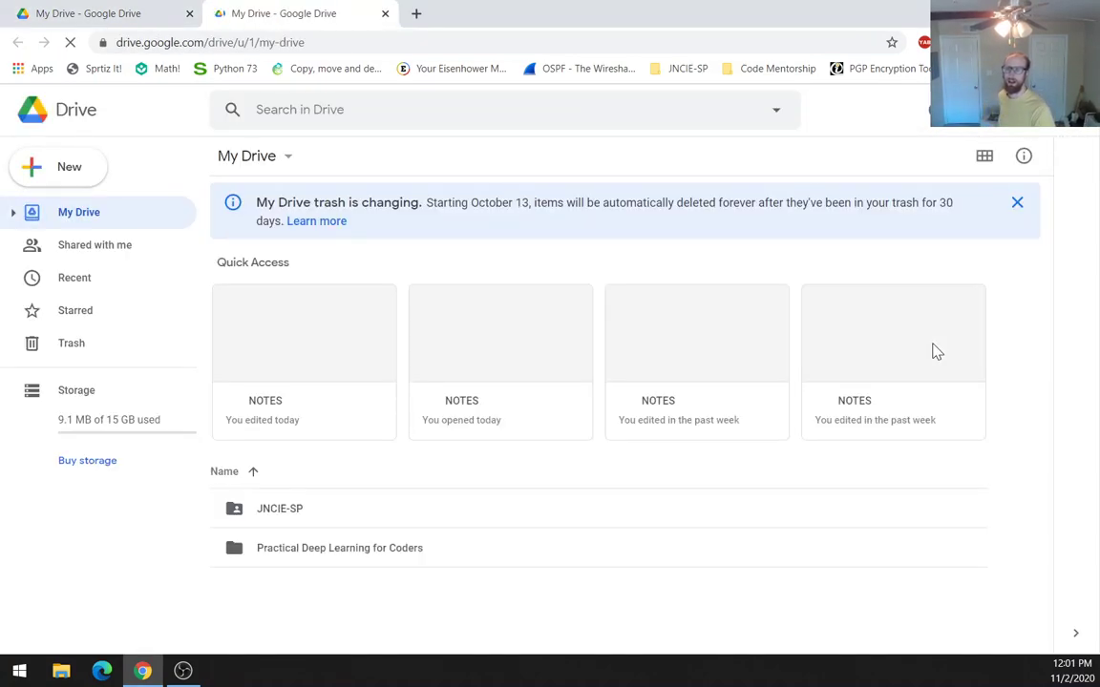
- Open JNCIE-SP > 7 - not done - CoS > 1 - not done - Configuration and Troubleshooting, with Chrome snapped left
left_click(189, 14)
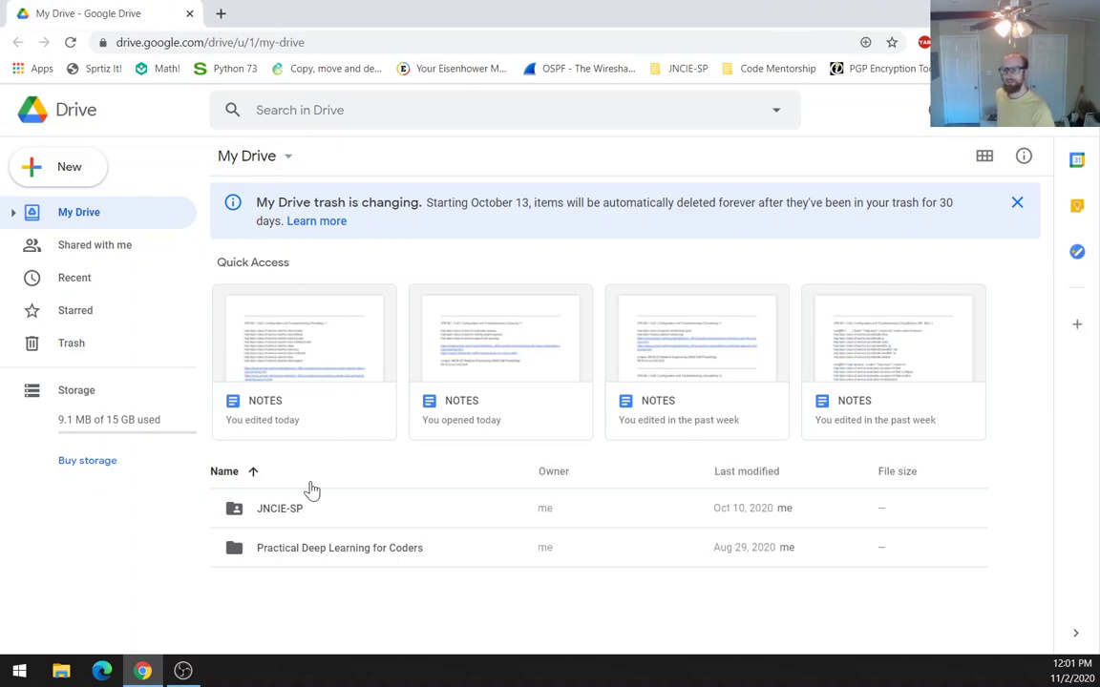
left_click(314, 508)
key("Return")
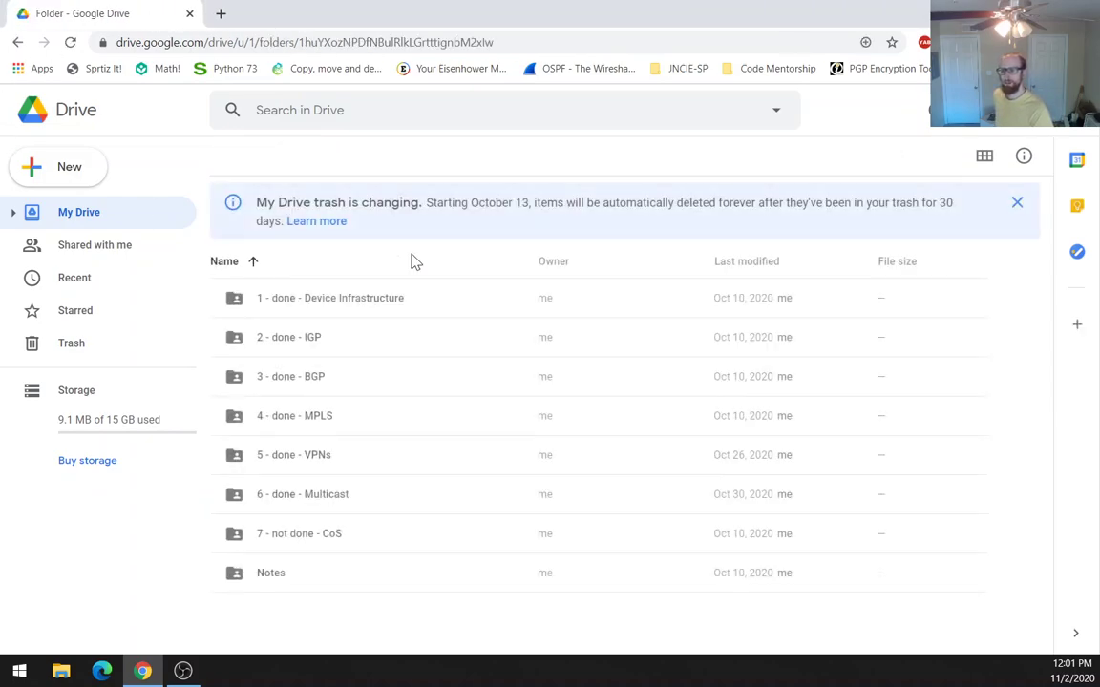
double_click(314, 537)
double_click(303, 289)
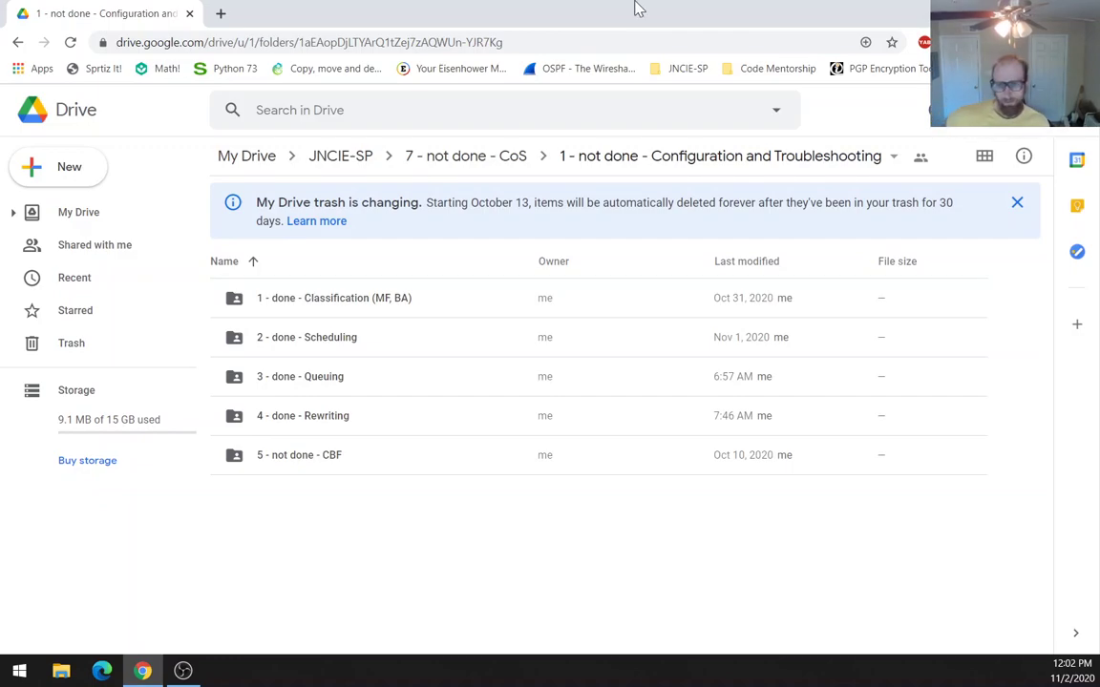
left_click_drag(663, 16, 2, 239)
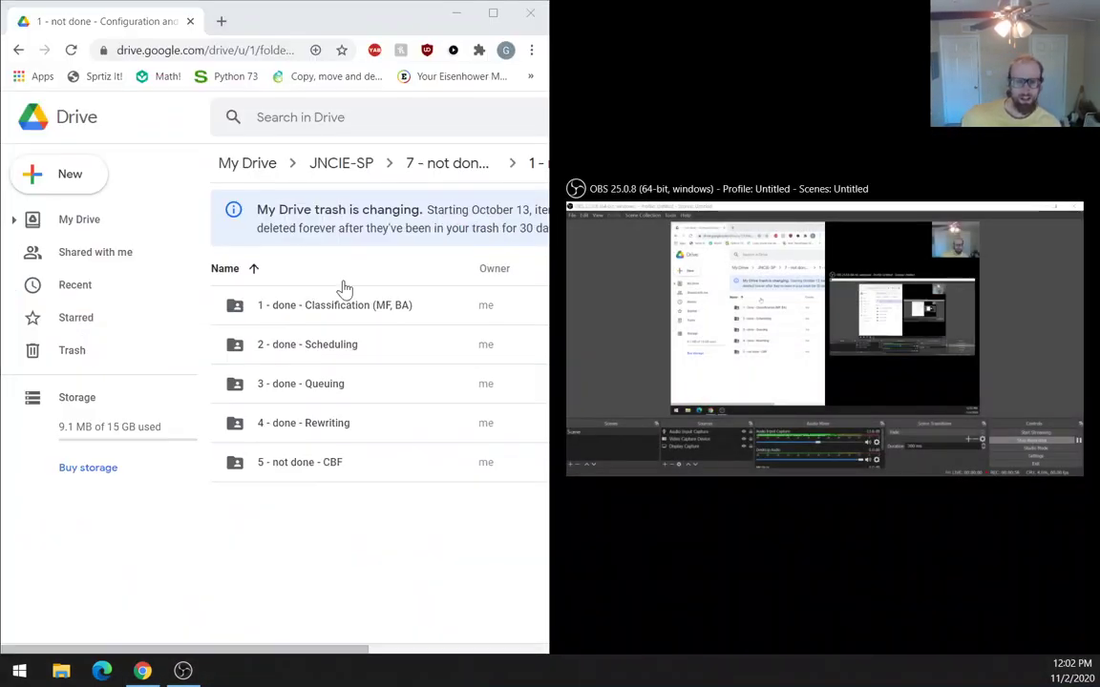
- Open a console session to router R1 from its GNS3 node menu
left_click(420, 532)
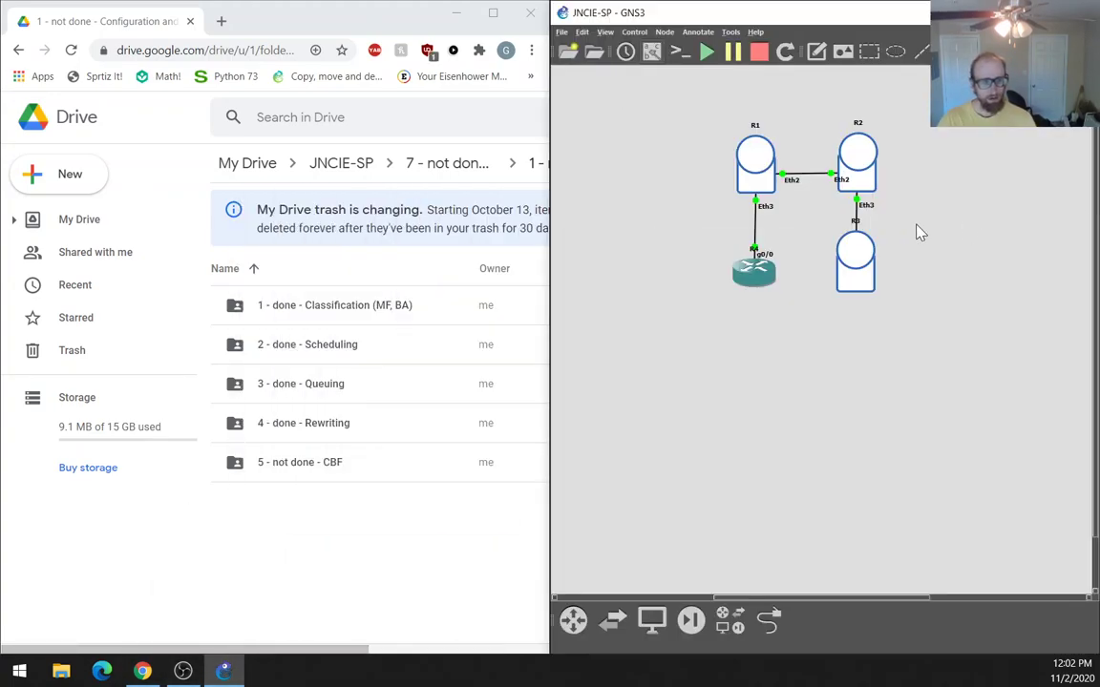
right_click(759, 162)
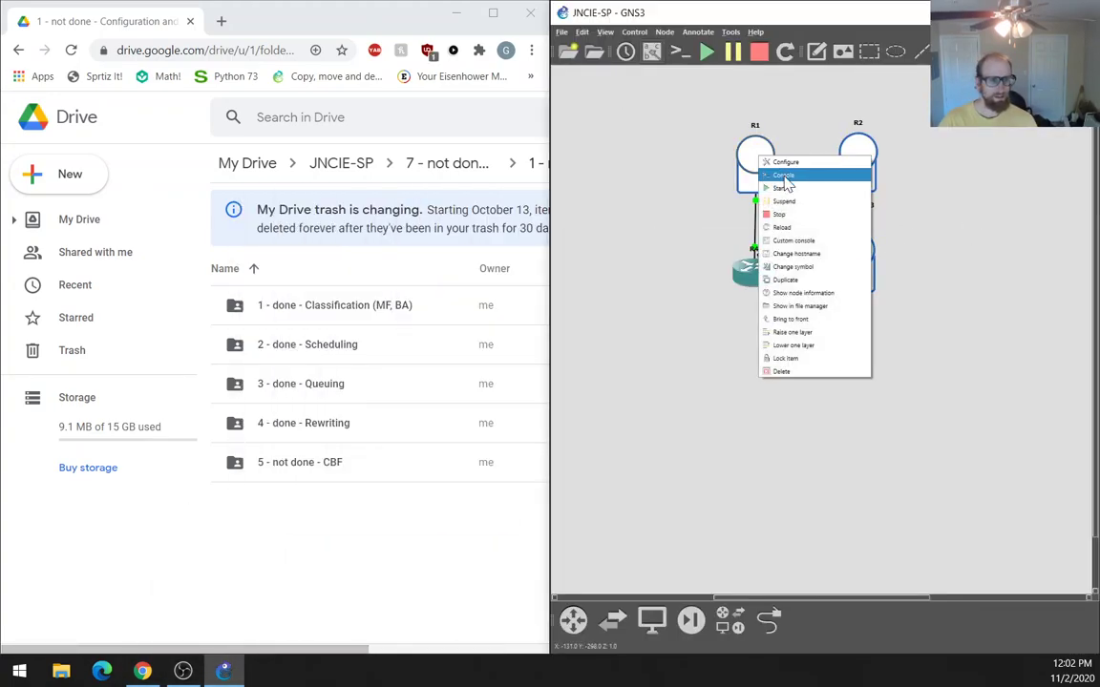
left_click(791, 184)
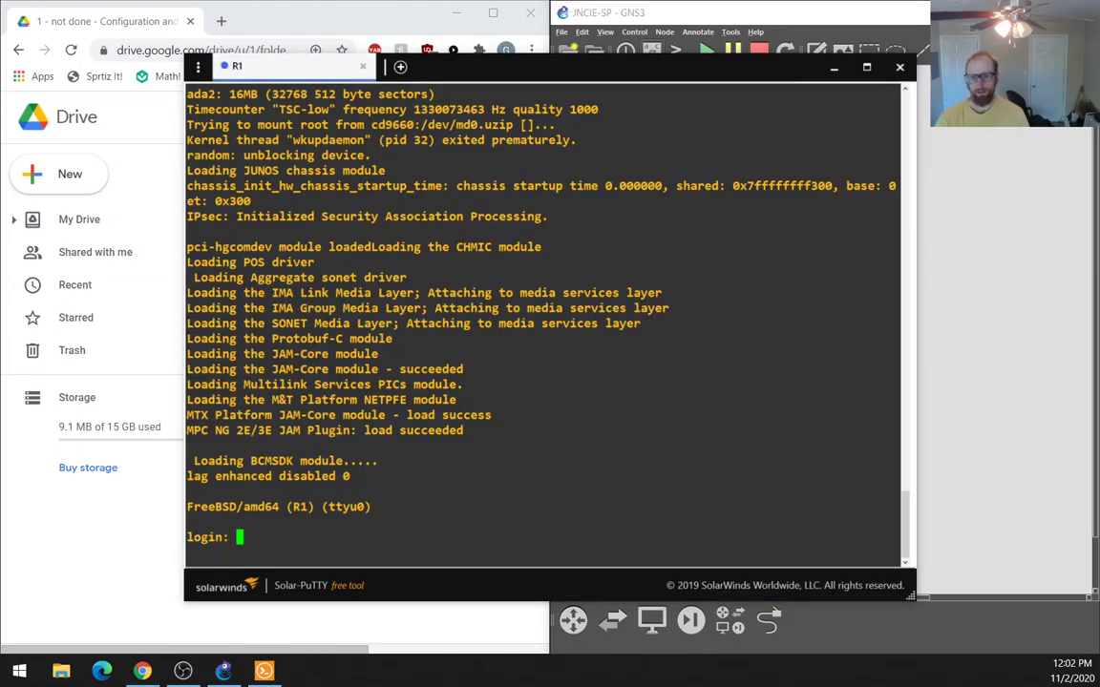
- Snap the console window right, log in to R1 as root, and start the Junos CLI
left_click_drag(683, 77, 1097, 249)
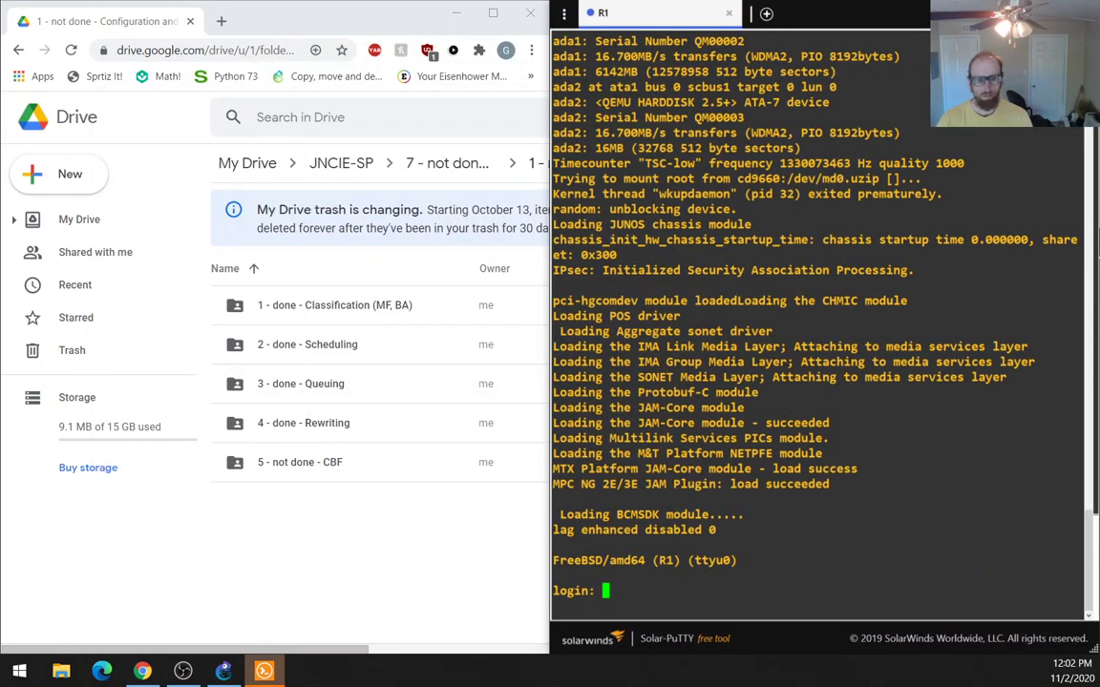
type("root")
key("Return")
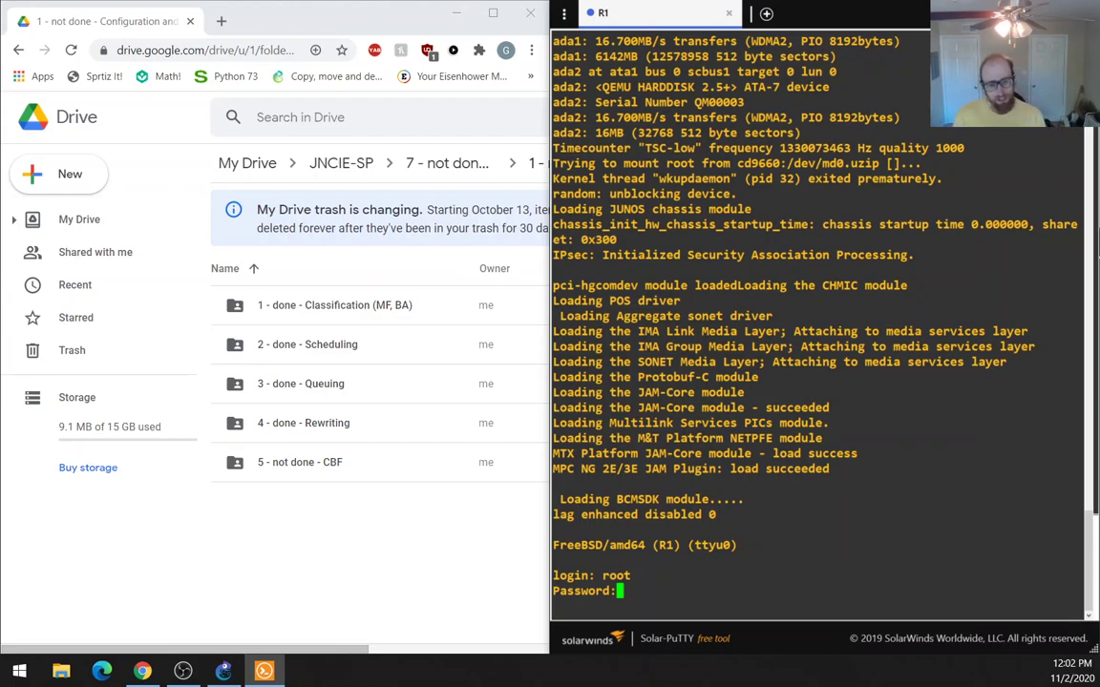
key("Return")
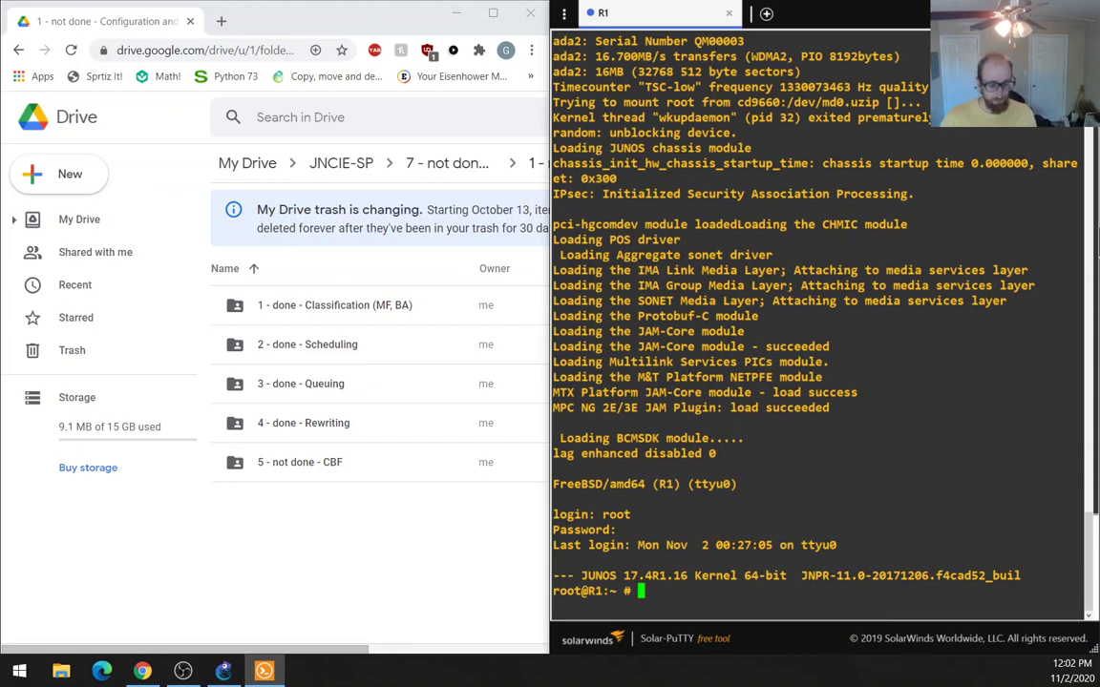
type("cli")
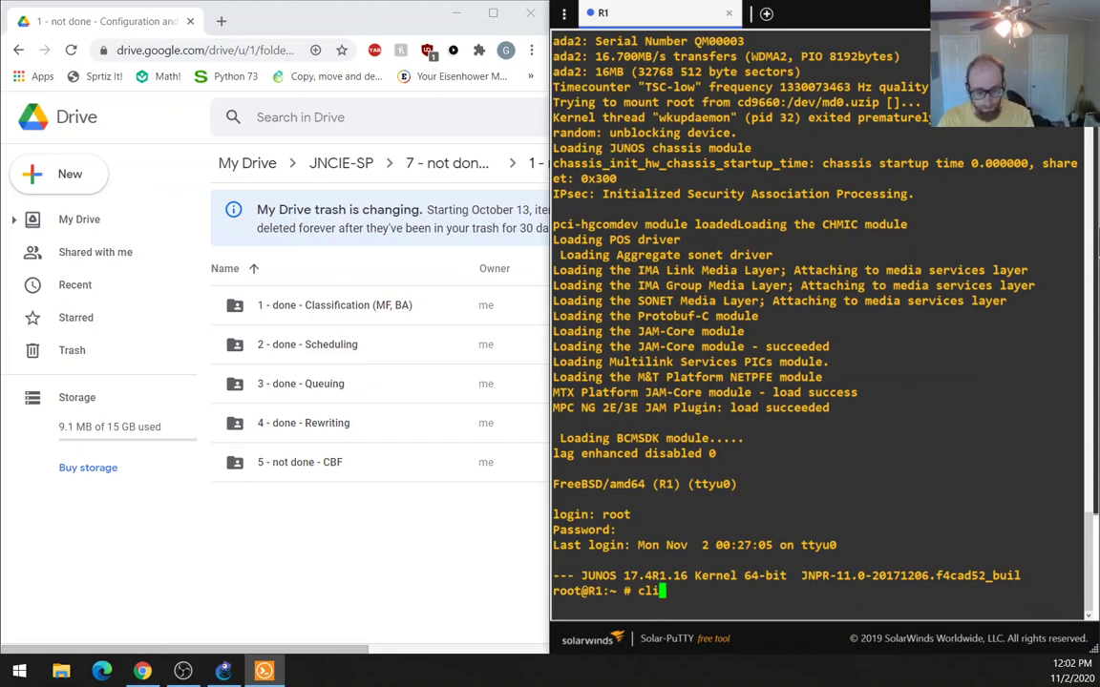
key("Return")
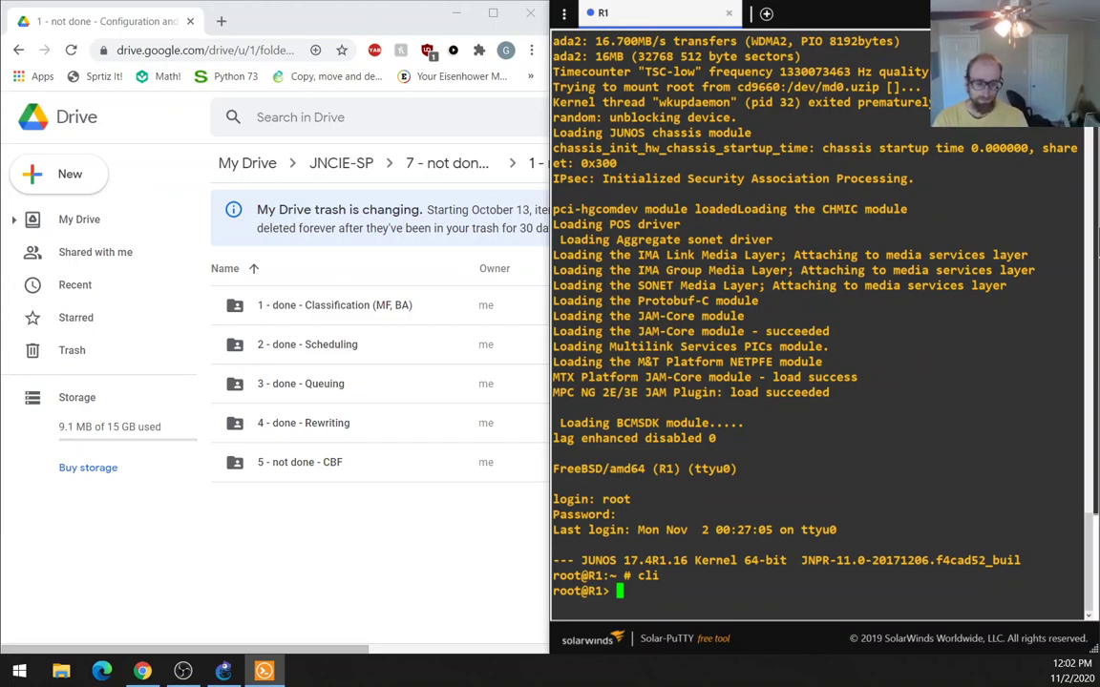
- Search R1's help topics with 'help apropos . | match "^help topic"' for cbf, then class-based
key("Return")
key("Return")
key("Return")
type("help apropos ")
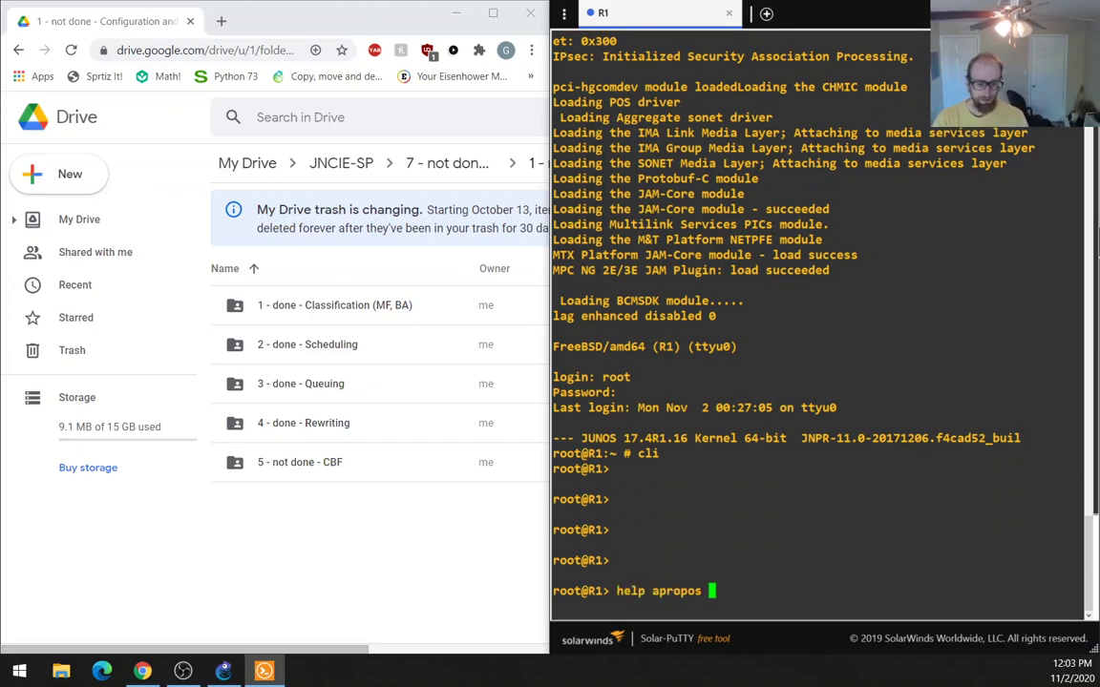
type(". ")
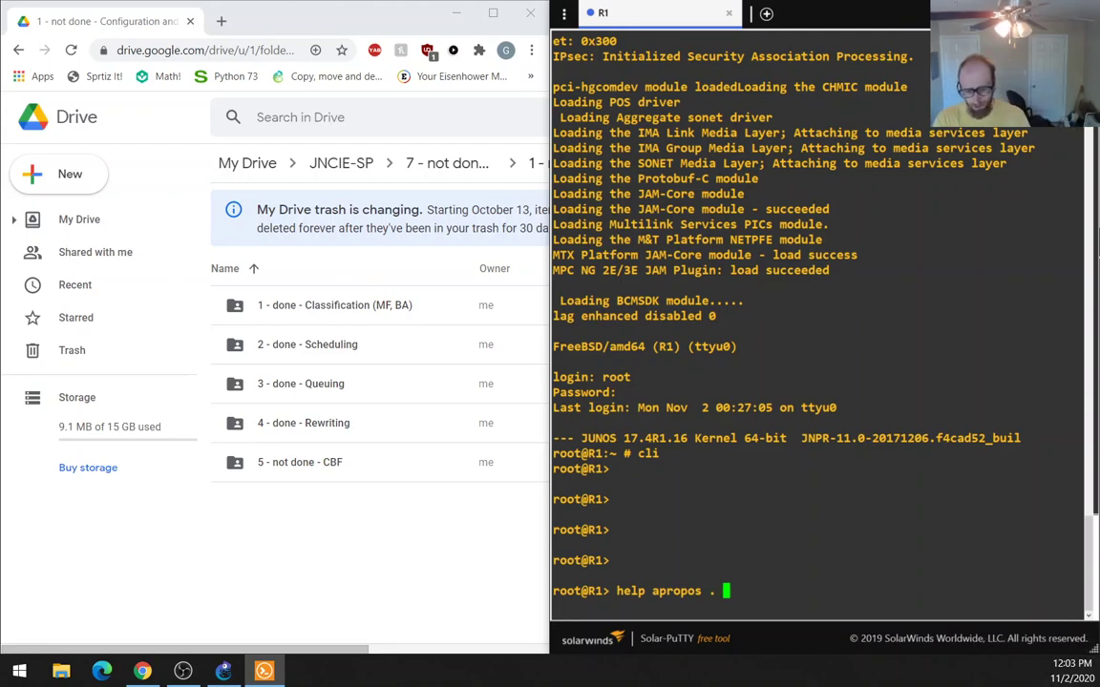
type("| match")
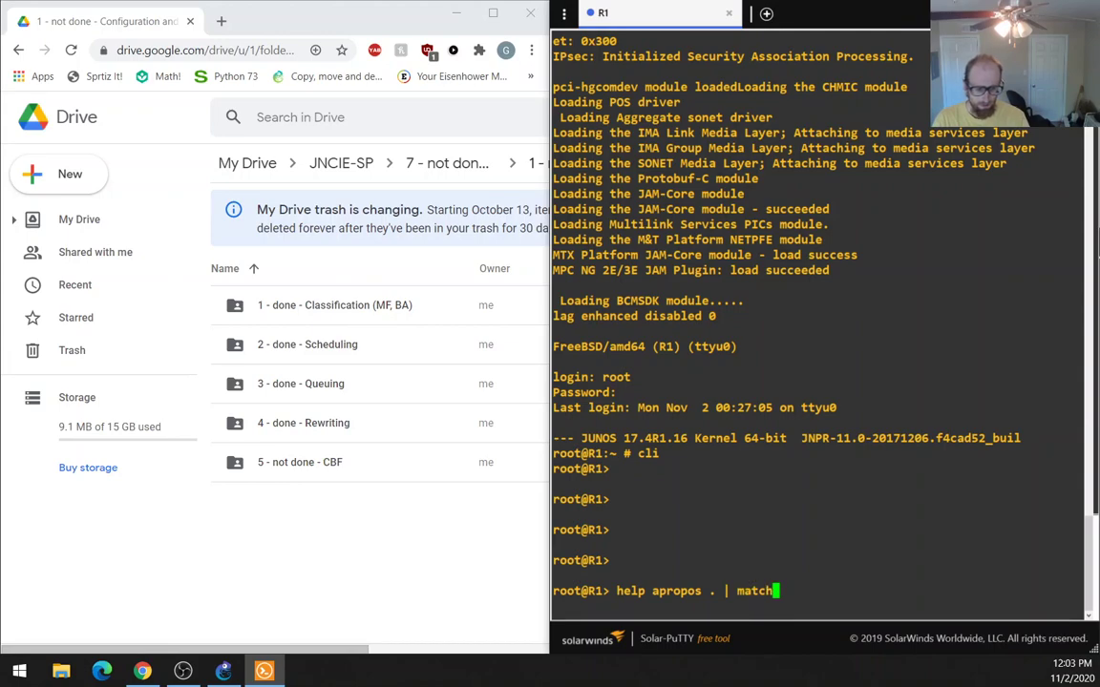
type(" \"^hel")
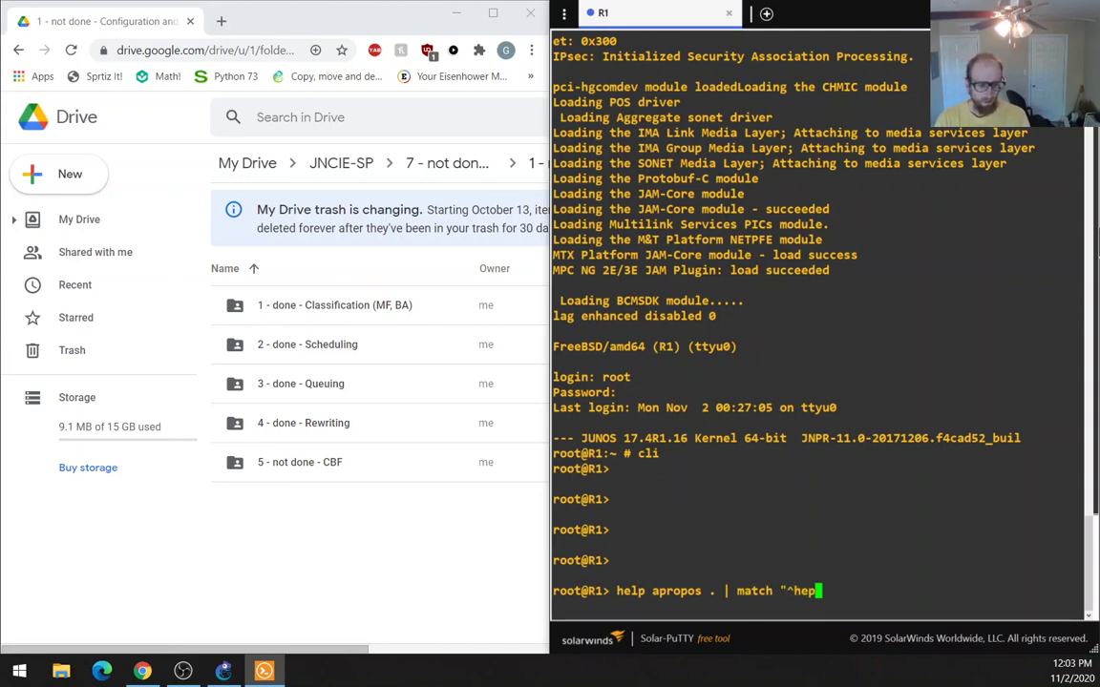
type("p topic")
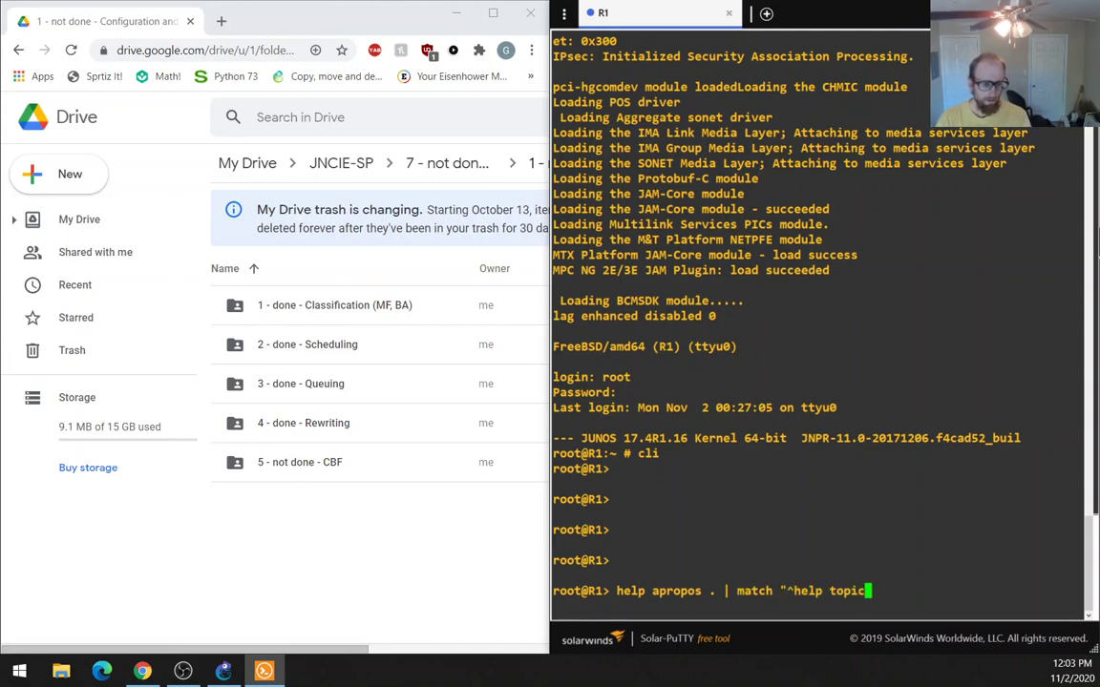
type("\" | match")
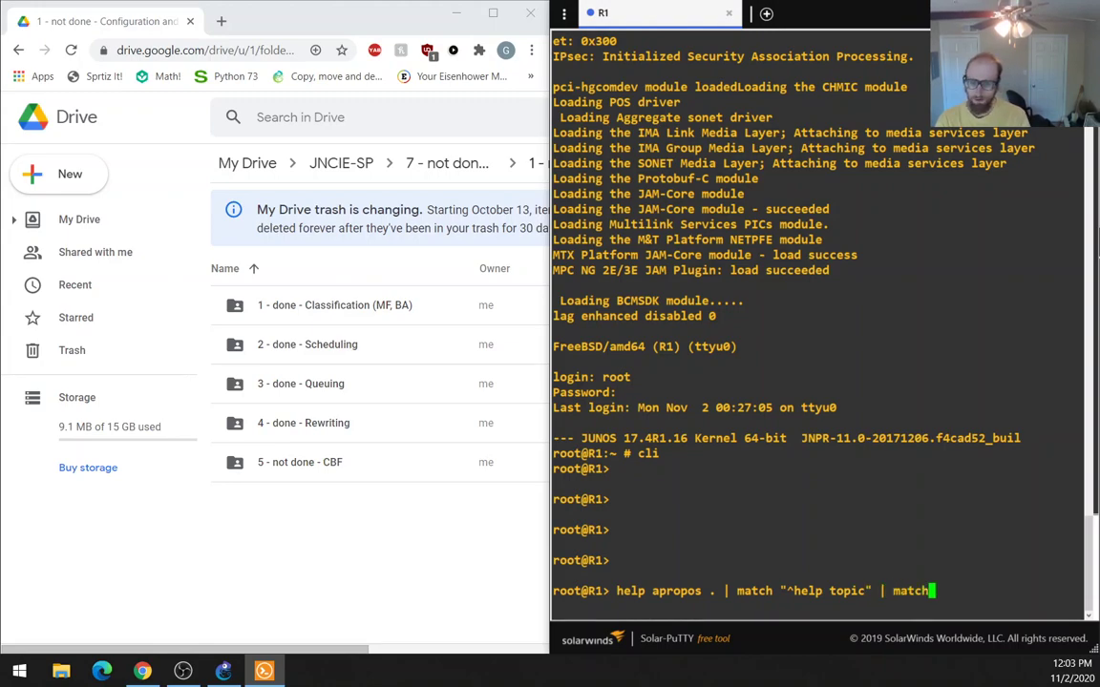
type(" cbf")
key("Return")
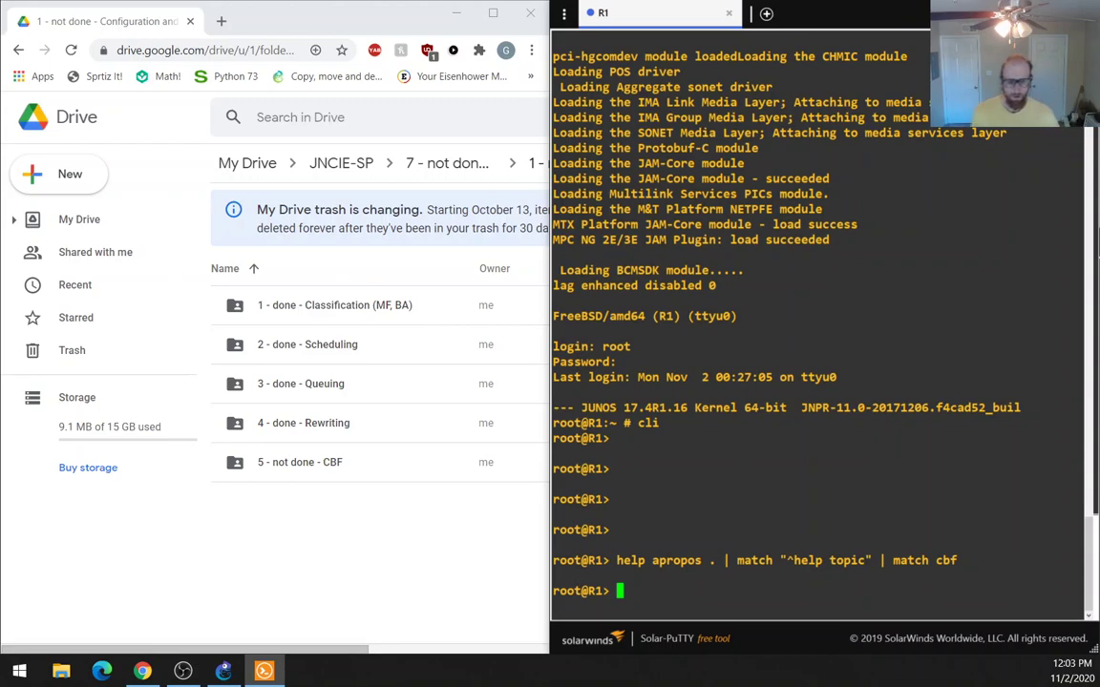
key("Up")
key("BackSpace")
key("BackSpace")
type("lass-based")
key("Return")
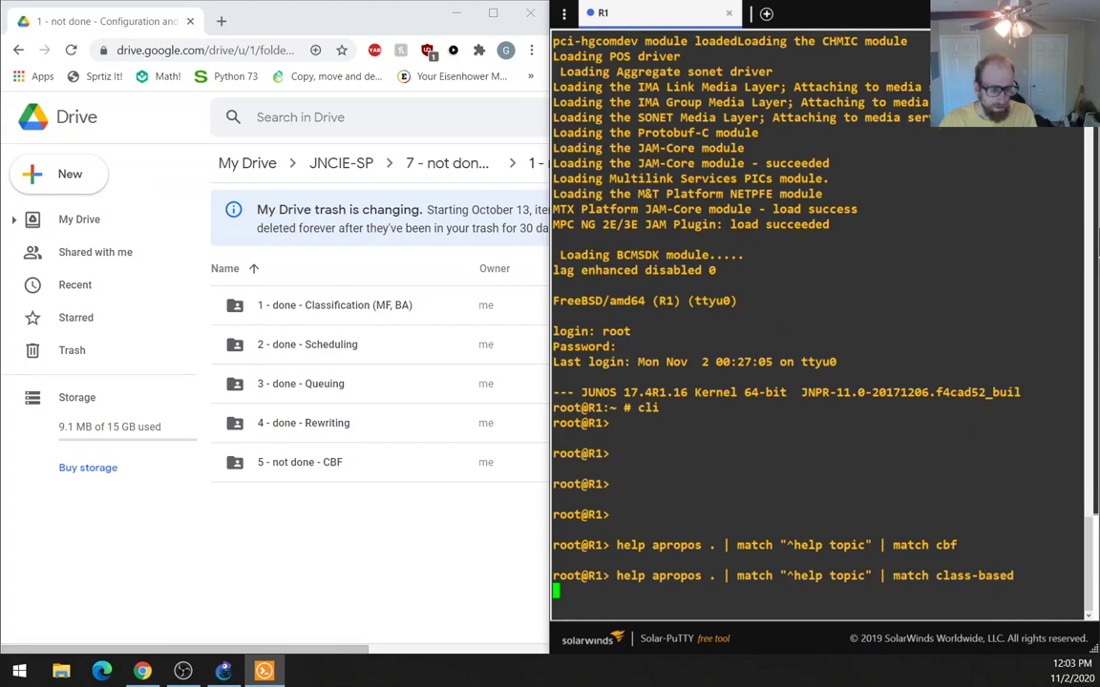
- Rerun the help-topic search for class-of-service and page through the matching topics
key("Up")
key("BackSpace")
key("BackSpace")
key("BackSpace")
key("BackSpace")
key("BackSpace")
key("BackSpace")
key("BackSpace")
key("BackSpace")
key("BackSpace")
key("BackSpace")
key("BackSpace")
type("servi")
key("BackSpace")
key("BackSpace")
key("BackSpace")
key("BackSpace")
key("BackSpace")
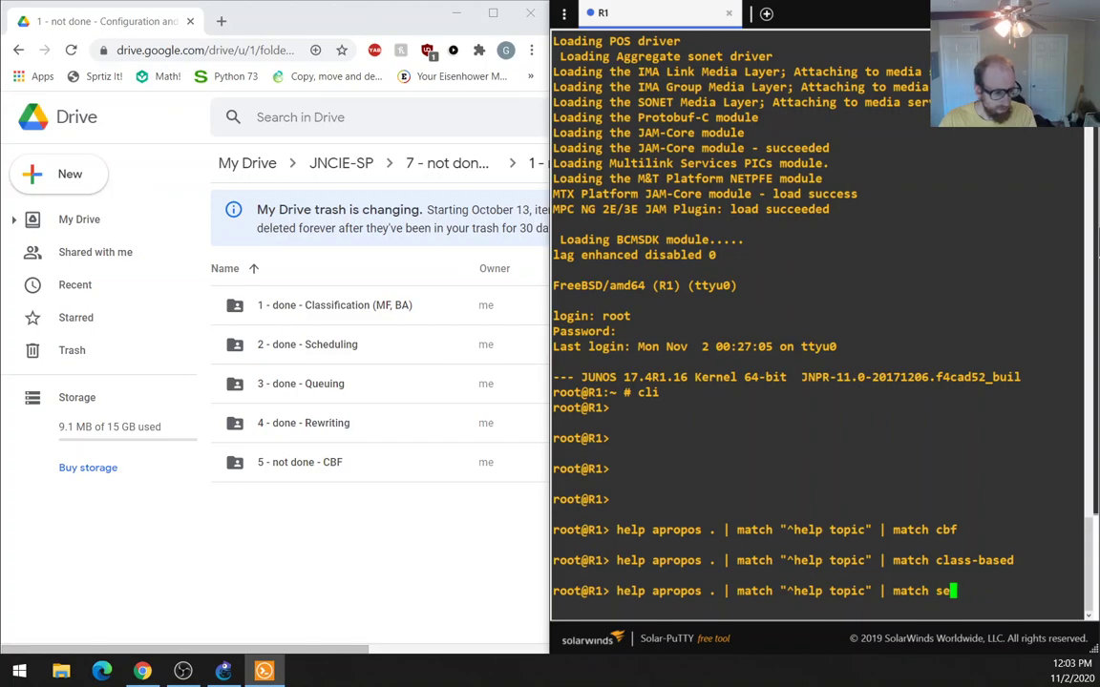
type("class-of-")
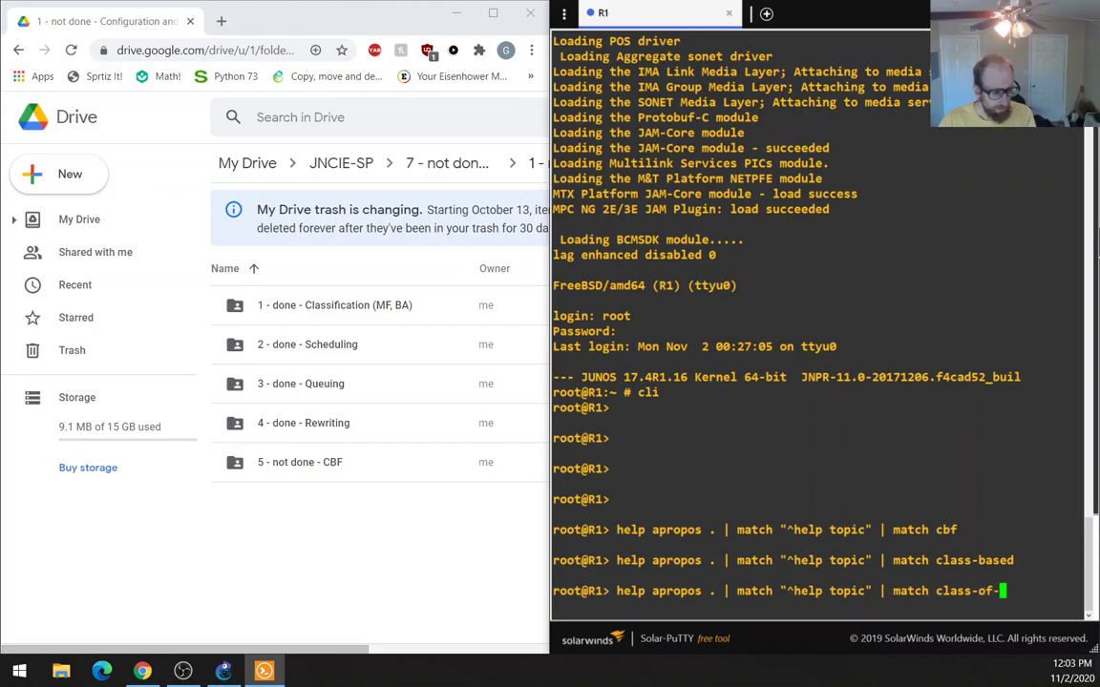
type("service")
key("Return")
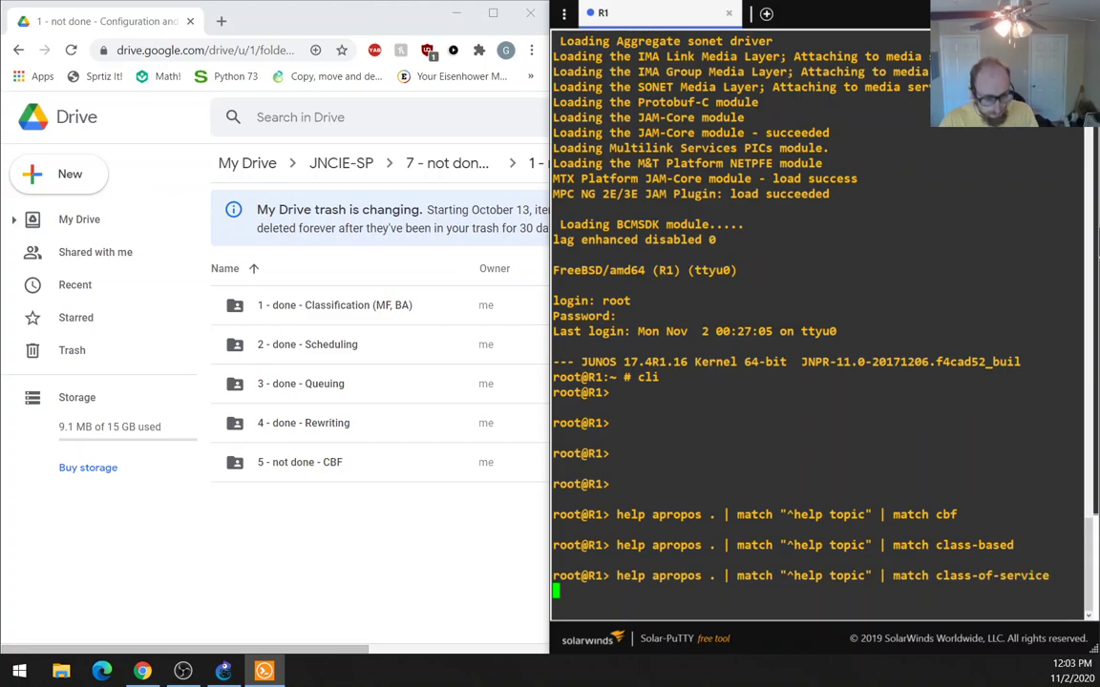
key("space")
key("space")
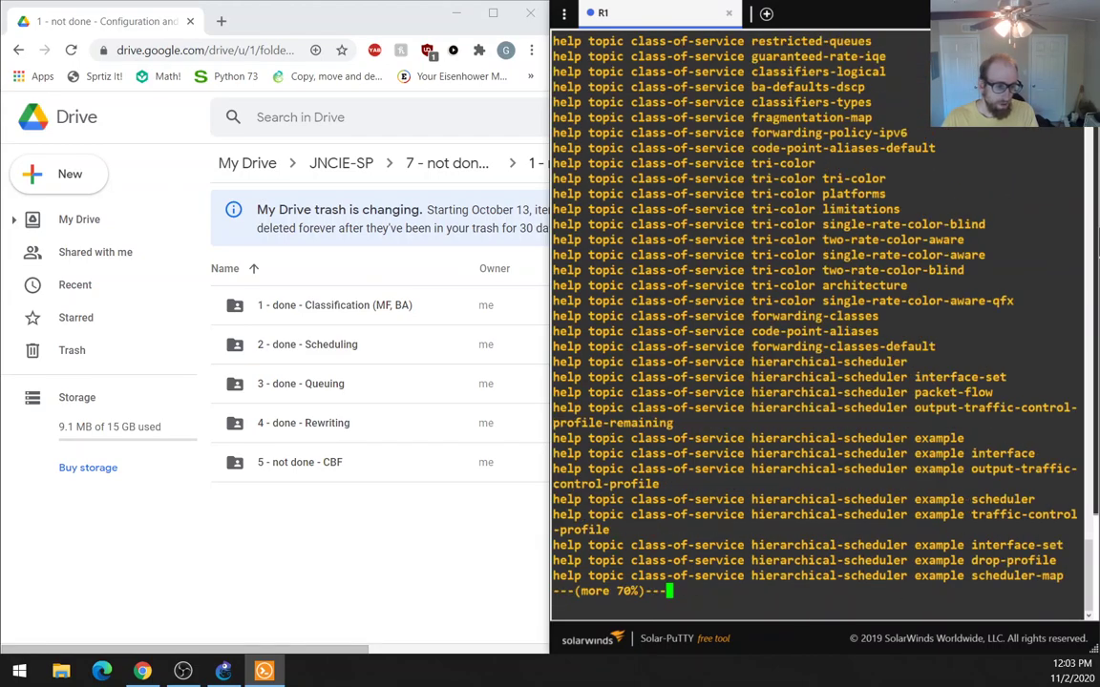
key("space")
key("space")
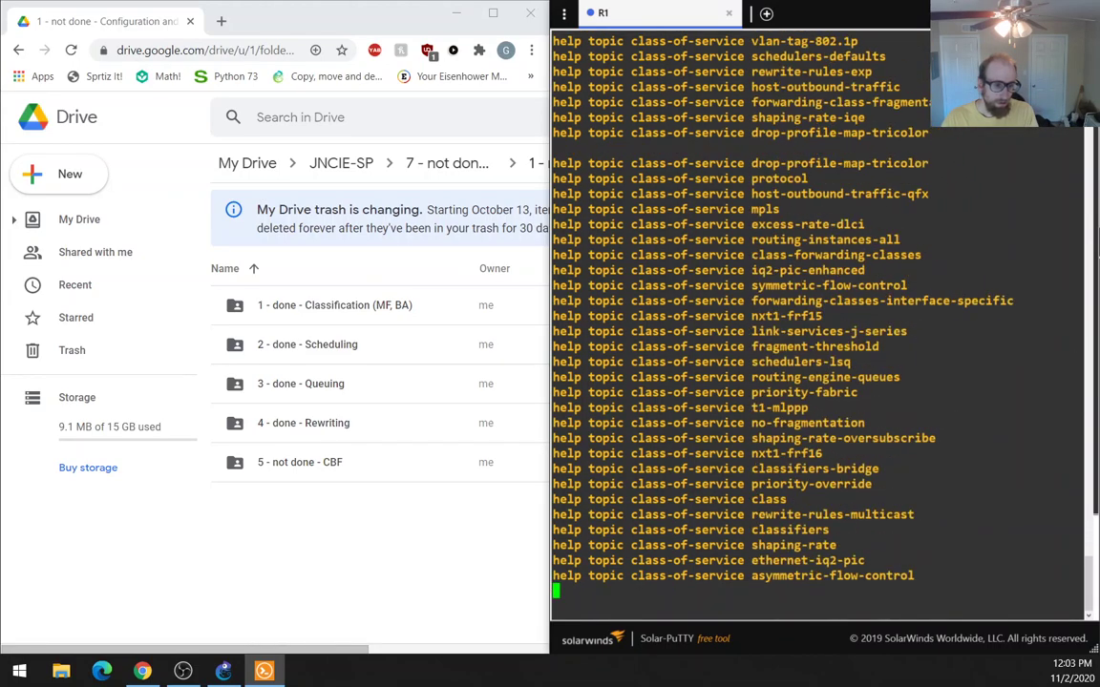
key("space")
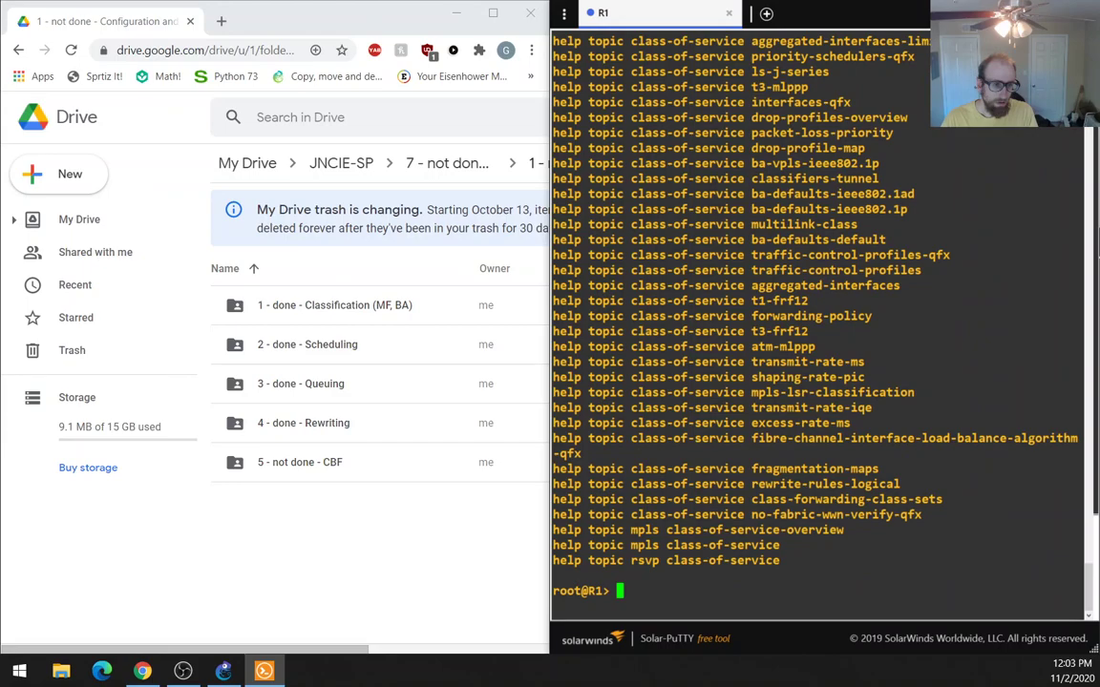
key("Up")
- Add a '| match cl' filter to the class-of-service search and page through to 70%
type("| match cl")
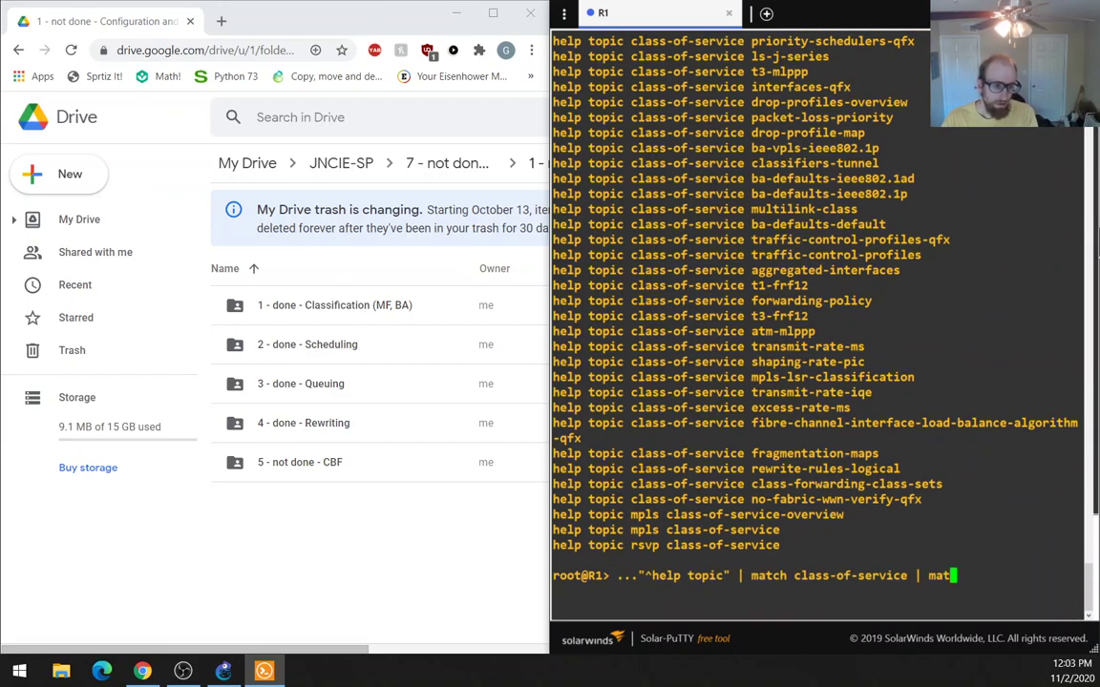
key("Return")
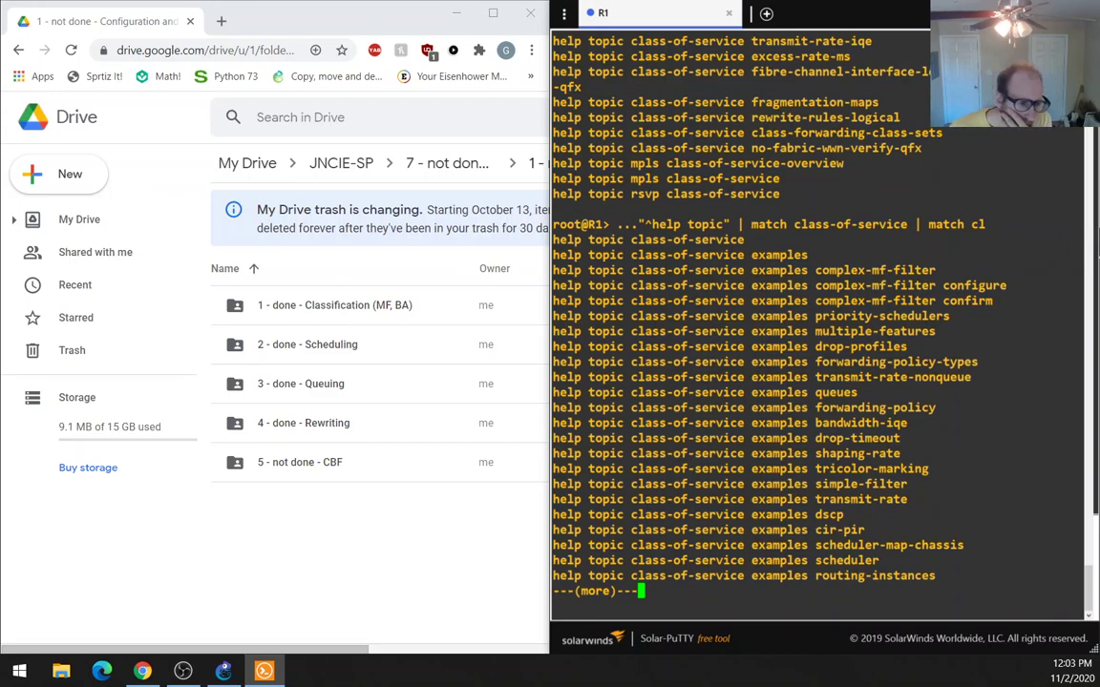
key("space")
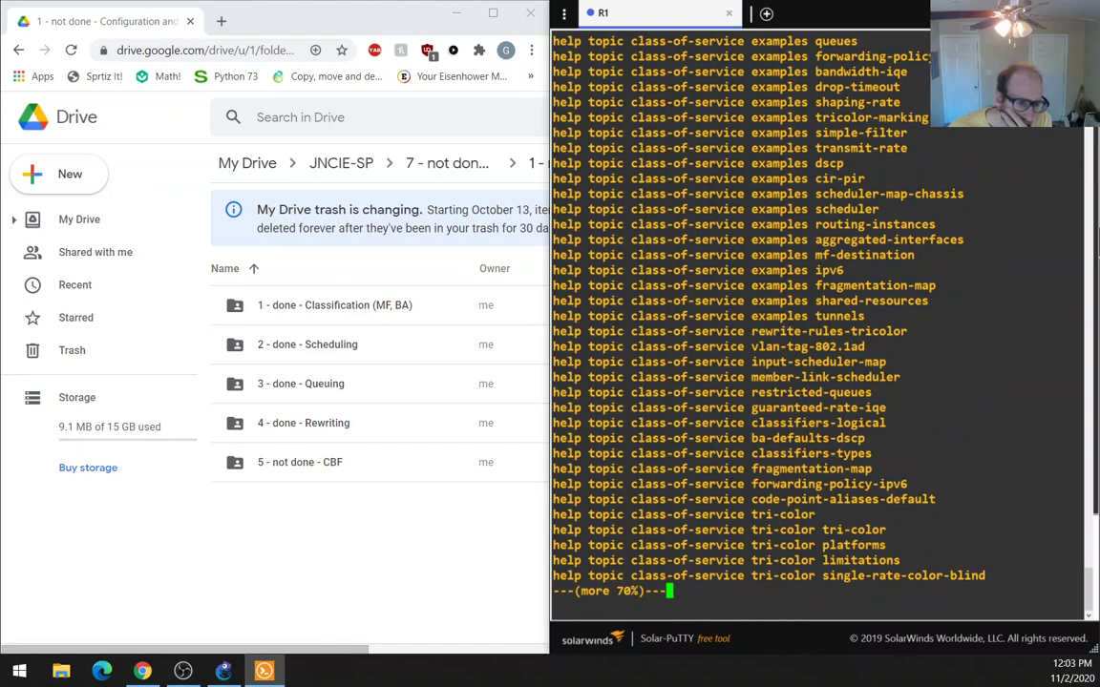
key("space")
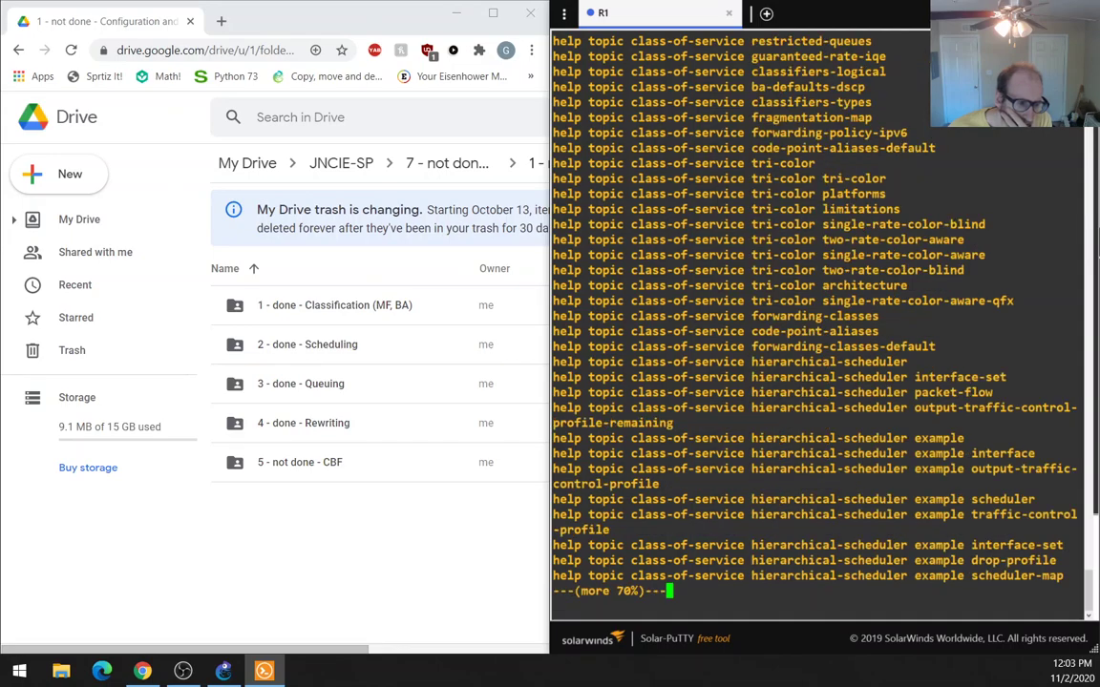
key("space")
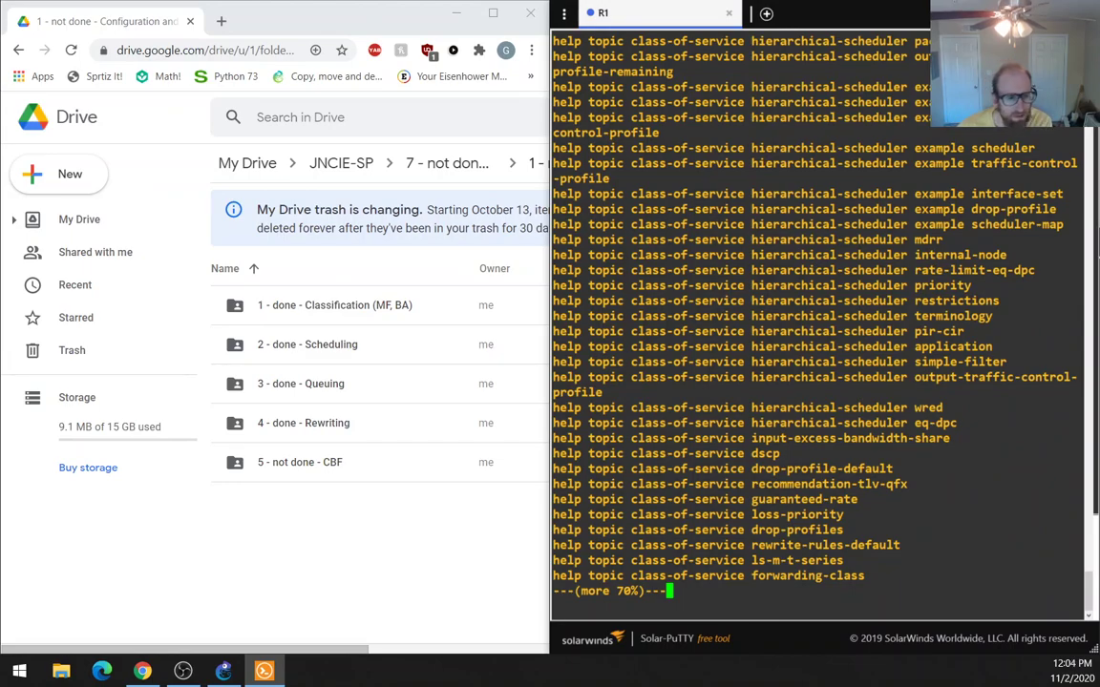
key("space")
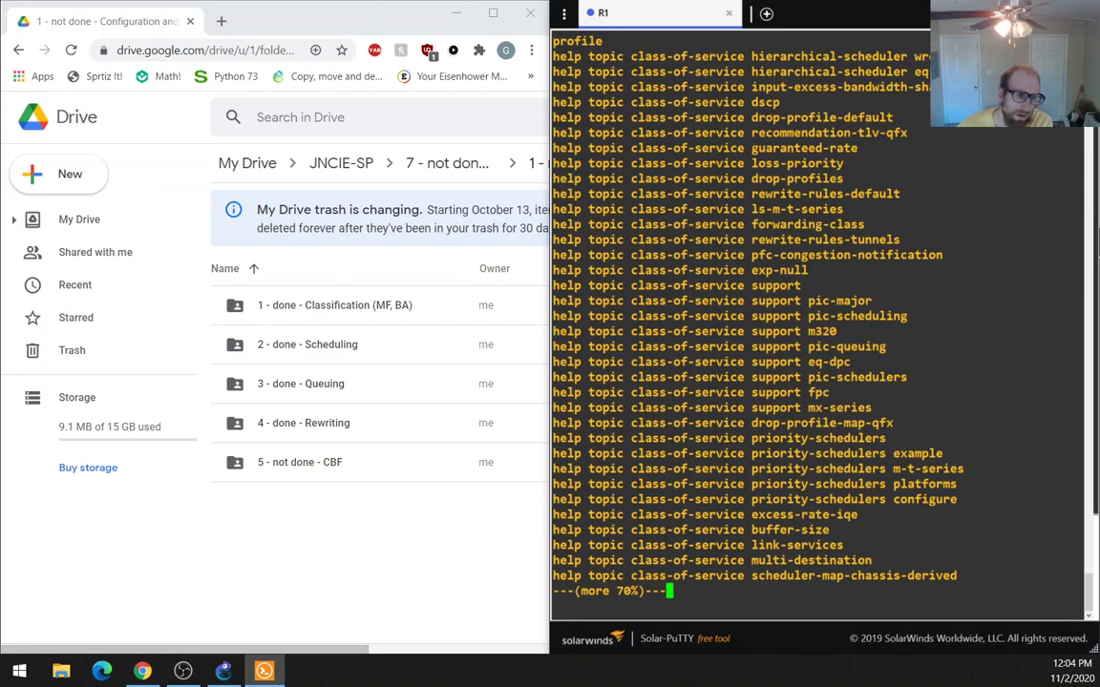
key("space")
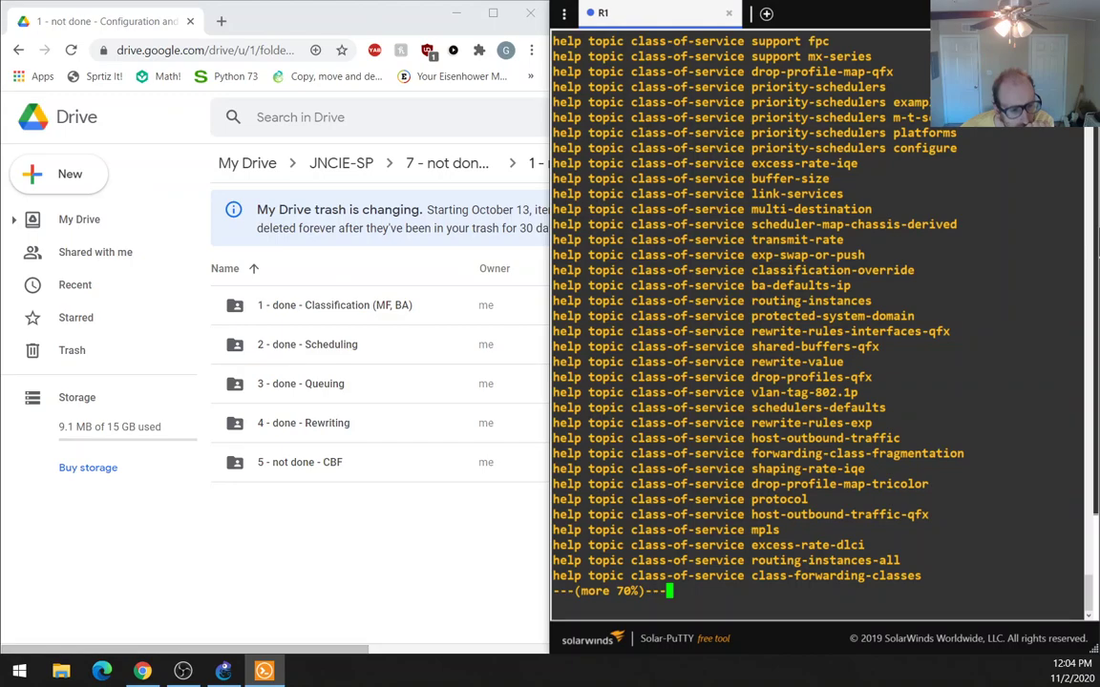
key("space")
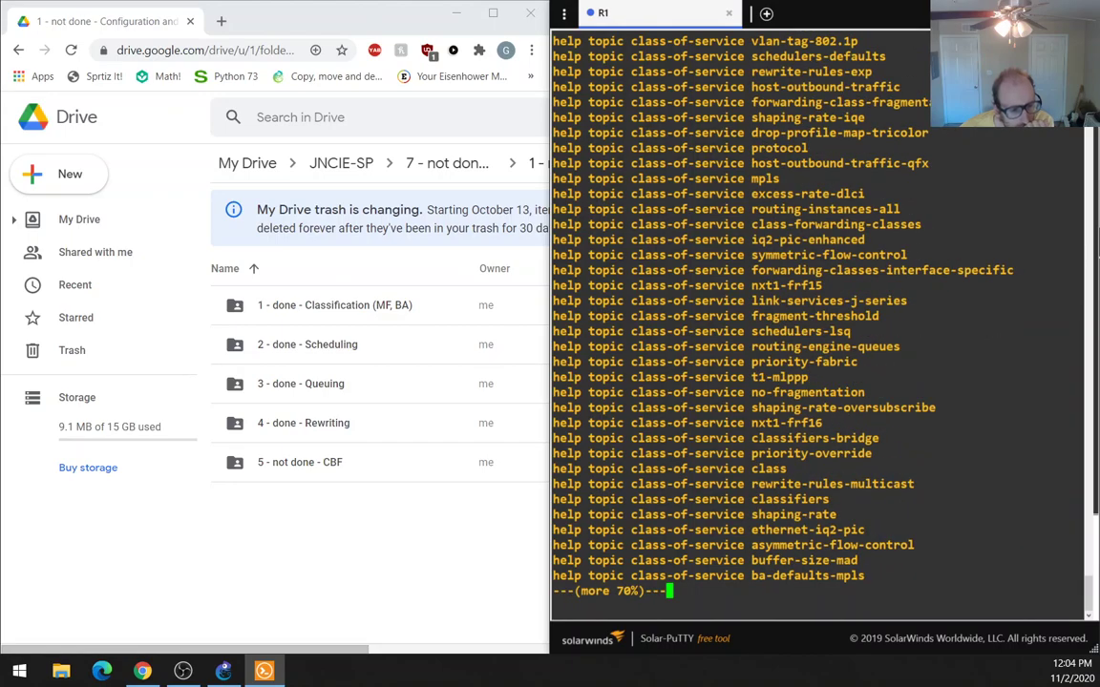
key("space")
key("space")
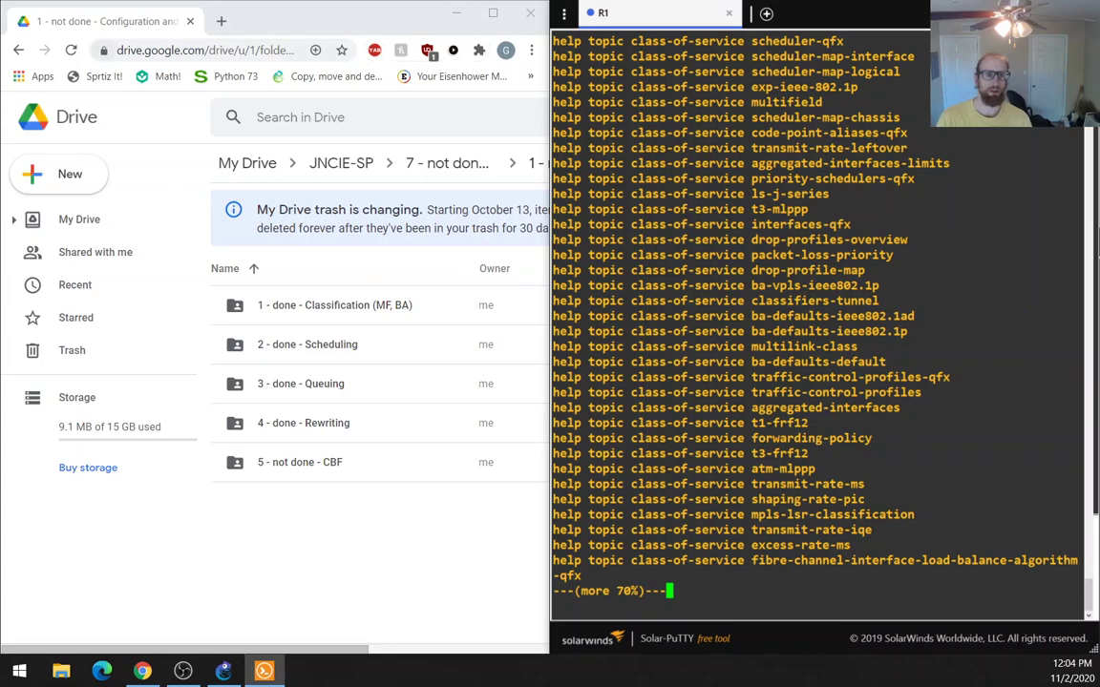
- Search 'juniper cos cbf' and open the first two Juniper results in background tabs
left_click(221, 22)
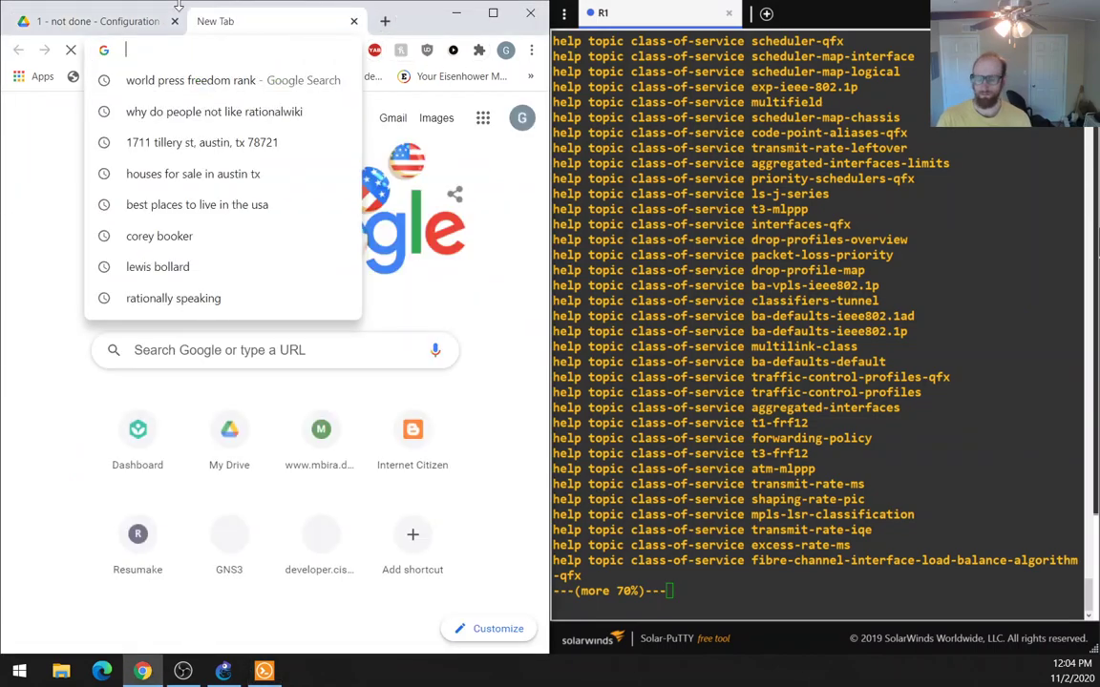
type("juniper cos ")
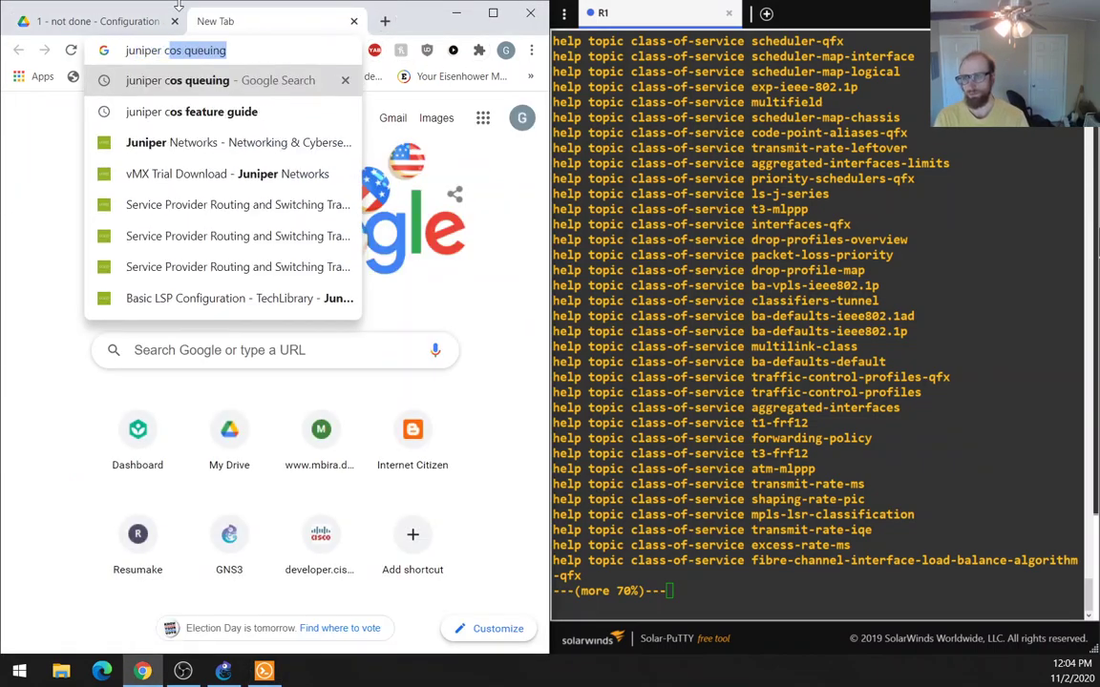
type("cbf")
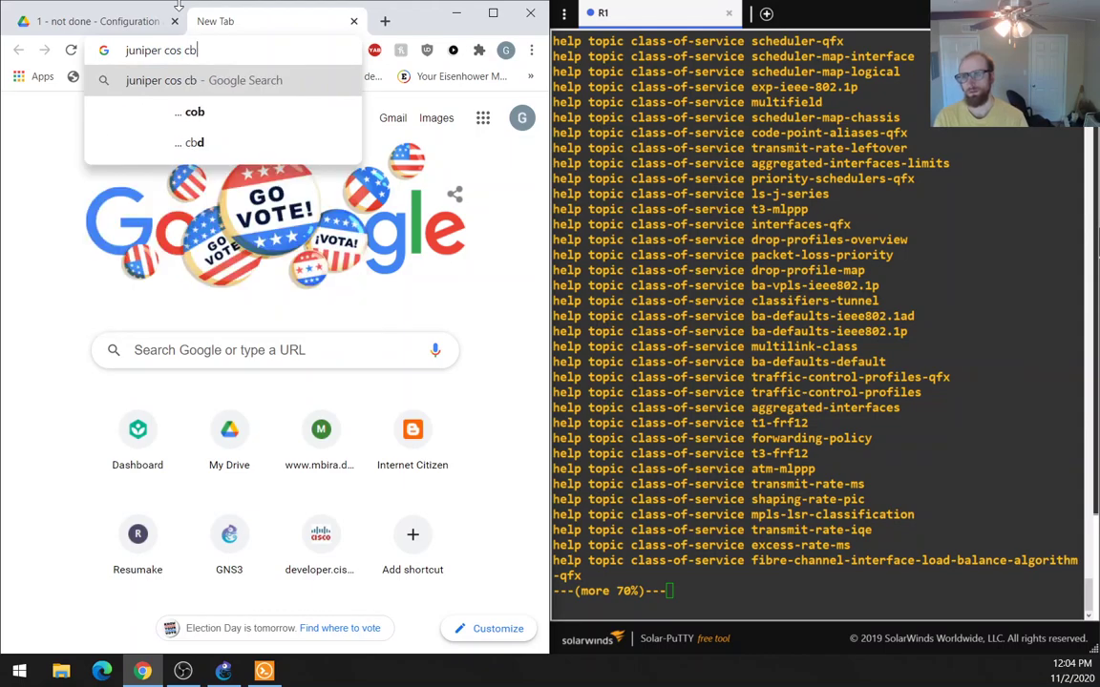
key("Return")
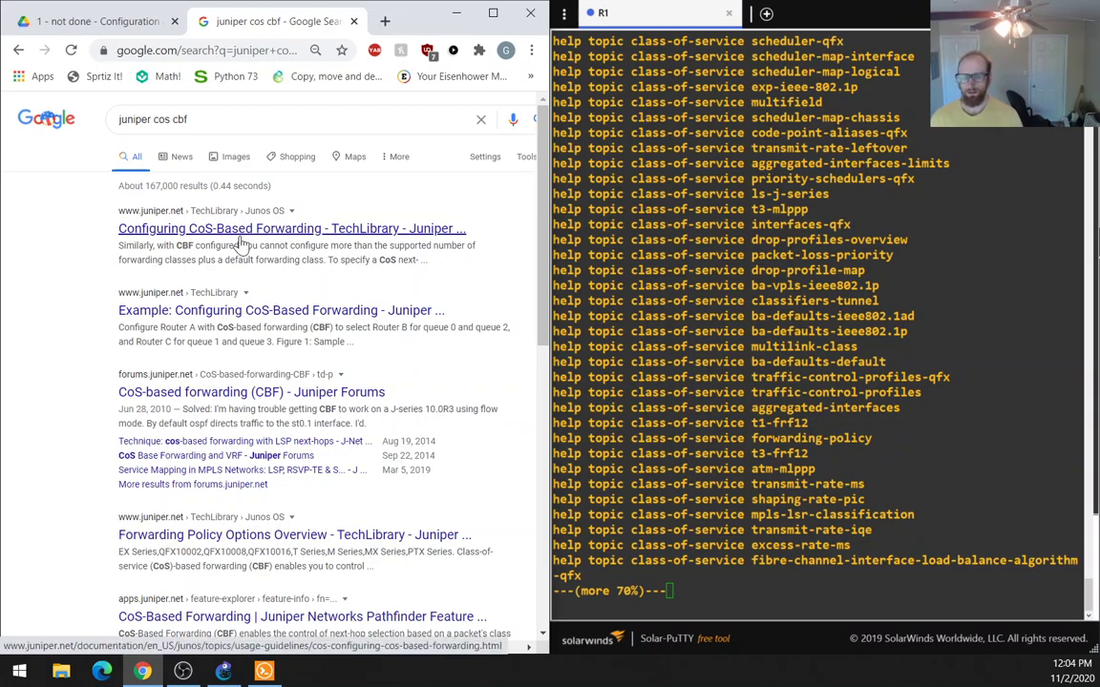
middle_click(240, 239)
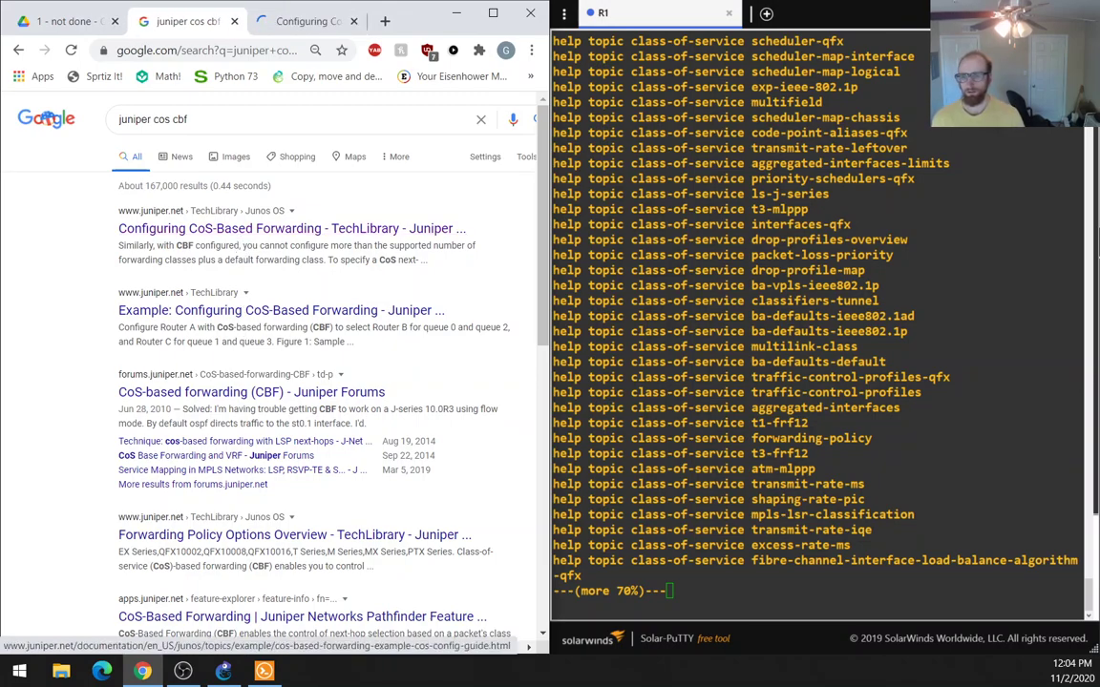
middle_click(241, 315)
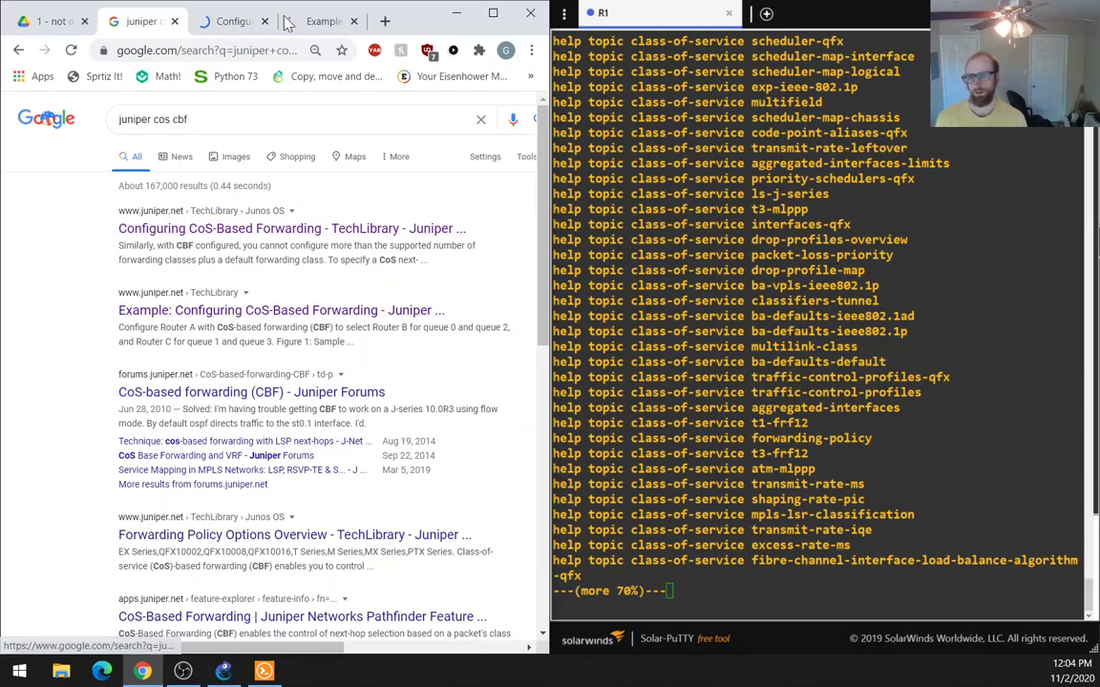
left_click(174, 21)
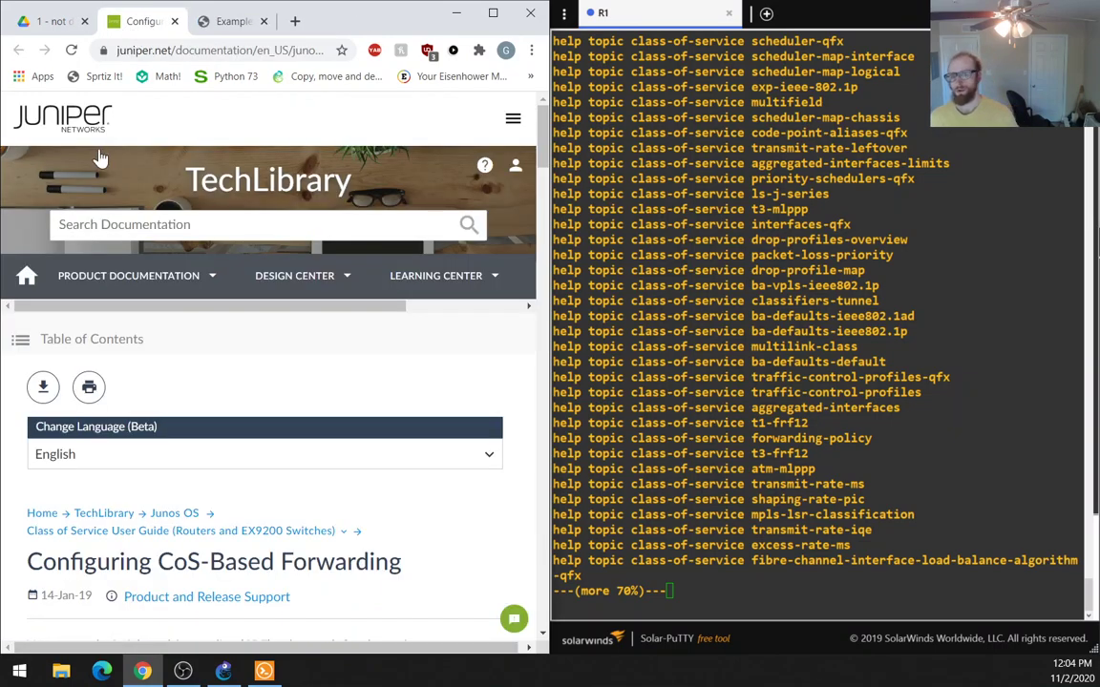
- Return to R1's console, quit the help pager and recall the filtered help command
key("alt+Tab")
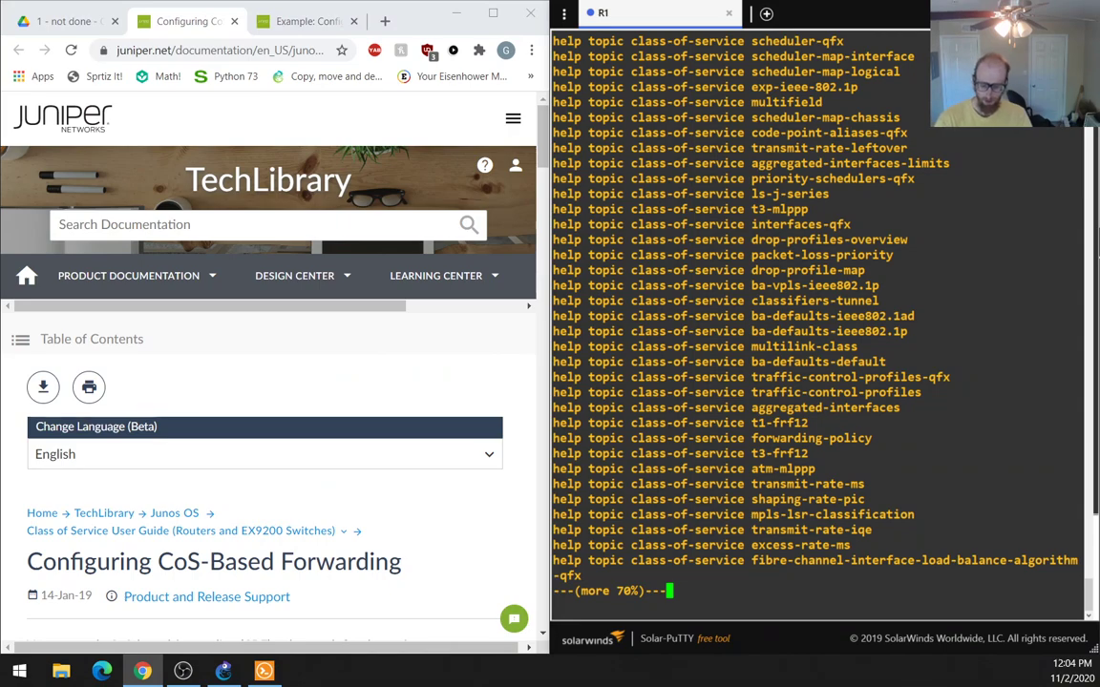
key("q")
key("Up")
- Rerun R1's class-of-service help-topic filter with 'based', 'base', then 'forwar'
key("BackSpace")
key("BackSpace")
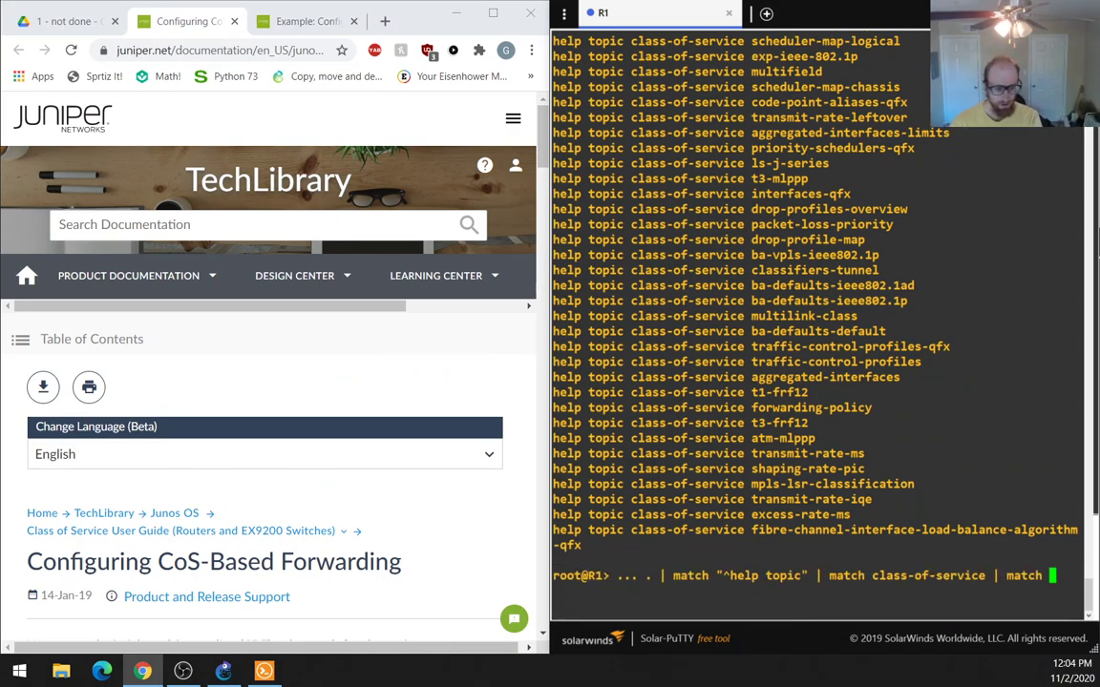
type("based")
key("Return")
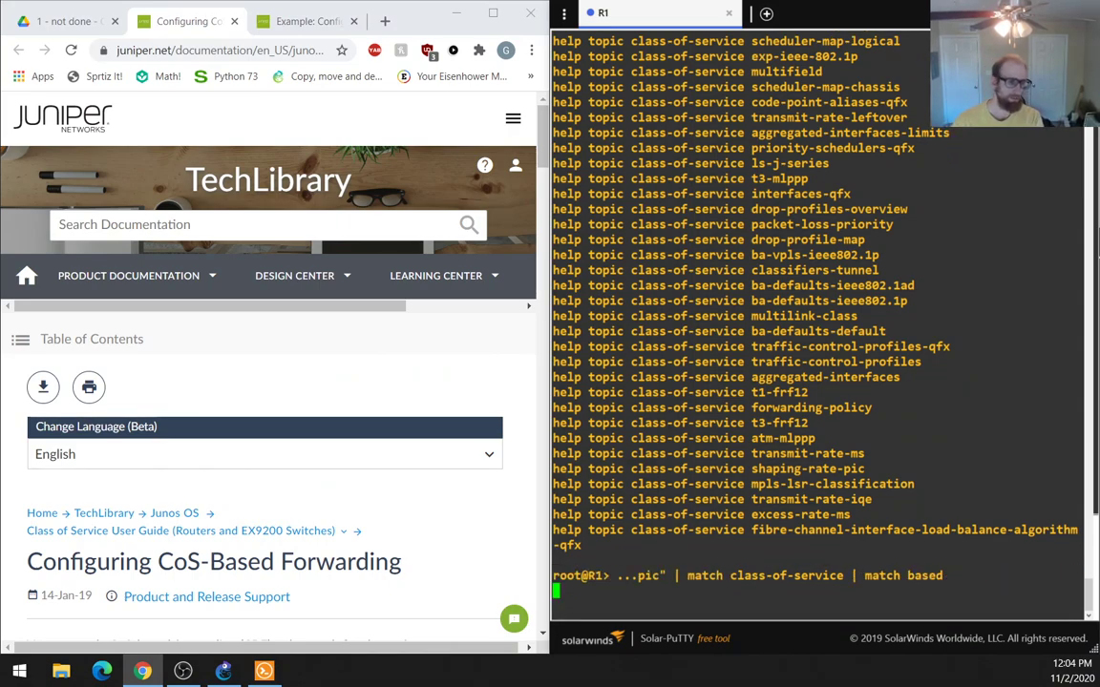
key("Up")
key("BackSpace")
key("Return")
key("Up")
key("BackSpace")
key("BackSpace")
key("BackSpace")
key("BackSpace")
type("forwar")
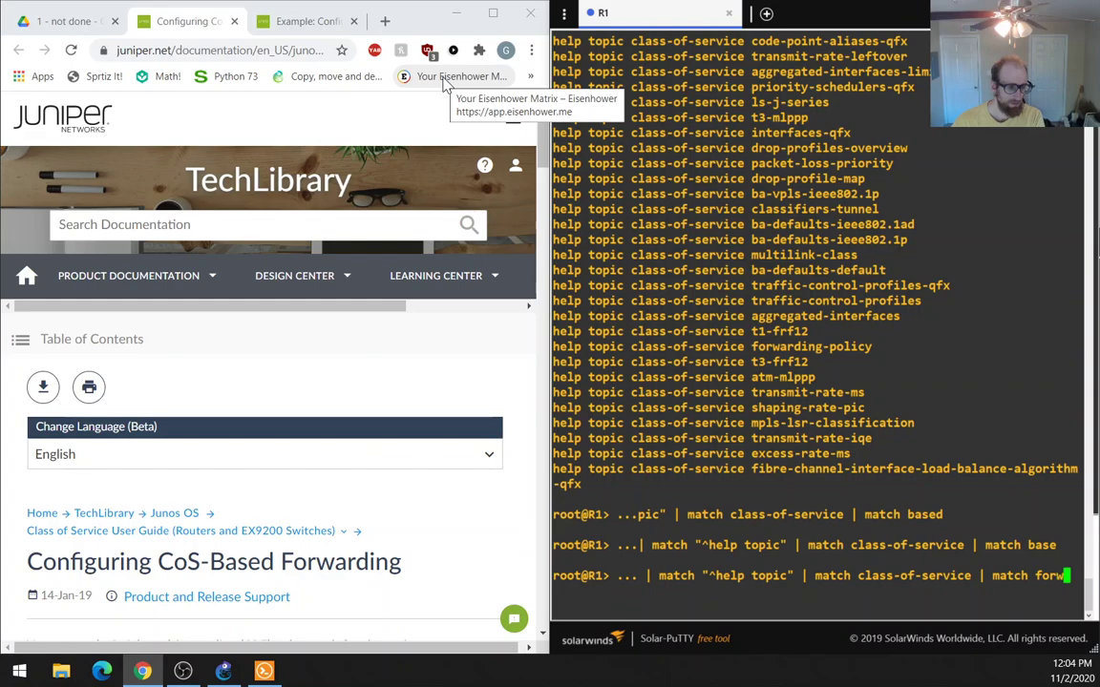
key("Return")
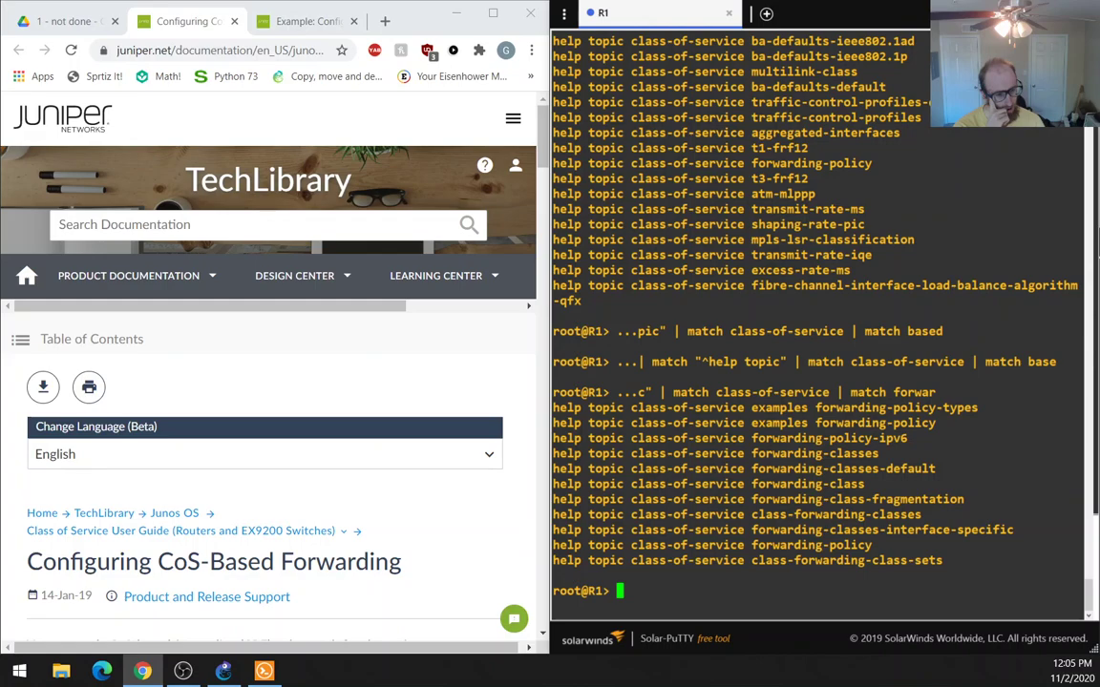
- Paste and run 'help topic class-of-service forwarding-classes' on R1
right_click(814, 453)
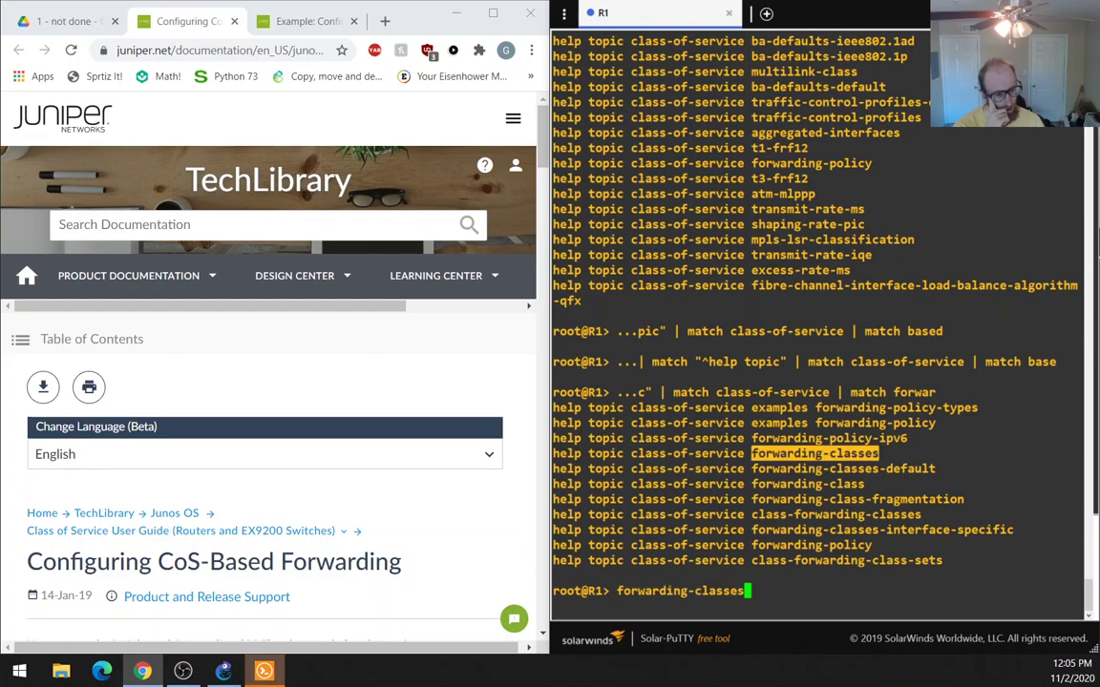
triple_click(814, 453)
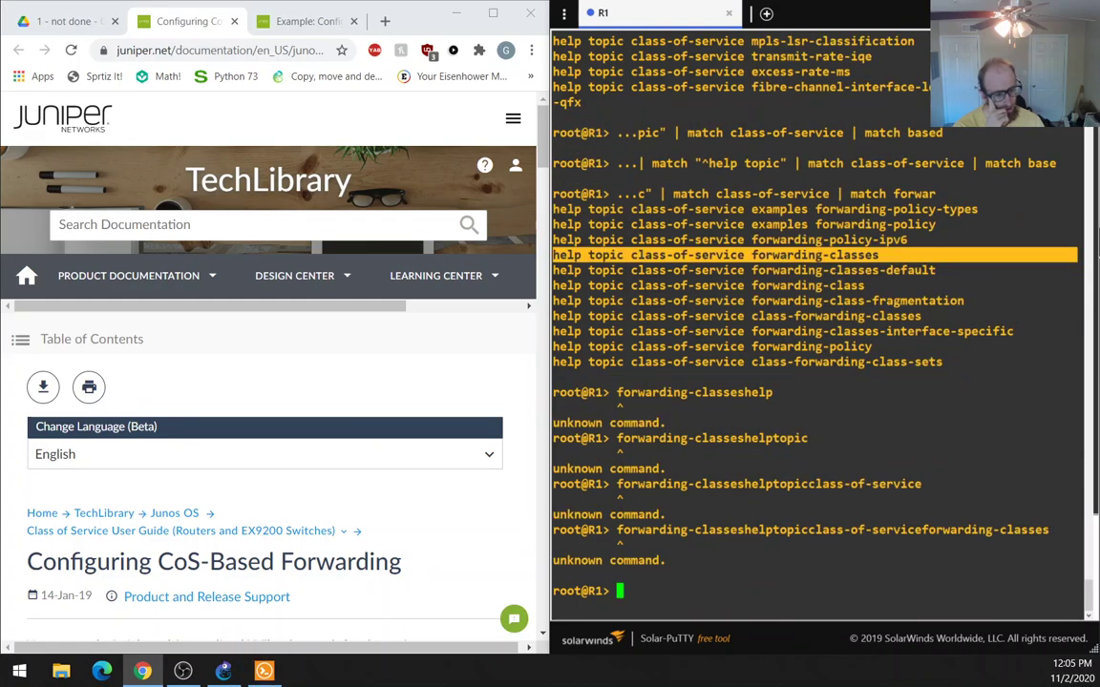
type("help topic class-of-service forwarding-classes")
key("Return")
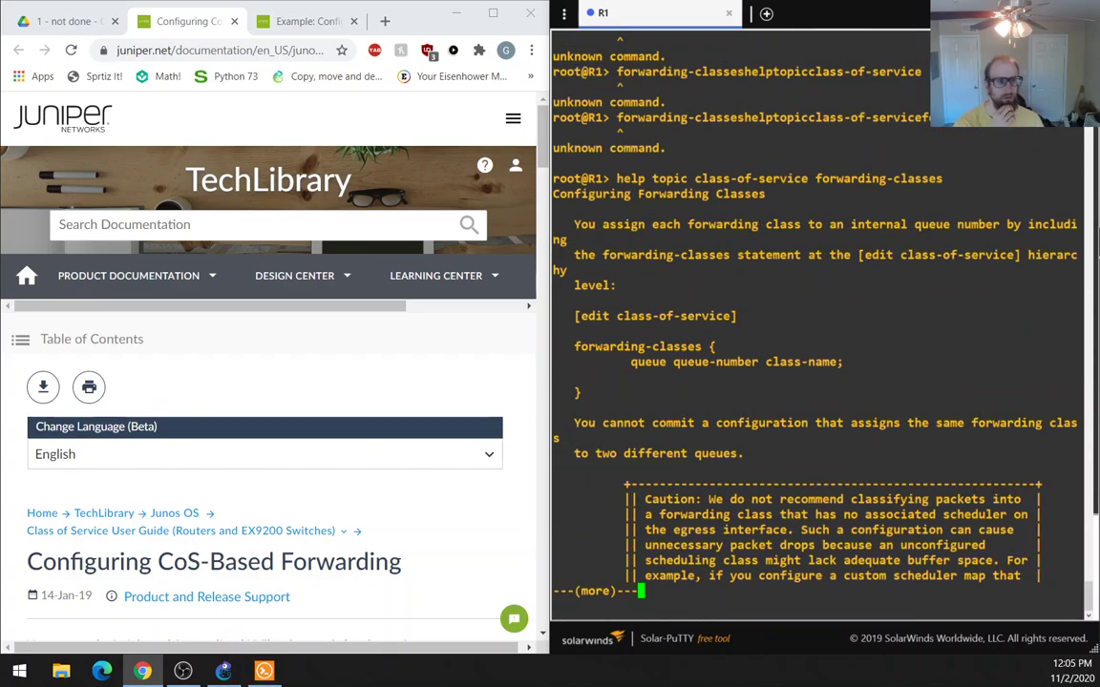
- Maximize the terminal and rerun the forwarding-classes help on a clean screen, paging through it
key("super+Up")
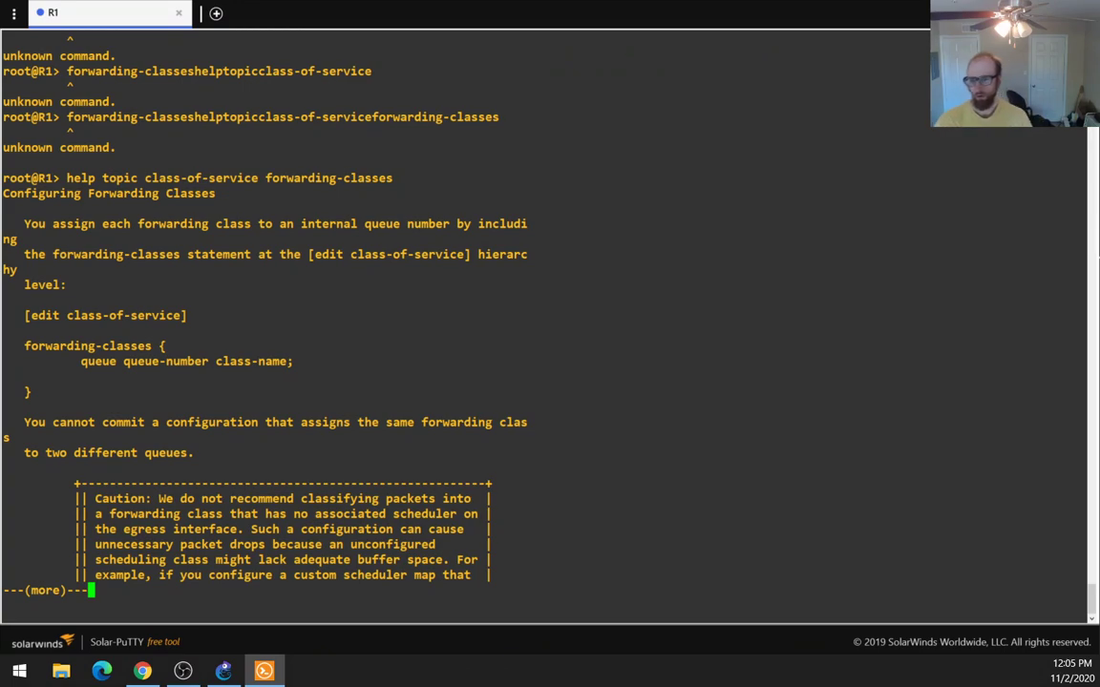
key("q")
key("Return")
key("Return")
key("Return")
key("Return")
key("Return")
key("Return")
key("Return")
key("Return")
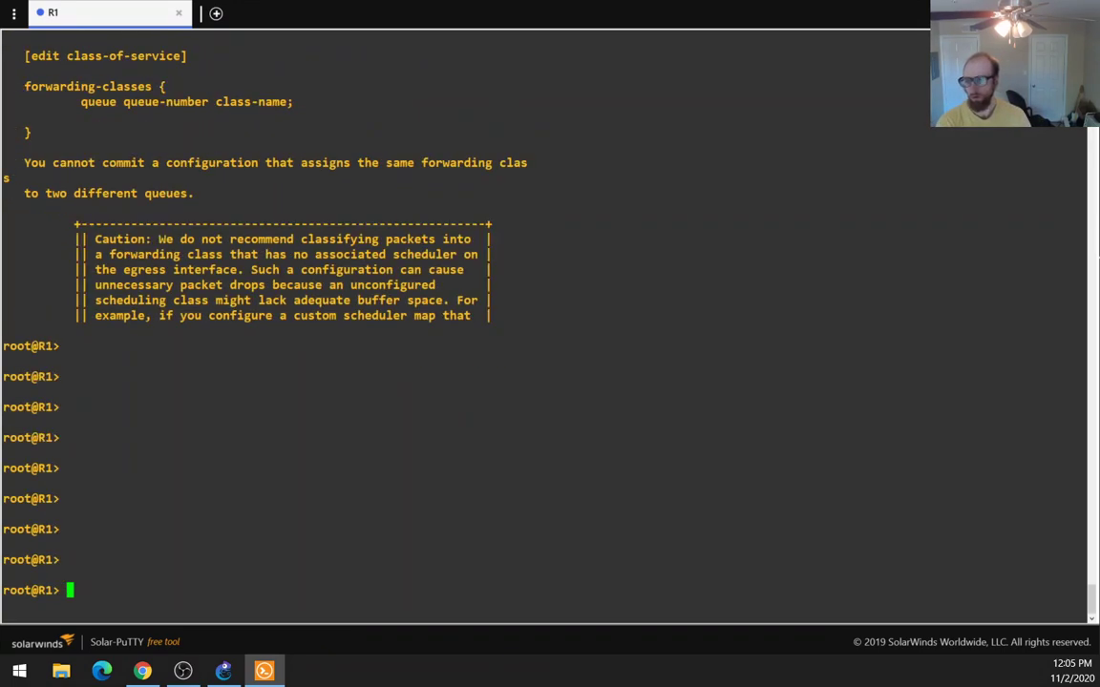
key("Return")
key("Return")
key("Return")
key("Return")
key("Return")
key("Return")
key("Return")
key("Return")
key("Return")
key("Return")
key("Up")
key("Return")
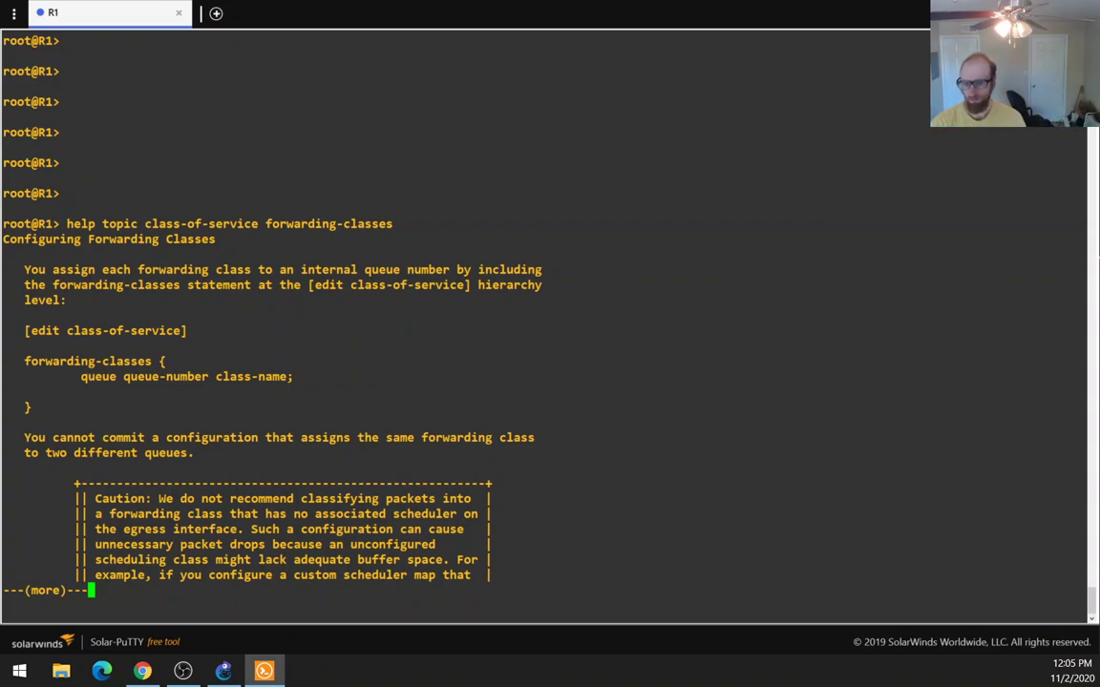
key("space")
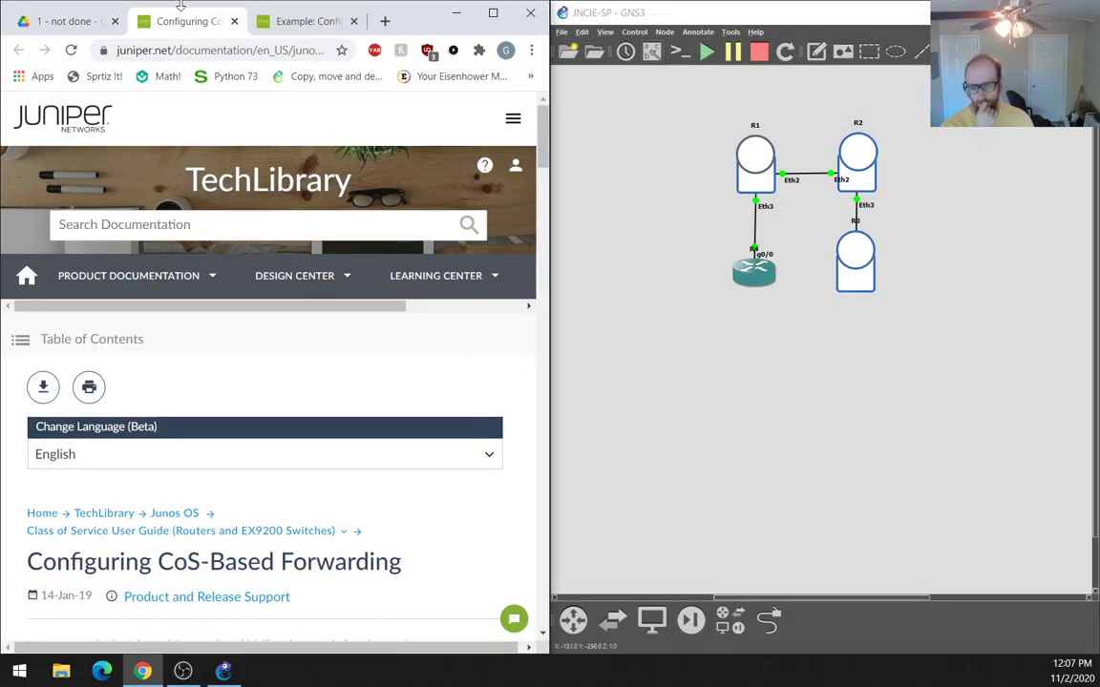
- Maximize Chrome and glance at the CoS-based forwarding example tab
left_click(493, 13)
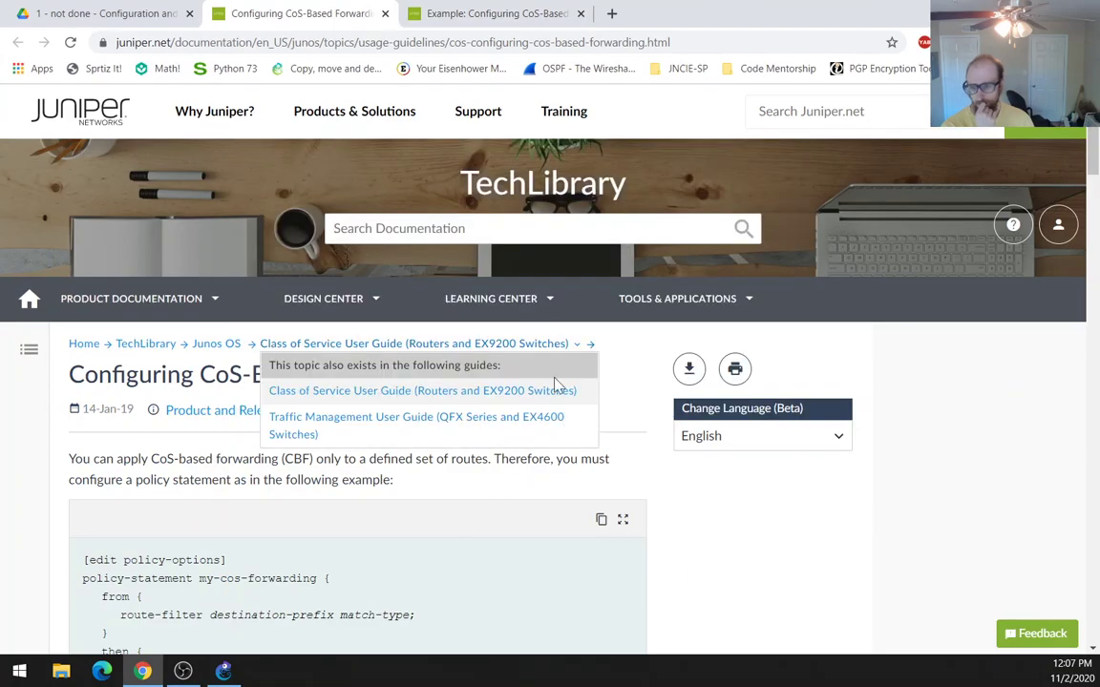
left_click(486, 13)
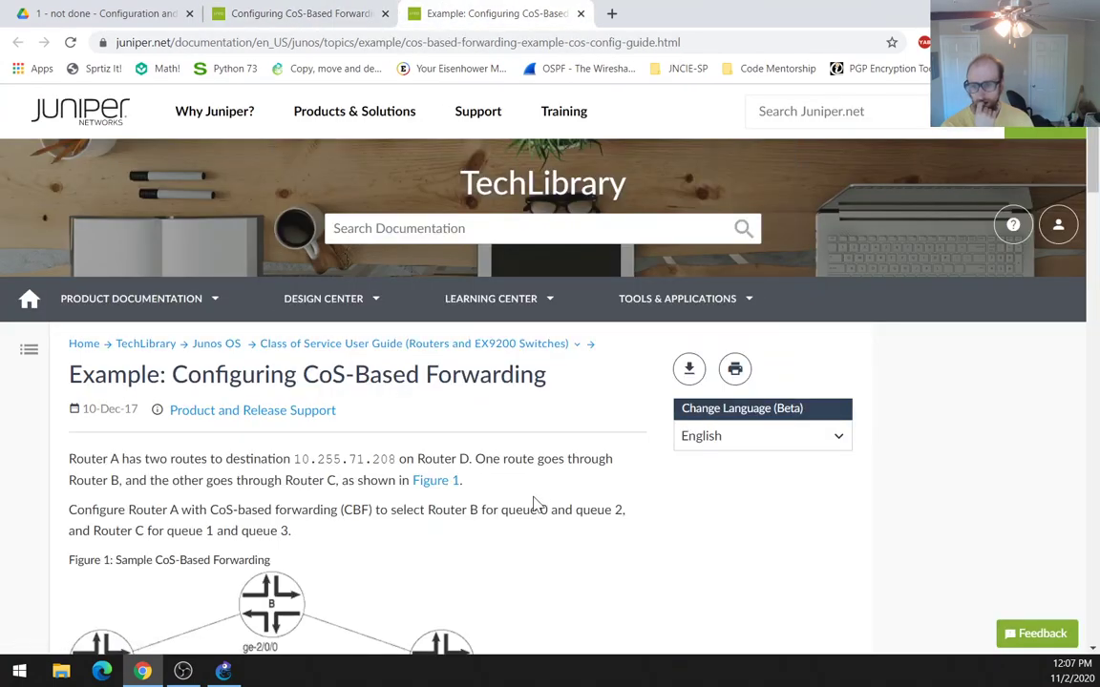
scroll(534, 499, "down", 5)
- Read through the Configuring CoS-Based Forwarding page and show the user guide's contents sidebar
left_click(306, 17)
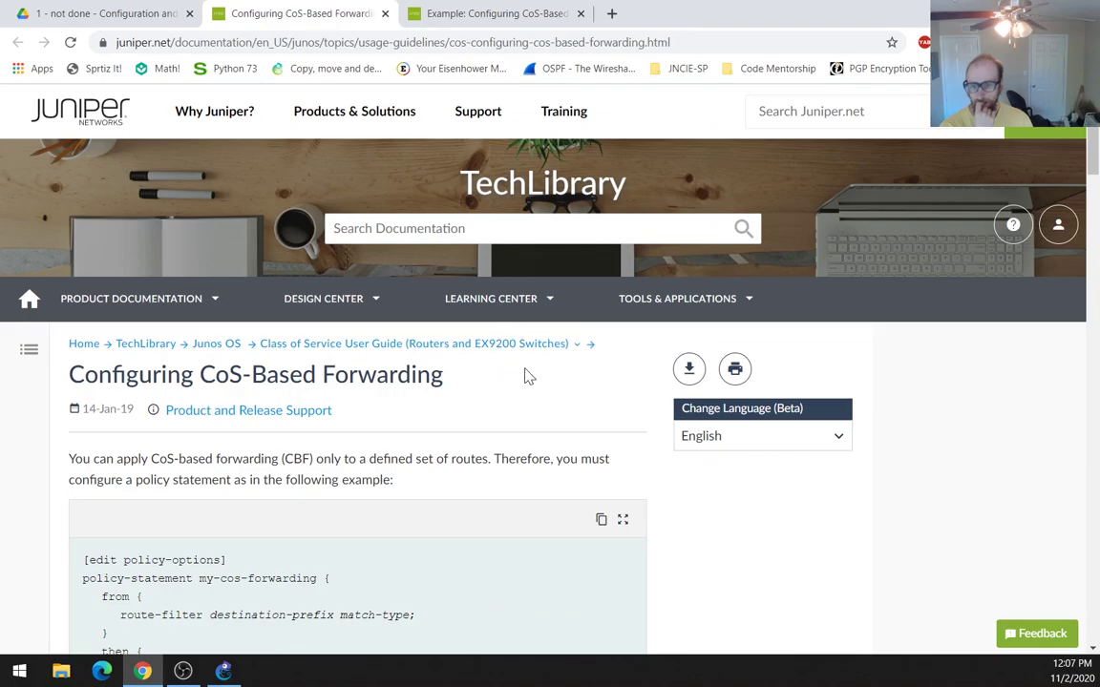
scroll(515, 361, "down", 10)
scroll(573, 456, "down", 20)
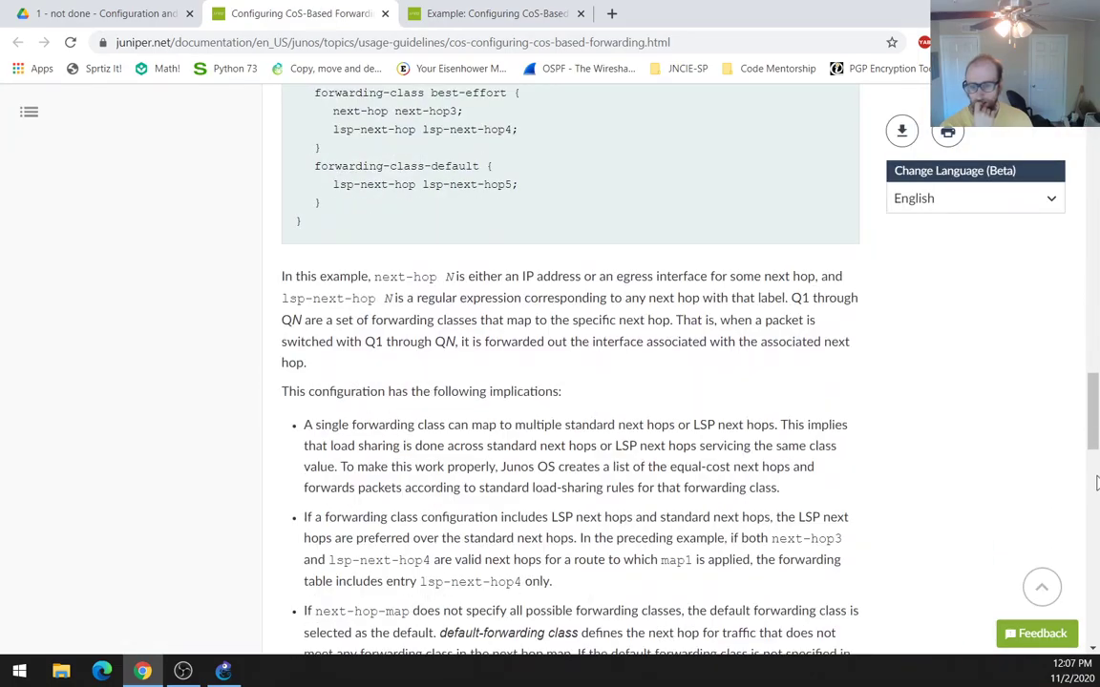
scroll(1071, 477, "up", 4)
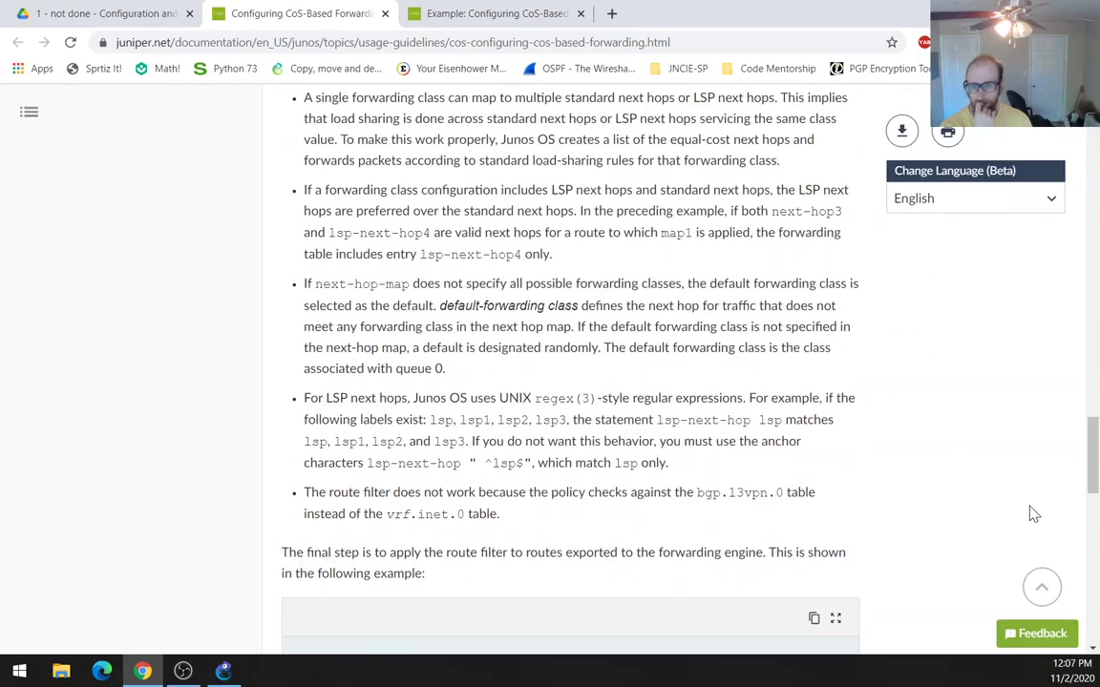
scroll(1031, 510, "down", 10)
scroll(1023, 512, "up", 20)
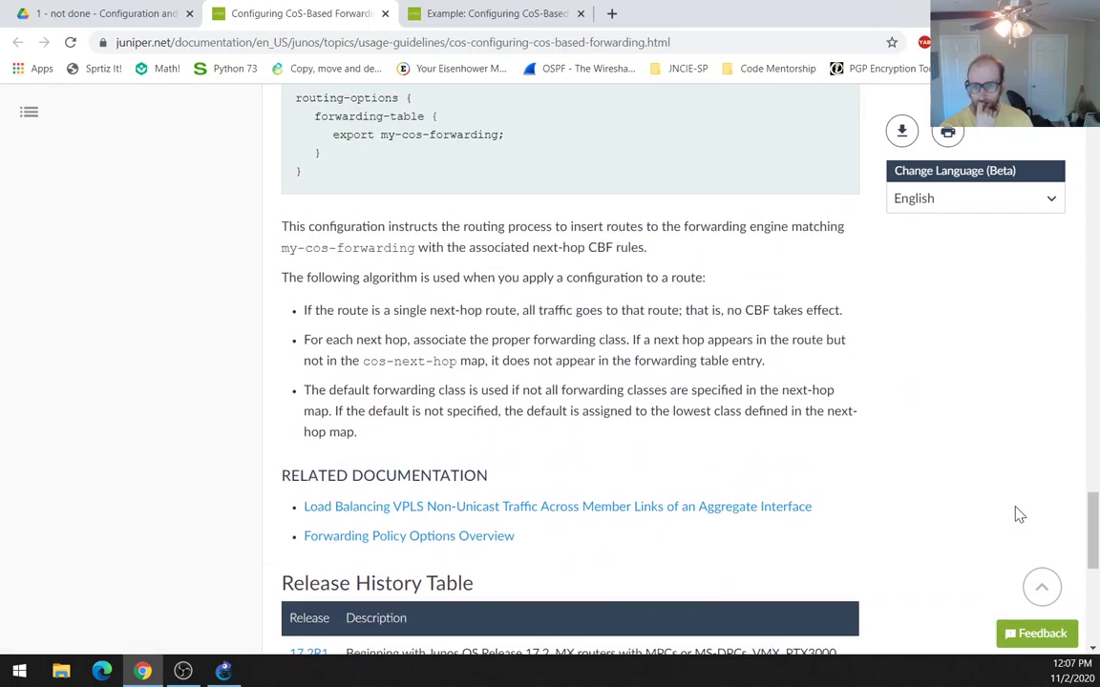
scroll(945, 511, "up", 5)
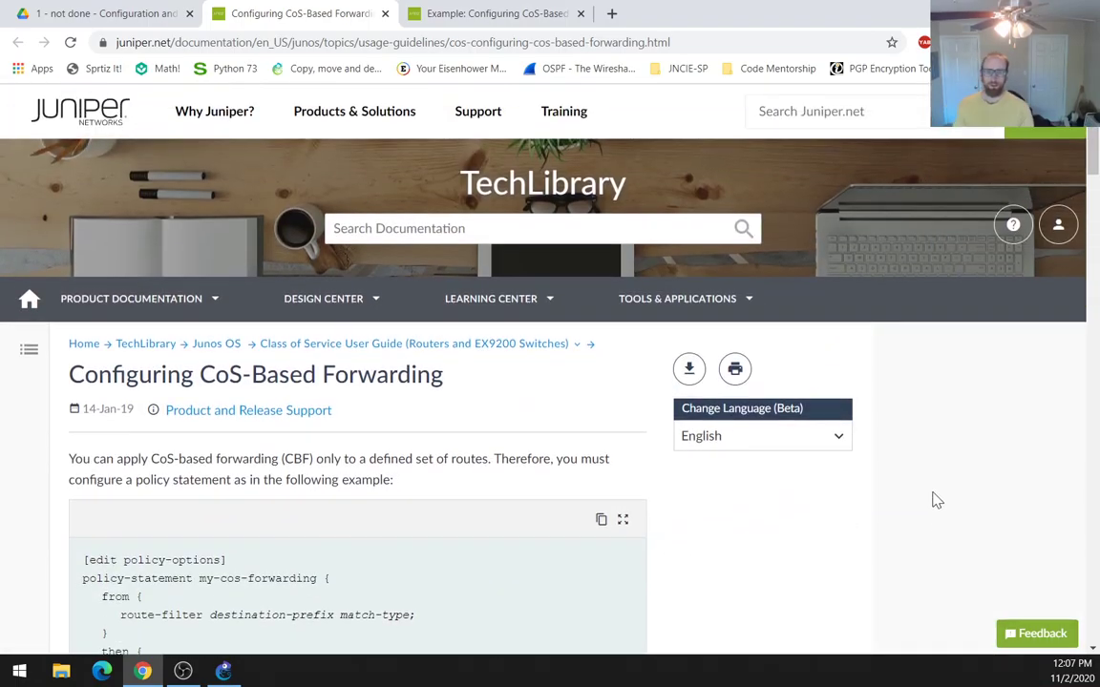
scroll(928, 499, "down", 2)
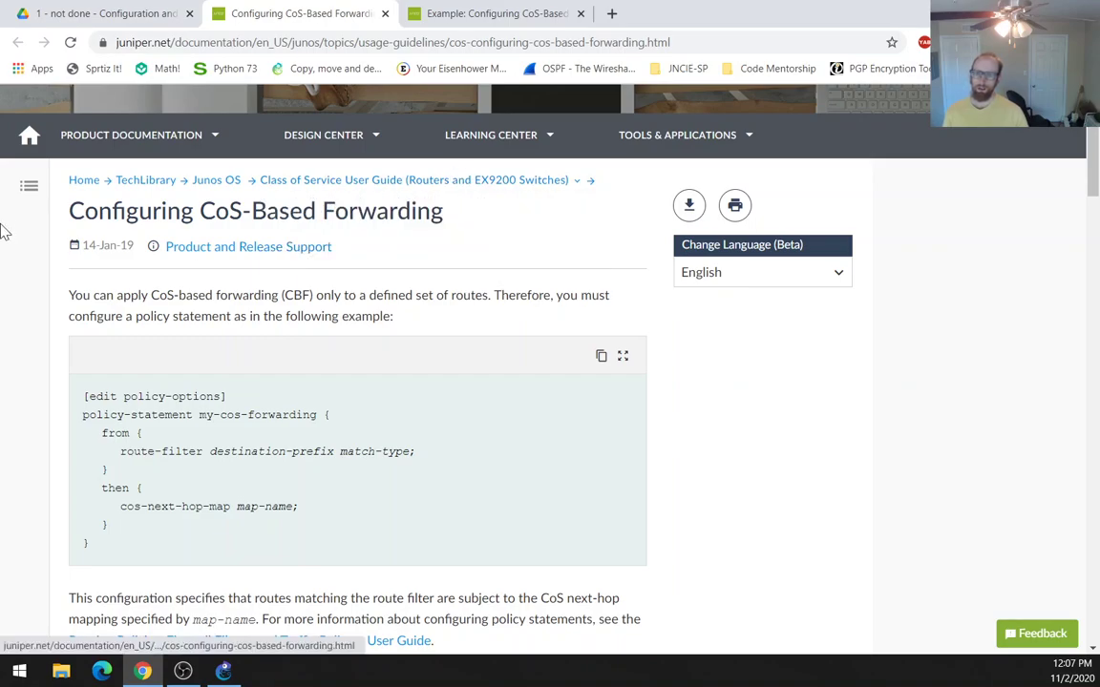
left_click(30, 181)
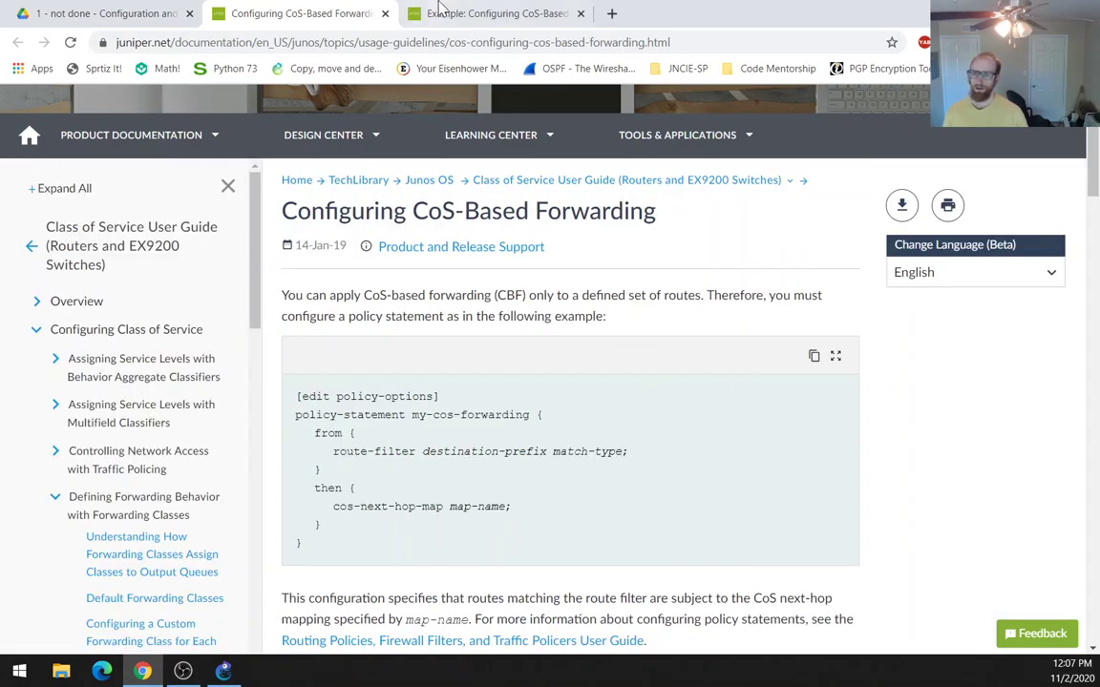
- Switch to the Example: Configuring CoS-Based Forwarding tab and review its router diagram and Router A configuration
left_click(449, 14)
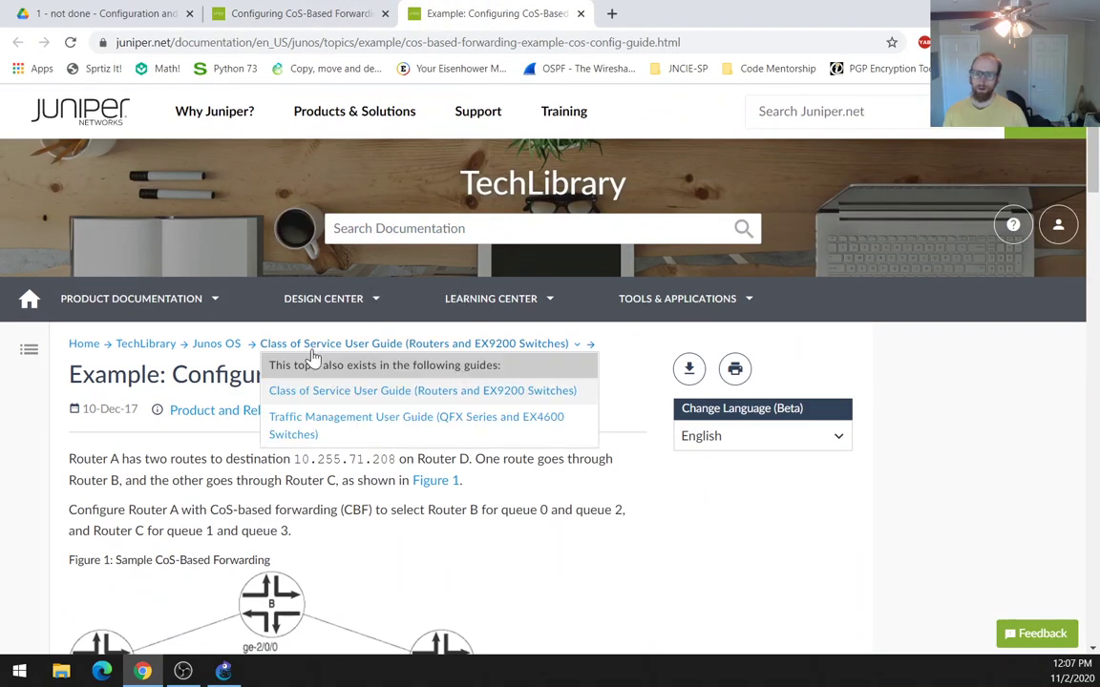
scroll(275, 456, "down", 7)
scroll(380, 458, "down", 1)
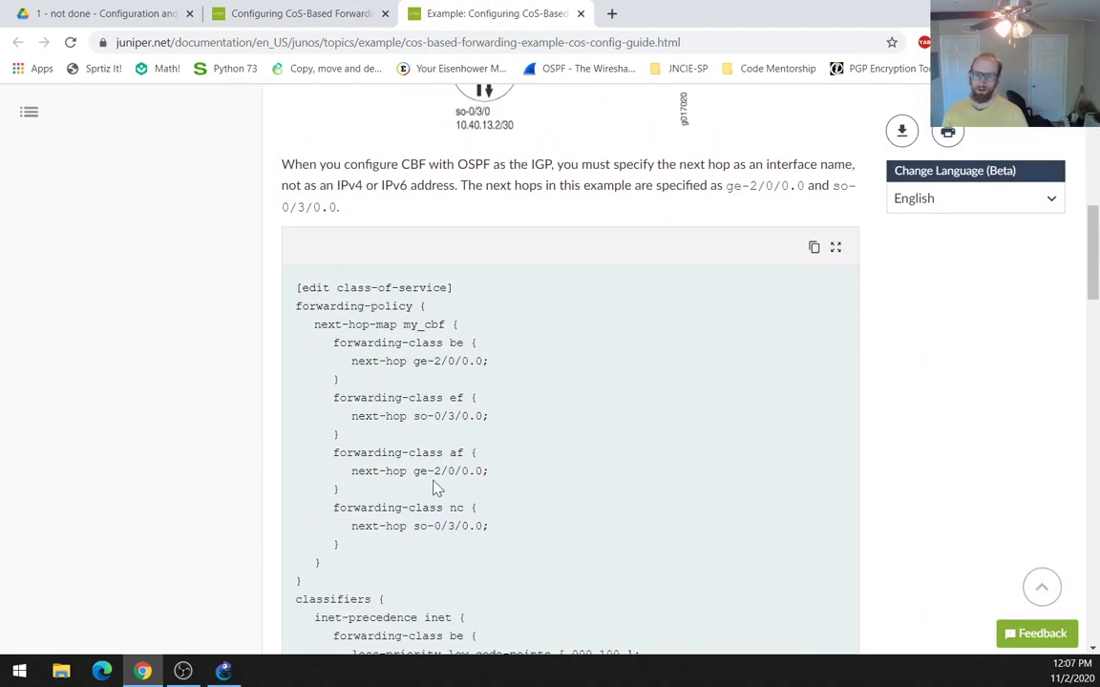
scroll(474, 506, "down", 20)
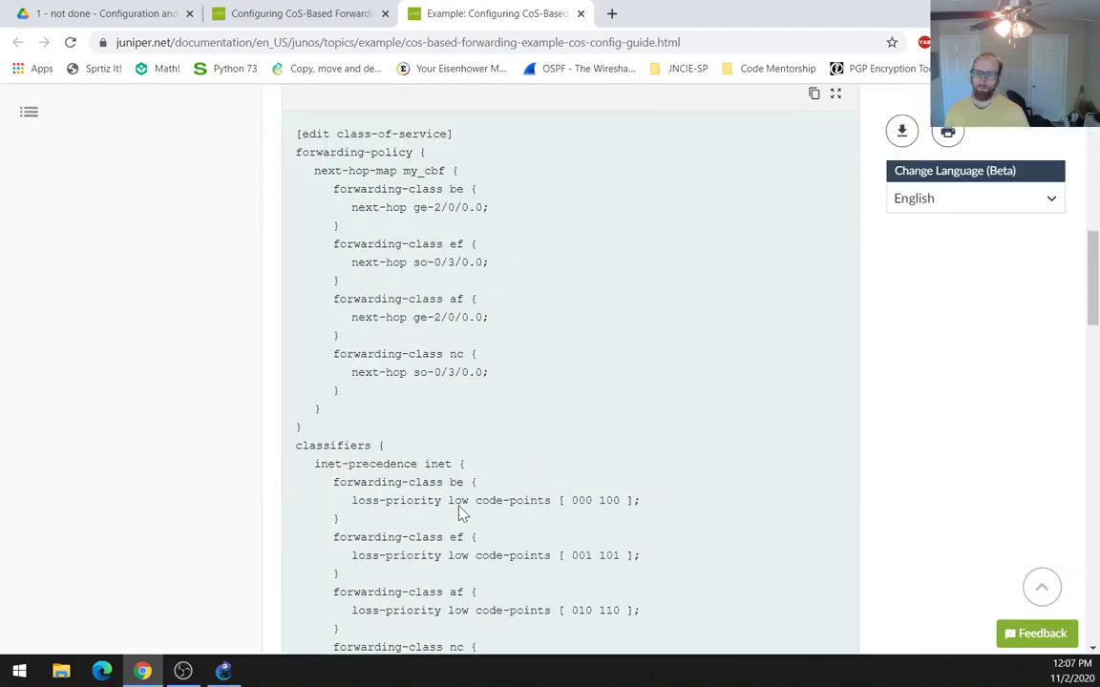
scroll(538, 506, "up", 20)
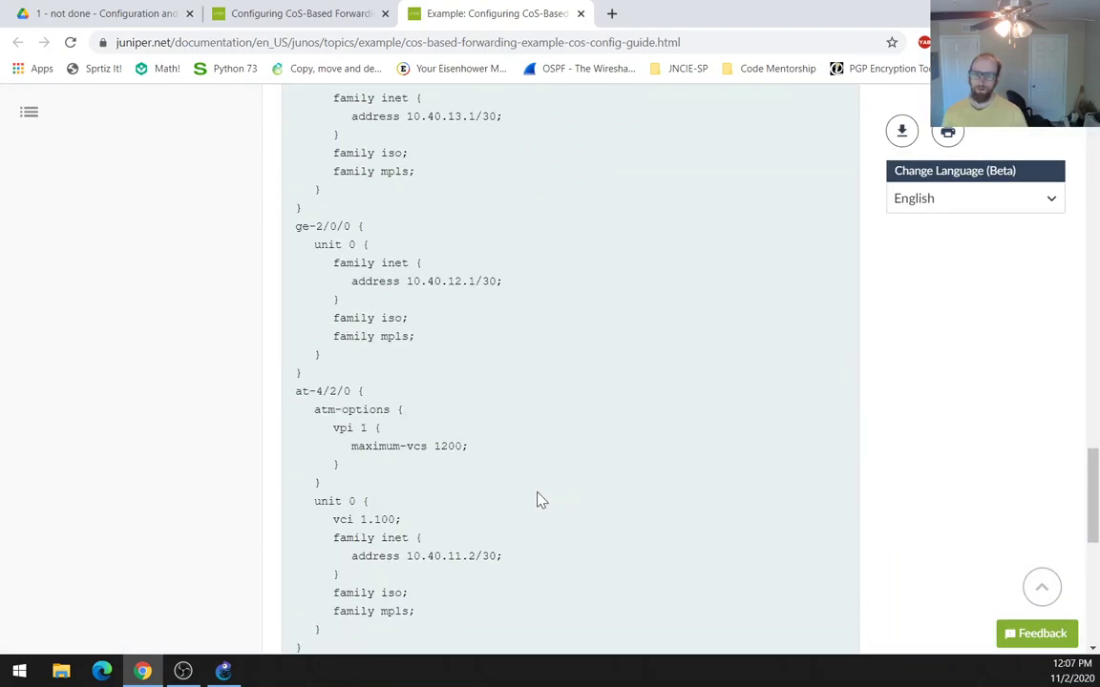
scroll(539, 498, "up", 3)
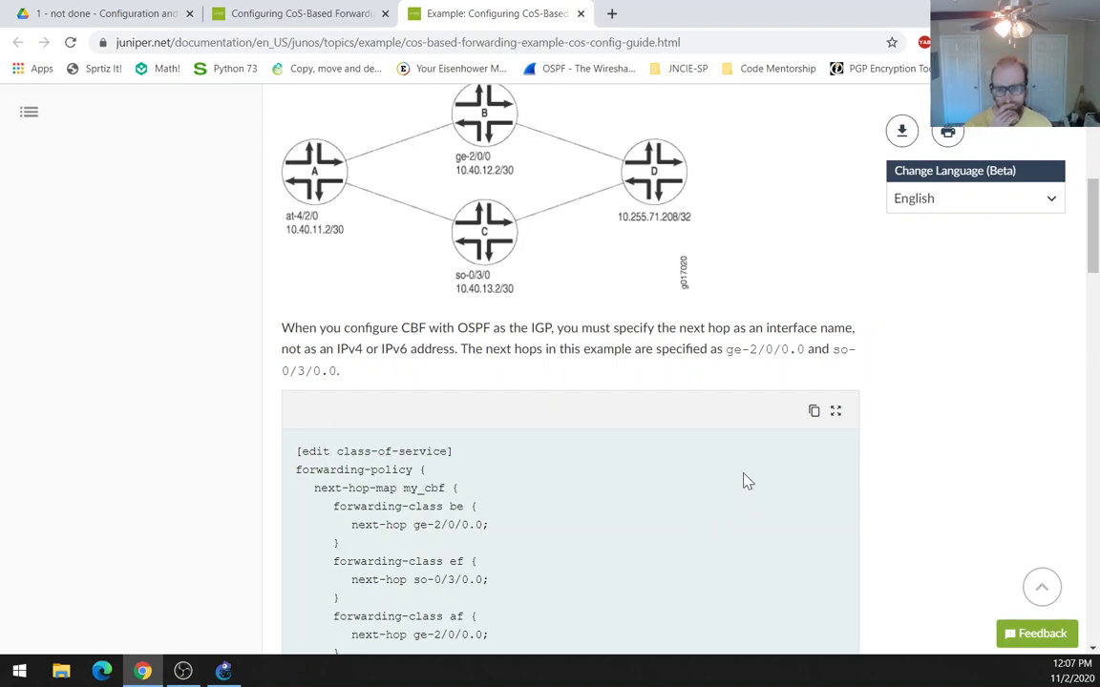
scroll(828, 242, "down", 3)
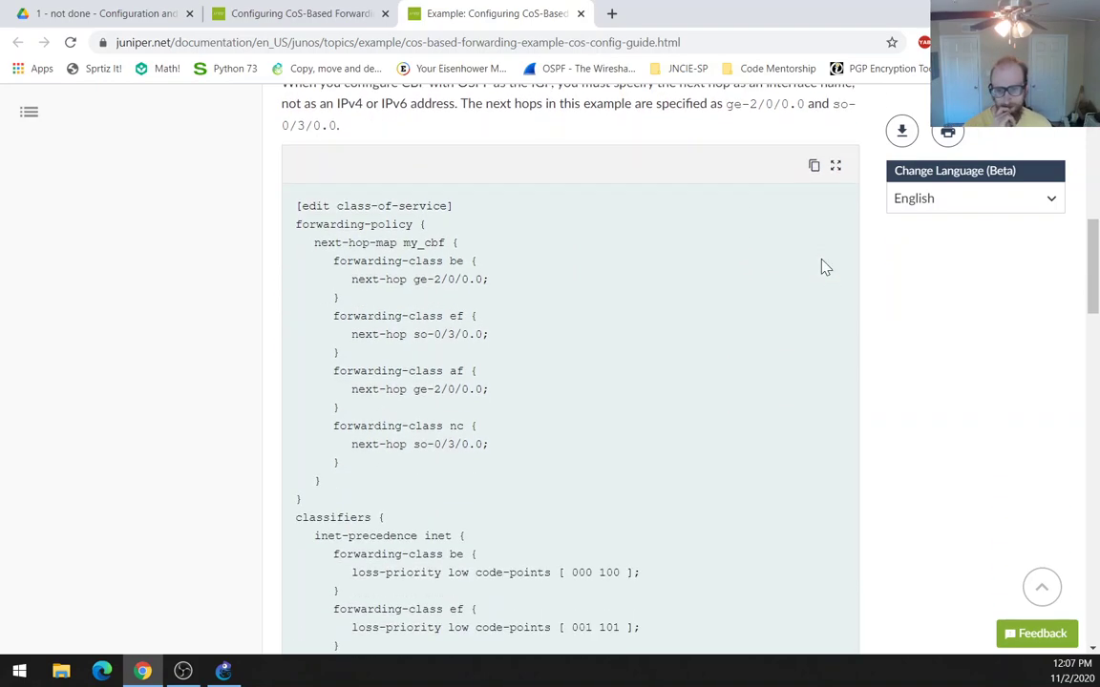
scroll(826, 267, "down", 4)
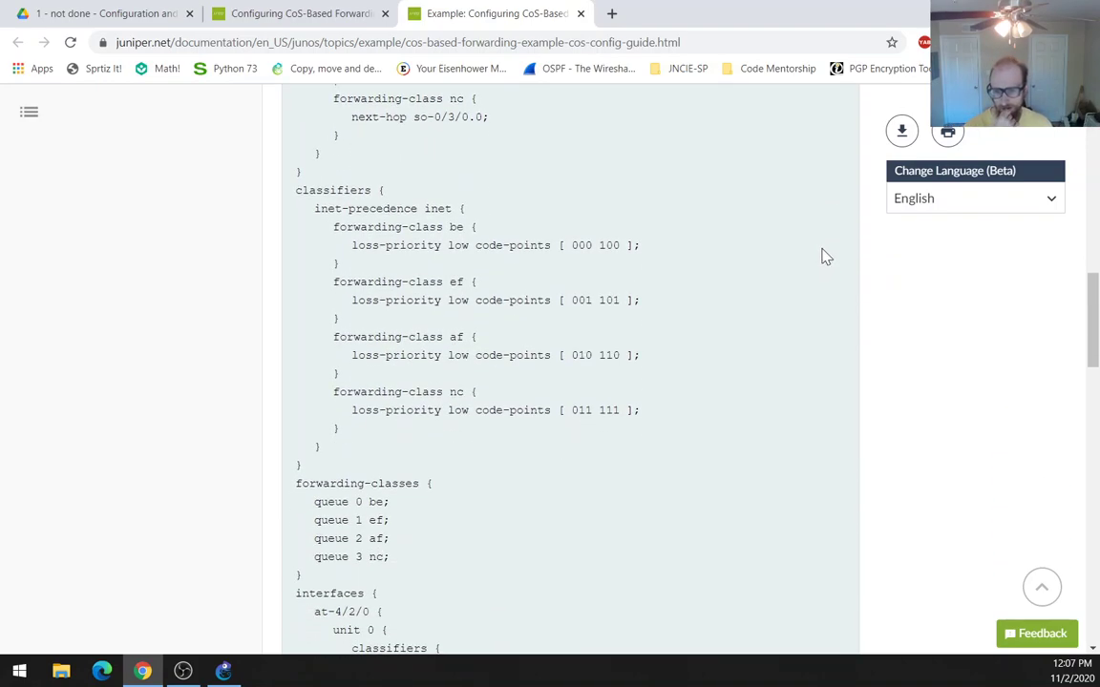
scroll(826, 256, "down", 8)
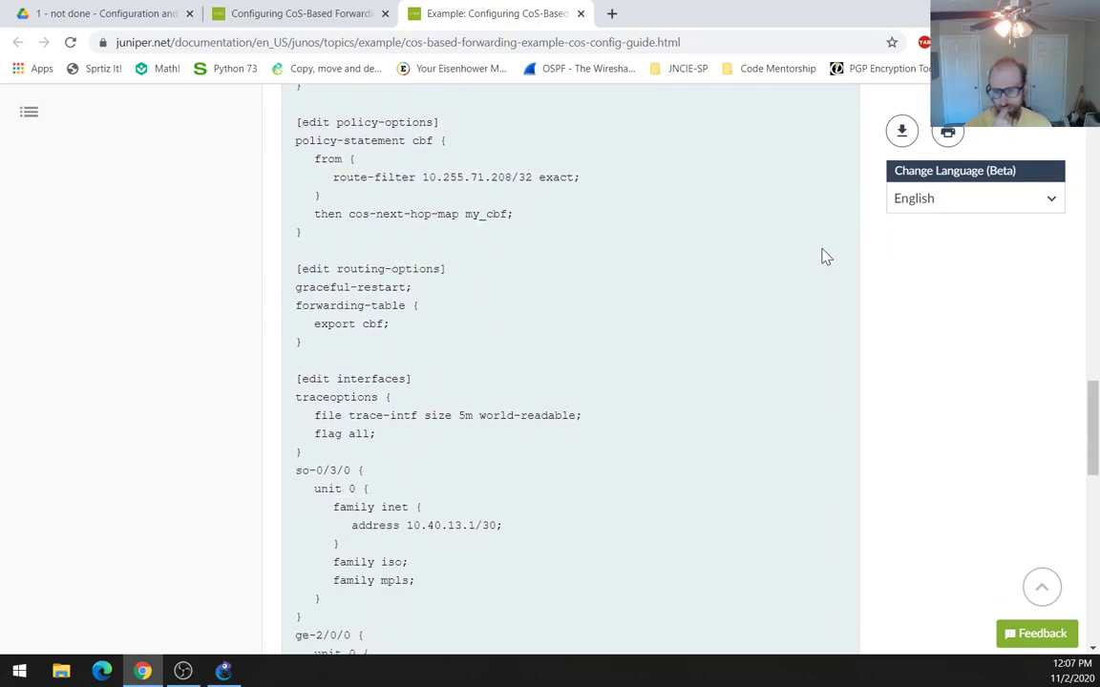
scroll(826, 256, "down", 7)
scroll(826, 256, "down", 3)
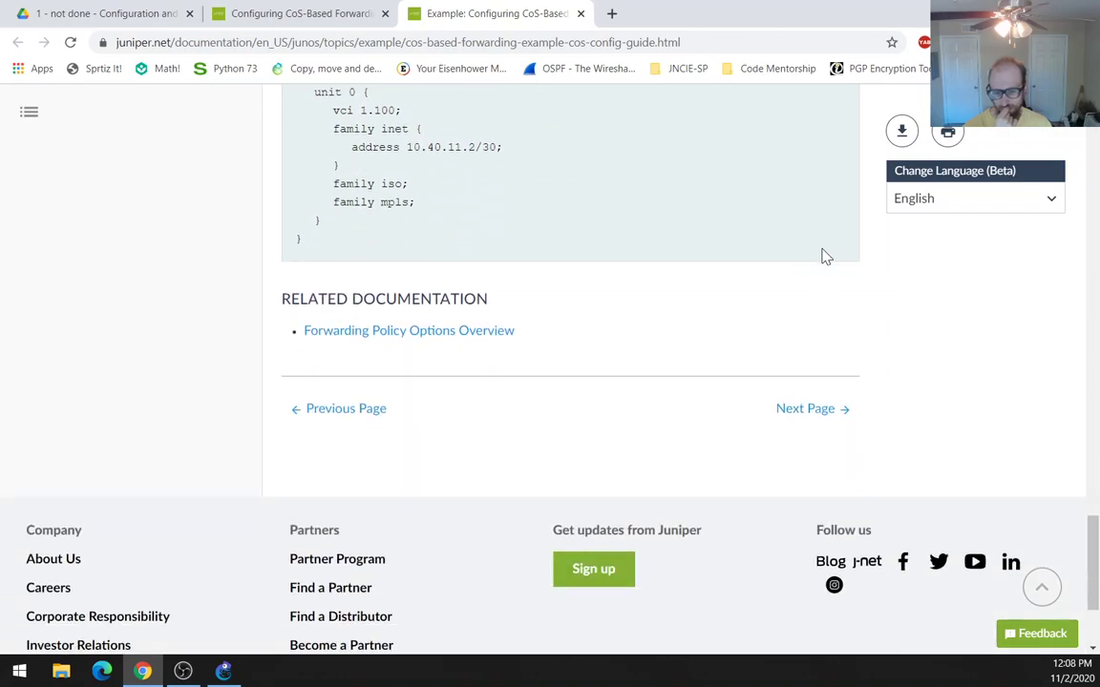
scroll(808, 265, "up", 20)
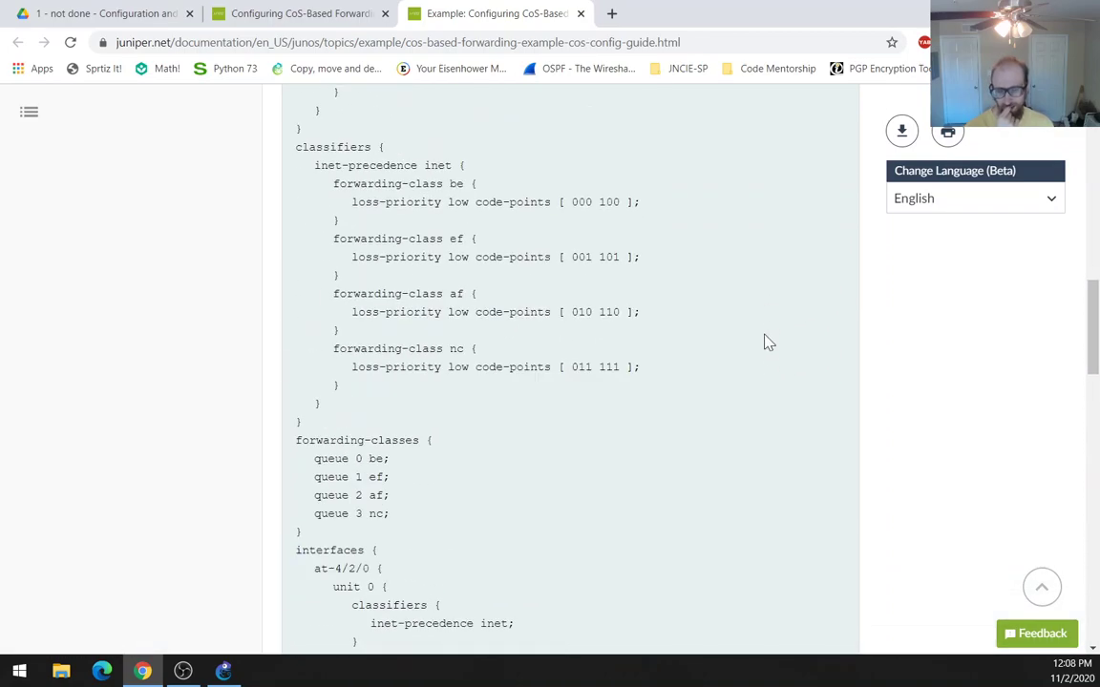
scroll(731, 372, "up", 5)
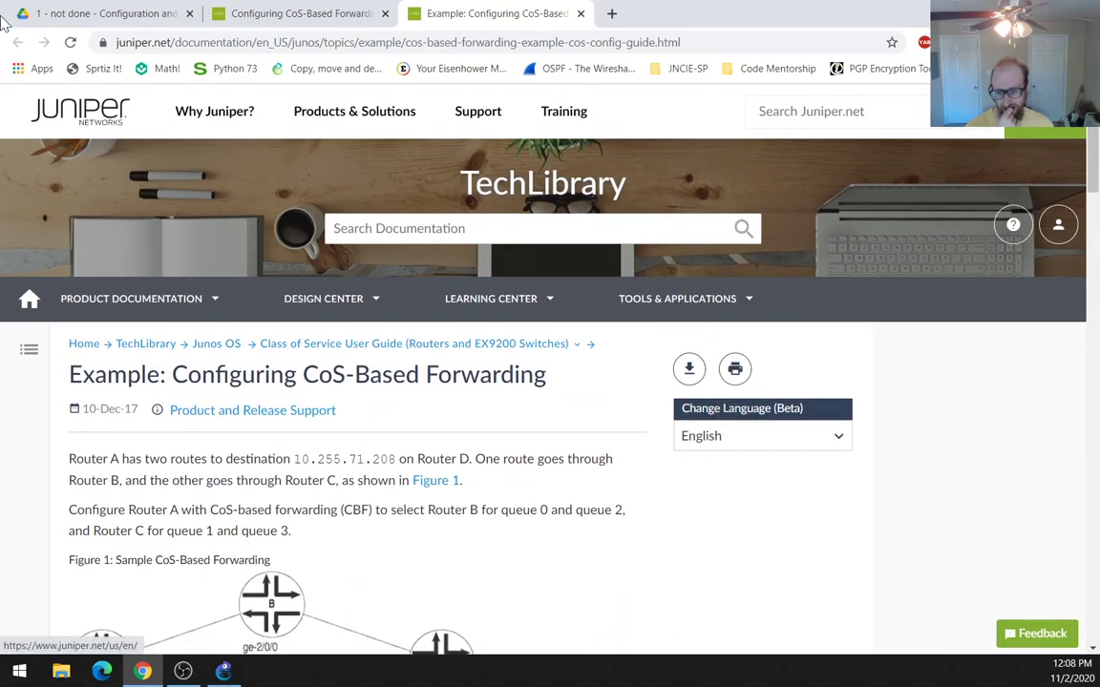
- Reread the Configuring CoS-Based Forwarding article, then close it and return to the Example article
left_click(219, 10)
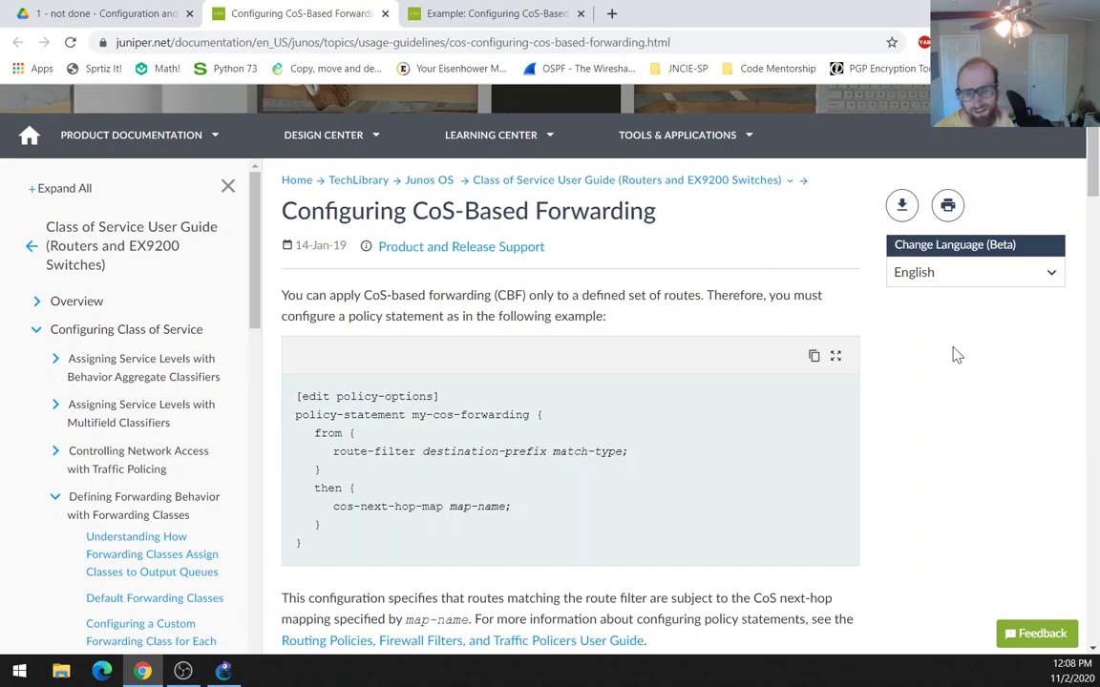
scroll(879, 362, "down", 1)
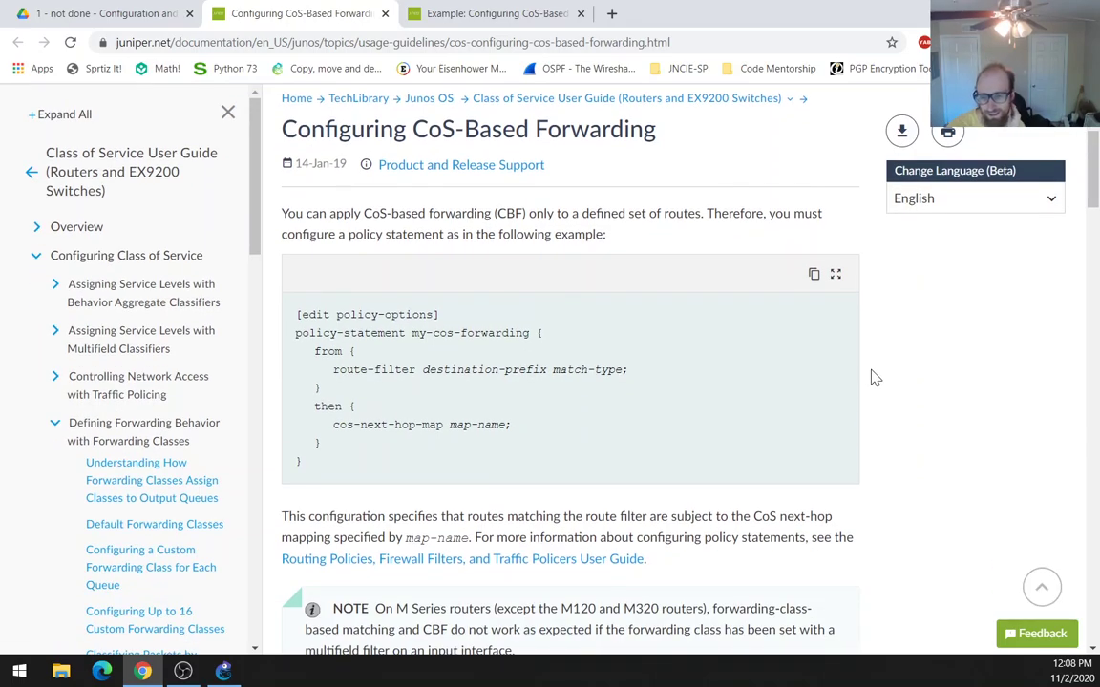
scroll(877, 375, "down", 4)
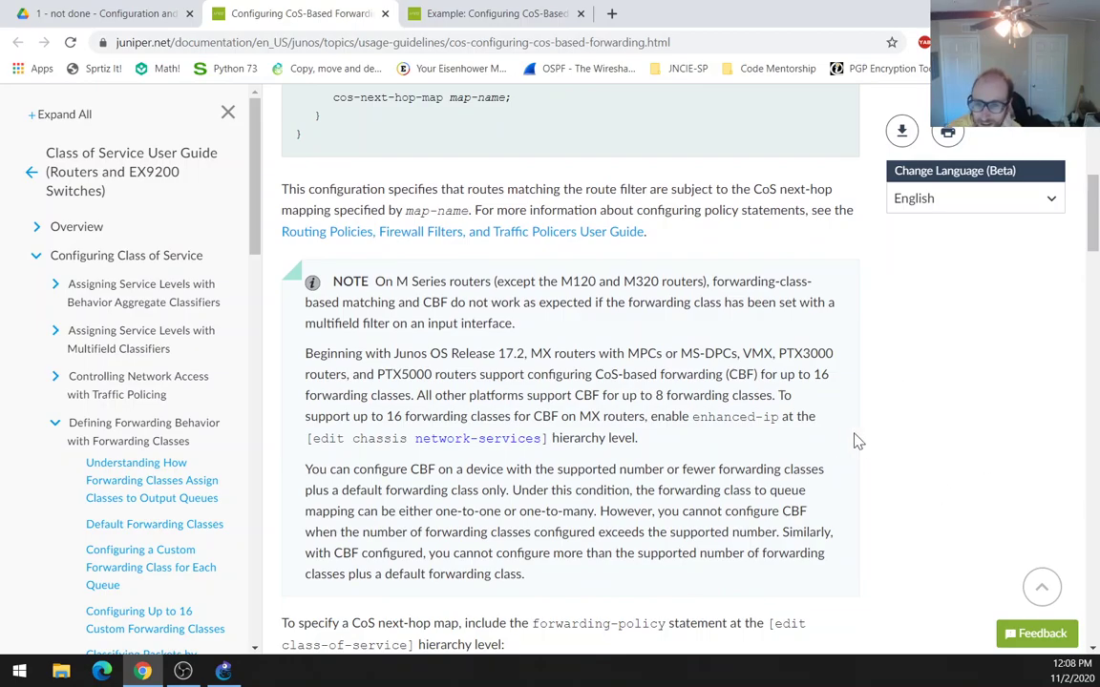
scroll(846, 434, "down", 6)
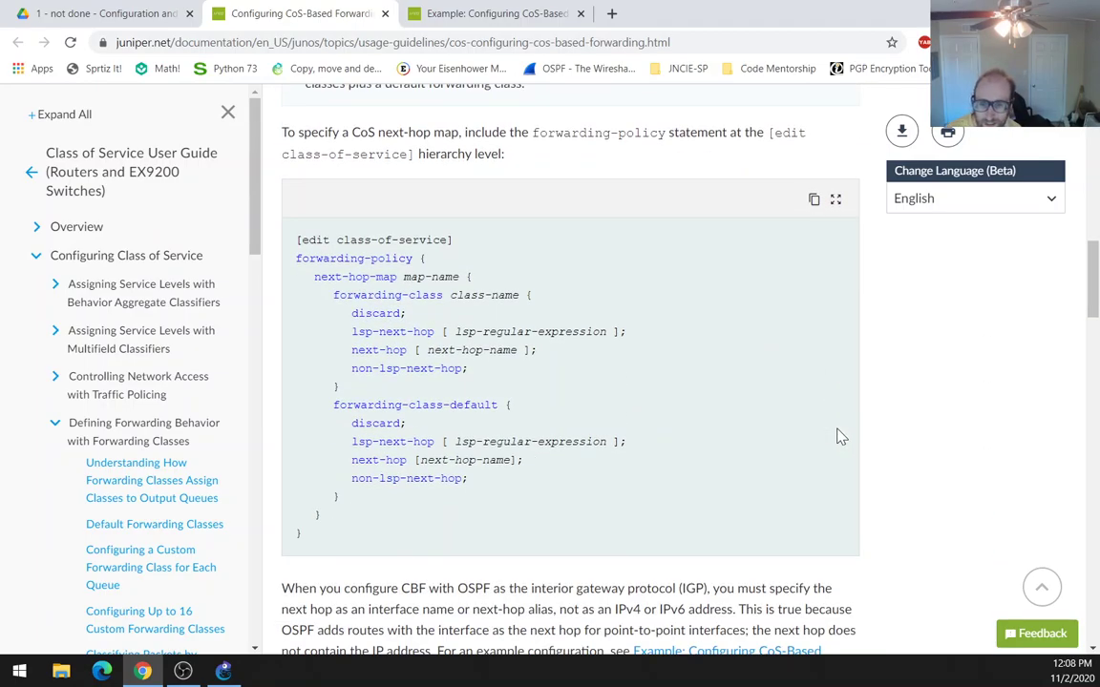
scroll(857, 434, "down", 15)
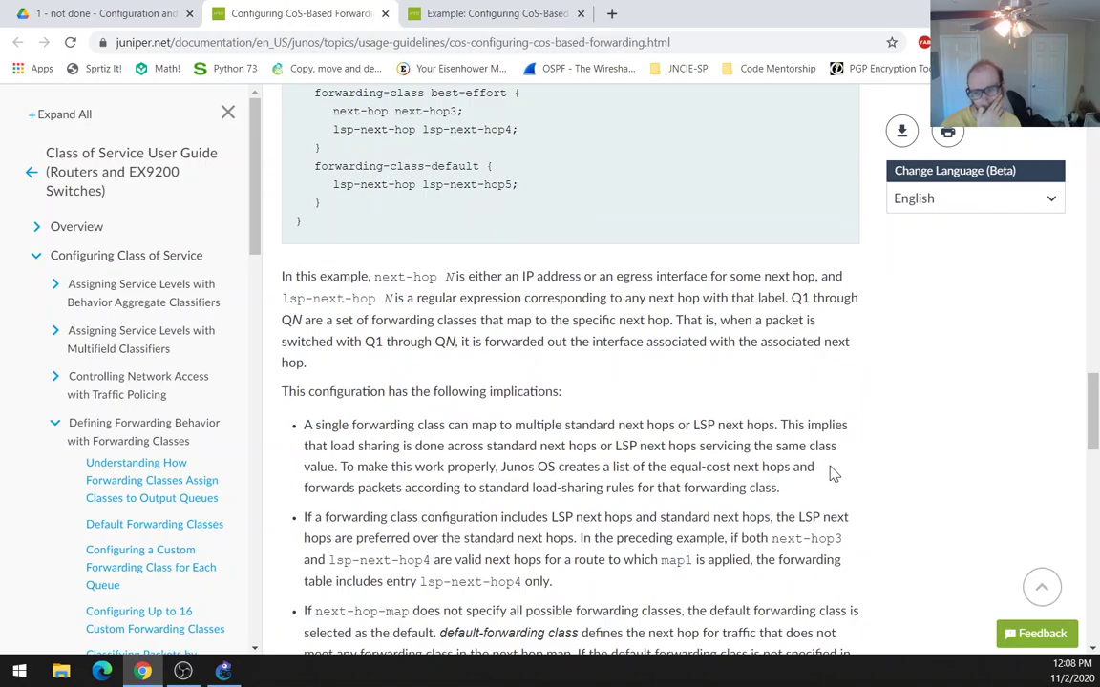
scroll(830, 472, "down", 10)
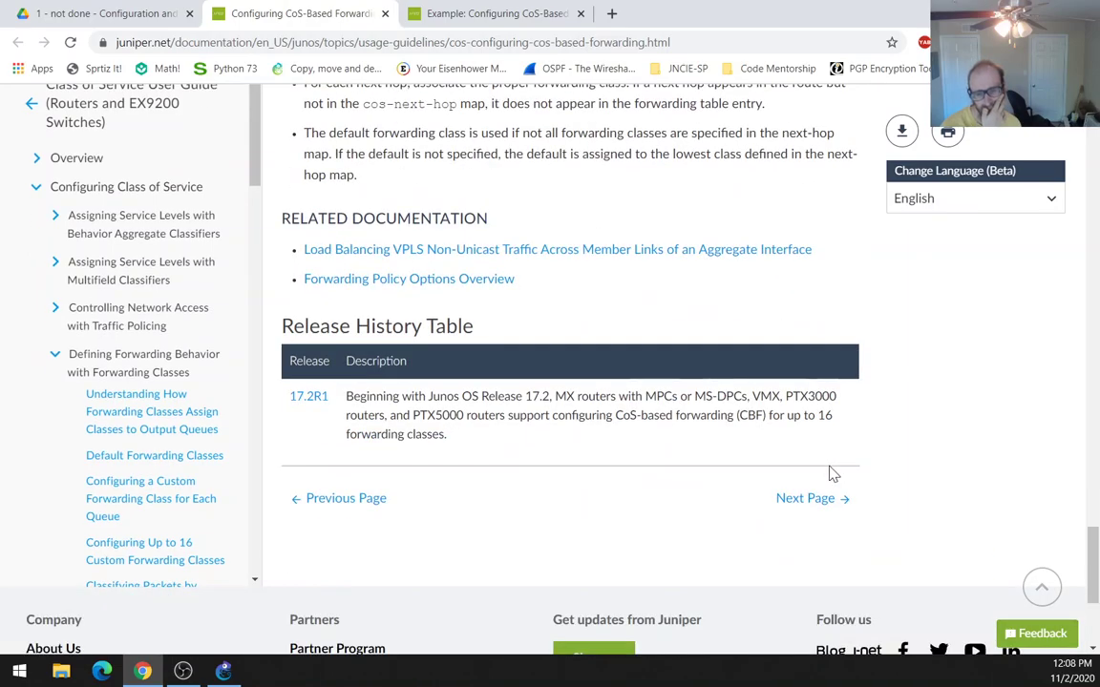
left_click(515, 15)
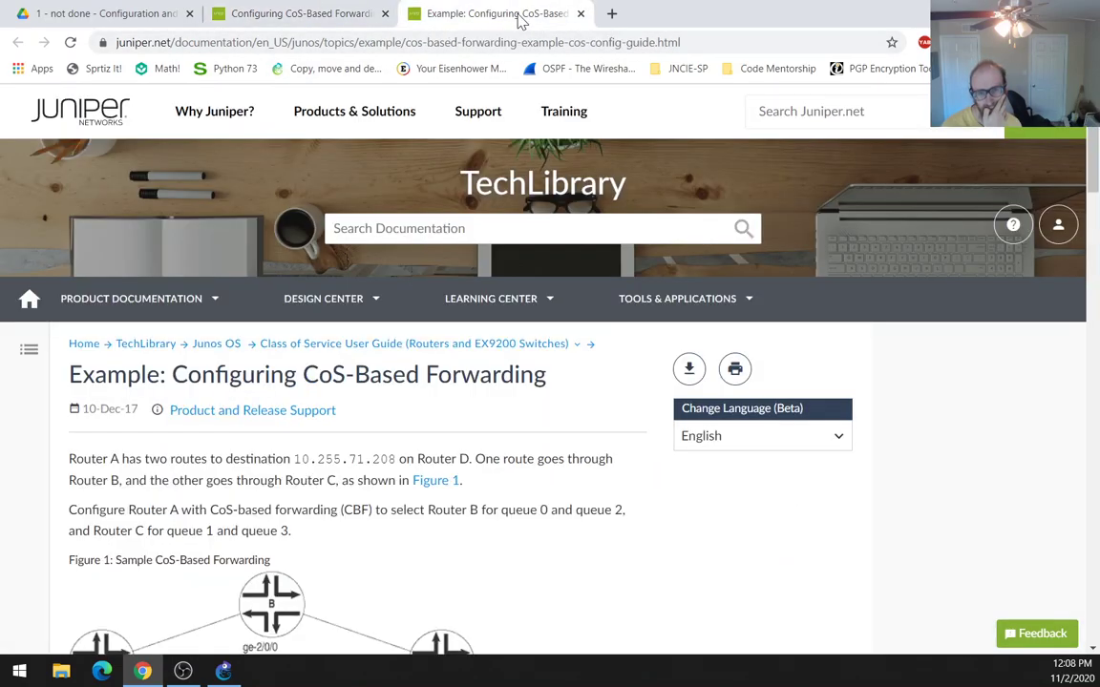
middle_click(299, 14)
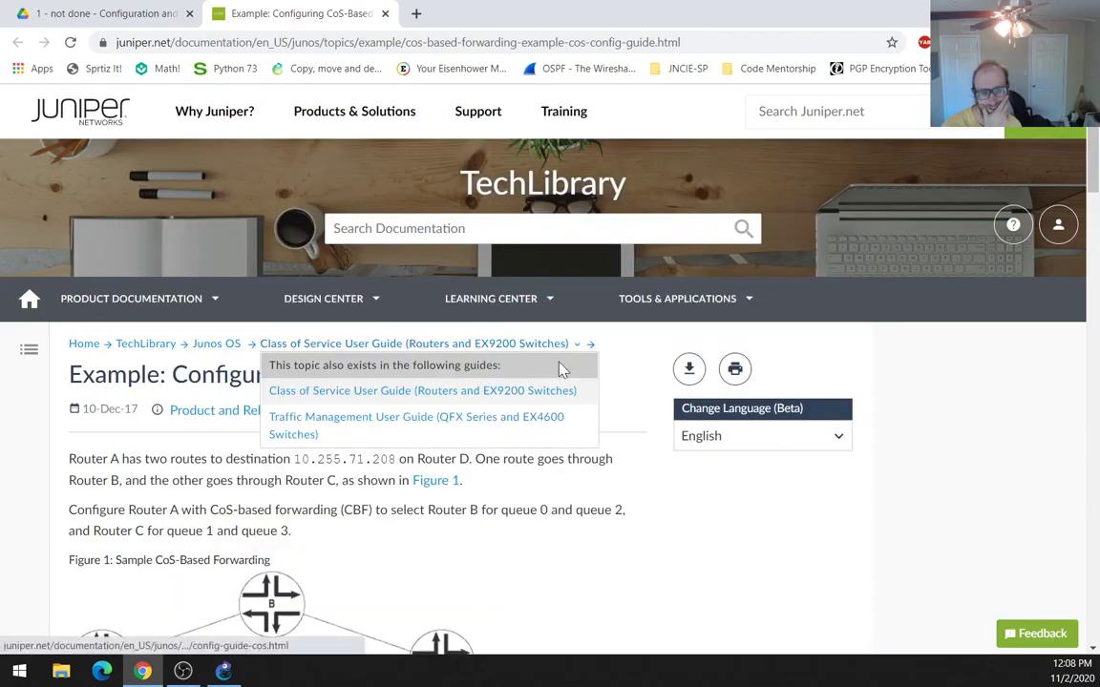
- Scroll the CBF example back up to Figure 1 and select the page URL in the address bar
scroll(622, 377, "down", 1)
scroll(622, 377, "down", 2)
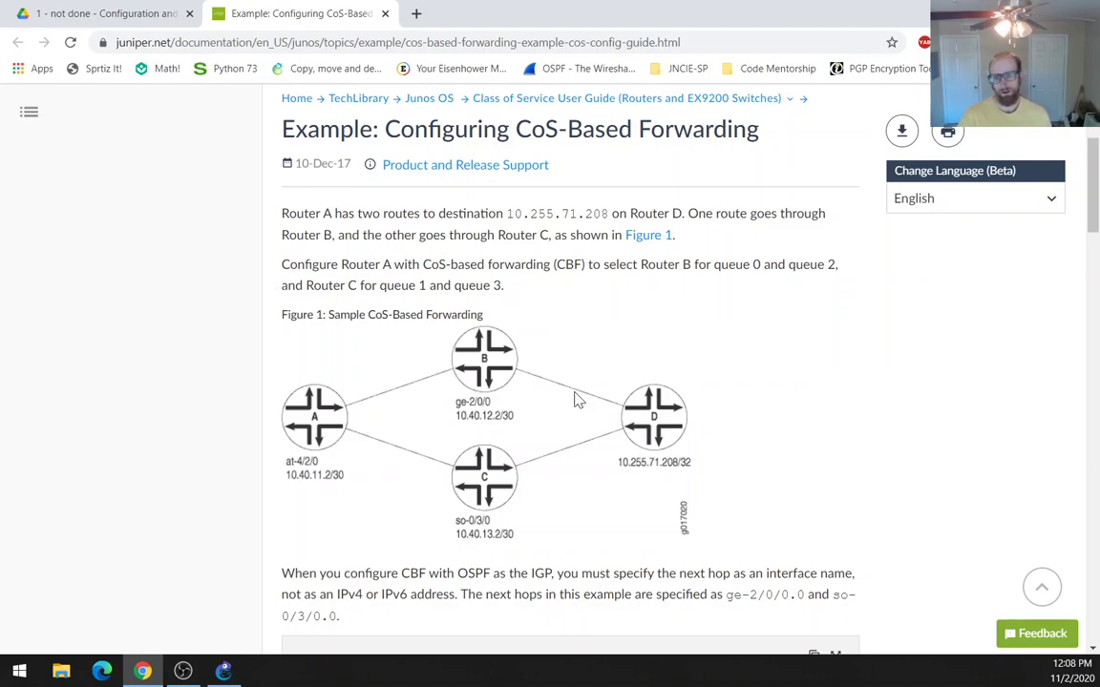
scroll(668, 392, "down", 3)
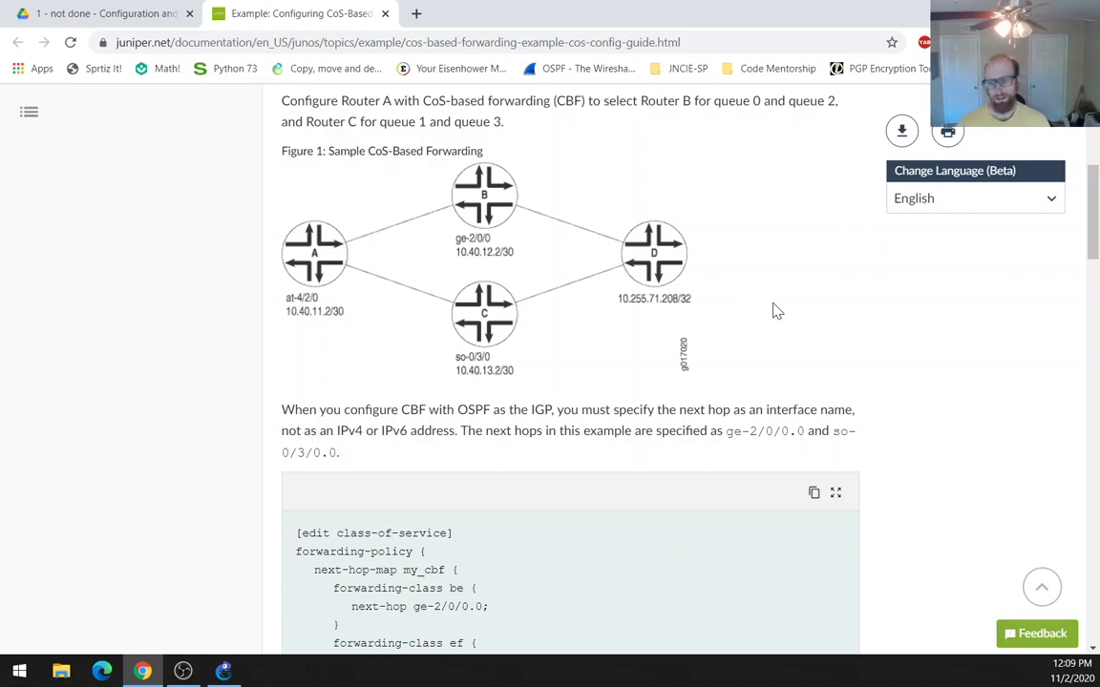
scroll(775, 311, "down", 3)
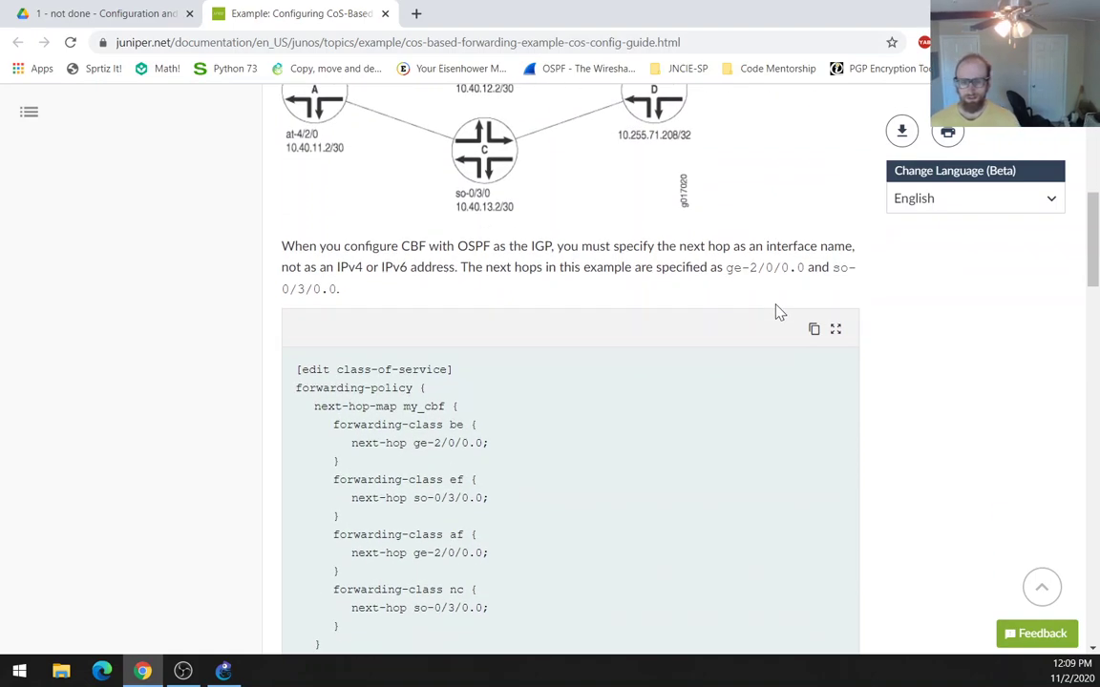
scroll(20, 459, "down", 15)
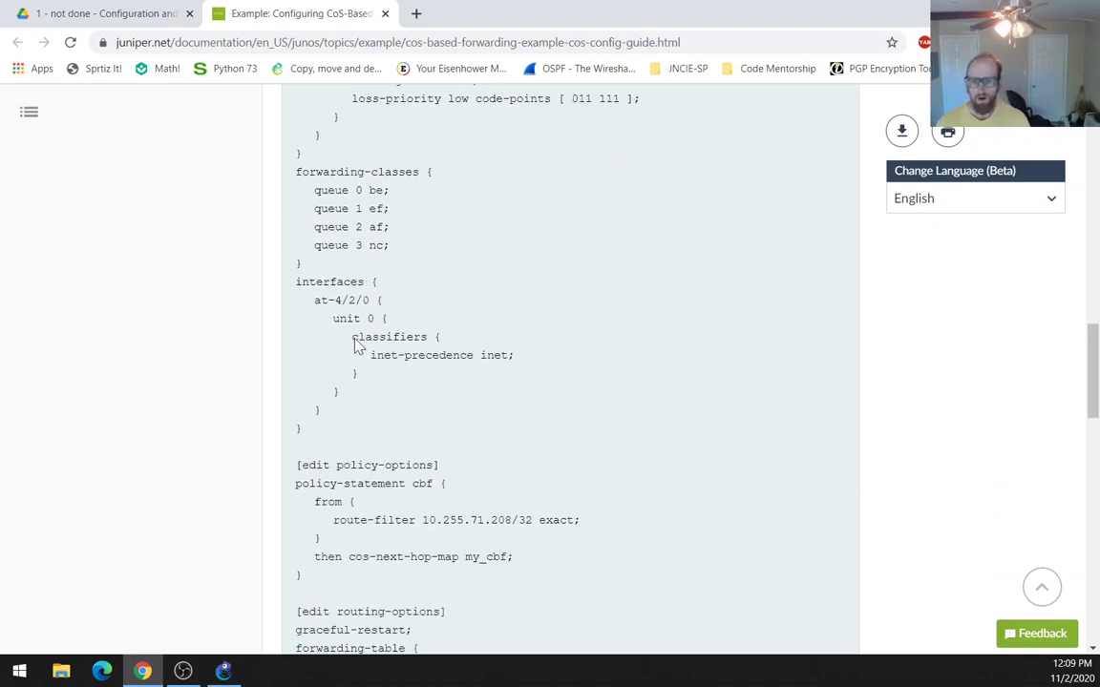
scroll(266, 258, "down", 10)
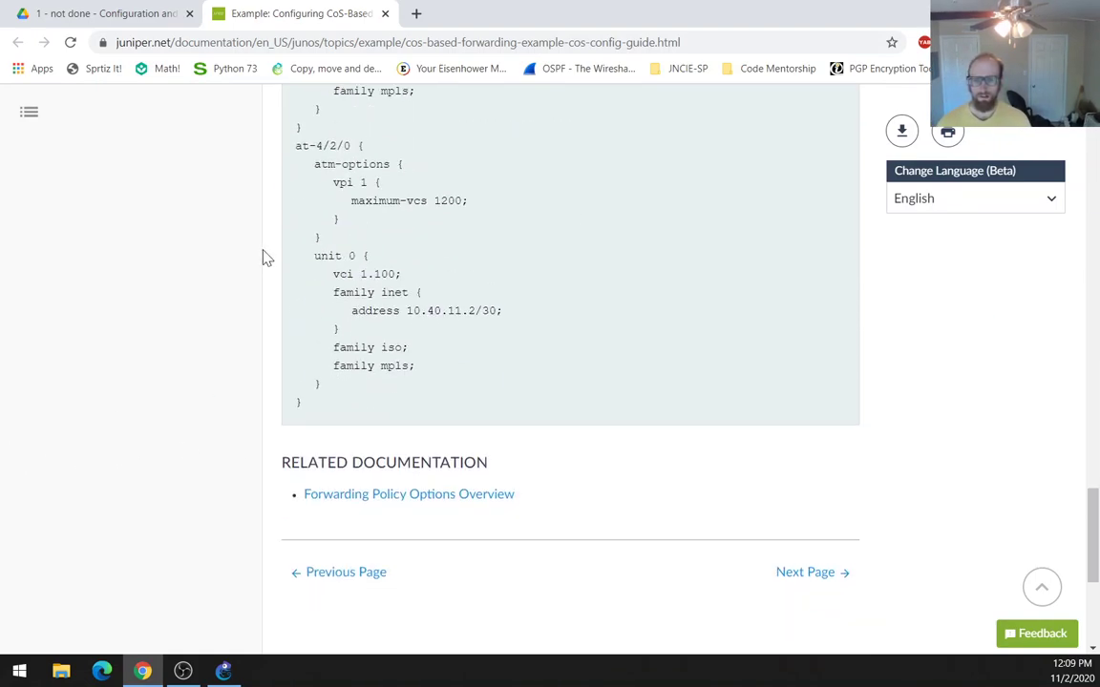
scroll(266, 256, "up", 12)
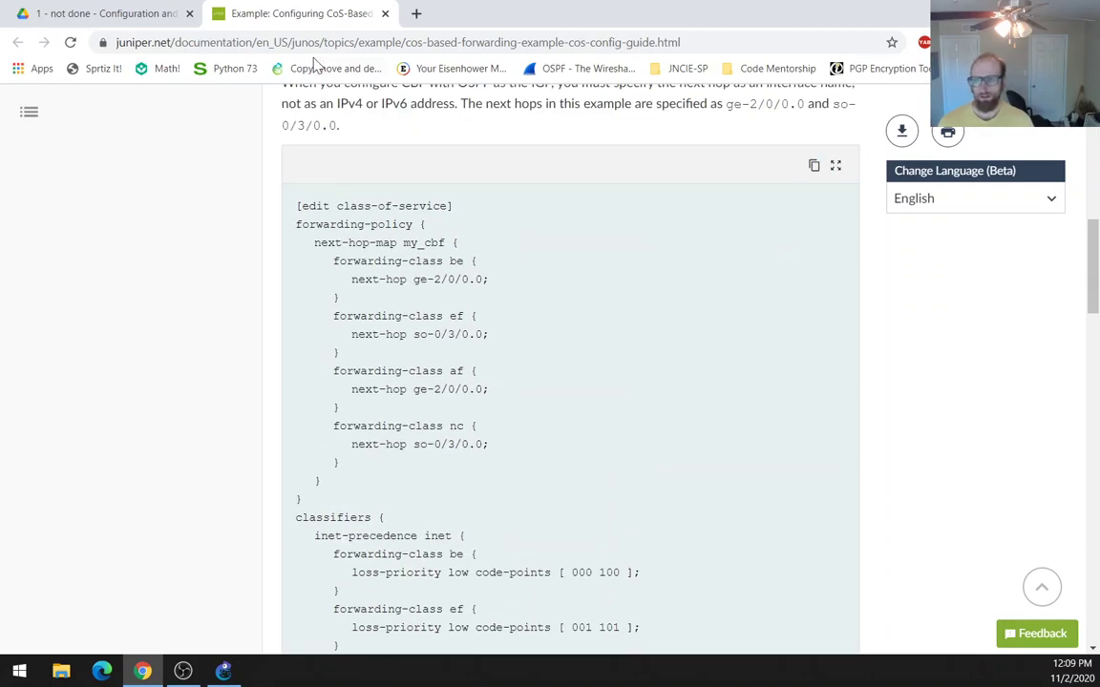
left_click(310, 48)
scroll(275, 246, "up", 4)
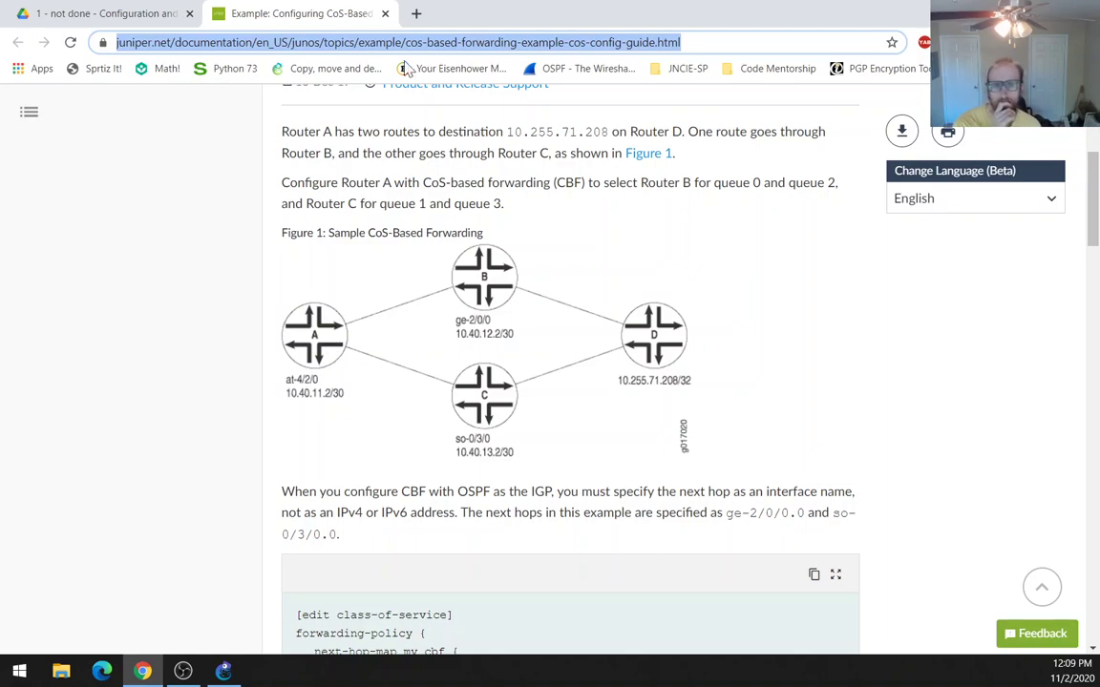
- Open the '5 - not done - CBF' folder and create and share a blank Google Doc there
left_click(135, 11)
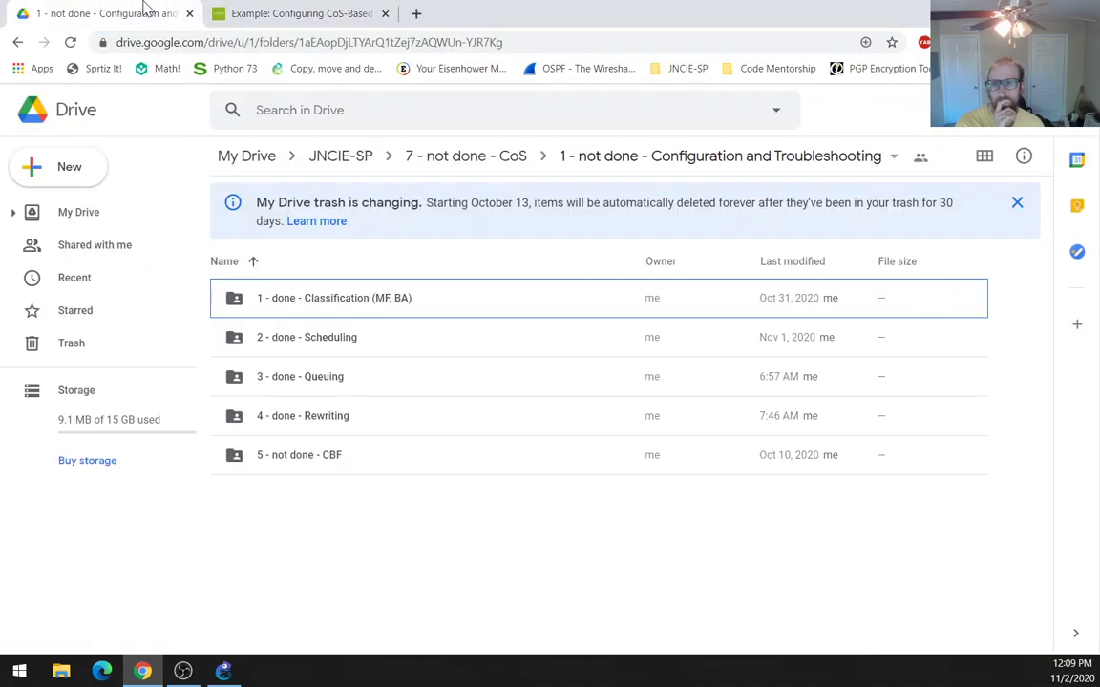
double_click(324, 456)
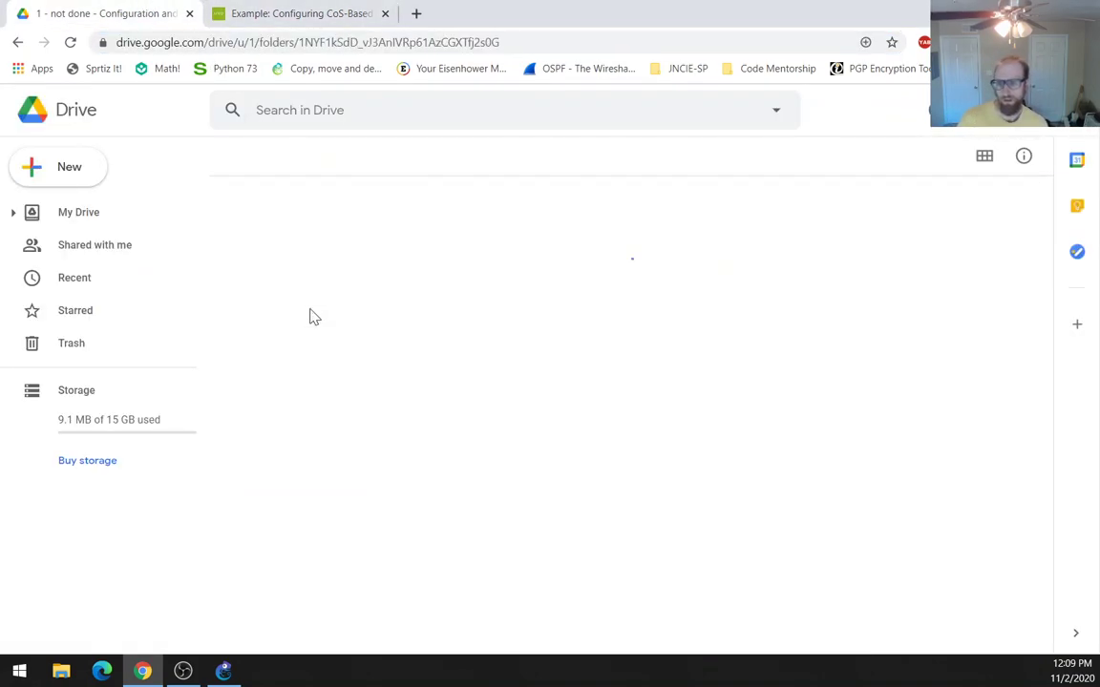
left_click(74, 179)
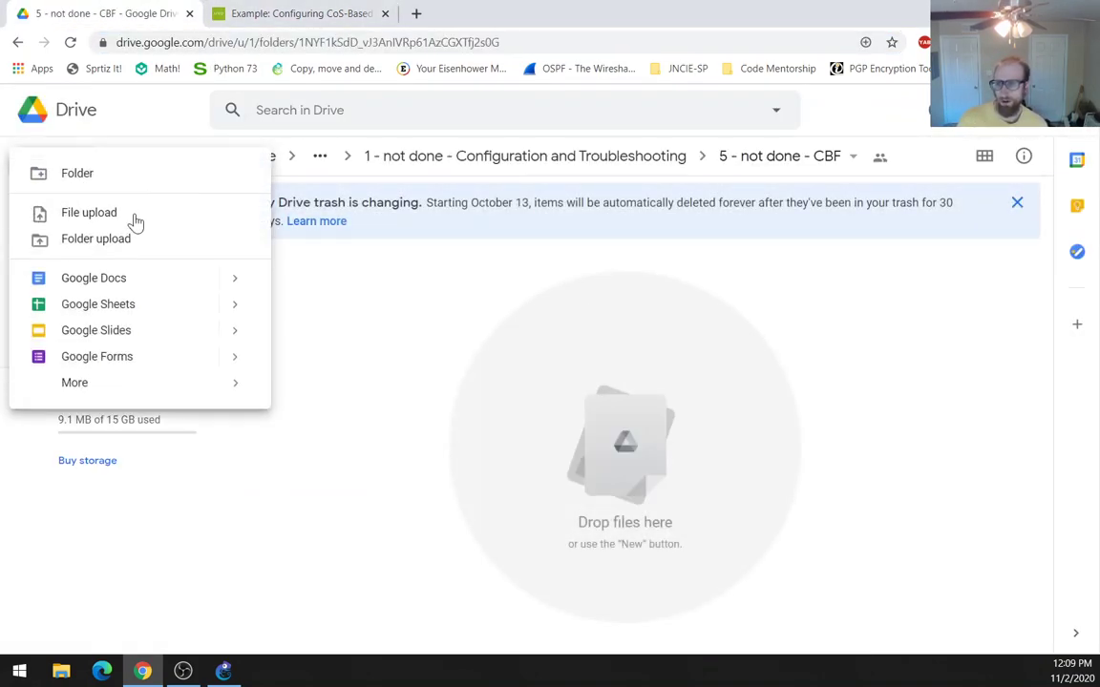
mouse_move(260, 292)
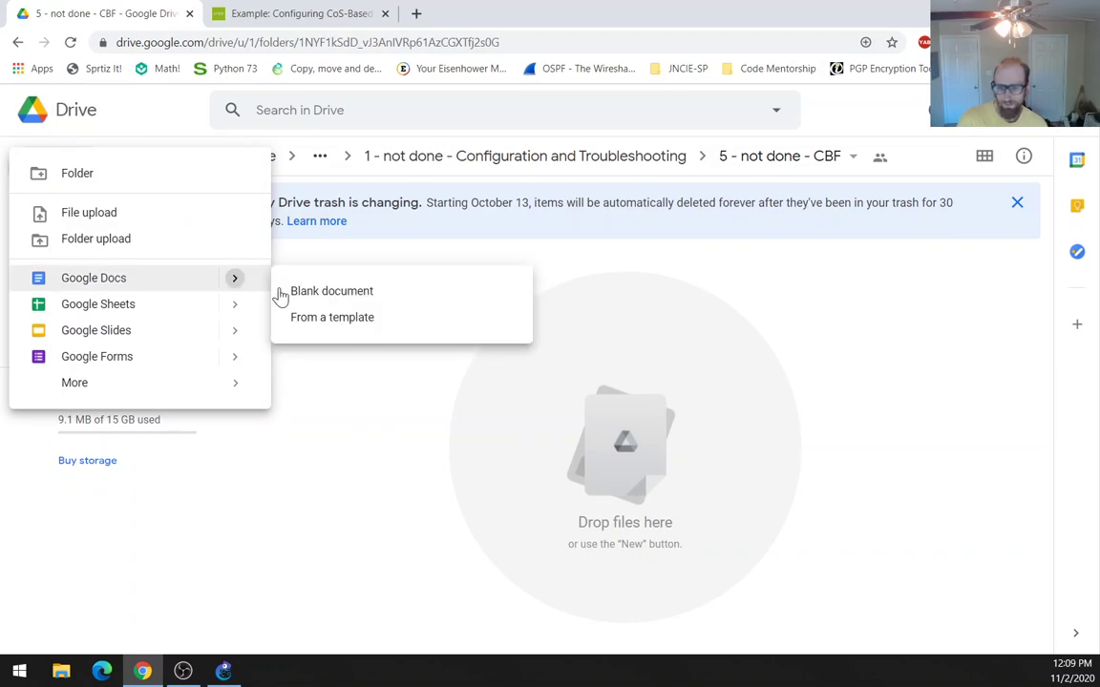
left_click(359, 301)
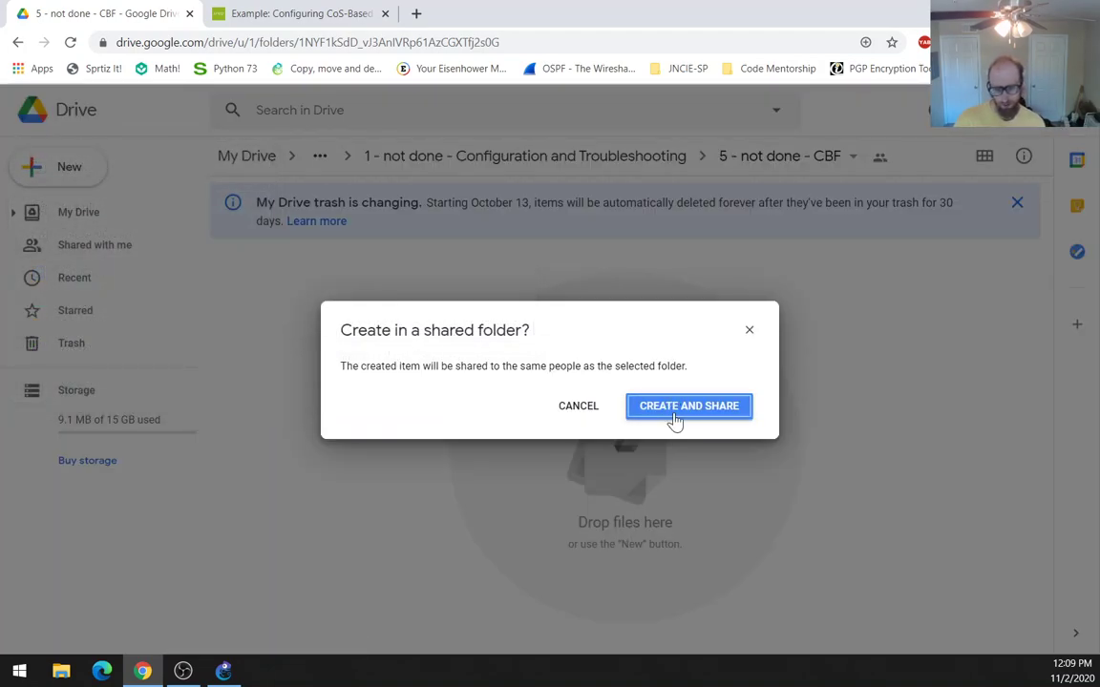
left_click(672, 411)
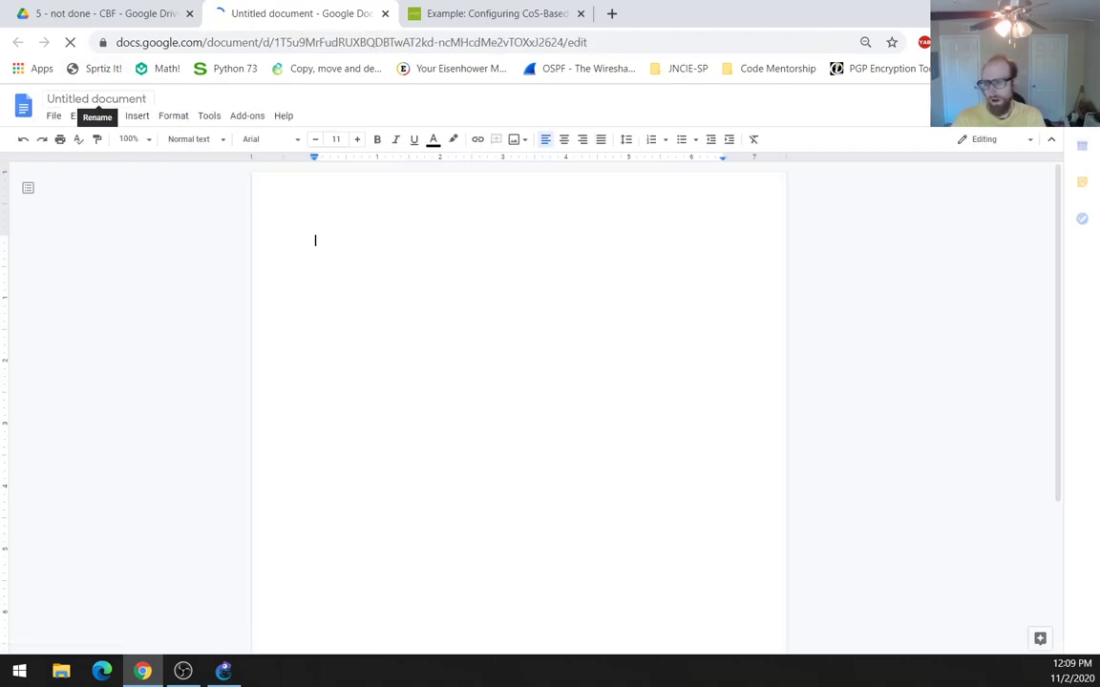
- Rename the untitled document to NOTES
left_click(96, 99)
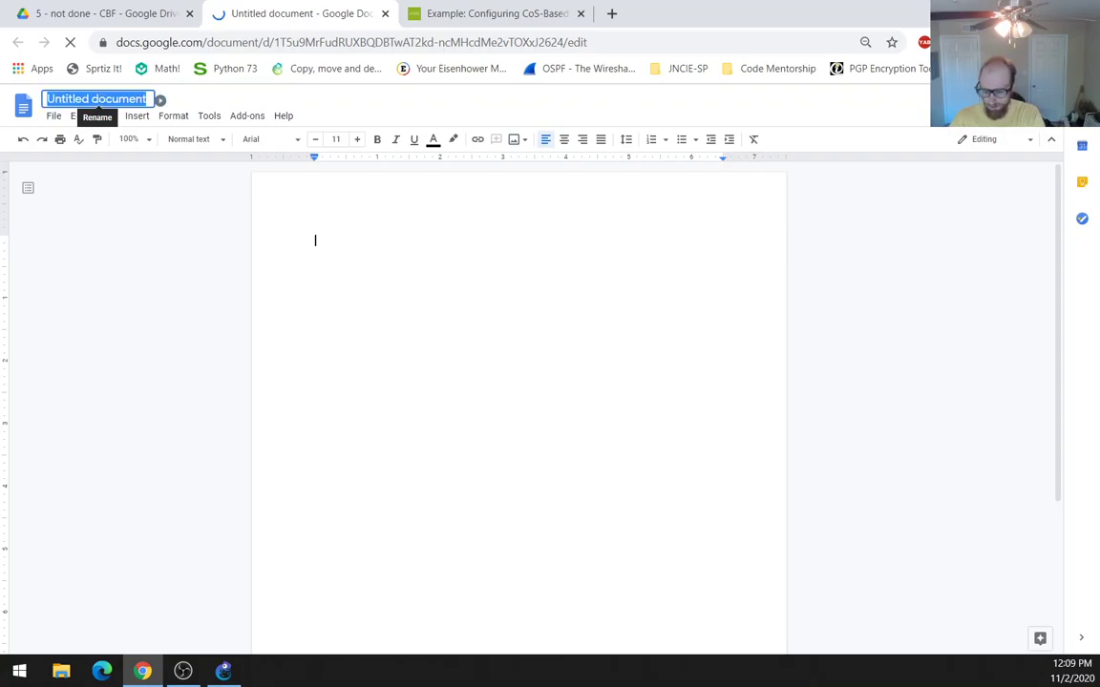
type("NOTES")
key("Return")
- Copy the dashed separator and heading from the Rewriting NOTES doc into the new NOTES
left_click(105, 13)
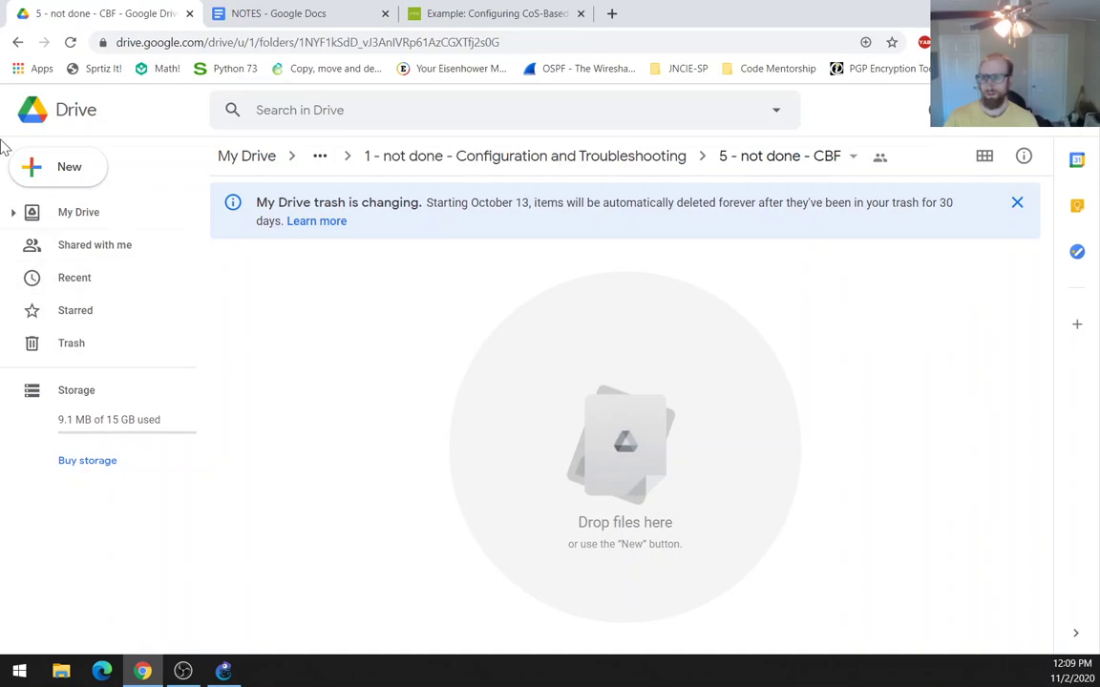
left_click(19, 42)
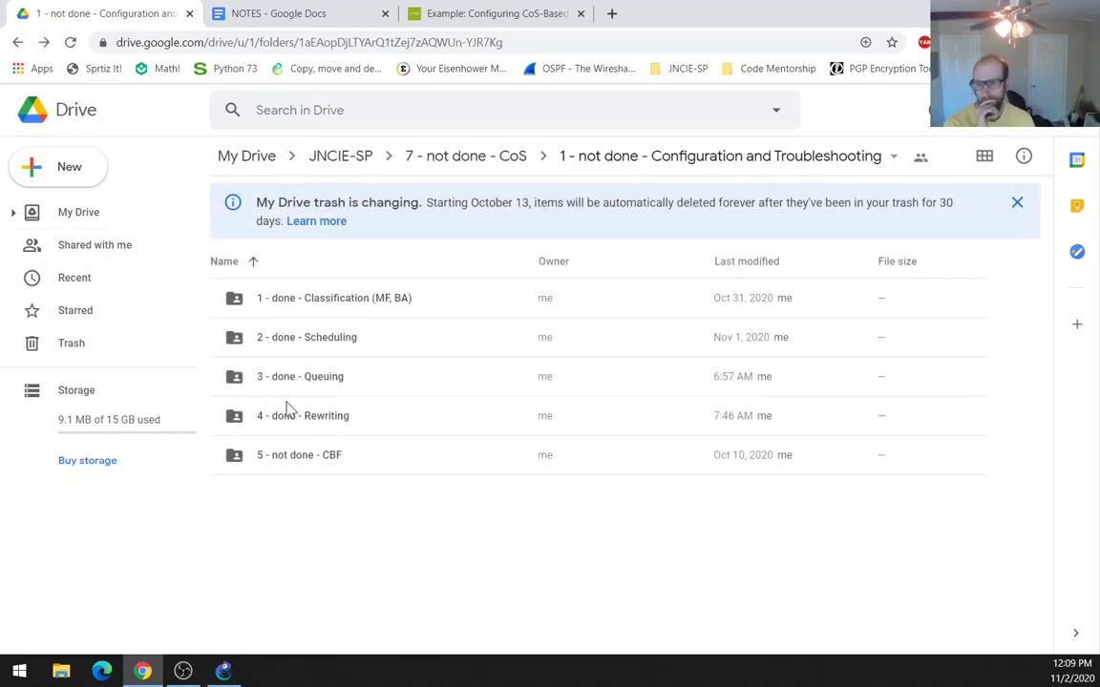
left_click(307, 414)
double_click(308, 415)
double_click(283, 306)
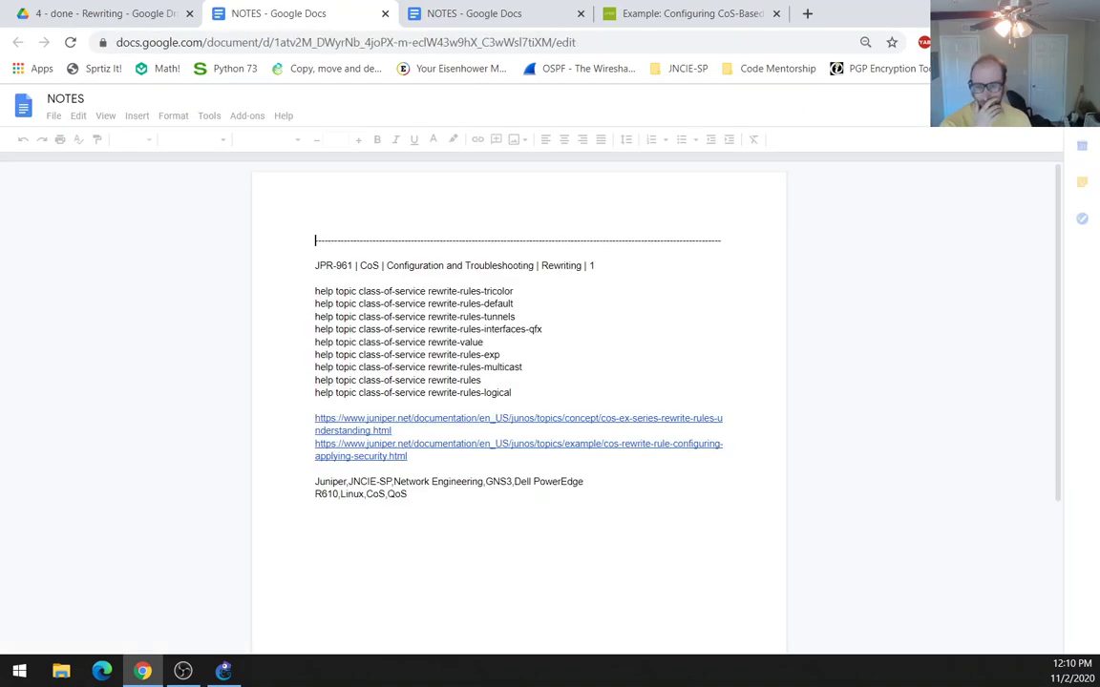
left_click_drag(607, 273, 315, 253)
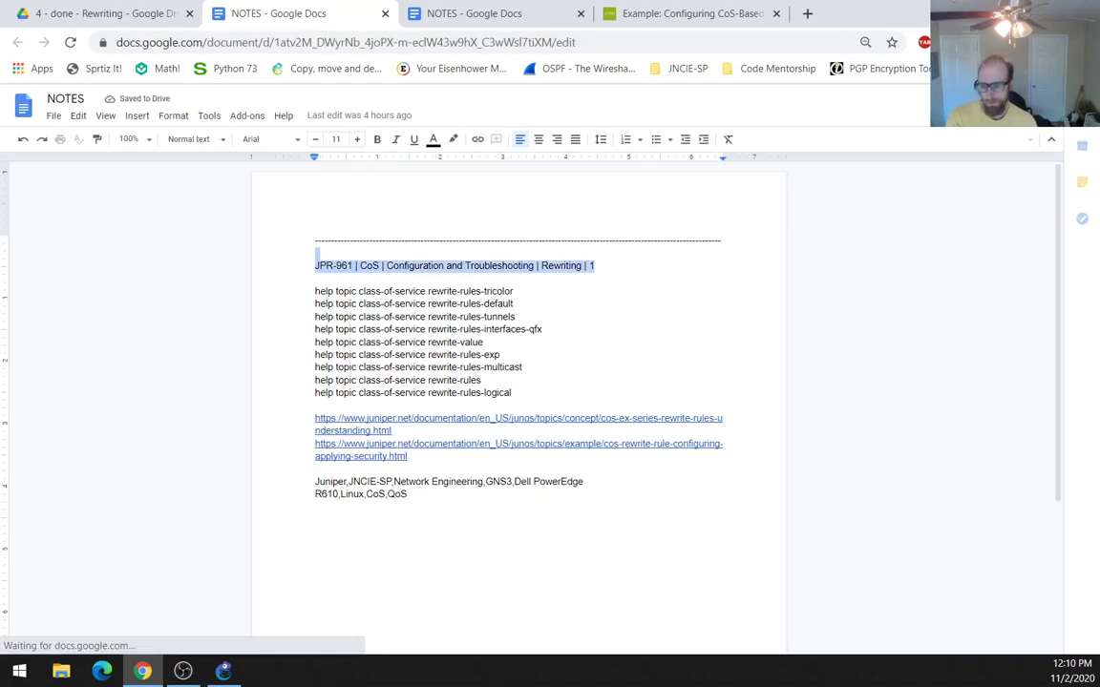
key("shift+Up")
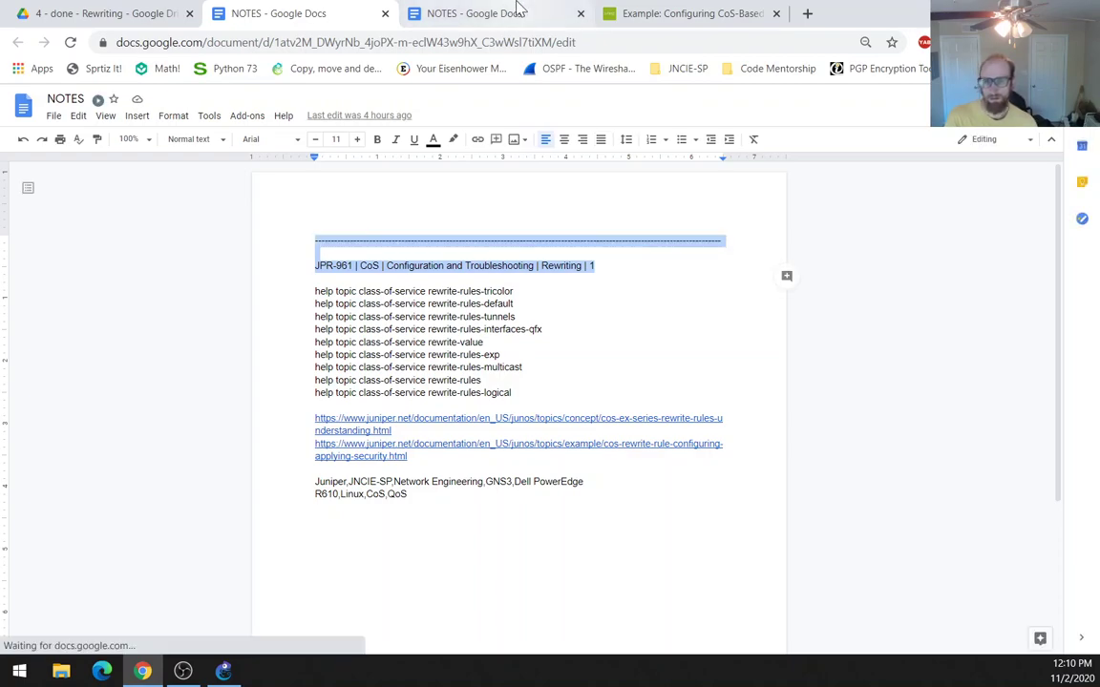
left_click(468, 14)
key("ctrl+v")
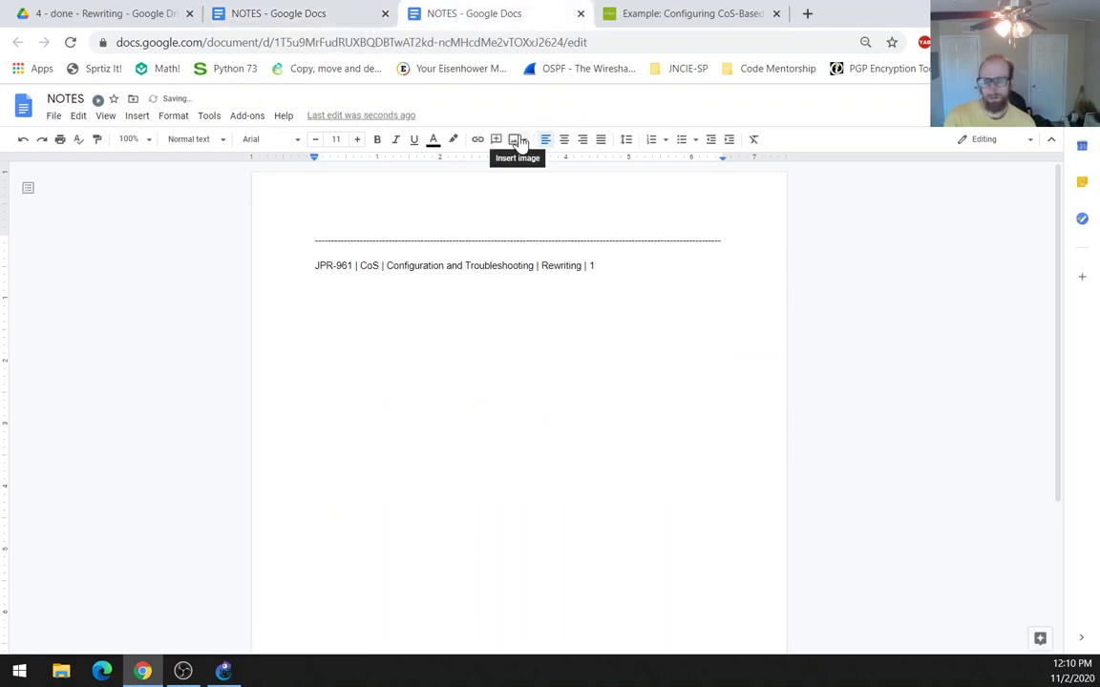
key("Return")
- Copy 'CBF' from the folder name and replace 'Rewriting' in the heading with it
left_click(81, 10)
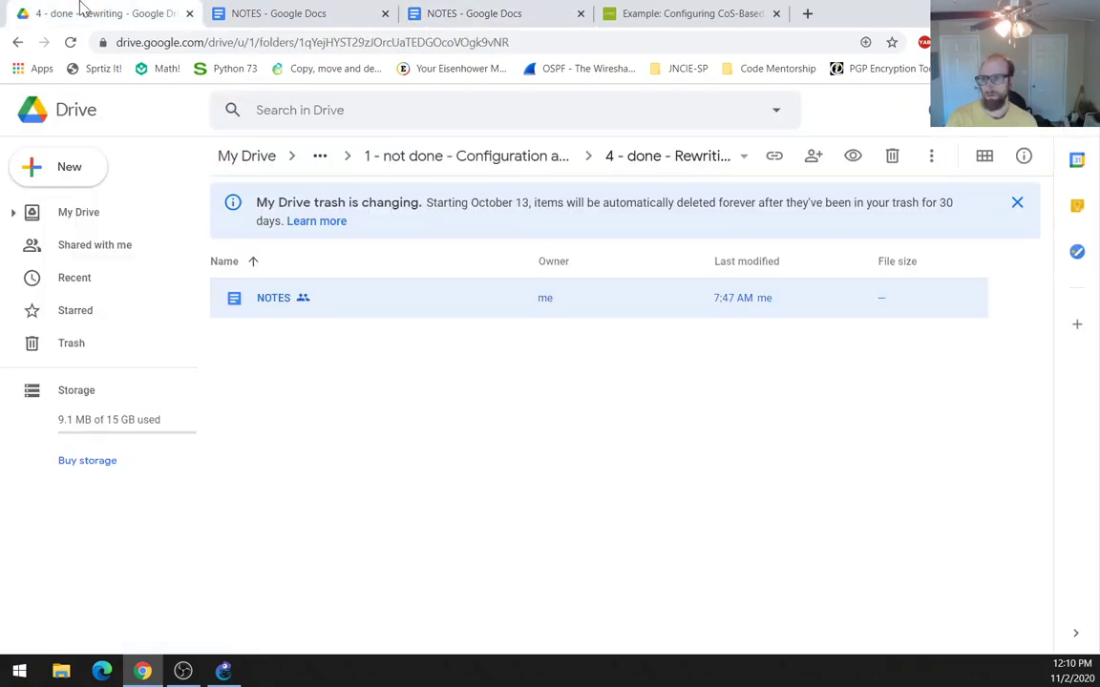
left_click(18, 43)
left_click(307, 462)
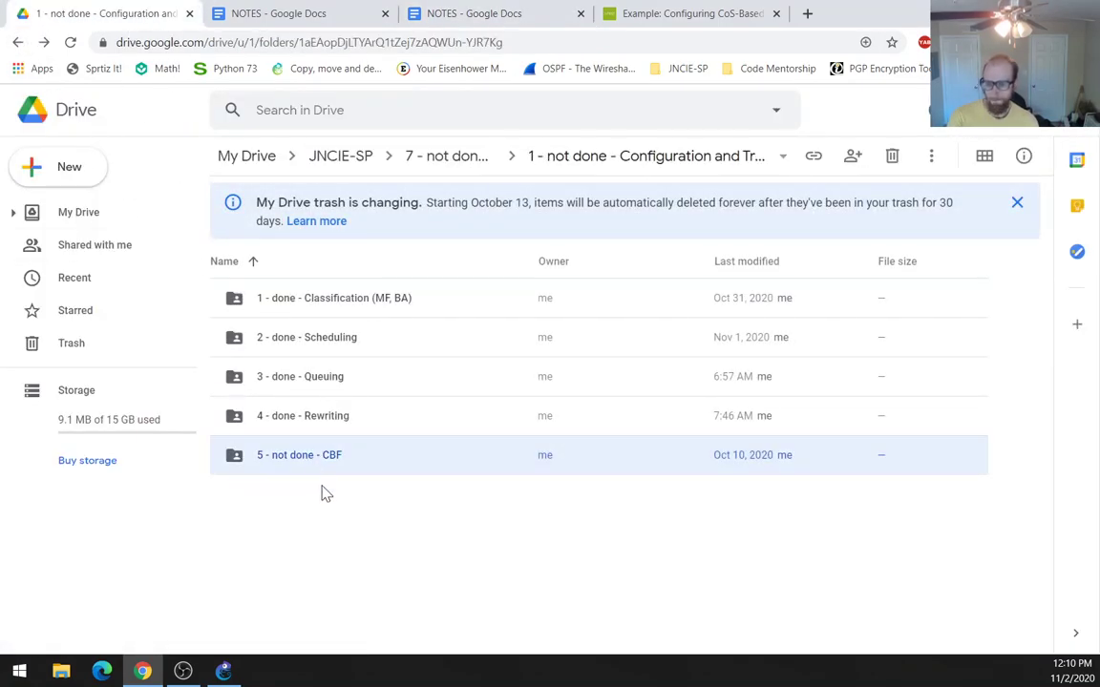
right_click(307, 460)
left_click(399, 468)
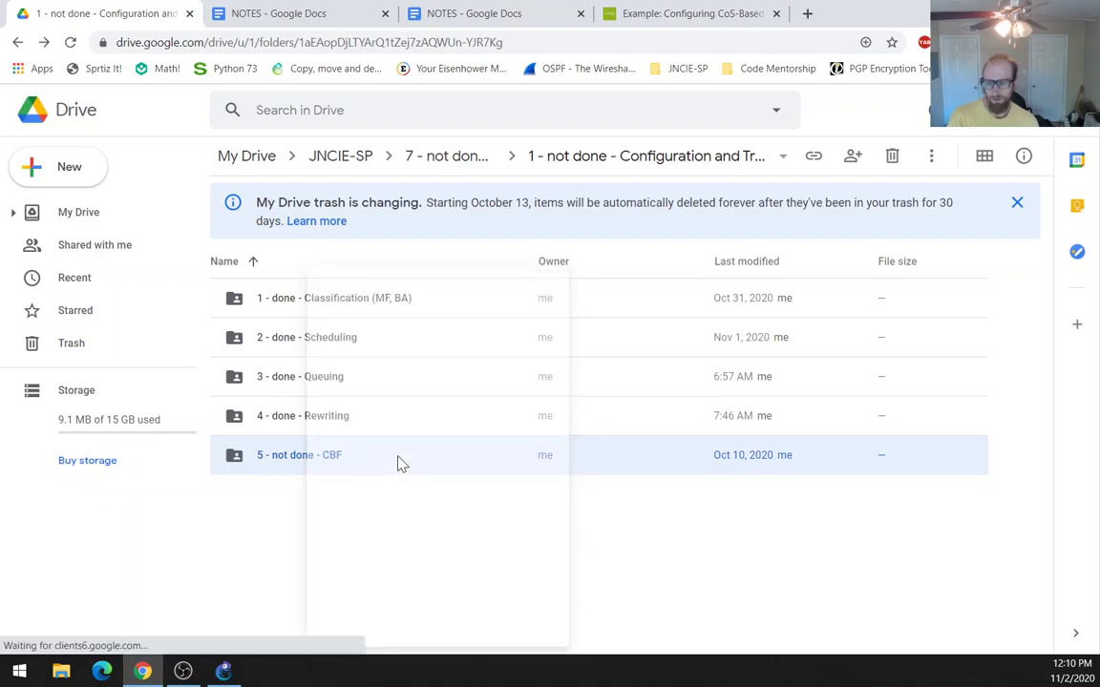
double_click(493, 366)
key("ctrl+c")
left_click(475, 14)
key("ctrl+v")
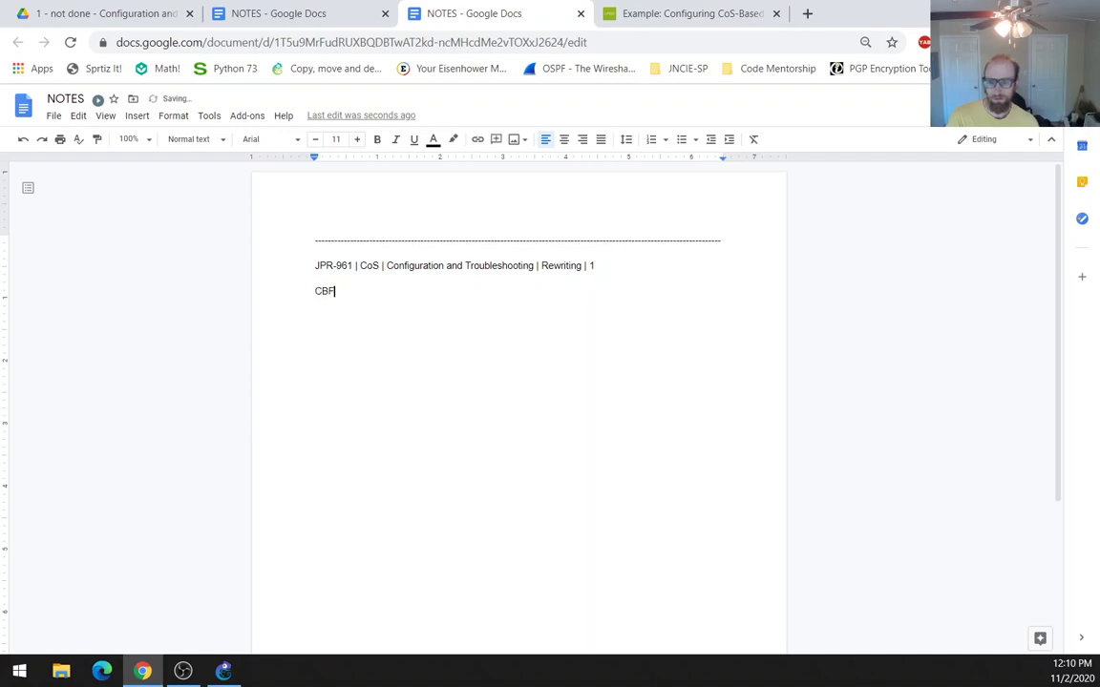
double_click(560, 265)
key("ctrl+v")
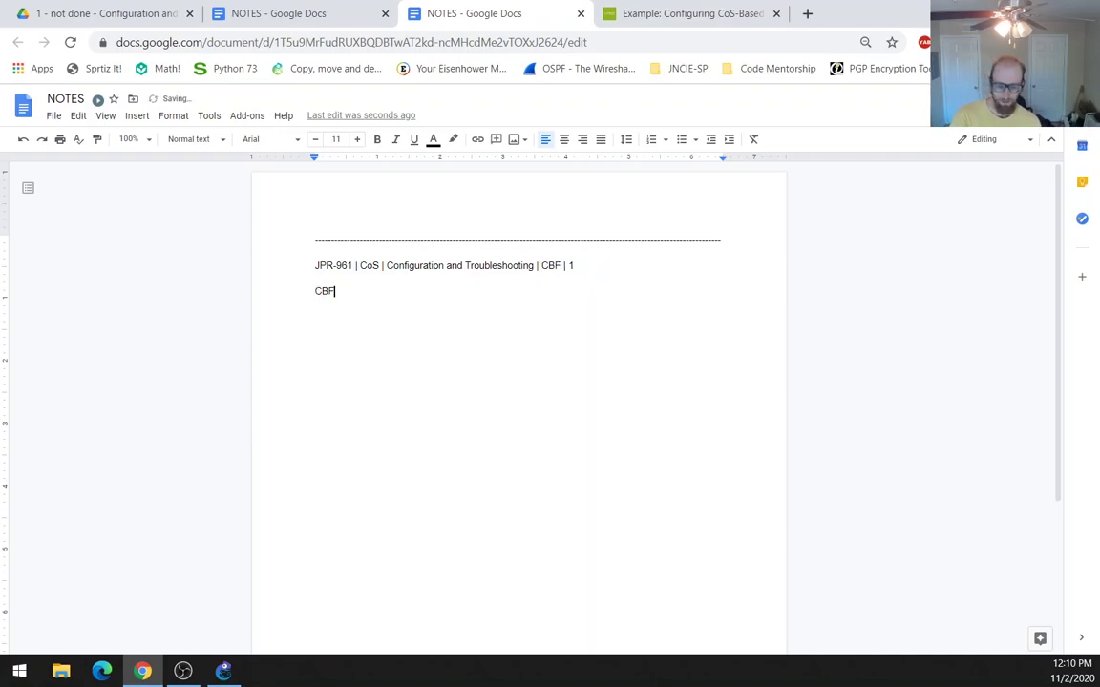
key("BackSpace")
key("BackSpace")
key("BackSpace")
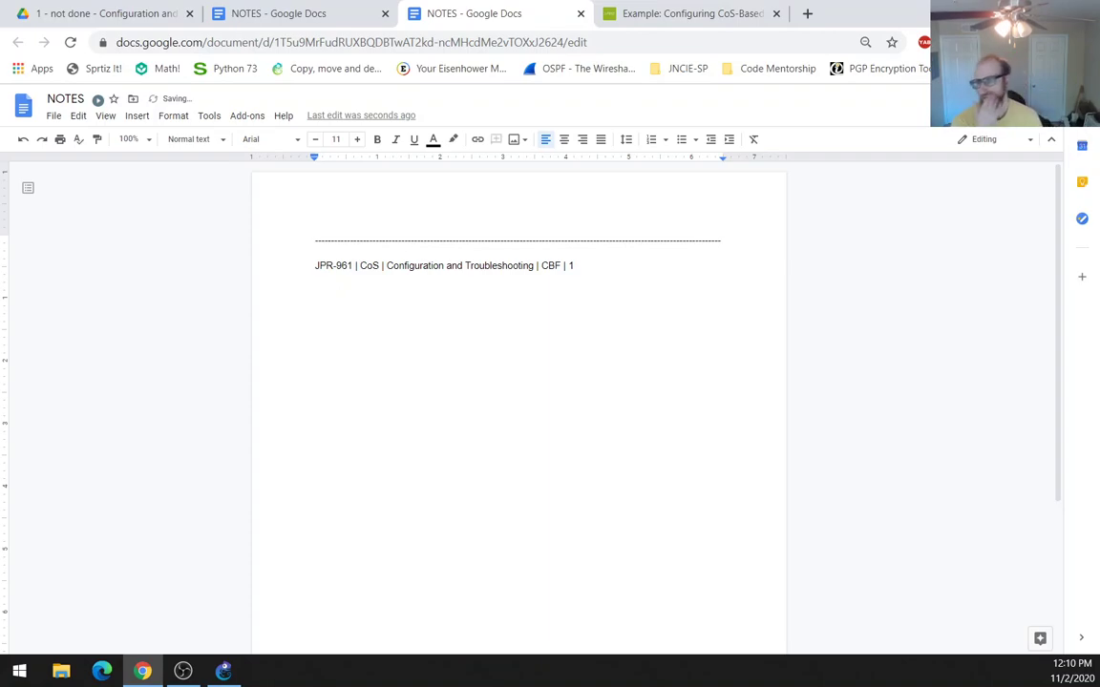
- Select the keyword tag paragraph in the Rewriting NOTES document
left_click(279, 23)
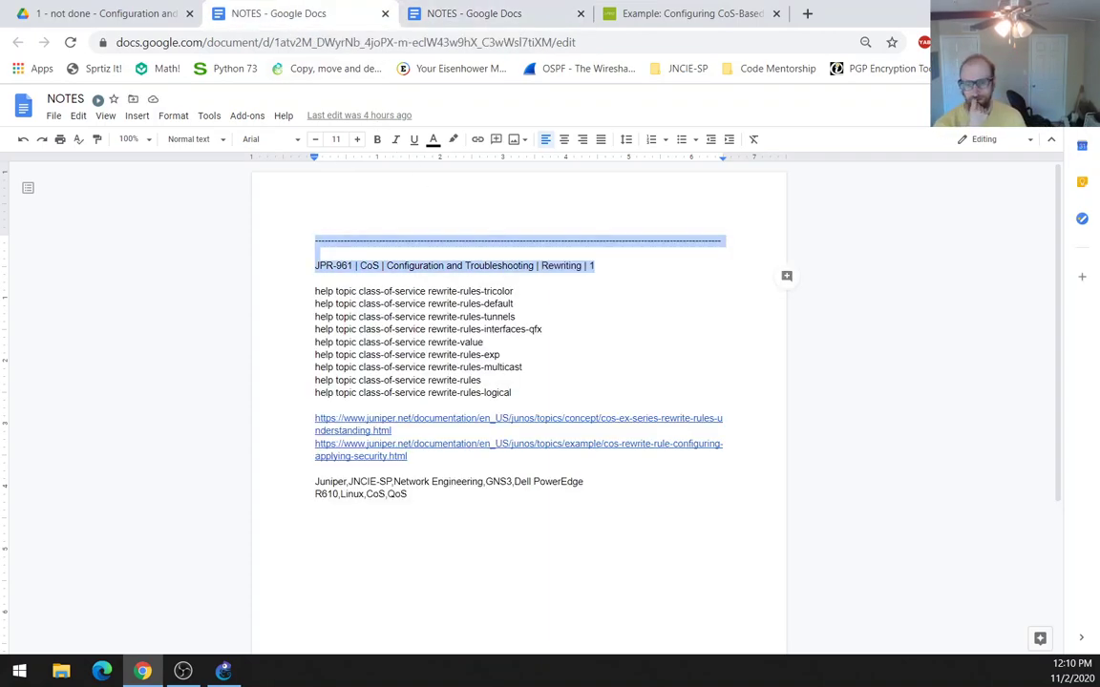
left_click(484, 342)
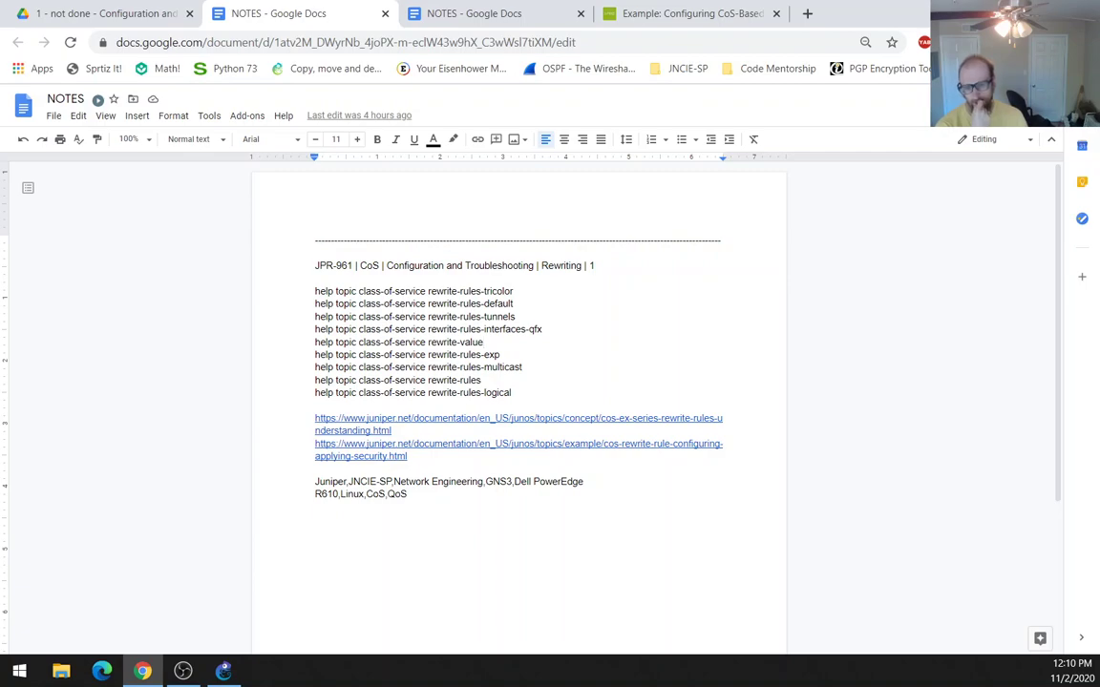
key("shift+Home")
key("shift+Up")
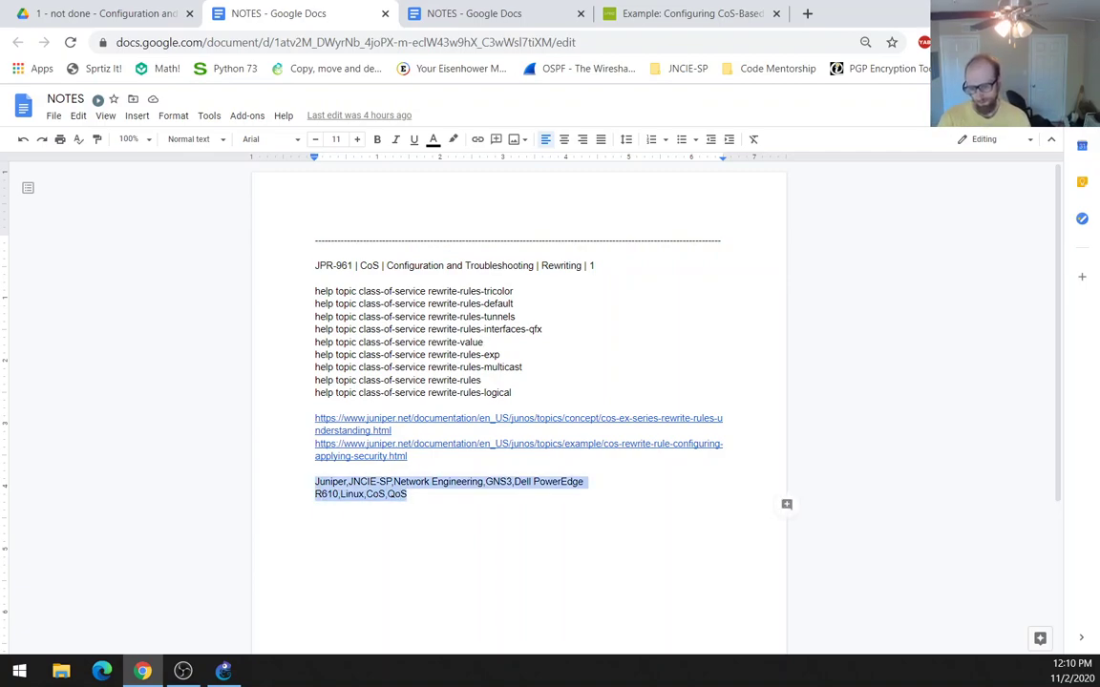
left_click(437, 12)
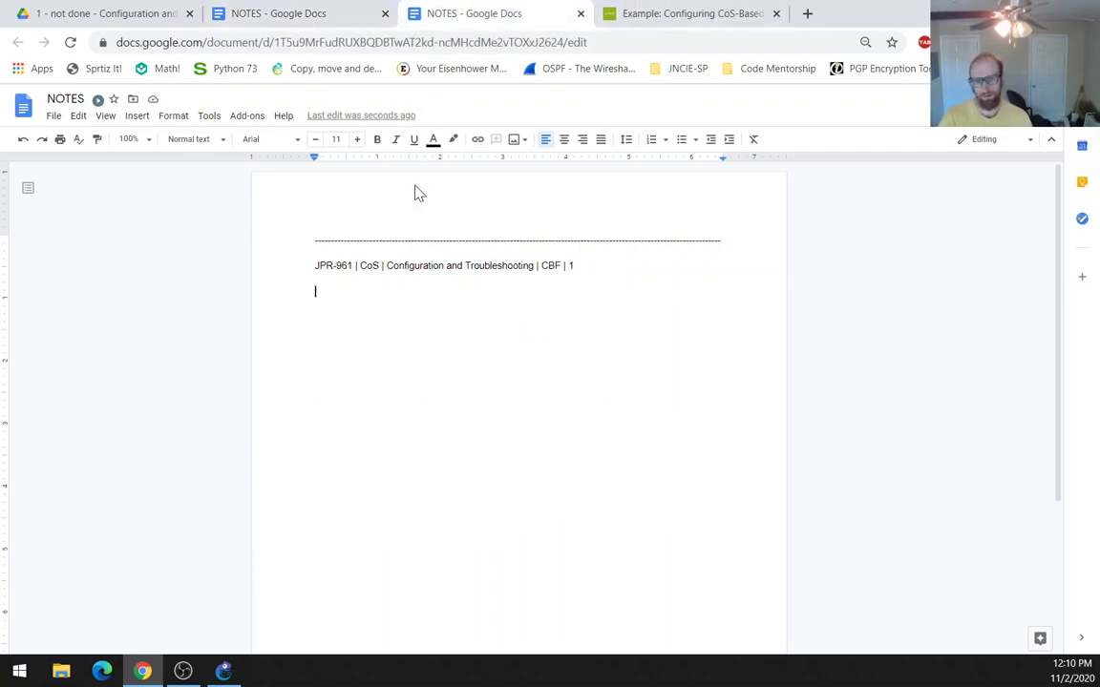
- Paste the keyword tags under the heading and select the Juniper CBF example page URL
key("ctrl+v")
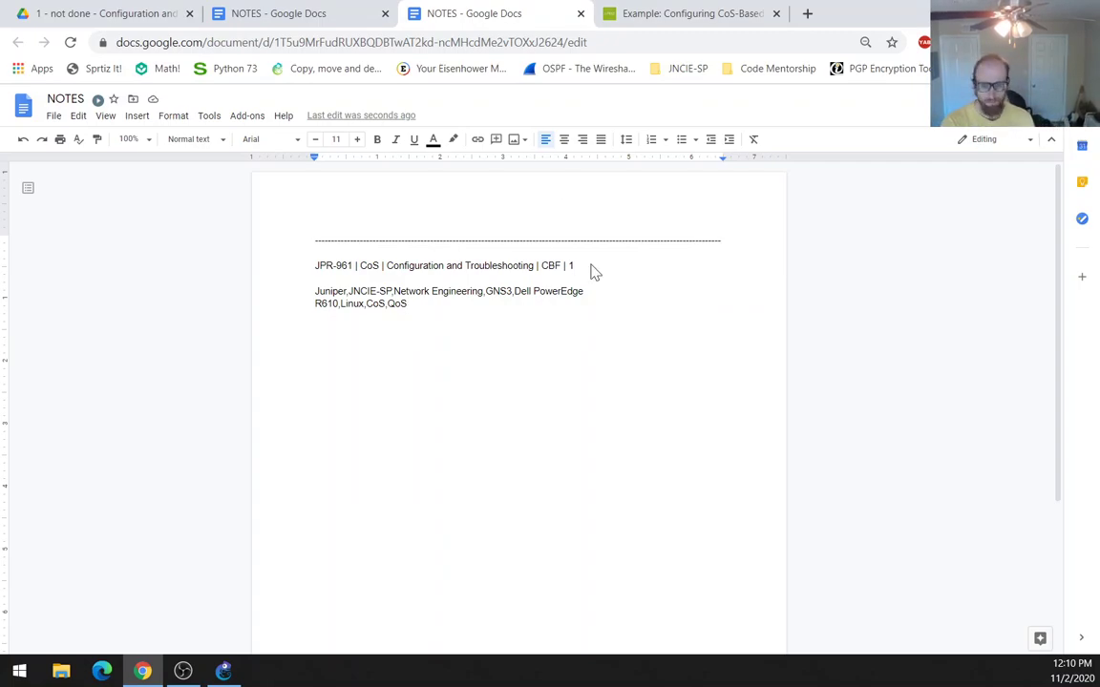
key("Return")
key("Return")
left_click(668, 13)
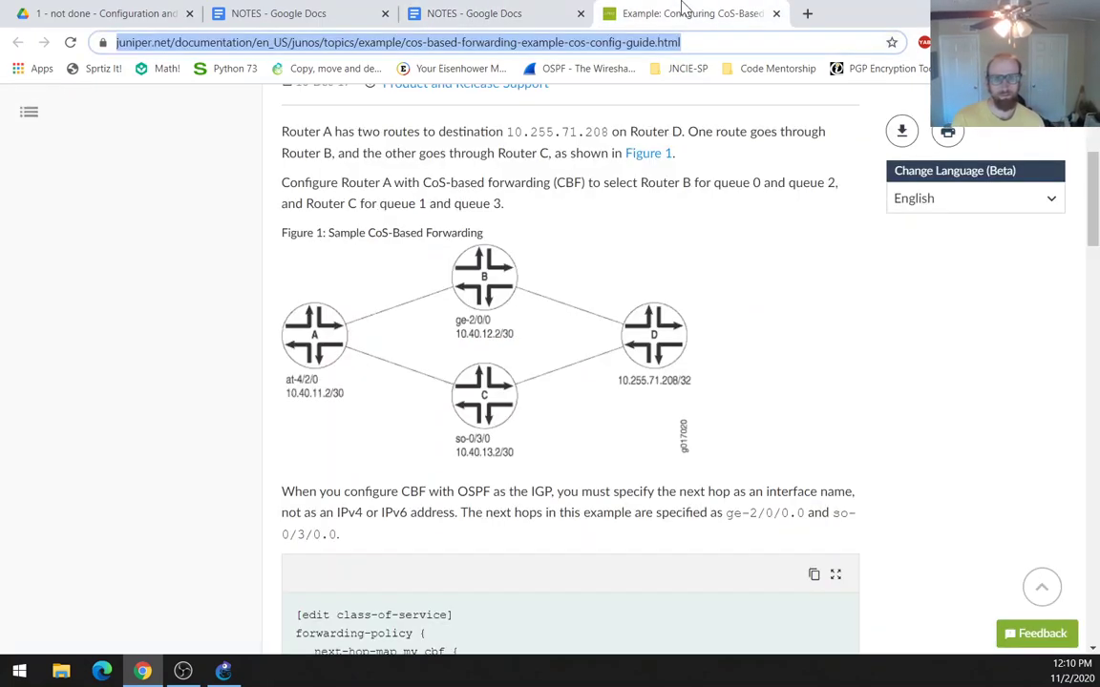
left_click(690, 42)
key("ctrl+a")
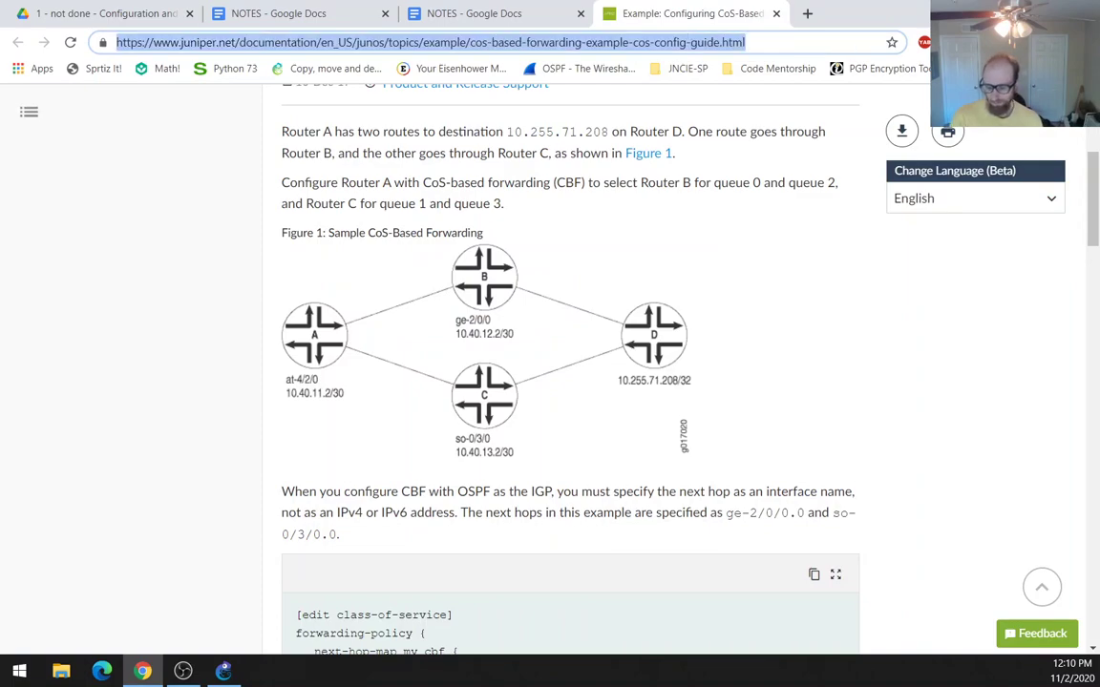
- Paste the CBF example link into NOTES, close the extra tabs, and dock Chrome left
left_click(258, 13)
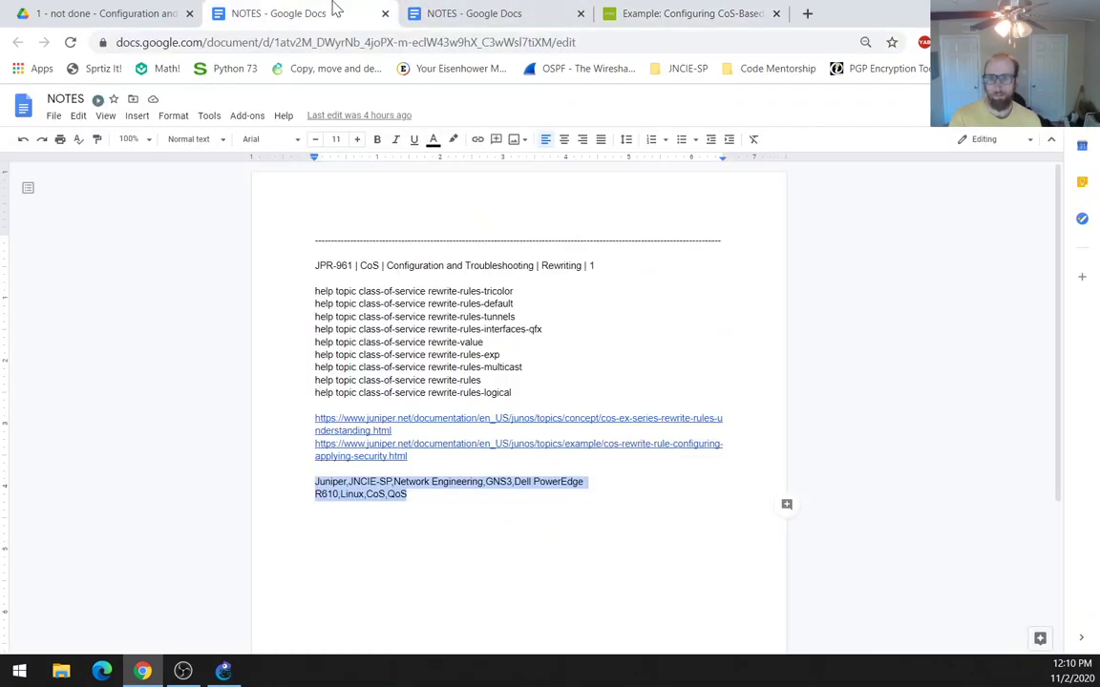
left_click(385, 14)
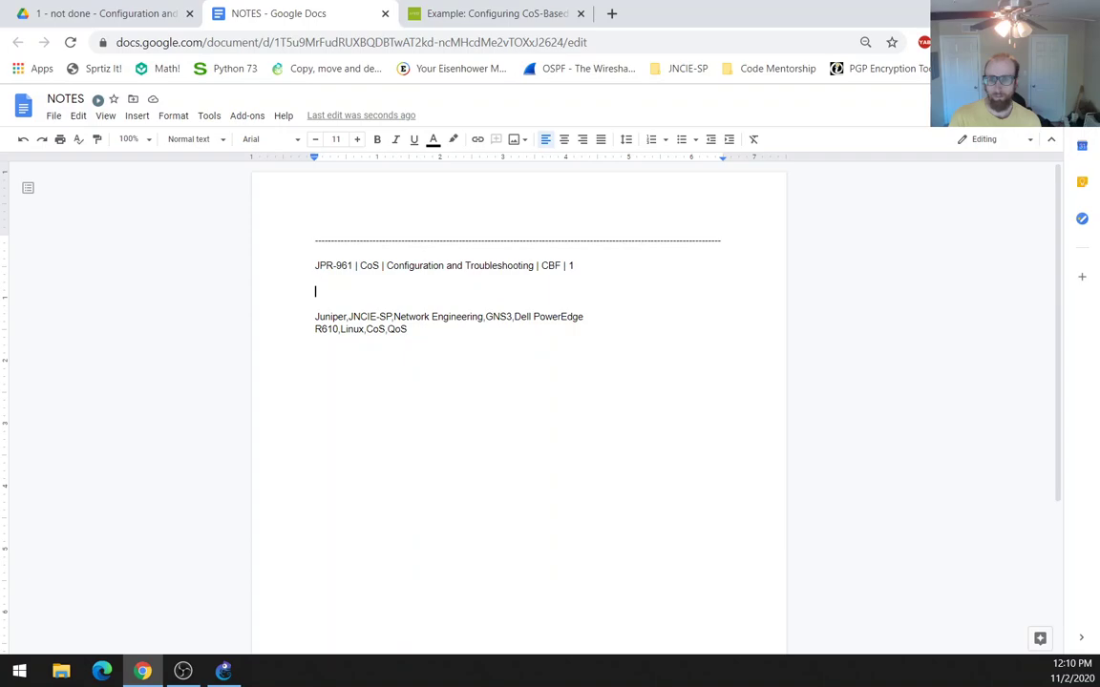
key("ctrl+v")
key("Return")
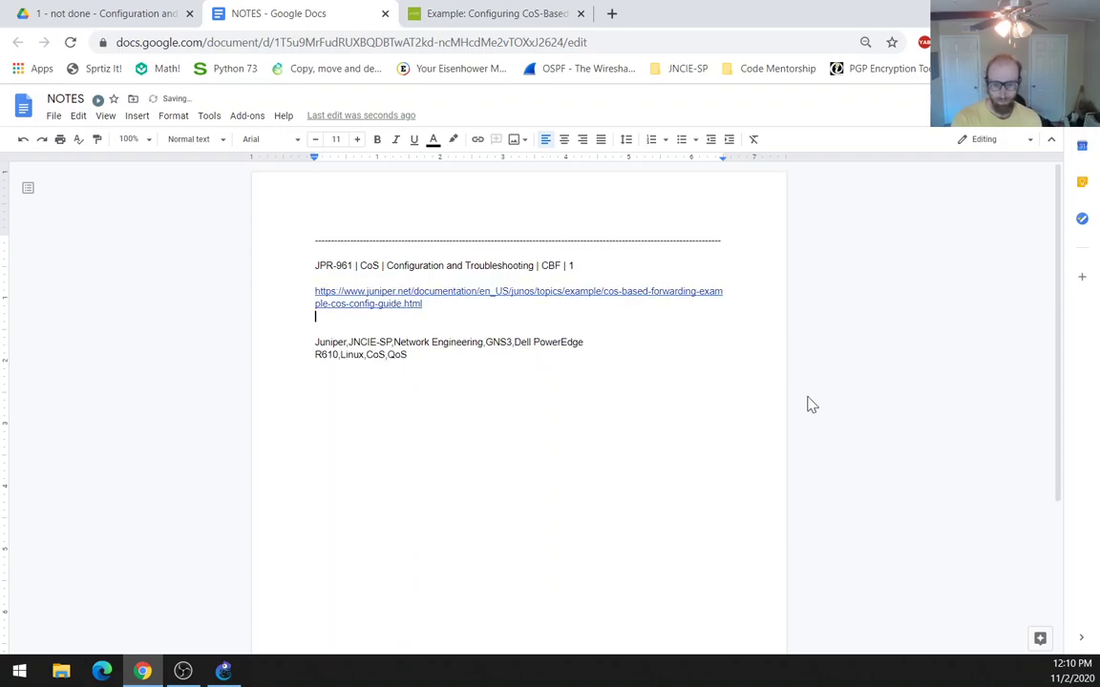
key("BackSpace")
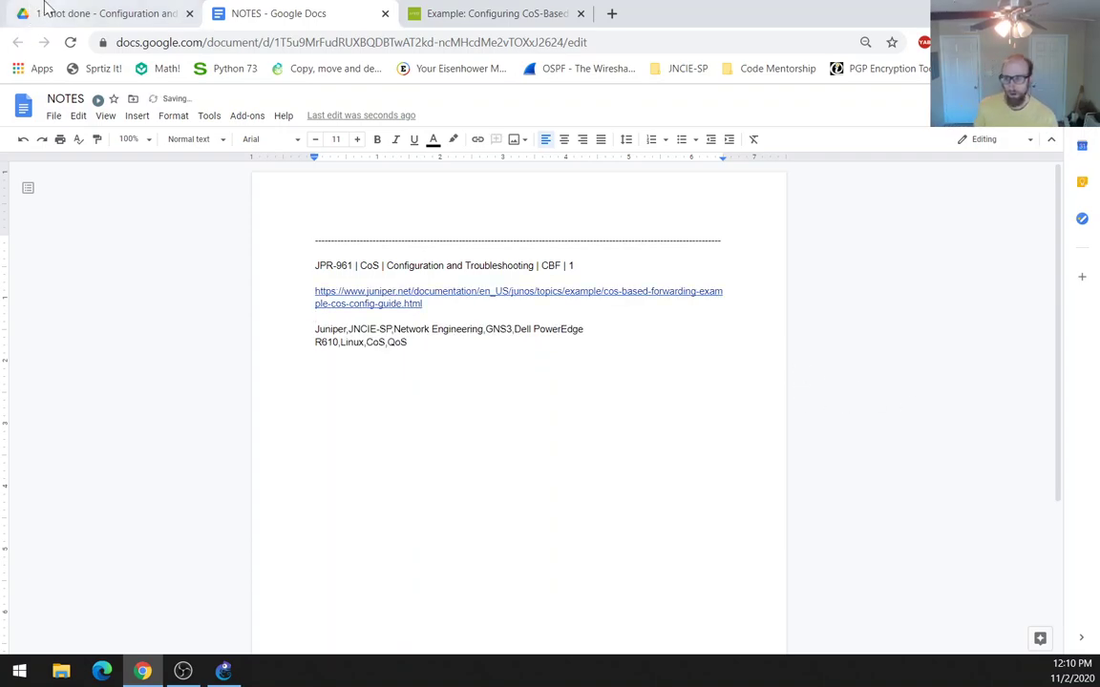
middle_click(107, 9)
left_click_drag(495, 10, 3, 289)
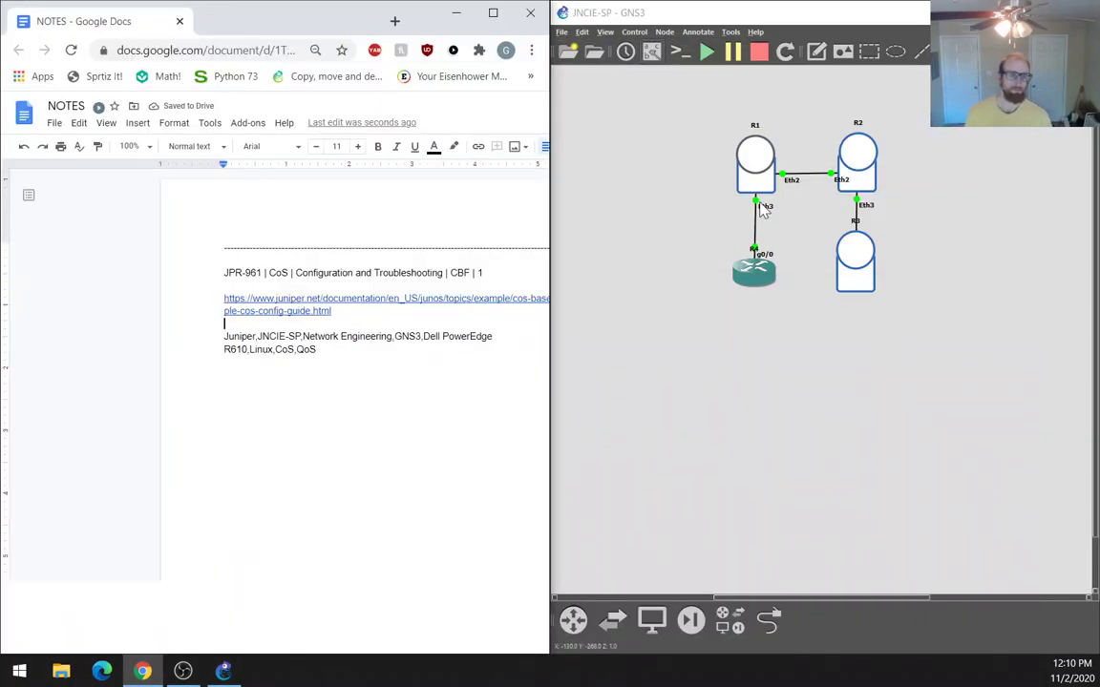
- Delete the Cisco router R4 from the topology
right_click(766, 271)
left_click(827, 620)
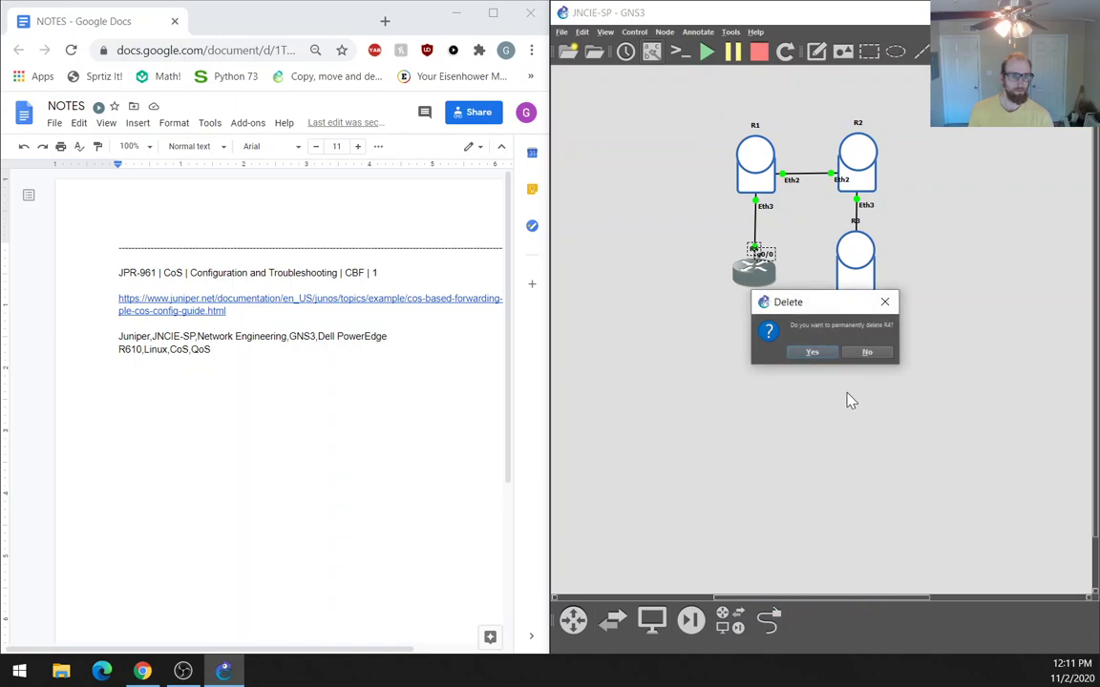
left_click(824, 353)
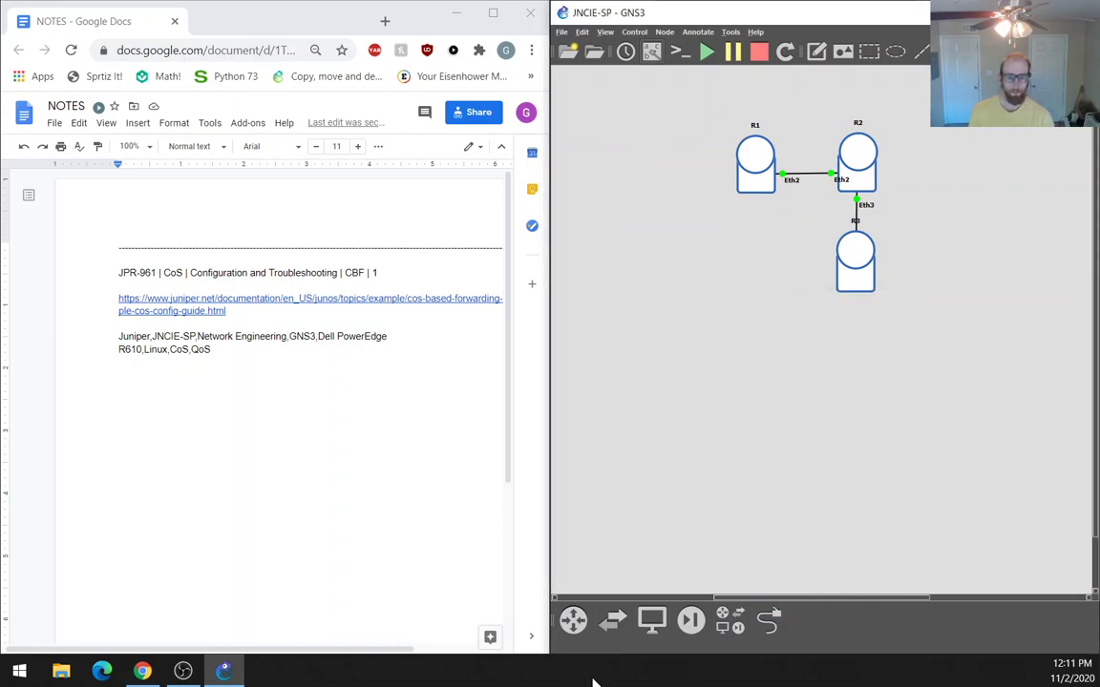
- Place a new router from the R template onto the canvas as R4
left_click(651, 620)
left_click(573, 622)
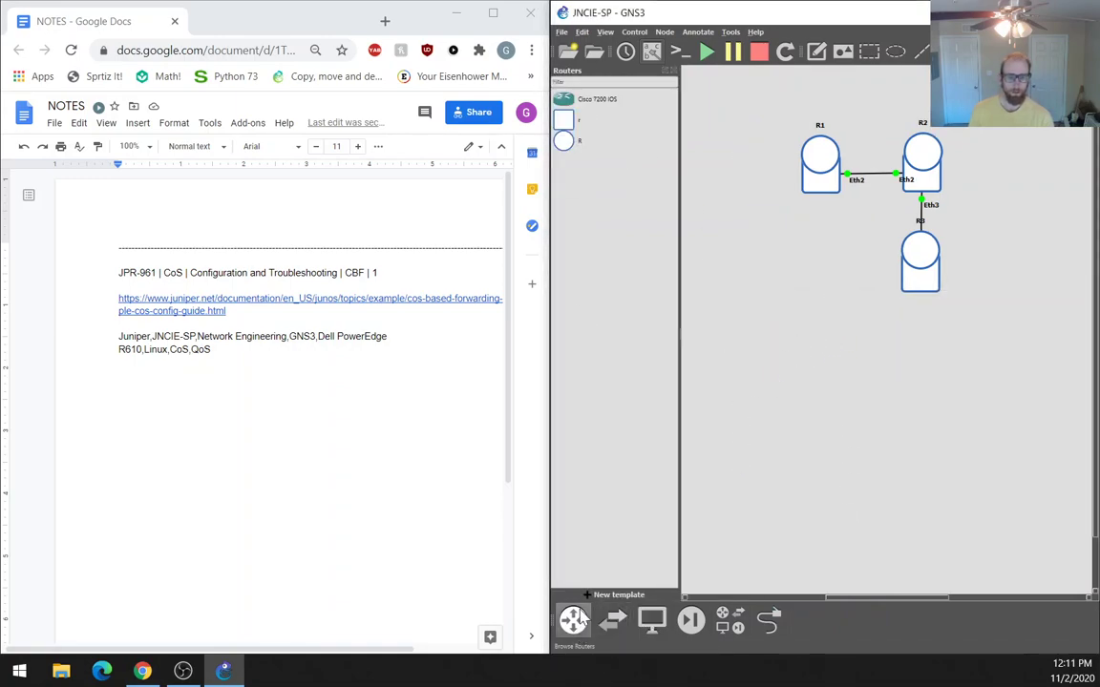
left_click_drag(567, 120, 792, 303)
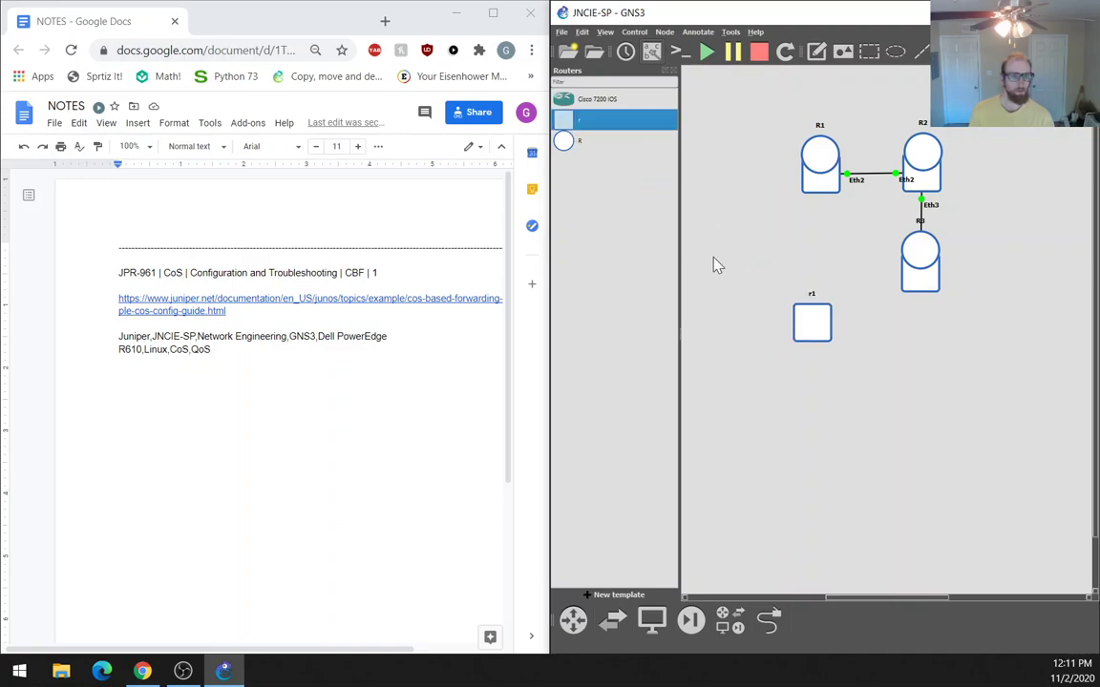
left_click_drag(573, 141, 752, 246)
- Link R4's fxp0 interface to R1's Eth1
left_click(768, 622)
left_click(789, 281)
left_click(800, 280)
left_click(814, 322)
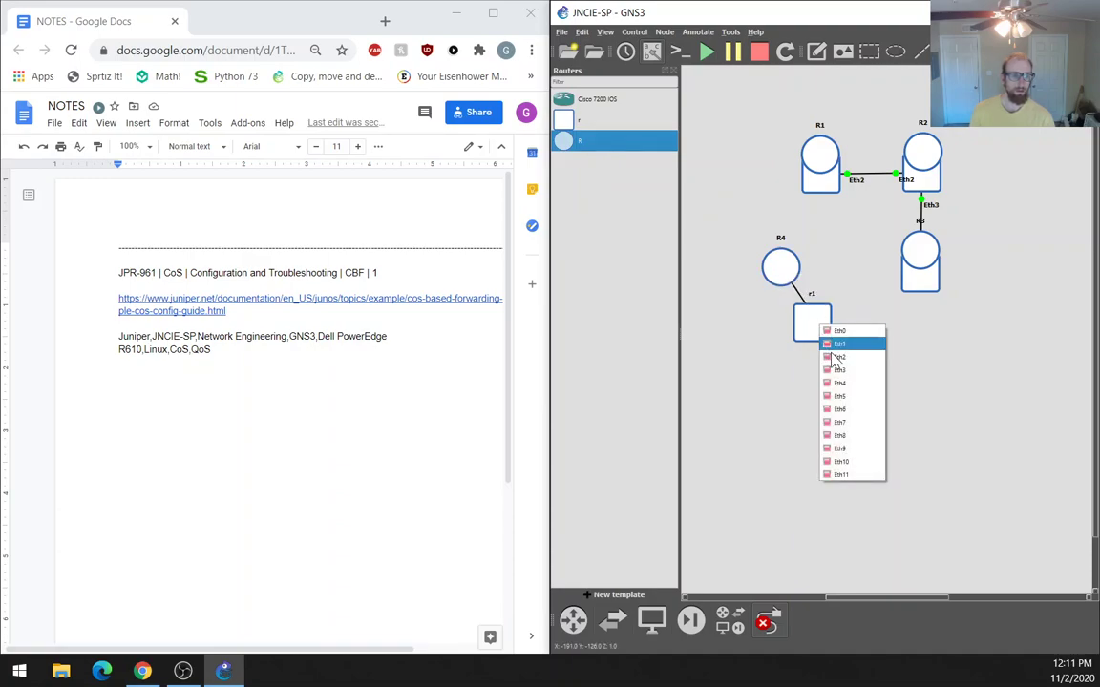
left_click(834, 346)
key("Escape")
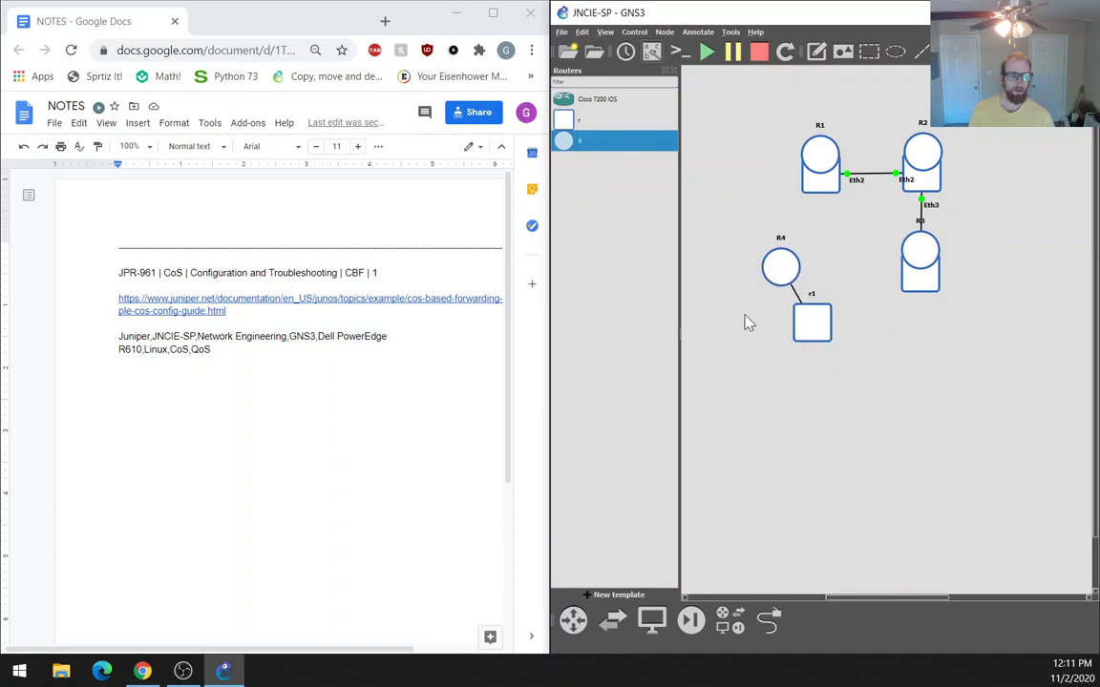
- Reposition R4 below R1 and move R1 down and to the left
left_click_drag(781, 259, 814, 294)
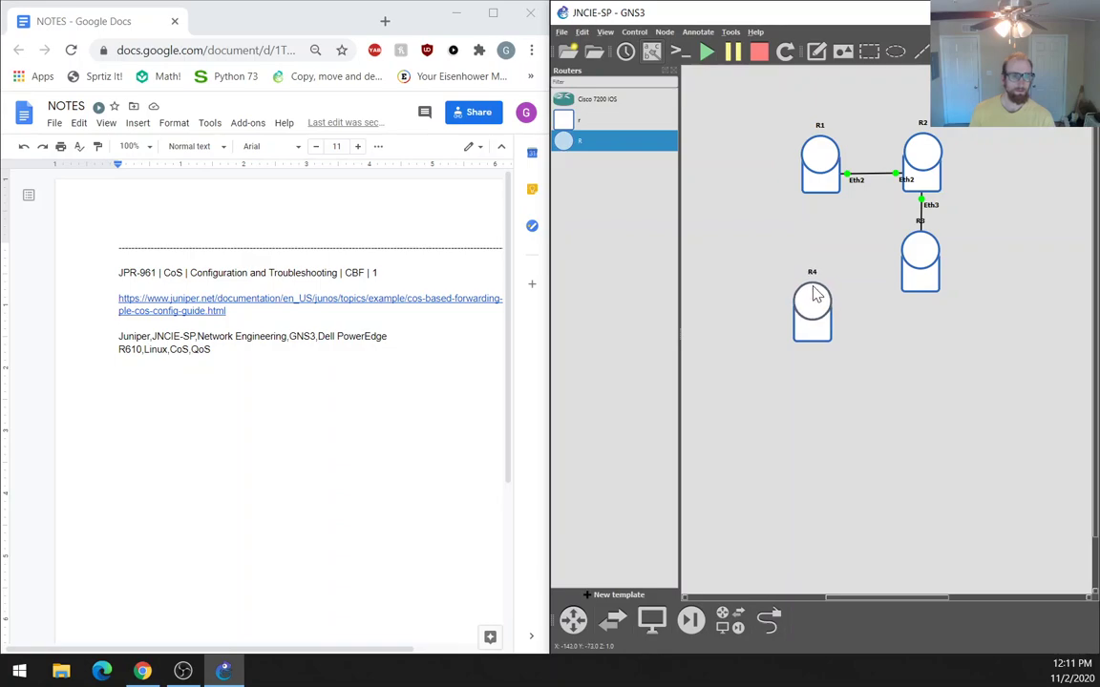
left_click_drag(769, 222, 840, 375)
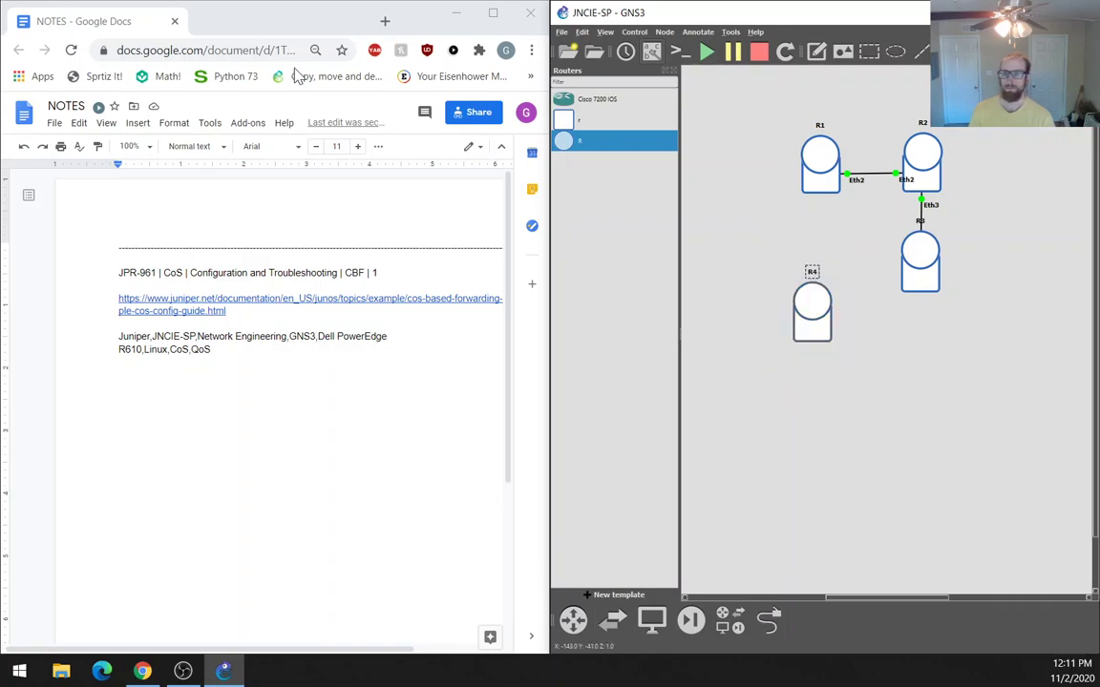
left_click_drag(763, 113, 852, 205)
left_click_drag(797, 196, 722, 253)
- Open the Juniper CoS-based forwarding example from the NOTES link in Chrome
left_click(451, 12)
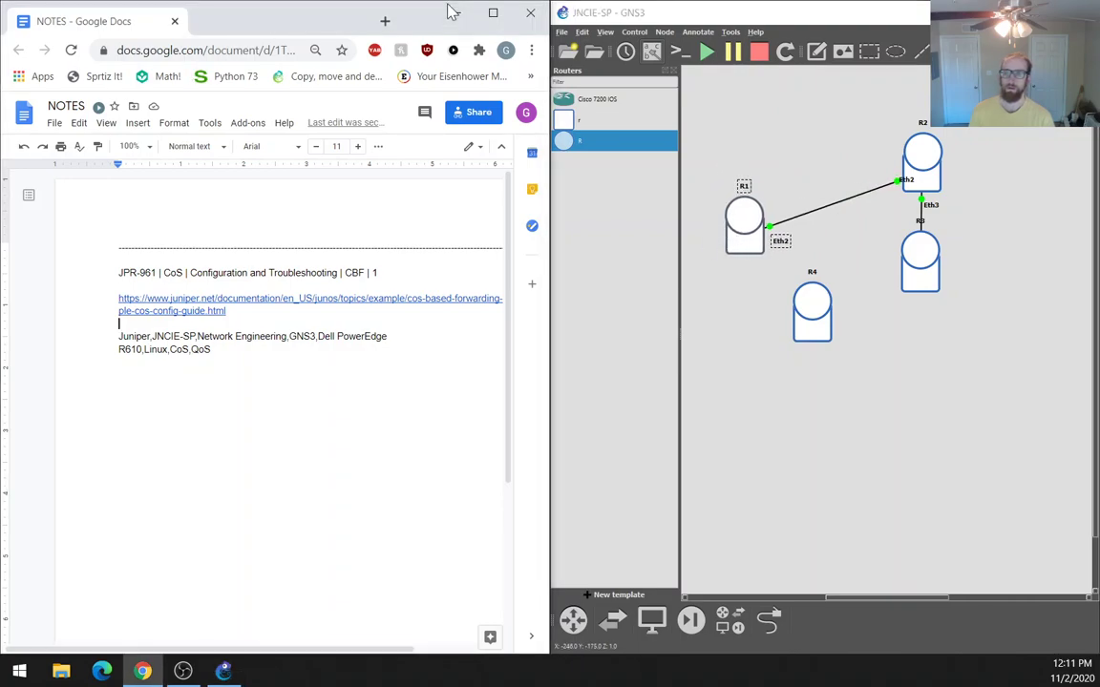
left_click(453, 11)
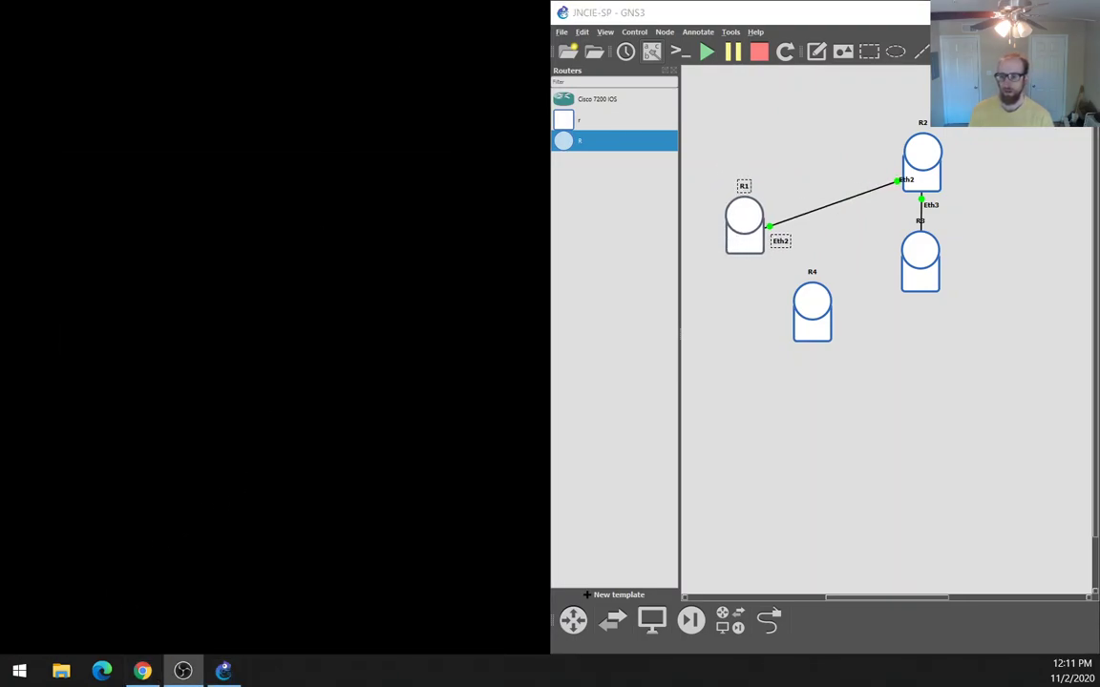
left_click(143, 671)
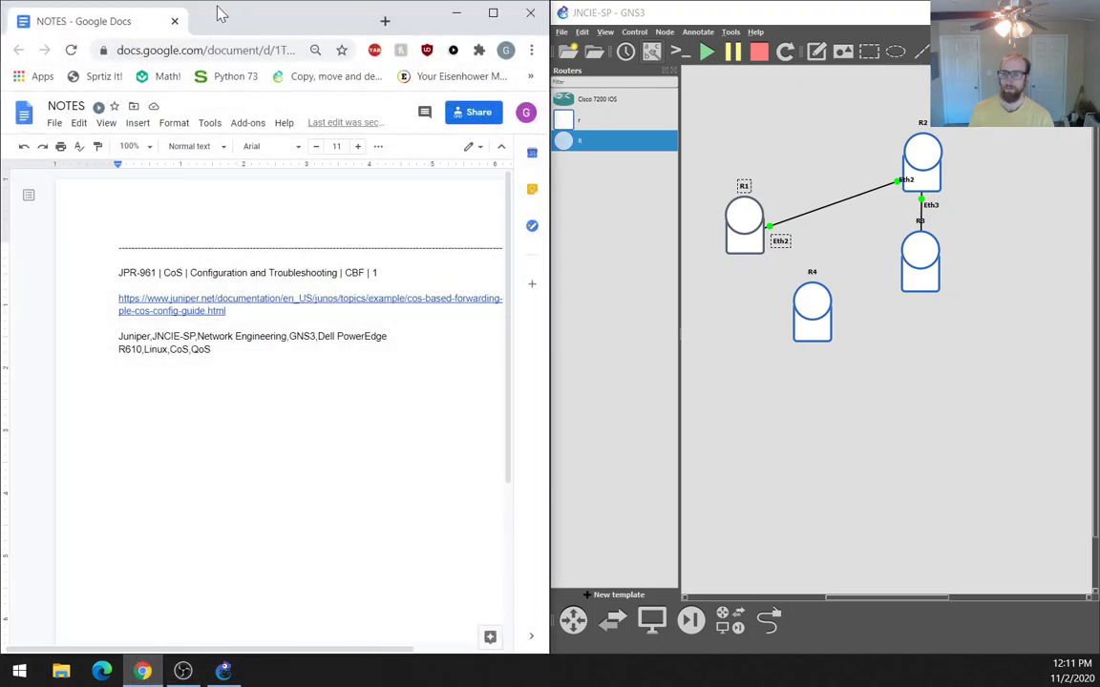
left_click(191, 308)
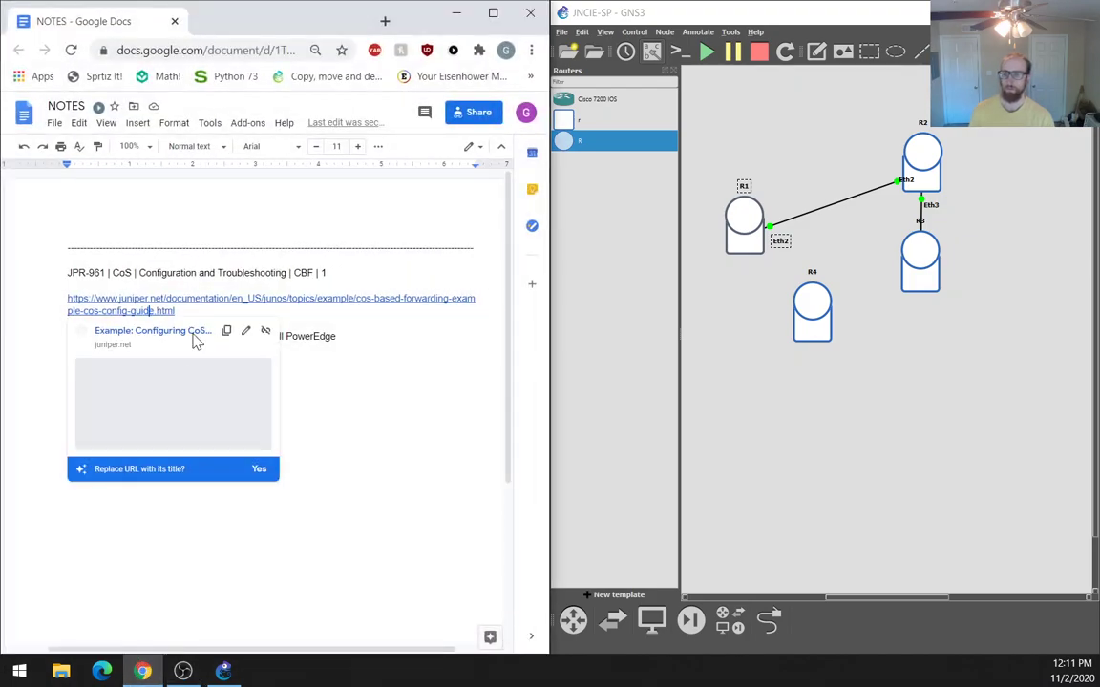
double_click(200, 341)
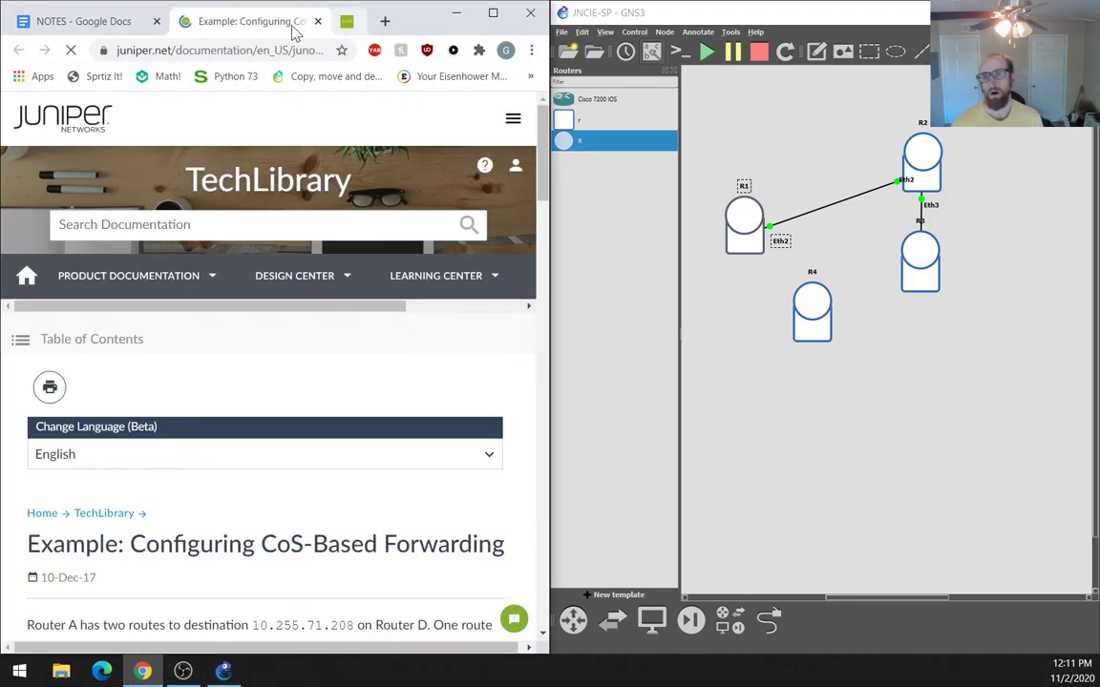
middle_click(295, 32)
scroll(119, 210, "down", 1)
scroll(118, 210, "down", 3)
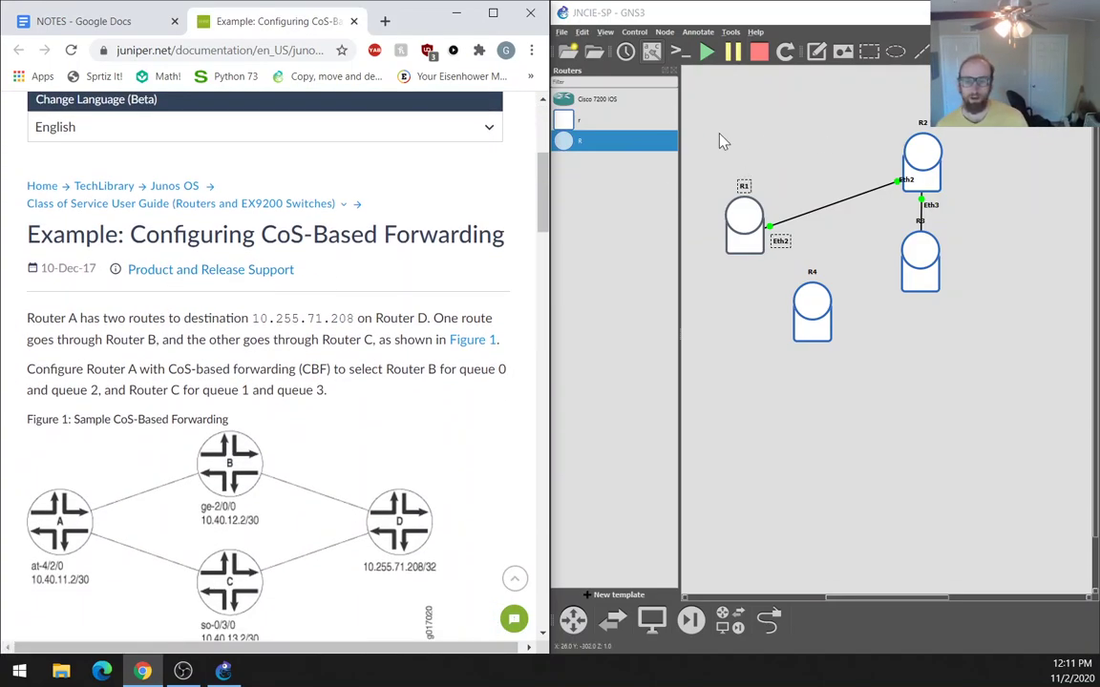
- Drag R2, R3 and R4 into a diamond layout around R1
left_click_drag(867, 113, 856, 160)
left_click(783, 271)
left_click_drag(783, 271, 810, 466)
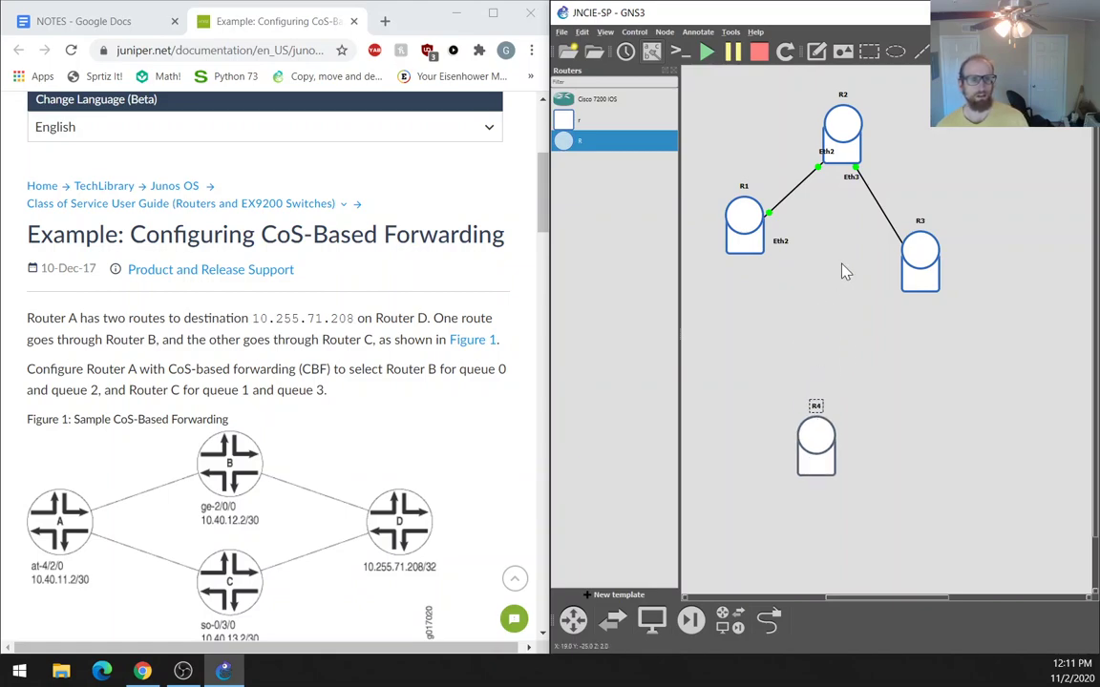
left_click_drag(903, 172, 957, 352)
mouse_move(908, 286)
left_mouse_down()
mouse_move(811, 315)
mouse_move(827, 313)
left_mouse_up()
mouse_move(770, 373)
left_mouse_down()
mouse_move(918, 550)
mouse_move(851, 509)
left_mouse_up()
left_click_drag(892, 341, 945, 232)
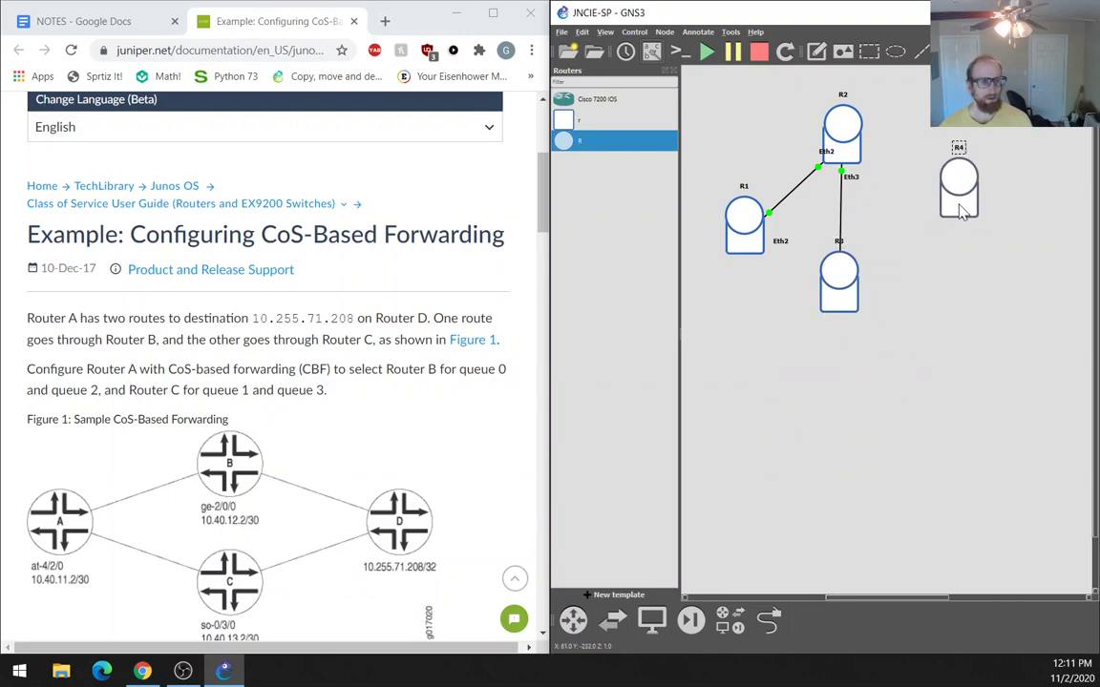
- Delete the R2–R3 and R1–R2 links
right_click(840, 213)
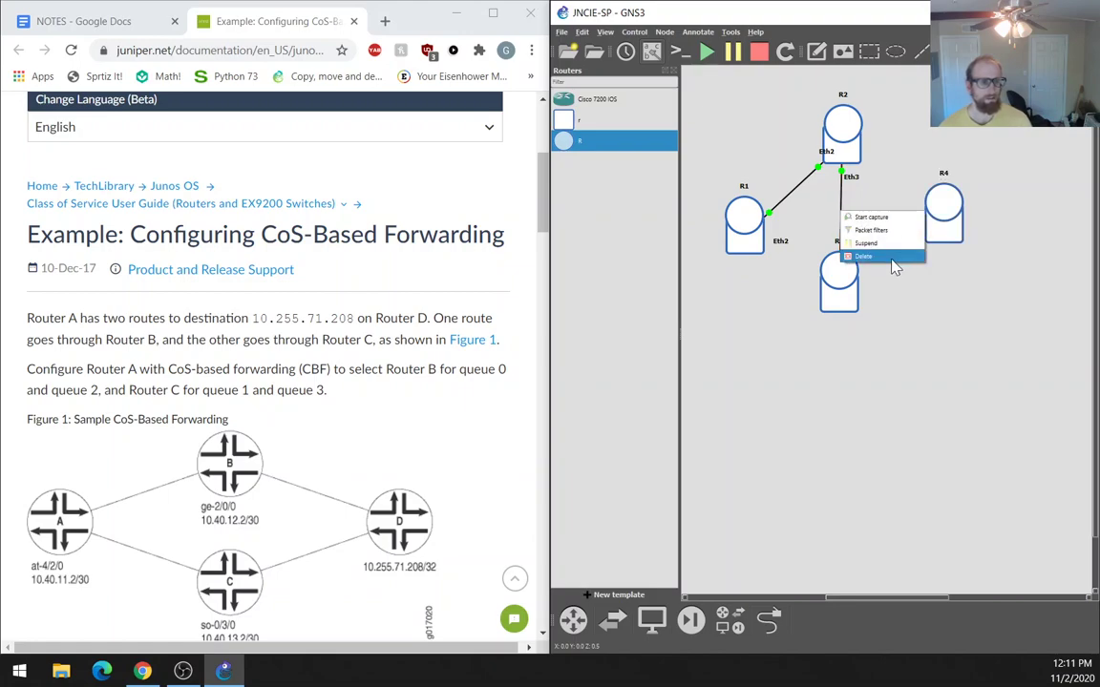
left_click(863, 255)
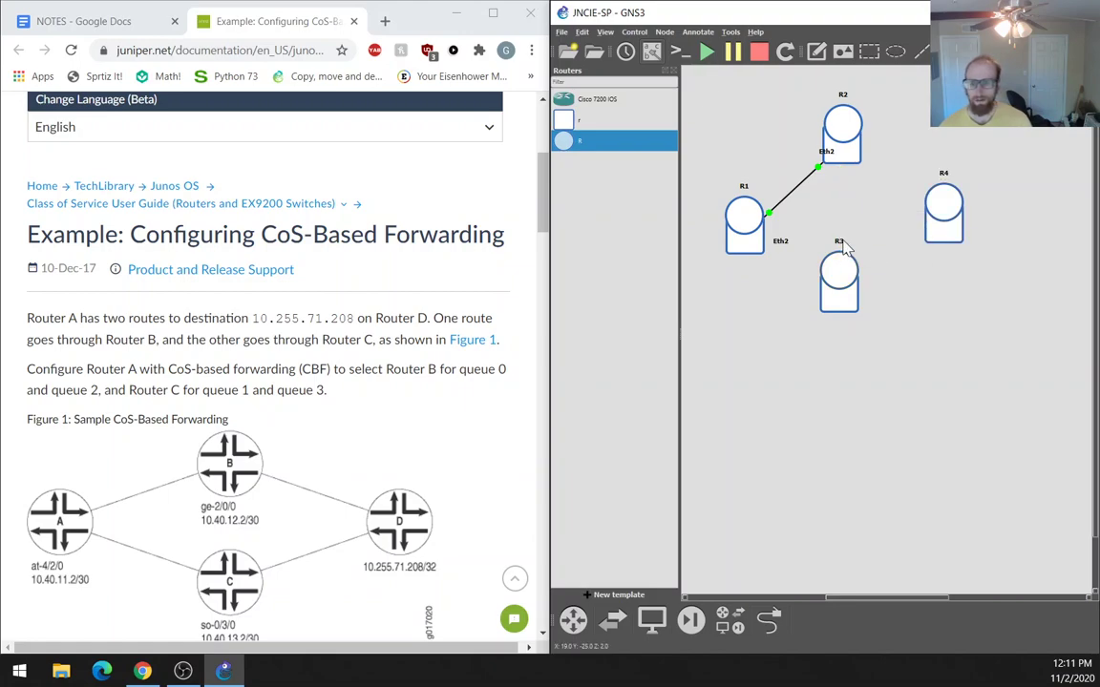
right_click(796, 193)
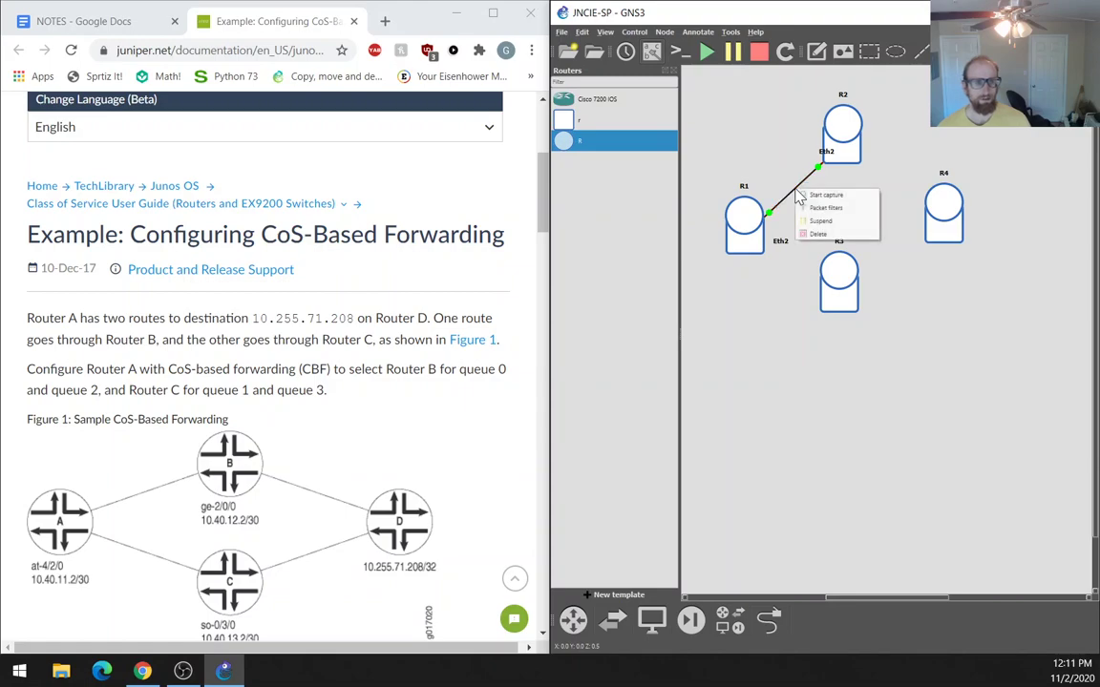
left_click(794, 236)
scroll(331, 277, "down", 3)
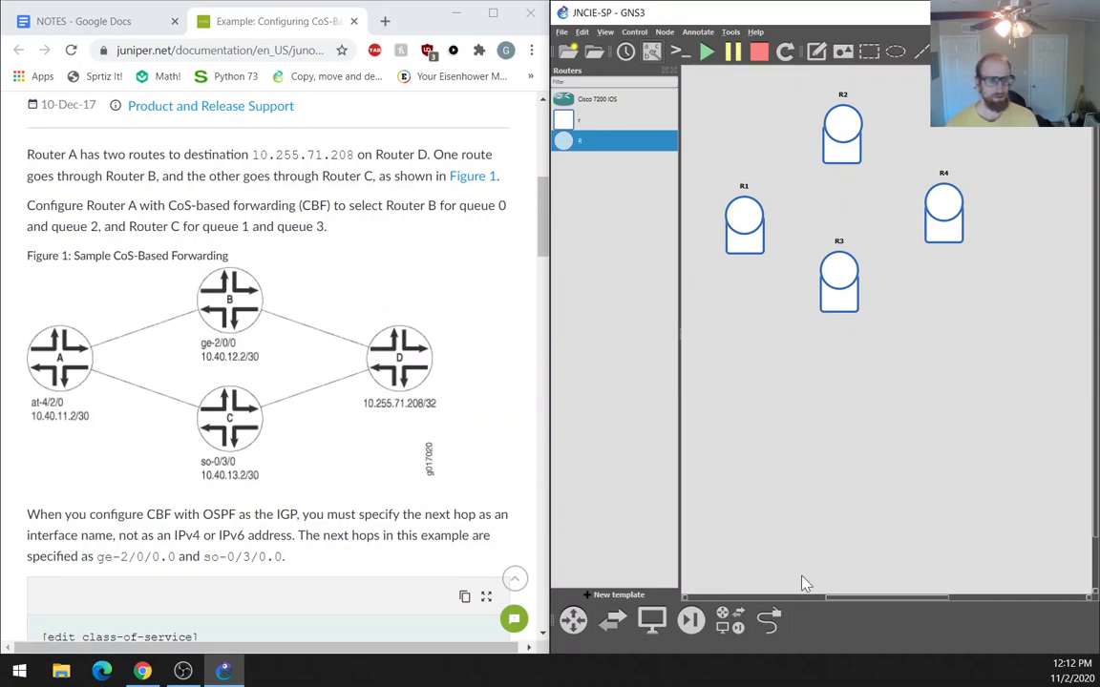
- Add links from R1 to R2's Eth2 and from R1 to R3's Eth2
left_click(778, 622)
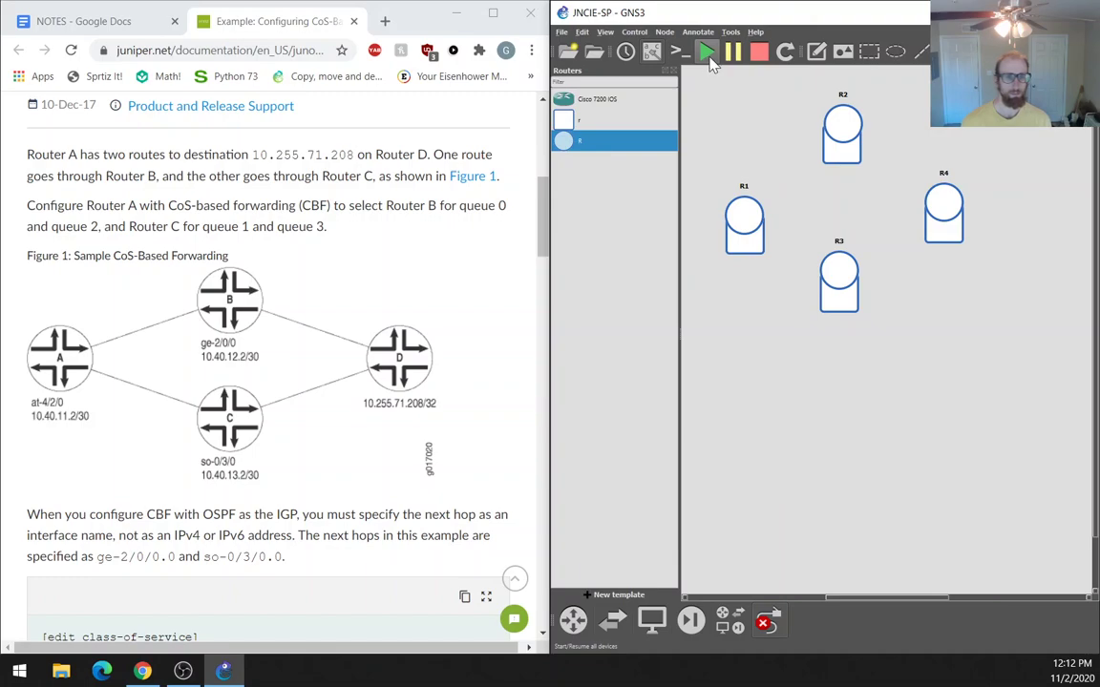
left_click(752, 246)
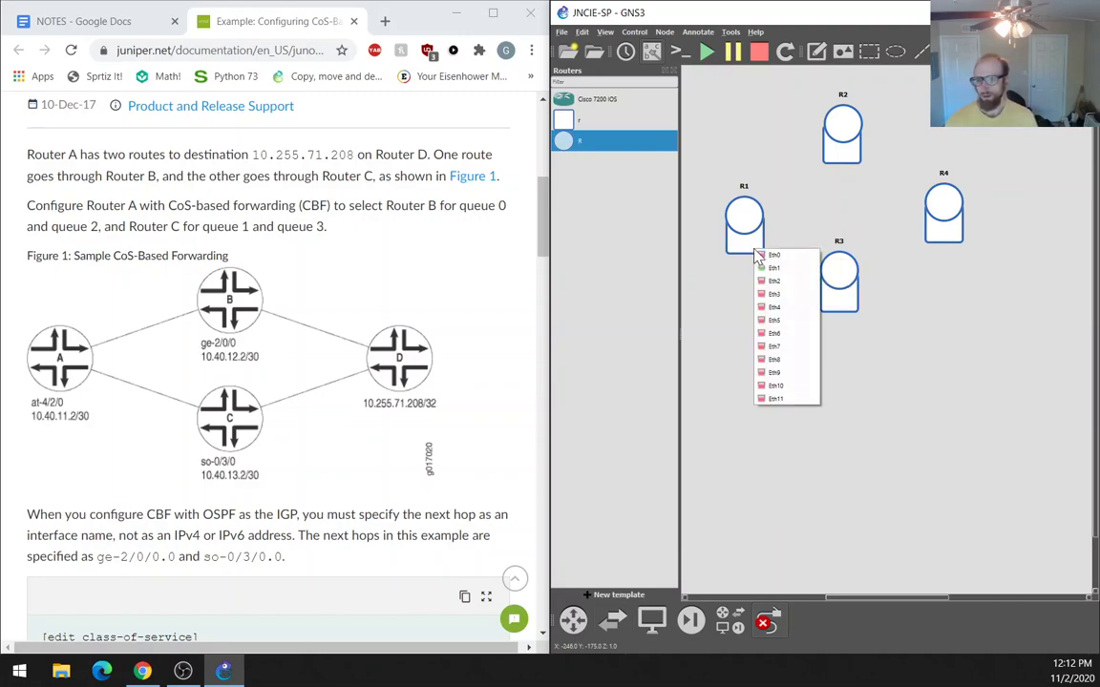
left_click(709, 269)
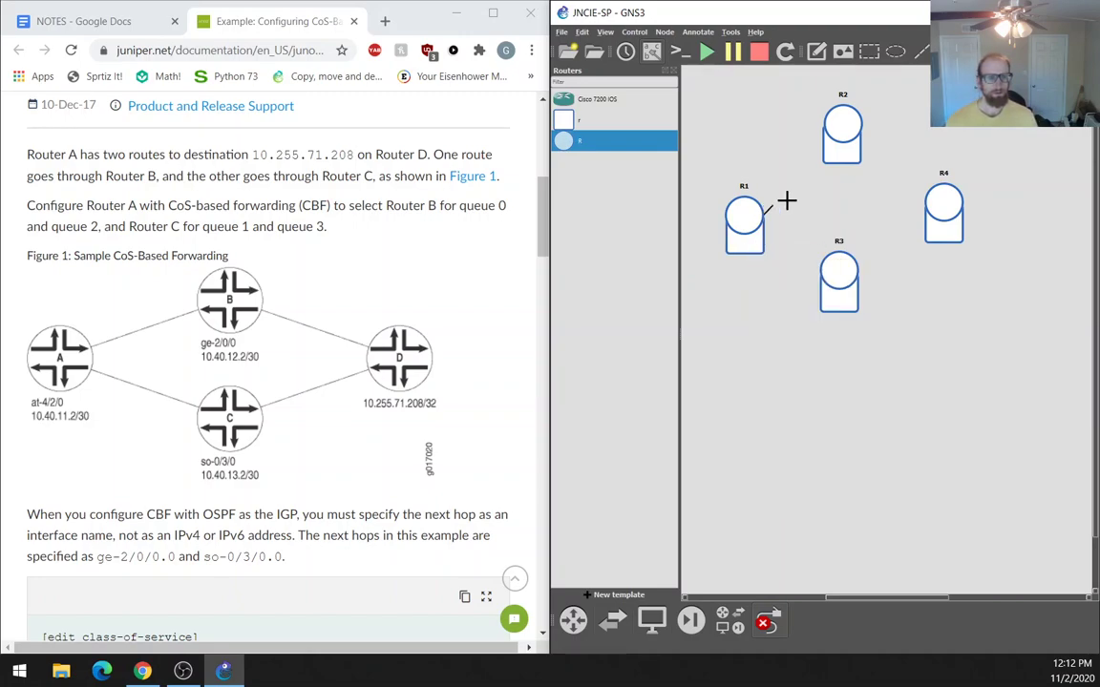
left_click(830, 153)
left_click(860, 184)
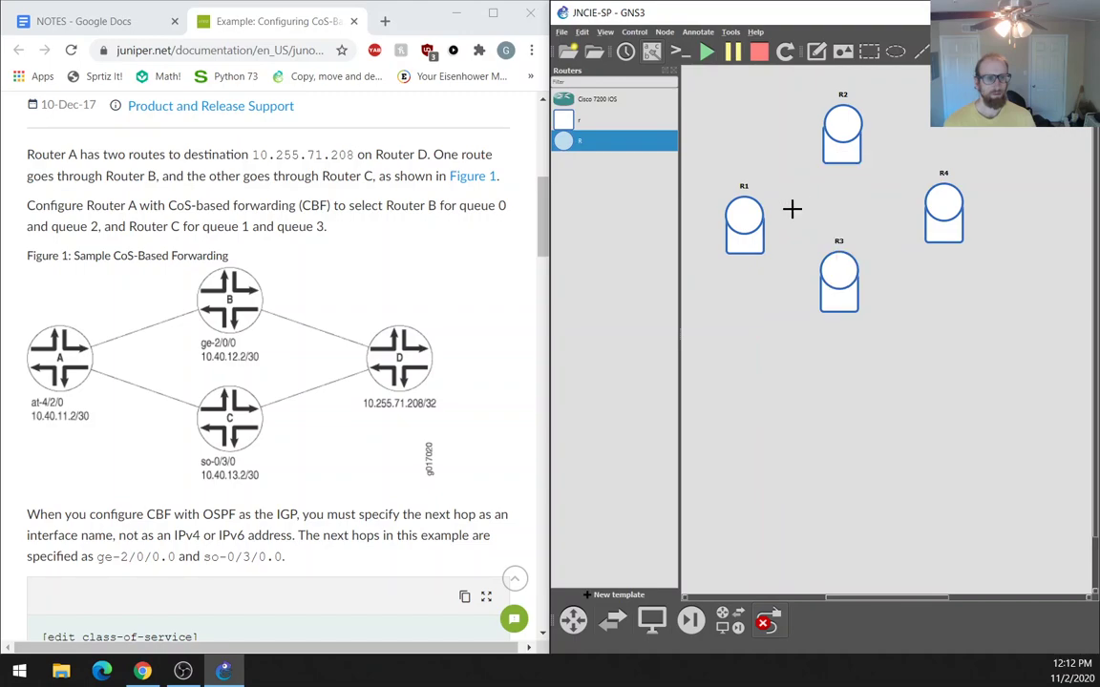
left_click(752, 249)
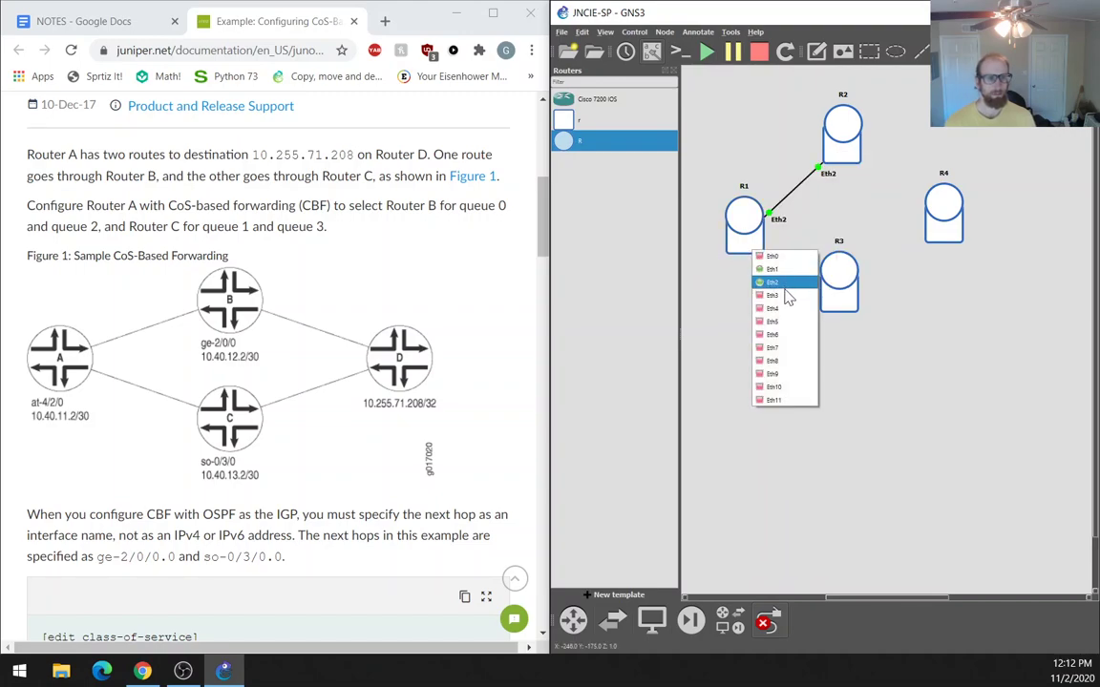
left_click(790, 279)
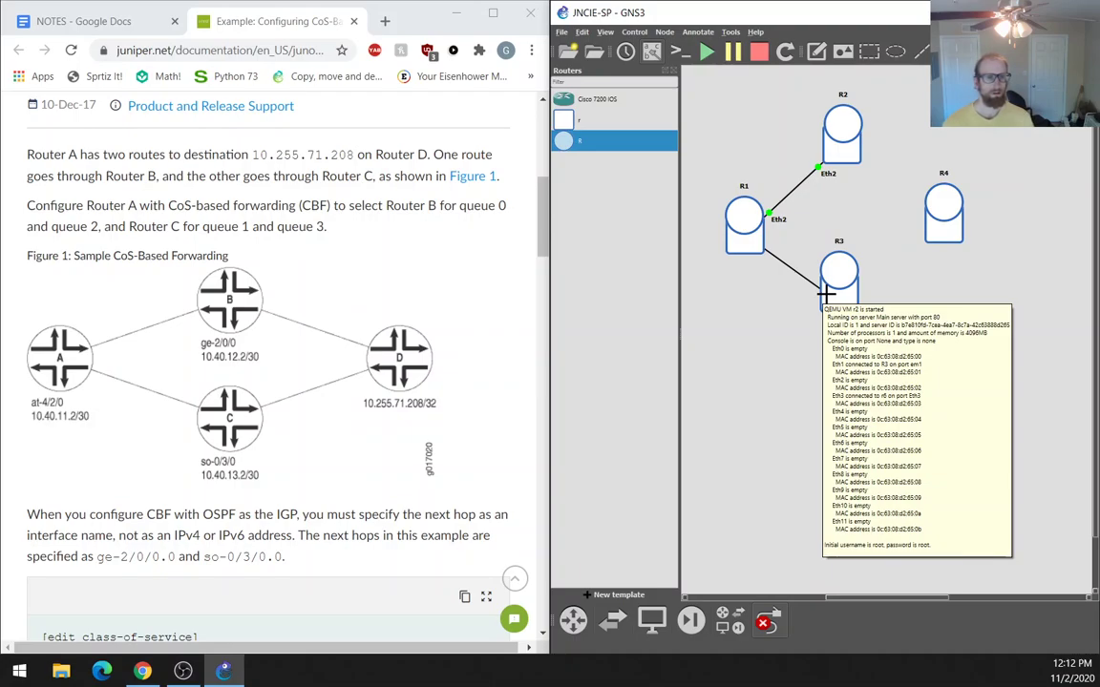
key("Escape")
left_click(842, 304)
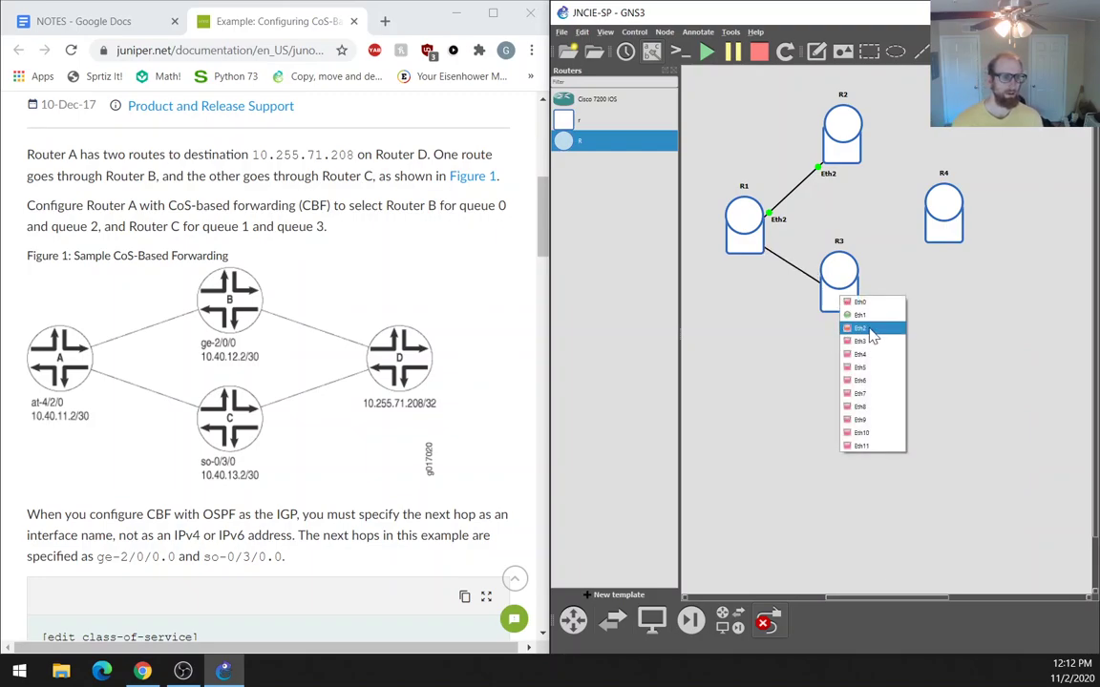
left_click(863, 339)
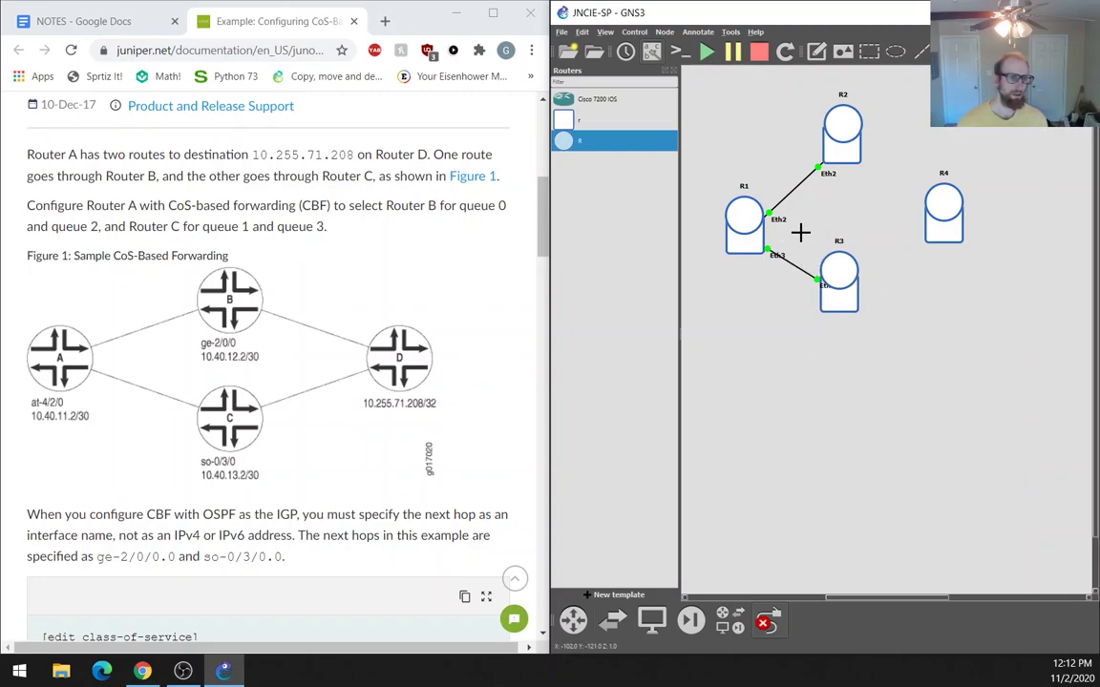
left_click(765, 621)
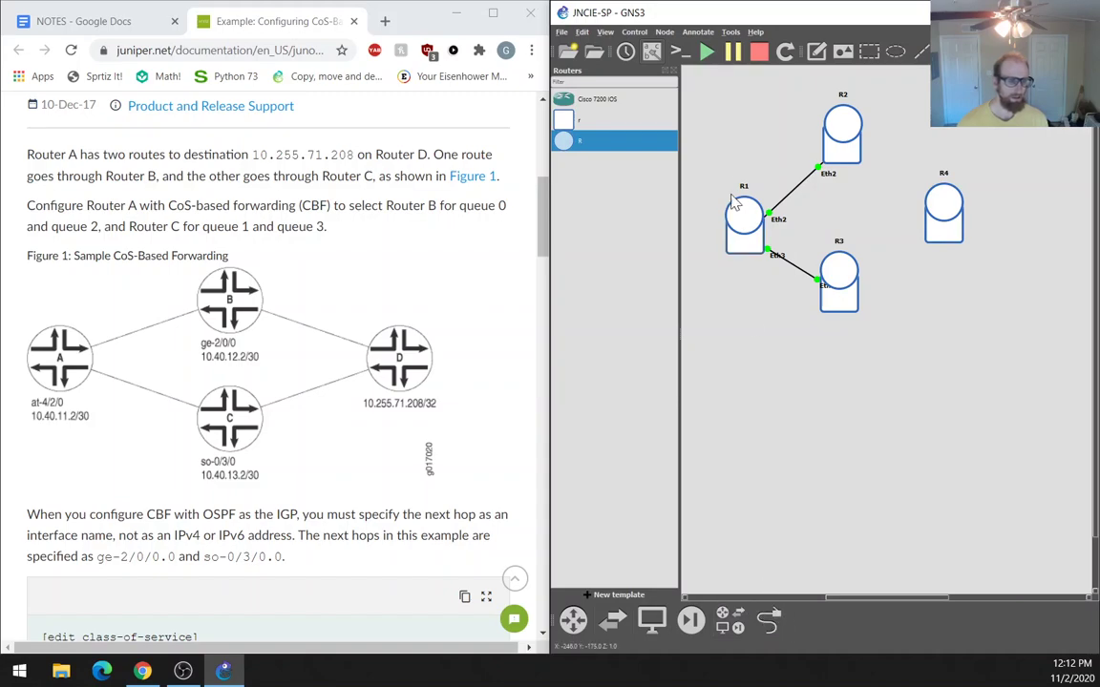
- Delete the R1–R2 and R1–R3 links, leaving all routers unconnected
right_click(802, 194)
left_click(829, 234)
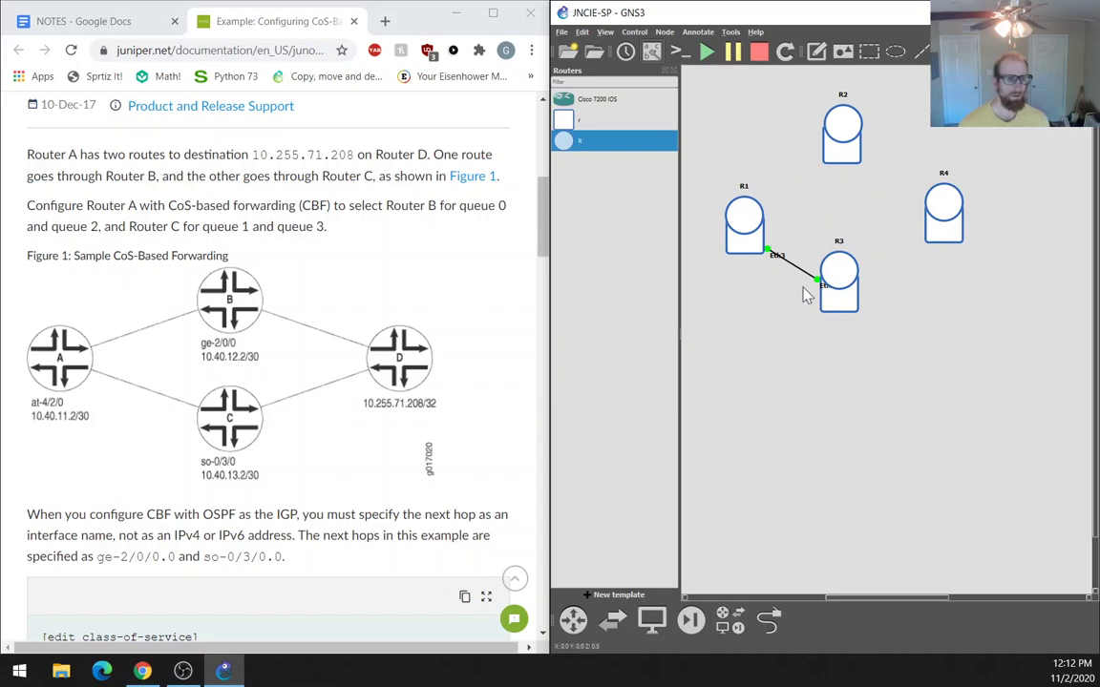
right_click(797, 275)
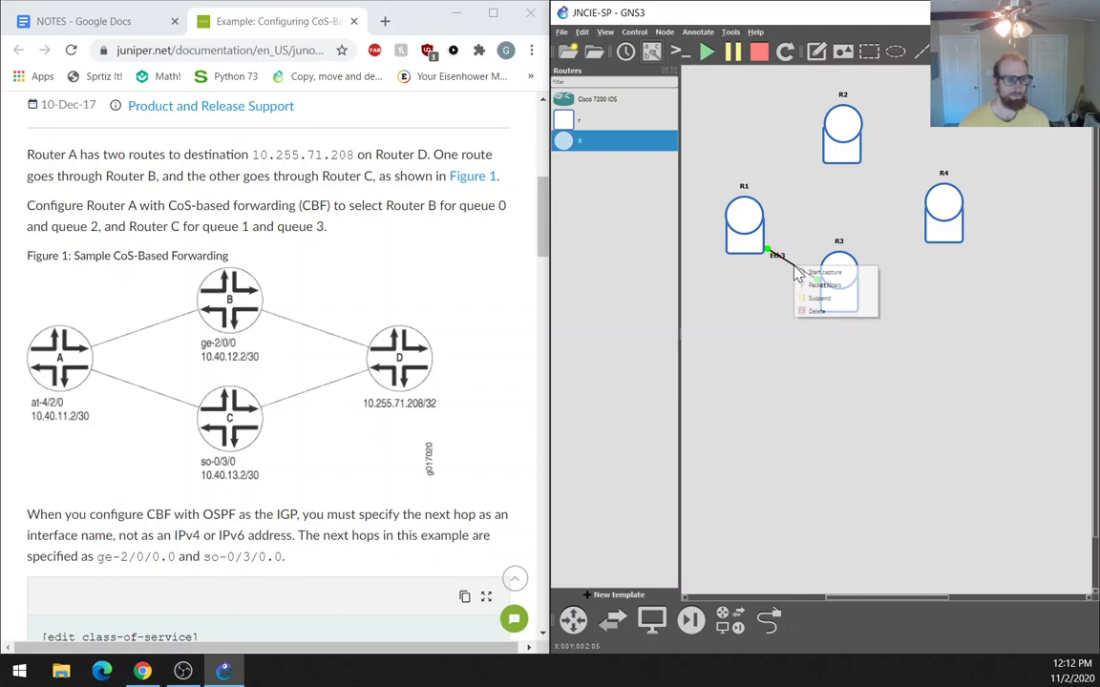
left_click(823, 315)
left_click(768, 620)
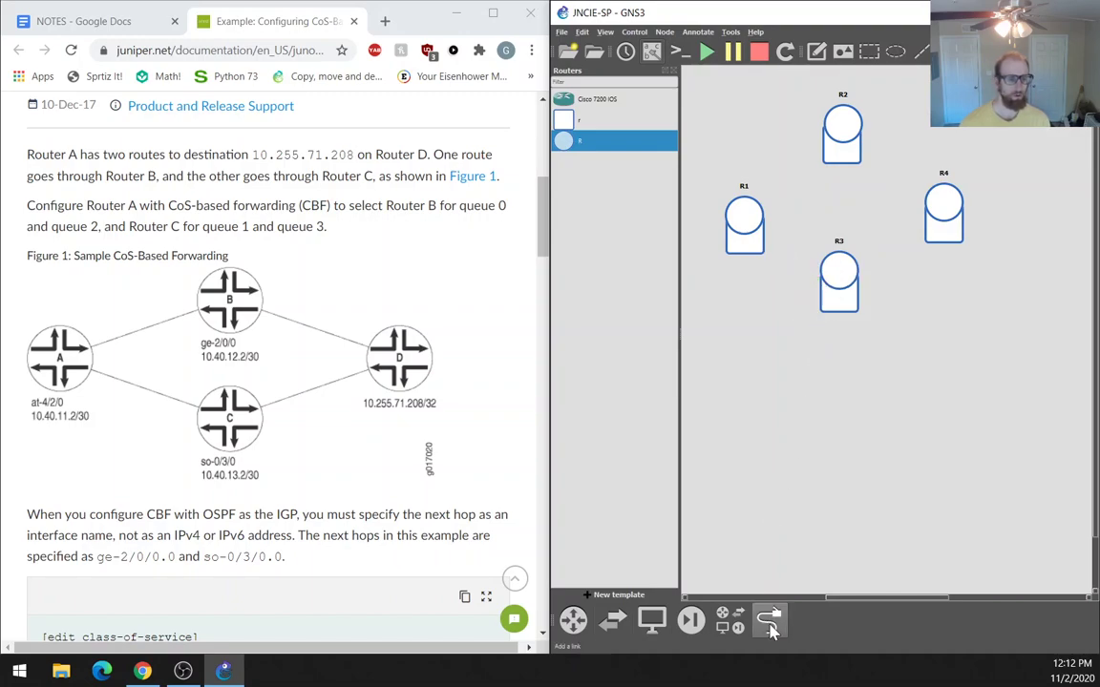
- Link R1's Eth2 to R2's Eth3, and R2 to R4's Eth3
left_click(756, 246)
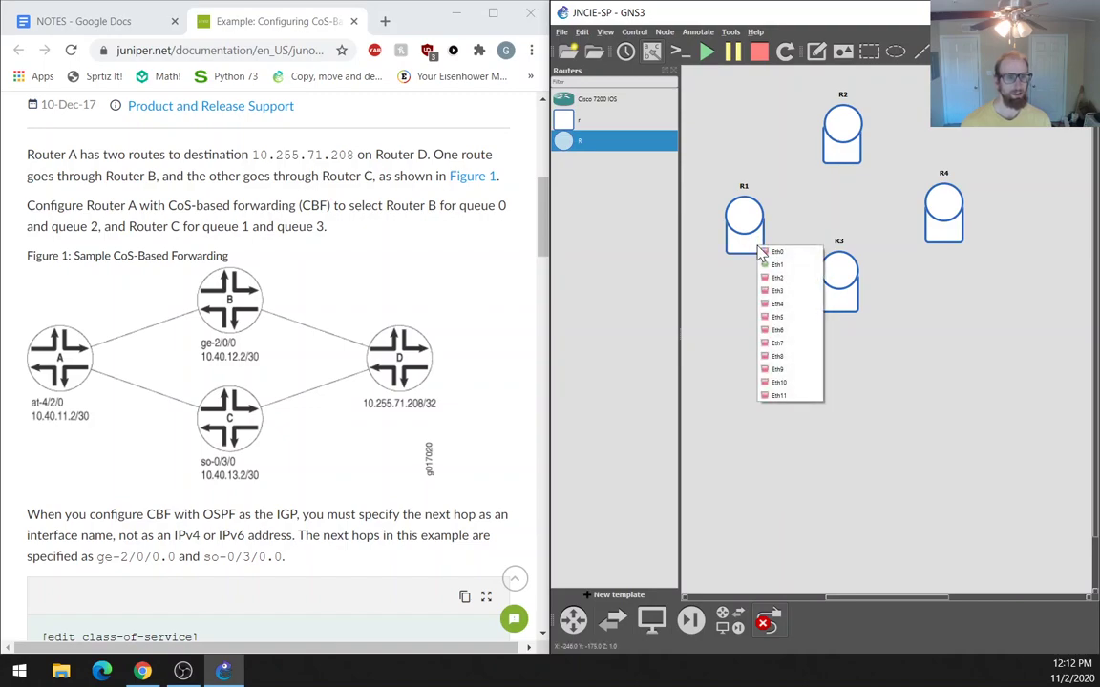
left_click(781, 275)
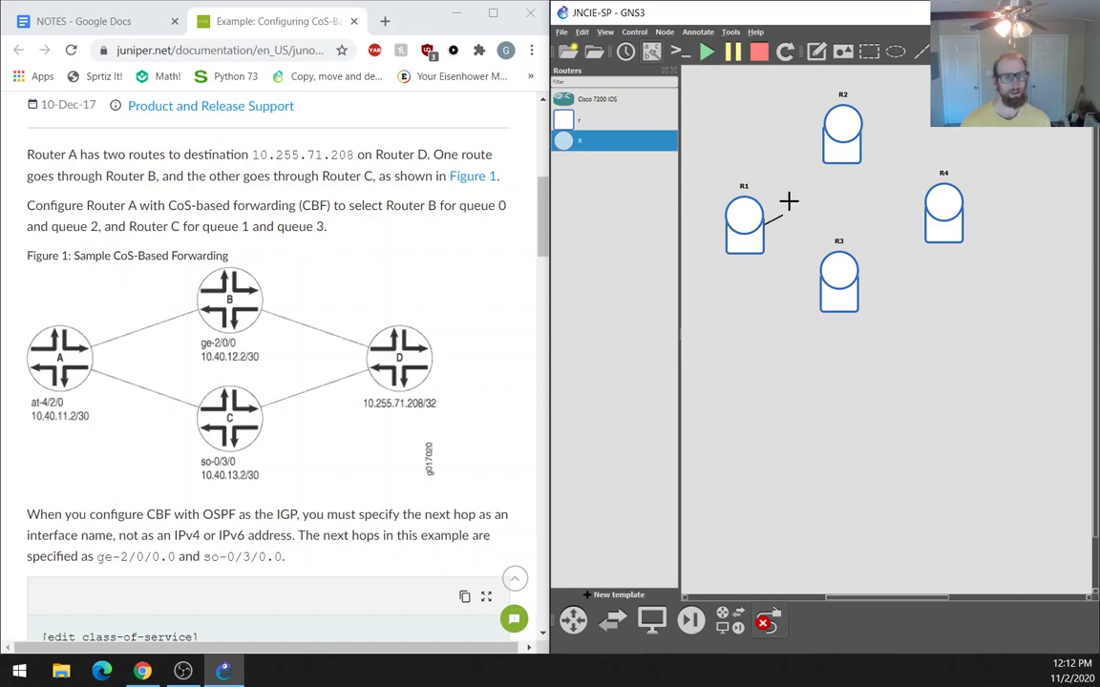
left_click(827, 162)
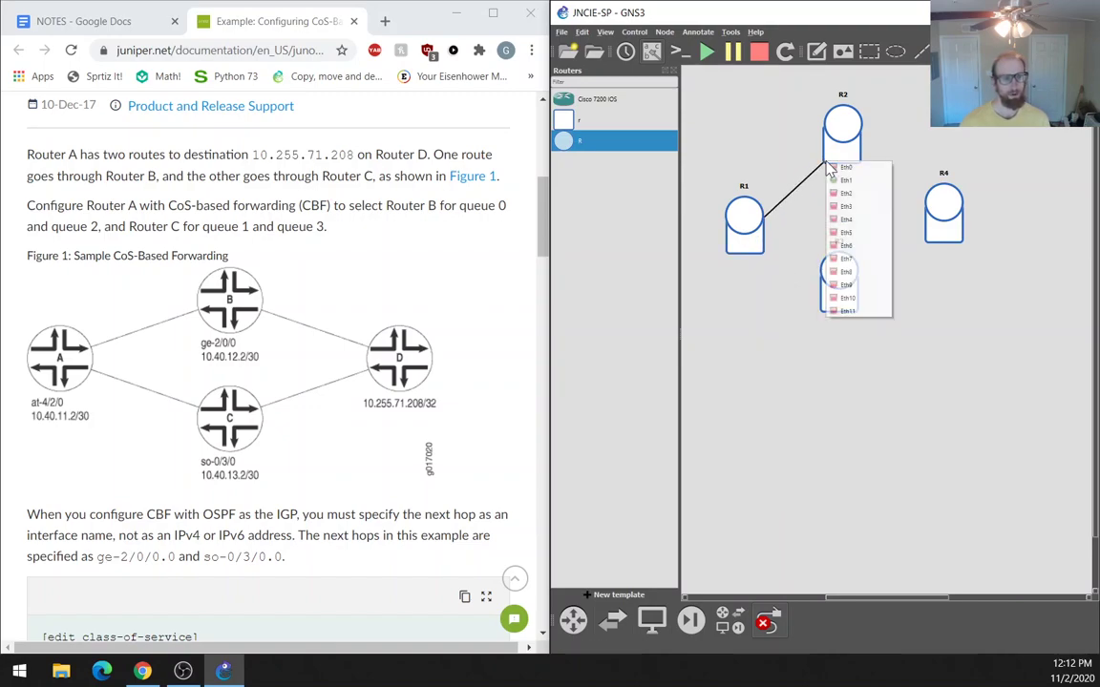
left_click(846, 206)
left_click(859, 161)
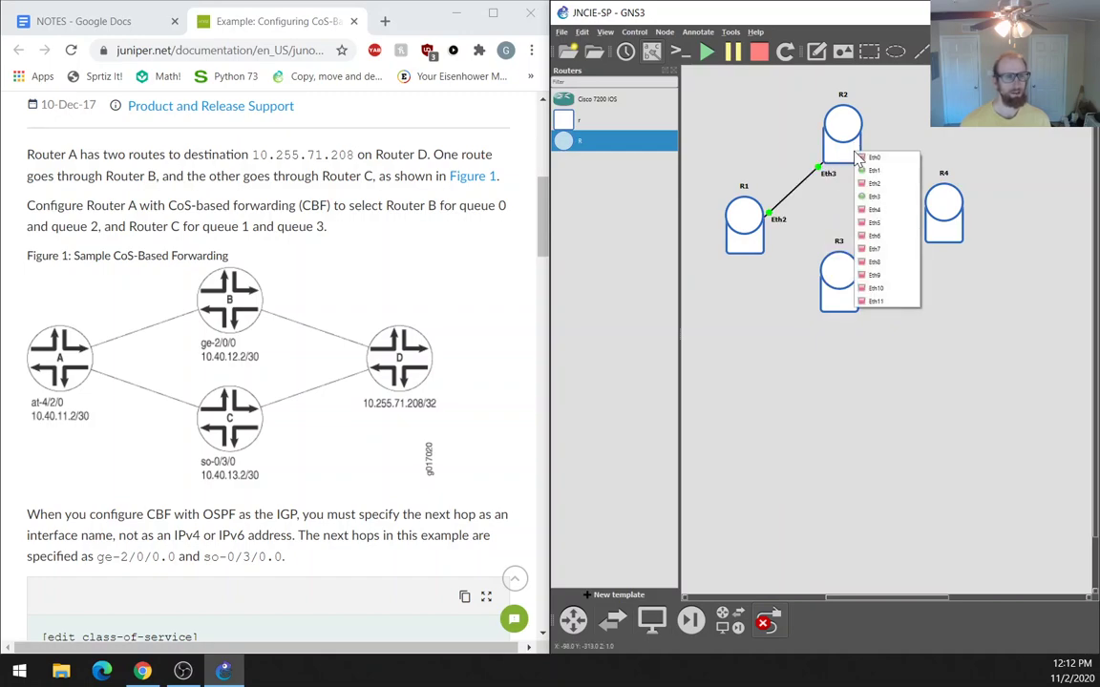
left_click(895, 181)
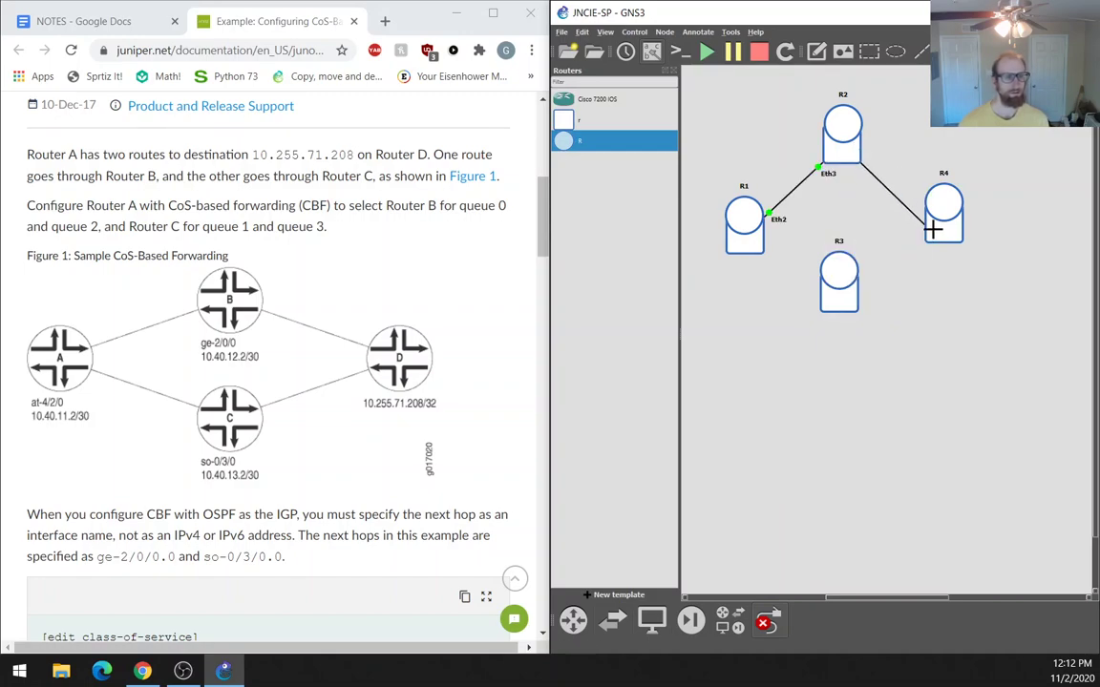
left_click(935, 229)
left_click(969, 279)
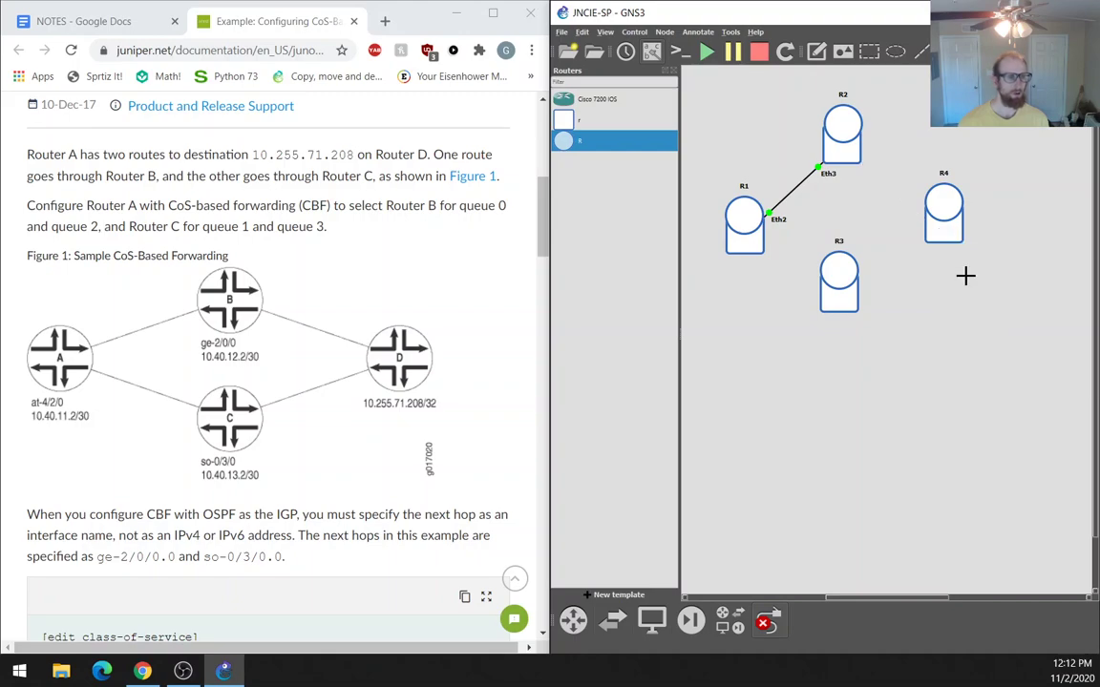
- Link R1 to R3's Eth1, and R3 to R4's Eth2
left_click(759, 250)
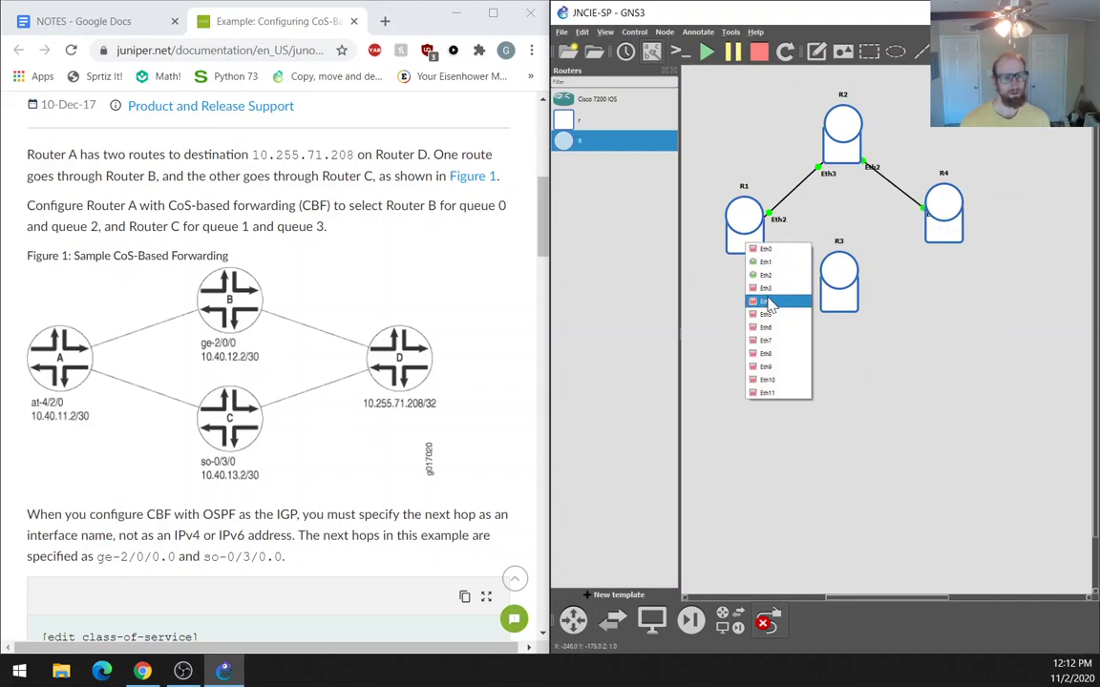
left_click(767, 302)
left_click(839, 301)
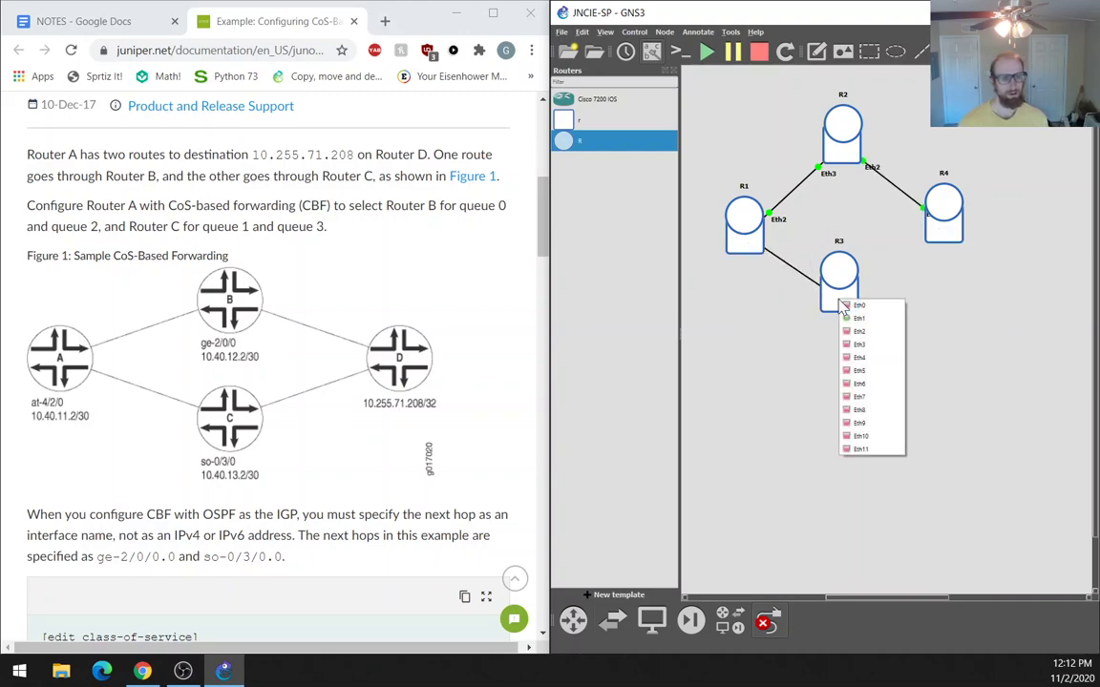
left_click(864, 318)
left_click(850, 306)
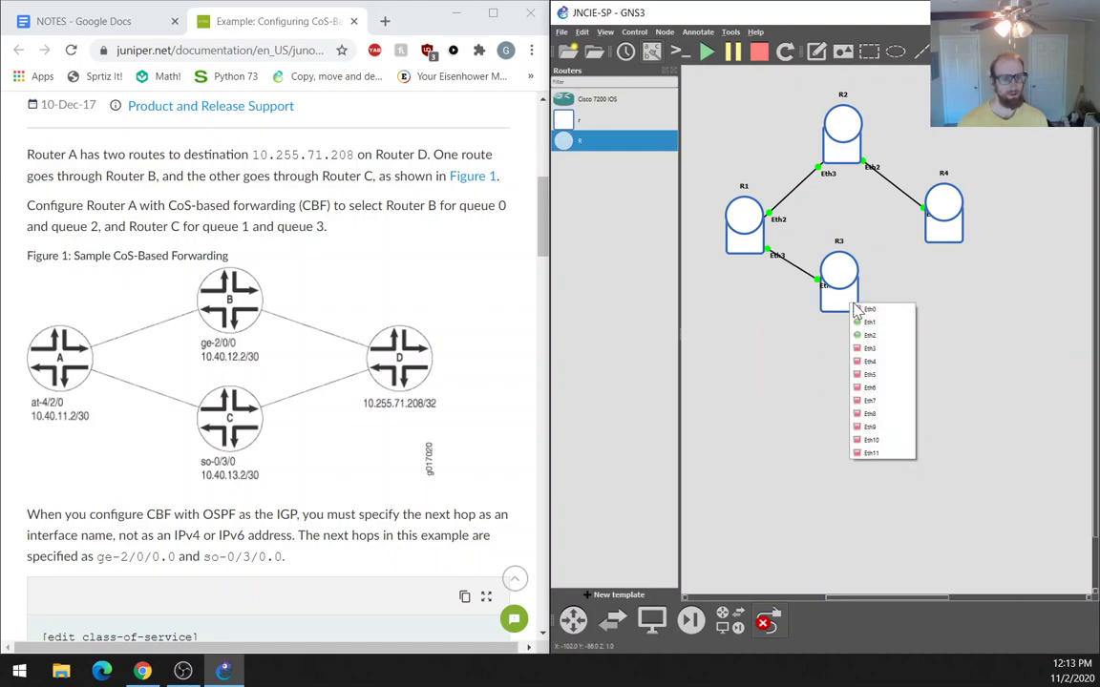
left_click(880, 336)
left_click(942, 235)
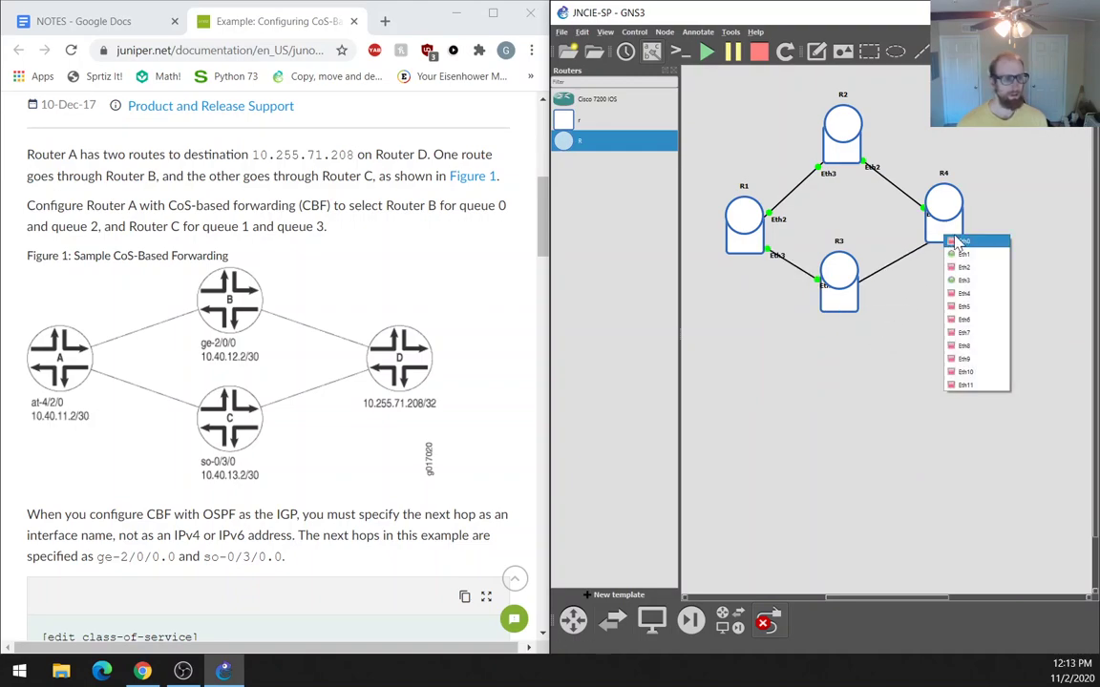
left_click(971, 268)
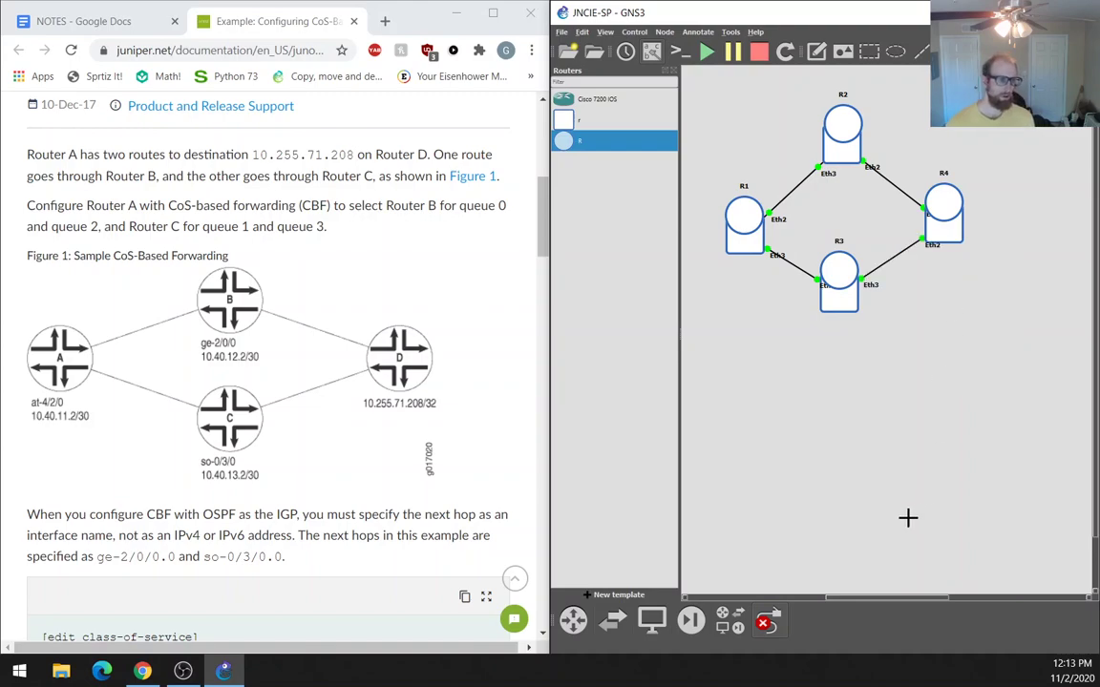
- Nudge R3 slightly lower and start all four routers
left_click(767, 620)
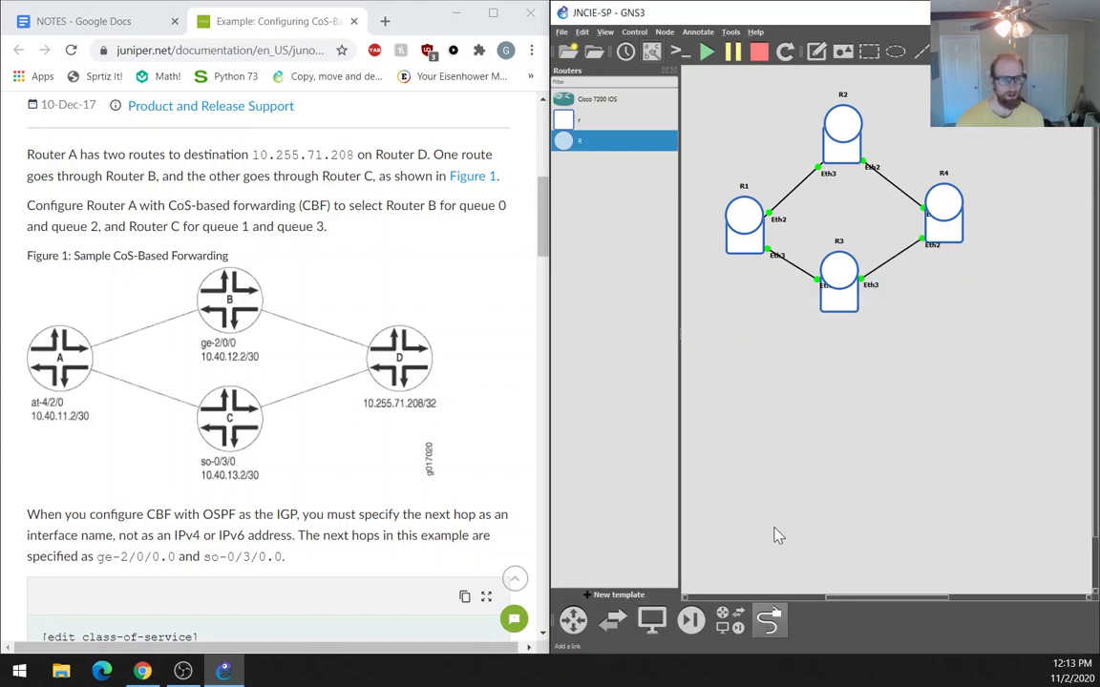
left_click(849, 304)
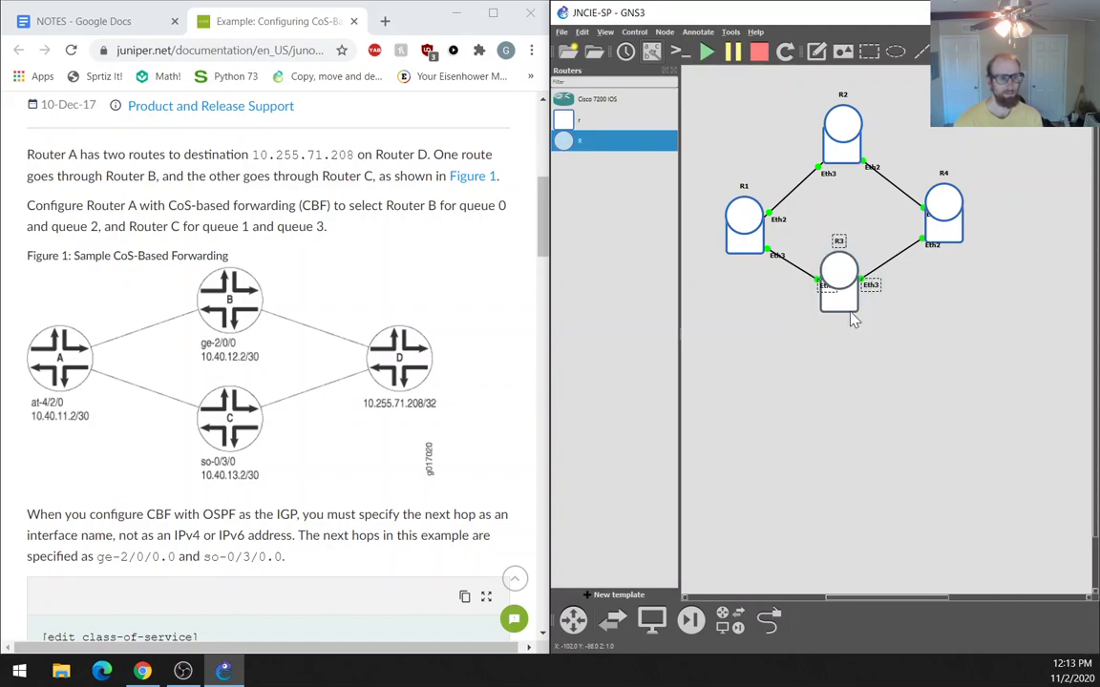
left_click_drag(856, 317, 858, 332)
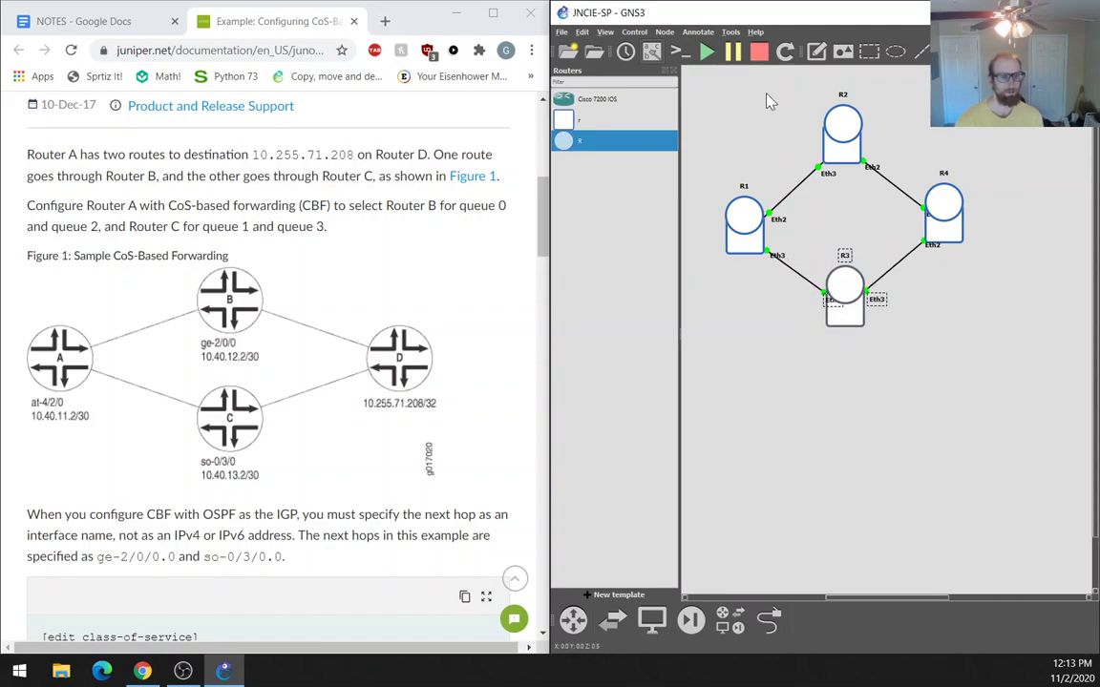
left_click(708, 52)
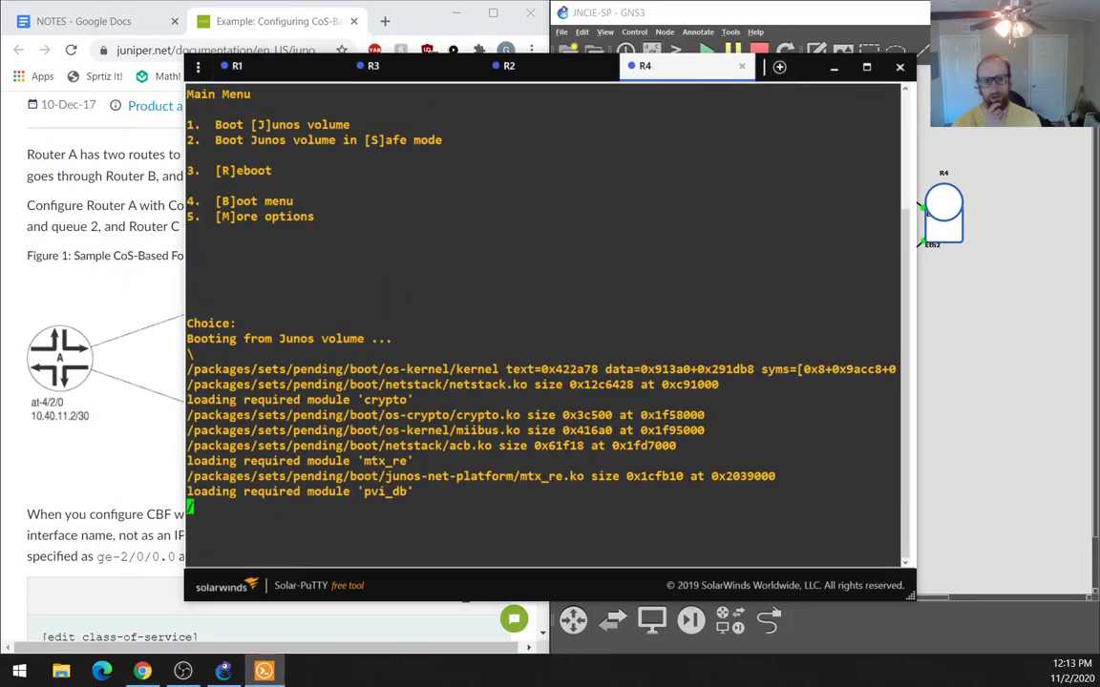
- Place Solar-PuTTY on the right beside Chrome's CBF page and show the R1 console
left_click_drag(725, 66, 1098, 220)
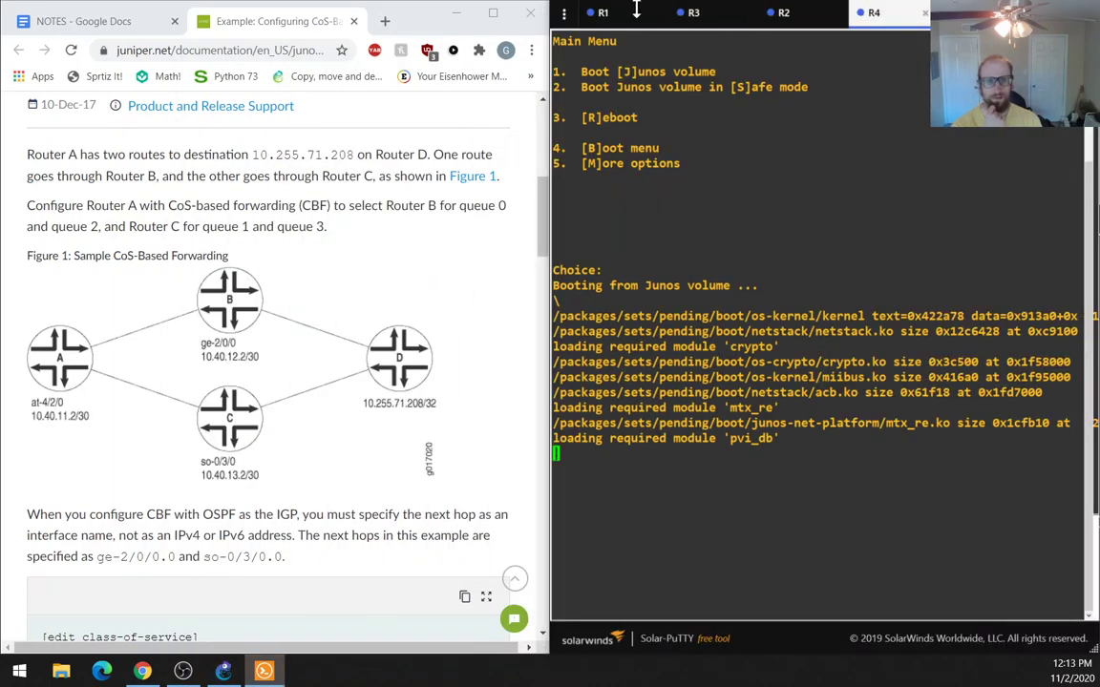
left_click(603, 12)
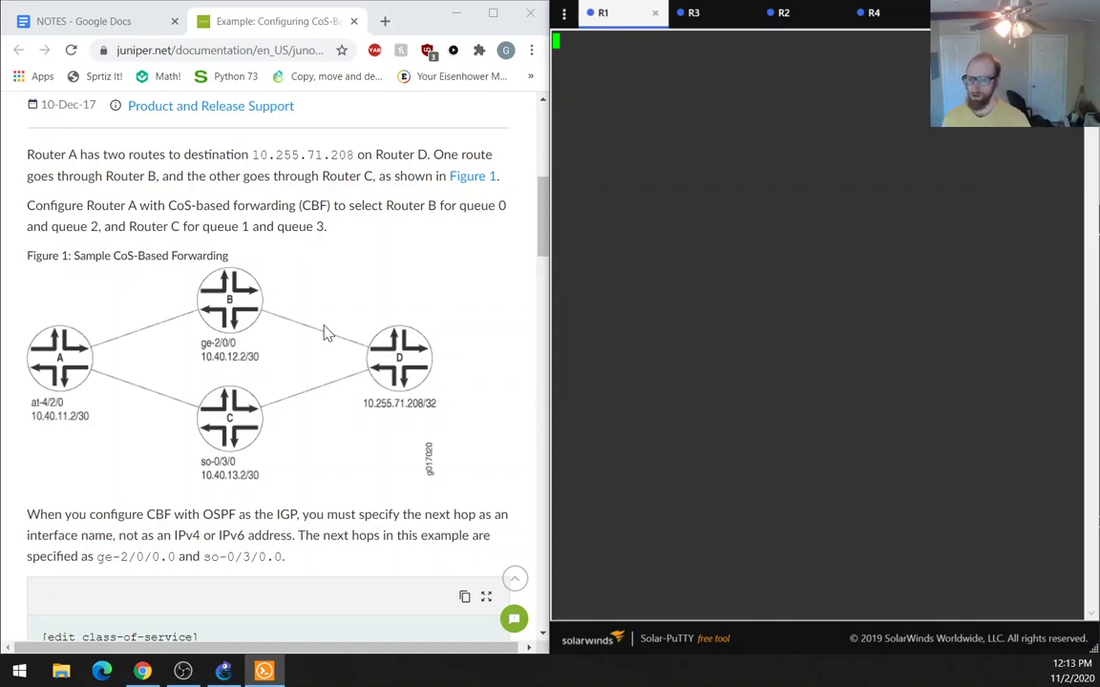
- Enter private configuration mode on R1 and list its configuration as set commands
scroll(324, 333, "up", 1)
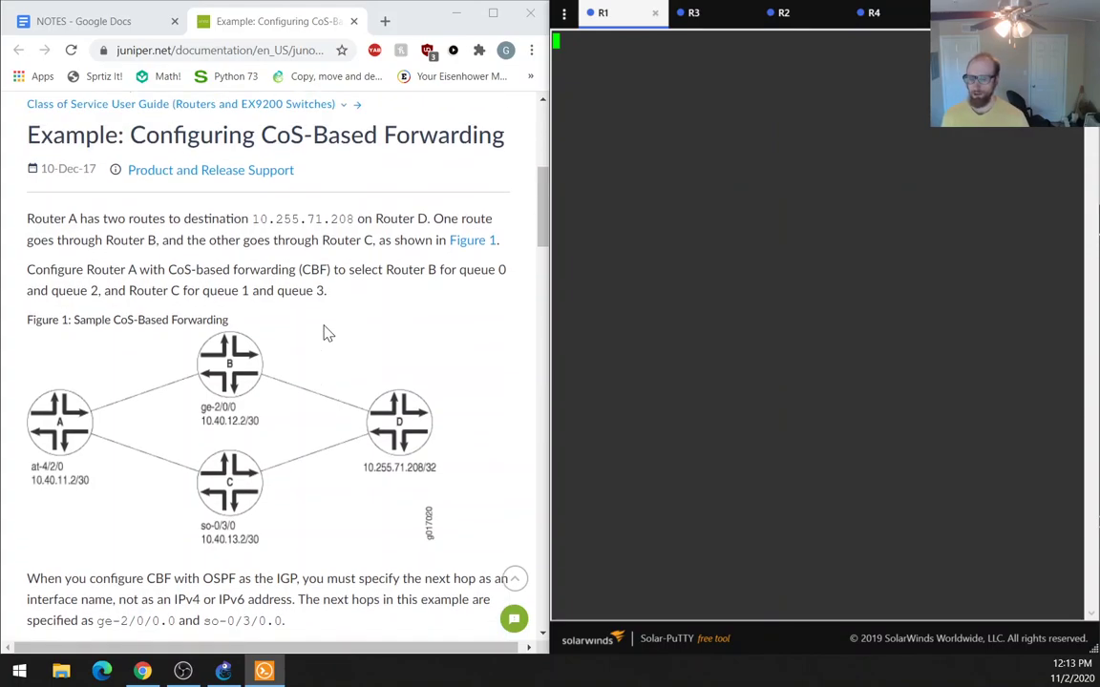
scroll(324, 331, "down", 8)
scroll(317, 400, "down", 10)
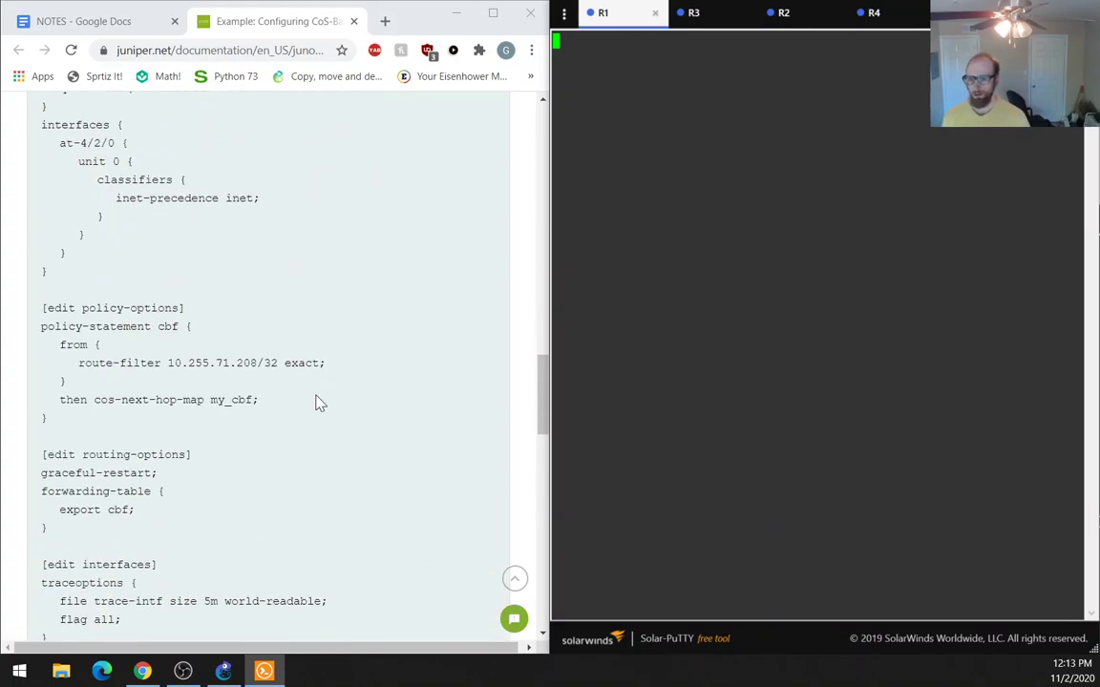
scroll(319, 391, "up", 5)
scroll(317, 389, "up", 3)
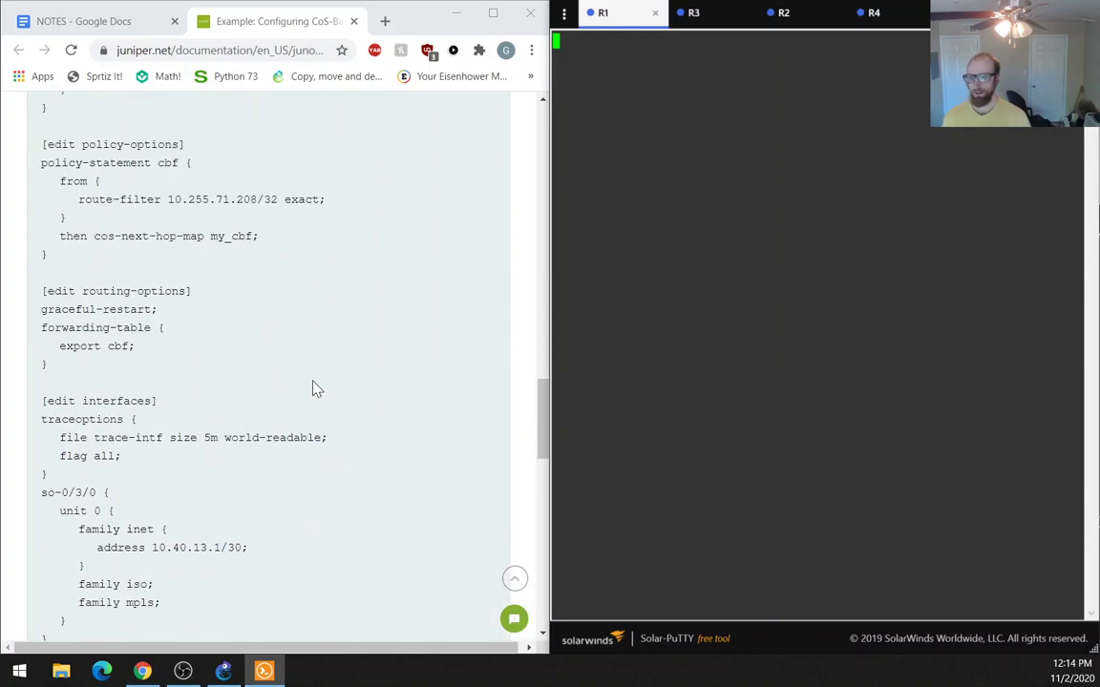
scroll(315, 427, "up", 8)
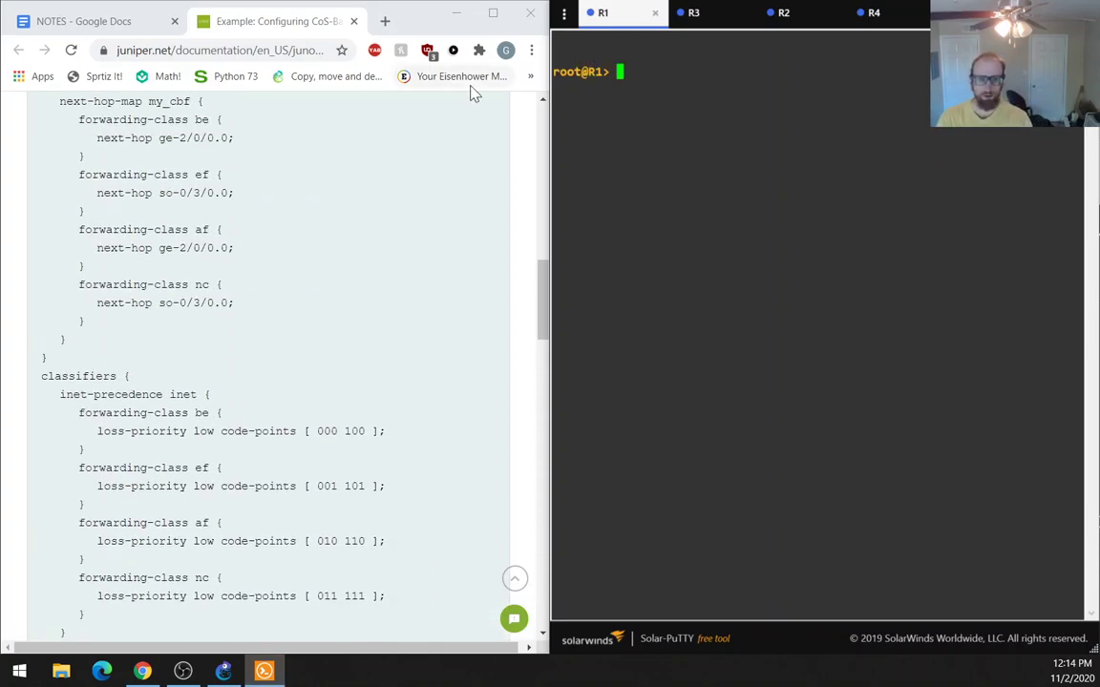
type("configure private")
key("Return")
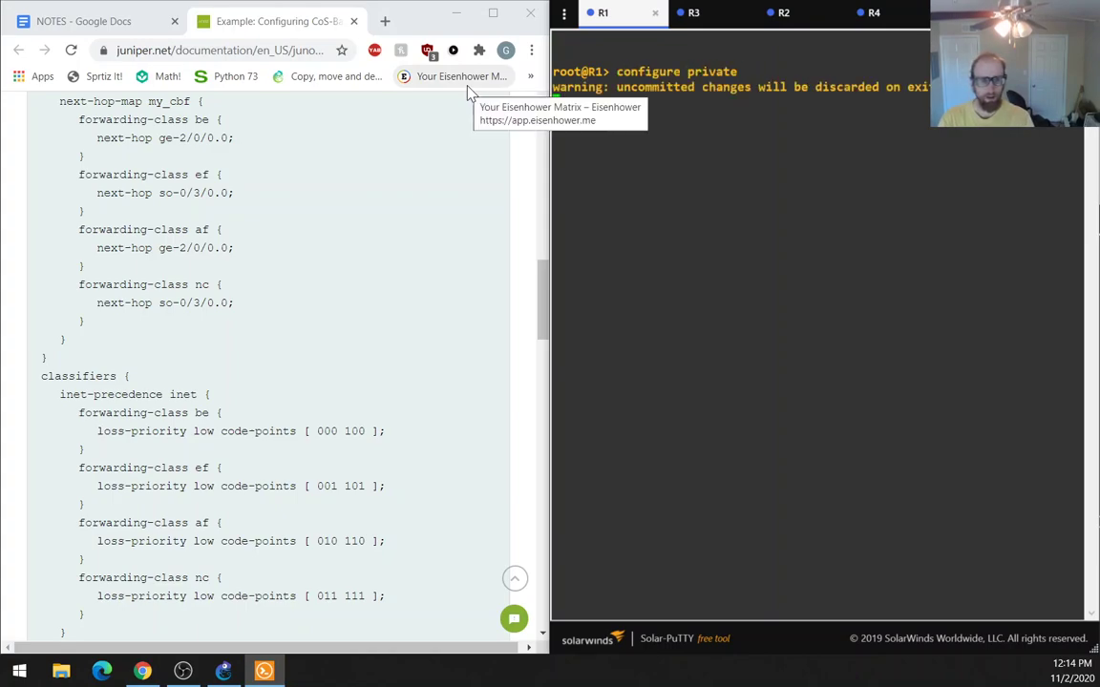
type("show | display ws")
key("BackSpace")
key("BackSpace")
type("set | no-more")
key("Return")
- Delete R1's whole configuration, paste back the four base set lines, and commit and-quit
type("d")
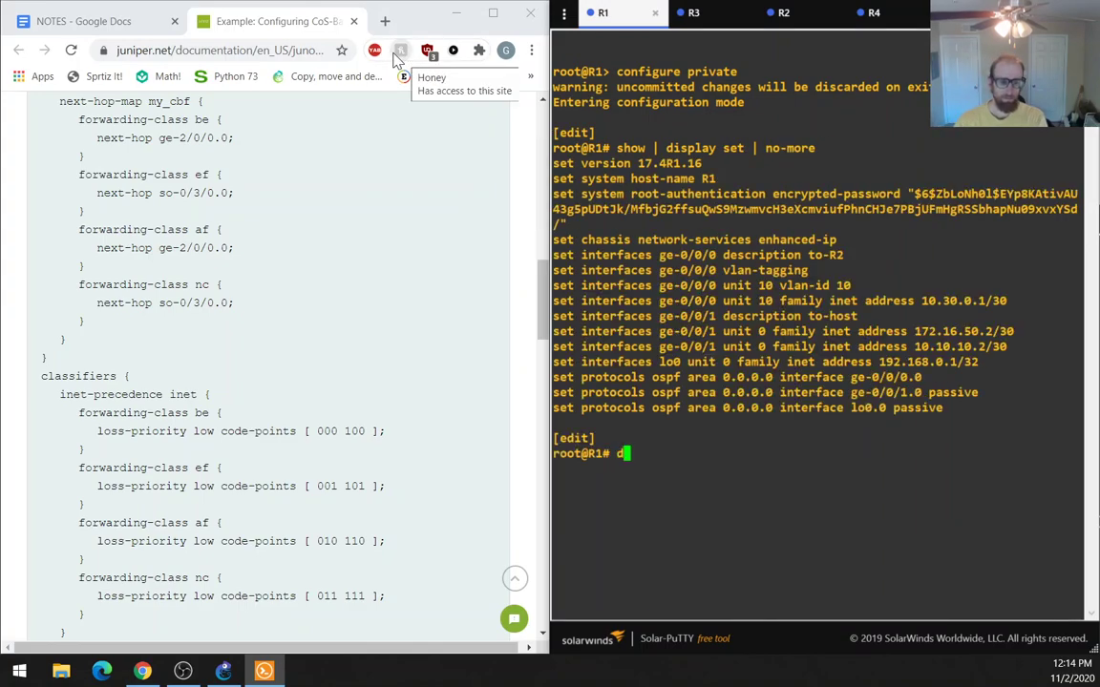
type("elete")
key("Return")
type("yes,no] (no) y")
key("Return")
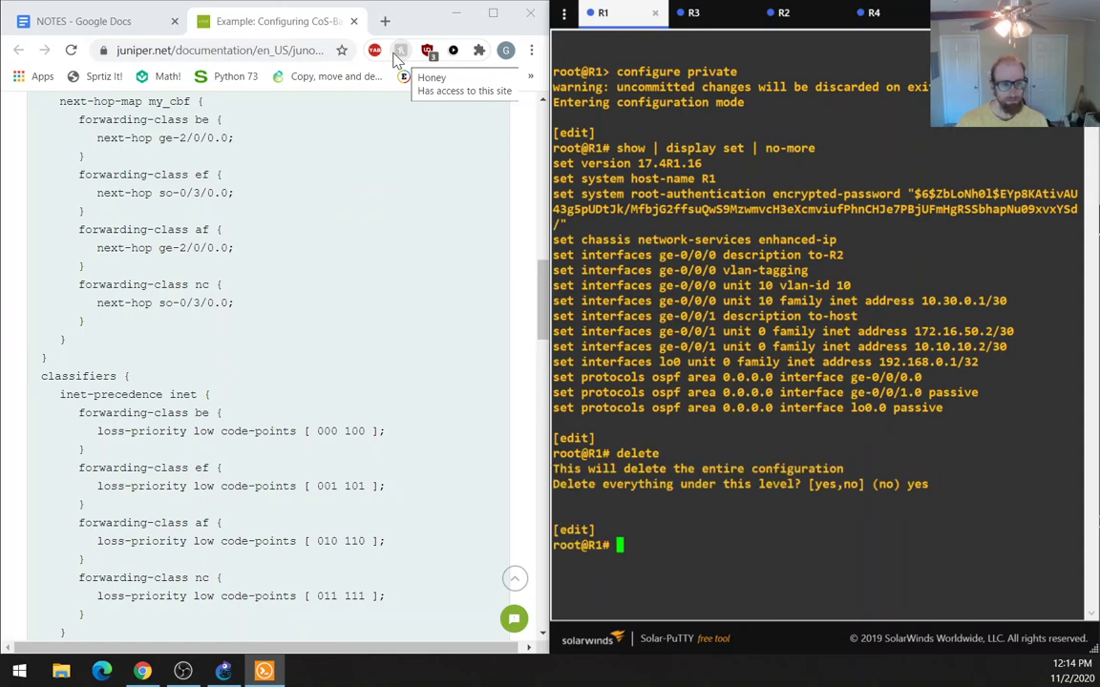
left_click_drag(837, 239, 501, 160)
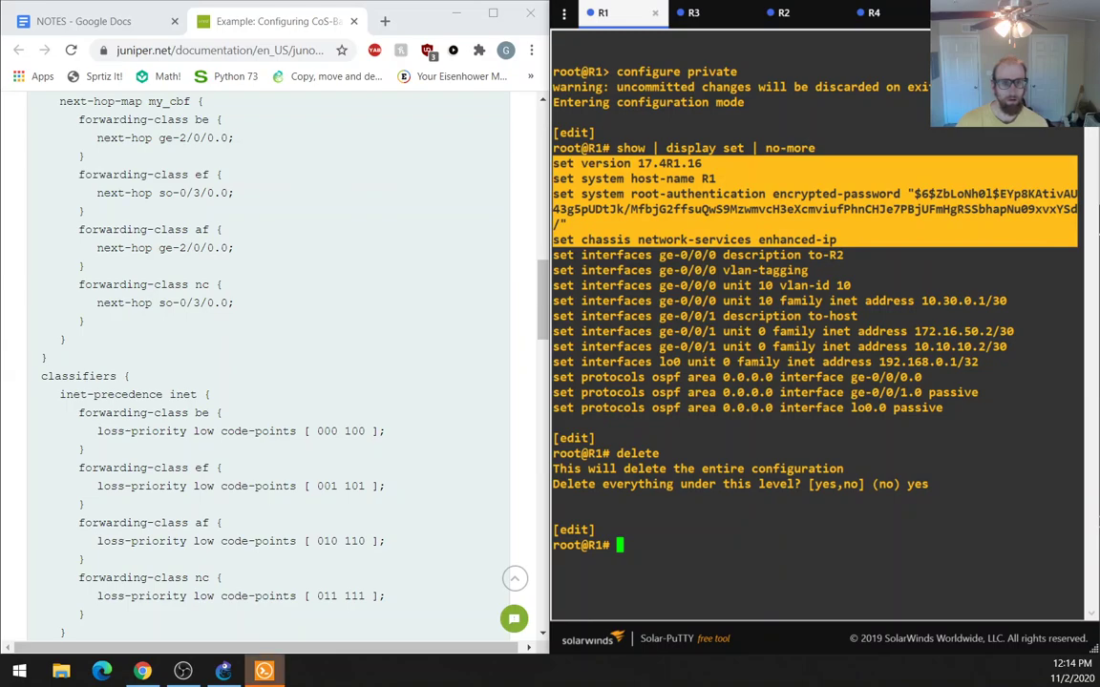
key("shift+Insert")
type("commit and-quit")
key("Return")
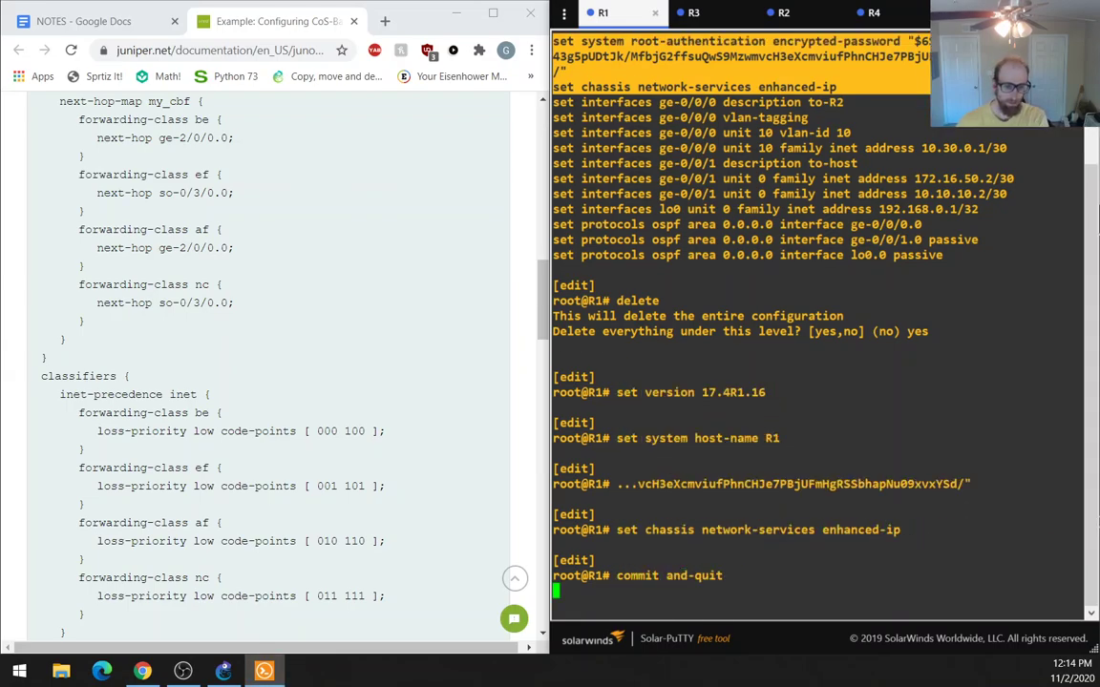
- Log into R3's console as root and start the Junos CLI
left_click(687, 14)
type("root")
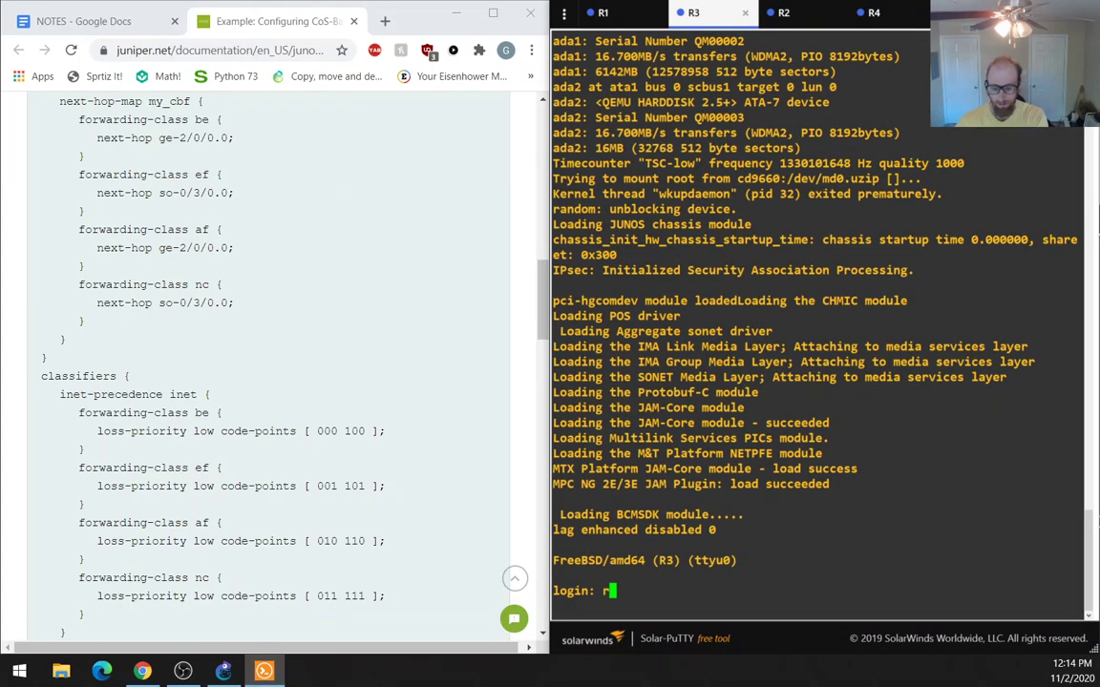
key("Return")
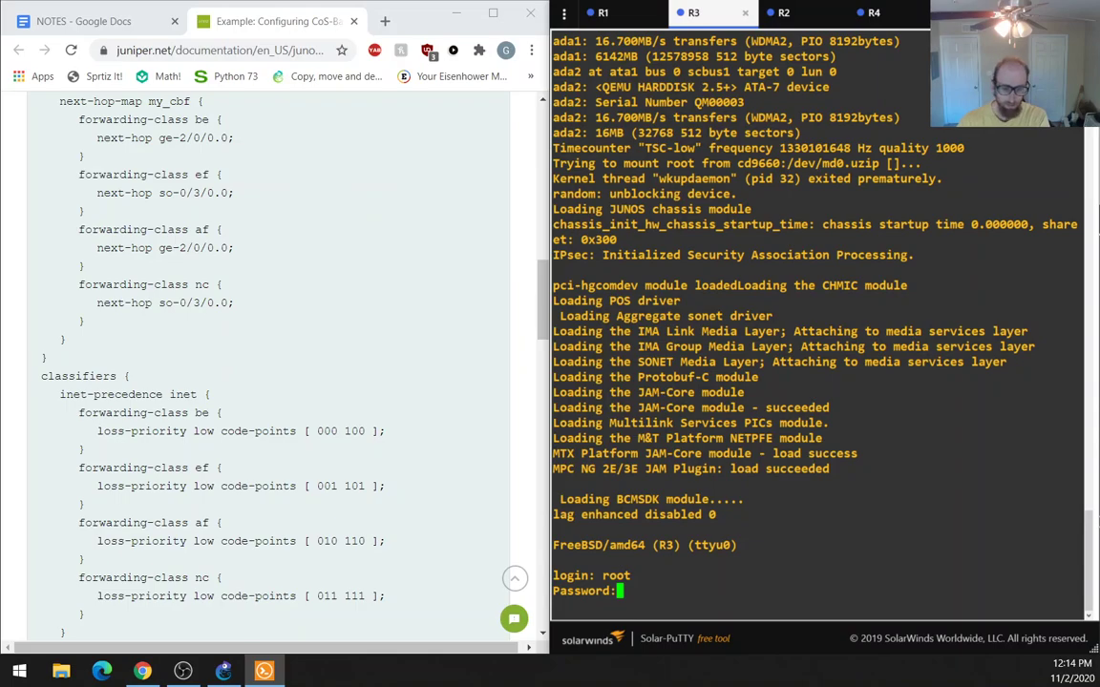
key("Return")
type("cli")
key("Return")
- Enter private configuration mode on R3 and list its configuration as set commands
type("conf")
key("Tab")
type("pri")
key("Tab")
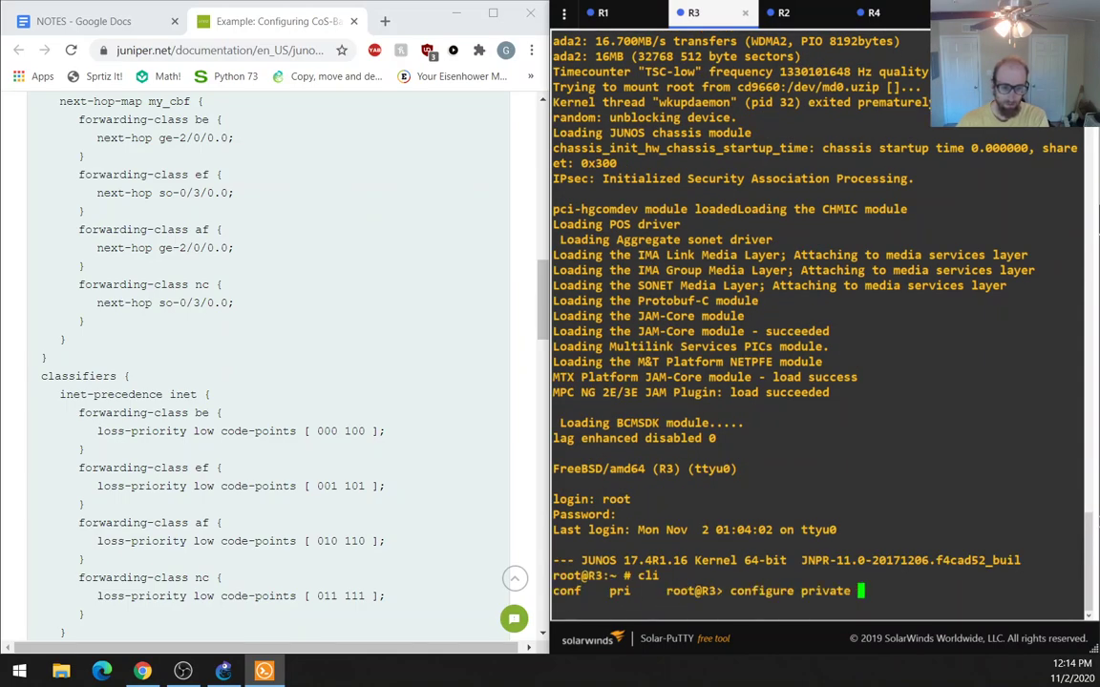
key("Return")
type("show | display set ")
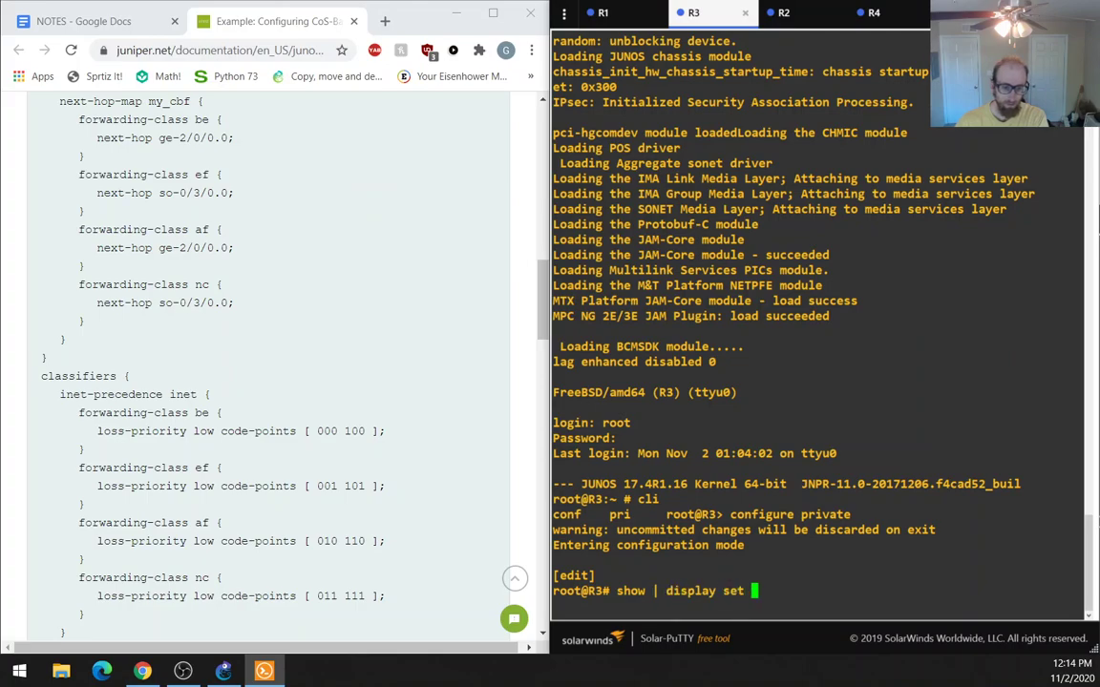
type("| no-more")
key("Return")
- Delete R3's whole configuration, paste back the four base set lines, and commit and-quit
type("delete")
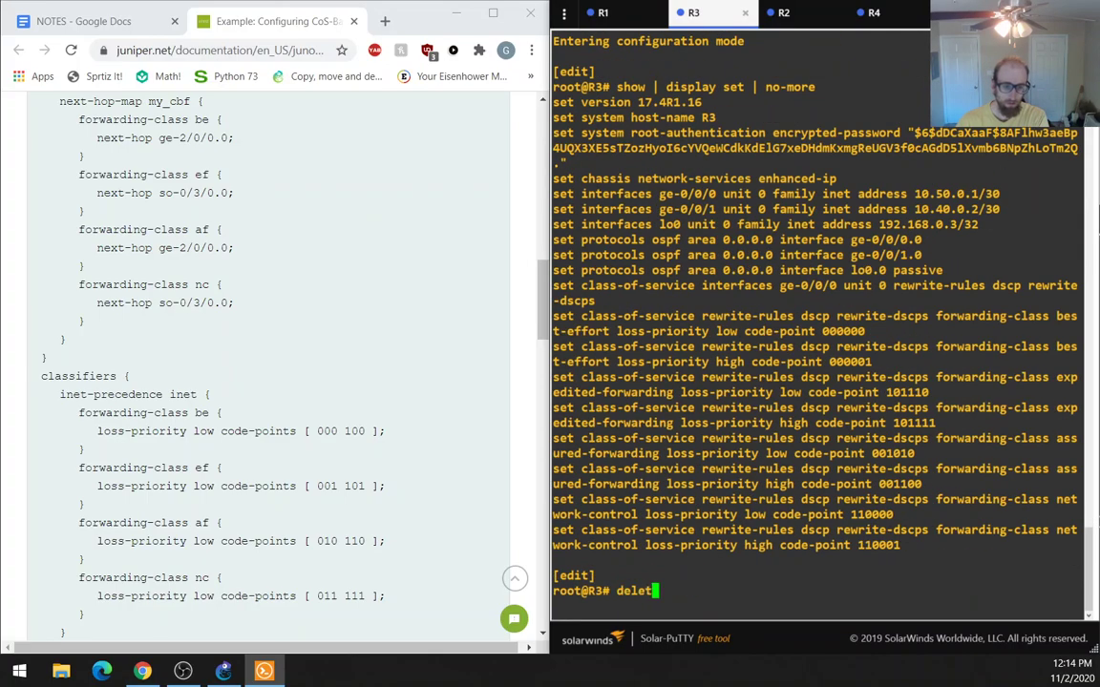
key("Return")
type("yes")
key("Return")
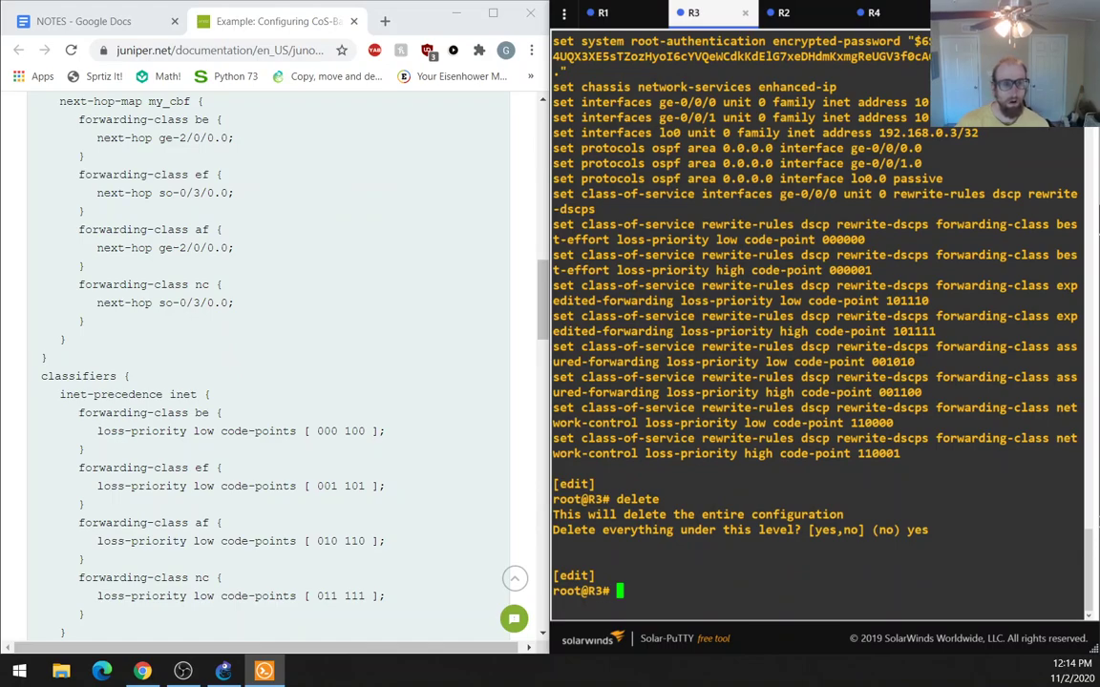
scroll(819, 324, "up", 6)
left_click_drag(837, 363, 554, 285)
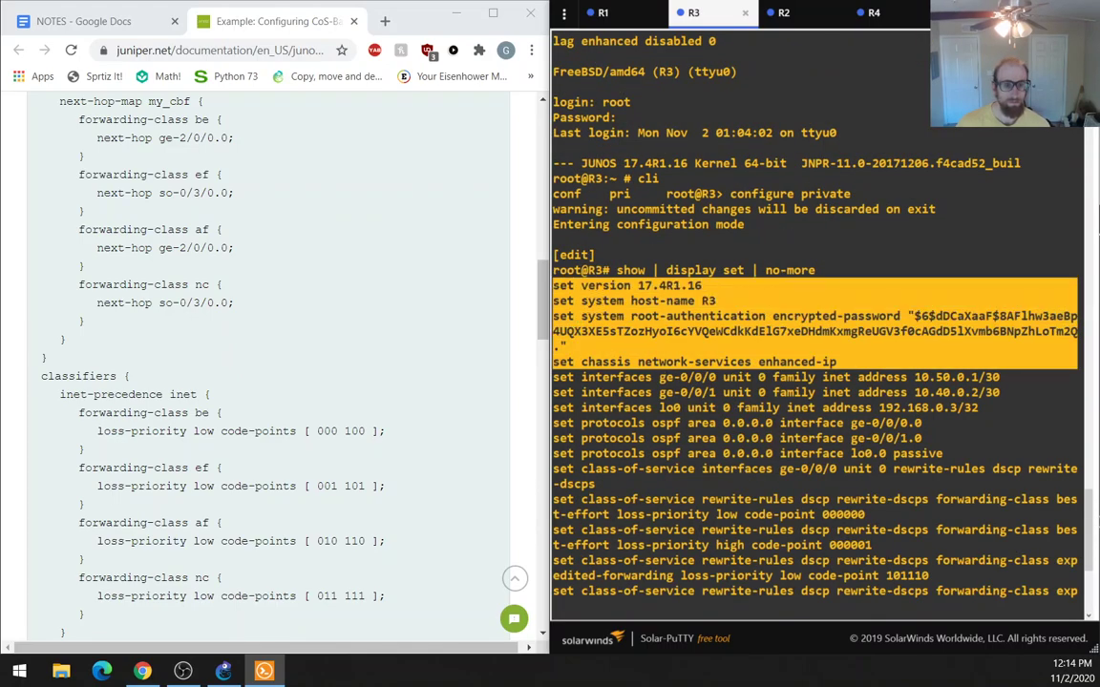
right_click(554, 286)
type("commit and-quit")
key("Return")
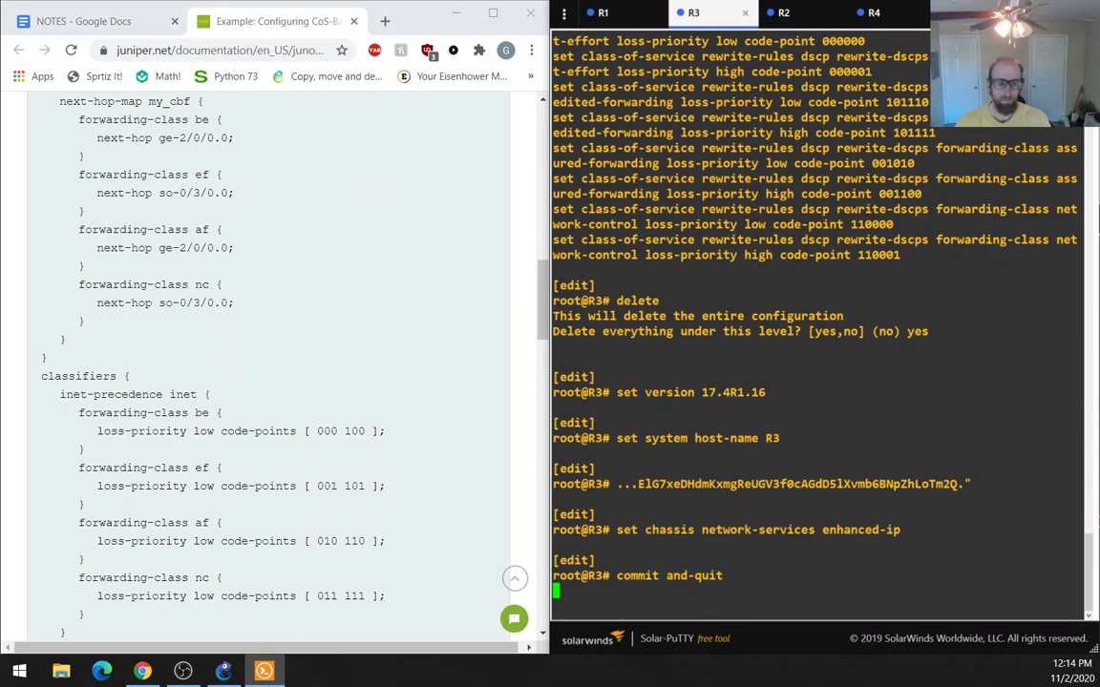
- Log into R2's console as root and start the Junos CLI
left_click(806, 7)
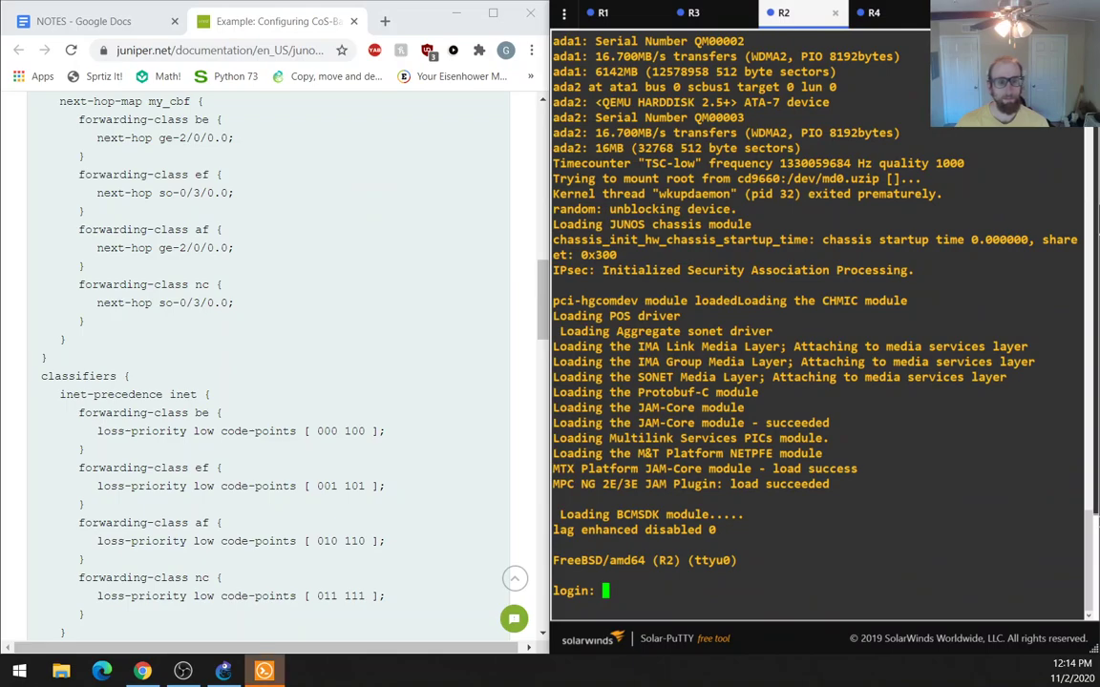
type("root")
key("Return")
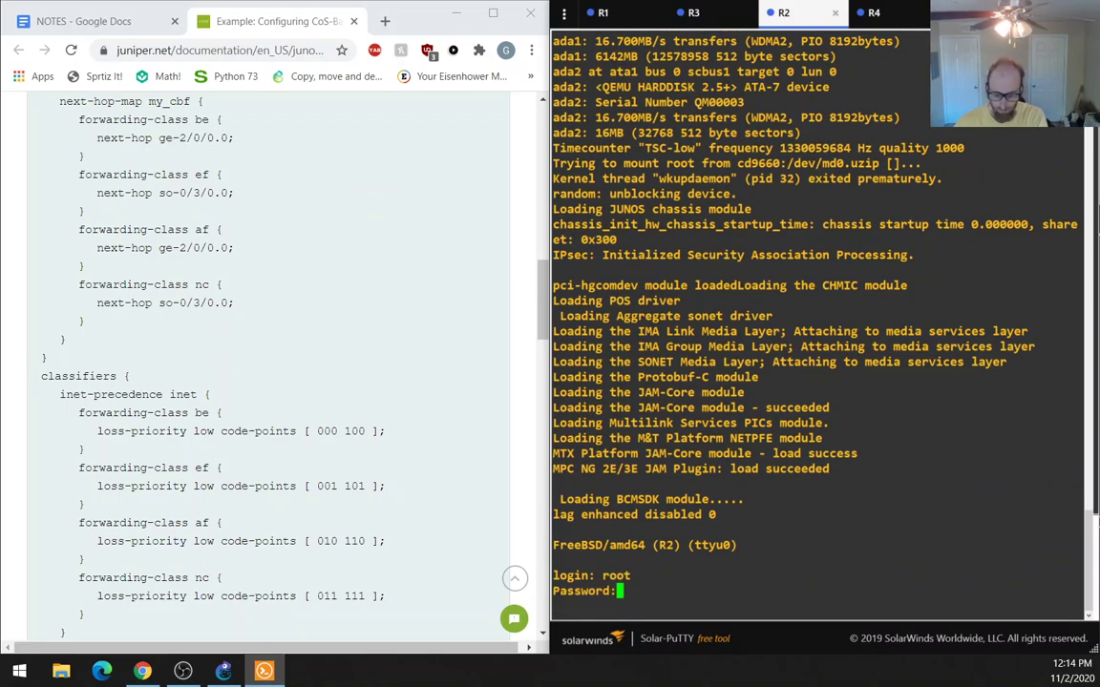
key("Return")
type("cli")
key("Return")
- List R2's configuration as set commands, then enter private mode and delete everything
type("show configuration | display s")
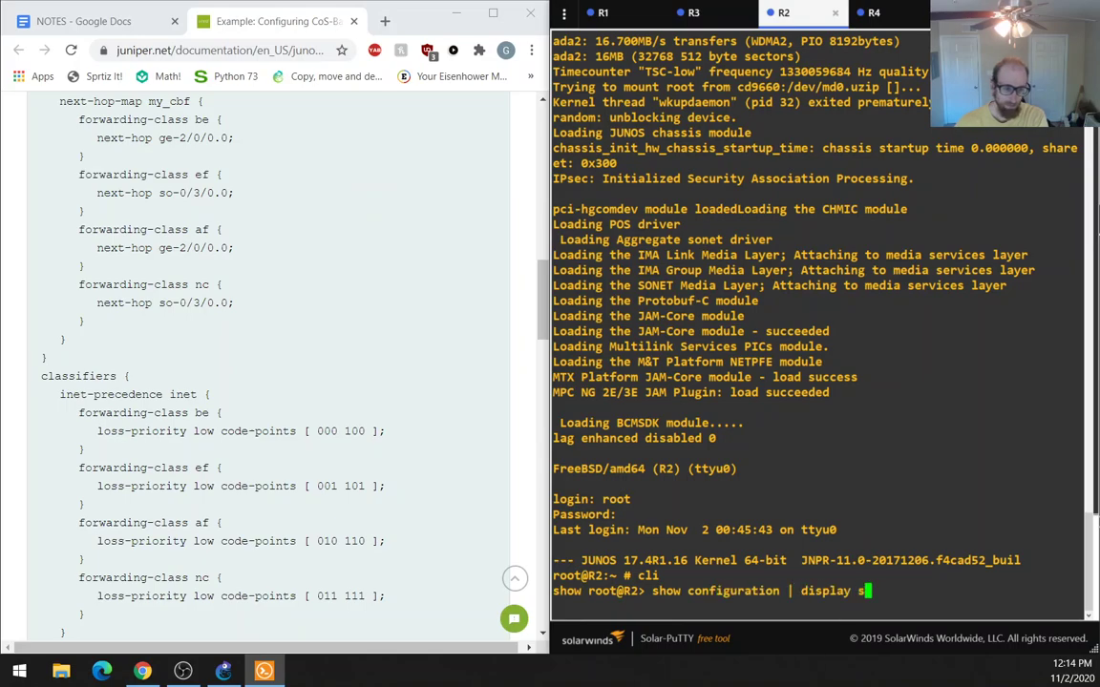
type("et | no-more")
key("Return")
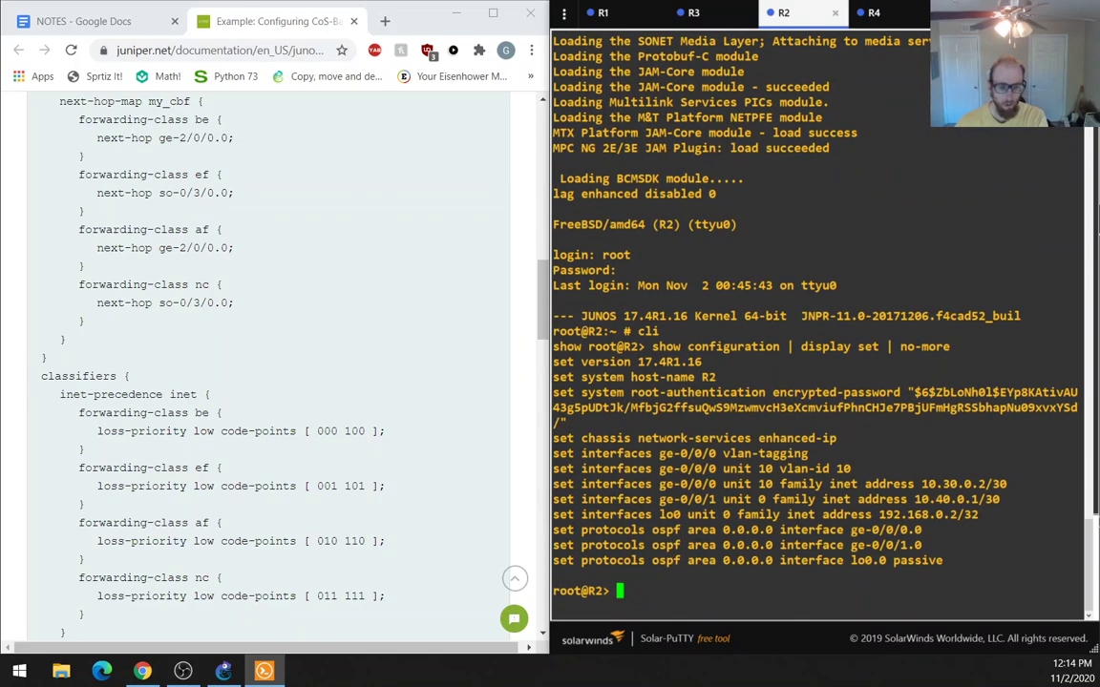
type("configure private")
key("Return")
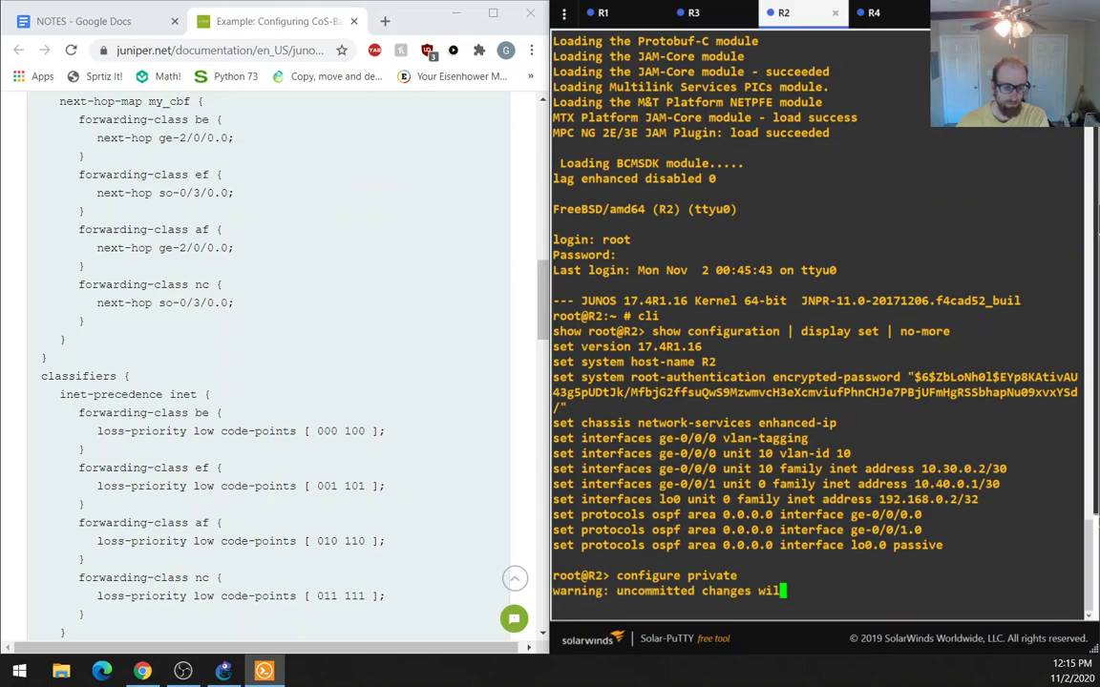
type("delete")
key("Return")
type("yes,no] (no")
key("Return")
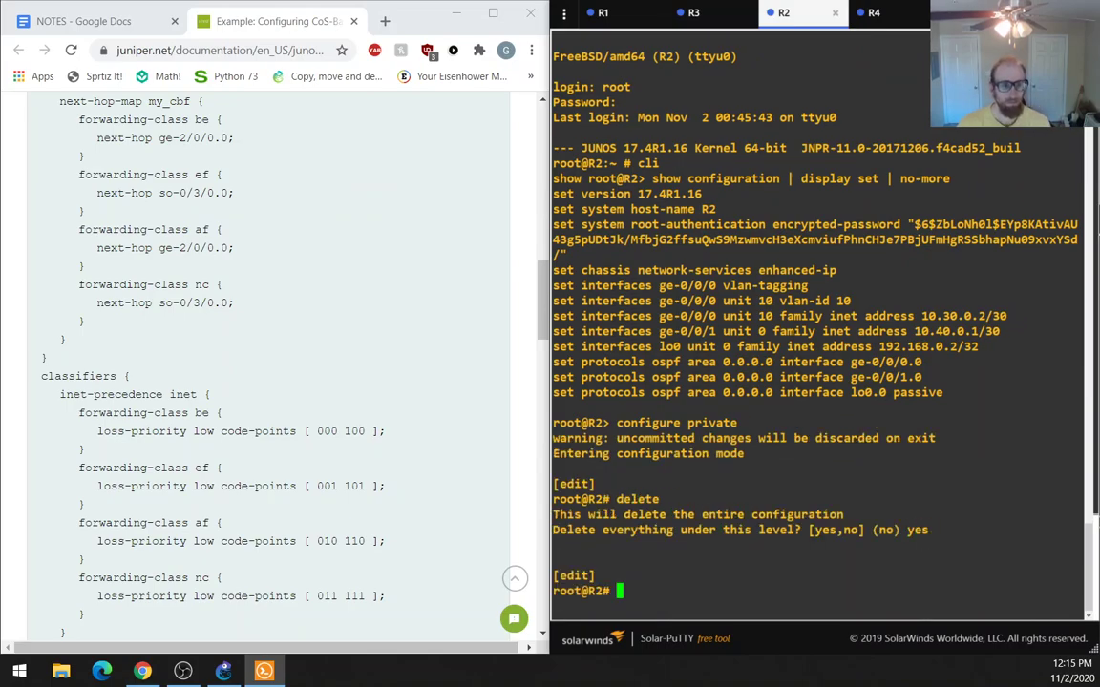
- Paste R2's four base set lines, commit and-quit, then bring up R4's console
left_click_drag(837, 270, 552, 179)
key("shift+Insert")
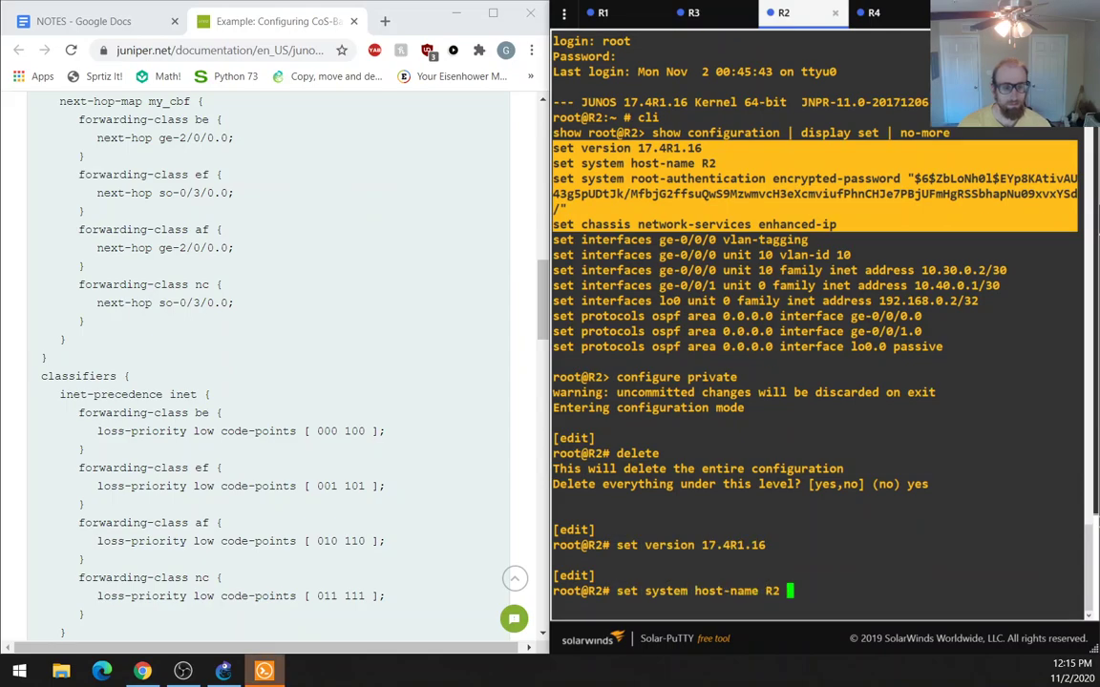
type("commit and-quit")
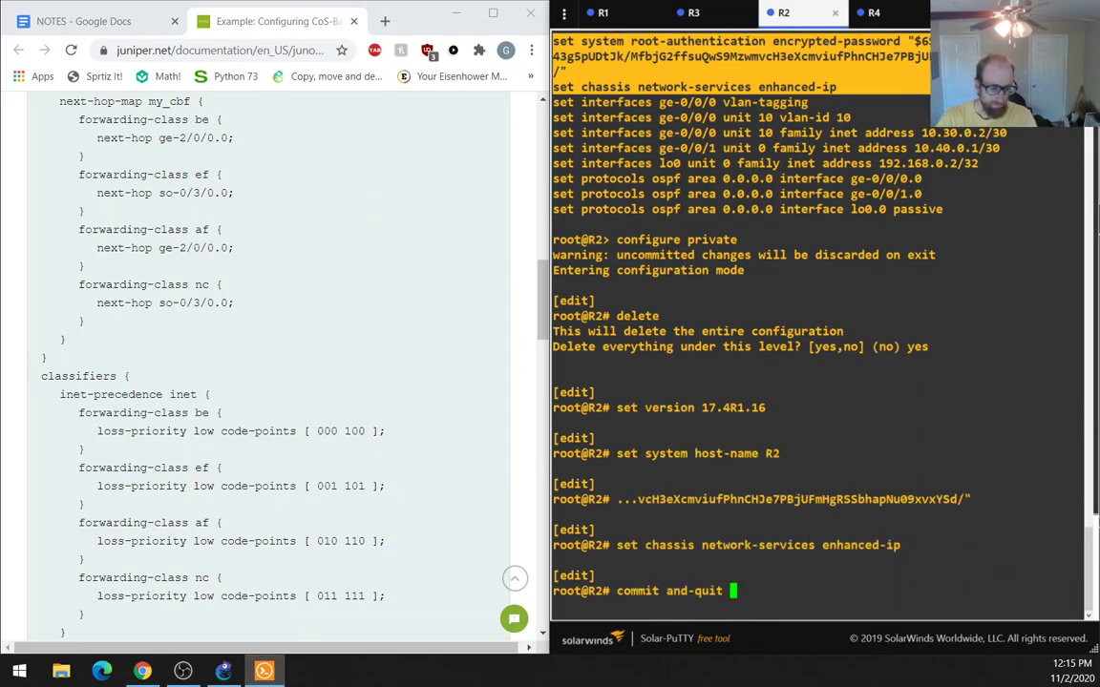
key("Return")
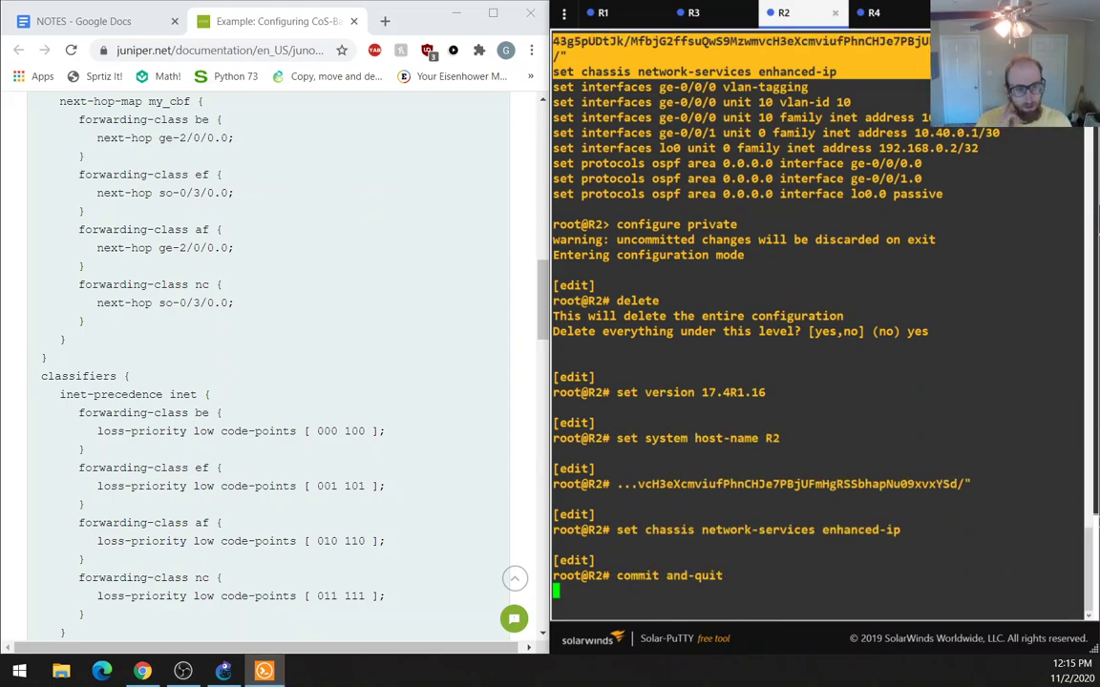
left_click(874, 12)
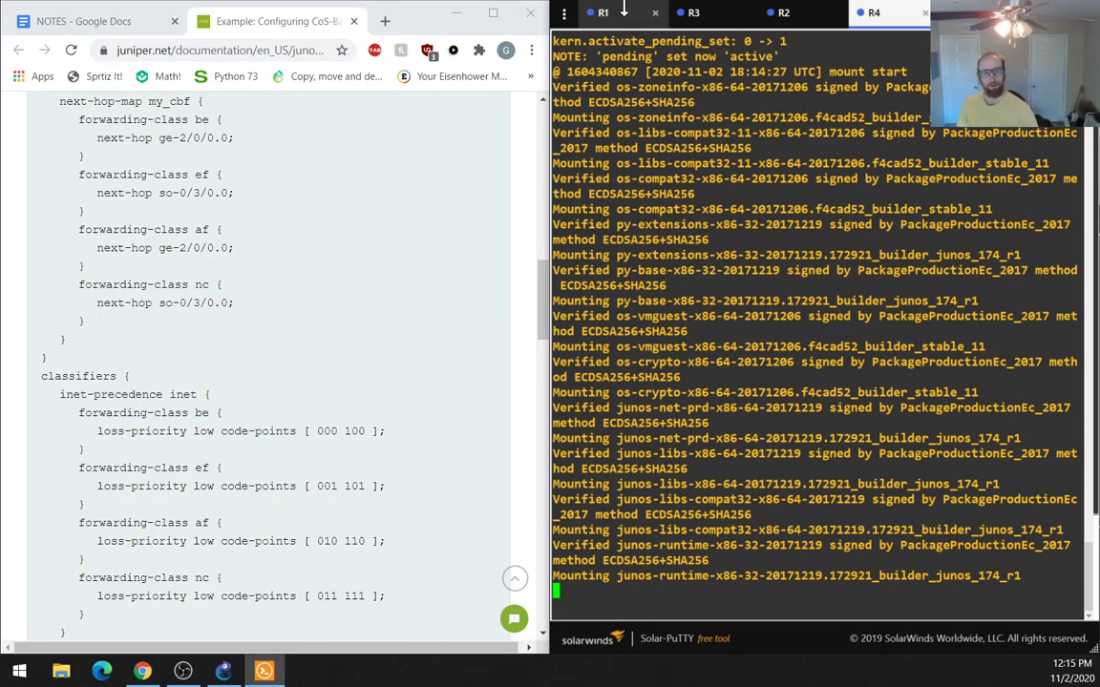
- Return to R1, enter private configuration mode, and dock the terminal on the left half
left_click(602, 12)
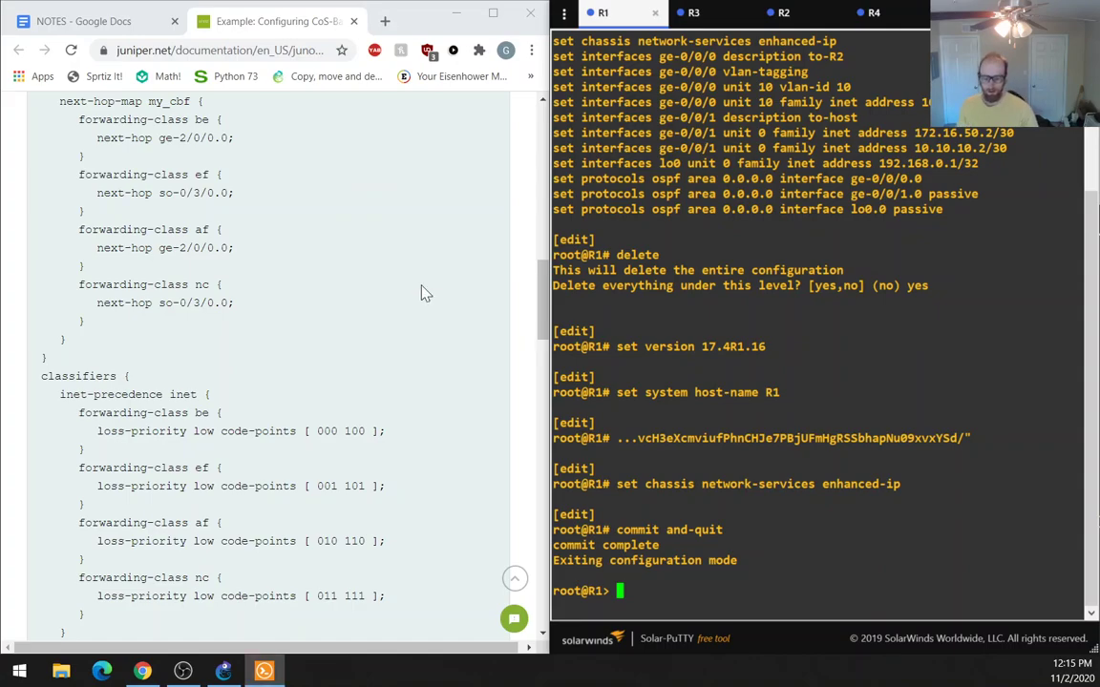
type("configure private")
key("Return")
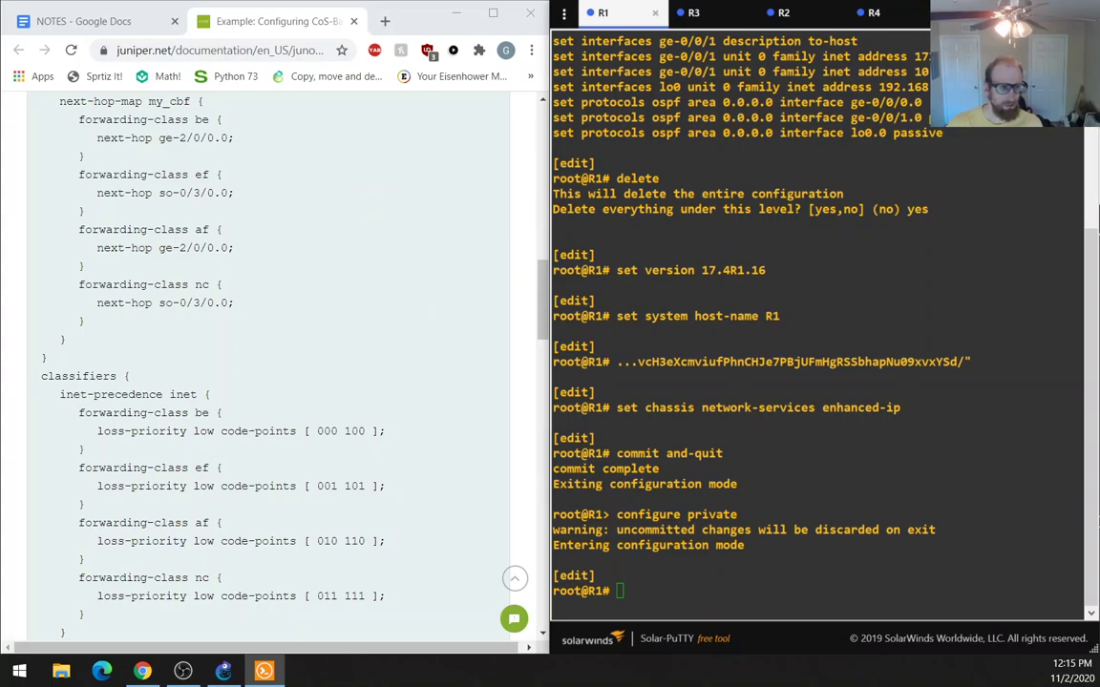
double_click(911, 12)
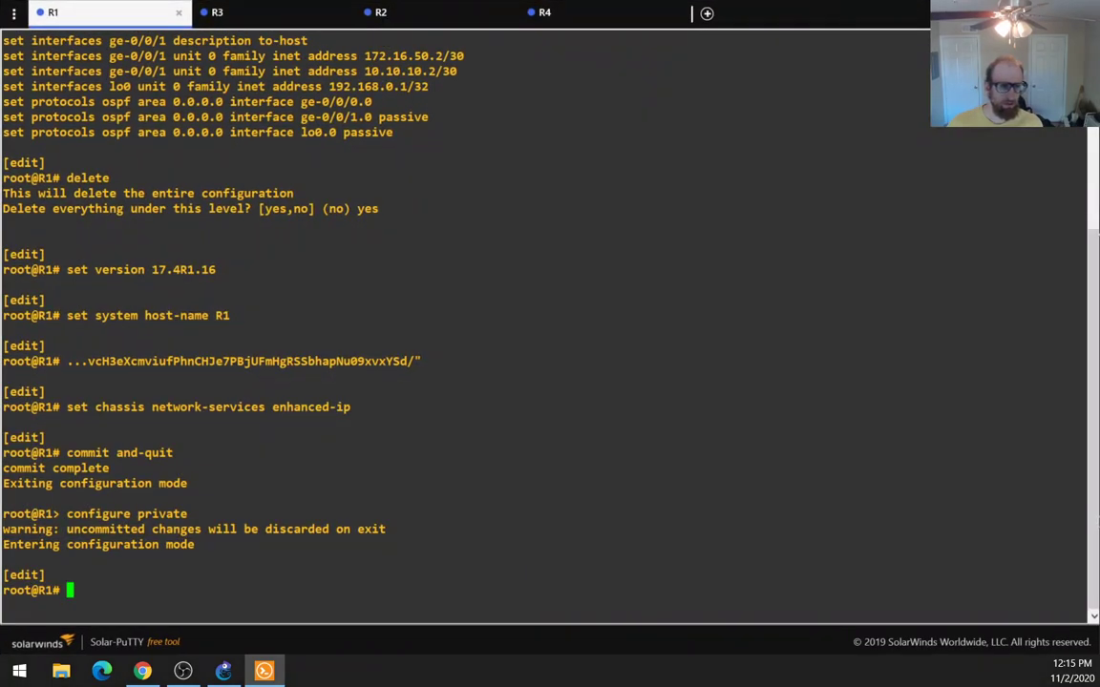
key("super+Down")
key("super+Left")
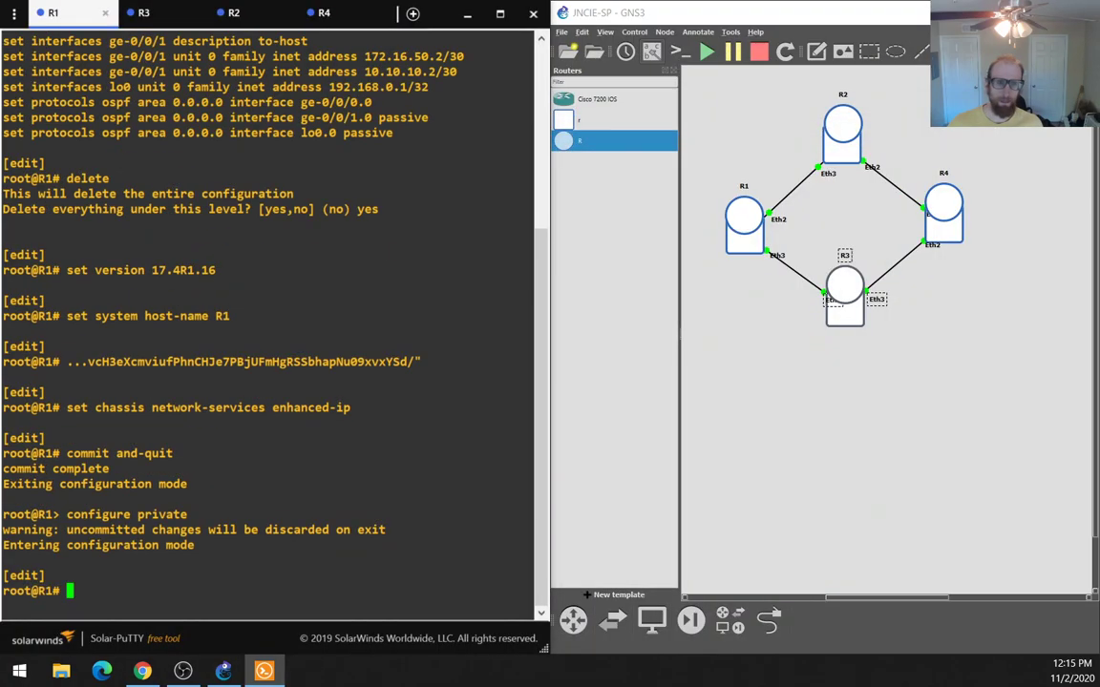
- Describe ge-0/0/0 unit 0 as to-R2 and ge-0/0/1 unit 0 as to-R3
type("edit interfaces g")
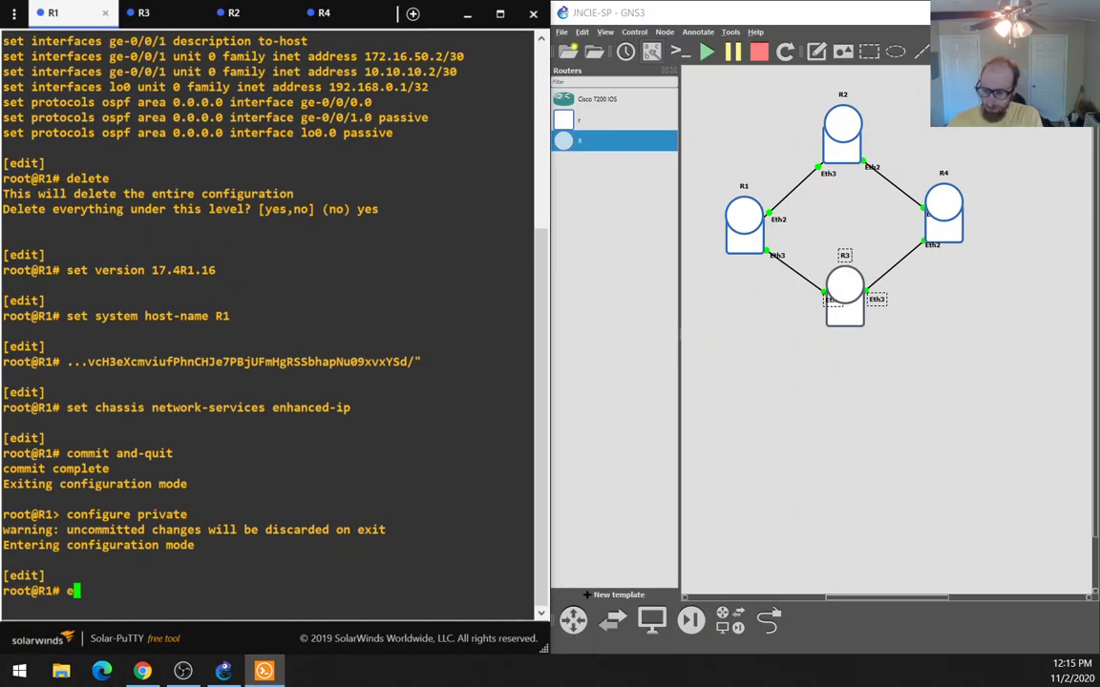
type("e-0/0/0.0")
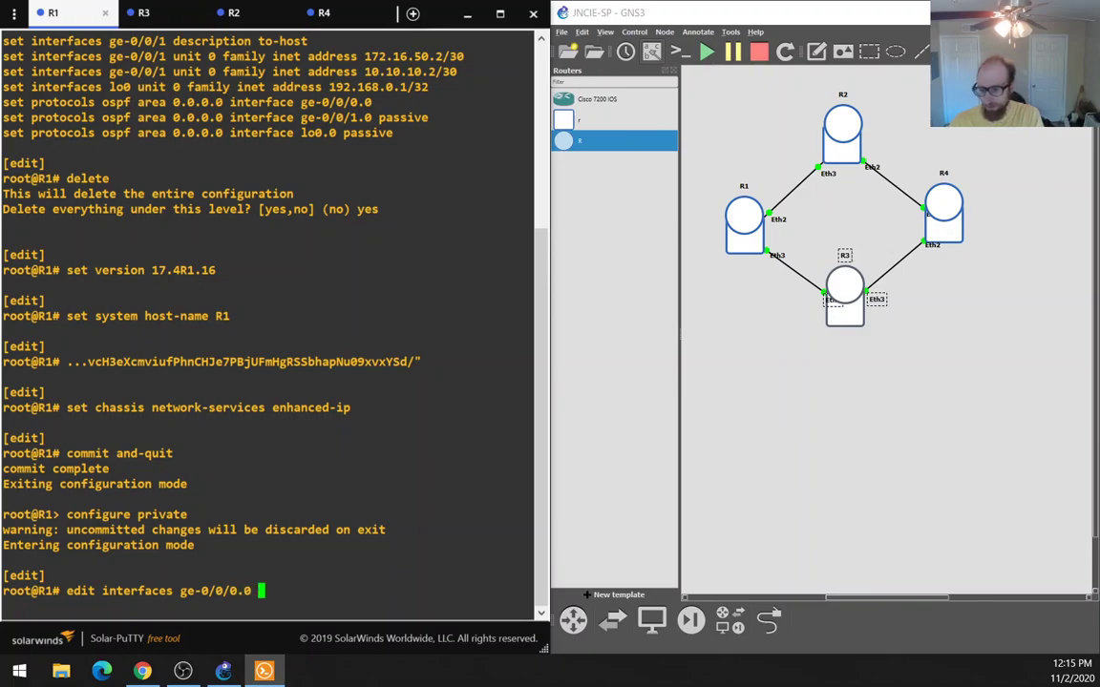
key("Return")
type("set description to")
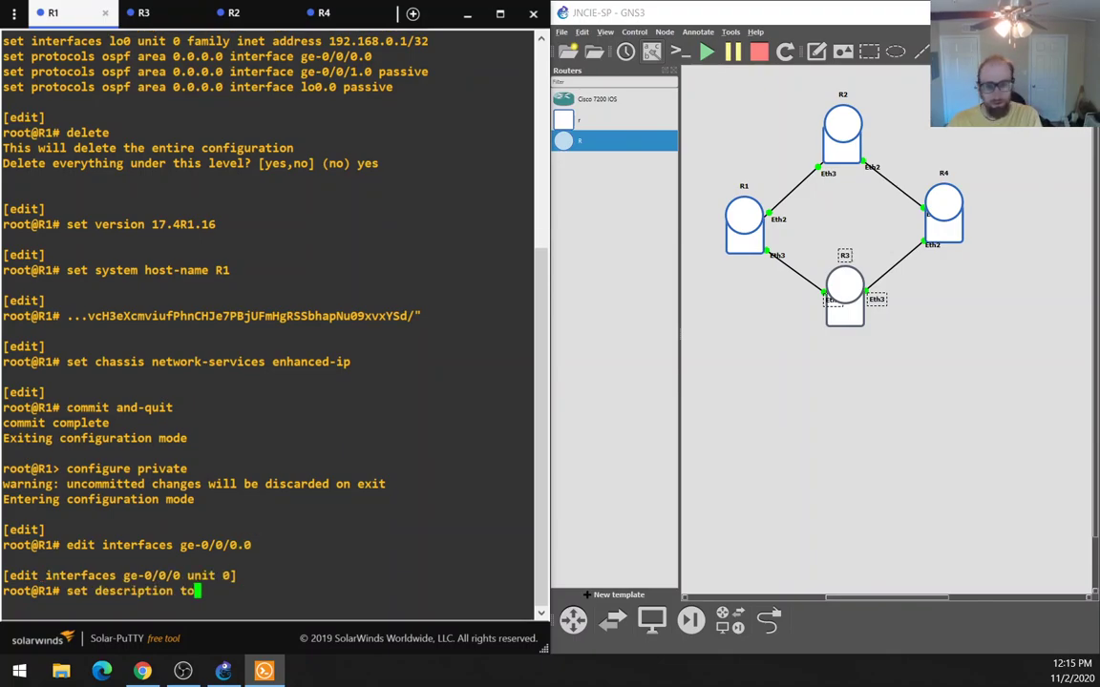
type("-R2")
key("Return")
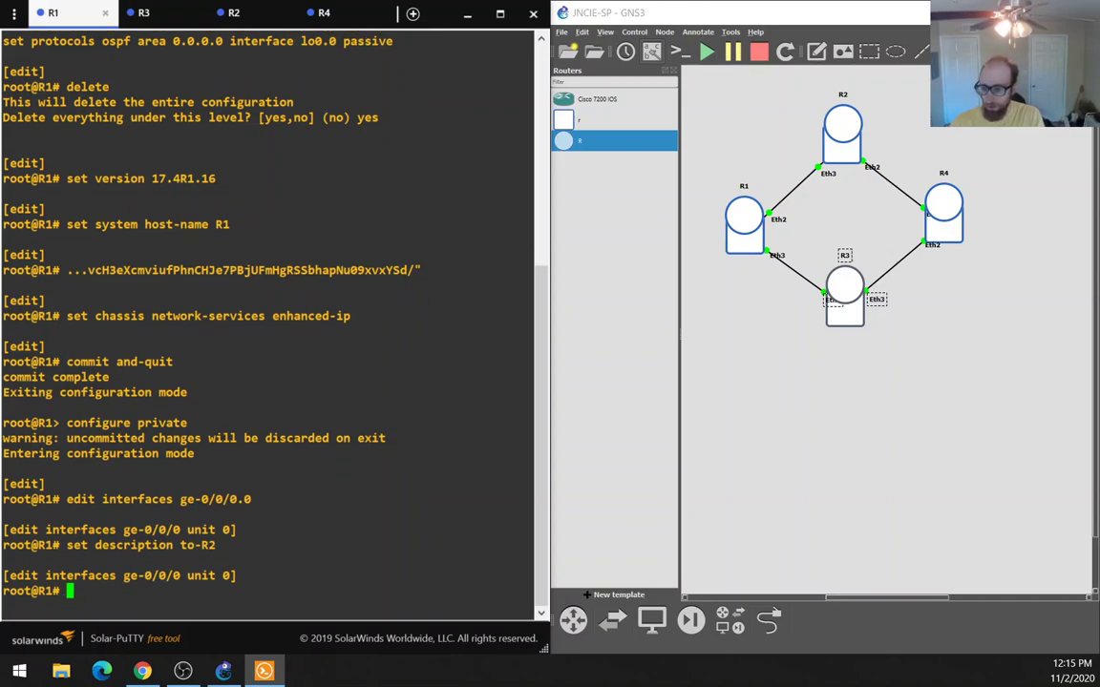
type("top edit interfaces ge-0/0/1.0")
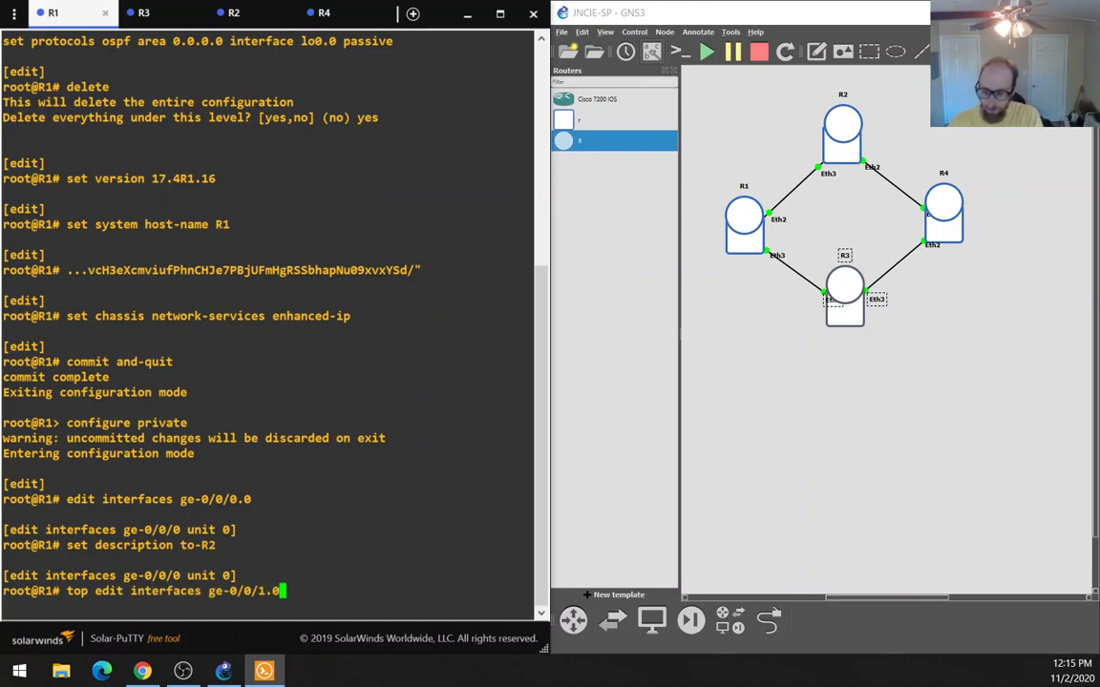
key("Return")
type("set description to-R3")
key("Return")
- Go back to the configuration top and review pending changes with show | compare
type("top")
key("Return")
type("show | compare")
key("Return")
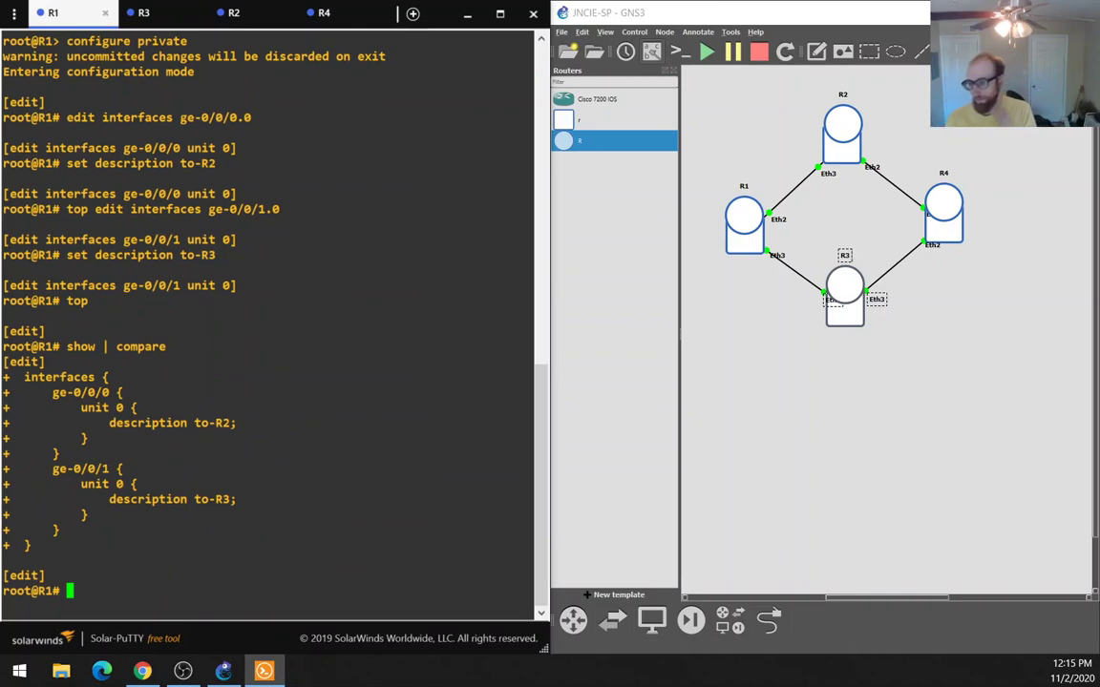
- Assign 10.0.1.1/30 to ge-0/0/0.0 and 10.0.2.1/30 to ge-0/0/1.0, then review the changes
type("set")
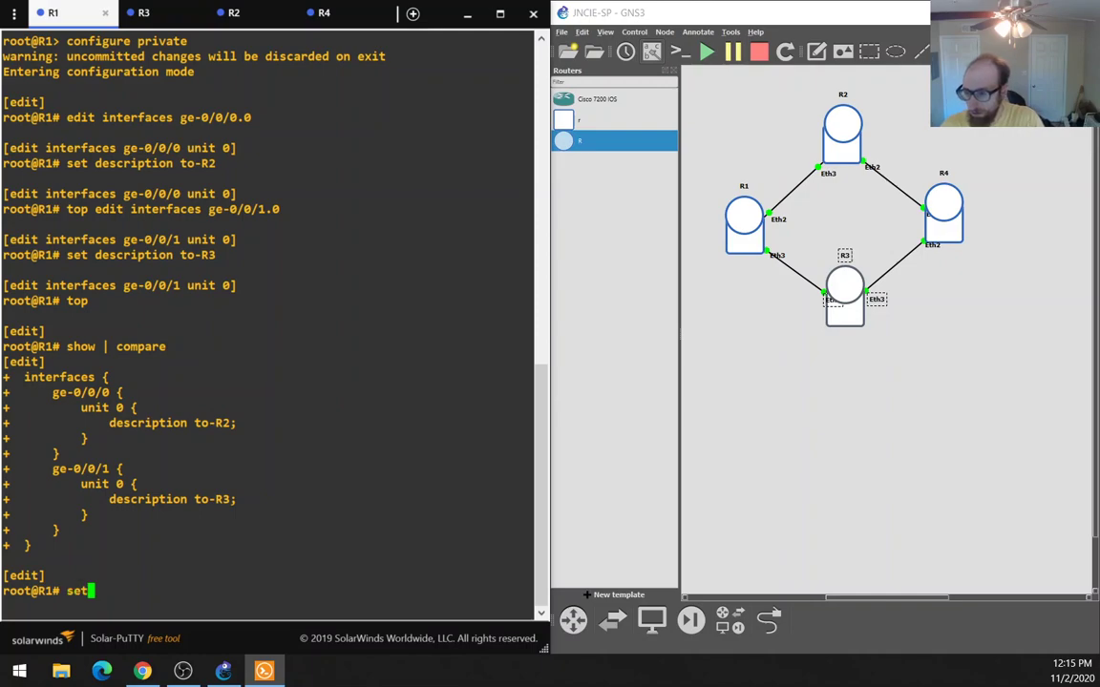
type(" interfaces ge-0/0/")
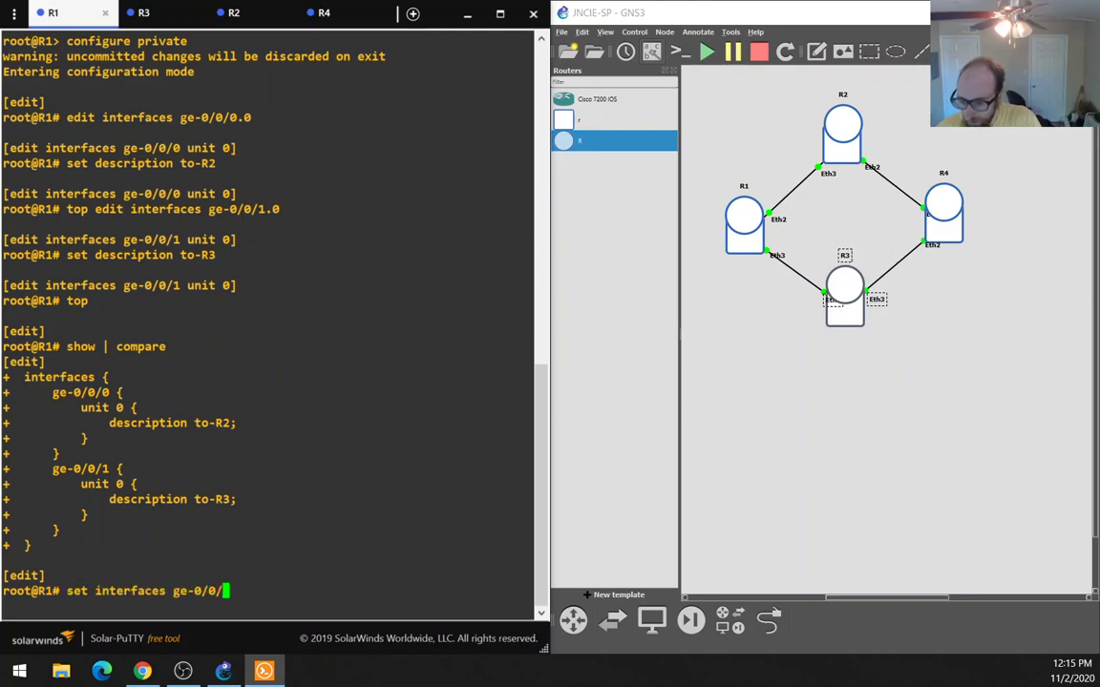
type("0.0 fam")
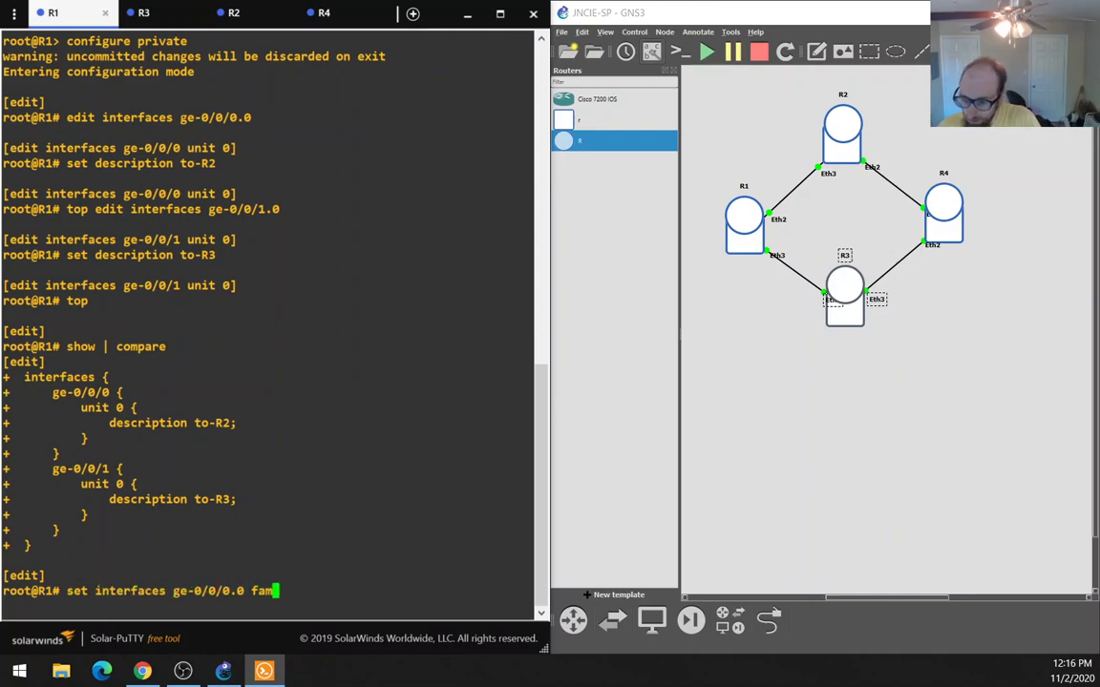
type("ily inet address")
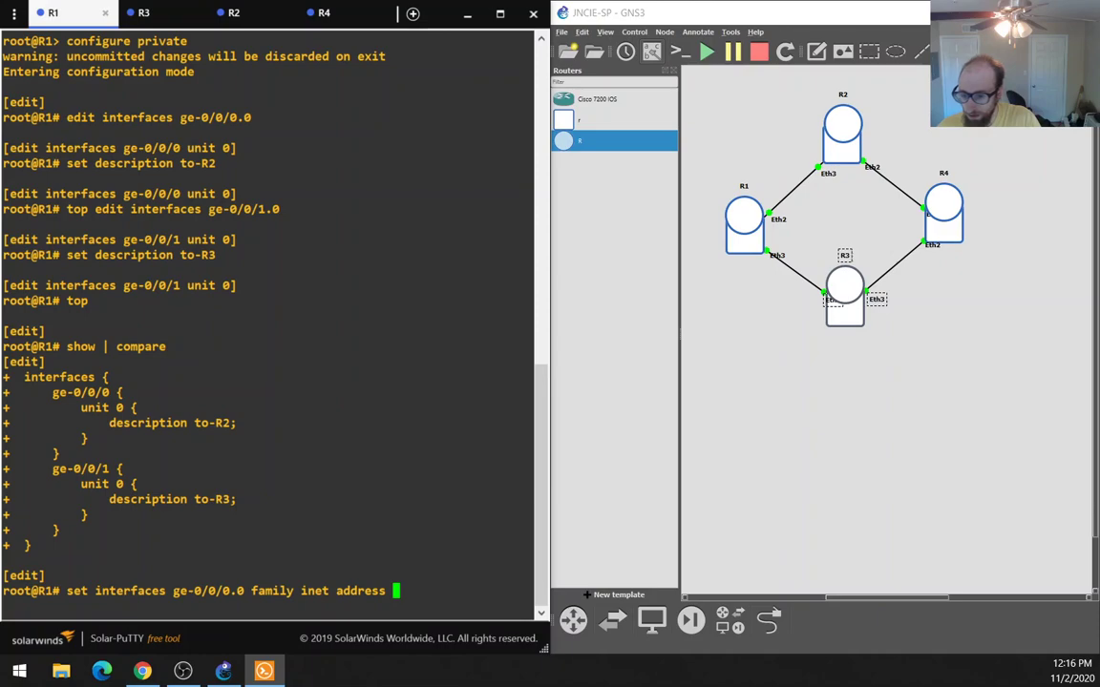
type("10.")
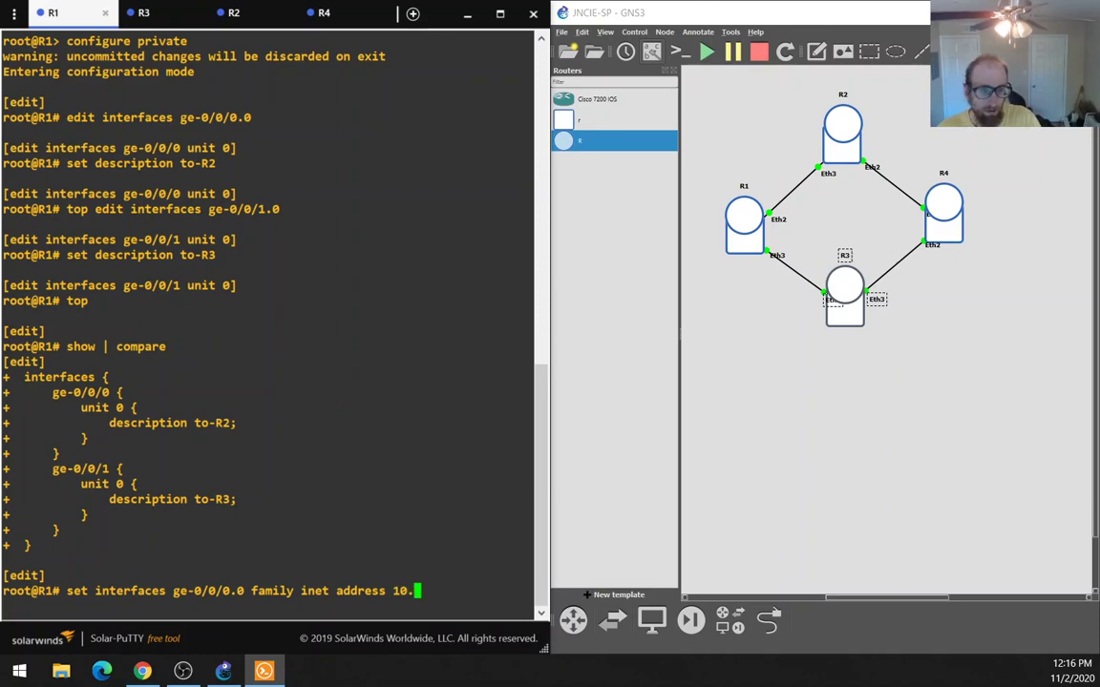
type("0.1.1/30")
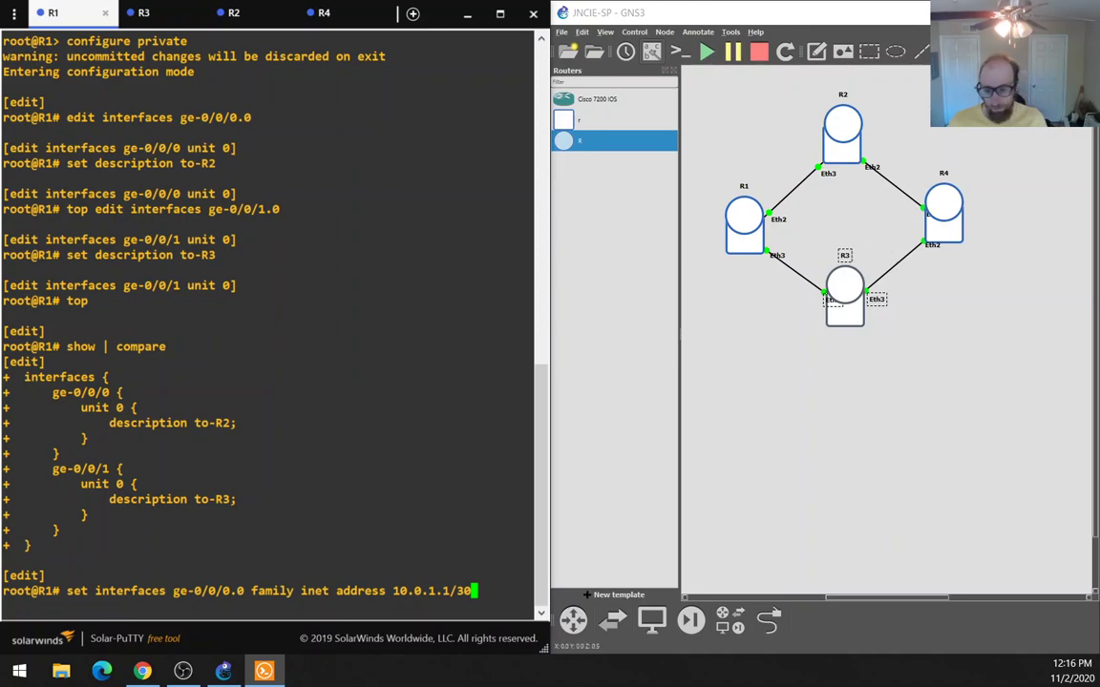
key("Return")
key("Up")
key("Left")
key("Left")
key("Left")
key("Left")
key("Left")
key("Left")
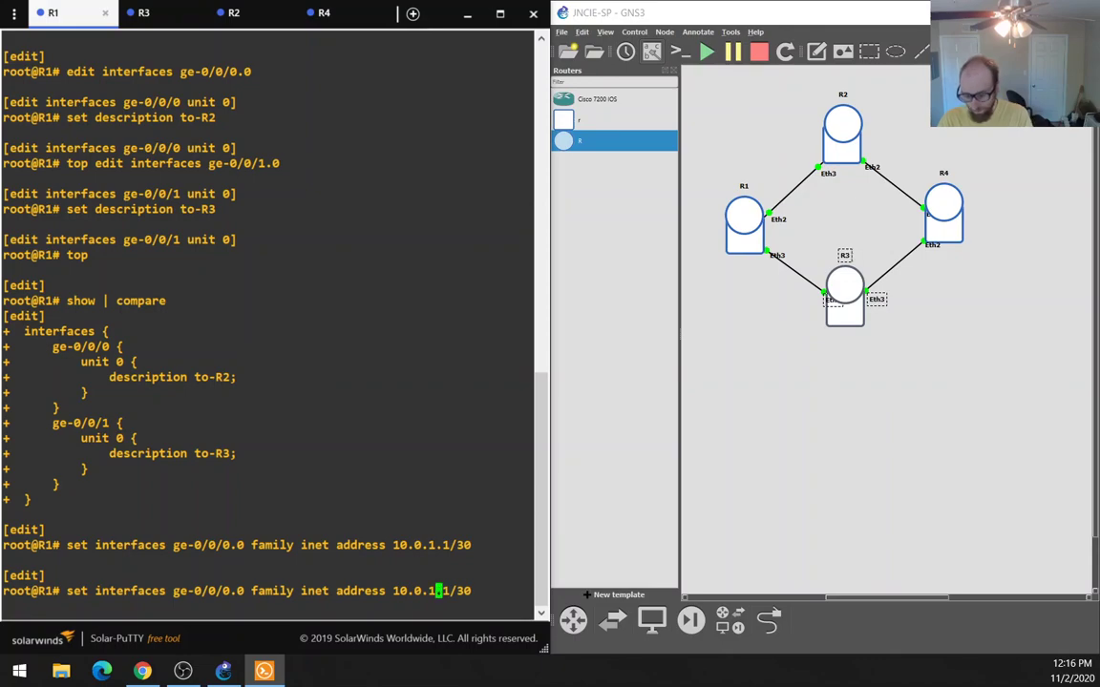
type("2")
key("Left")
key("Left")
key("Left")
key("Left")
key("Left")
key("Left")
key("Left")
key("Left")
key("Left")
key("Left")
key("Left")
key("Left")
key("Left")
key("Left")
key("Left")
key("Left")
key("Left")
key("Left")
key("Left")
key("Left")
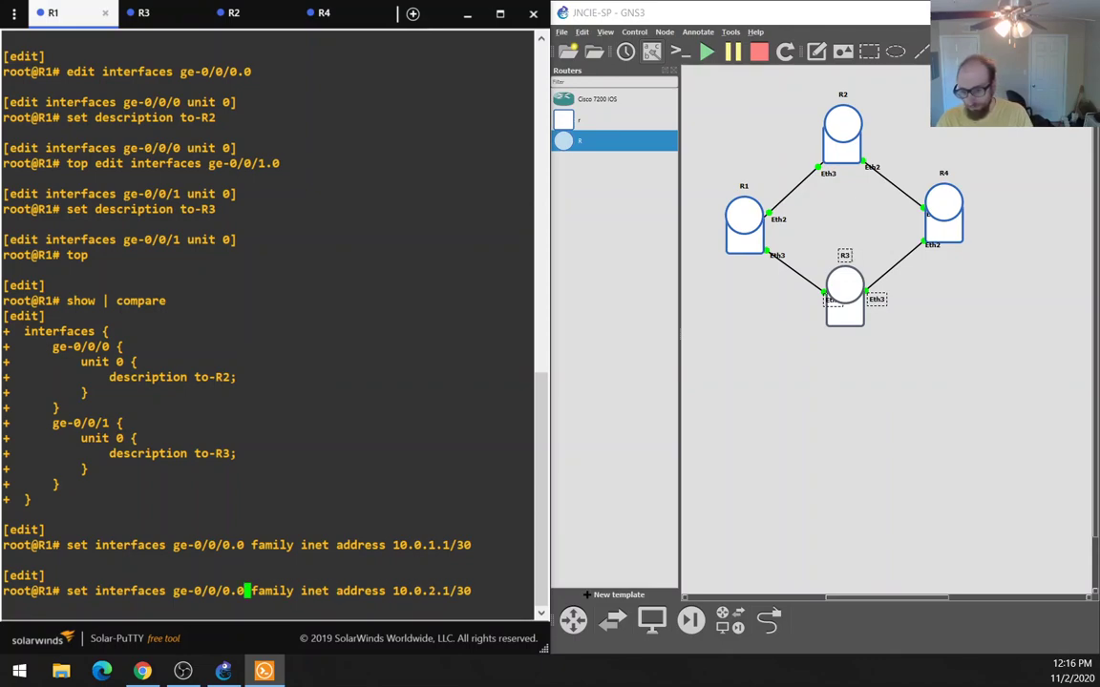
key("BackSpace")
type("1")
key("Return")
type("show | compare")
key("Return")
- Enable OSPF area 0.0.0.0 on all interfaces and commit and-quit
type("commit")
key("ctrl+u")
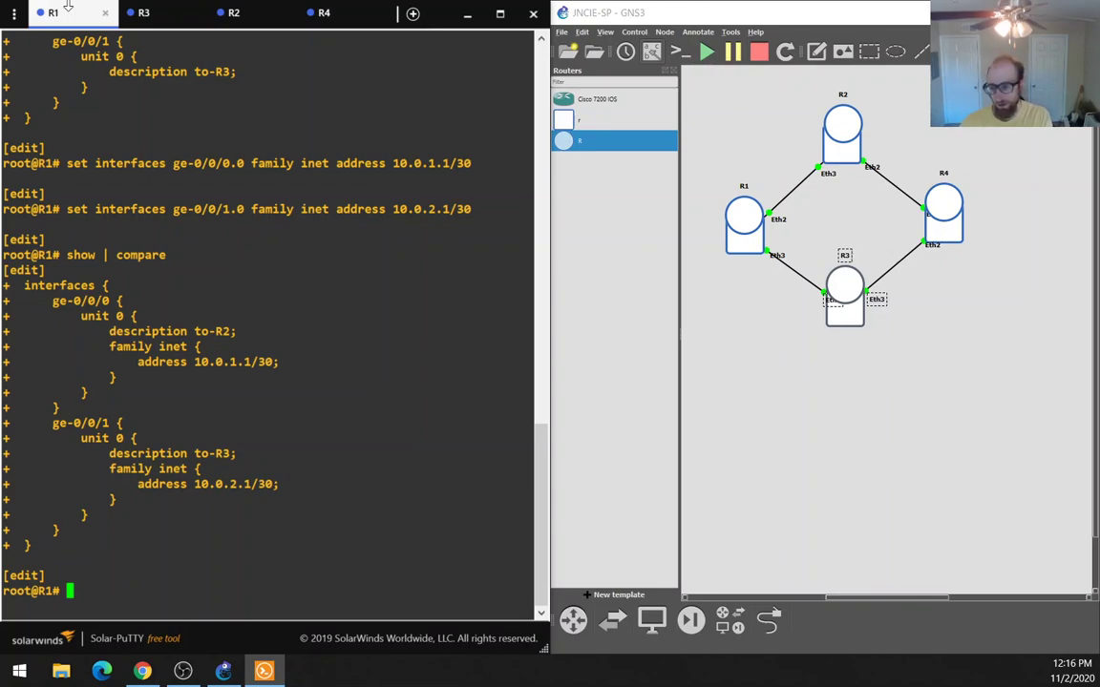
type("set protocols ")
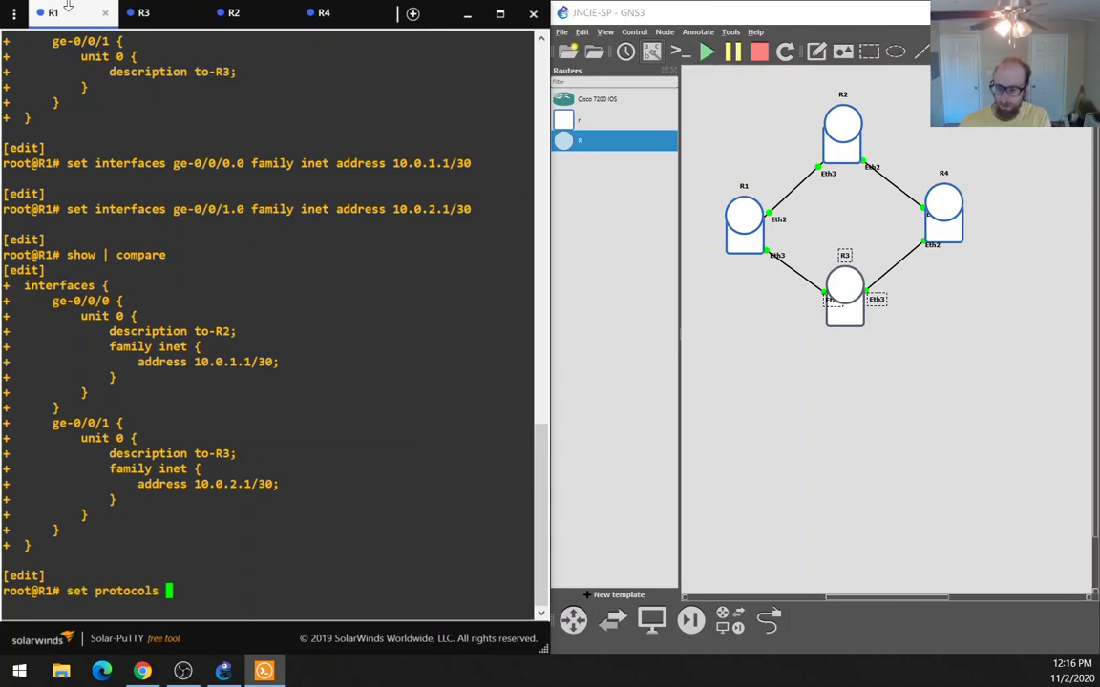
type("ospf area 0.")
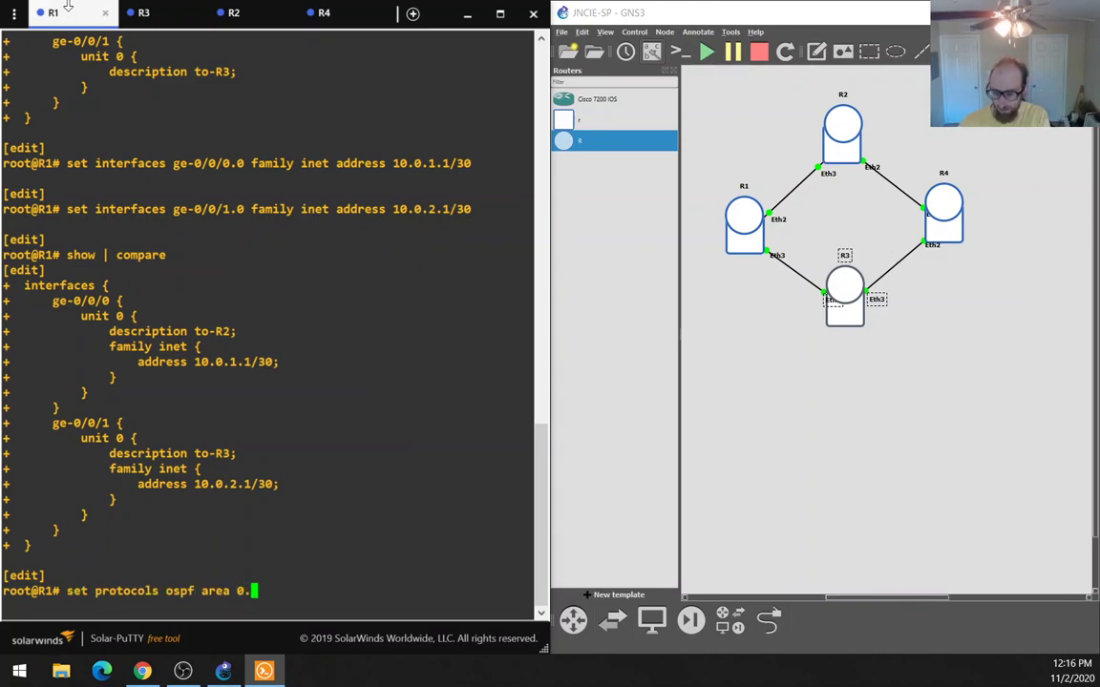
type("0.0.0 interface all")
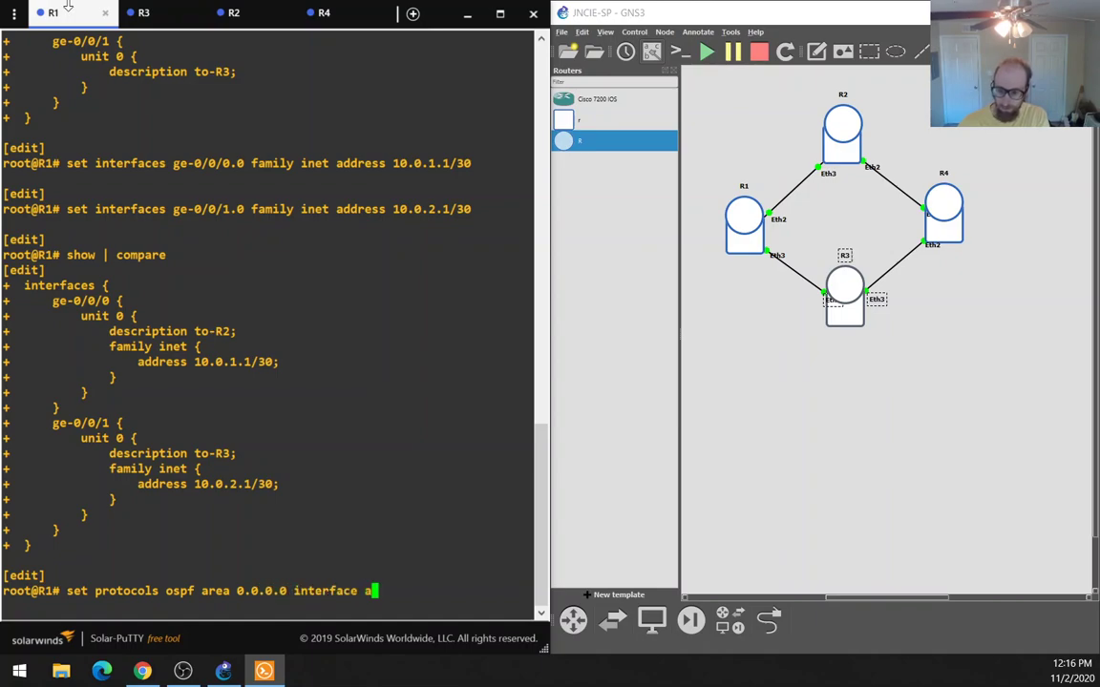
key("Return")
type("commit and-quit")
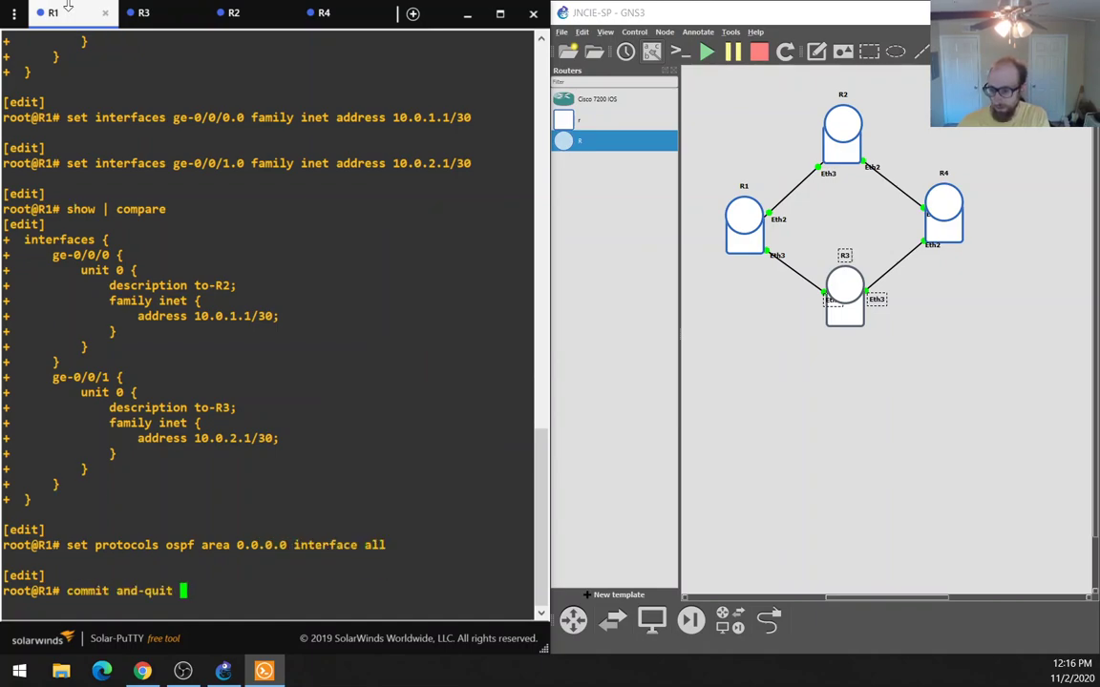
key("Return")
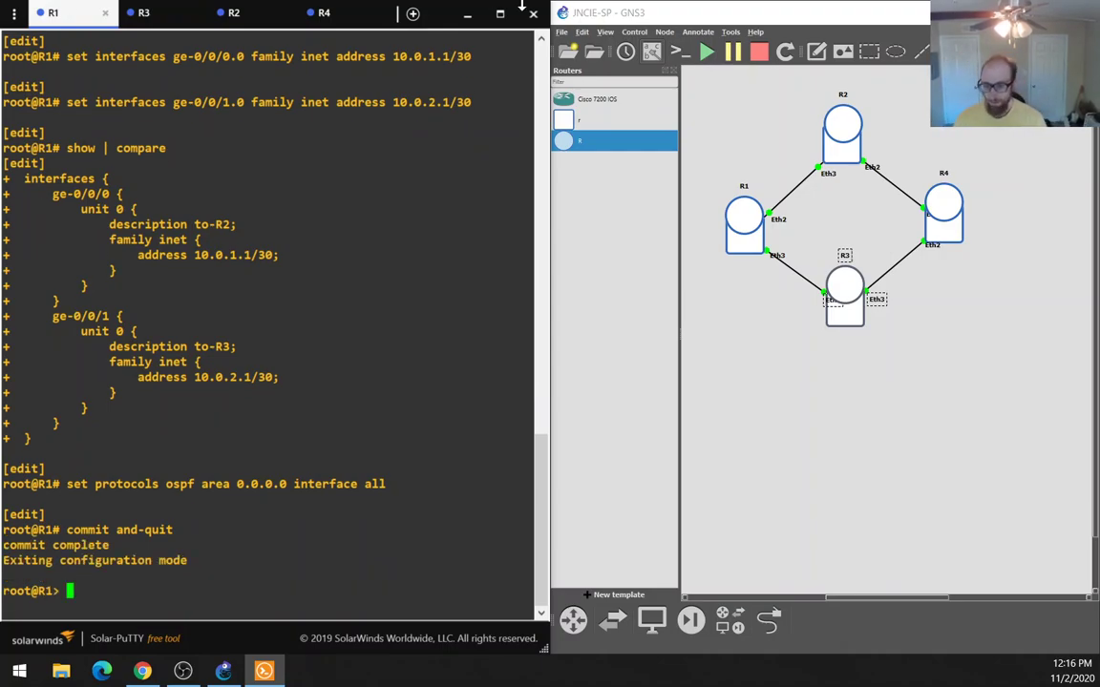
left_click(467, 15)
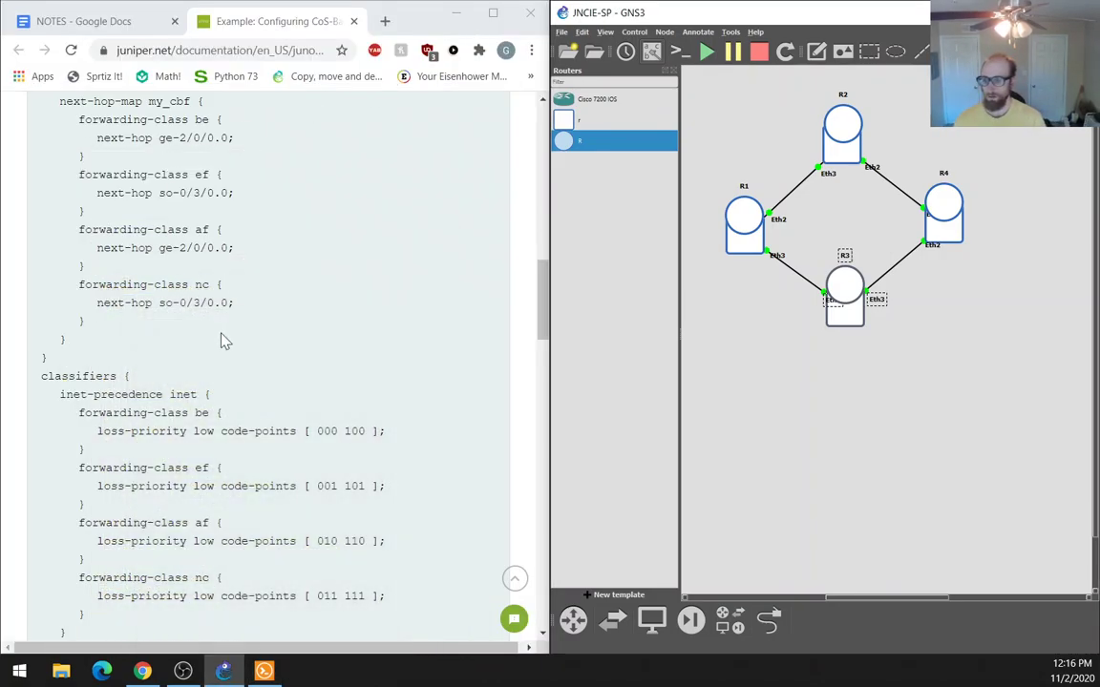
- Scroll through the CoS-based forwarding example's addressing and topology figure, then return to R1's terminal
scroll(222, 338, "down", 6)
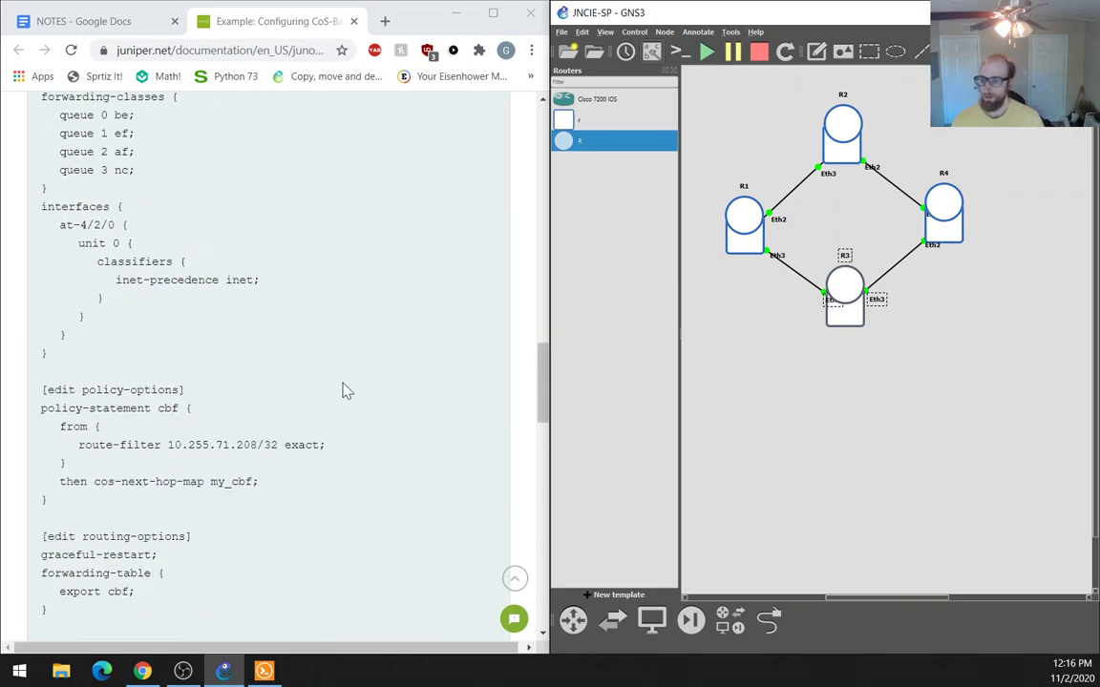
scroll(345, 382, "down", 2)
scroll(352, 376, "down", 8)
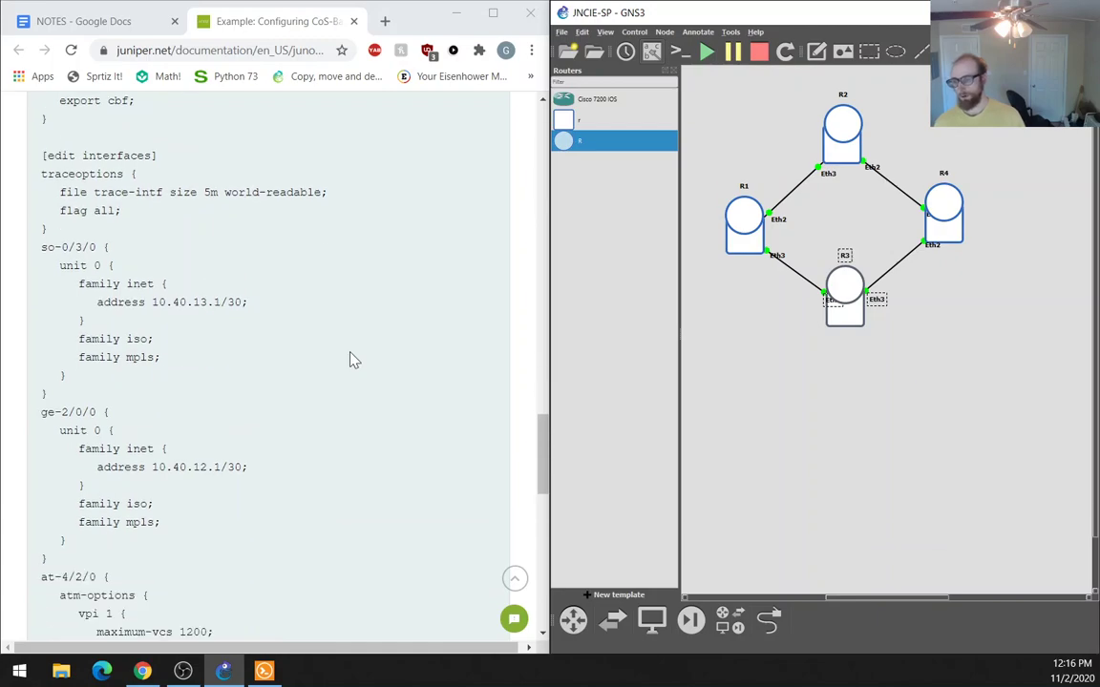
scroll(278, 377, "down", 7)
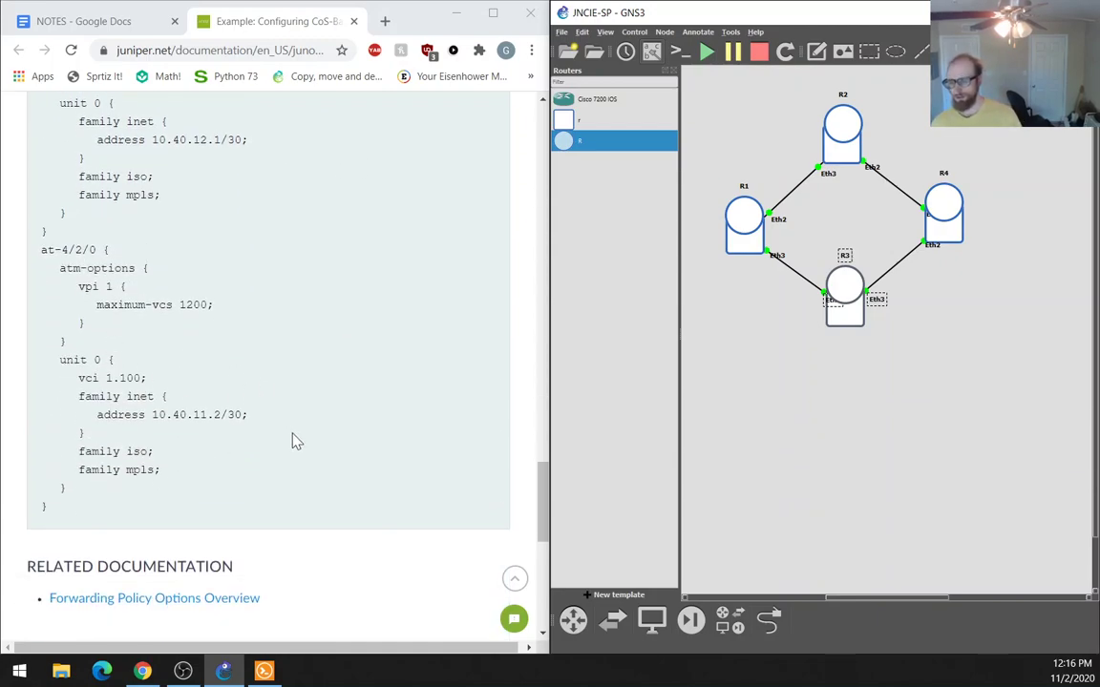
scroll(293, 442, "up", 20)
scroll(336, 410, "up", 3)
scroll(339, 412, "down", 3)
scroll(401, 420, "up", 2)
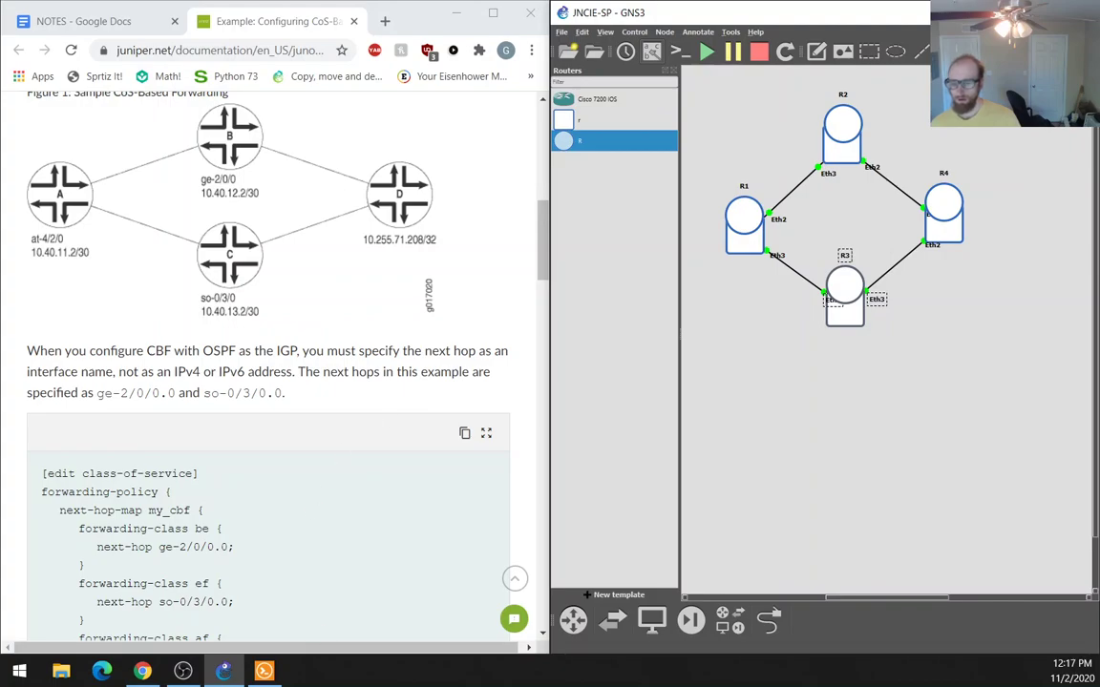
key("alt+Tab")
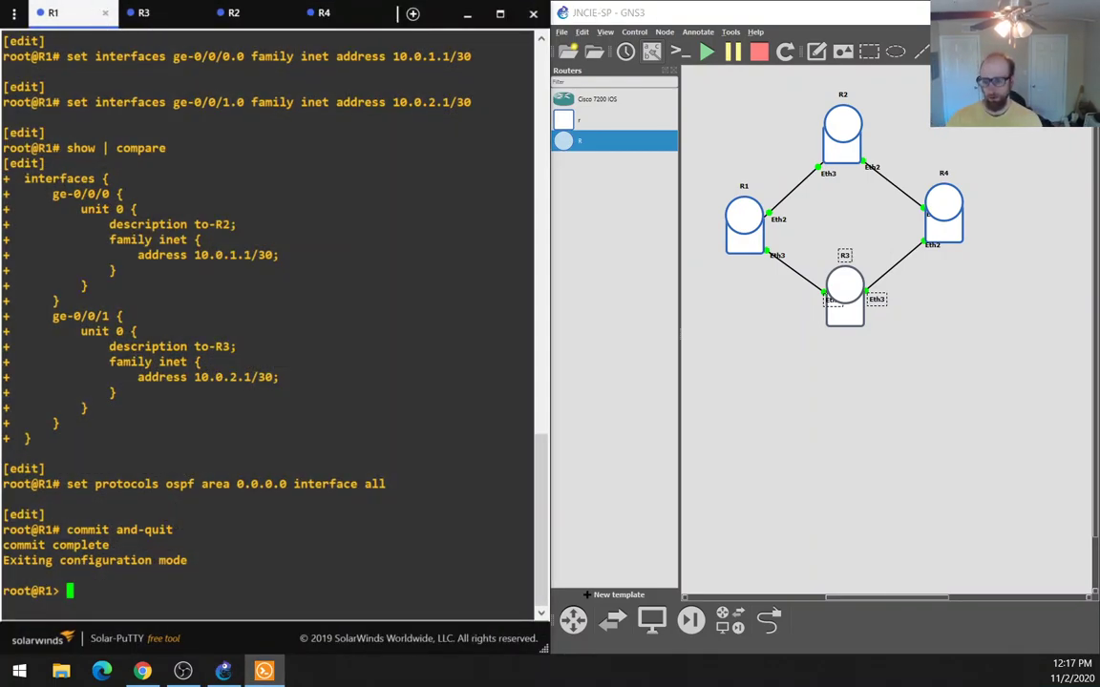
- Run show route protocol ospf on R1, then rerun it with | refresh 1
type("show route o")
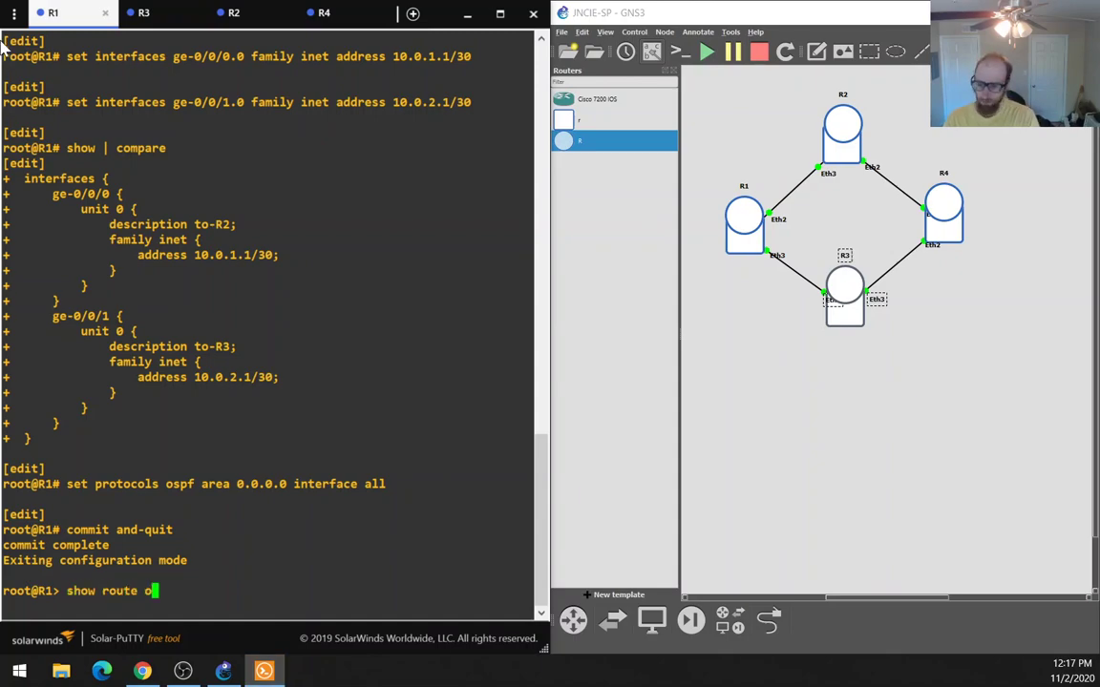
key("BackSpace")
type("protocol ospf")
key("Return")
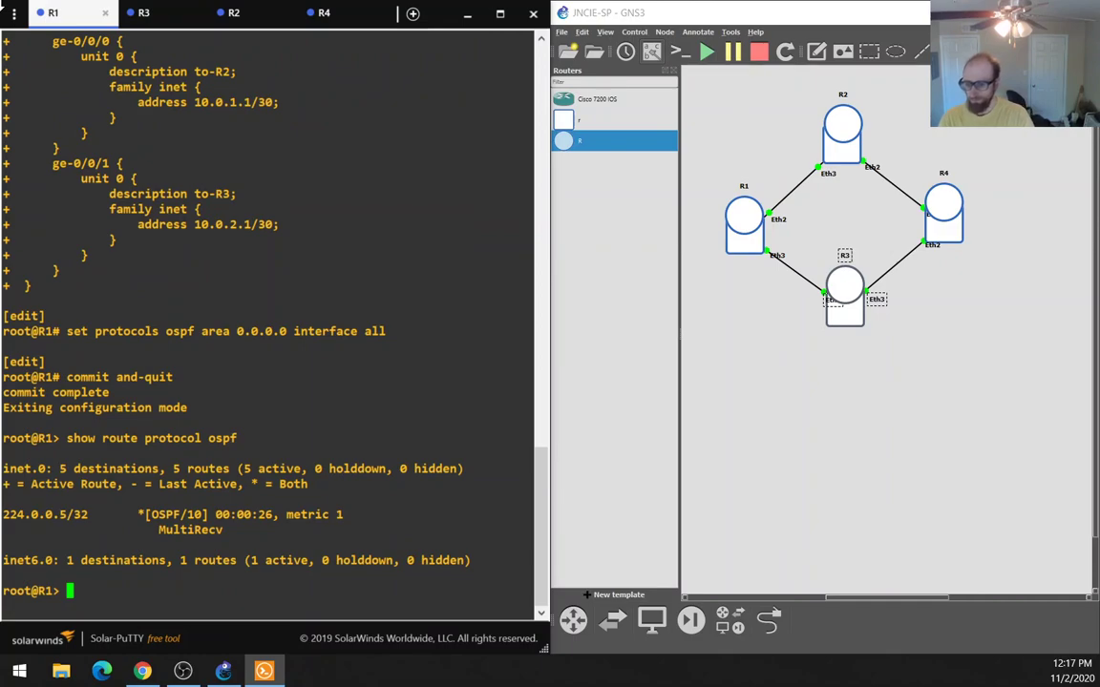
key("Up")
type("| refresh ")
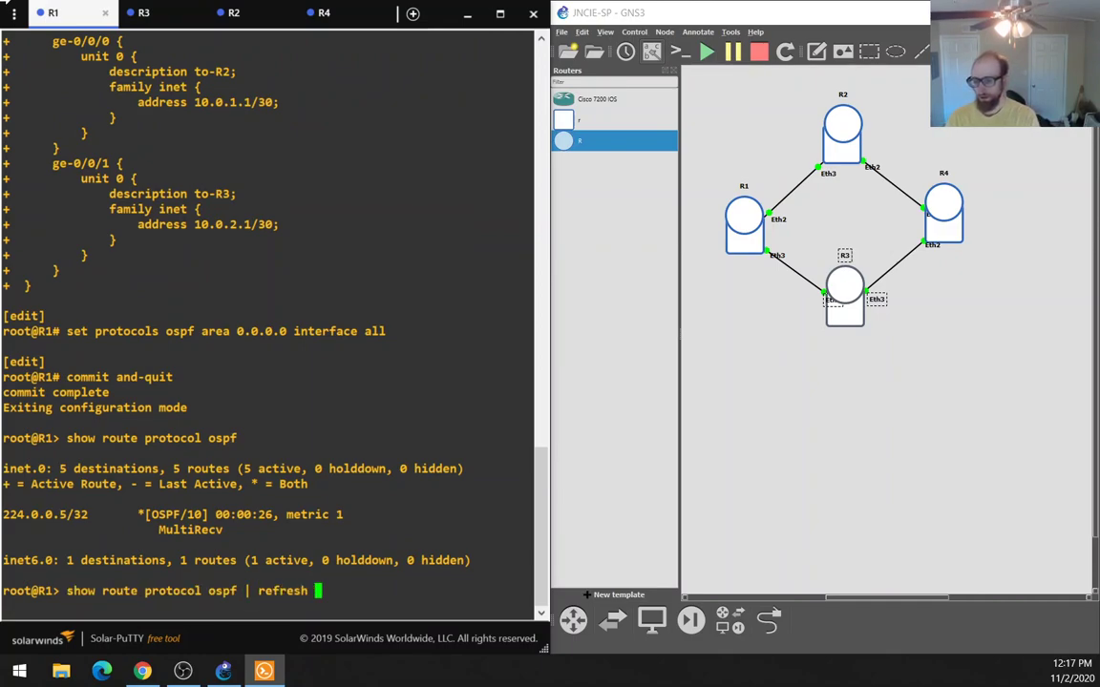
type("1")
key("Return")
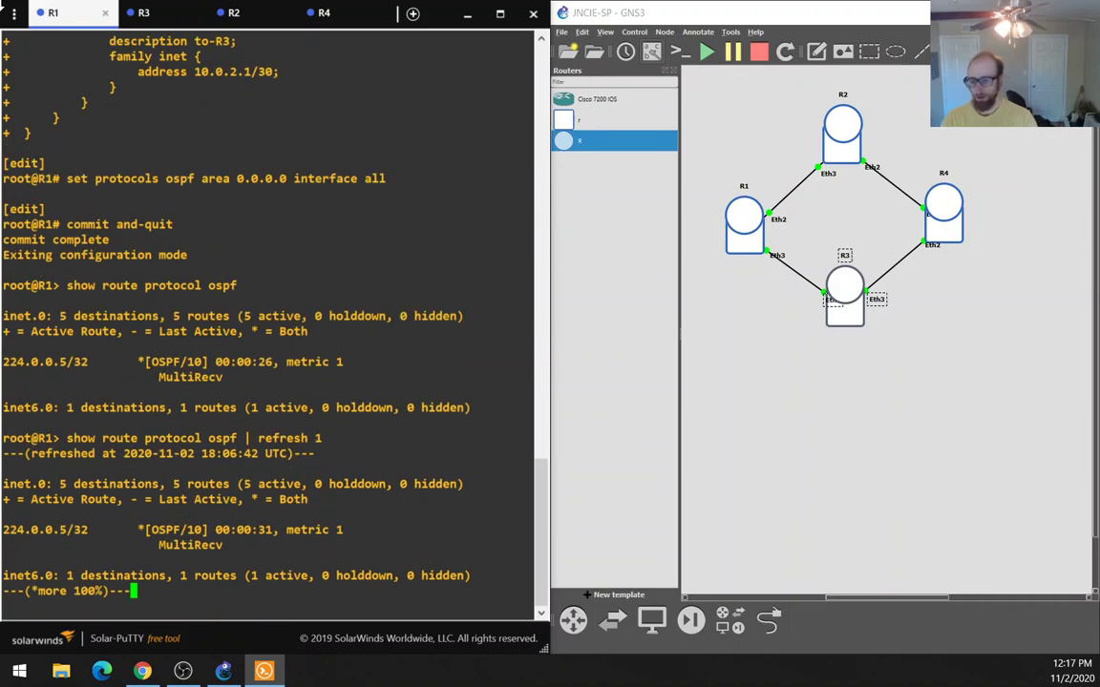
- On R3, enter private configuration mode and edit interface ge-0/0/0 unit 0
left_click(141, 13)
type("configure private")
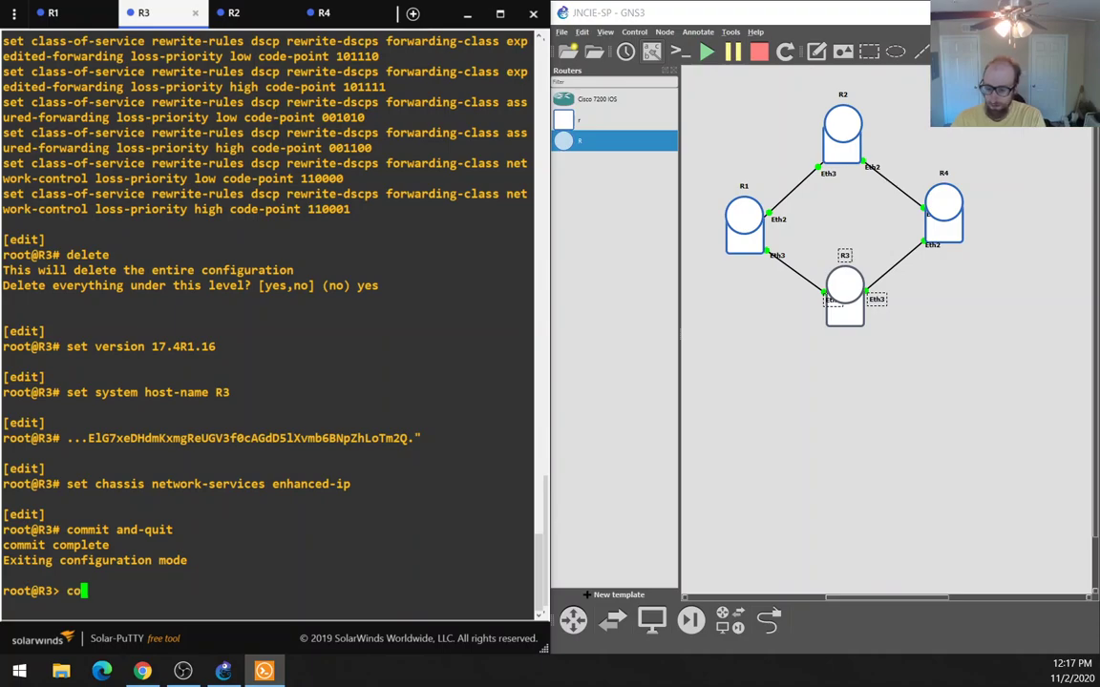
key("Return")
type("edit interfaces ")
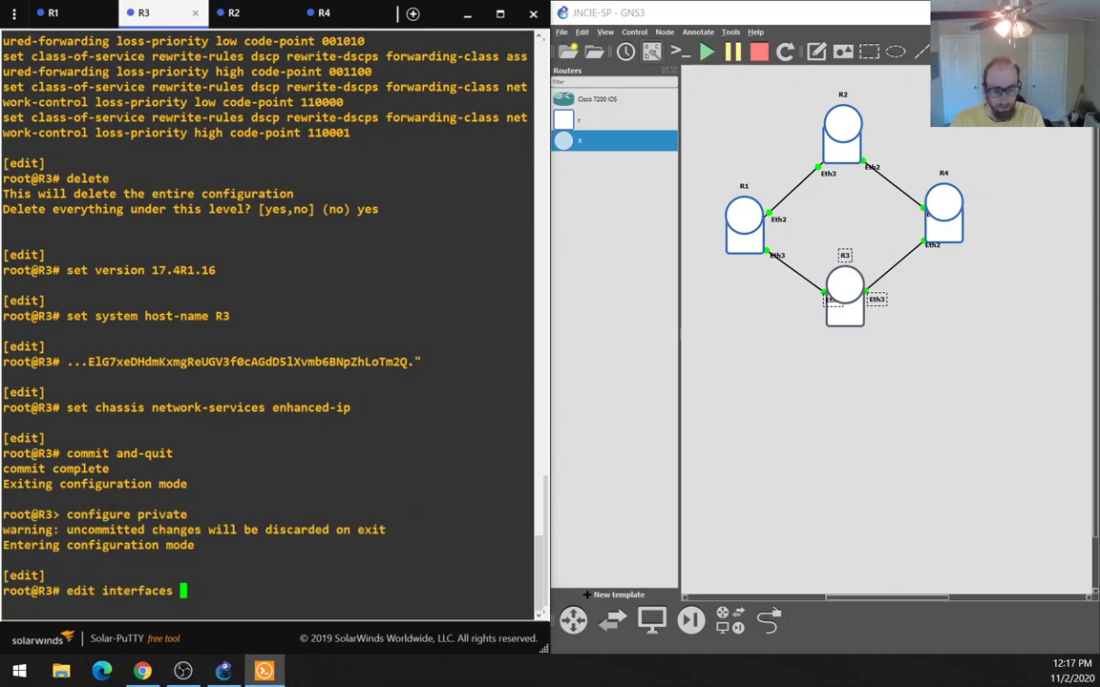
type("ge-0/0/0.0")
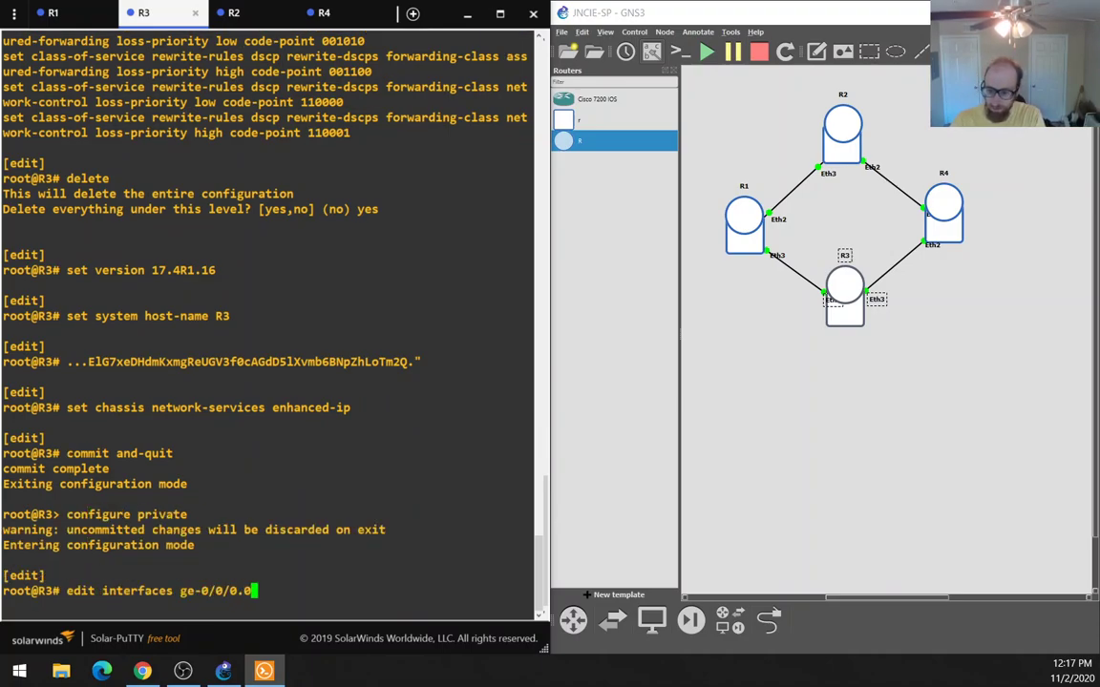
key("Return")
- Give ge-0/0/0 unit 0 the description to-R1 and address 10.0.1.2/30
type("set des")
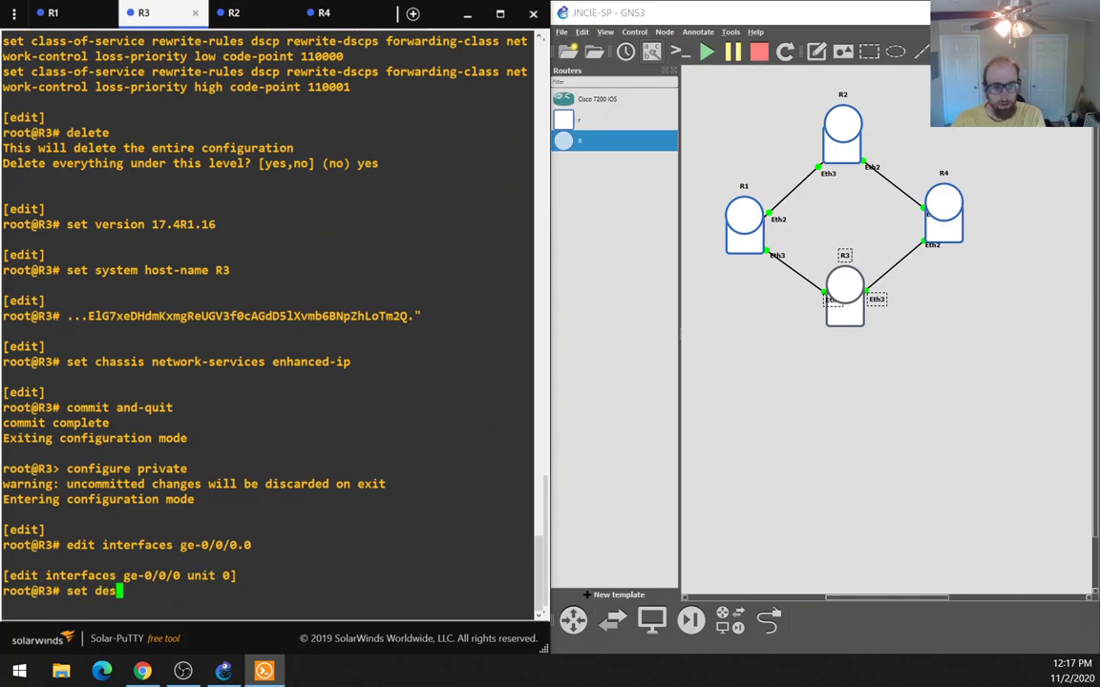
type("cription to-R1")
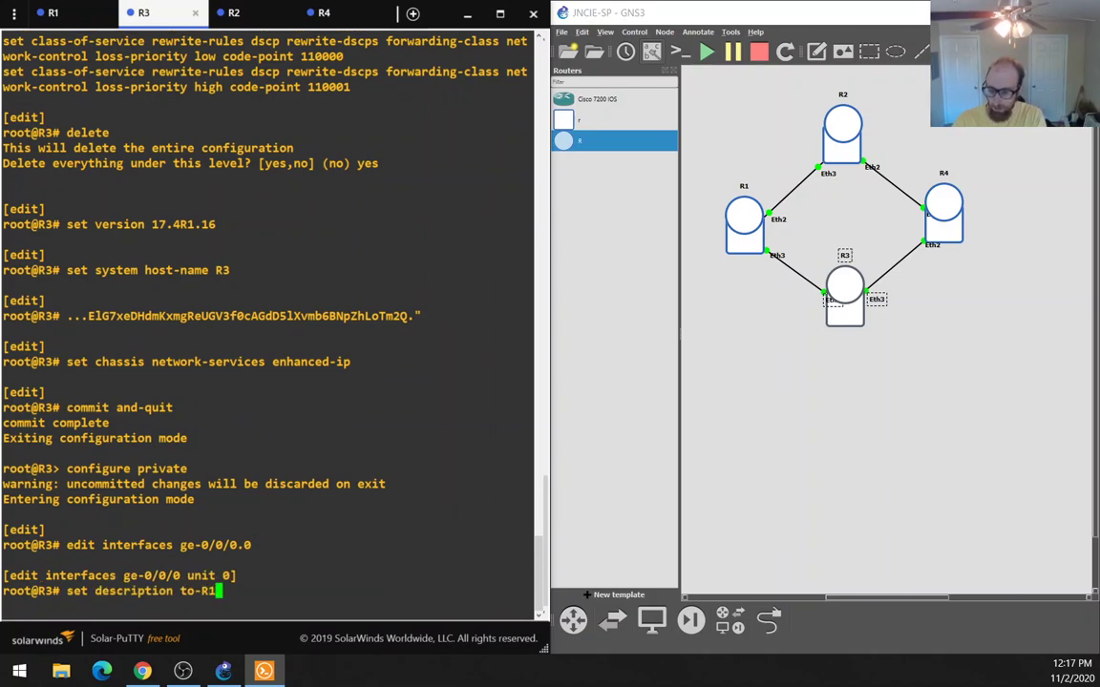
key("Return")
type("set ")
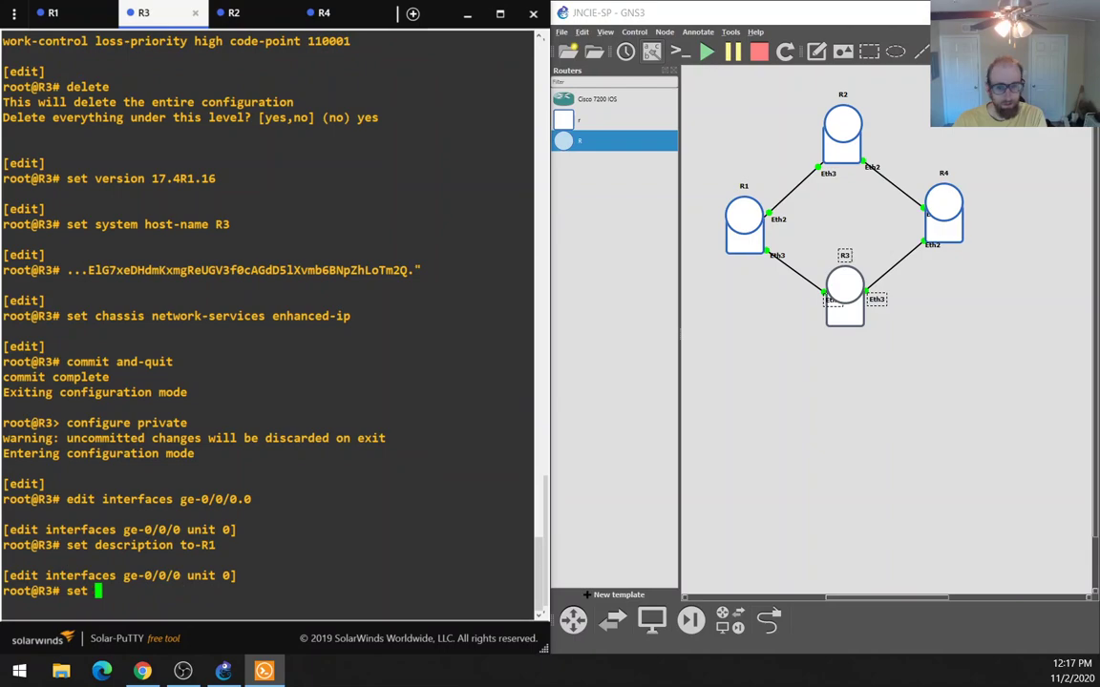
type("family inet")
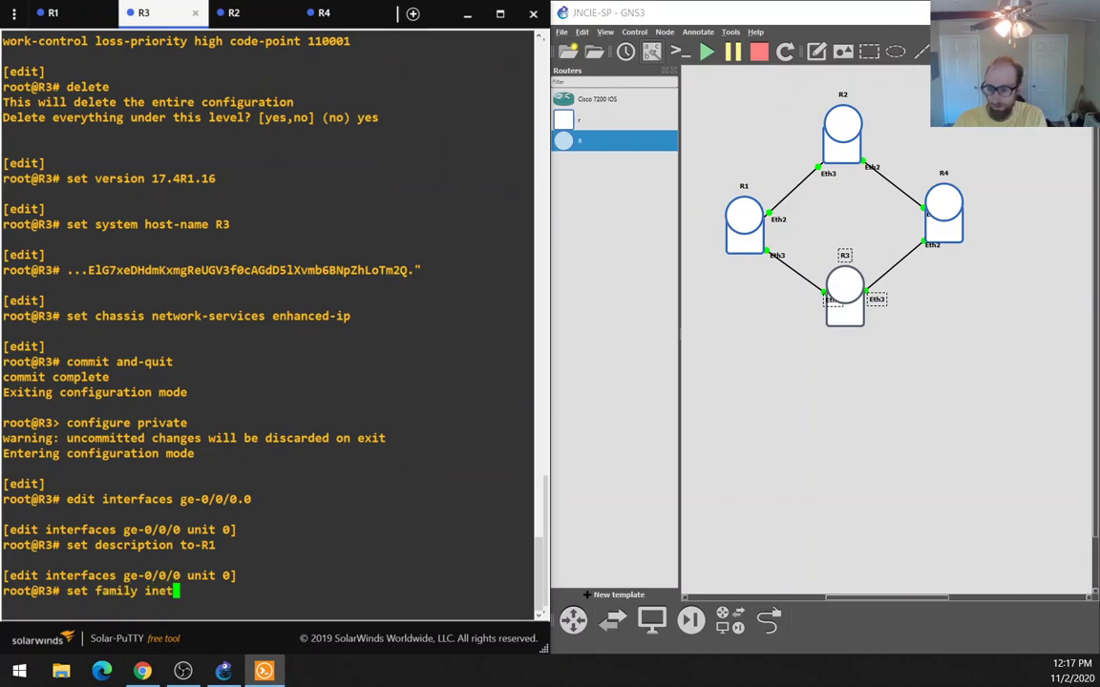
type(" address 10.0")
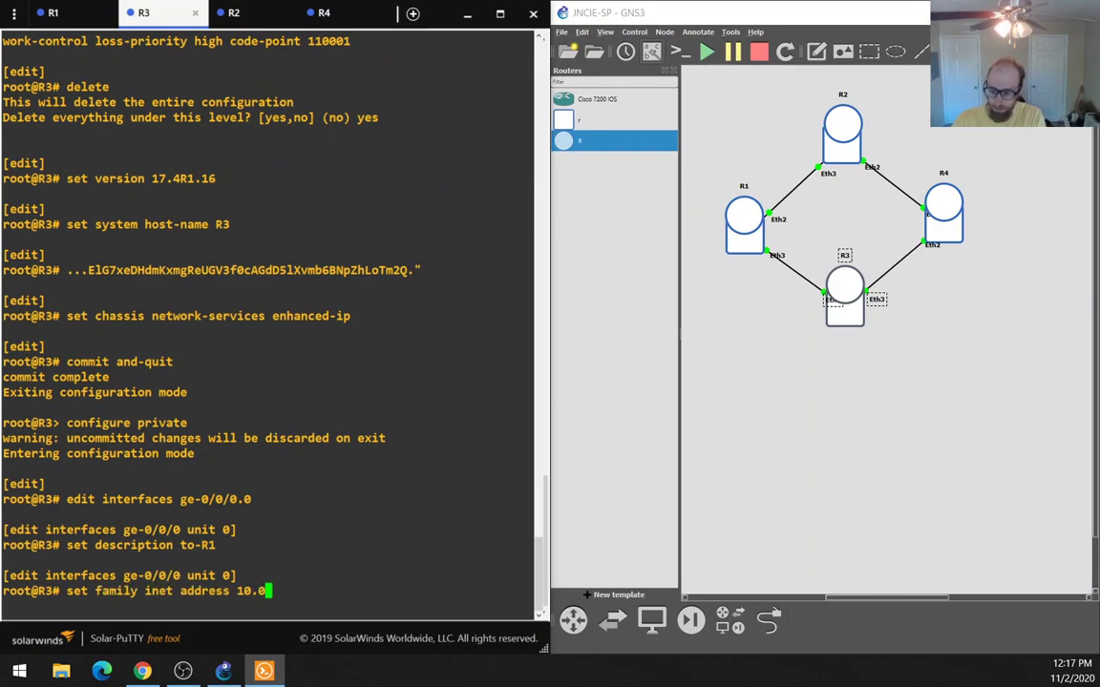
type(".1.2/30")
key("Return")
- Move back up the configuration hierarchy to the ge-0/0/0 interface level
type("top edit interfaces")
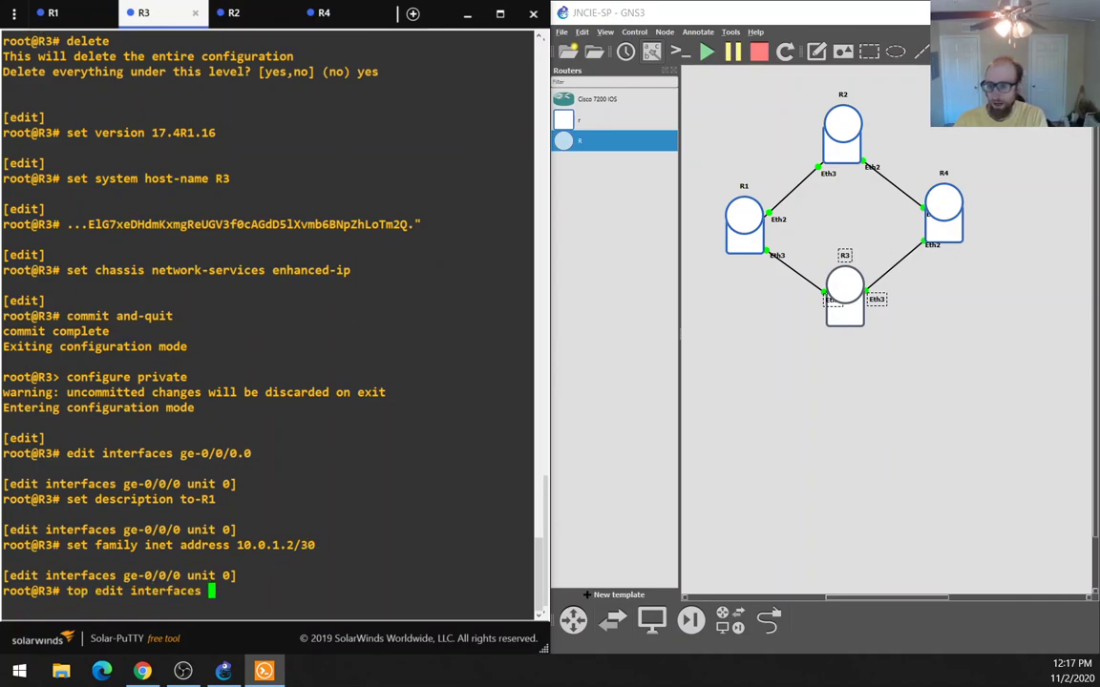
key("ctrl+u")
type("up")
key("Return")
type("up")
key("Return")
type("delete")
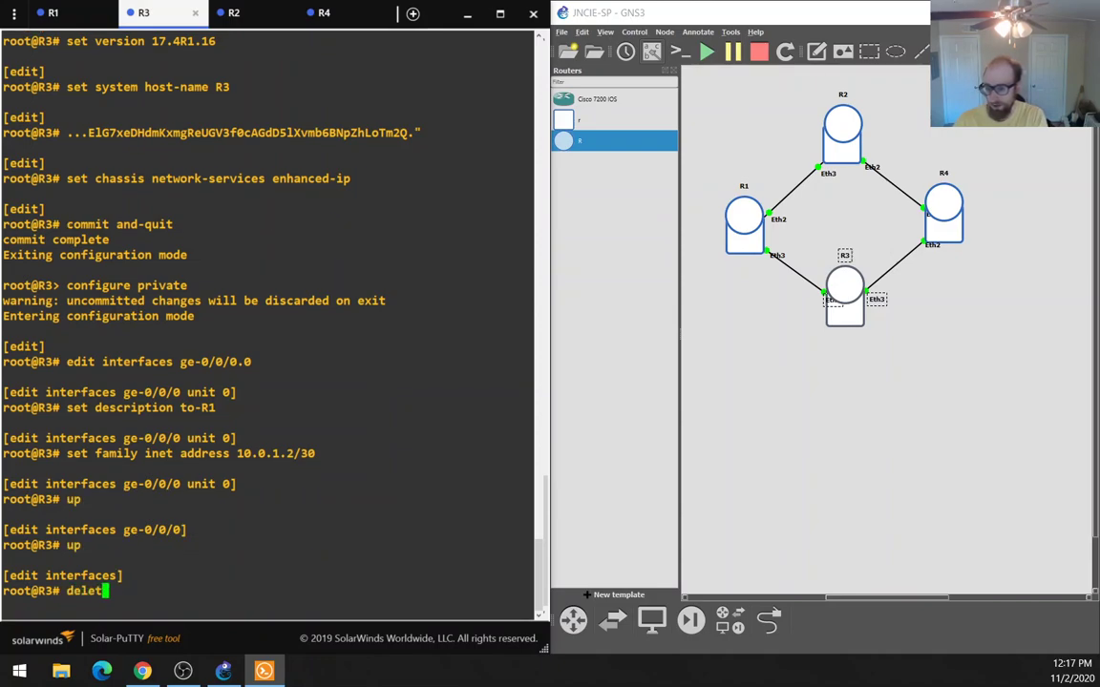
key("ctrl+u")
type("edit ge-0/0/")
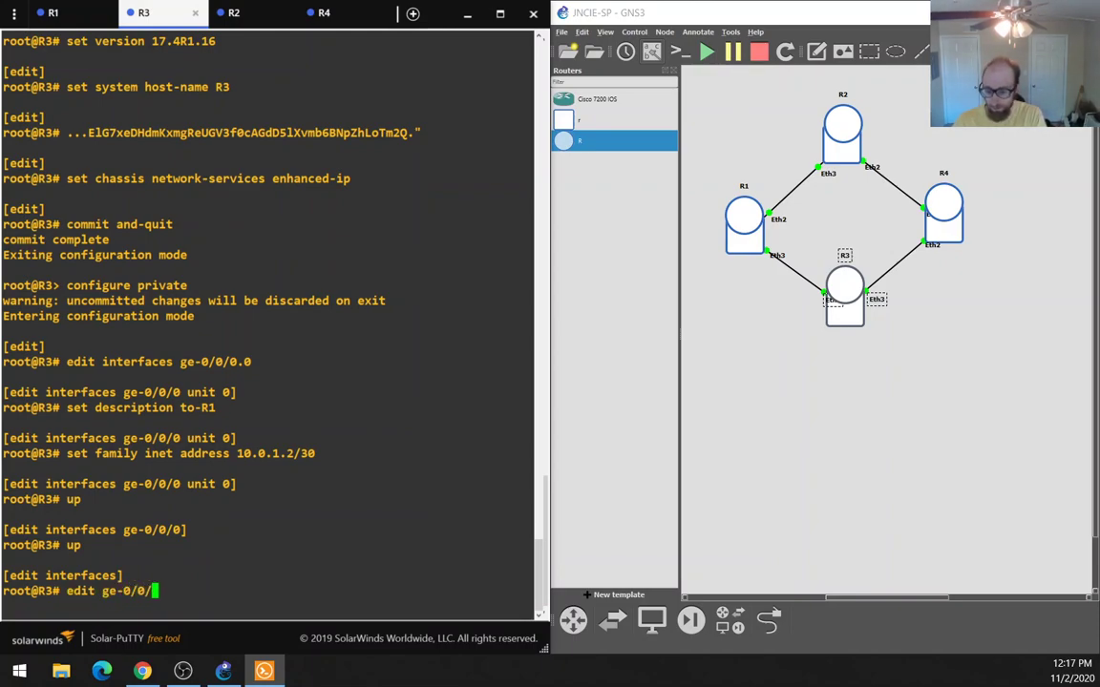
type("0")
key("Return")
- List ge-0/0/0's settings with 'show | display set relative', then return to interfaces level
type("show \\")
key("BackSpace")
type("| re")
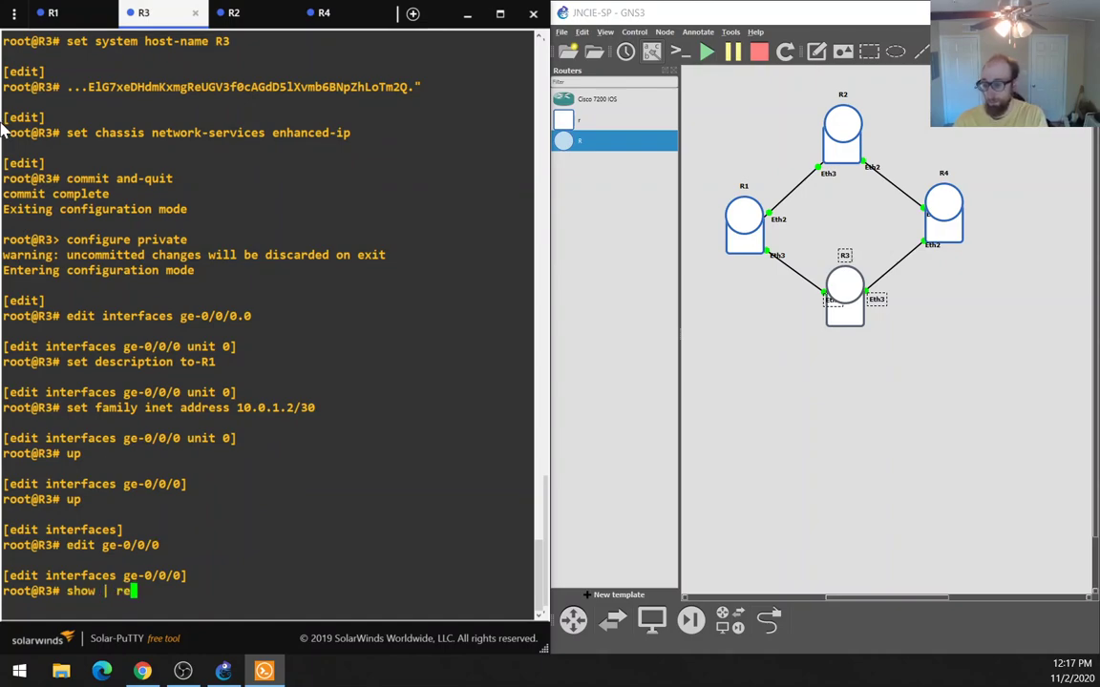
key("BackSpace")
key("BackSpace")
type("ds")
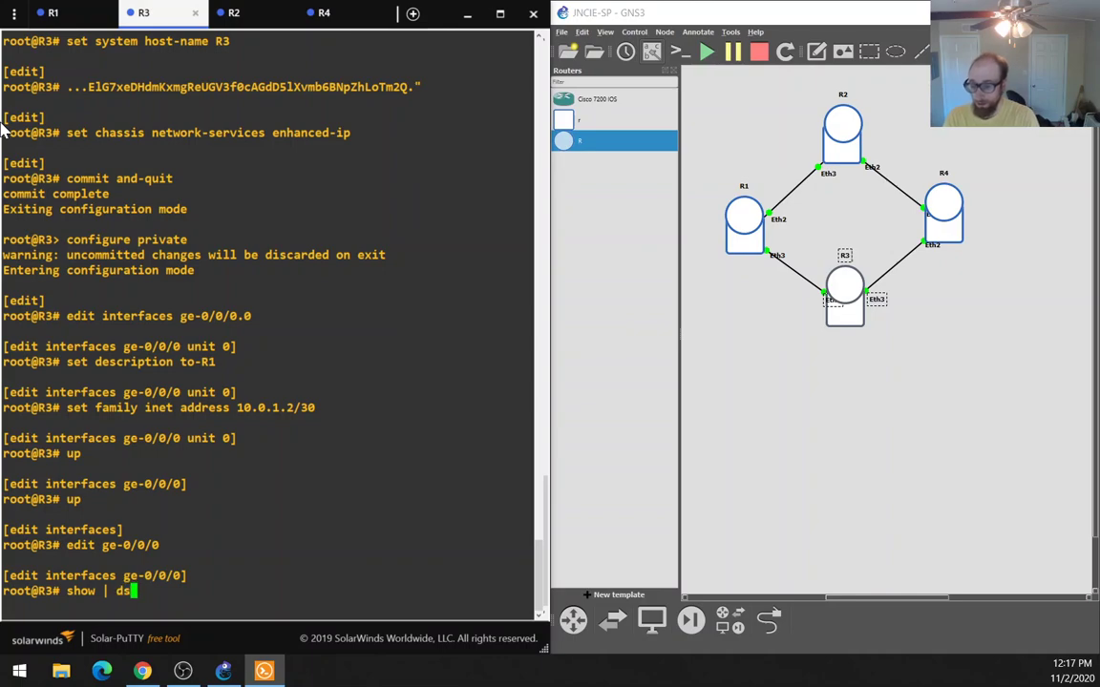
key("BackSpace")
type("isplay set relative")
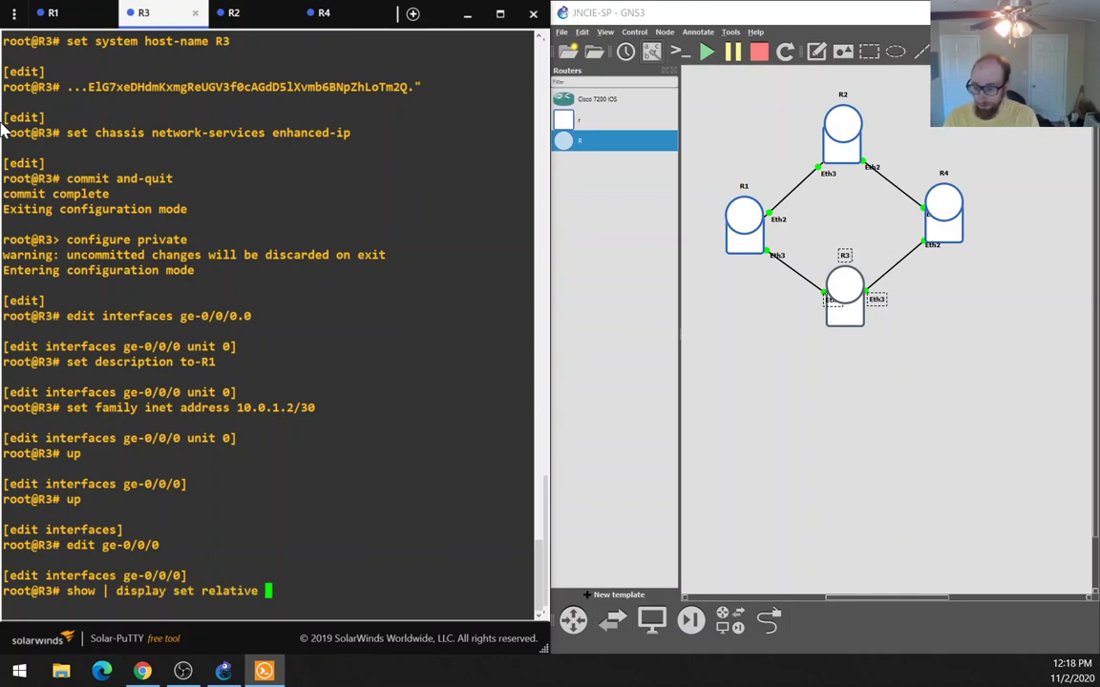
key("Return")
type("up")
key("Return")
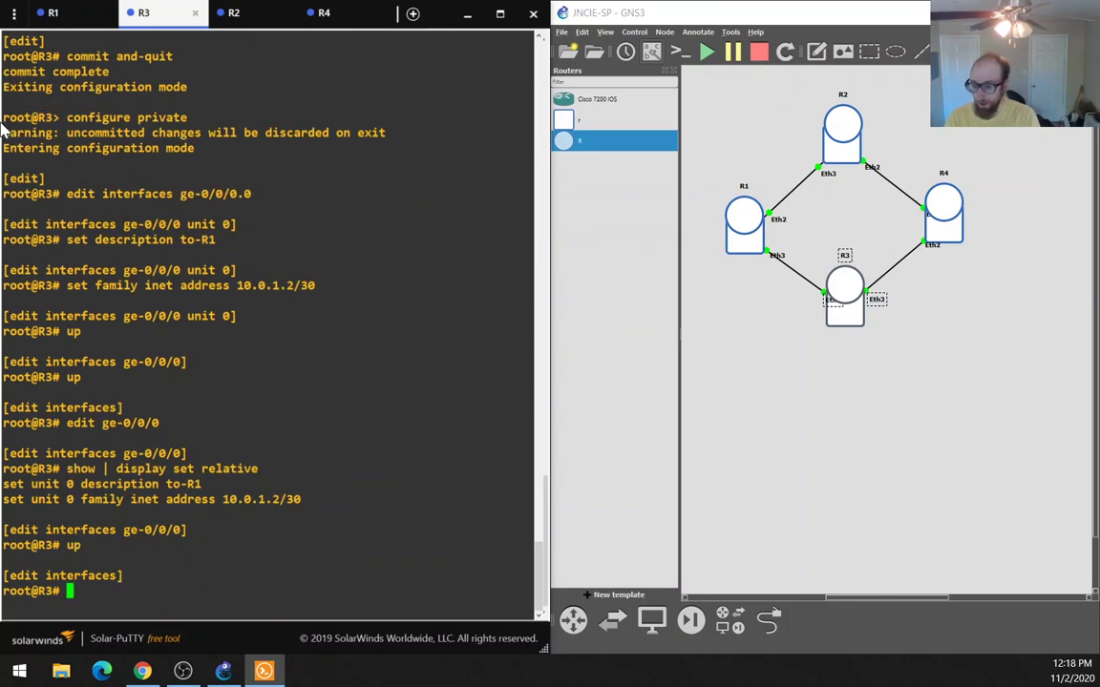
- Delete ge-0/0/0's configuration and paste the copied to-R1 unit 0 settings under ge-0/0/1
type("del")
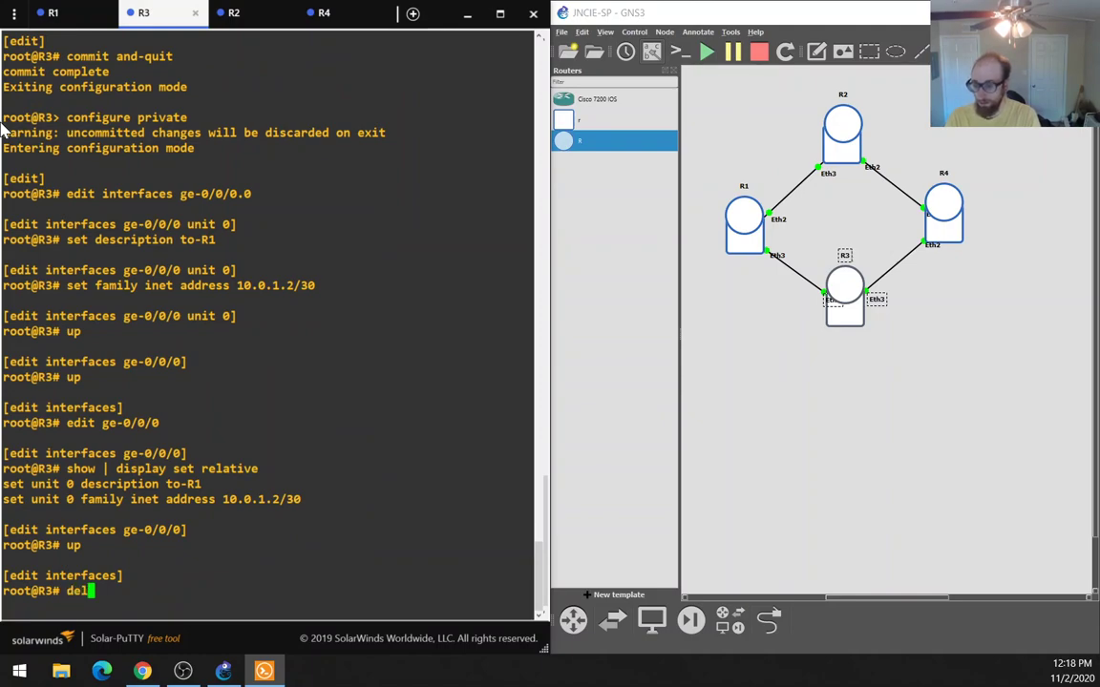
type("ete ge-0/0/0")
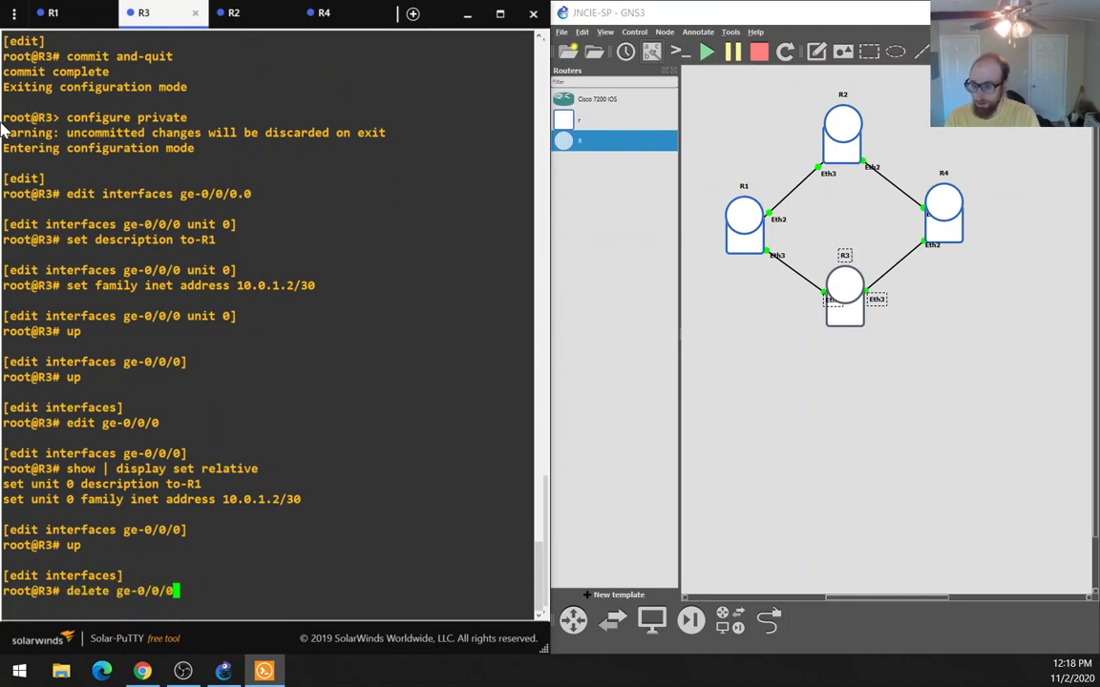
key("Return")
type("edit")
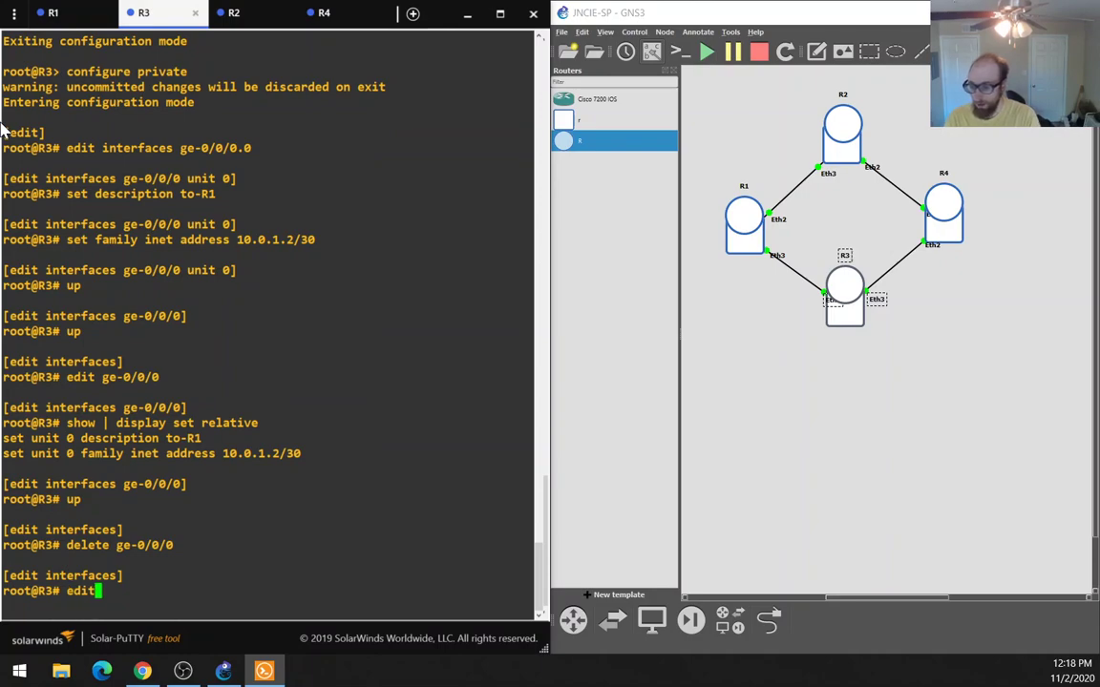
type(" ge-0/0/1")
key("Return")
left_click_drag(527, 408, 3, 392)
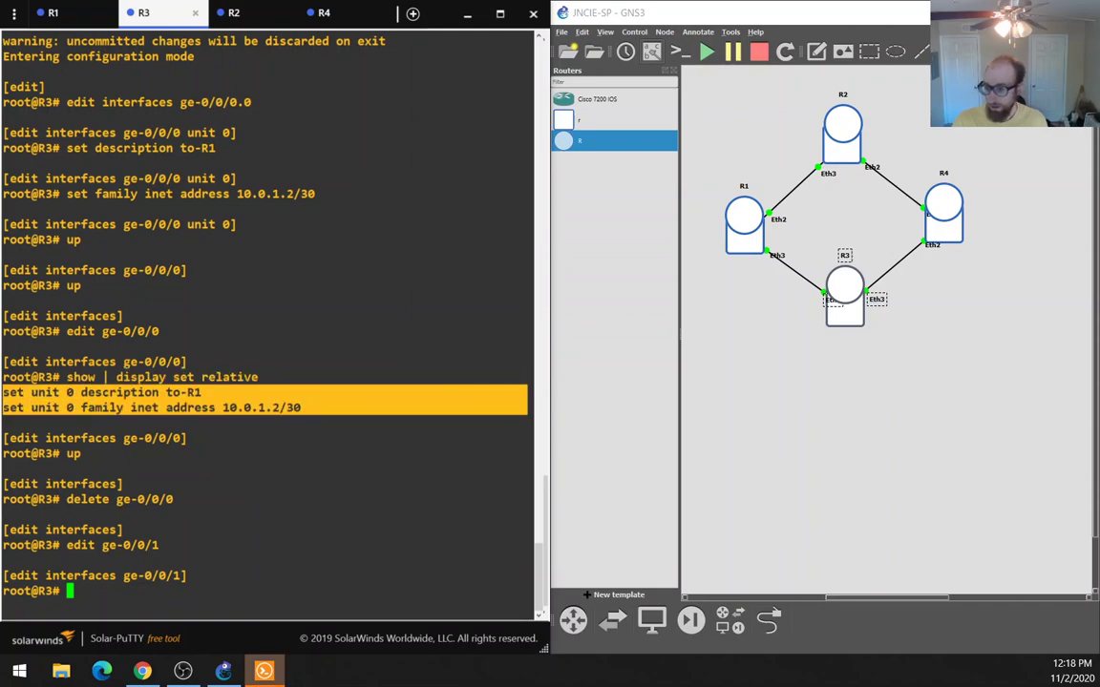
type("set unit 0 description to-R1 set unit 0 family inet address 10.0.1.2/30")
- Give ge-0/0/0 unit 0 the description to-R4 and address 10.0.3.1/30
type("top edit interfaces ")
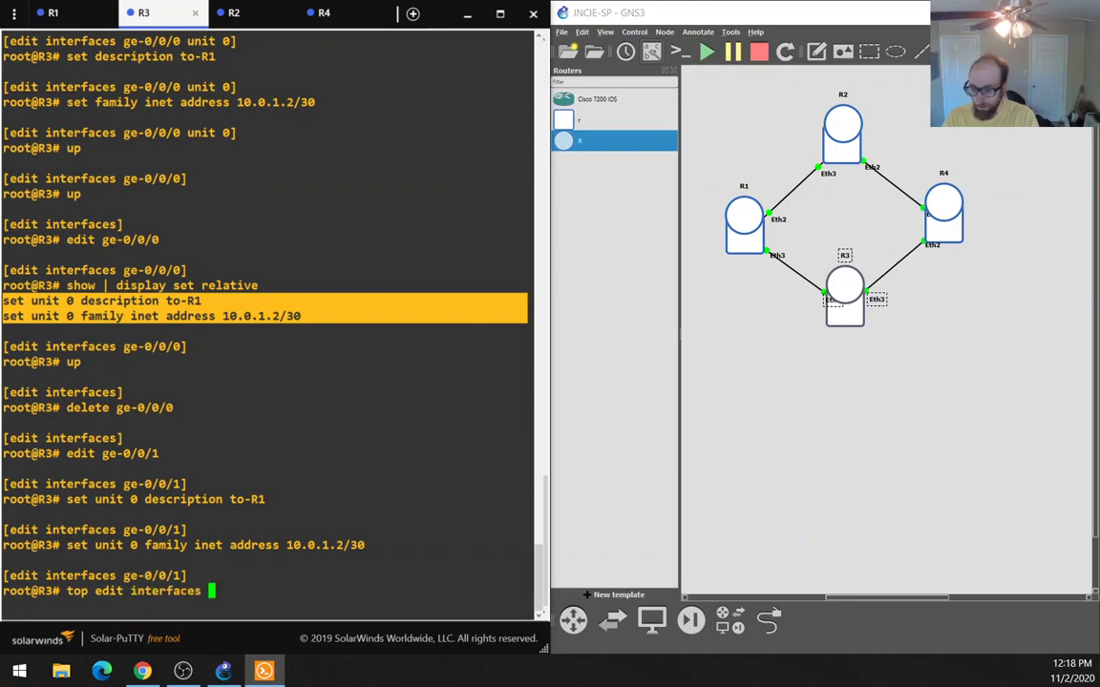
type("ge-0/0/0.0")
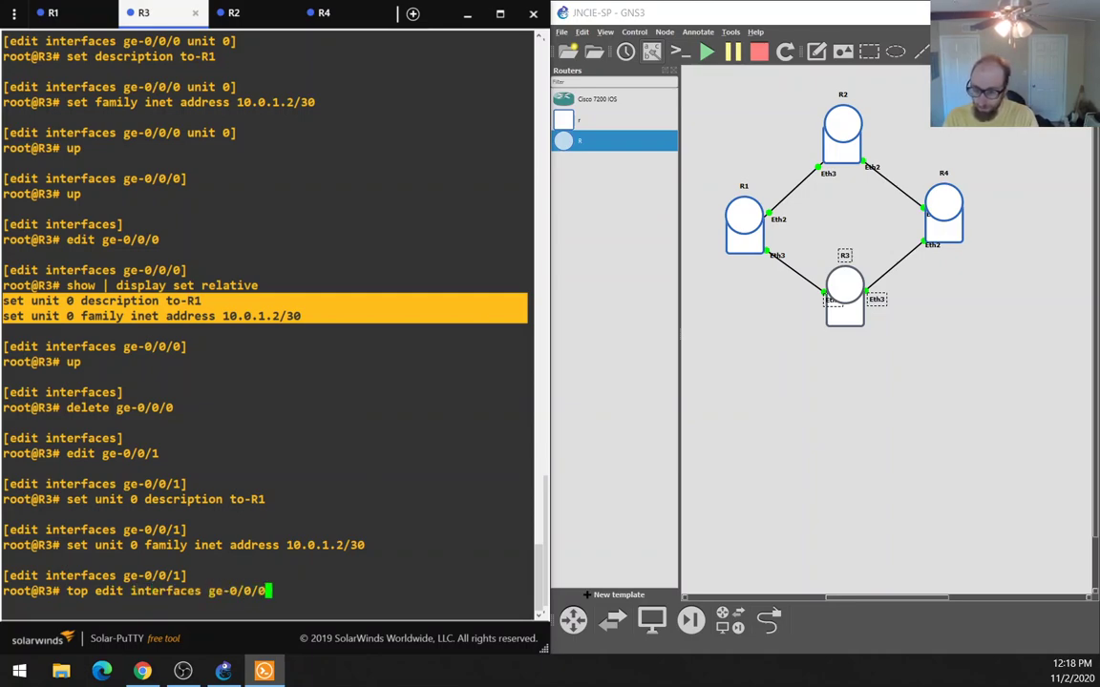
key("Return")
type("desc")
key("BackSpace")
key("BackSpace")
key("BackSpace")
key("BackSpace")
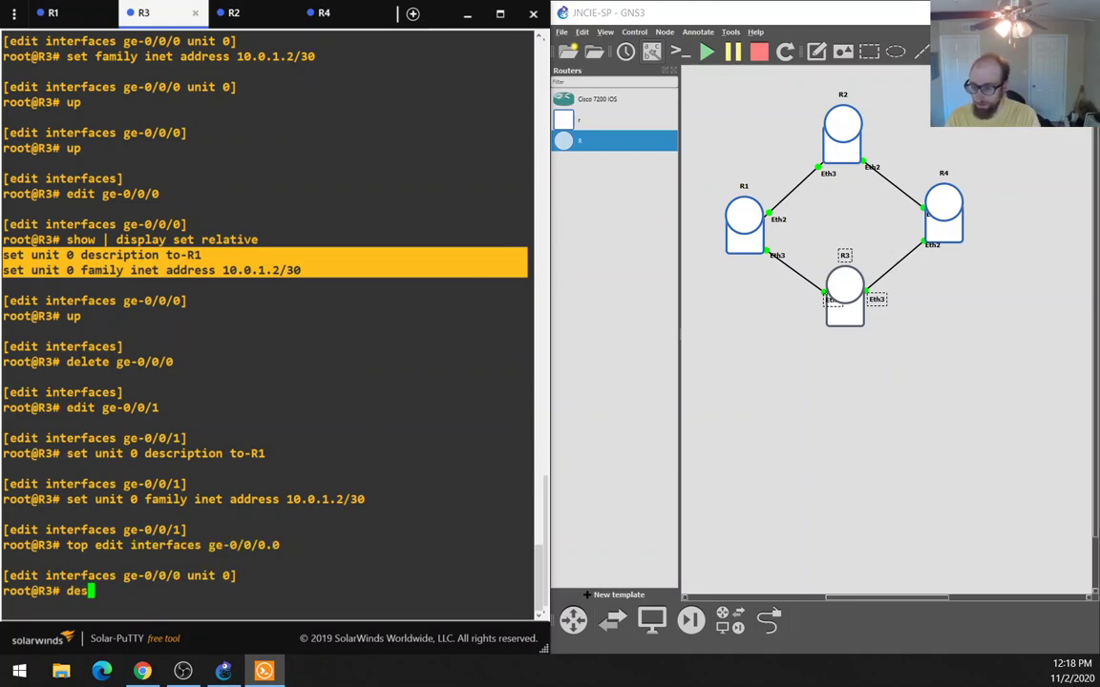
type("set description t")
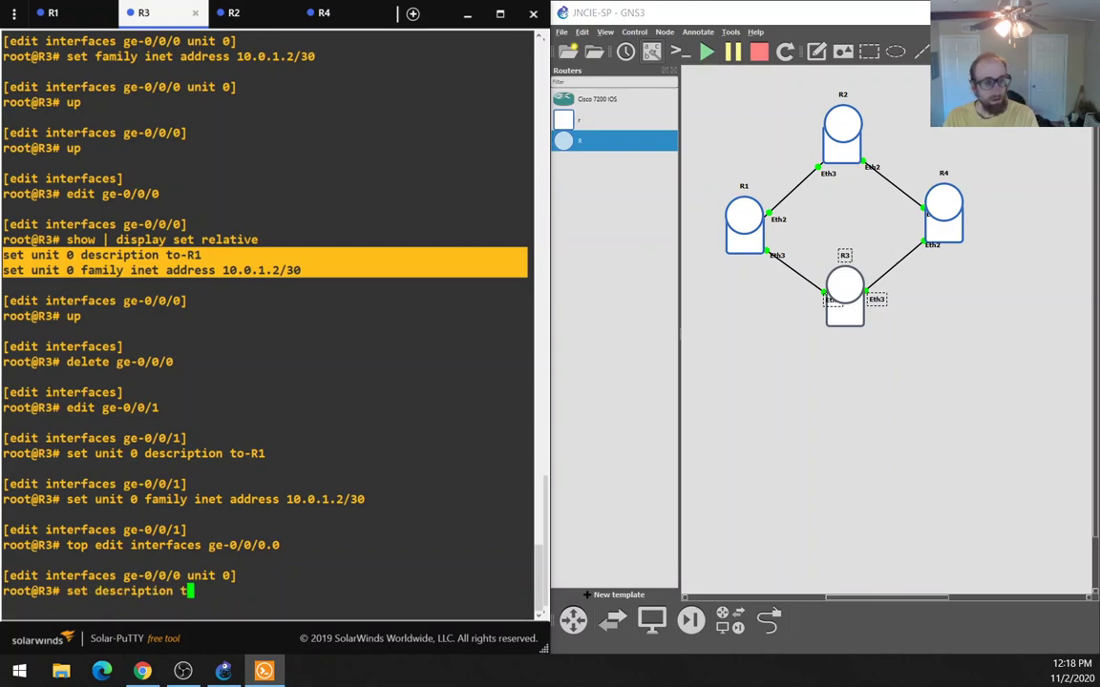
type("o-R4")
key("Return")
type("set family inet address")
type(".0.3.1/30")
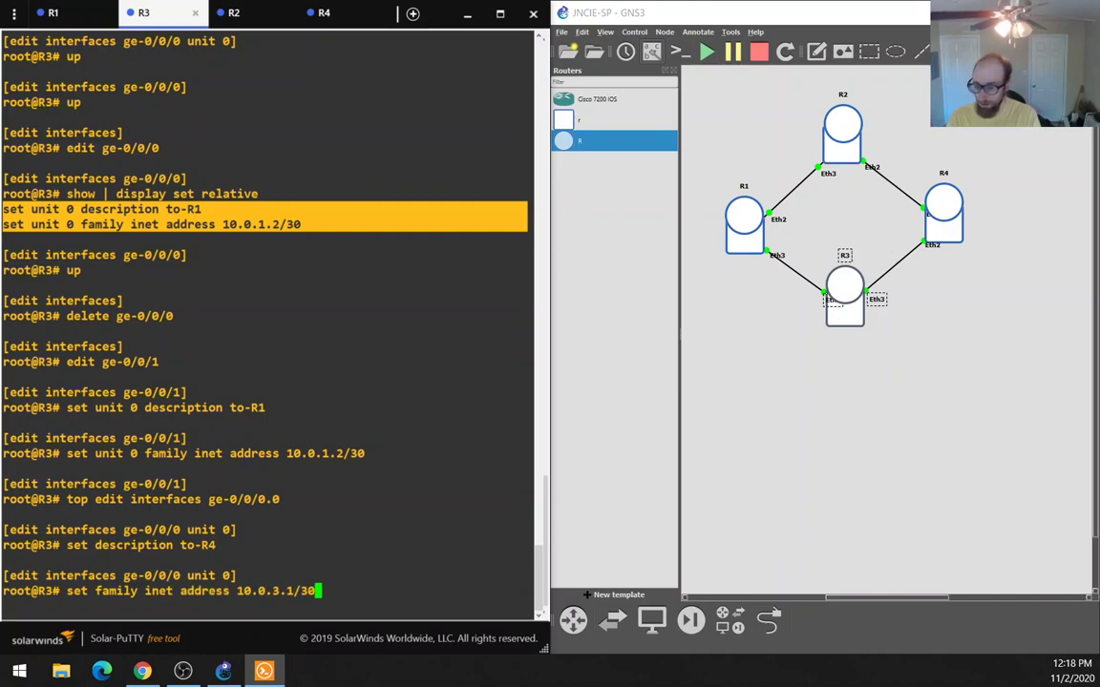
key("Return")
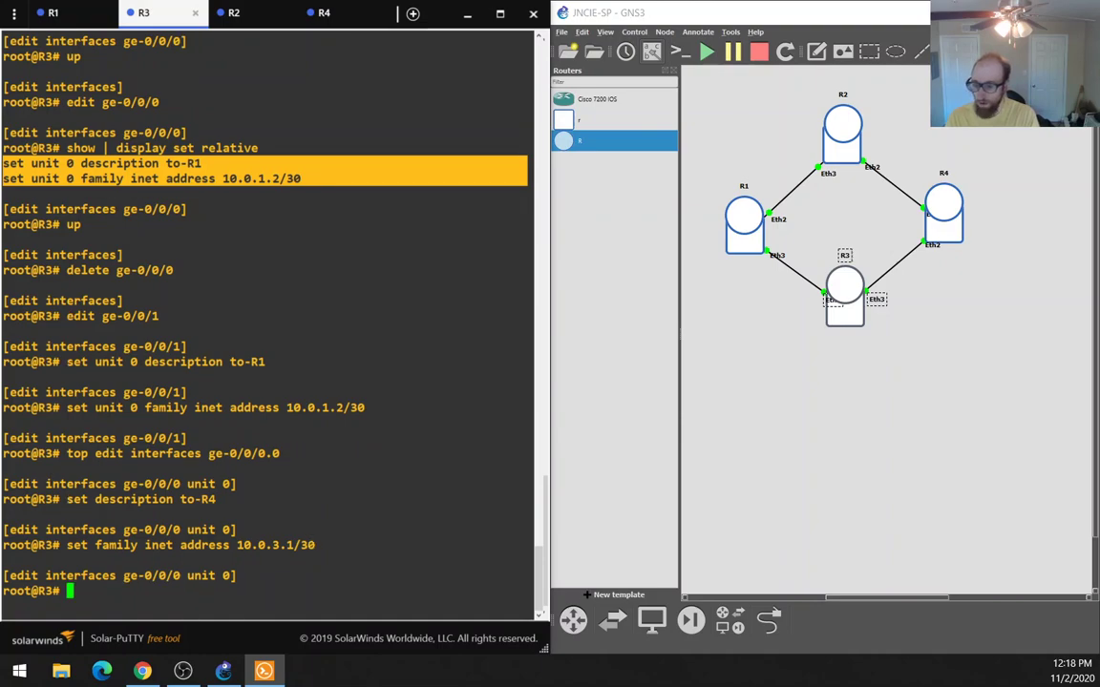
- Return to the configuration top and review pending changes with 'show | compare'
type("top")
key("Return")
type("show | compare")
key("Return")
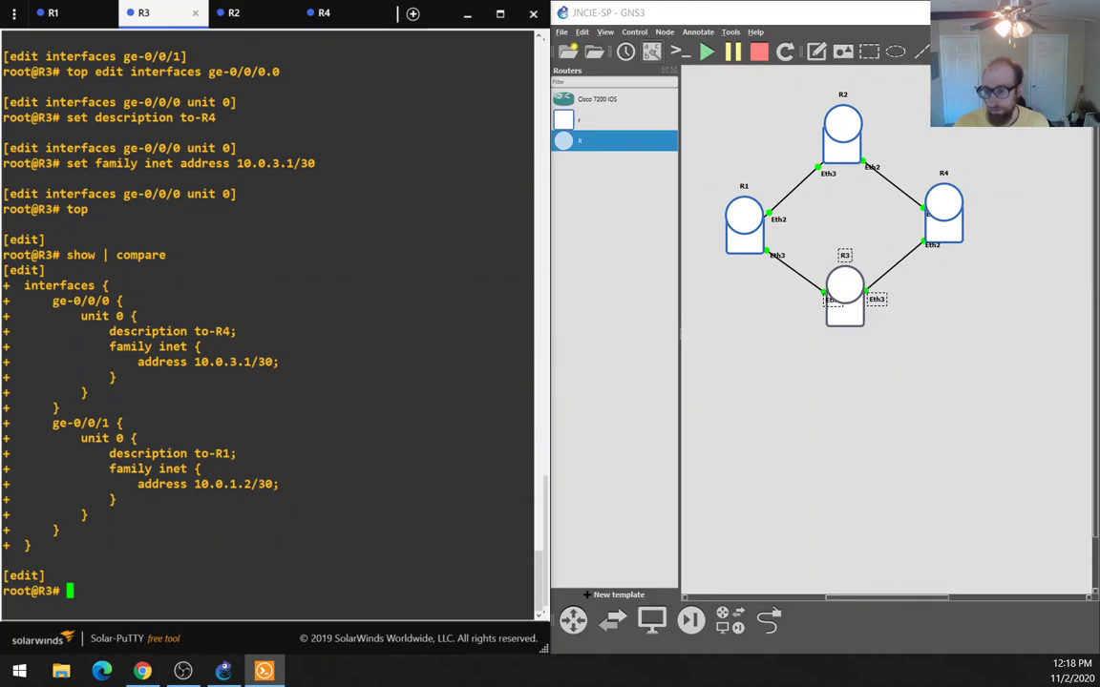
- Enable OSPF area 0.0.0.0 on all interfaces and commit with 'commit and-quit'
type("set protocols ospf ")
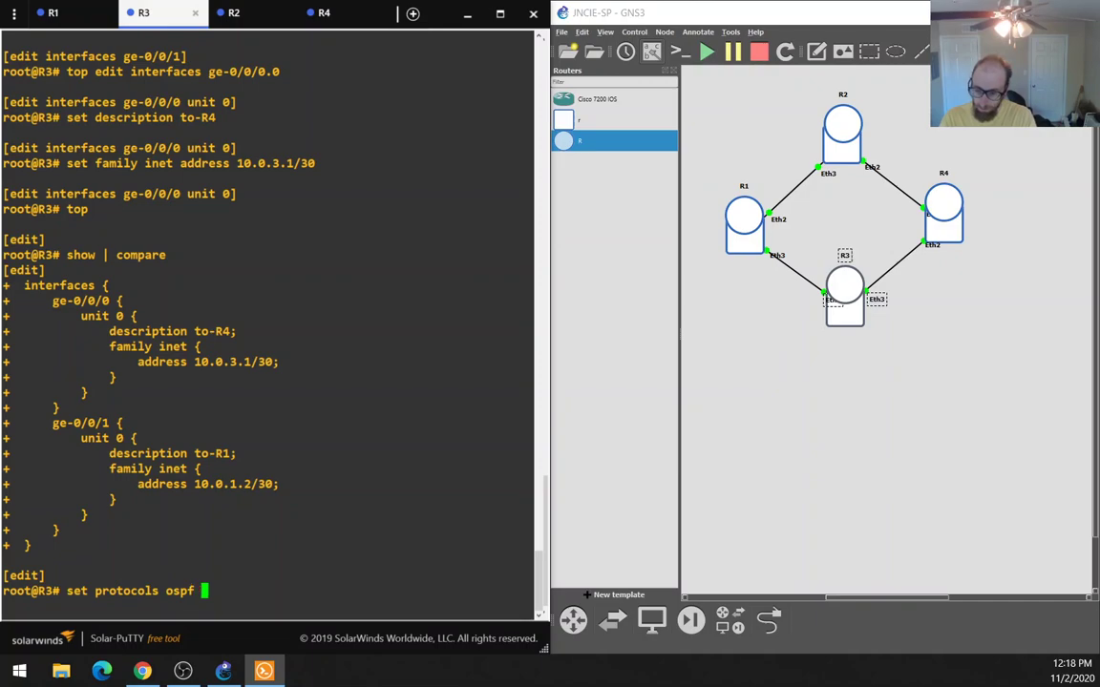
type("area 0.0.0")
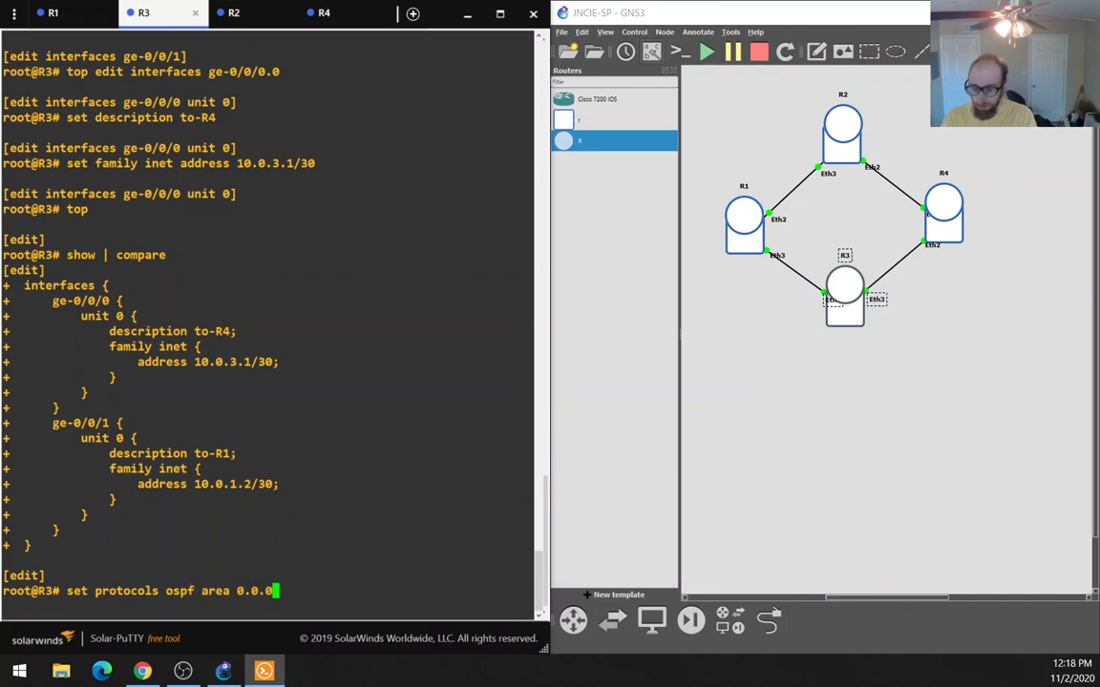
type(".0 interface all")
key("Return")
type("c")
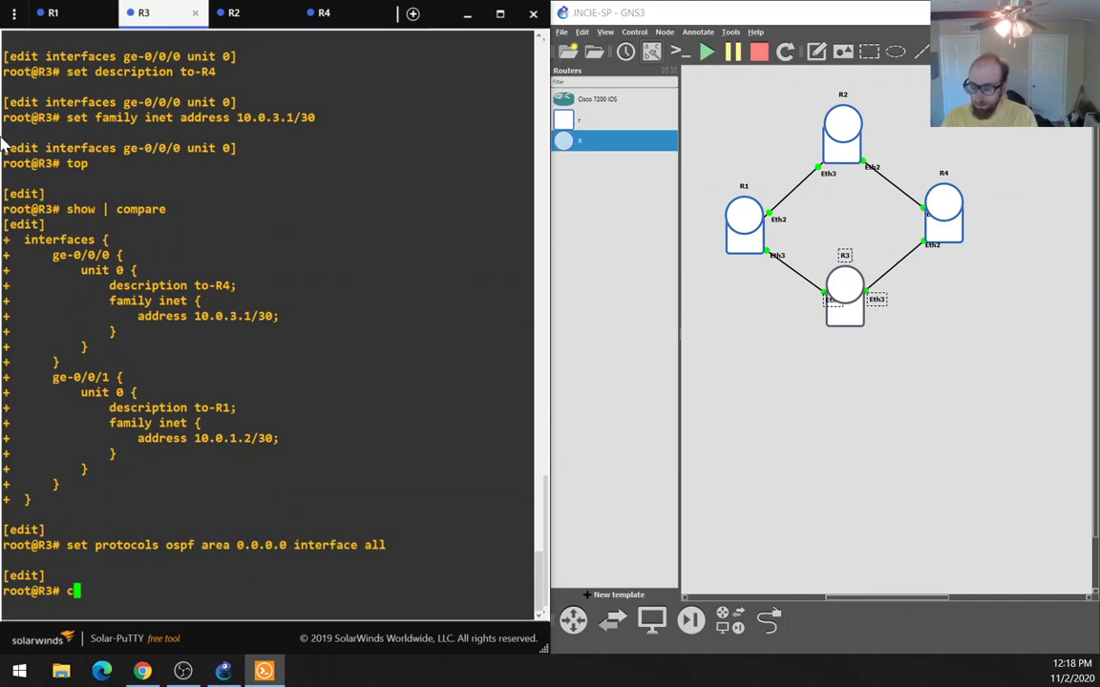
type("ommit and-quit")
key("Return")
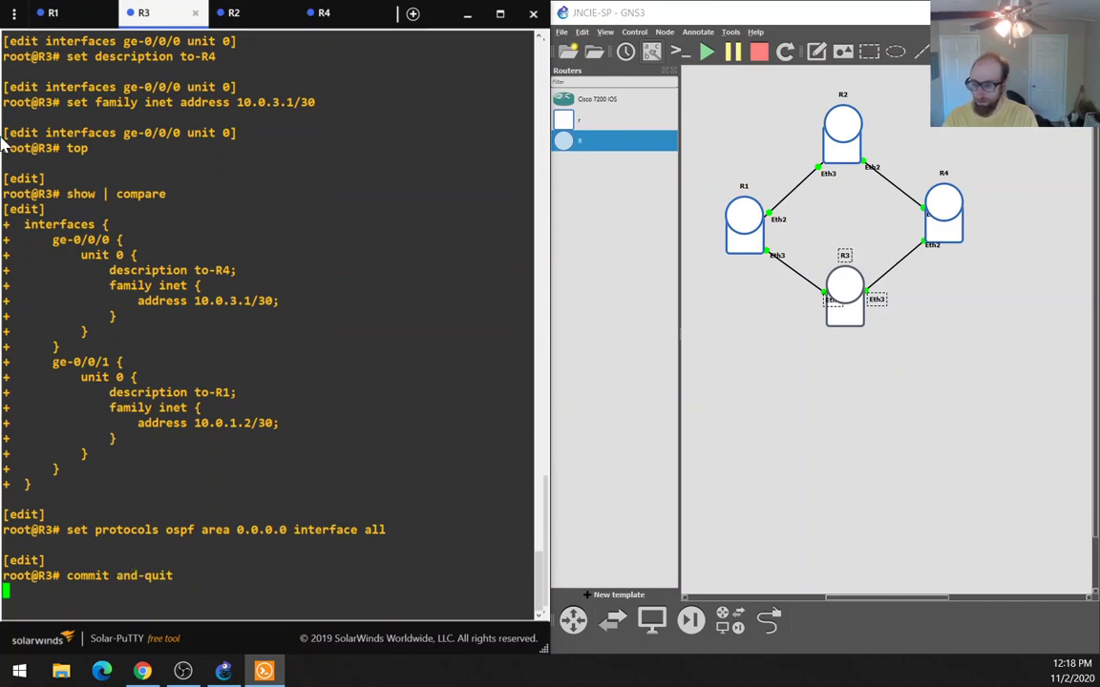
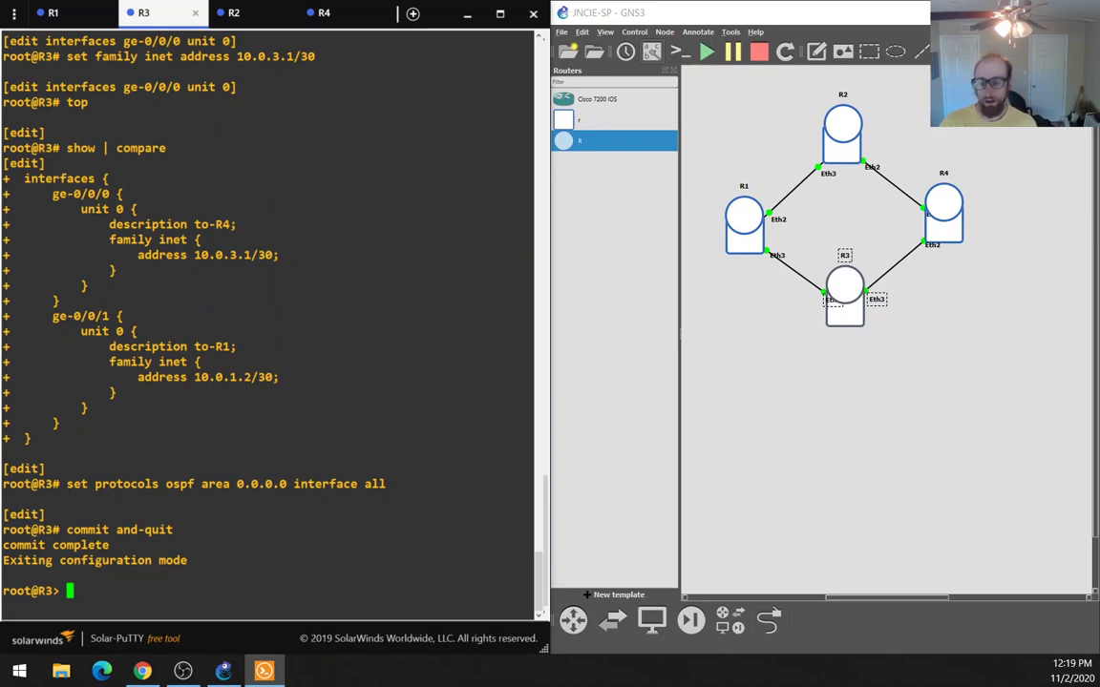
- Print R3's configuration with 'show configuration | display set | no-more' and select its interface and OSPF set lines
key("Return")
key("Return")
key("Return")
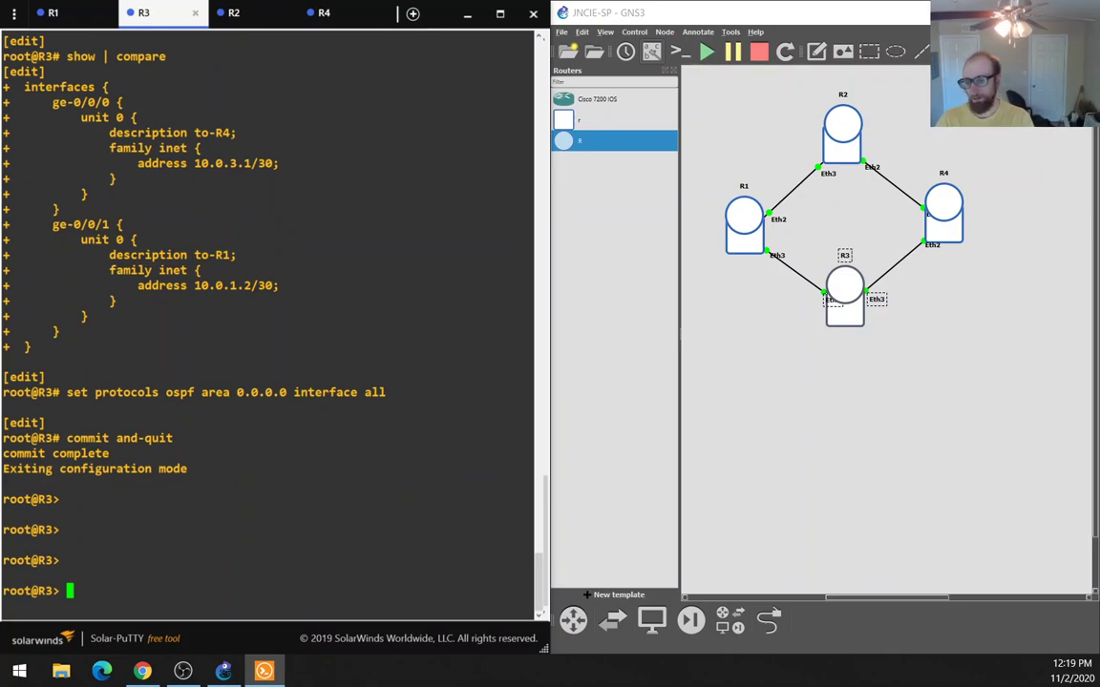
type("shwo")
key("Return")
key("BackSpace")
key("BackSpace")
type("ow configuration | display set | no-more")
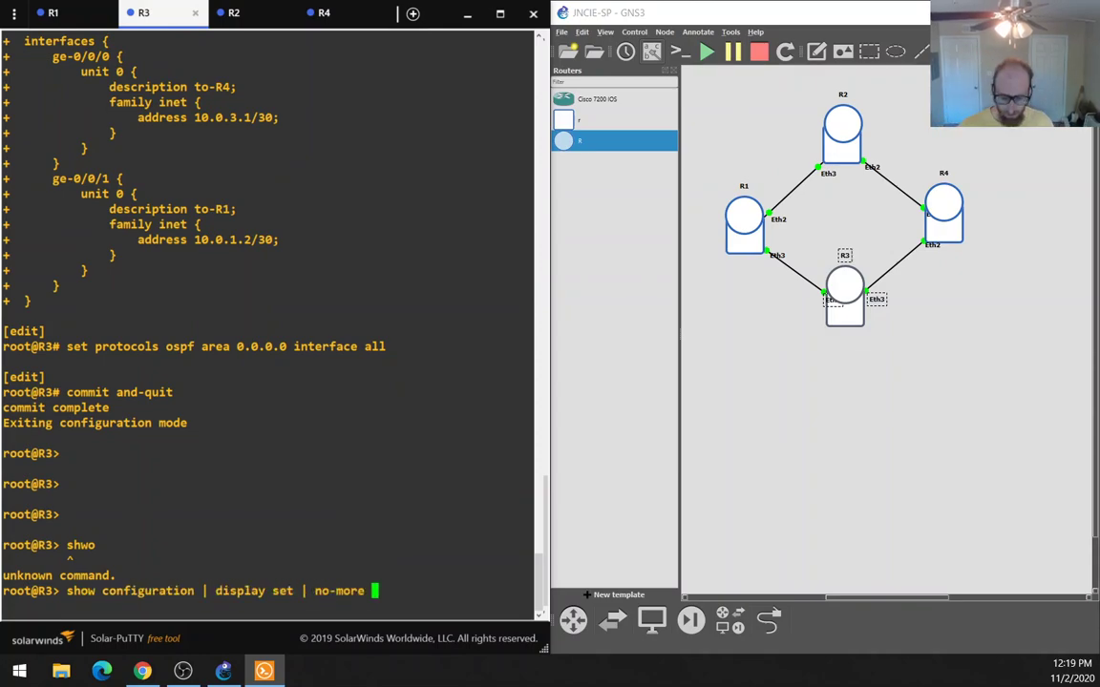
key("Return")
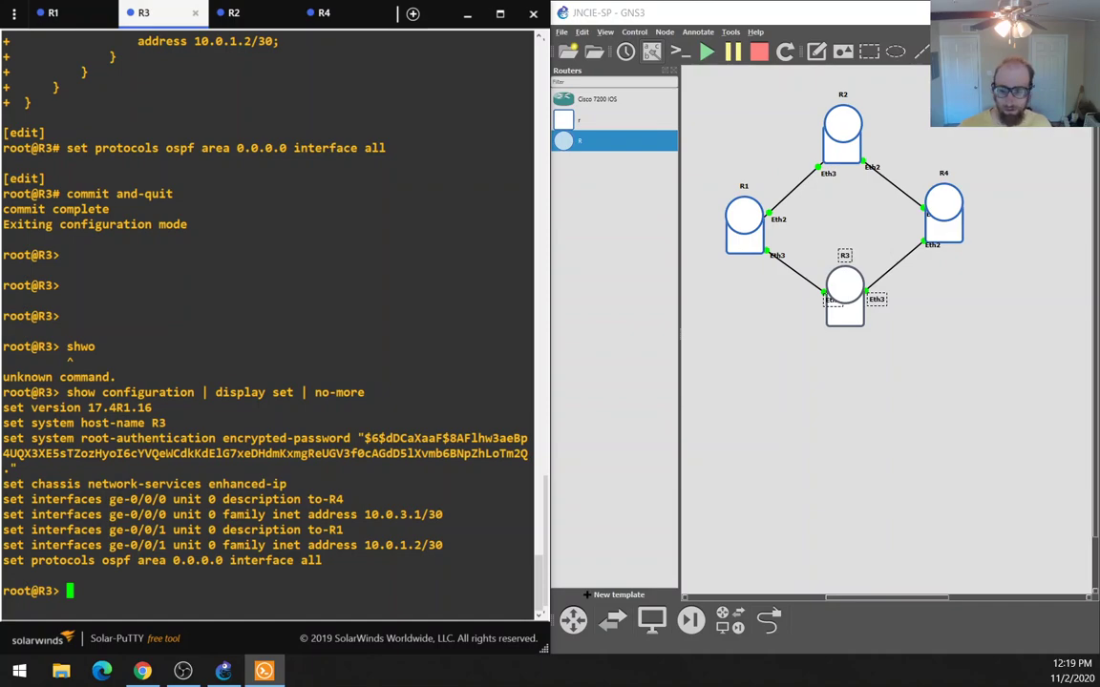
left_click_drag(3, 499, 527, 561)
key("ctrl+c")
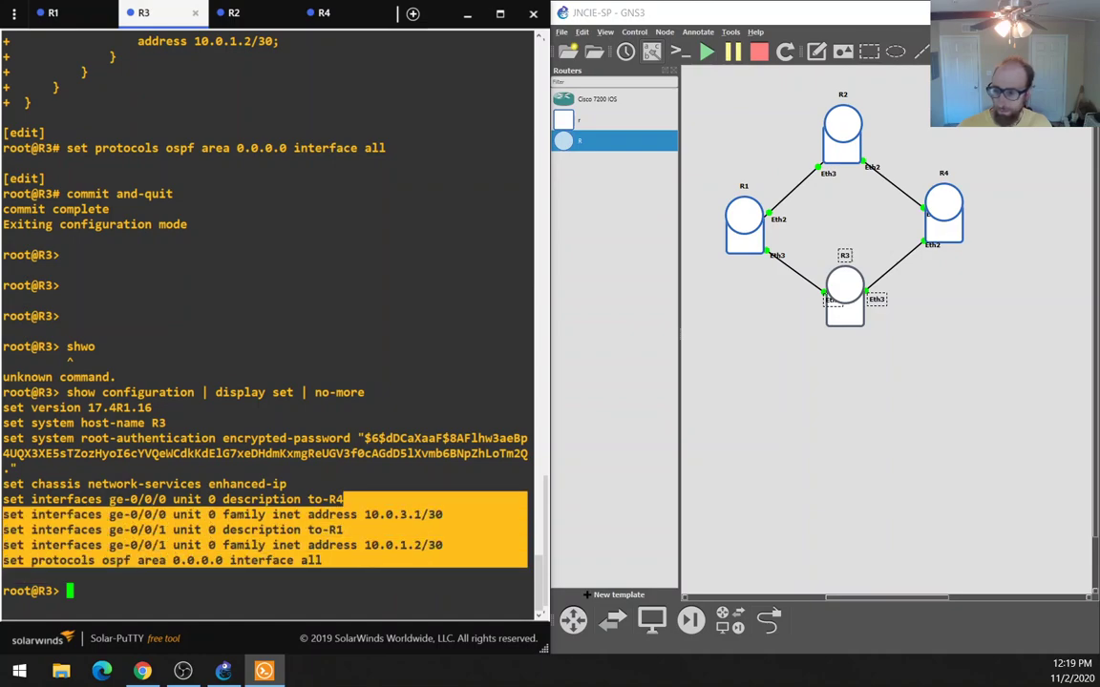
- Enter private configuration mode on R2 and paste R3's interface and OSPF set lines
left_click(216, 17)
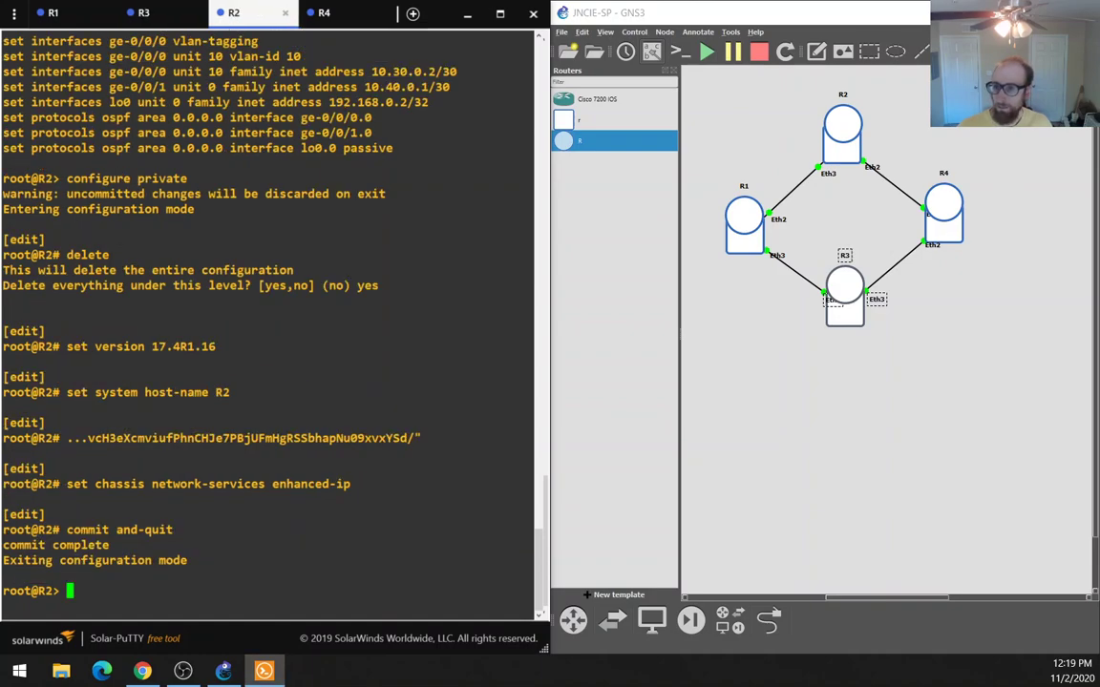
type("configure p")
key("Return")
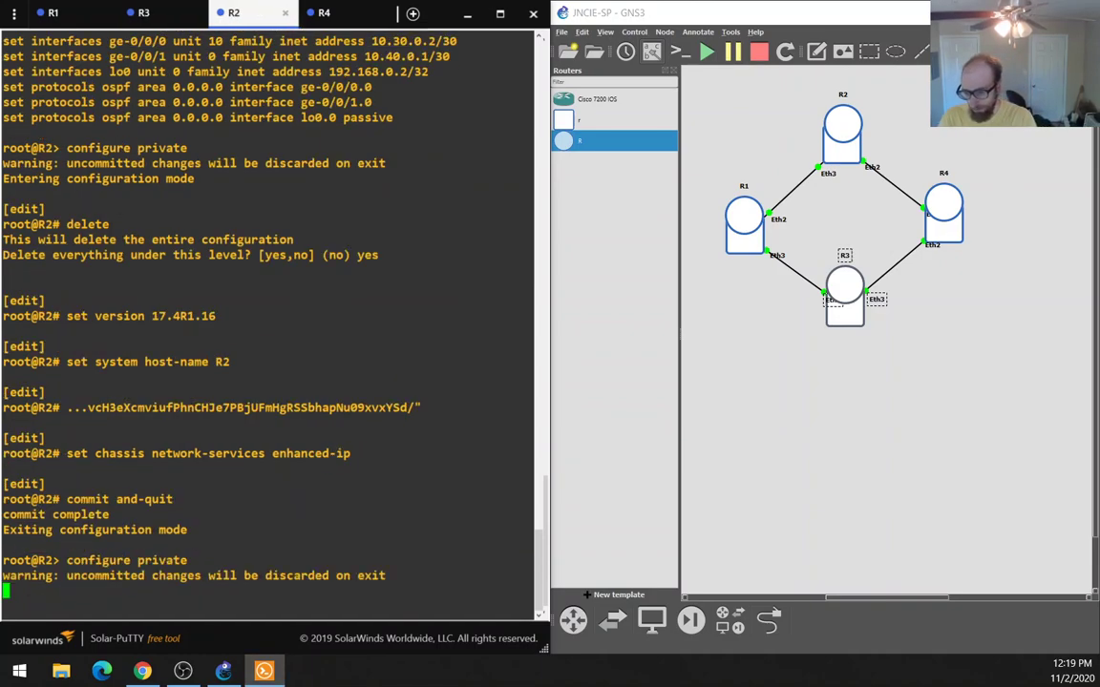
key("shift+Insert")
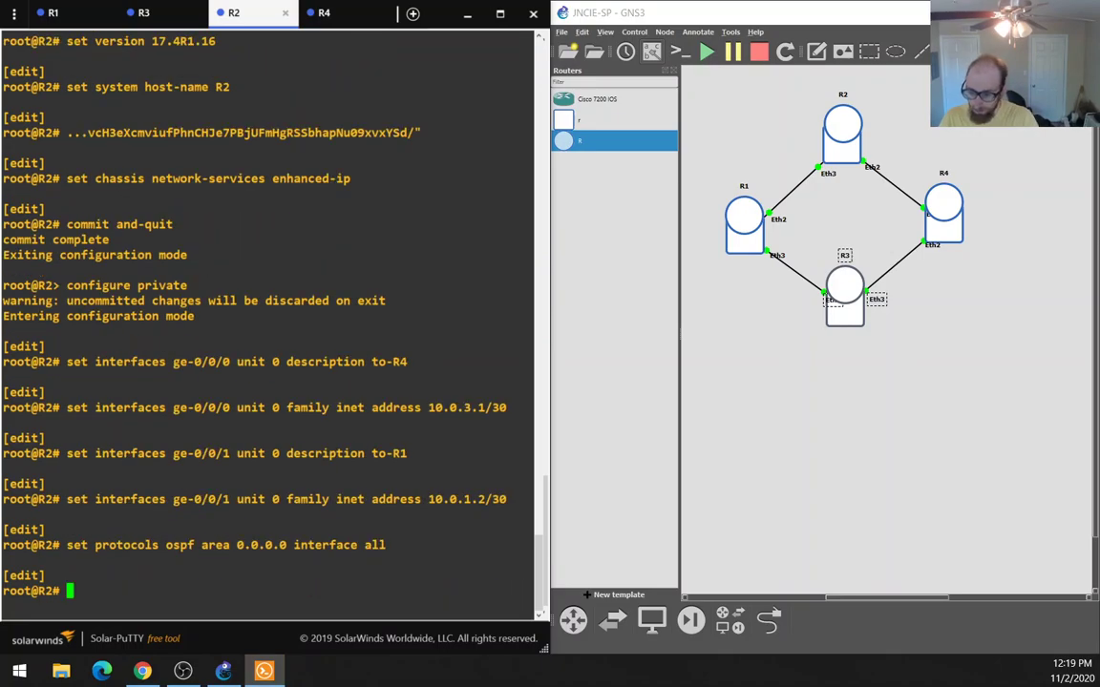
- Roll R3 back to its previous configuration with 'rollback 1' and commit it
left_click(143, 13)
type("configure private")
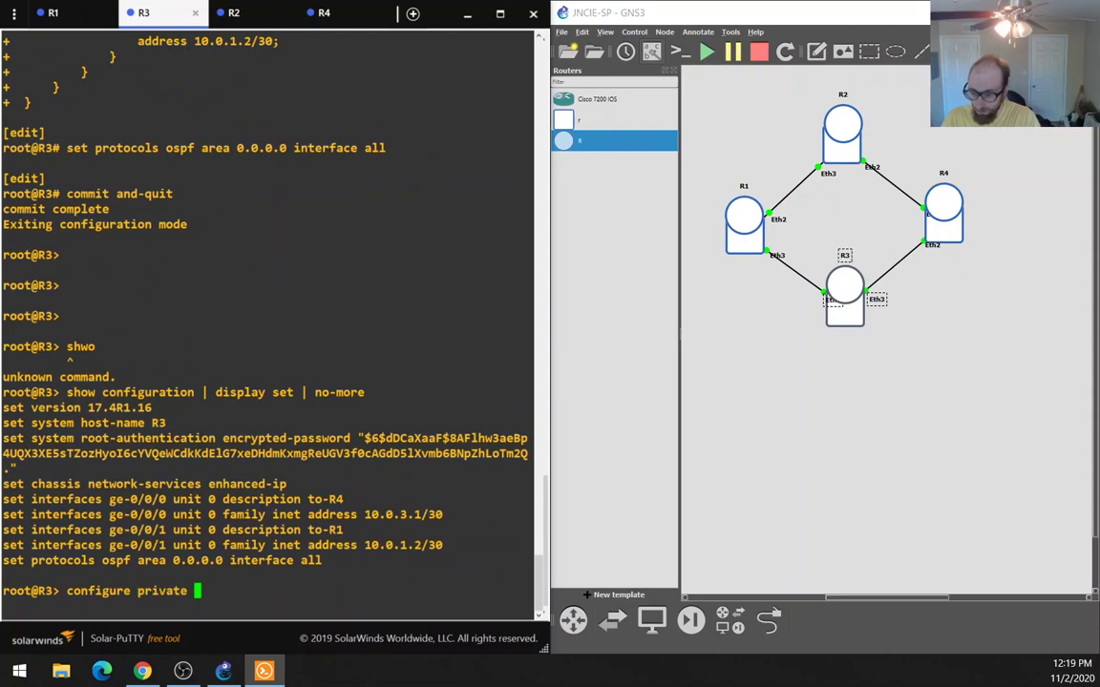
key("Return")
type("rollback 1")
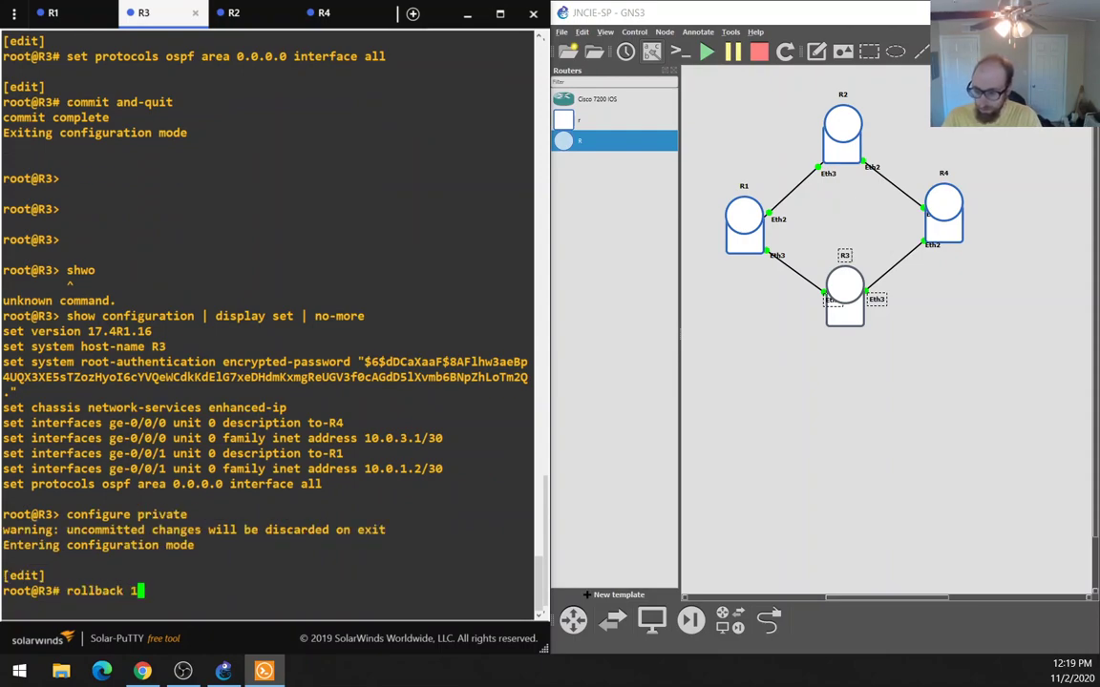
key("Return")
type("commit")
key("Return")
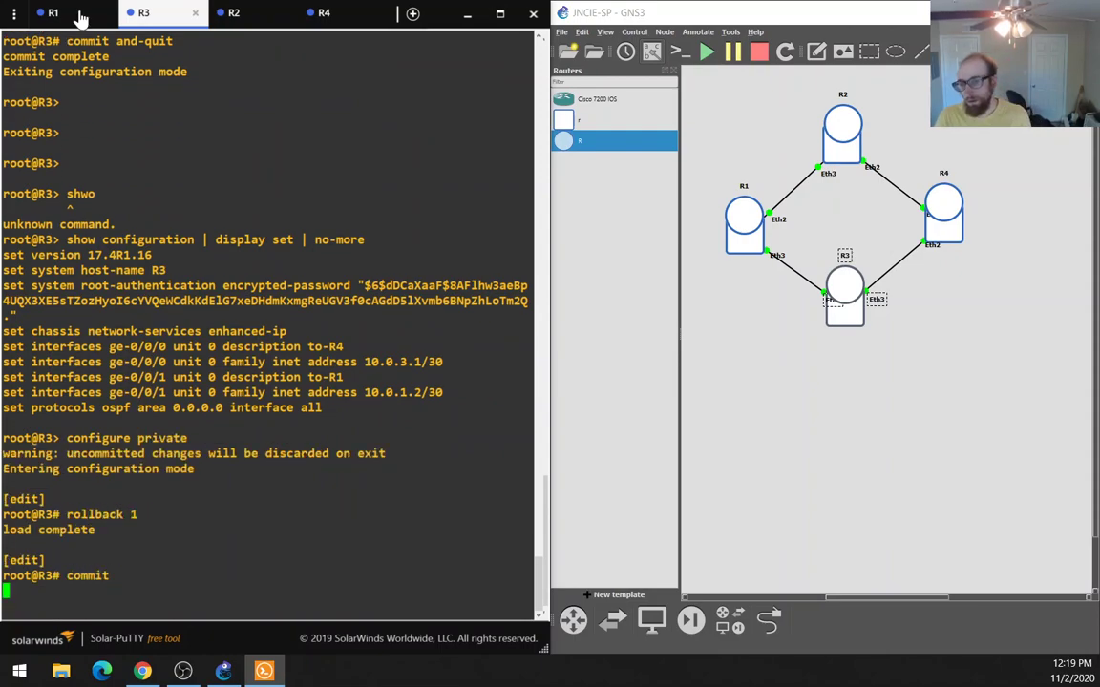
- Commit R2's pasted configuration with 'commit and-quit'
left_click(234, 13)
type("commit and-quit")
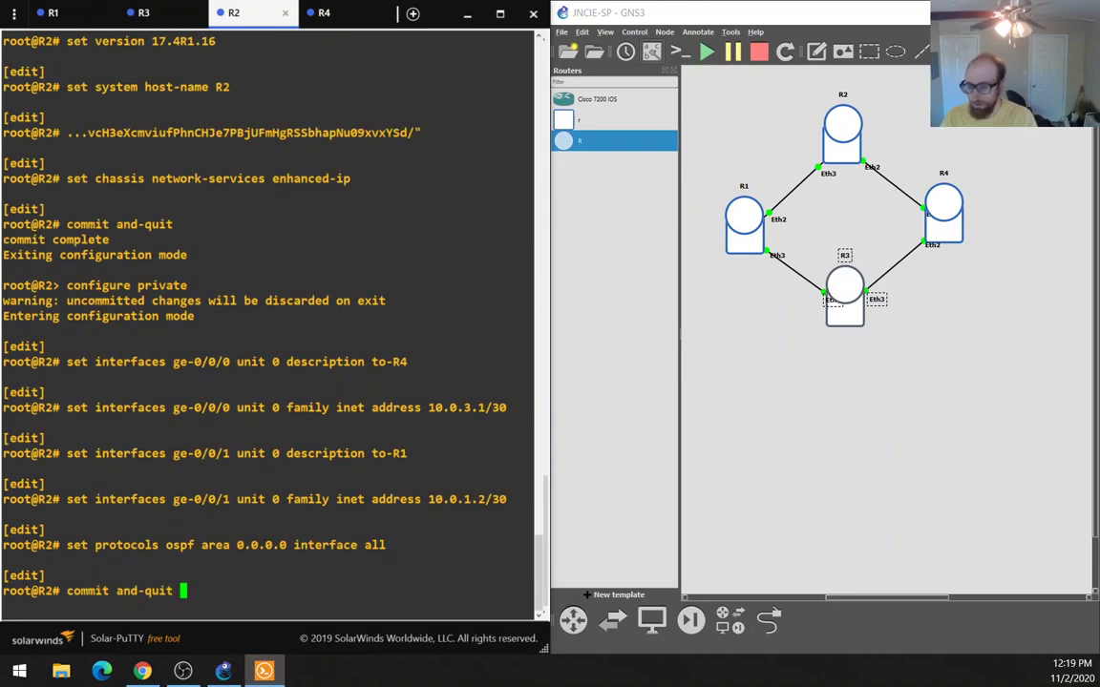
key("Return")
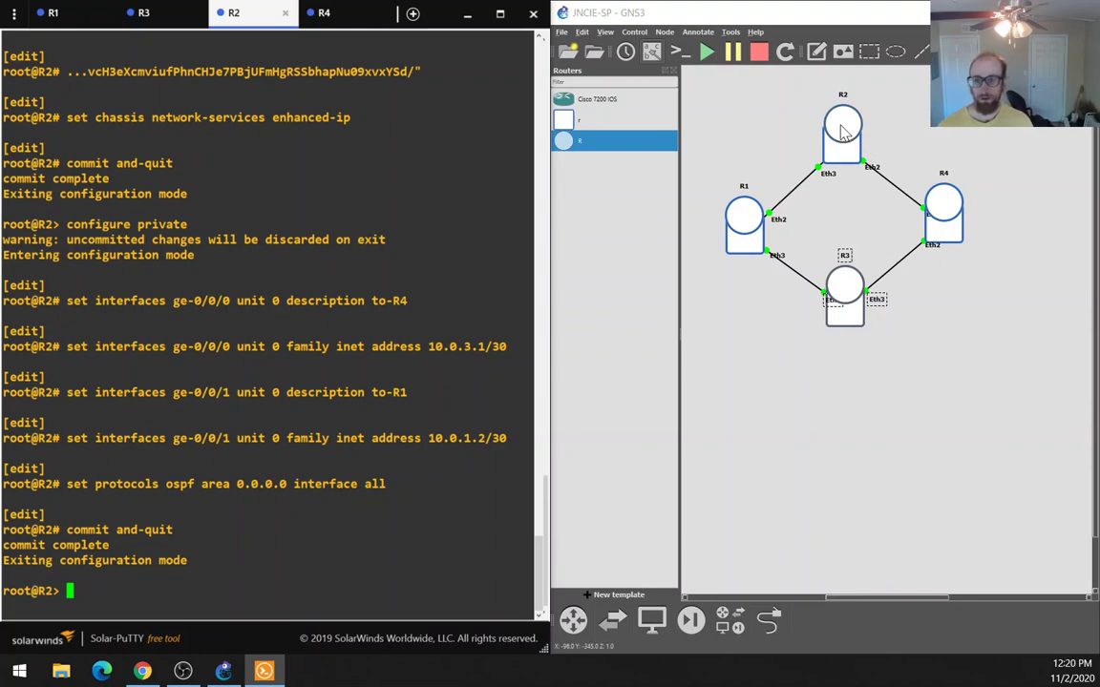
left_click(141, 13)
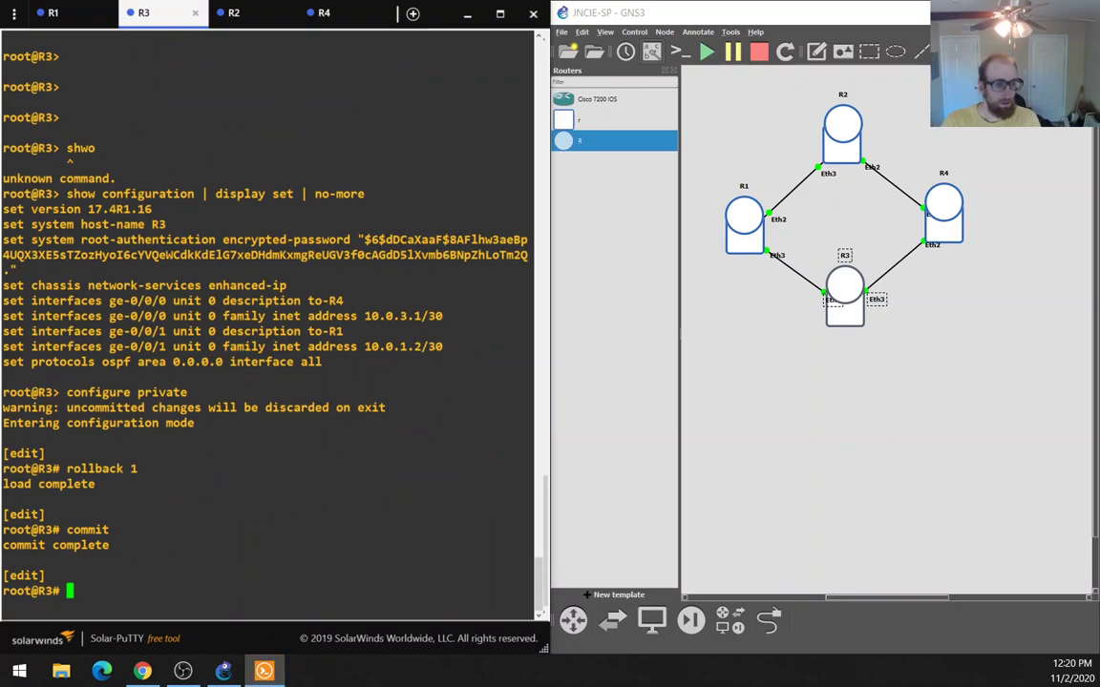
- On R3, give ge-0/0/0.0 the description to-R1 and address 10.0.2.2/30
type("edit i")
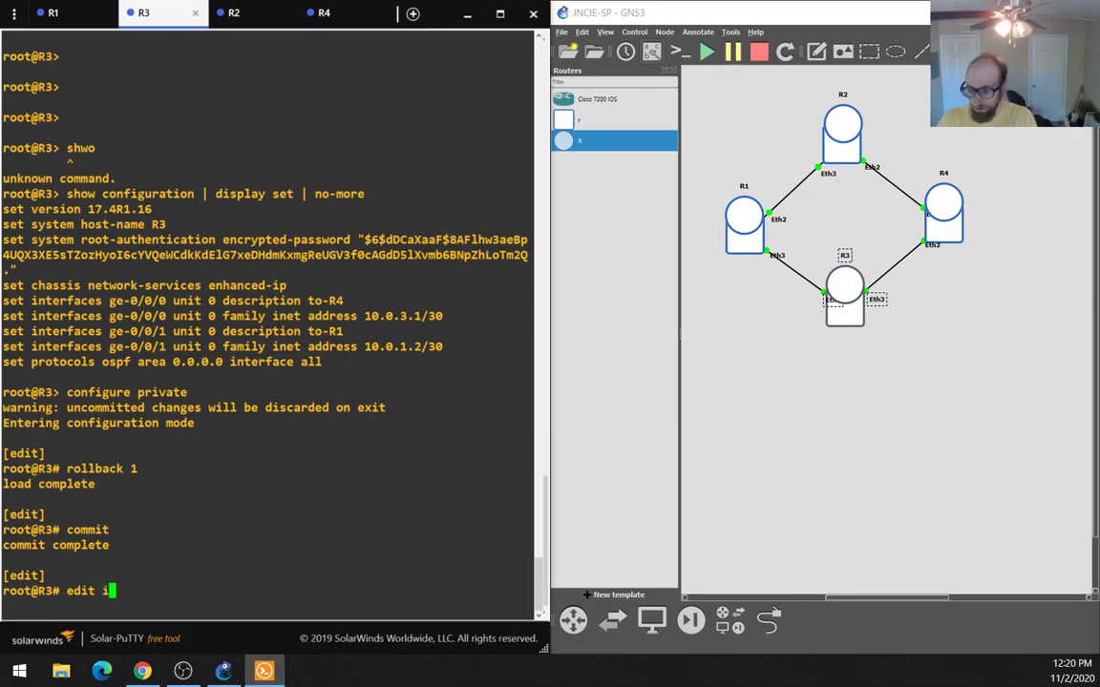
type("nterfaces ge-0/0/0.0")
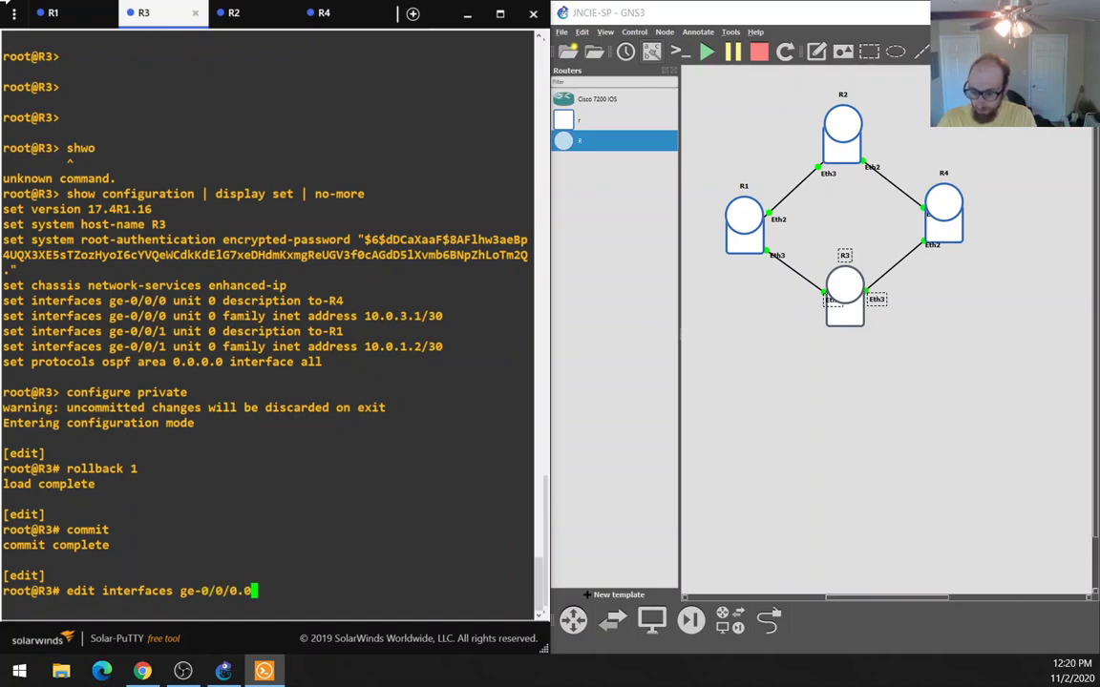
key("Return")
type("set d")
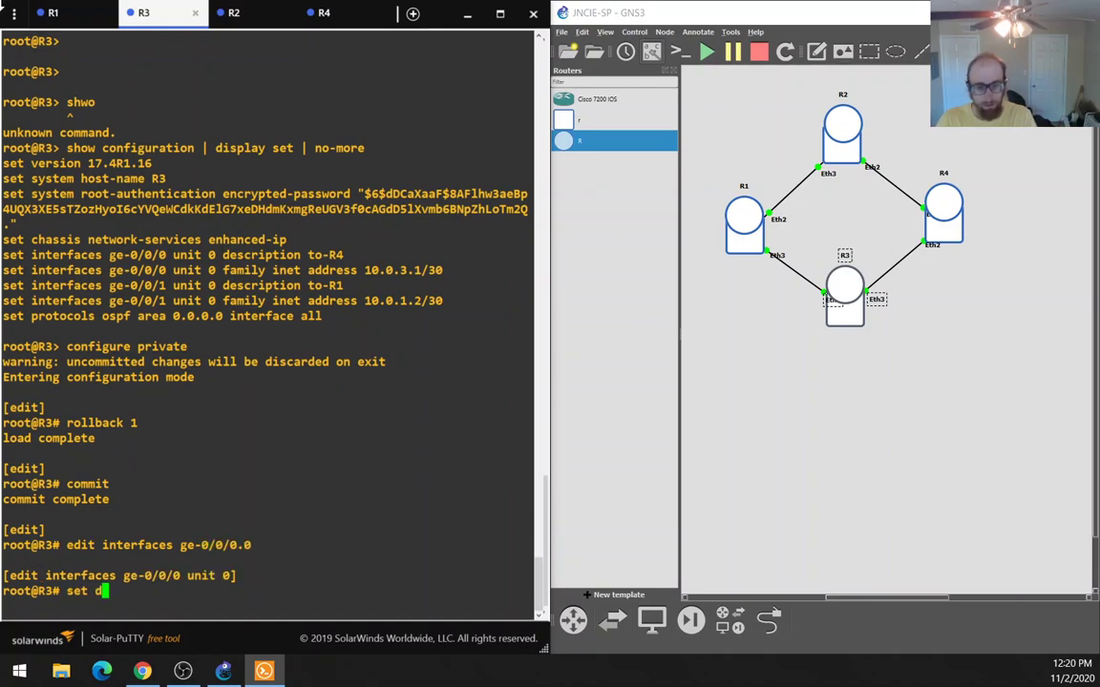
type("escription to-R1")
key("Return")
type("set f")
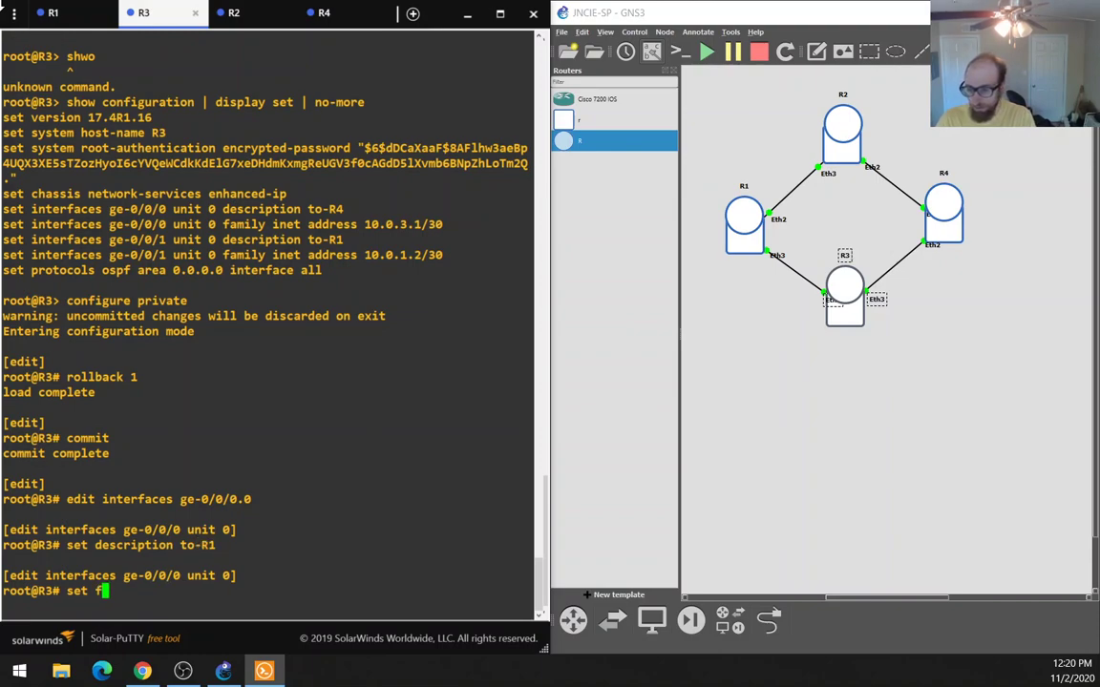
type("amily inet address 1")
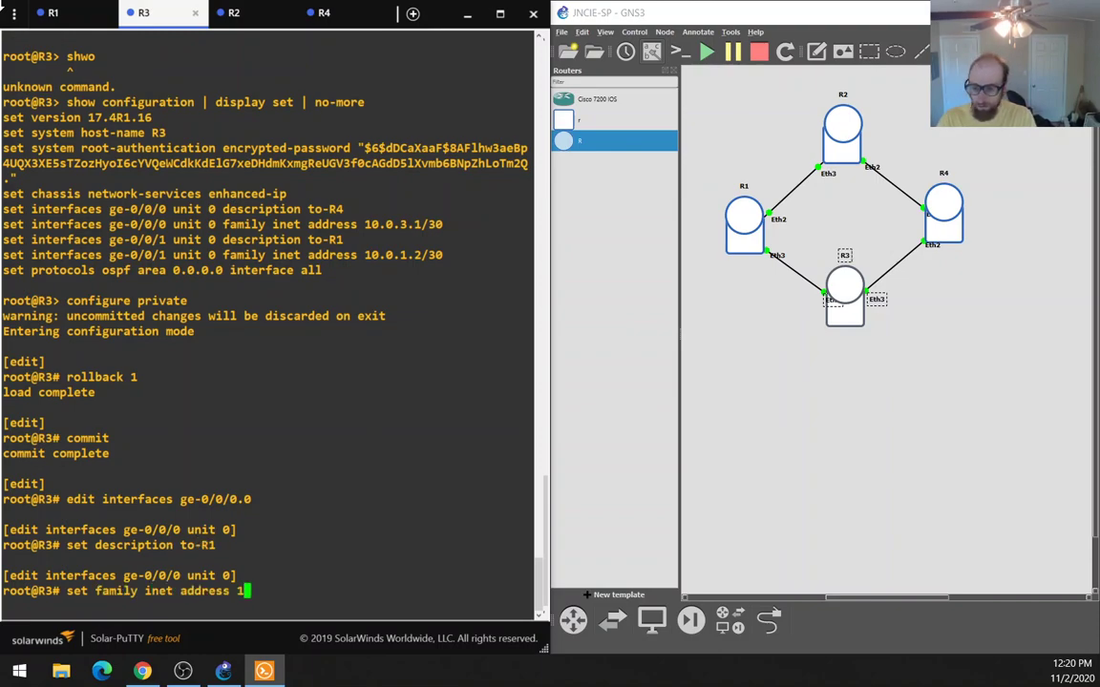
type("0.0.2.2/30")
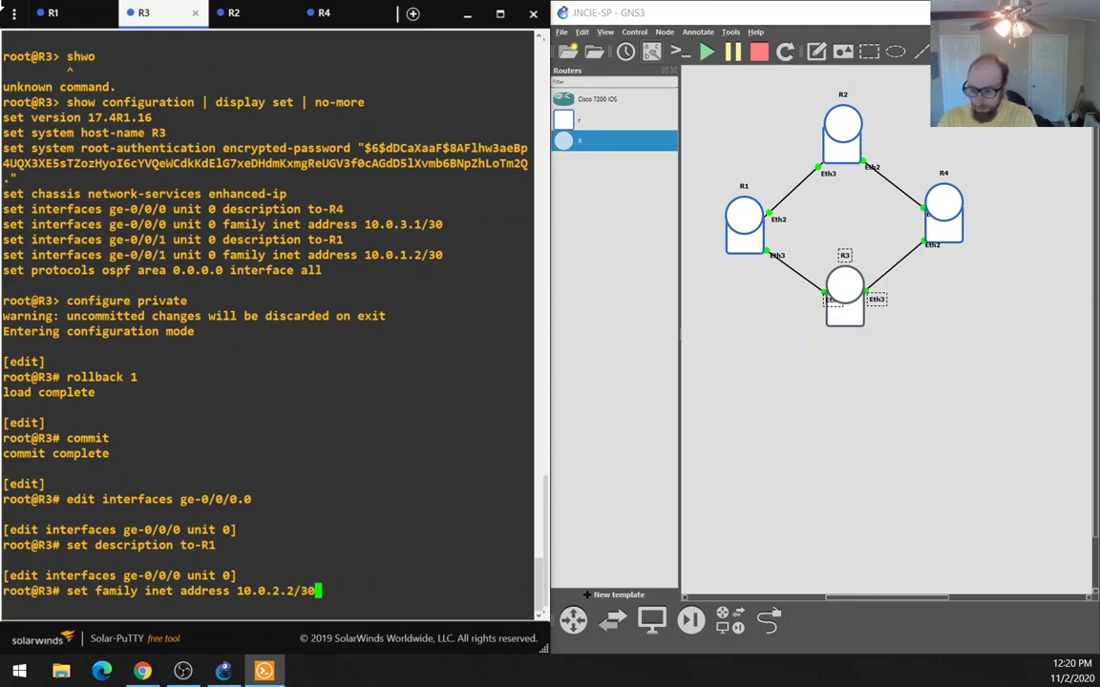
key("Return")
- Give ge-0/0/1.0 the description to-R4 and address 10.0.4.1/30
type("top edit itn")
key("space")
type("ge")
key("BackSpace")
key("BackSpace")
key("BackSpace")
key("BackSpace")
key("BackSpace")
type("interfaces ge-0/0/1.0")
key("Return")
type("set description to-R4")
key("Return")
type("set fam")
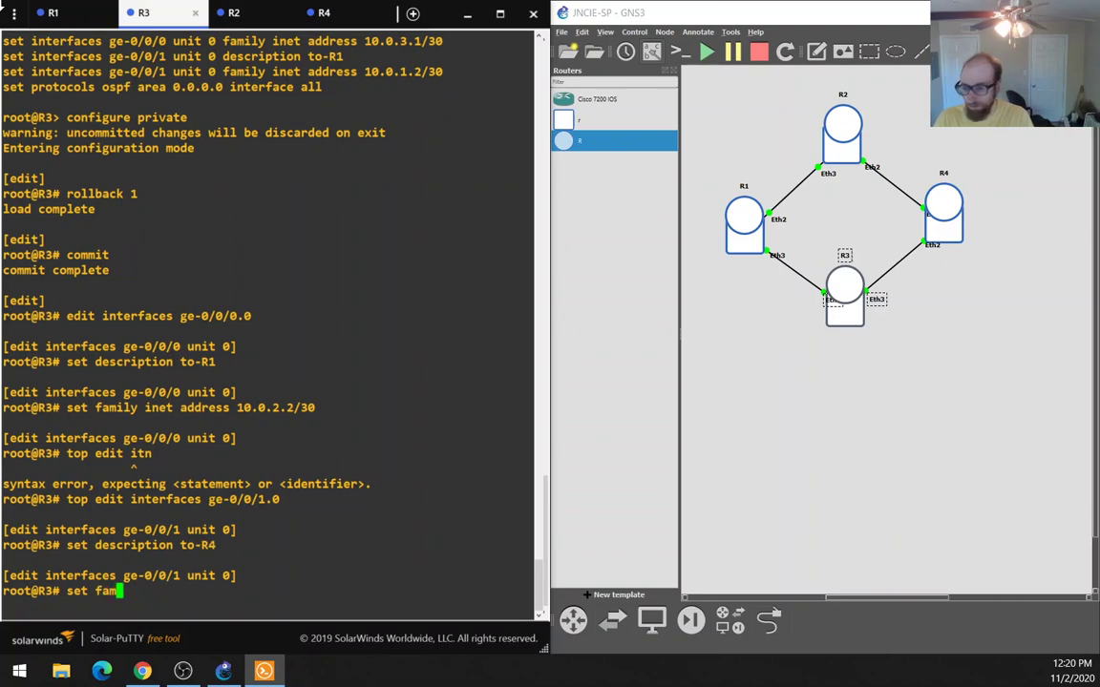
type("ily inet address 10")
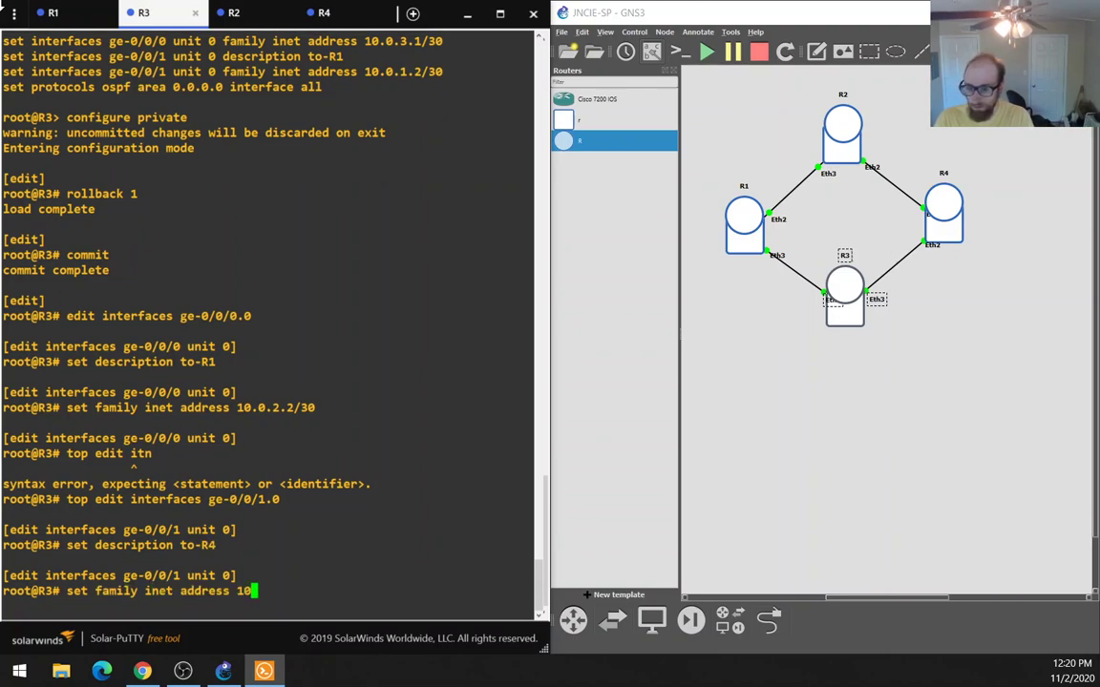
type(".0.4.1/30")
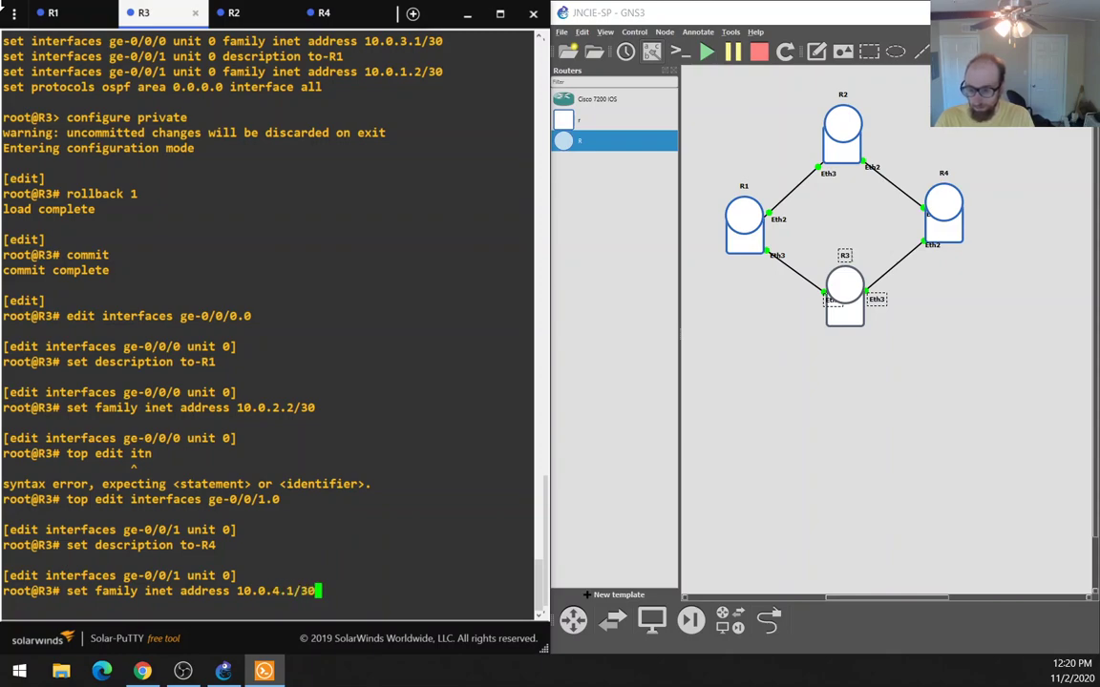
key("Return")
- Enable OSPF area 0.0.0.0 on all interfaces from the top of the configuration
type("top")
key("Return")
type("commit and-quit")
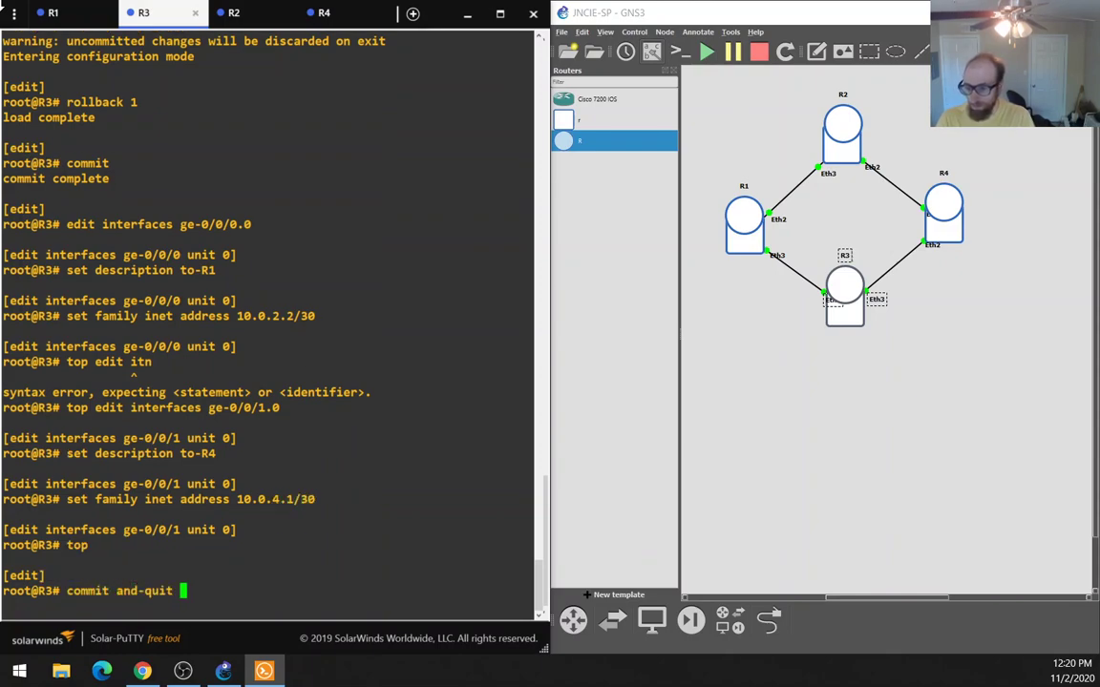
key("ctrl+u")
type("set ")
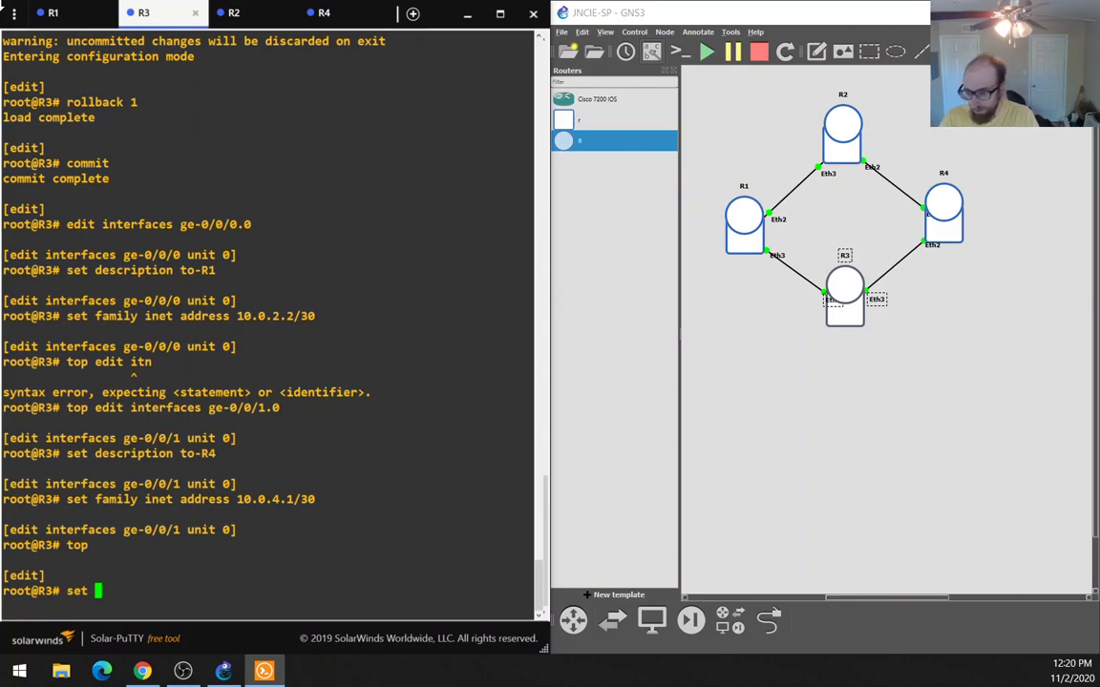
type("protocols ospf a")
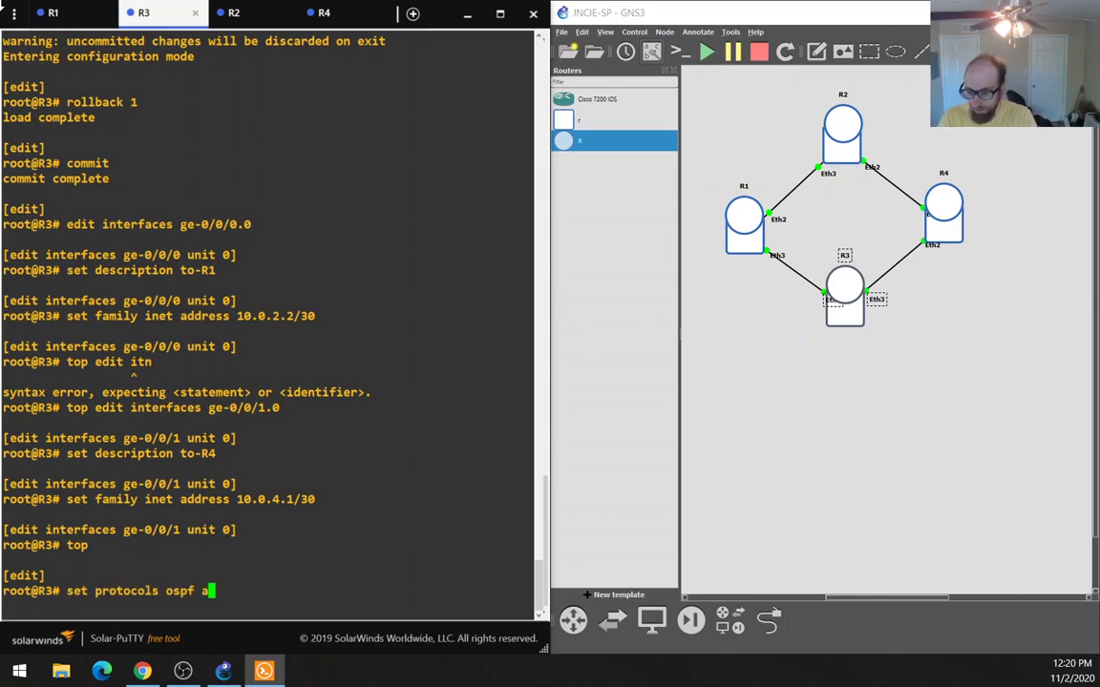
type("rea 0.0.0.0")
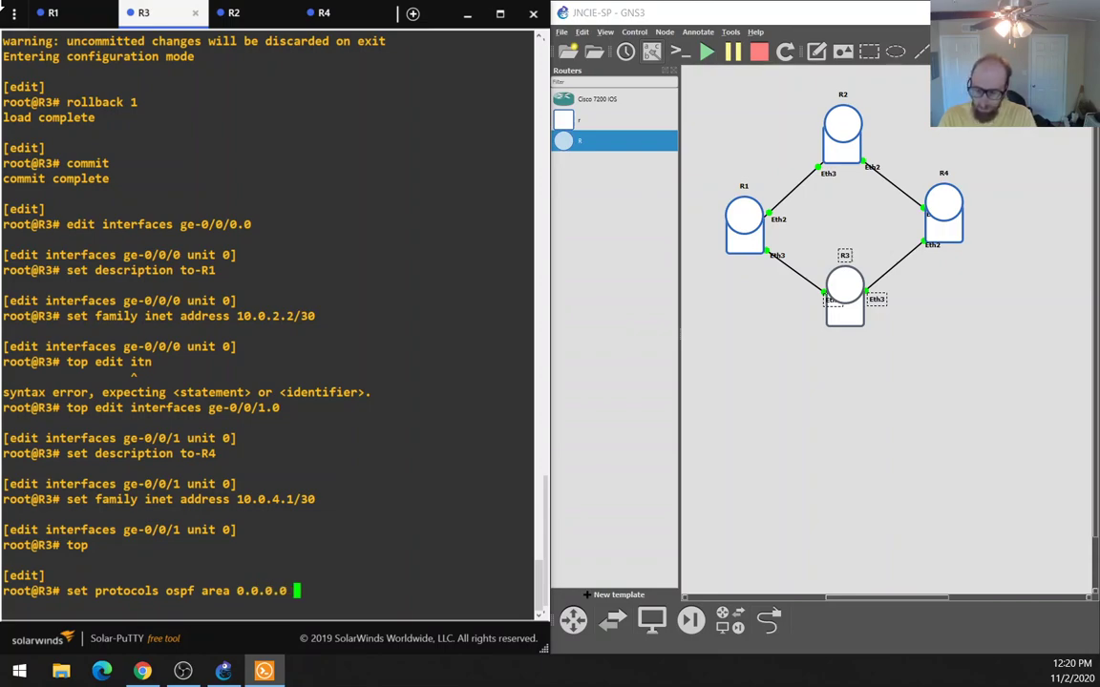
type(" interface all")
key("Return")
- Review the pending changes with 'show | compare', commit them, and switch to R4's console
type("show | compar")
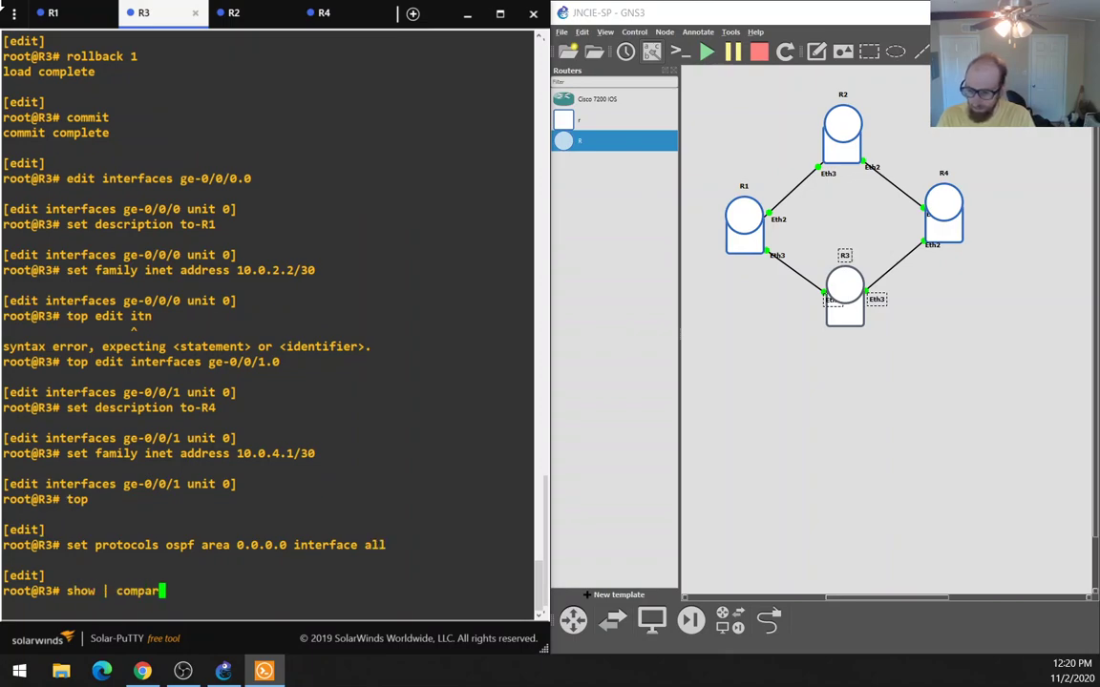
type("e")
key("Return")
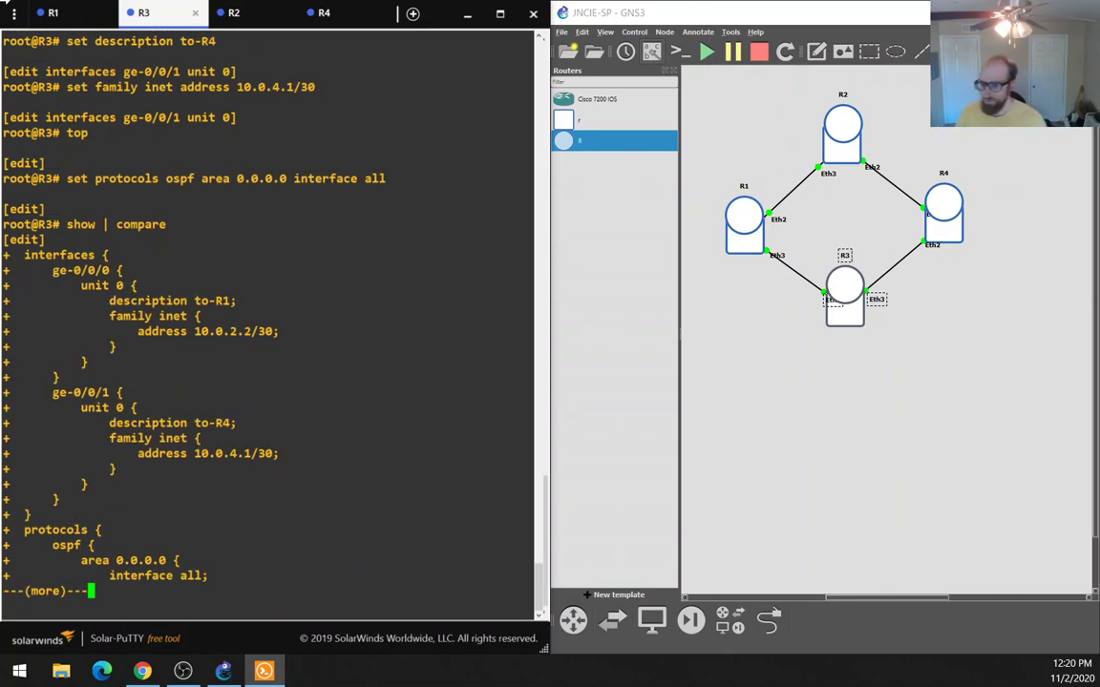
key("space")
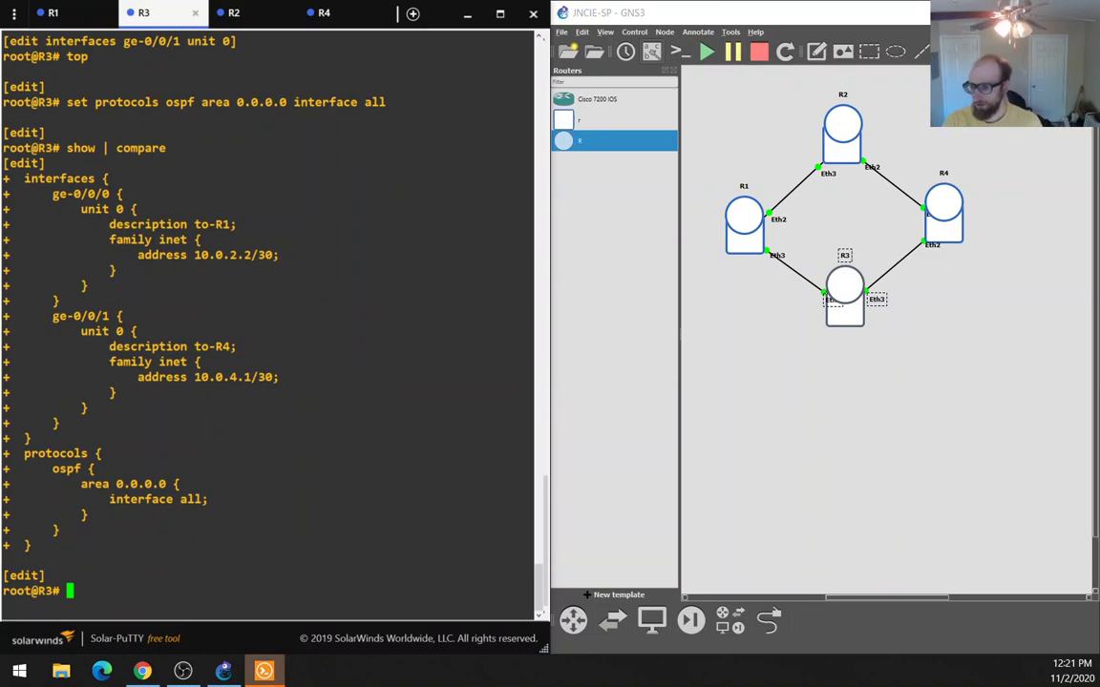
type("comi")
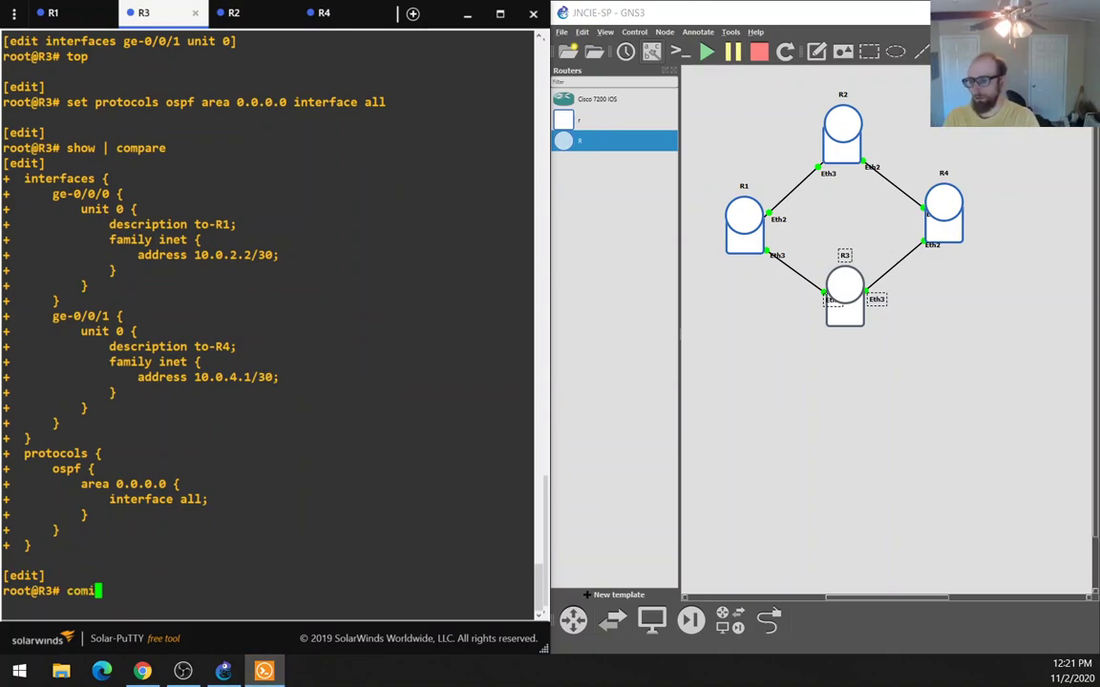
type("it")
key("Return")
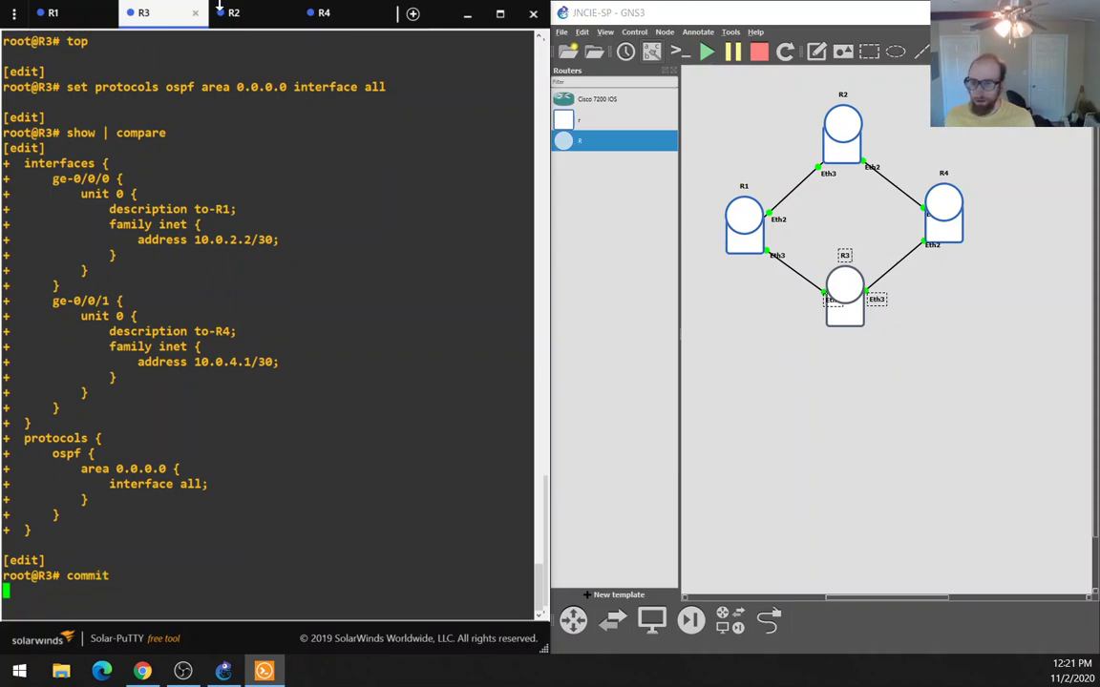
left_click(333, 18)
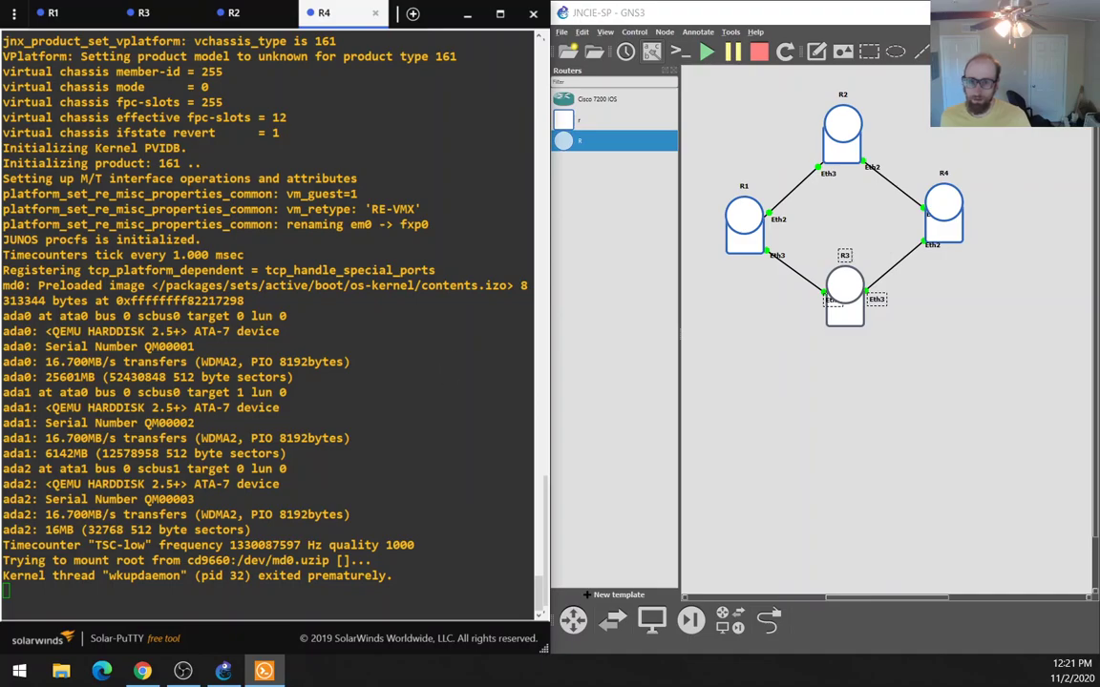
- Maximize, restore and snap the Solar-PuTTY window to the right half beside the CoS documentation
left_click(499, 13)
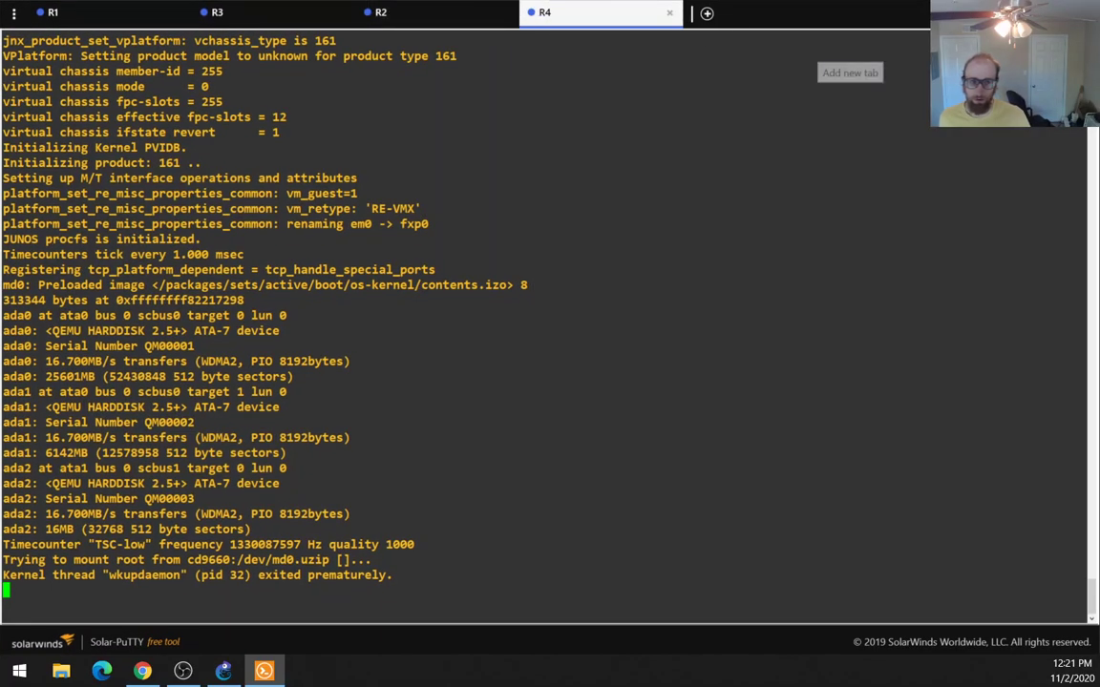
double_click(671, 14)
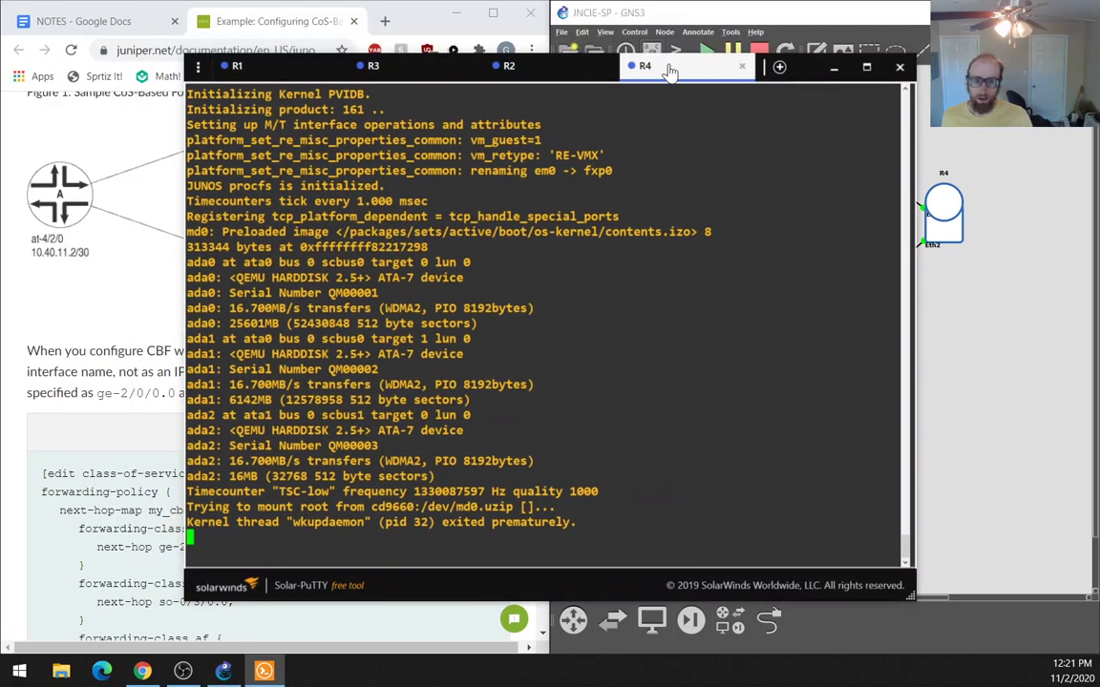
left_click_drag(671, 71, 1098, 296)
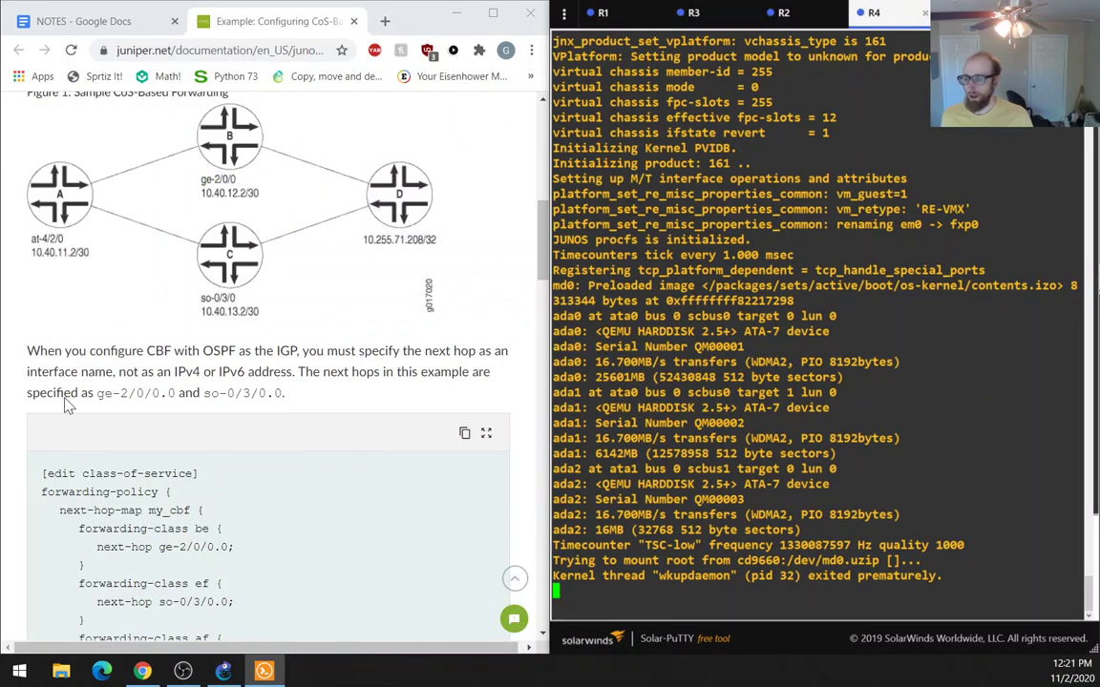
scroll(84, 455, "down", 6)
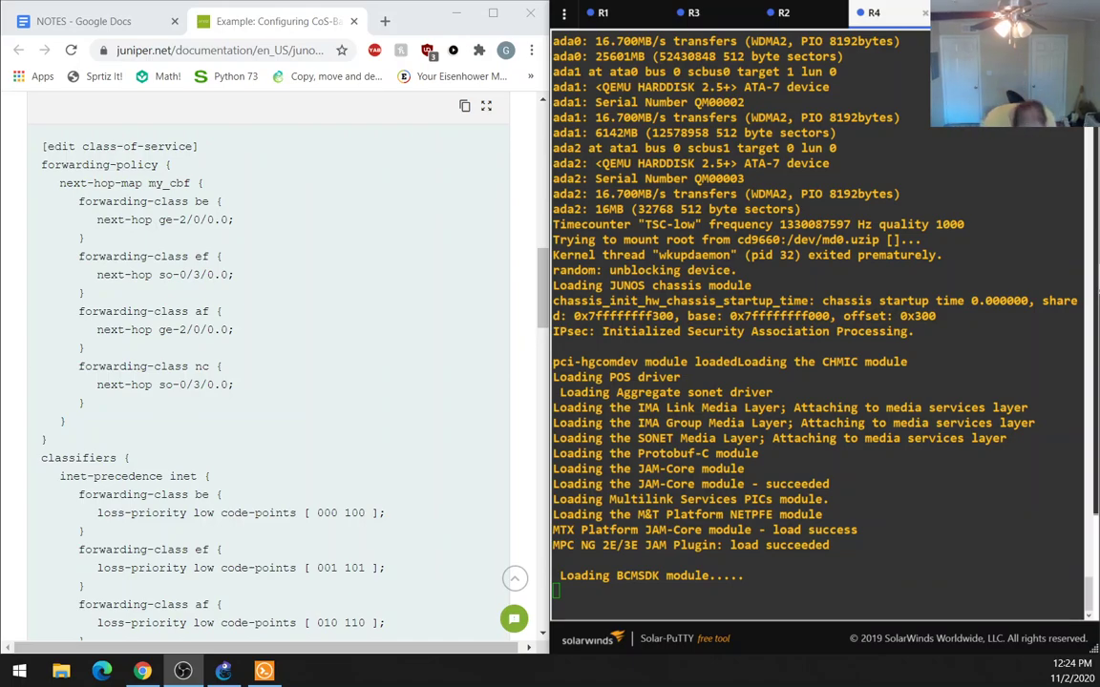
- Switch to R1, scroll the Juniper page back to the forwarding-policy code, and stop R1's route refresh
left_click(601, 13)
scroll(238, 456, "down", 12)
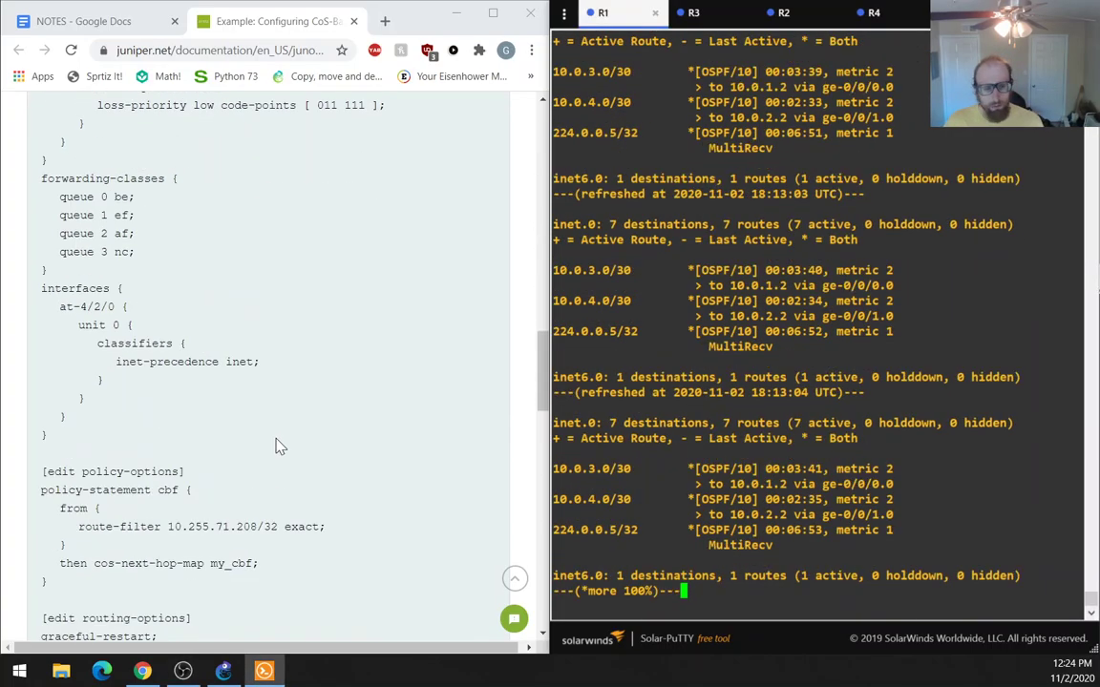
scroll(270, 425, "down", 6)
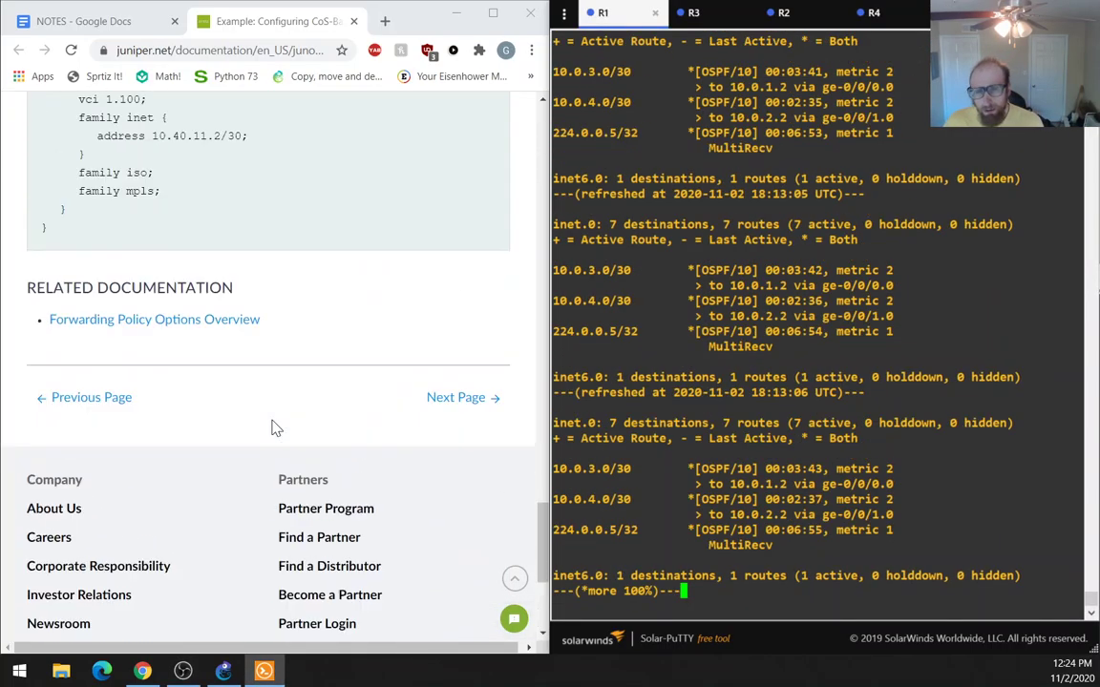
scroll(270, 425, "up", 6)
scroll(273, 422, "up", 12)
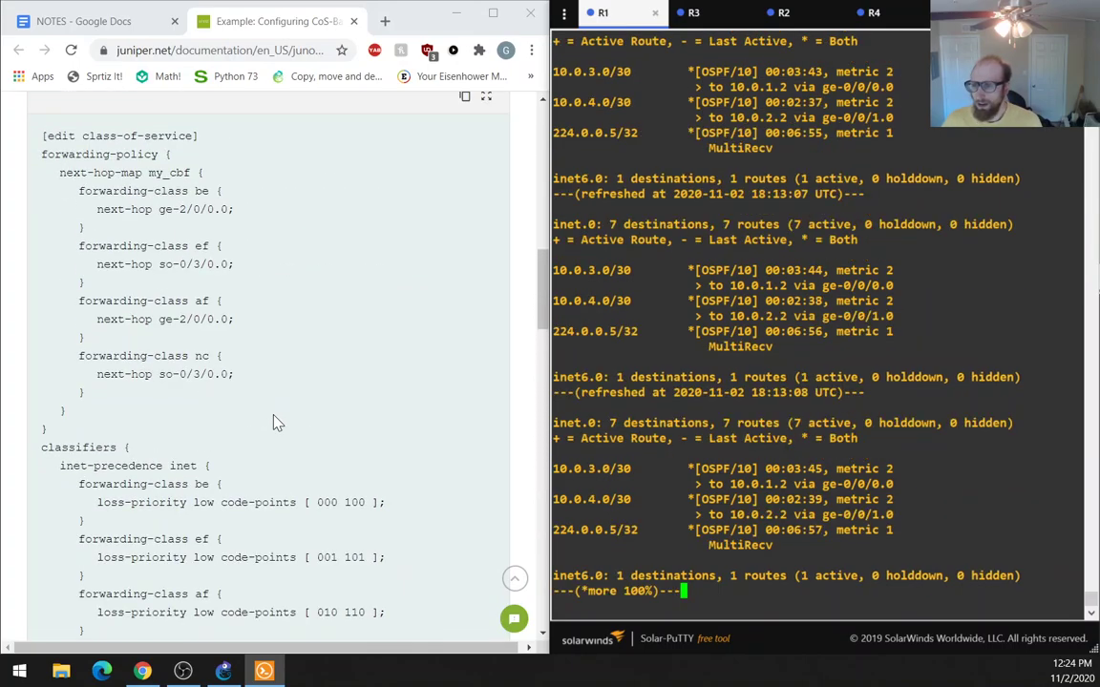
scroll(489, 445, "down", 1)
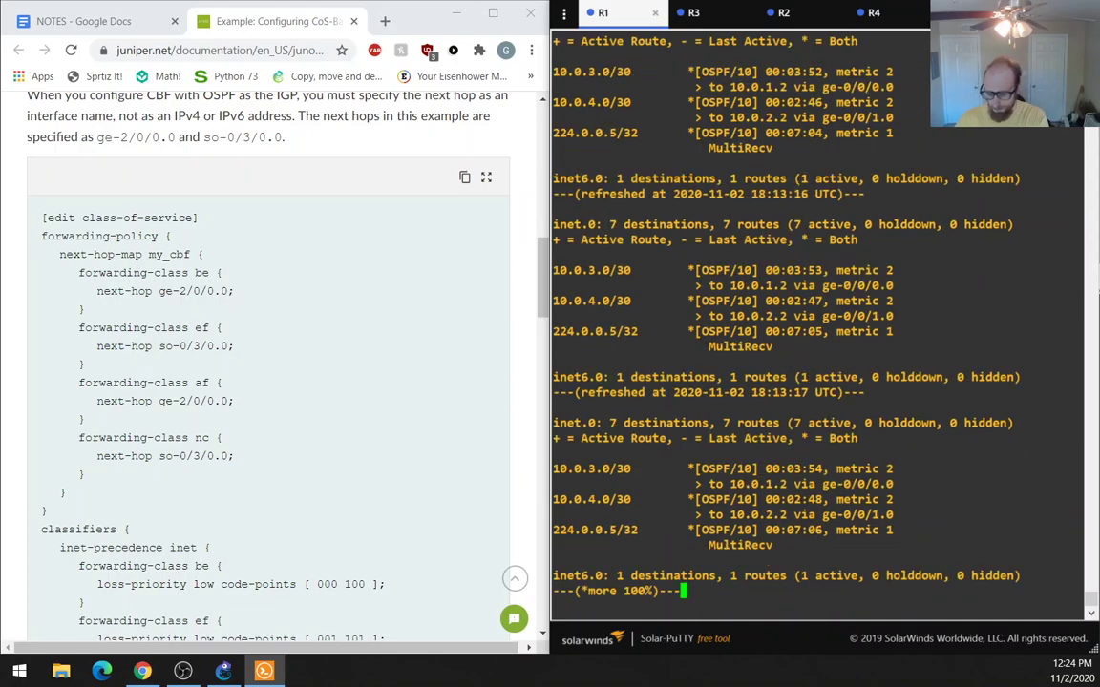
key("ctrl+c")
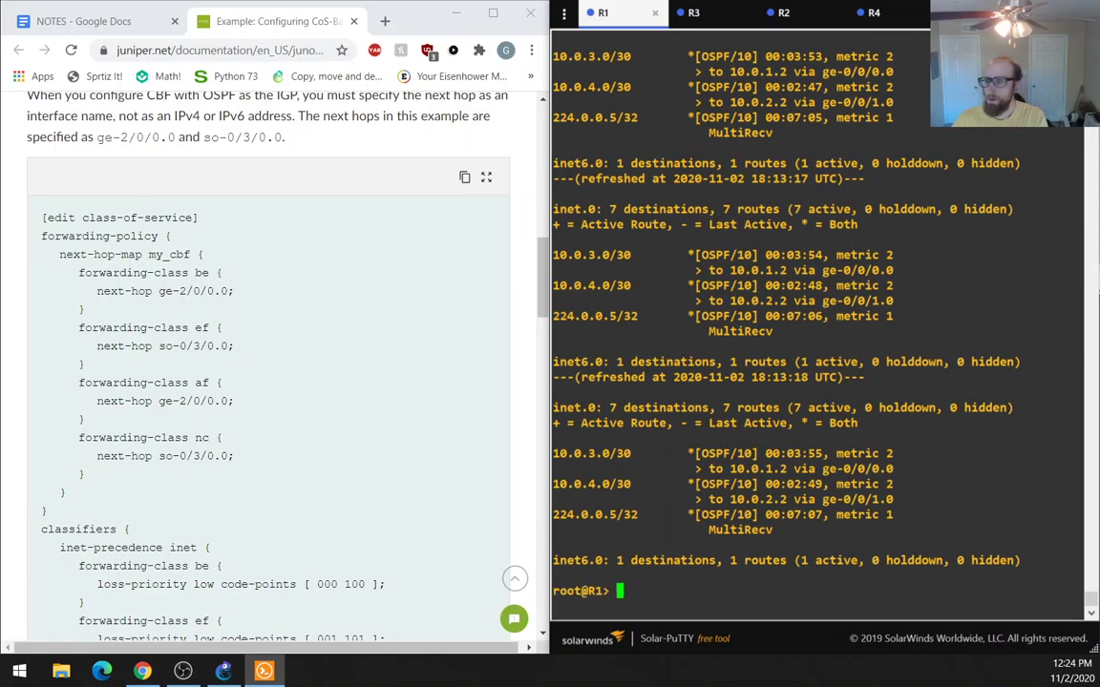
- On R1, enter 'configure private' and edit class-of-service forwarding-policy next-hop-map my_cbf
key("Return")
key("Return")
key("Return")
key("Return")
key("Return")
key("Return")
key("Return")
key("Return")
key("Return")
key("Return")
key("Return")
key("Return")
key("Return")
key("Return")
key("Return")
type("configure private")
key("Return")
type("edit class-")
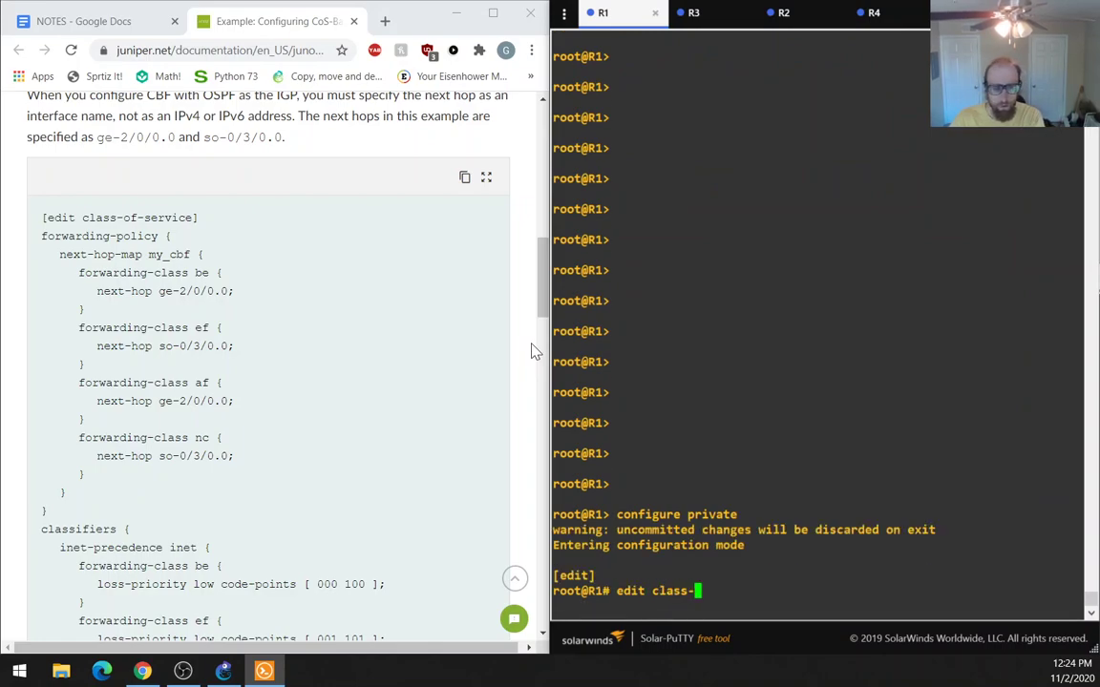
type("of-service forwa")
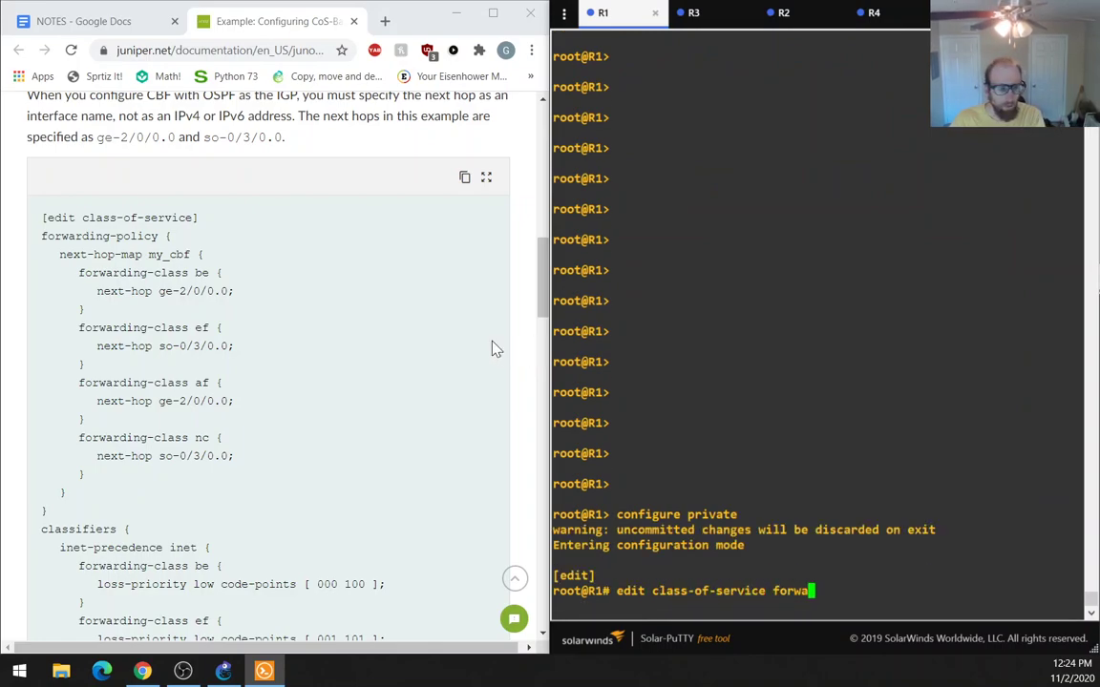
type("rding-policy")
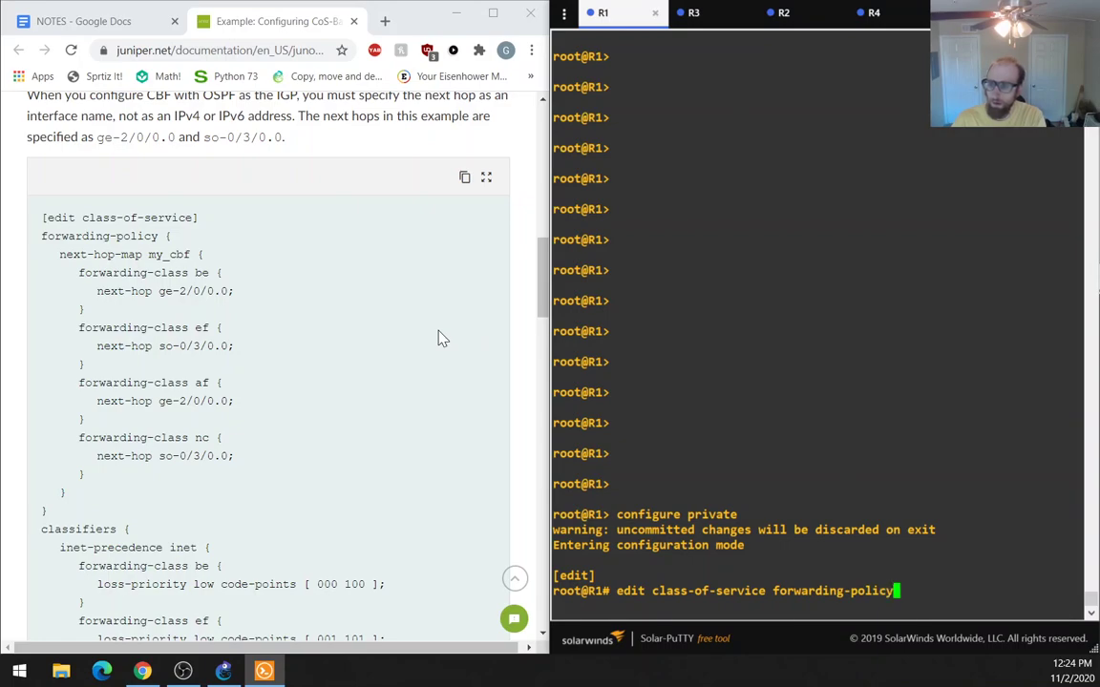
type(" next-hop-map my_cbf")
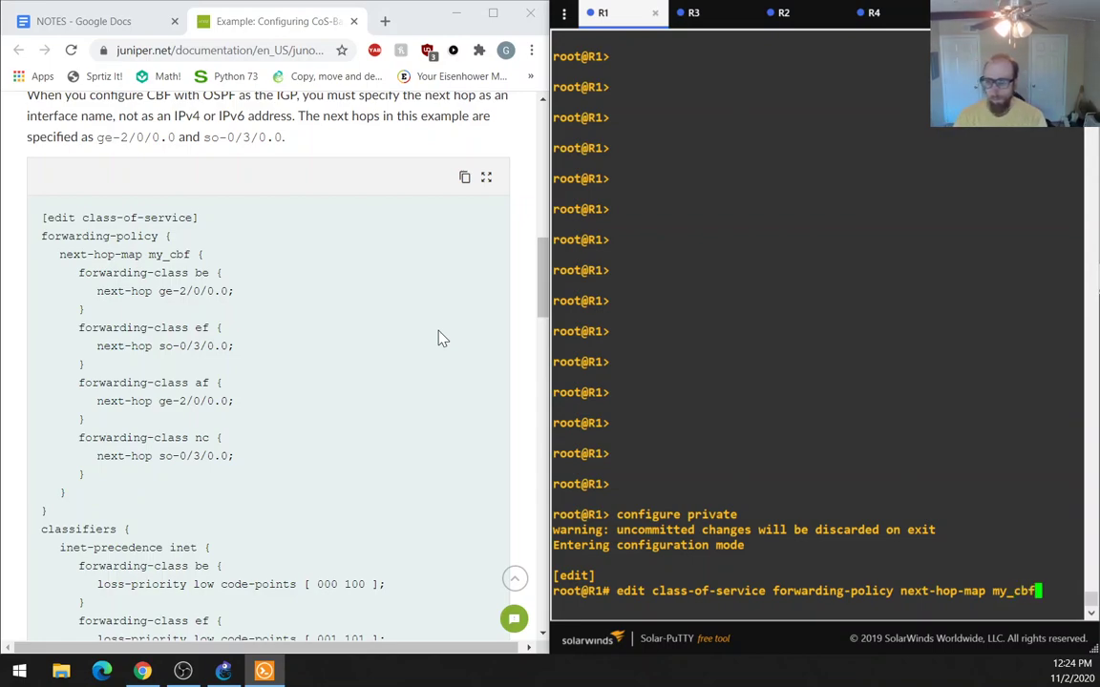
key("Return")
type("set")
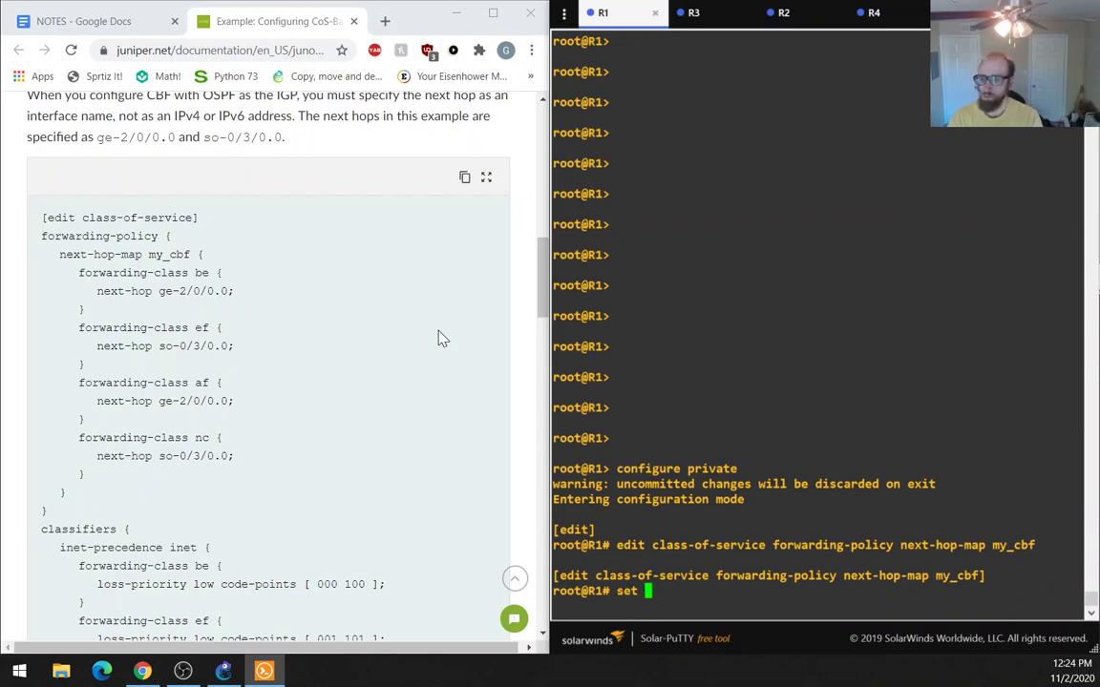
- Leave configuration mode on R3 and run 'show interfaces descriptions | match R1'
scroll(442, 338, "up", 2)
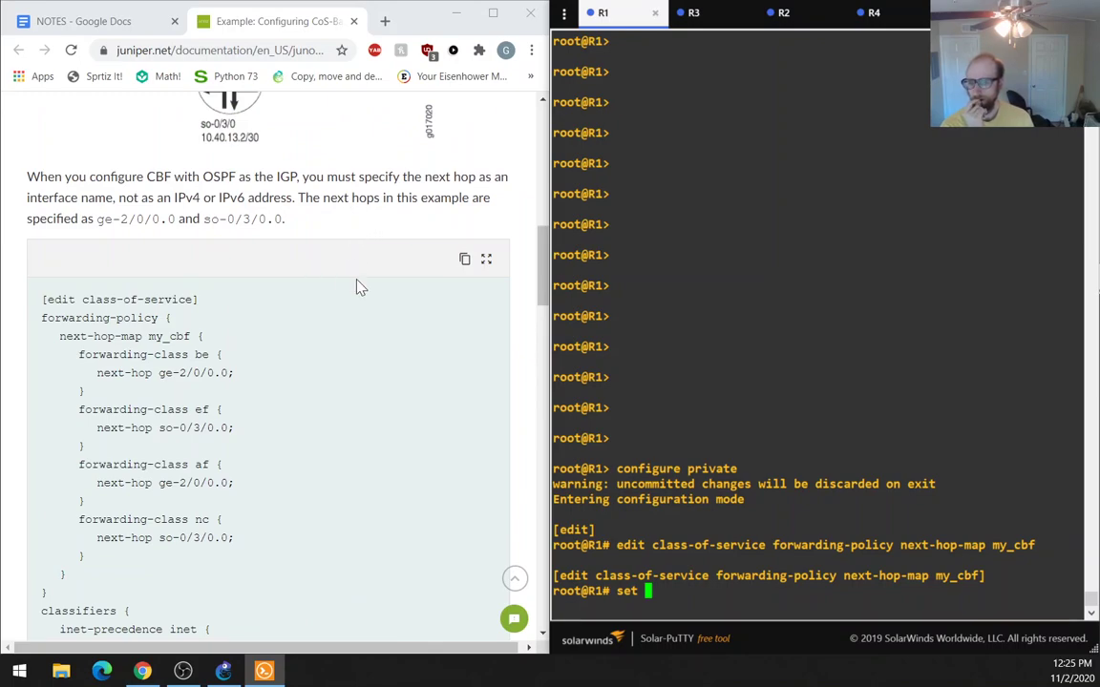
scroll(361, 313, "up", 3)
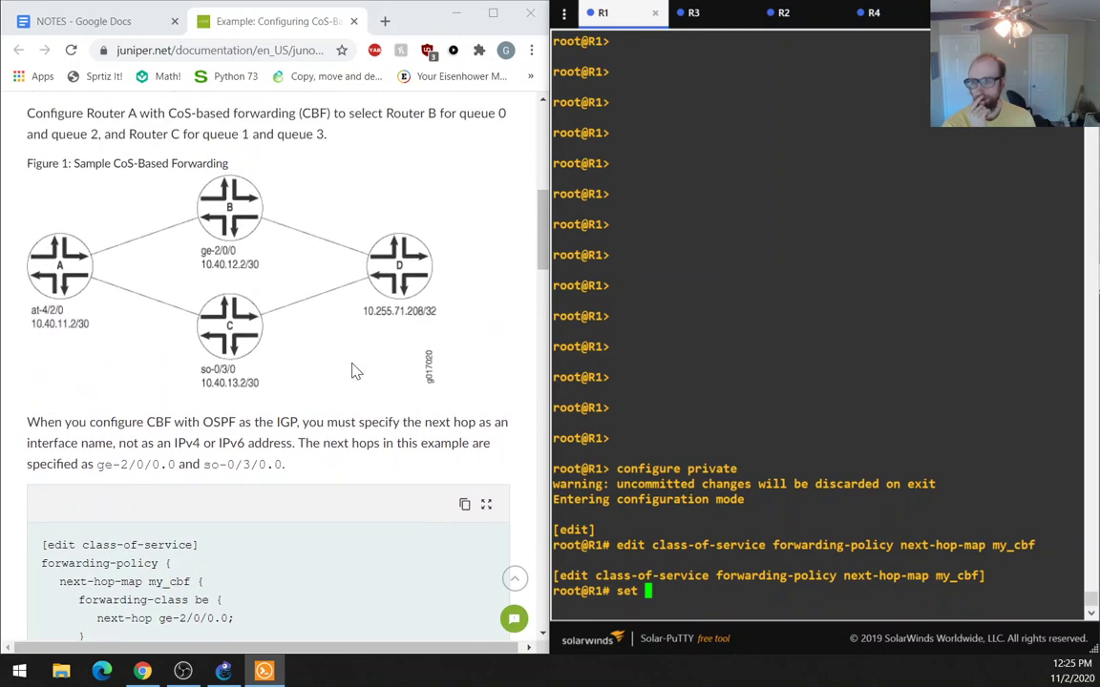
scroll(123, 308, "down", 2)
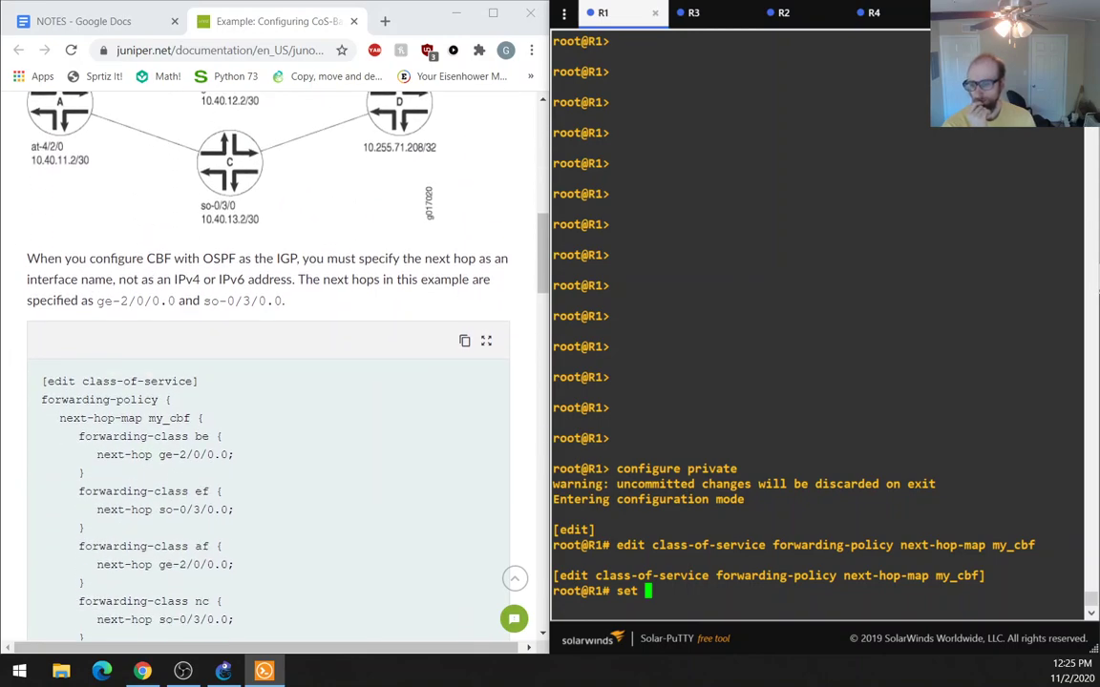
scroll(225, 278, "down", 1)
scroll(209, 445, "up", 3)
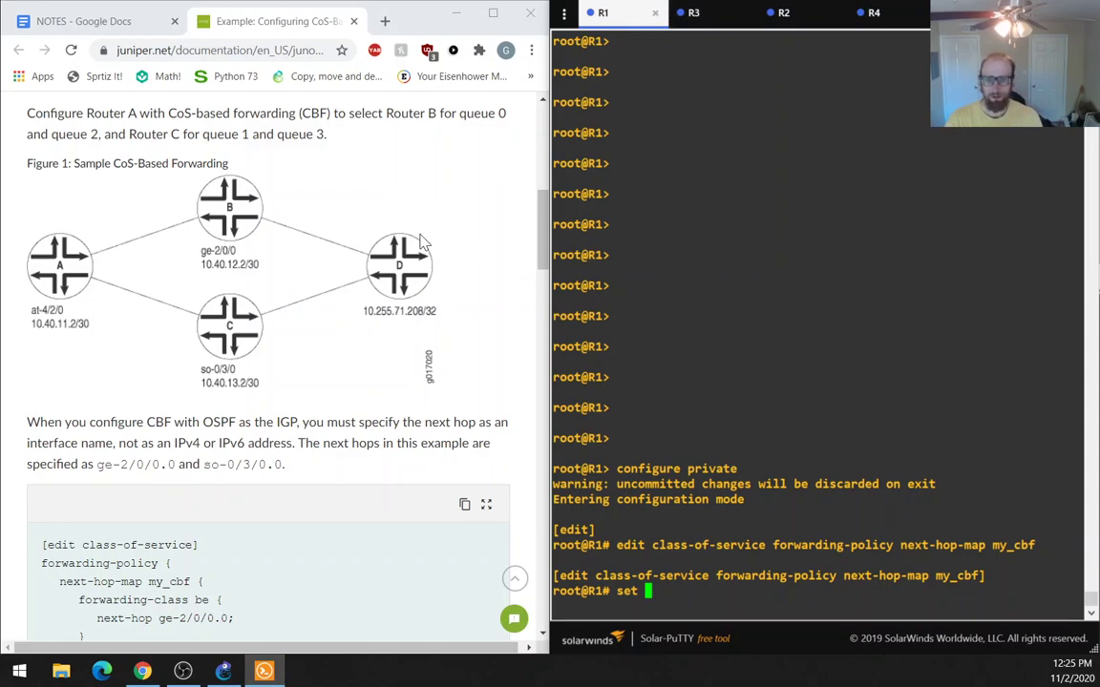
scroll(384, 229, "down", 1)
left_click(691, 12)
type("exit")
key("Return")
type("show itn")
key("Return")
type("d")
key("BackSpace")
key("BackSpace")
key("BackSpace")
type("nterfaces descriptions | match R1")
key("Return")
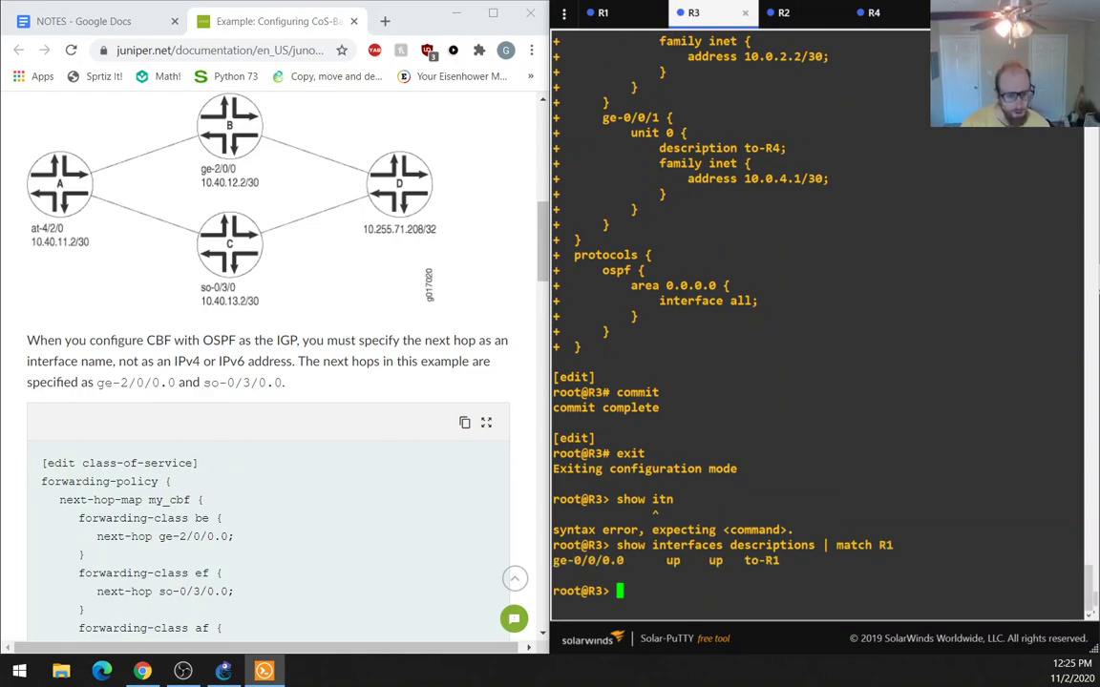
- Run the same description lookup on R2 to find its R1-facing interface, then return to R1
left_click_drag(617, 545, 1077, 546)
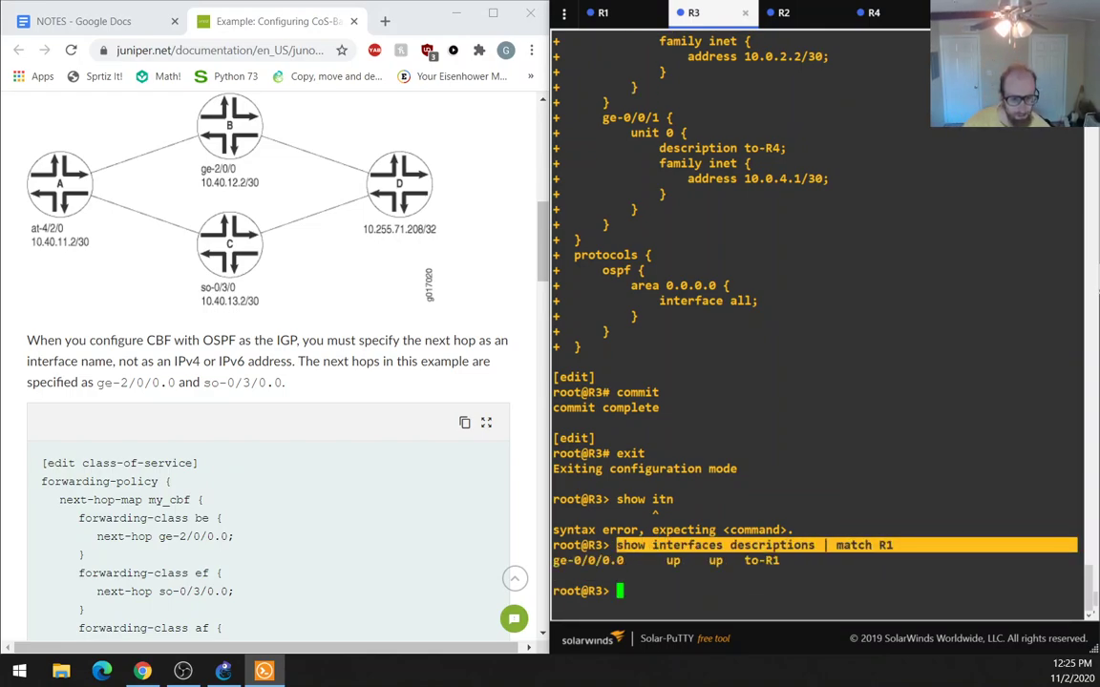
left_click(784, 12)
key("shift+Insert")
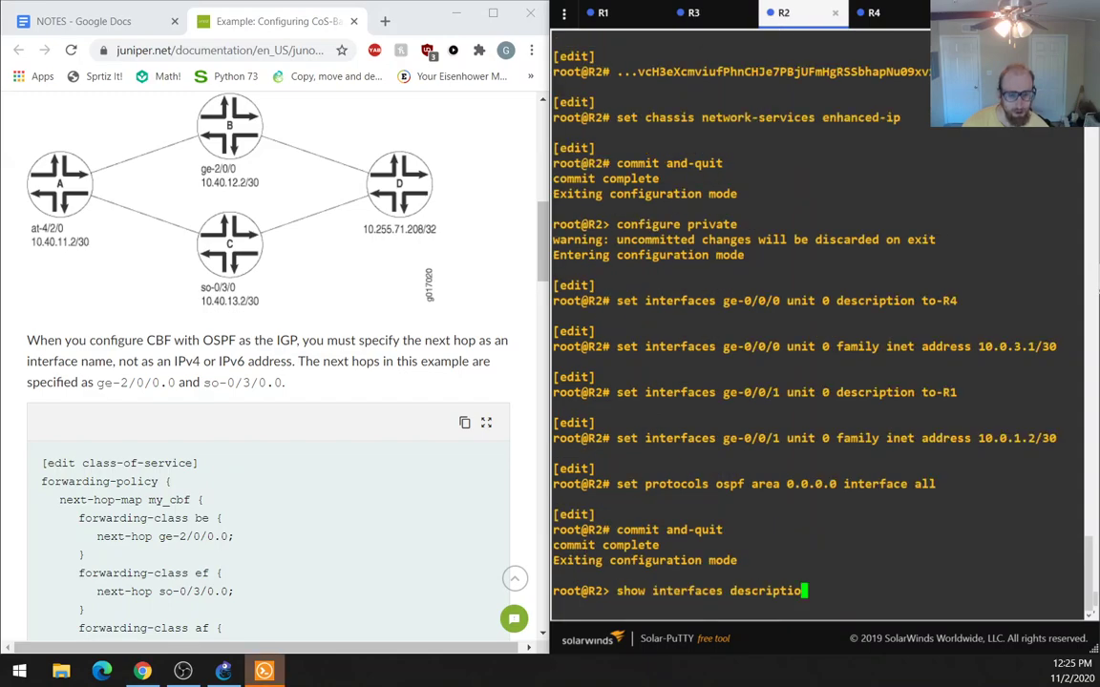
key("Return")
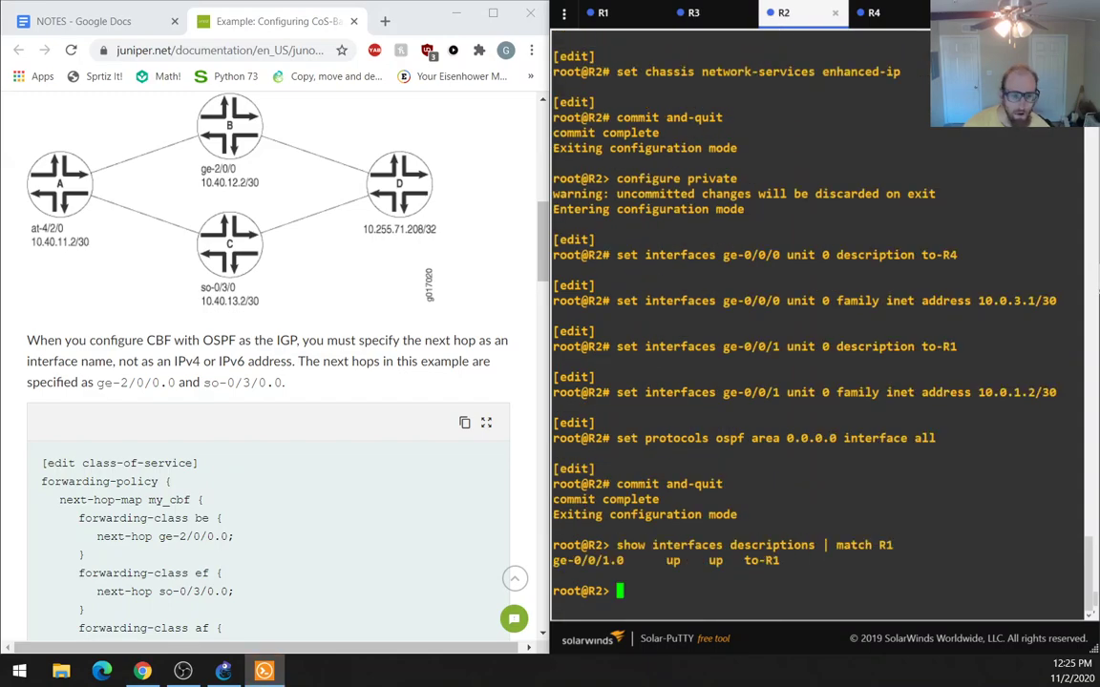
left_click(603, 13)
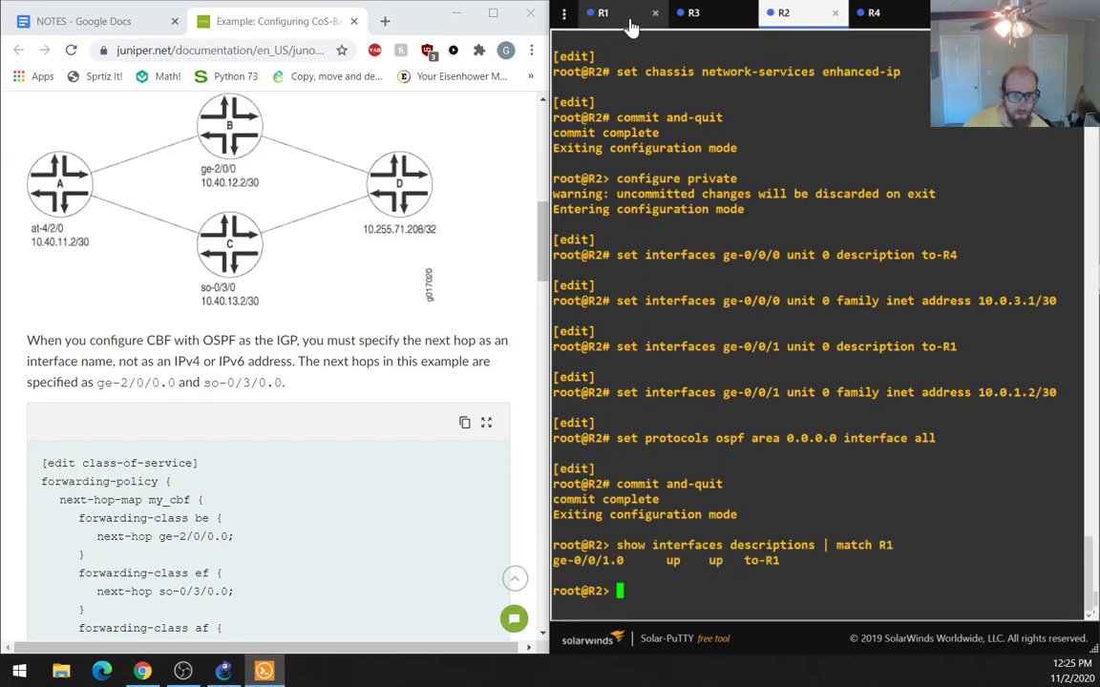
- Map forwarding class be to next hop ge-0/0/1.0 in my_cbf
type("forwarding-")
key("BackSpace")
key("BackSpace")
key("BackSpace")
key("BackSpace")
key("BackSpace")
key("BackSpace")
key("BackSpace")
key("BackSpace")
key("BackSpace")
key("BackSpace")
key("BackSpace")
type("?")
type("fo")
type("rwarding-cla")
type("ss be nex")
type("t-hop")
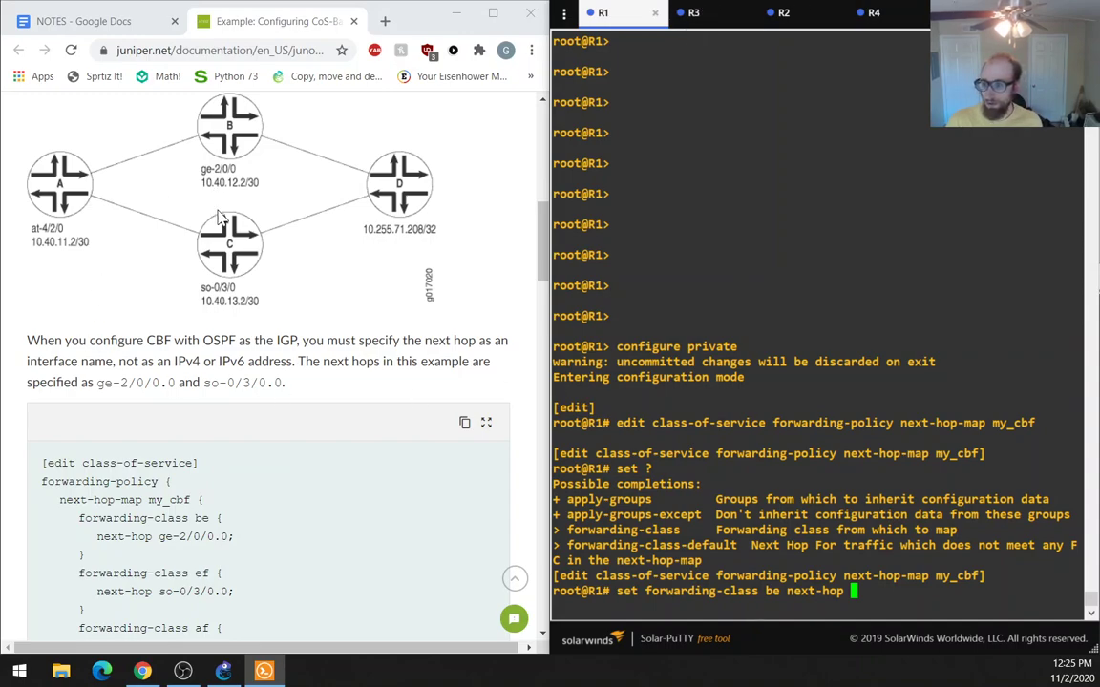
left_click(230, 672)
left_click(234, 671)
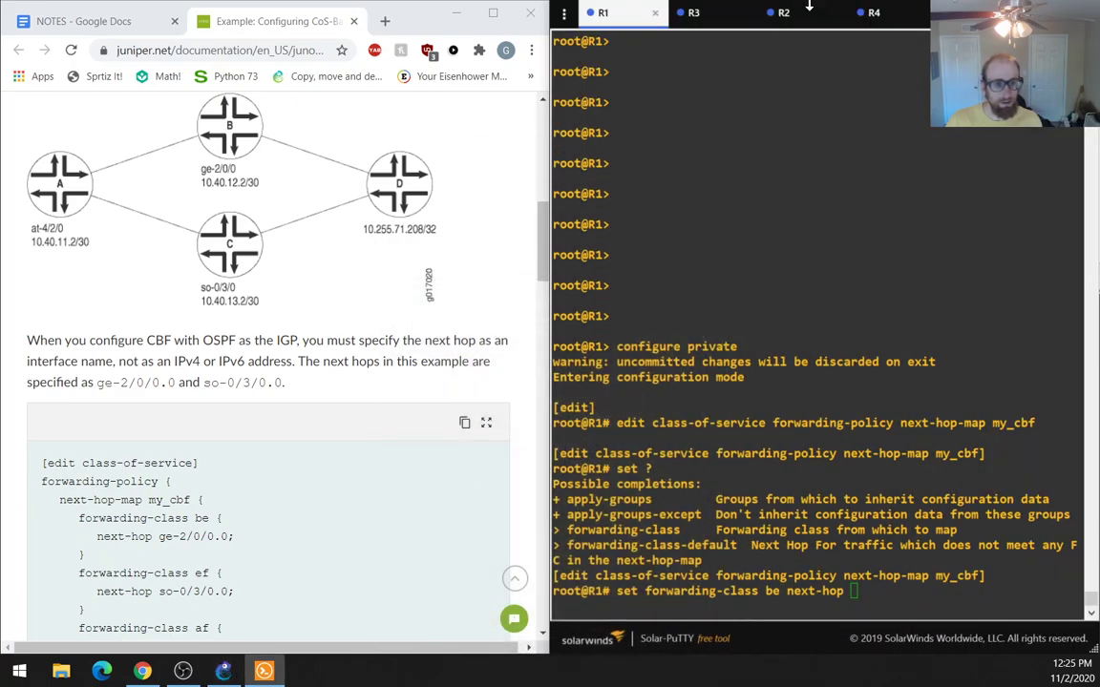
left_click(689, 15)
left_click(630, 15)
type("ge0/0/0")
key("BackSpace")
key("BackSpace")
key("BackSpace")
key("BackSpace")
key("BackSpace")
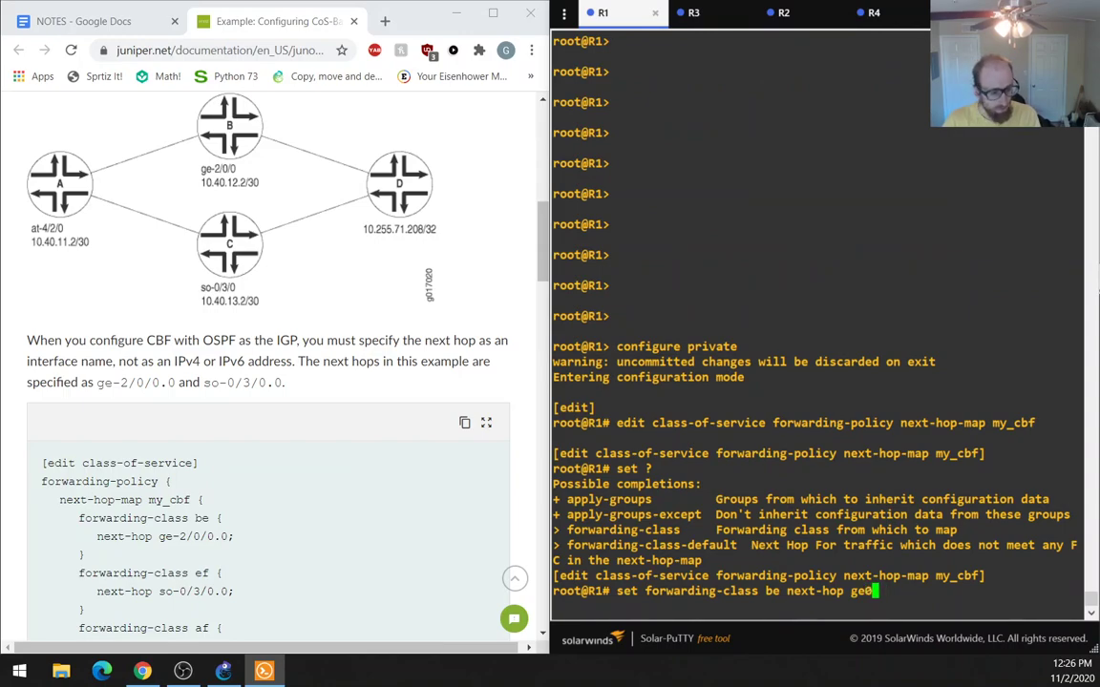
type("-0/0/")
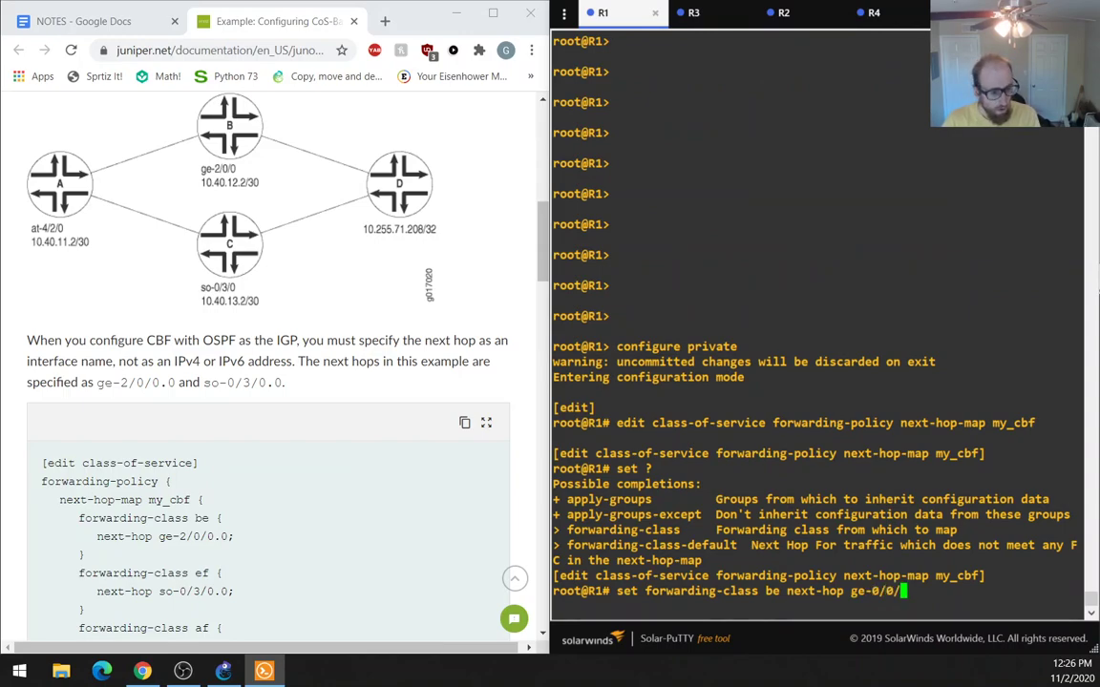
type("1.0")
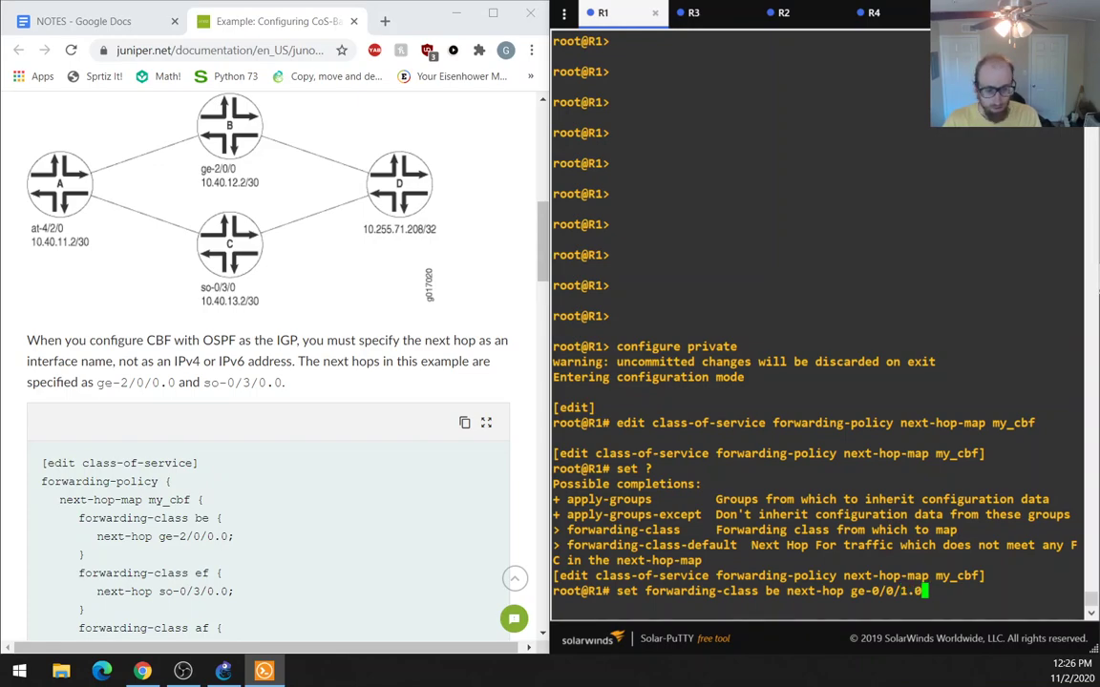
key("Return")
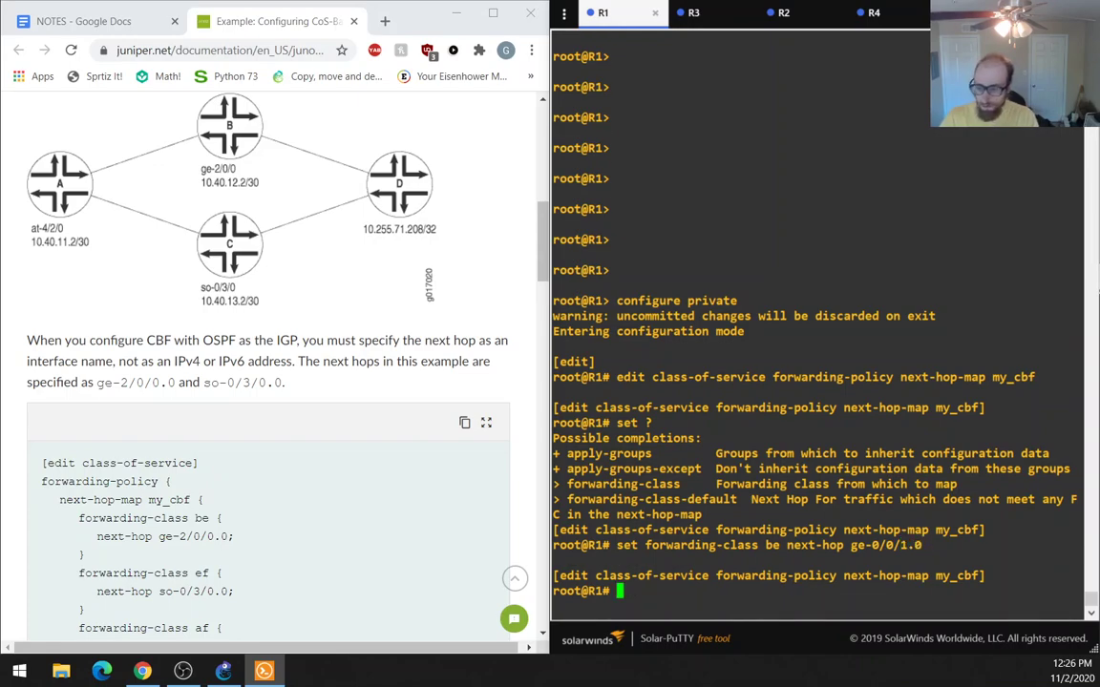
- Map forwarding class ef to next hop ge-0/0/0.0 by editing the recalled command
key("Up")
key("Left")
key("Left")
key("Left")
key("Left")
key("Left")
key("Left")
key("Left")
key("Left")
key("Left")
key("Left")
key("Left")
key("Left")
key("Left")
key("Left")
key("Left")
key("Left")
key("Left")
key("Left")
key("Left")
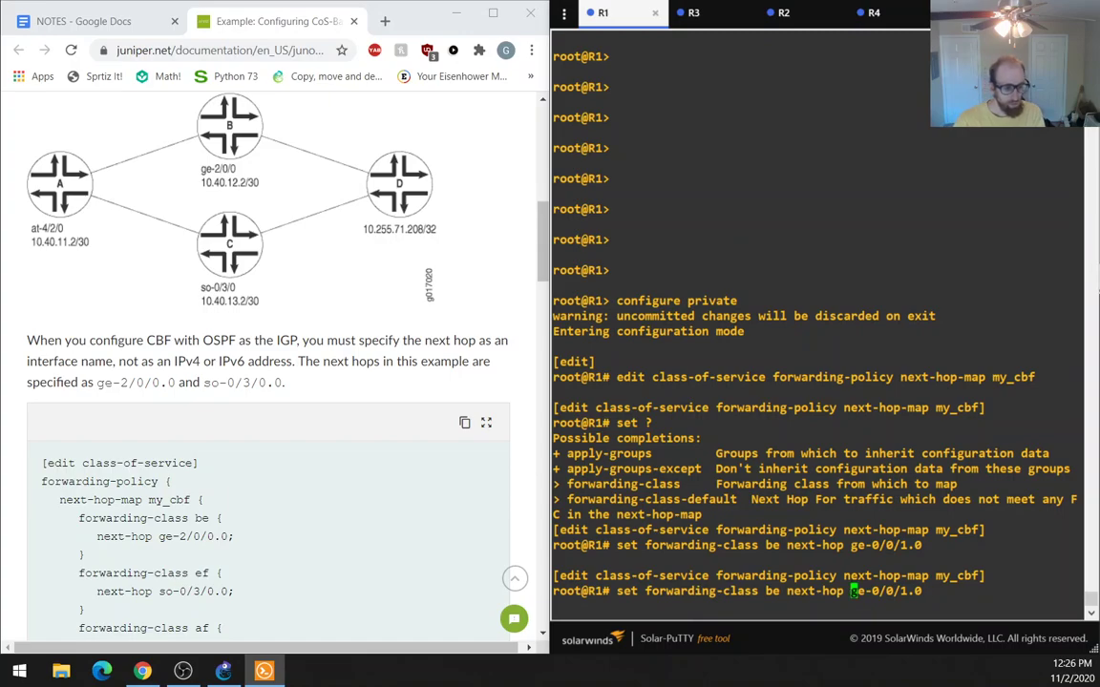
key("Left")
key("BackSpace")
key("BackSpace")
type("ef")
key("Right")
key("Right")
key("Right")
key("Right")
key("Right")
key("Right")
key("Right")
key("Right")
key("Right")
key("Right")
key("Right")
key("Right")
key("Right")
key("Right")
key("Right")
key("Right")
key("Right")
key("Right")
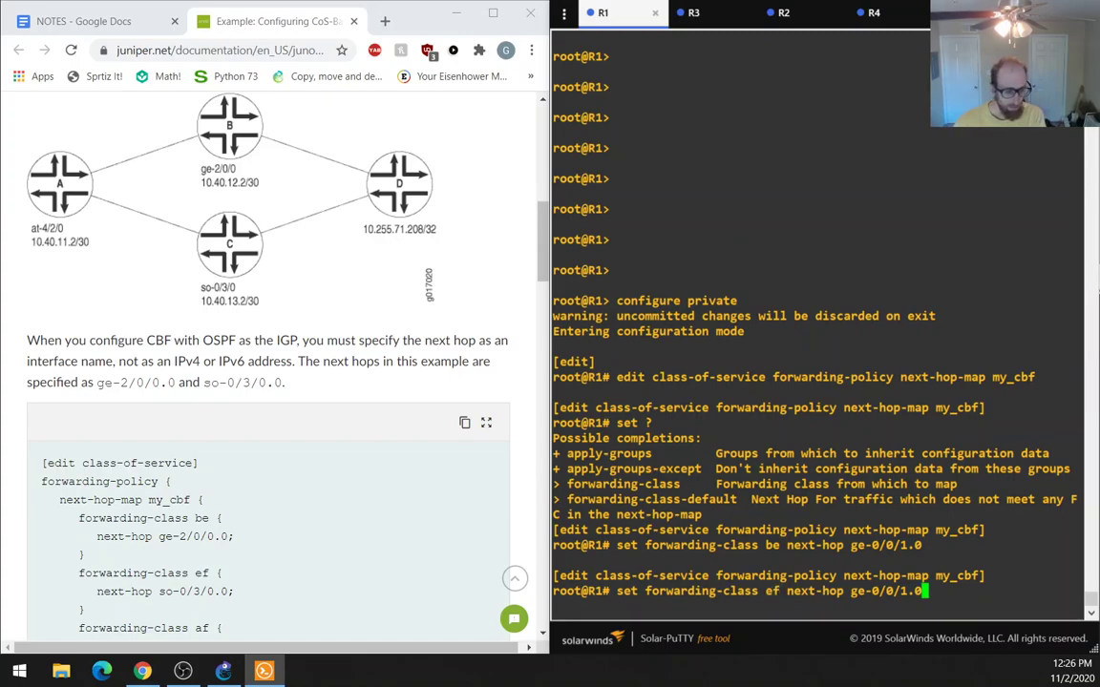
key("BackSpace")
type("0")
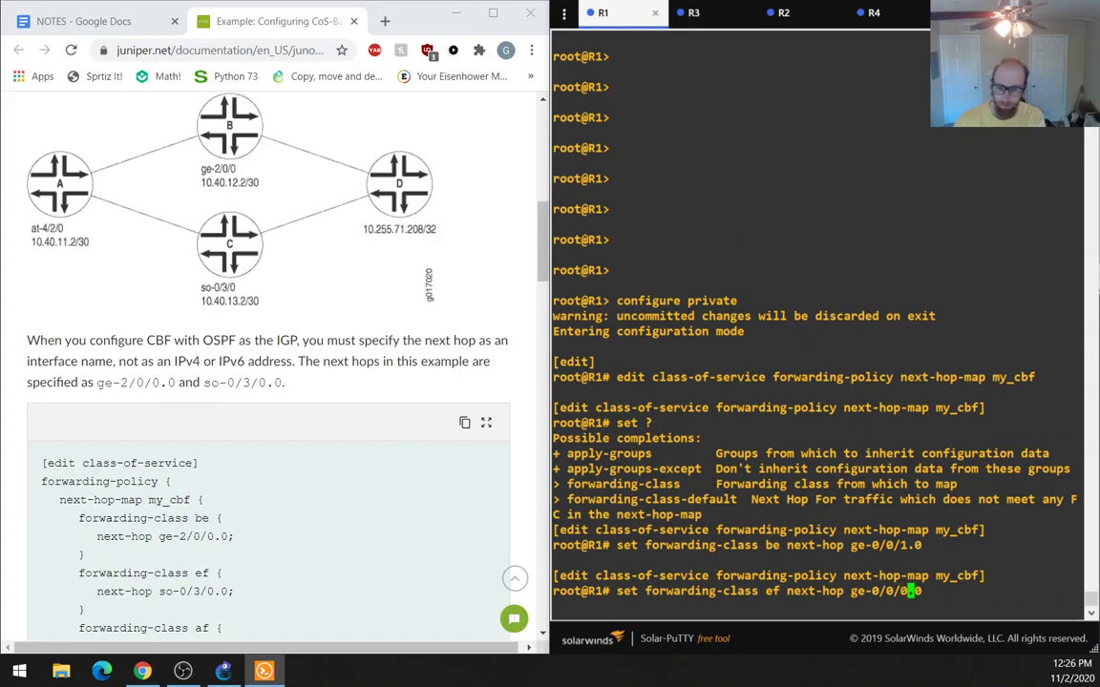
scroll(202, 400, "down", 4)
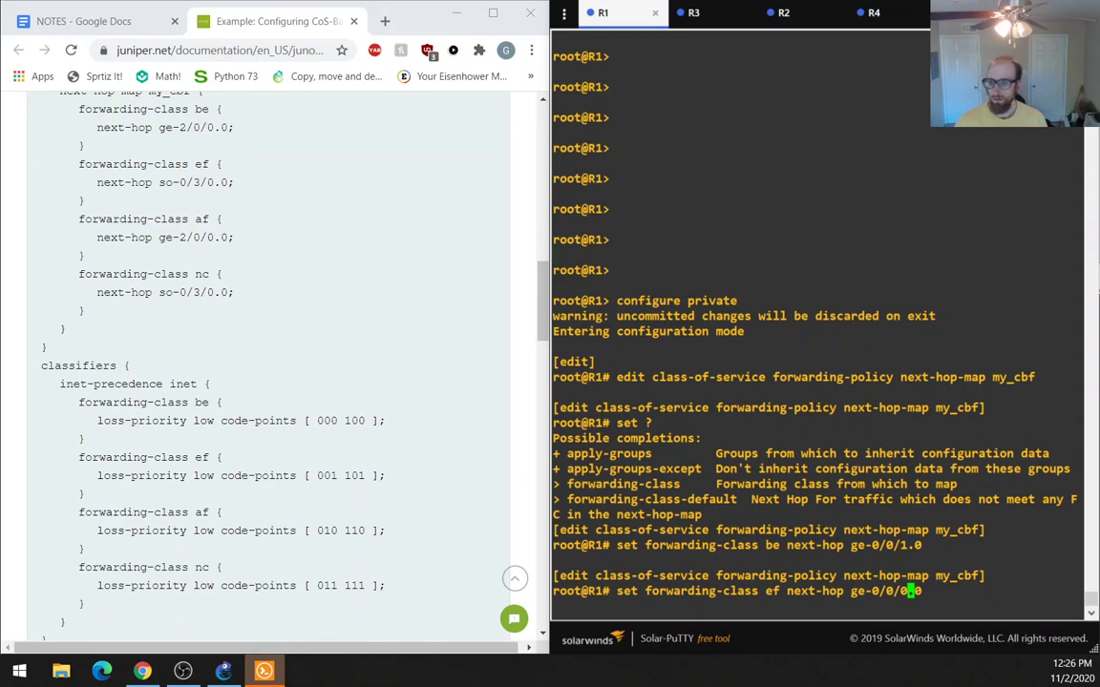
key("Return")
- Map forwarding class af to next hop ge-0/0/1.0
key("Up")
key("Up")
key("Left")
key("Left")
key("Left")
key("Left")
key("Left")
key("Left")
key("Left")
key("Left")
key("Left")
key("Left")
key("Left")
key("Left")
key("Left")
key("Left")
key("Left")
key("Left")
key("Left")
key("Left")
key("Left")
key("Left")
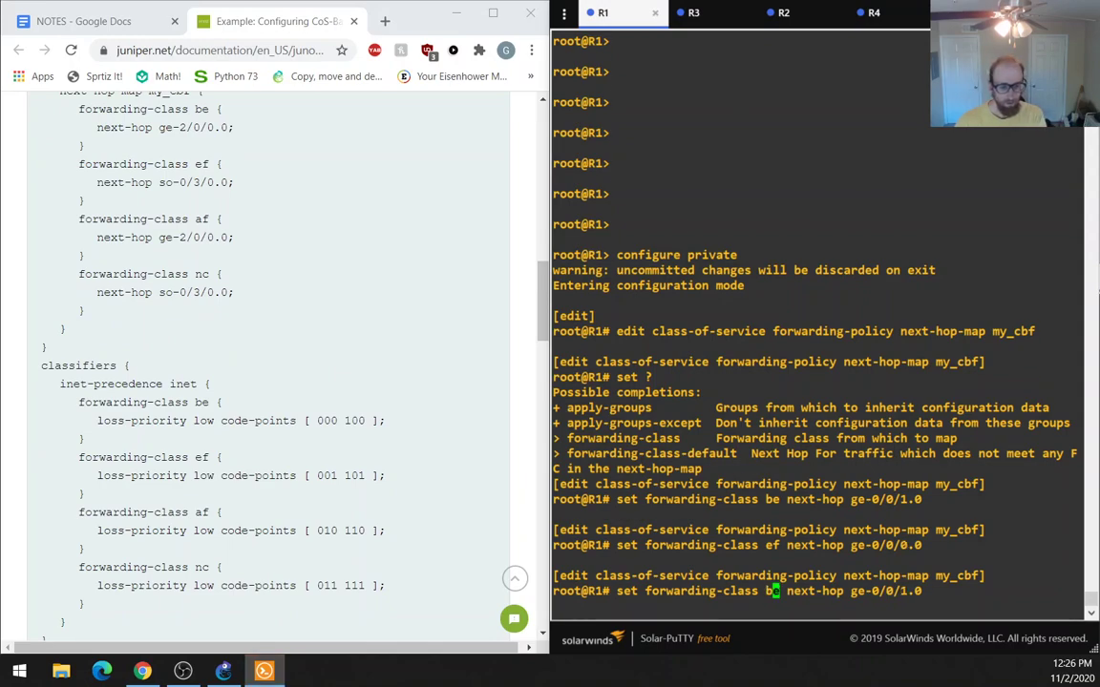
key("BackSpace")
key("BackSpace")
type("af")
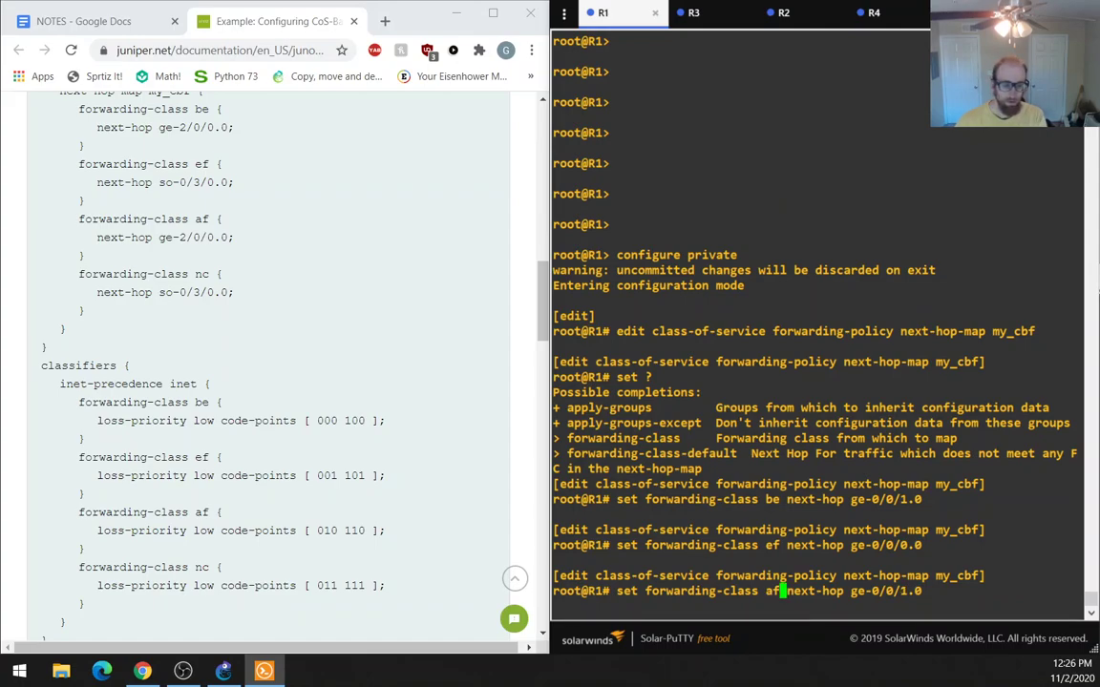
key("Return")
- Map forwarding class nc to next hop ge-0/0/0.0
key("Up")
key("Left")
key("Left")
key("Left")
key("BackSpace")
type("0")
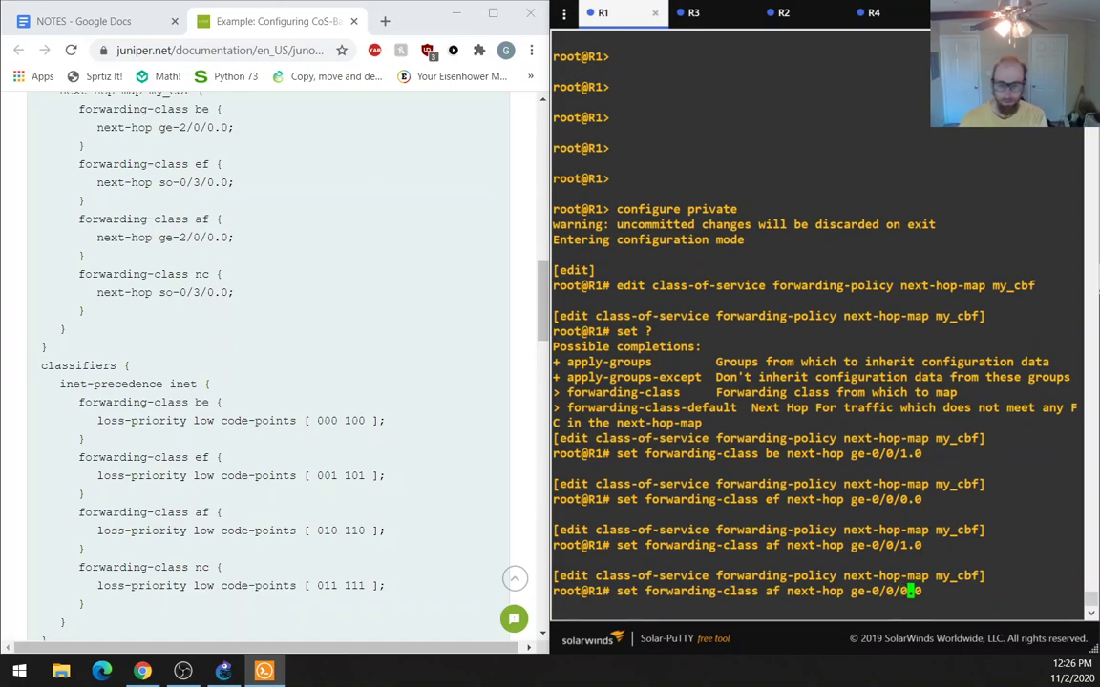
key("Left")
key("Left")
key("Left")
key("Left")
key("Left")
key("Left")
key("Left")
key("Left")
key("Left")
key("Left")
key("Left")
key("Left")
key("Left")
key("Left")
key("Left")
key("Left")
key("Left")
key("Left")
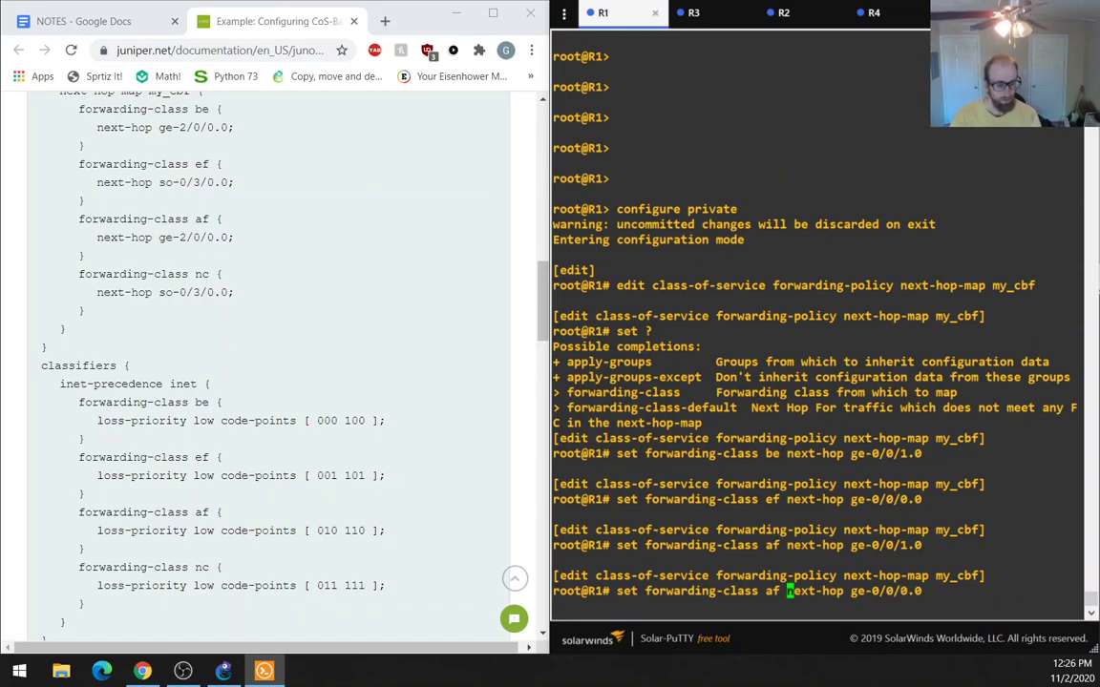
key("BackSpace")
key("BackSpace")
type("nc")
key("Return")
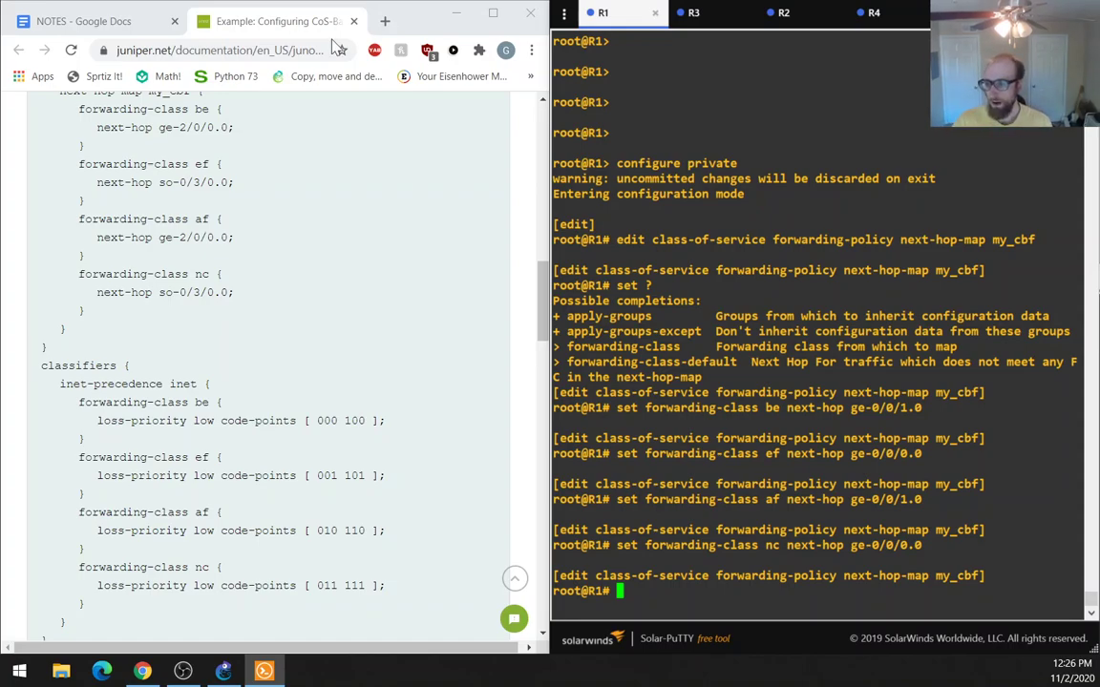
scroll(226, 331, "down", 4)
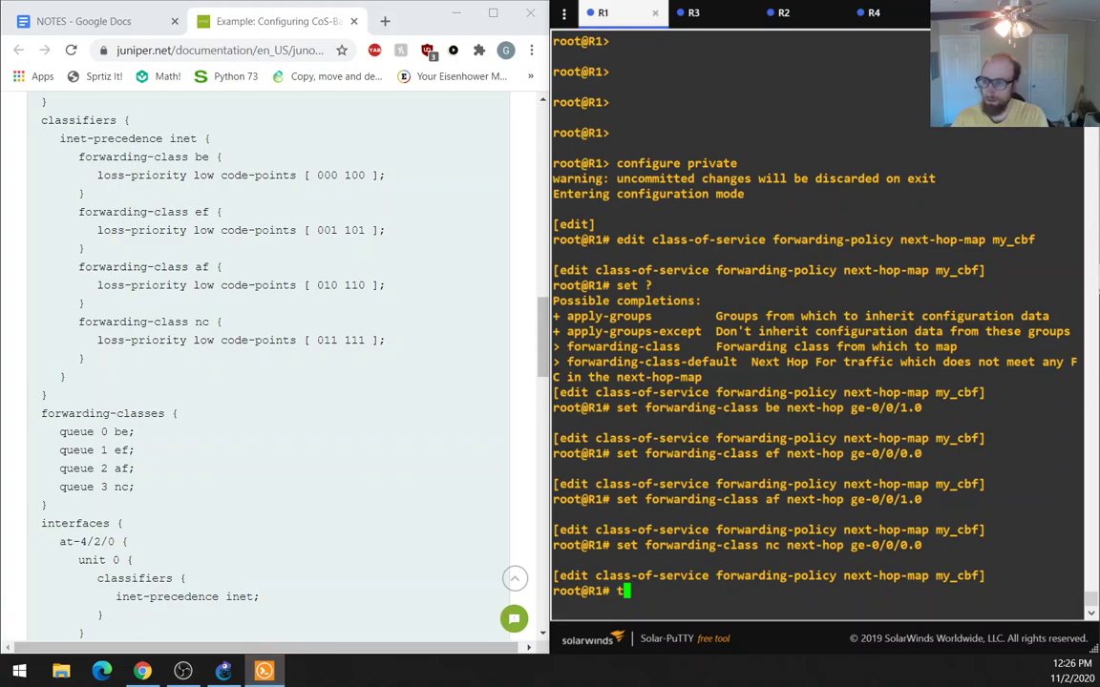
- Move up to class-of-service and edit classifier inet-precedence inet
type("tpo e")
key("BackSpace")
key("BackSpace")
key("BackSpace")
key("BackSpace")
type("top ")
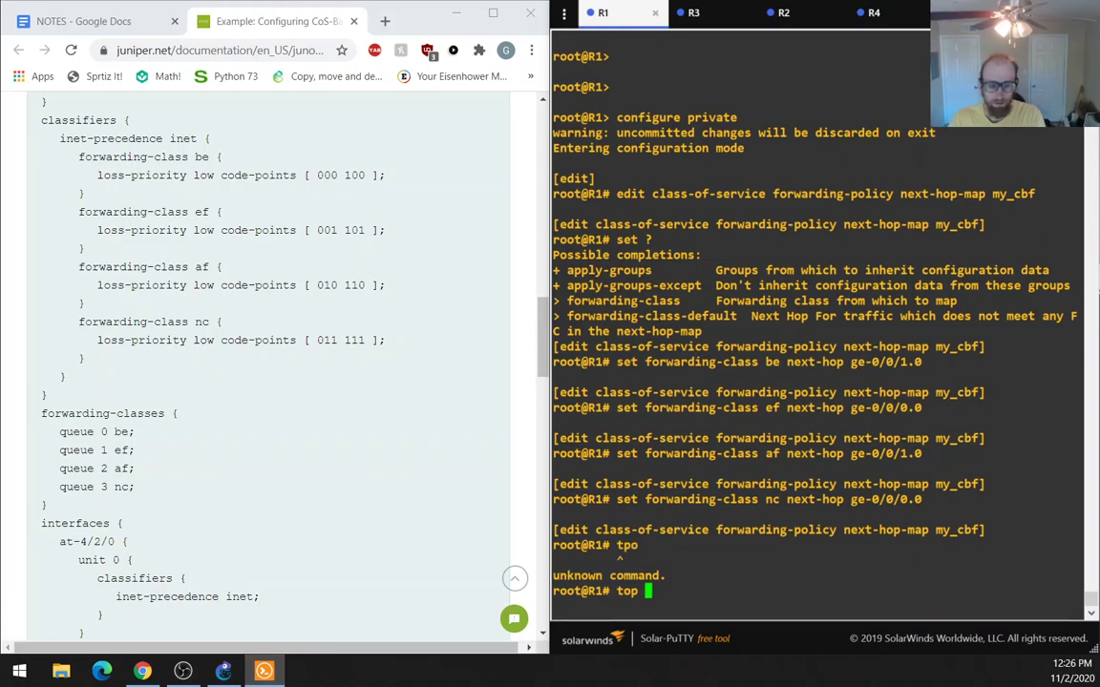
type("edit class")
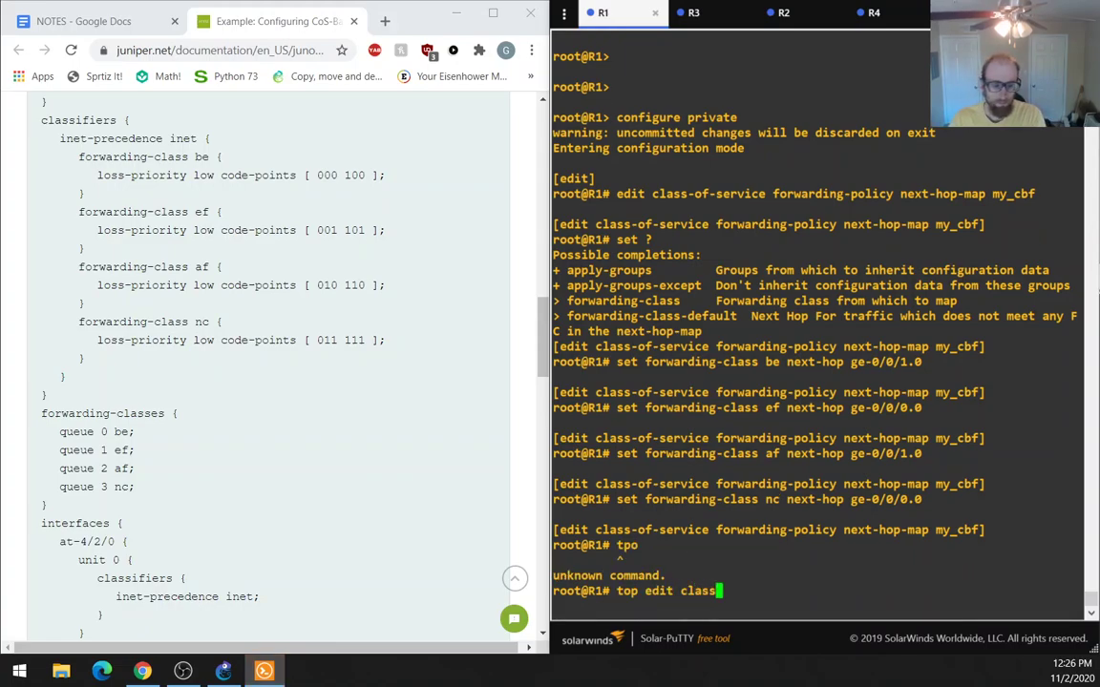
type("ifiers in")
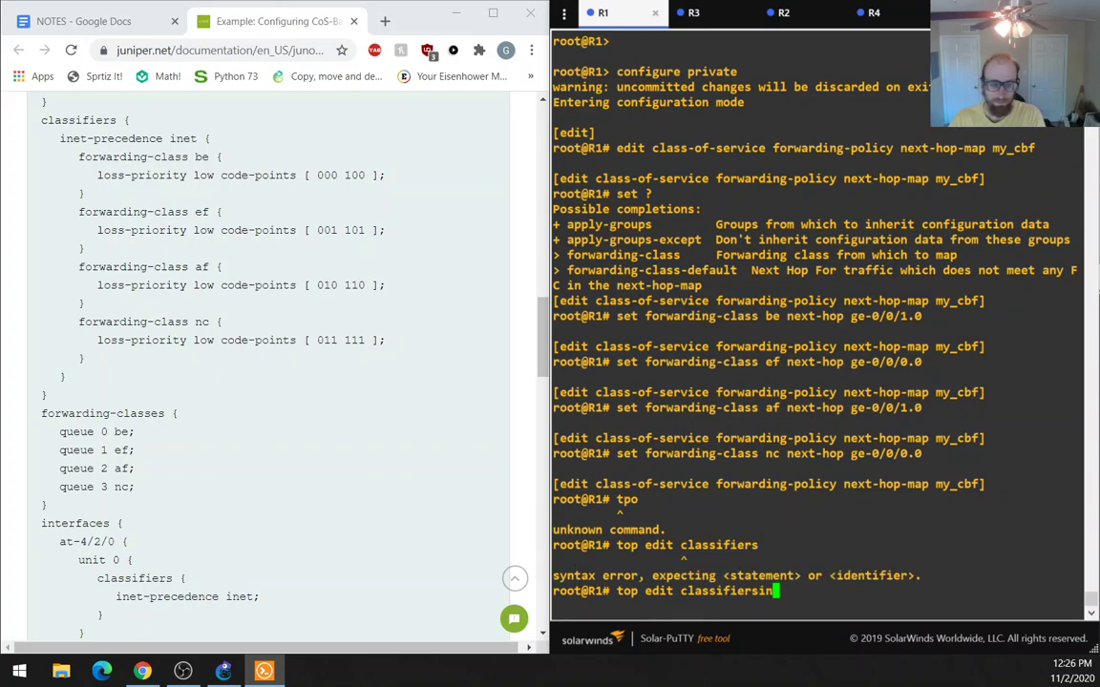
key("ctrl+u")
type("top edit")
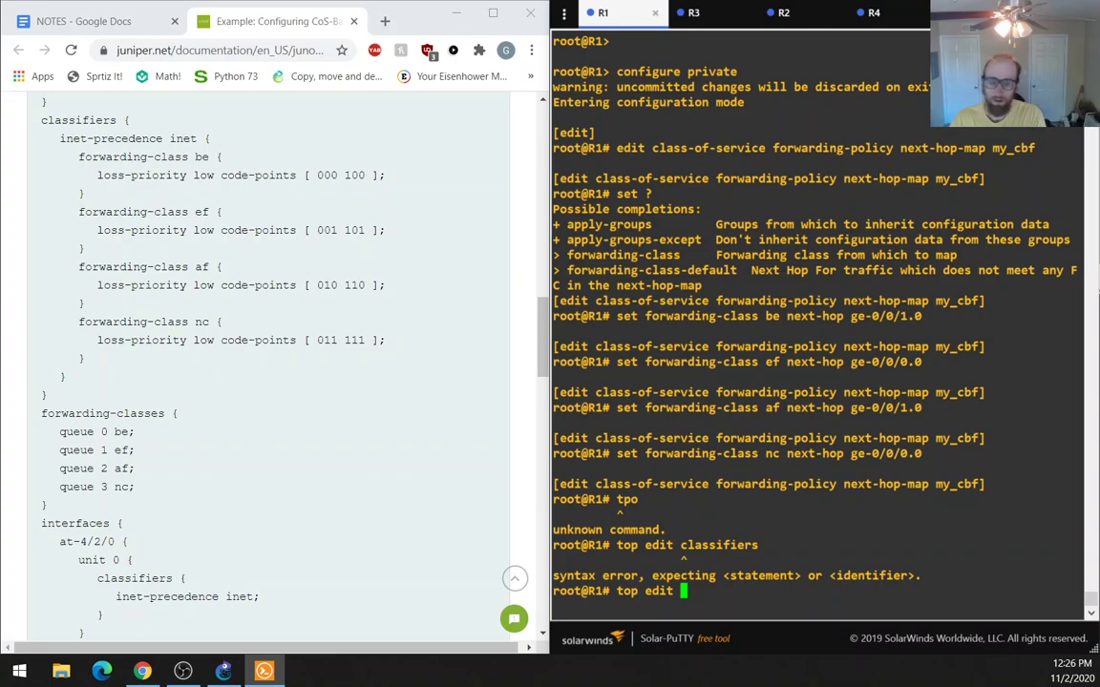
key("ctrl+u")
key("Return")
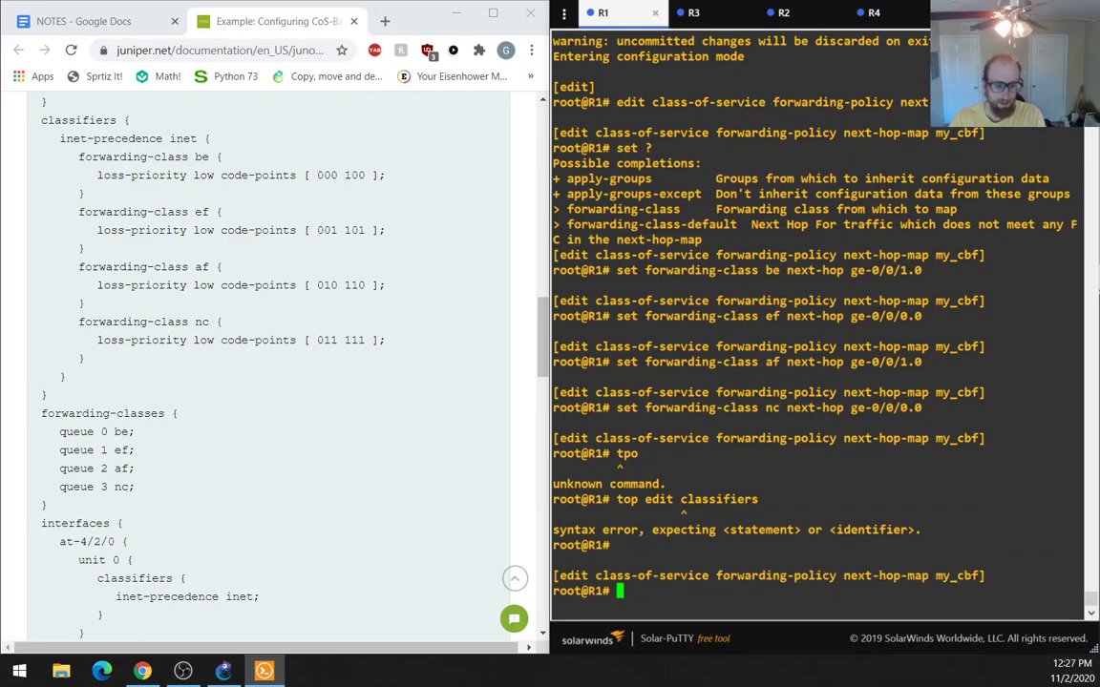
type("up")
key("Return")
type("up")
key("Return")
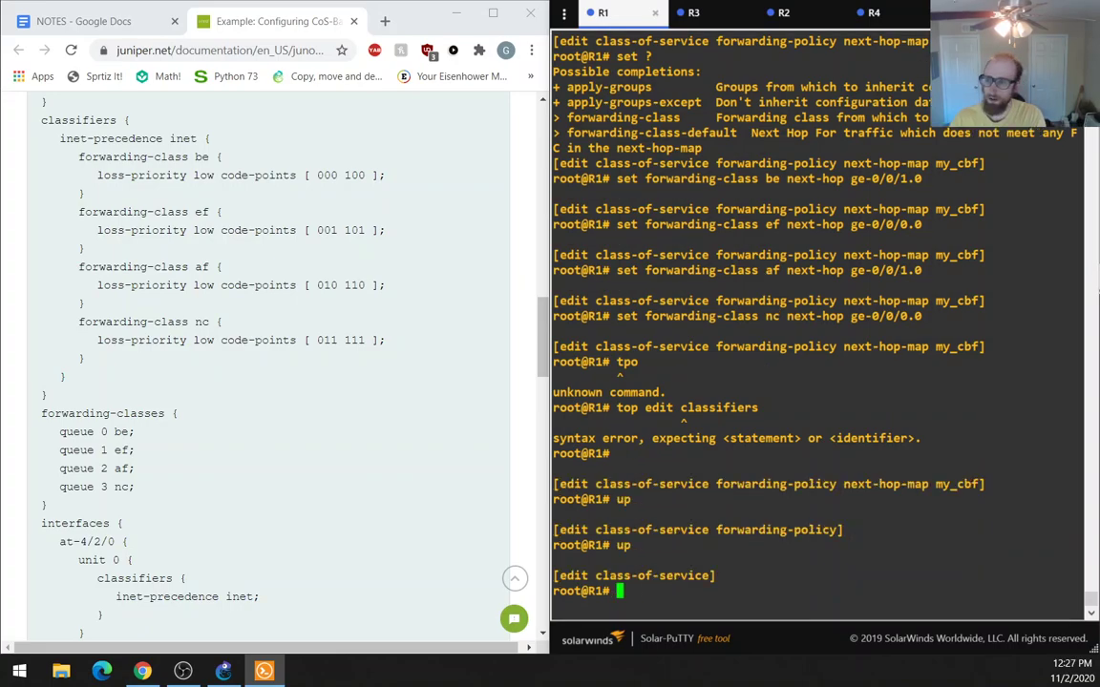
type("edti")
key("Return")
key("Up")
key("BackSpace")
key("BackSpace")
type("it classifiers ")
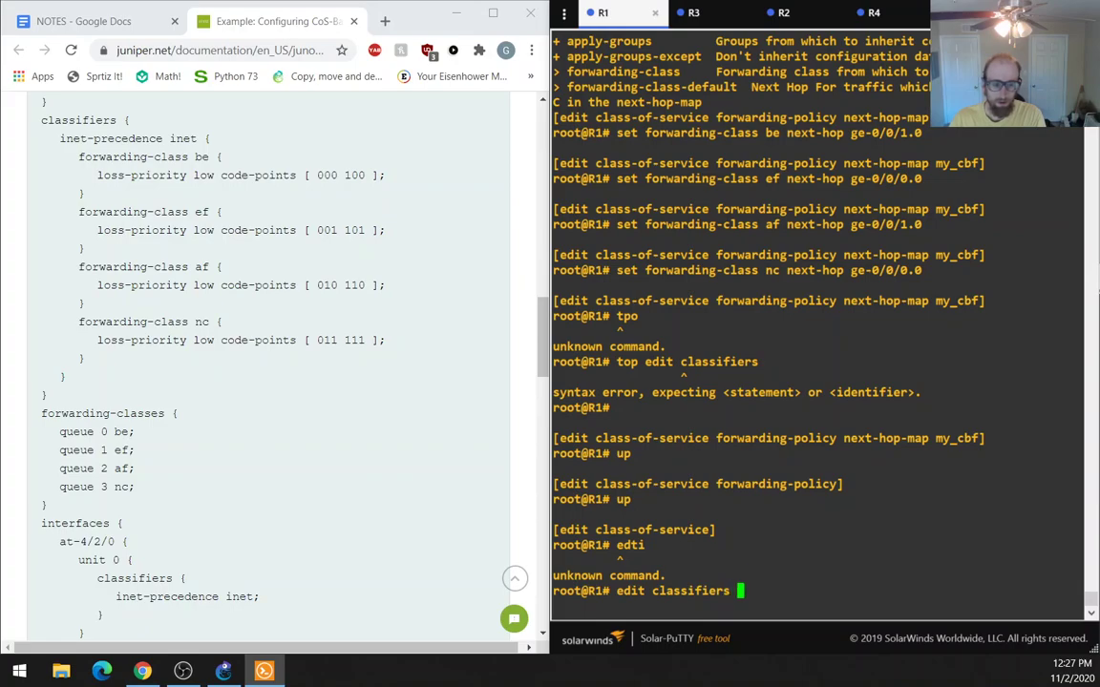
type("inet-pre")
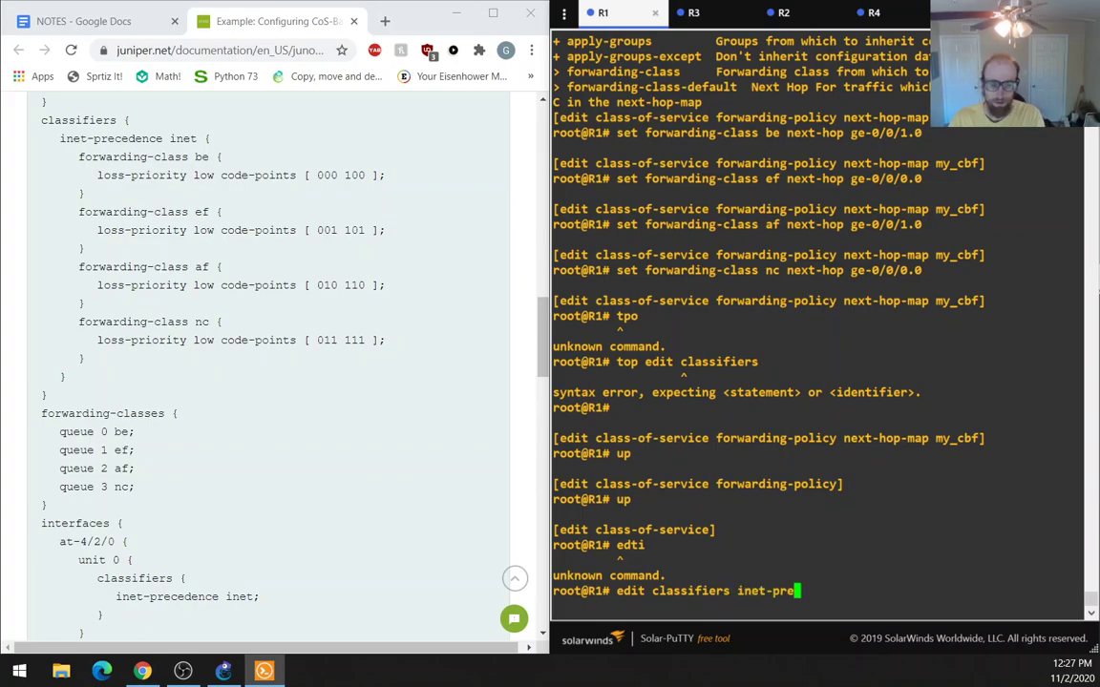
type("cedence inet")
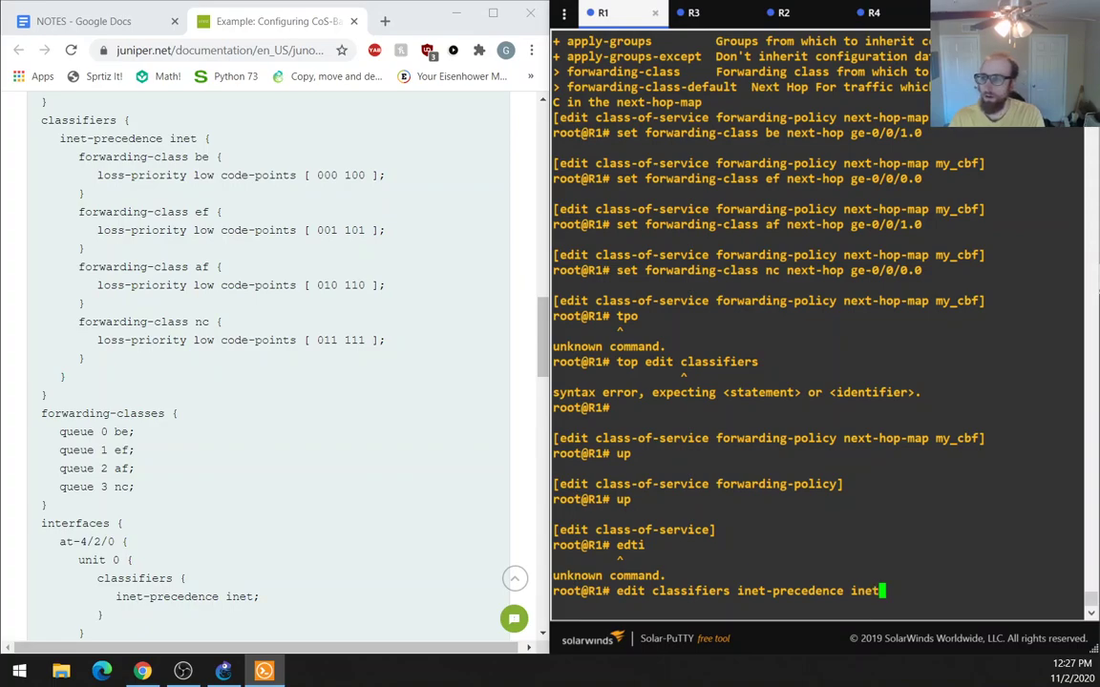
key("Return")
- Map forwarding class be to code-points 000 100 and ef to 001 101
type("set forwarding-")
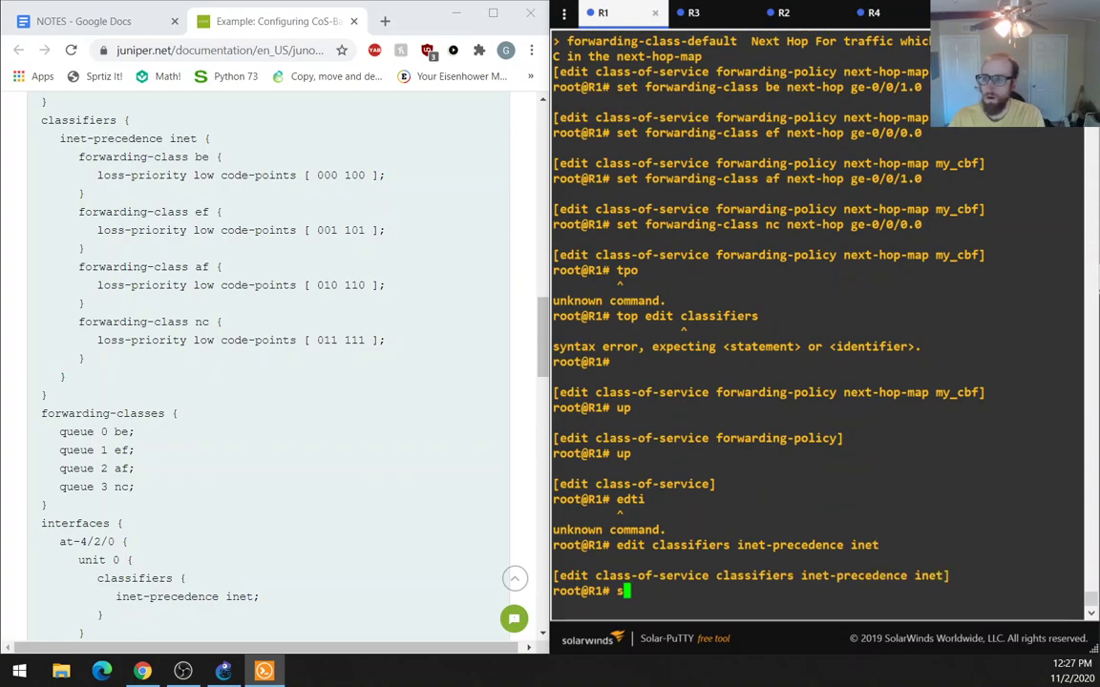
type("cl")
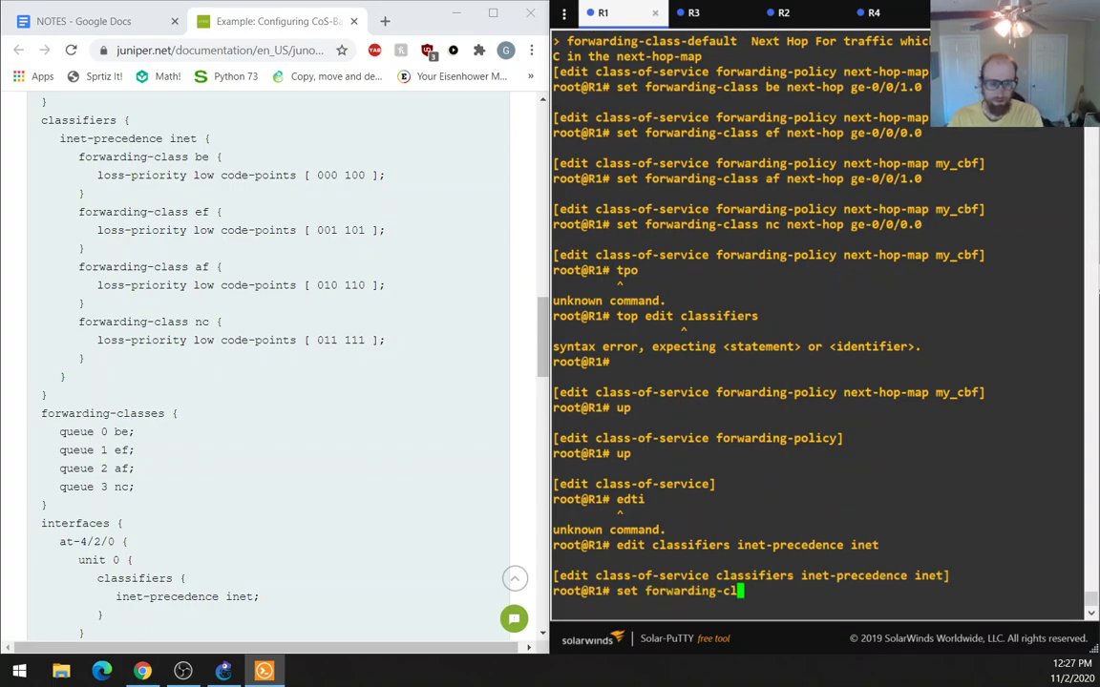
type("ass be los")
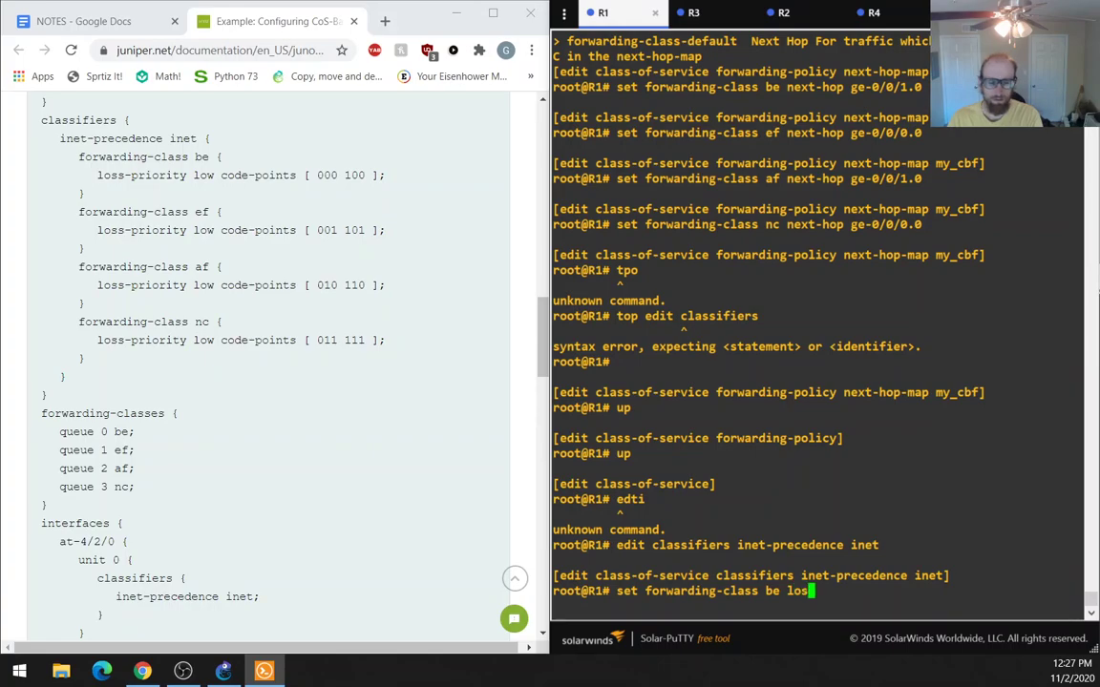
type("s-priority low code-points [ 00")
type(" 100")
key("BackSpace")
key("BackSpace")
key("BackSpace")
type("0 100 ")
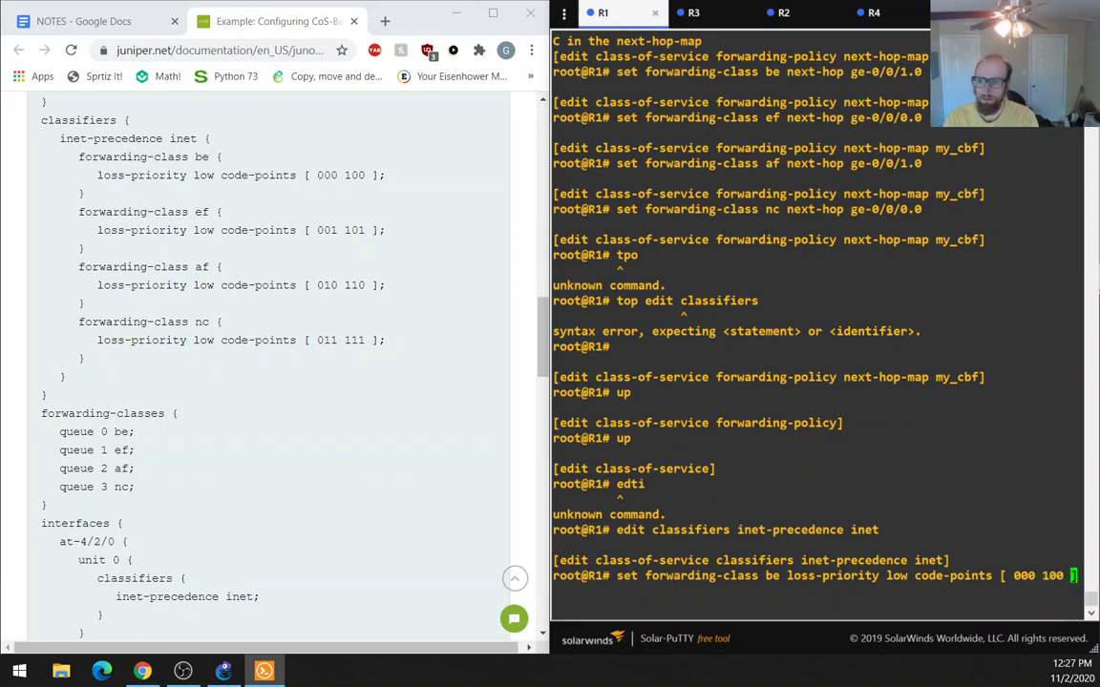
type("]")
key("Return")
key("Up")
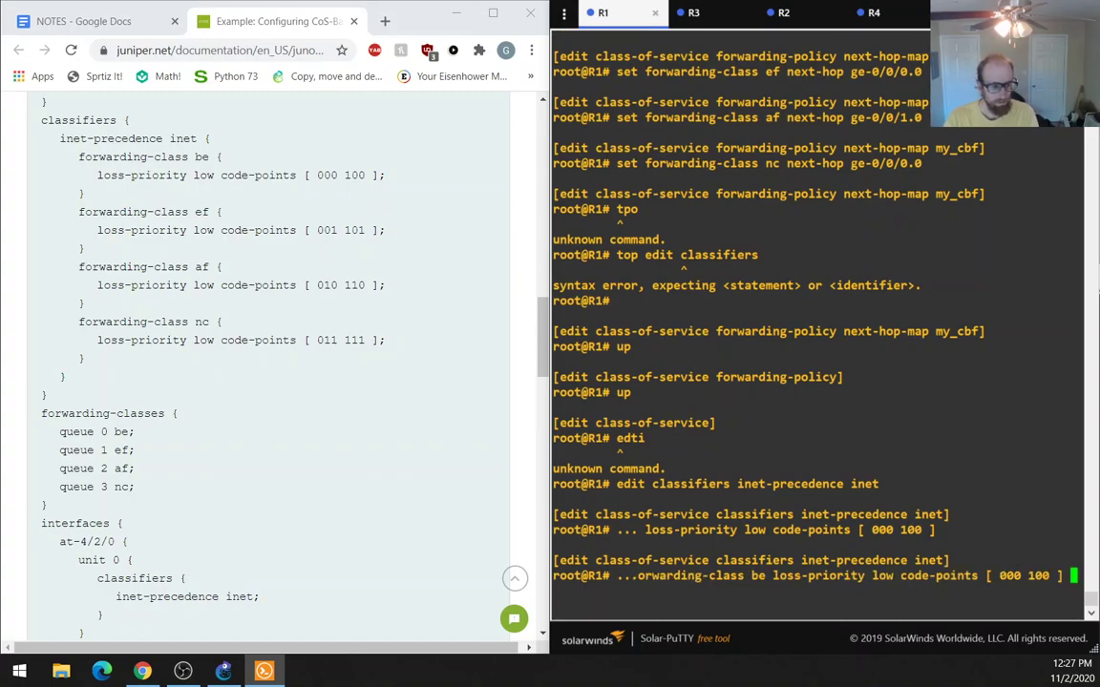
key("Left")
key("Left")
key("Left")
key("Left")
key("Left")
key("Left")
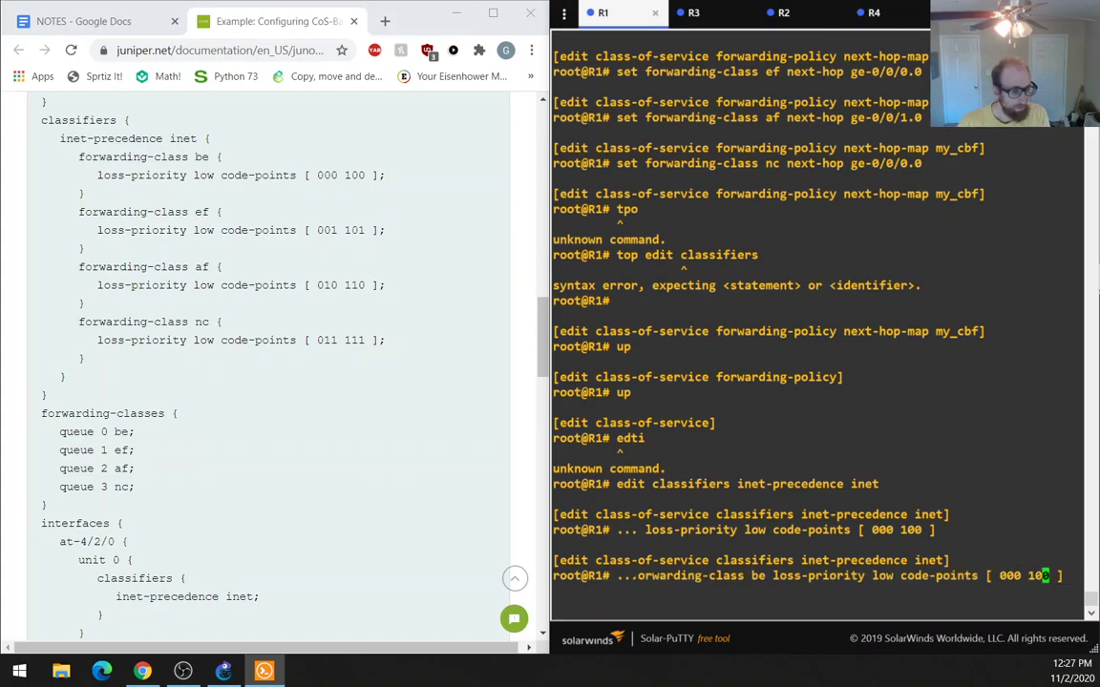
key("Left")
key("Right")
key("Right")
key("Right")
key("Delete")
type("1")
key("Left")
key("Left")
key("Left")
key("Left")
key("Left")
key("Left")
key("Left")
key("Left")
key("Left")
key("Left")
key("Left")
key("Left")
key("Left")
key("Left")
key("Left")
key("Left")
key("Left")
key("Left")
key("Left")
key("Left")
key("Left")
key("Left")
key("Left")
key("Left")
key("Left")
key("Left")
key("Left")
key("Left")
key("Left")
key("Left")
key("Left")
key("Left")
key("Left")
key("Right")
key("Right")
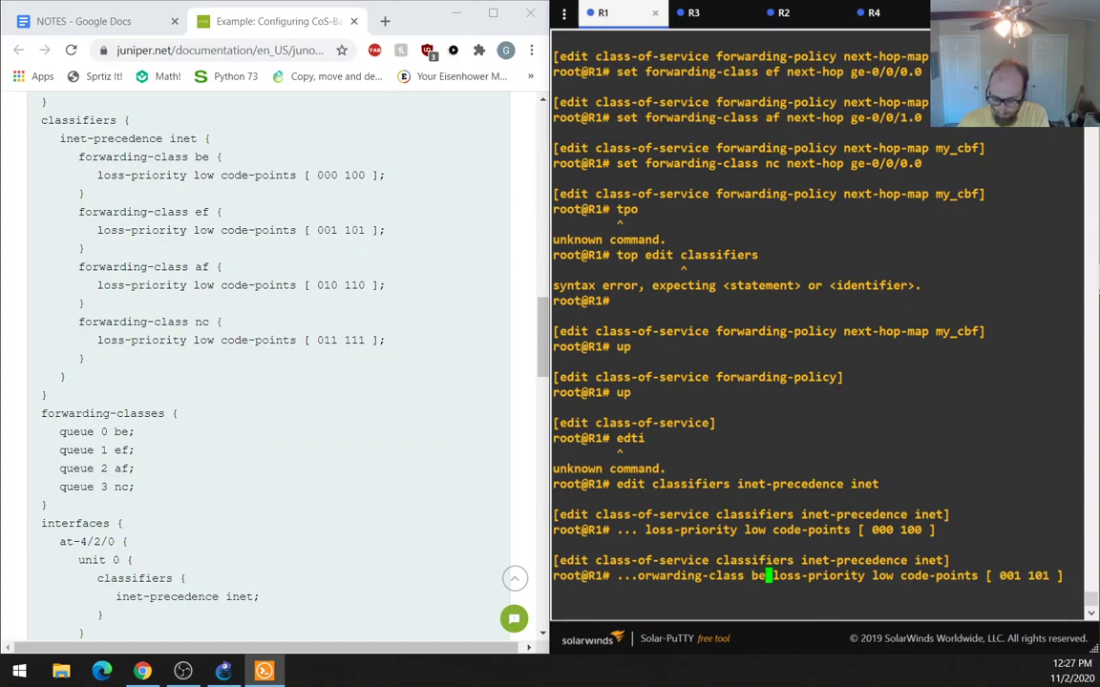
key("BackSpace")
key("BackSpace")
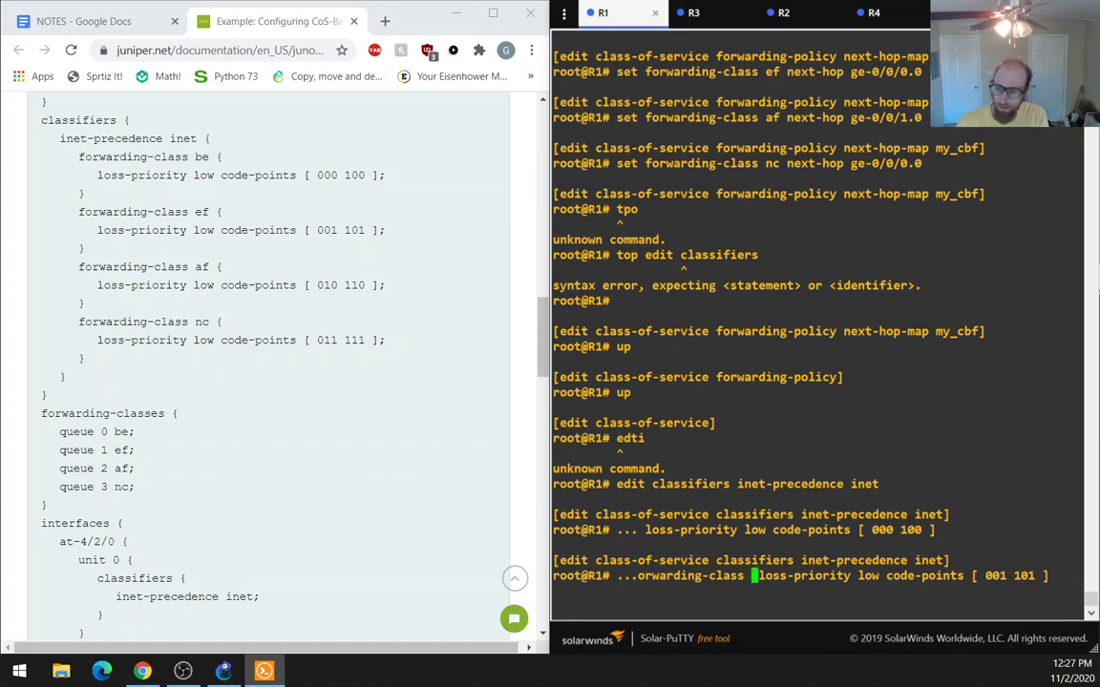
type("ef")
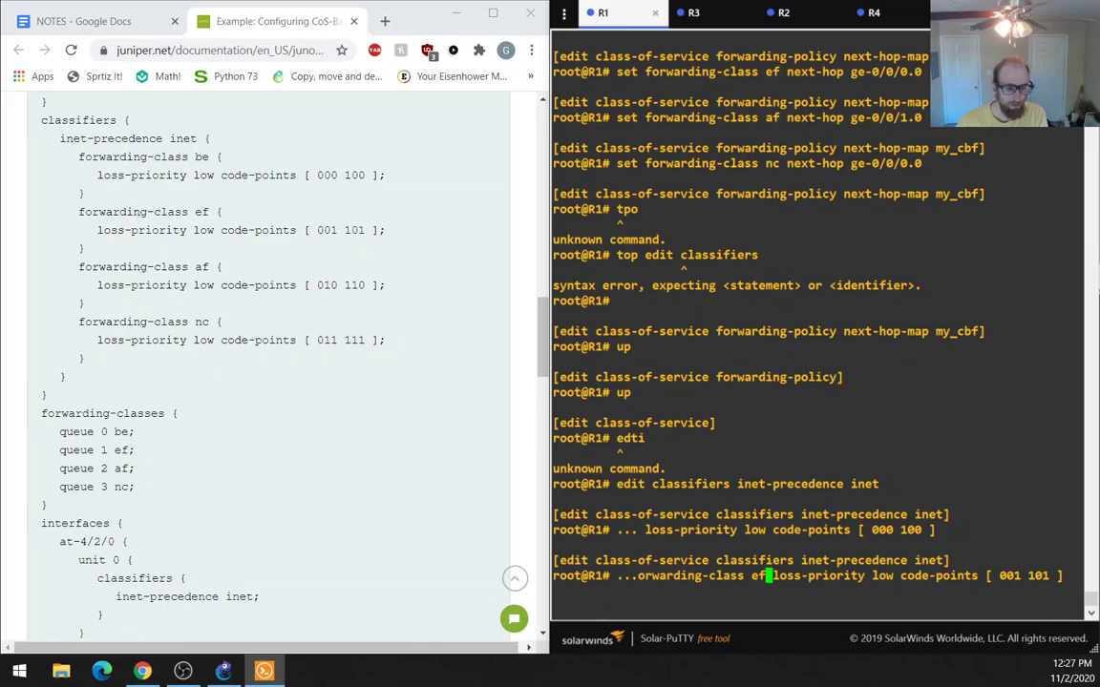
key("Return")
- Map forwarding class af to code-points 010 110
key("Up")
key("Left")
key("Left")
key("Left")
key("Left")
key("Left")
key("Left")
key("Left")
key("Left")
key("Left")
key("Left")
key("Left")
key("Left")
key("Left")
key("Left")
key("Left")
key("Left")
key("Left")
key("Left")
key("Left")
key("Left")
key("Left")
key("Left")
key("Left")
key("Left")
key("Left")
key("Left")
key("Left")
key("Left")
key("Left")
key("Left")
key("Left")
key("Left")
key("Left")
key("Left")
key("Left")
key("Left")
key("Left")
key("Left")
key("Left")
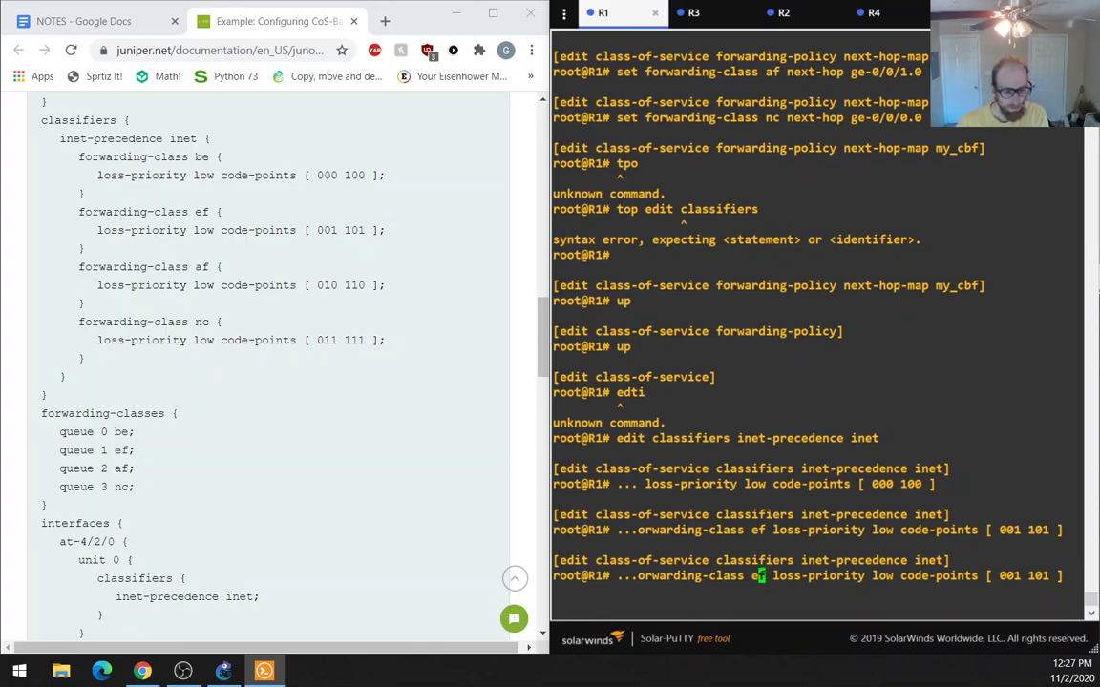
key("BackSpace")
key("BackSpace")
type("af")
key("Right")
key("Right")
key("Right")
key("Right")
key("Right")
key("Right")
key("Right")
key("Right")
key("Right")
key("Right")
key("Right")
key("Right")
key("Right")
key("Right")
key("Right")
key("Right")
key("Right")
key("Right")
key("Right")
key("Right")
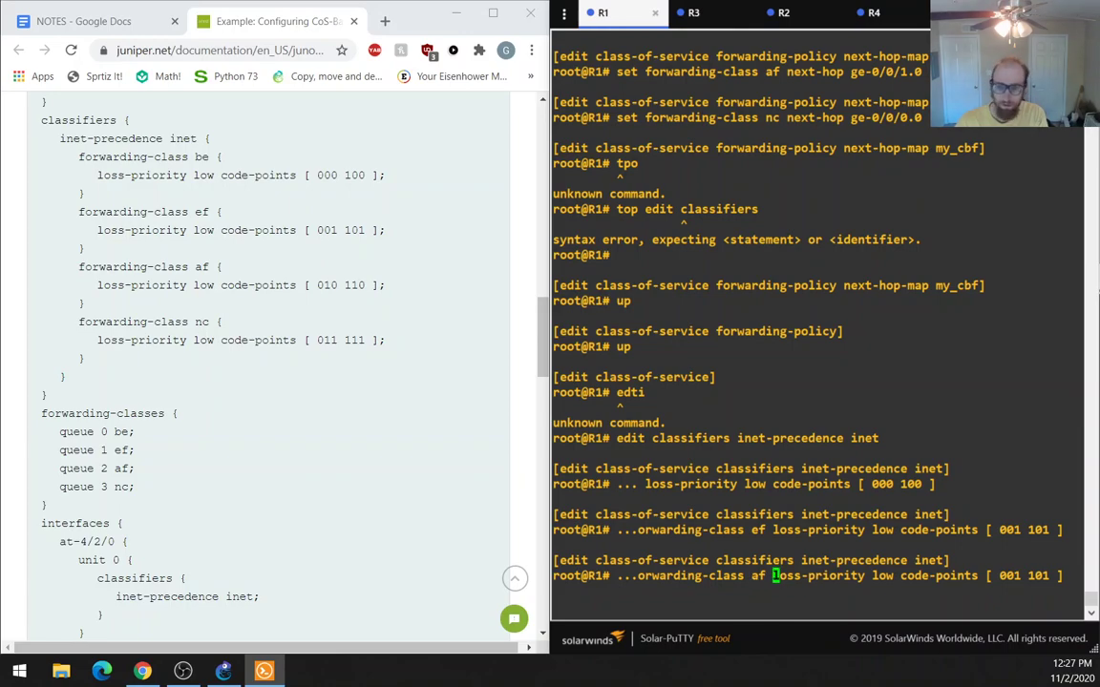
key("Right")
key("Right")
key("BackSpace")
key("BackSpace")
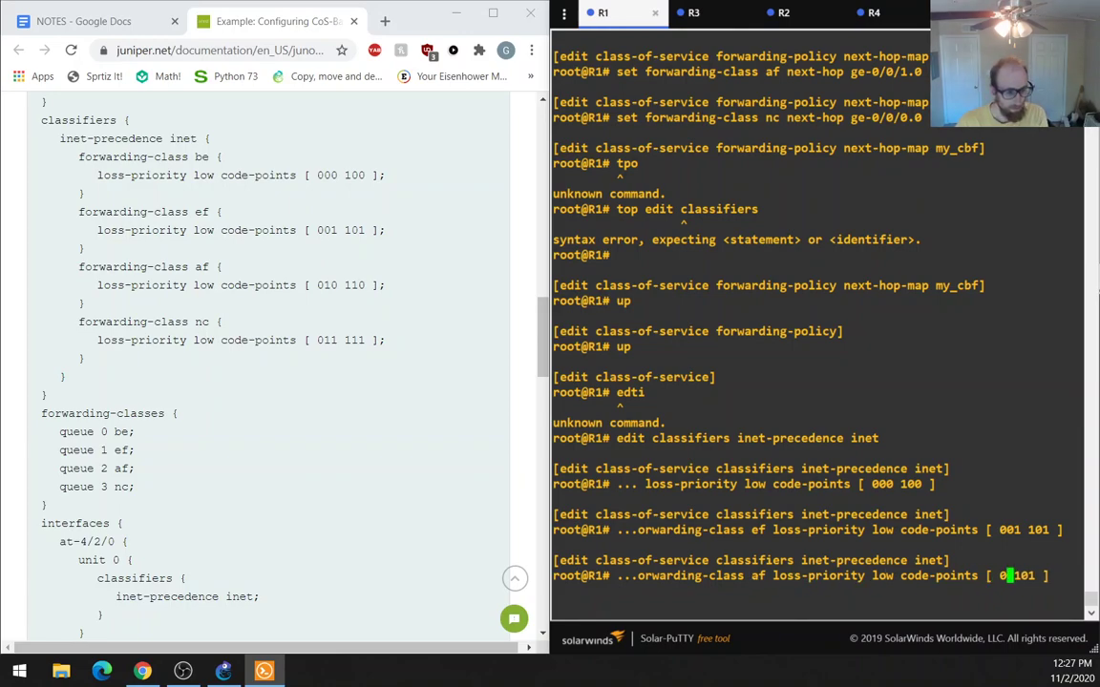
type("10")
key("Right")
key("Right")
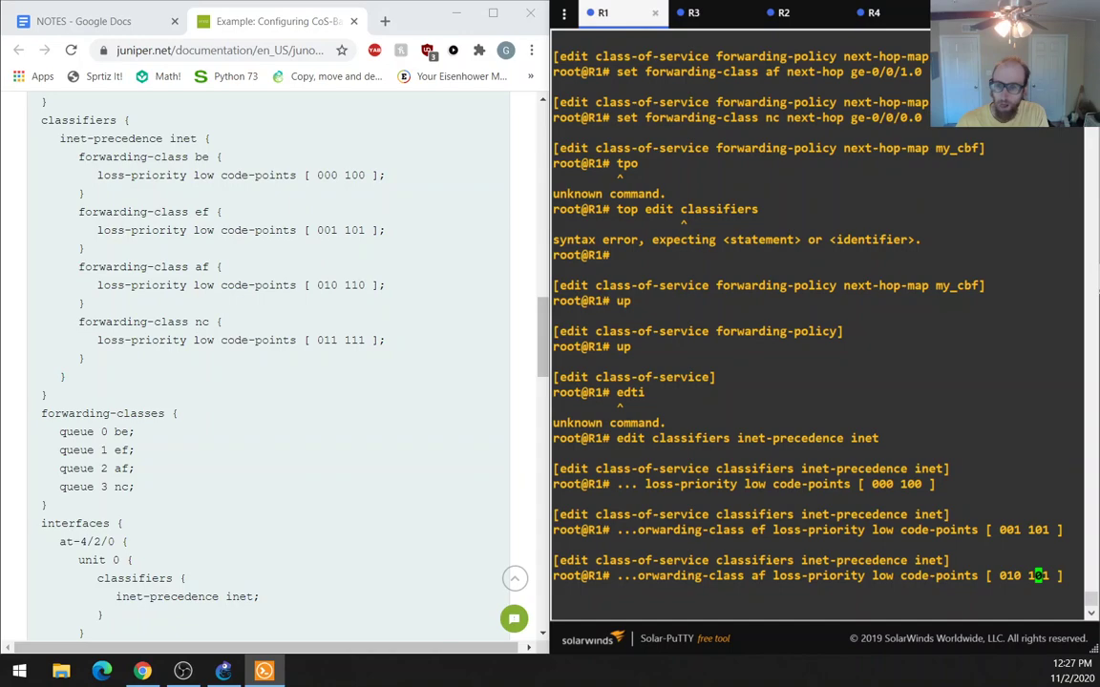
key("Right")
key("Right")
key("BackSpace")
key("BackSpace")
key("BackSpace")
type("110")
key("Return")
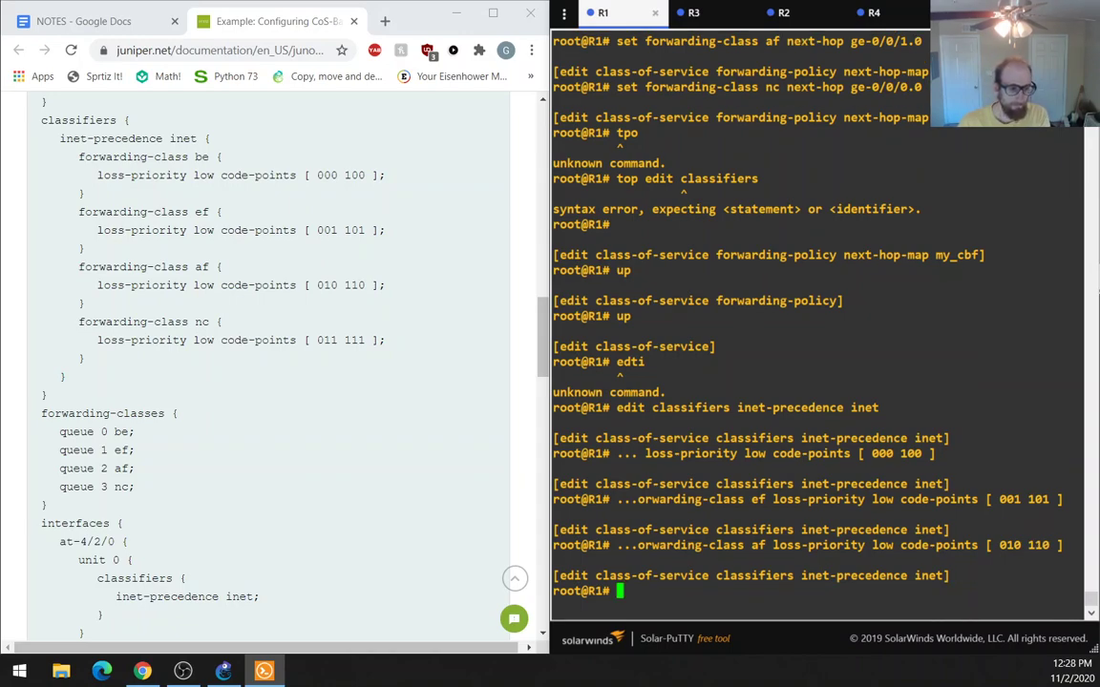
- Add forwarding class nc with code-points 011 111
key("Up")
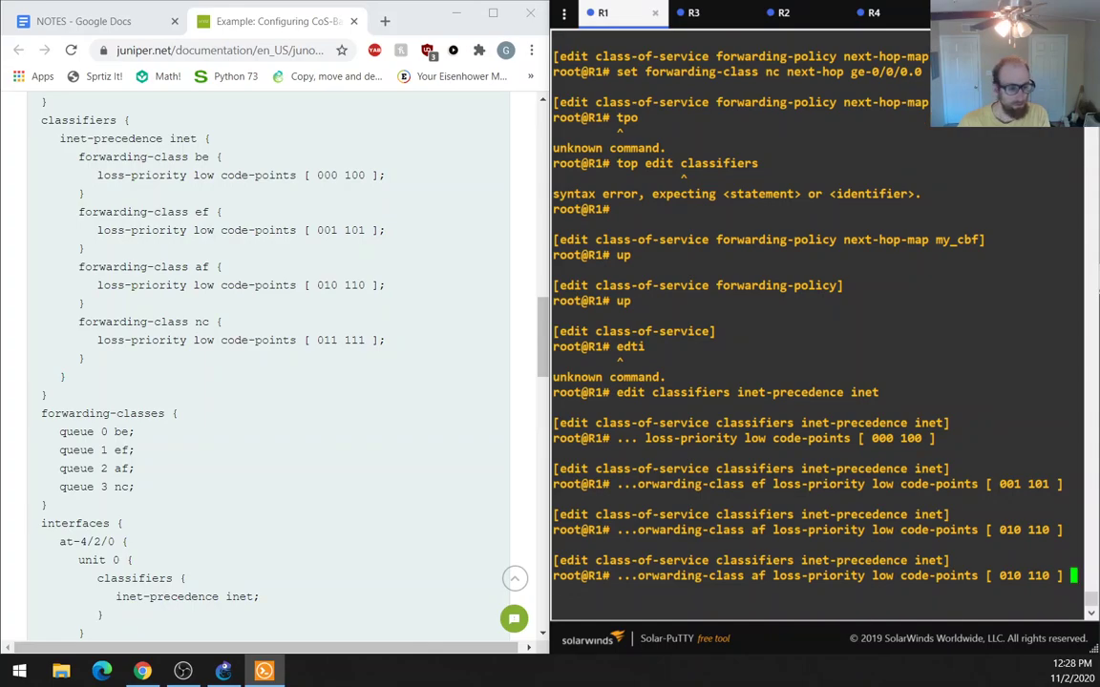
key("alt+b")
key("alt+b")
key("alt+b")
key("alt+b")
key("alt+b")
key("alt+b")
key("alt+b")
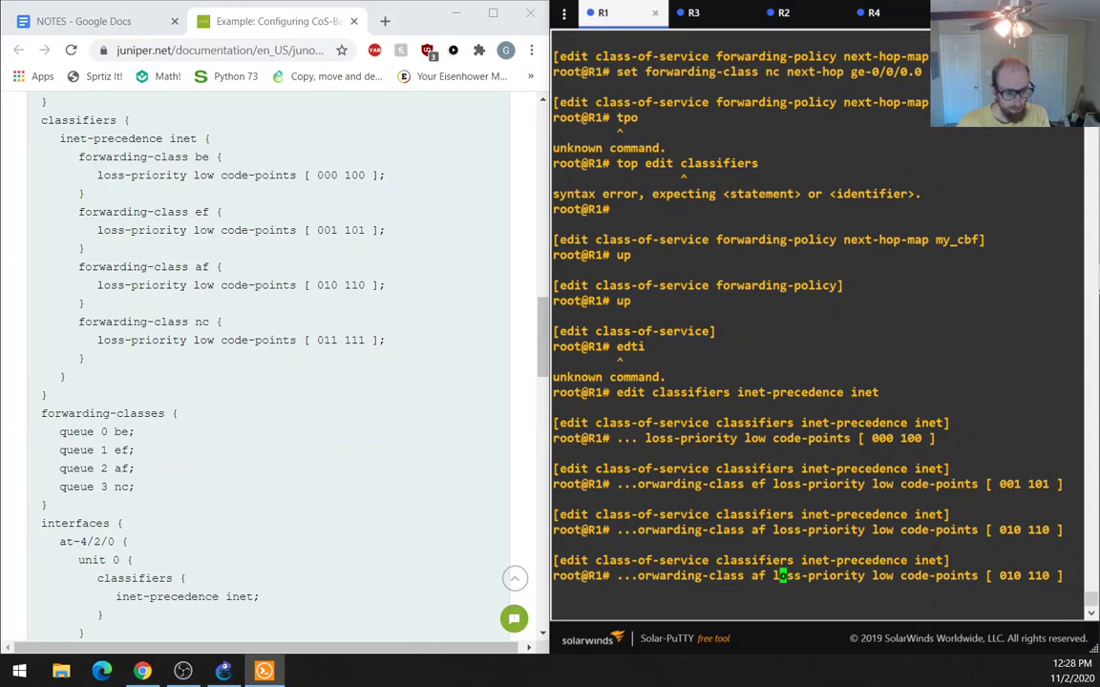
key("BackSpace")
key("BackSpace")
key("BackSpace")
type("nc")
key("Right")
key("Right")
key("Right")
key("Right")
key("Right")
key("Right")
key("Right")
key("Right")
key("Right")
key("Right")
key("Right")
key("Right")
key("Right")
key("Right")
key("Right")
key("Right")
key("Right")
key("Right")
key("Right")
key("Right")
key("Right")
key("Right")
key("Right")
key("Right")
key("Right")
key("Right")
key("Right")
key("Right")
key("Right")
key("Right")
key("Right")
key("Right")
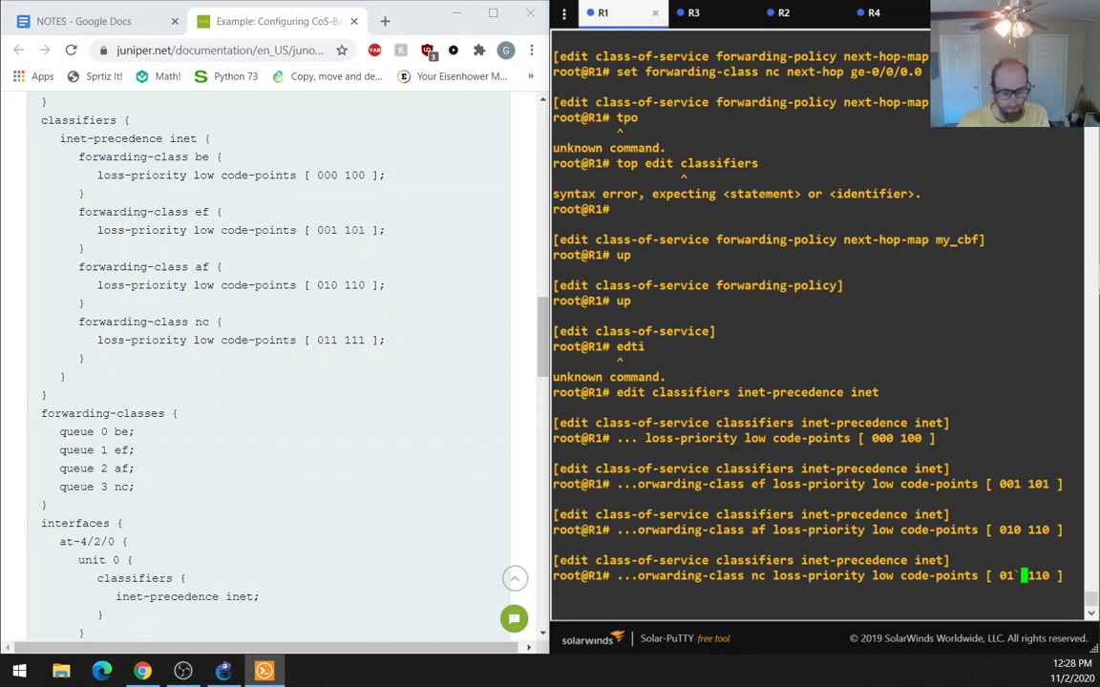
key("Left")
key("Delete")
type("1")
key("Right")
key("Right")
key("Right")
key("Right")
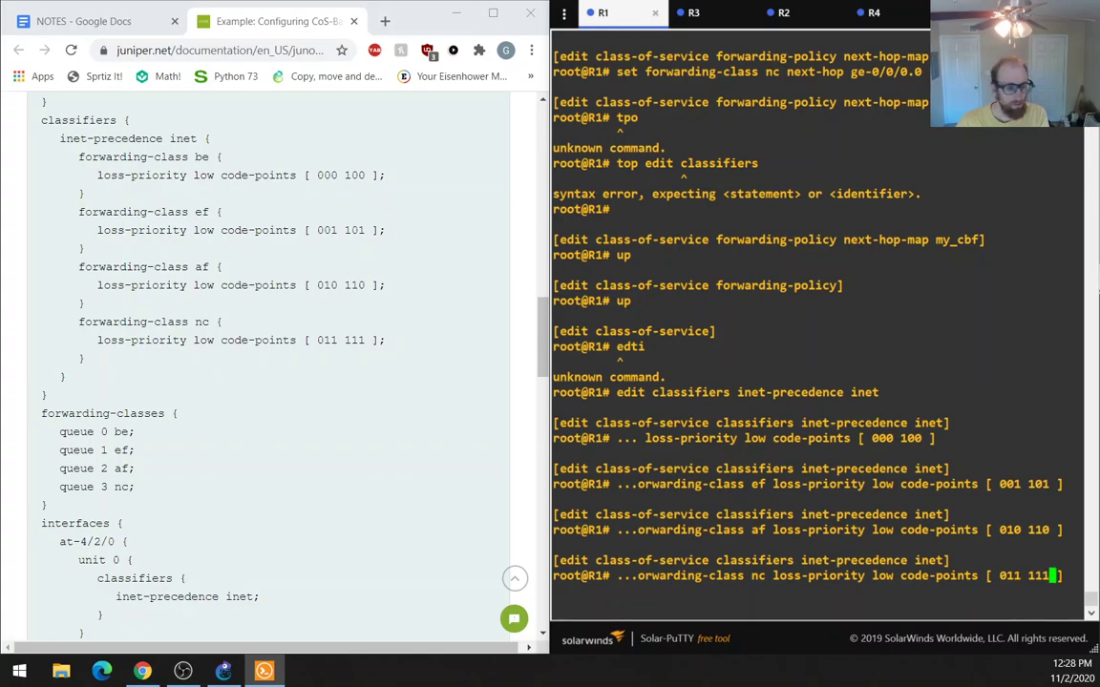
key("Return")
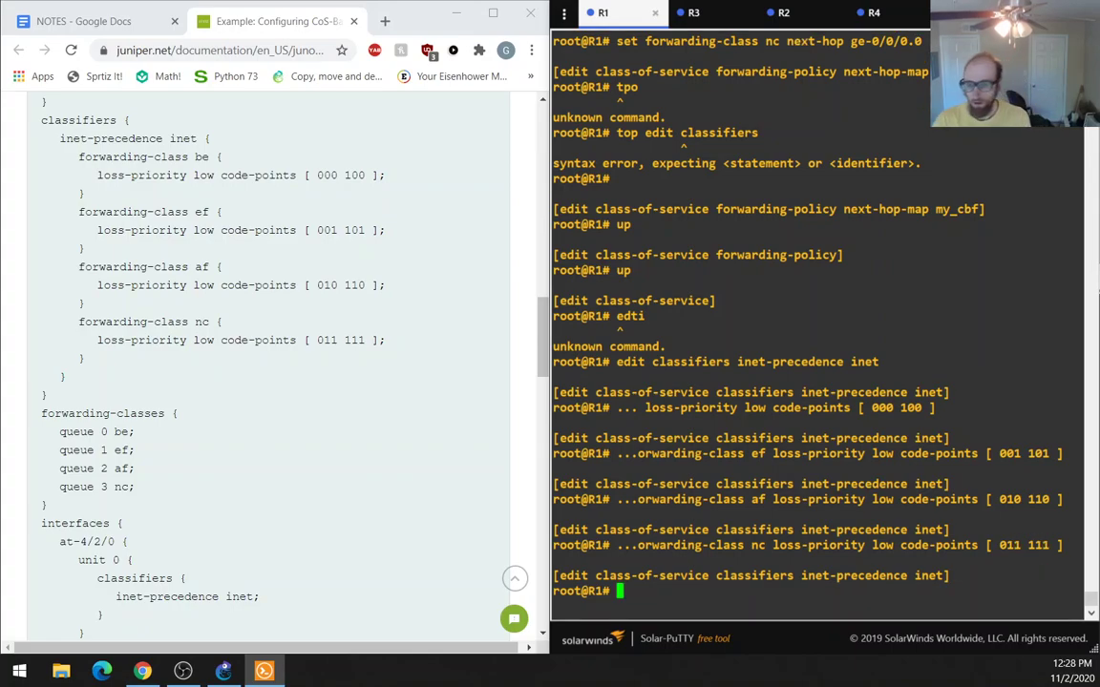
- Step up to class-of-service and edit forwarding-classes
scroll(239, 406, "down", 2)
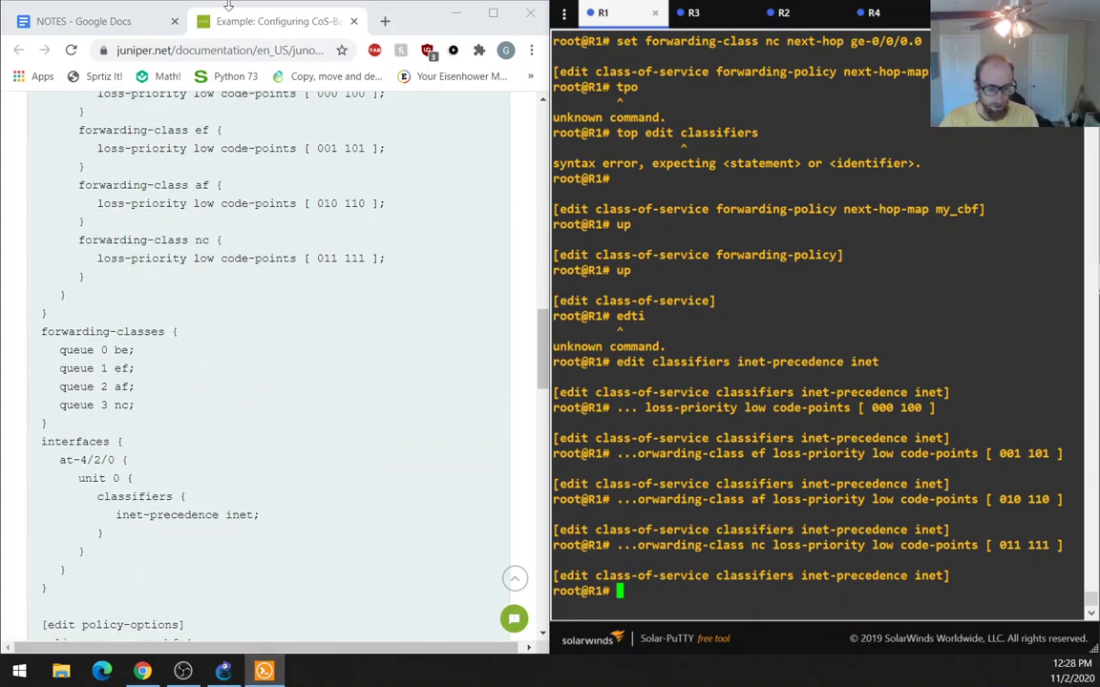
type("up")
key("Return")
type("up")
key("Return")
type("edit")
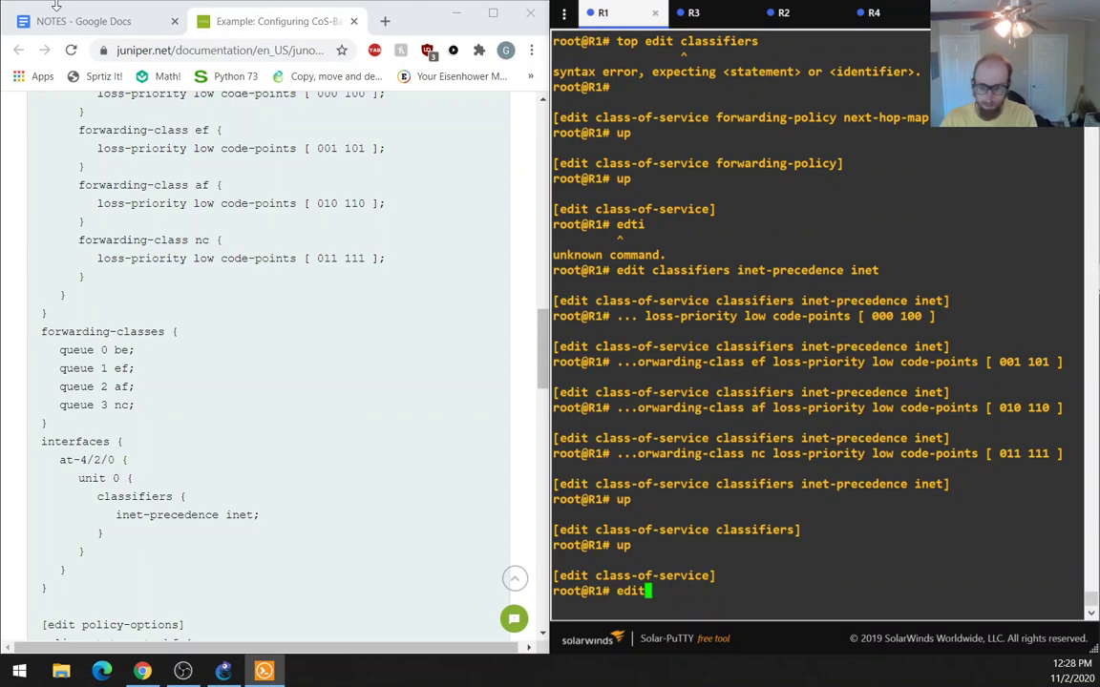
type(" forwarding-cla")
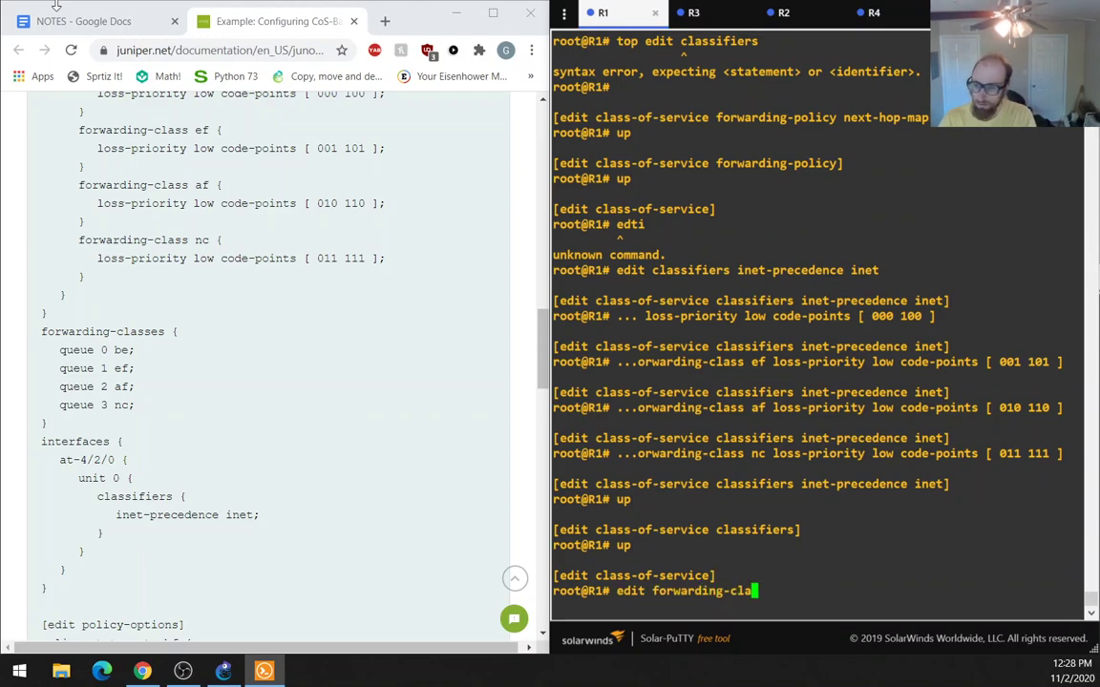
type("sses")
key("Return")
- Assign queue 0 to be, 1 to ef, 2 to af and 3 to nc
type("set q")
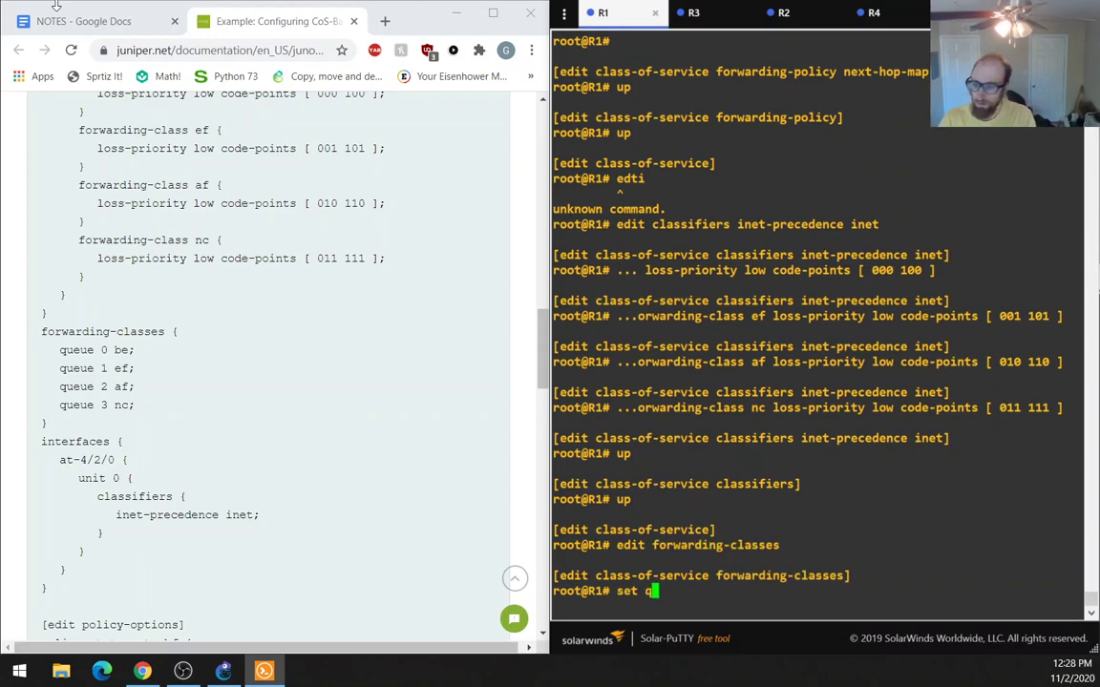
type("ueue 0 ")
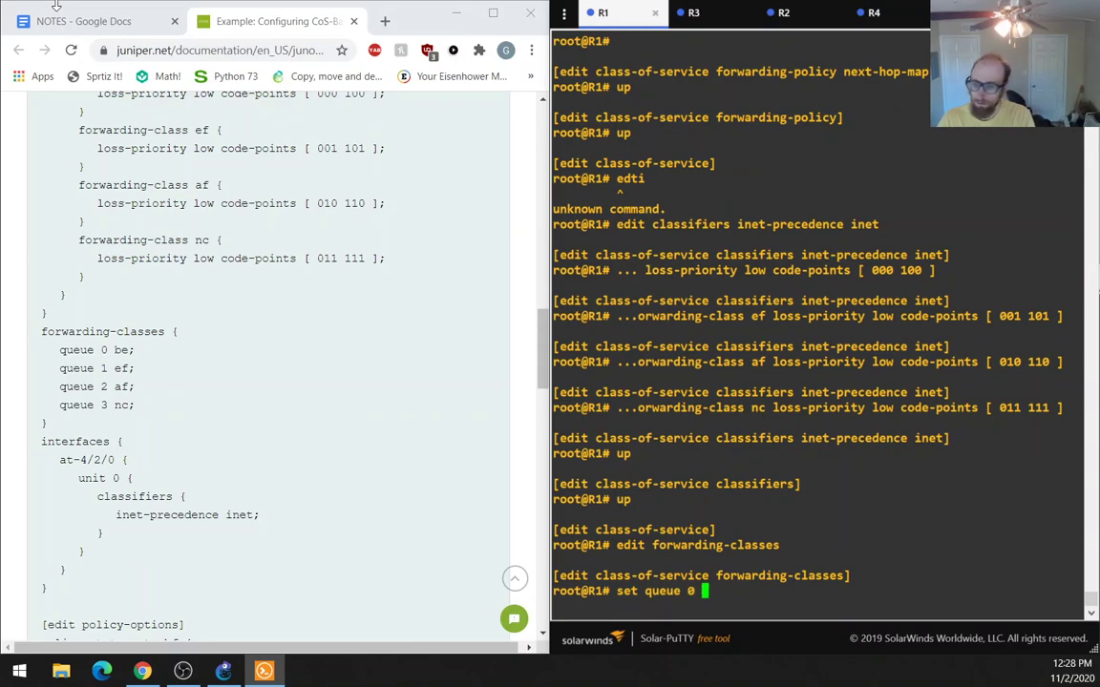
type("be")
key("Return")
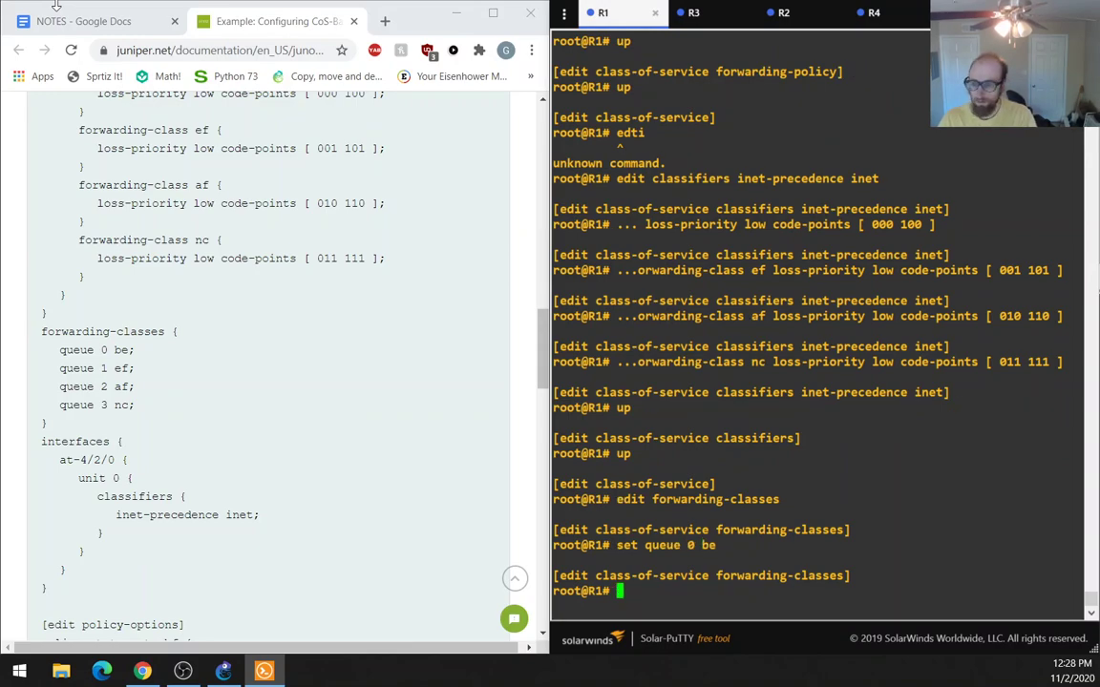
type("set queue")
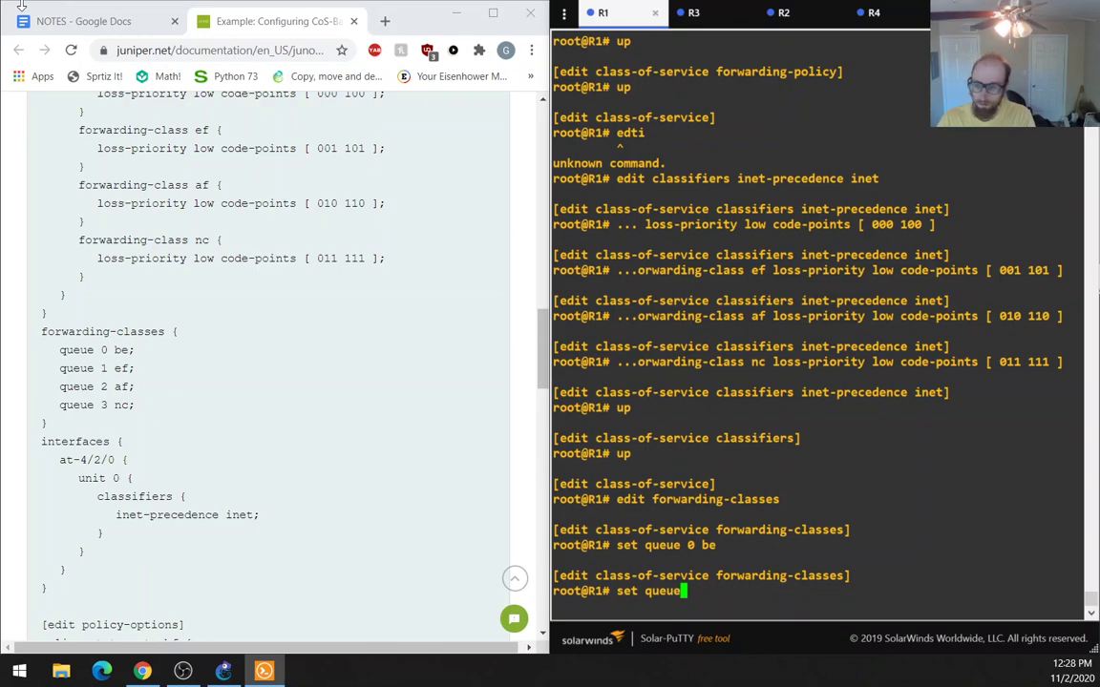
type(" 1 ef")
key("Return")
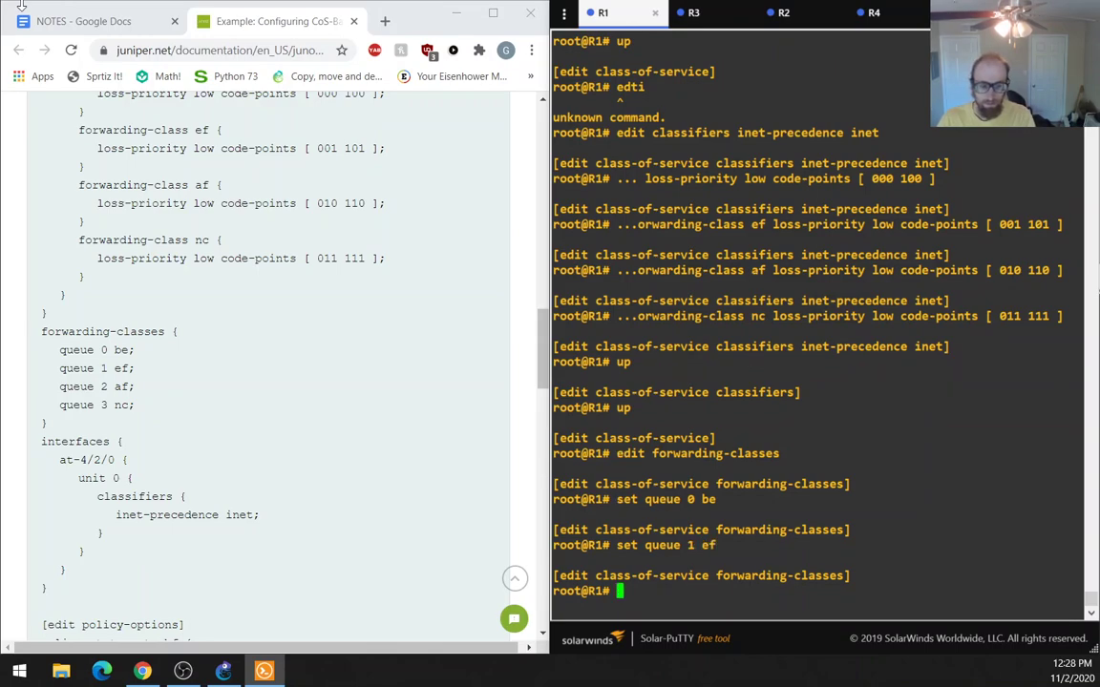
type("set queue 2 af")
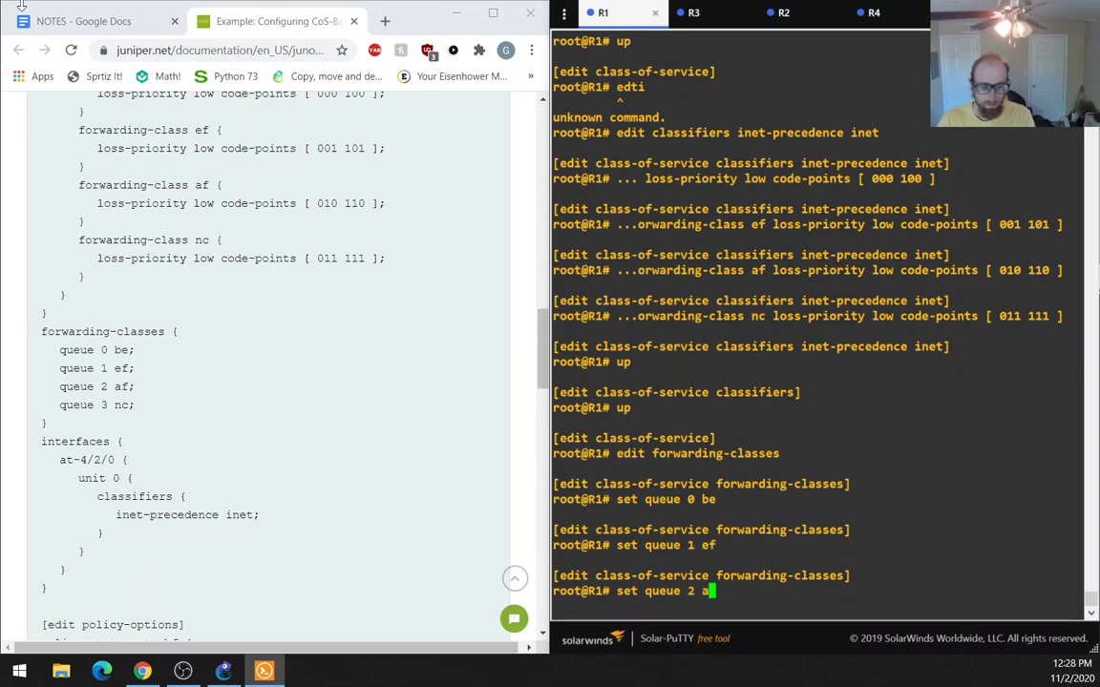
key("Return")
type("set queue 3 nc")
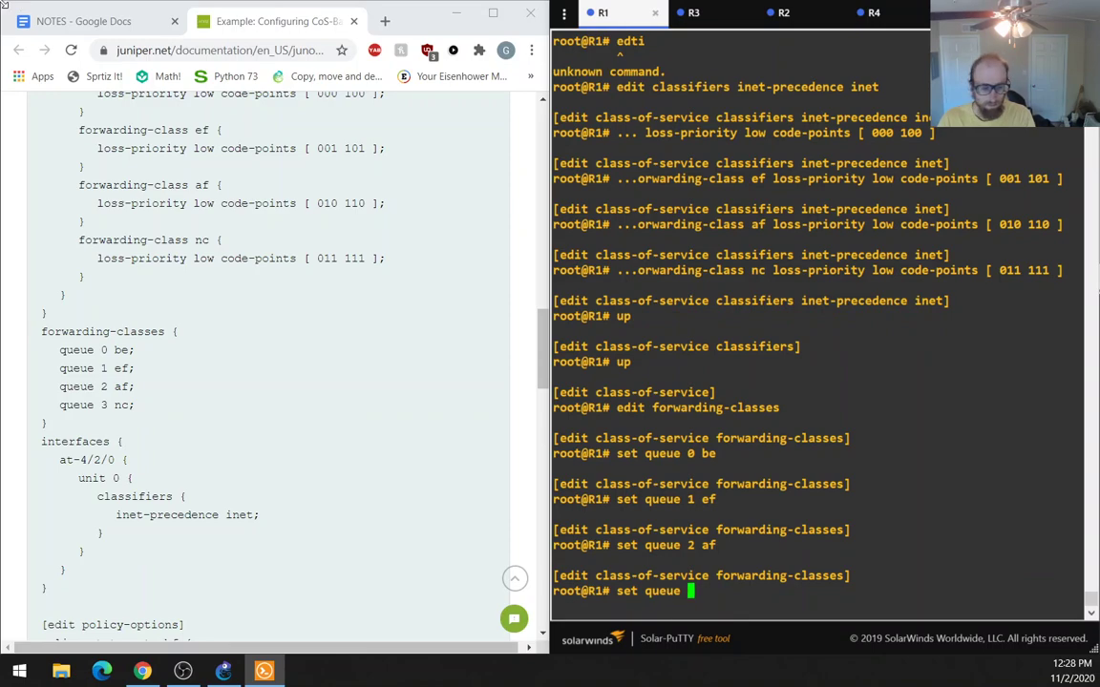
key("Return")
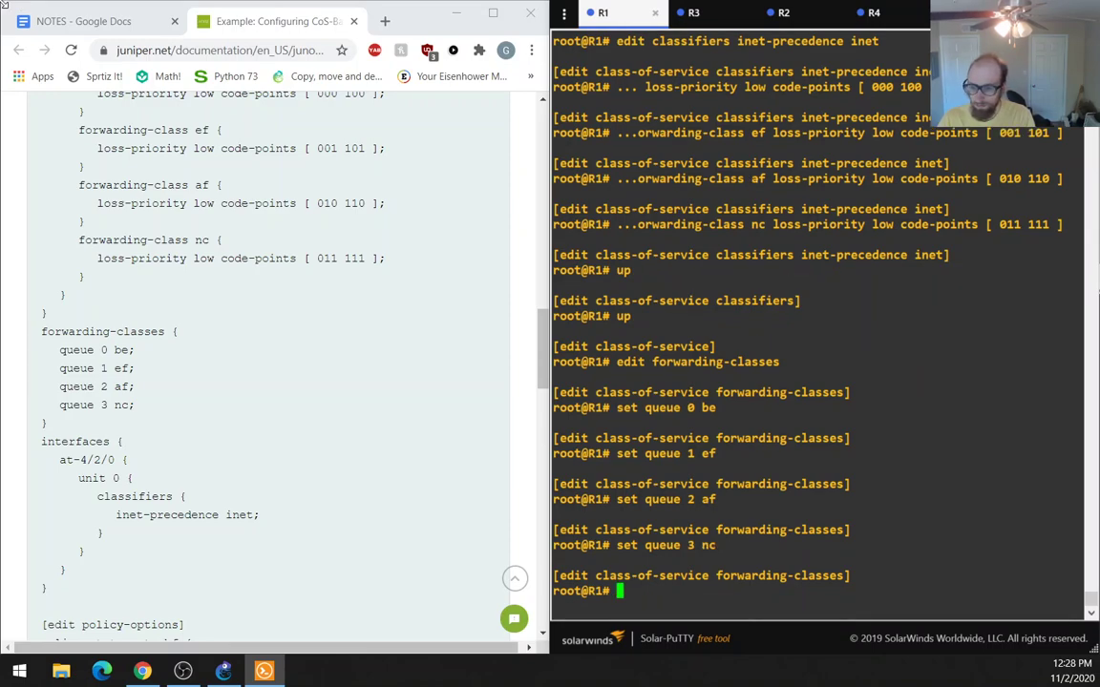
type("top edit interfaces")
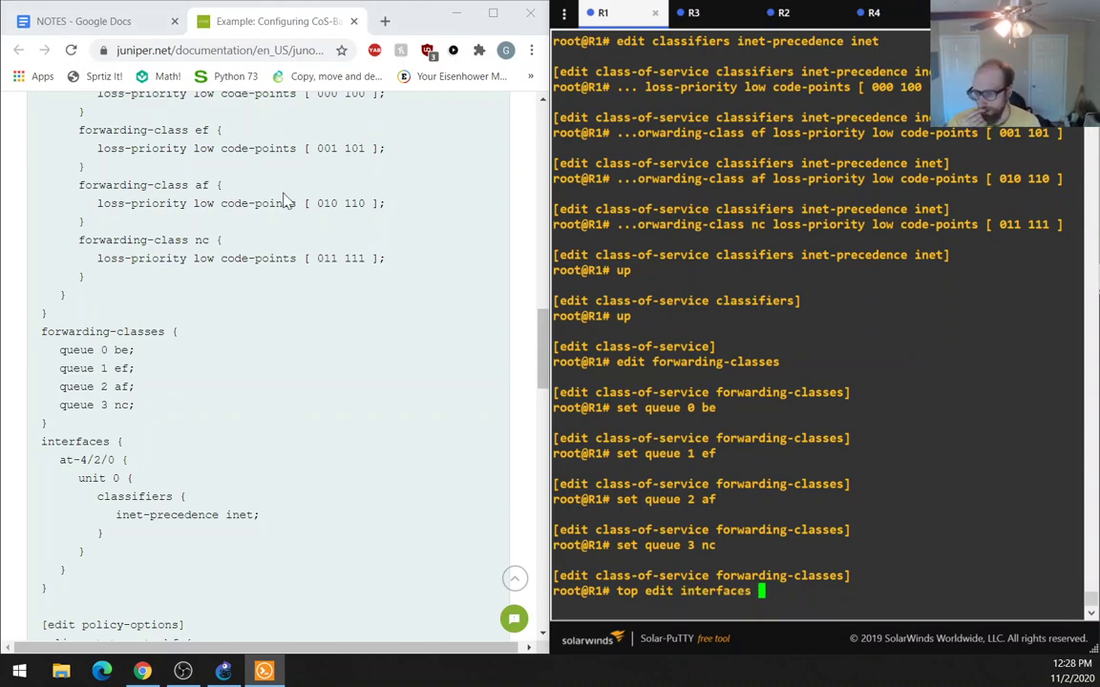
- Review the Juniper example page and select the map name my_cbf
scroll(143, 353, "down", 4)
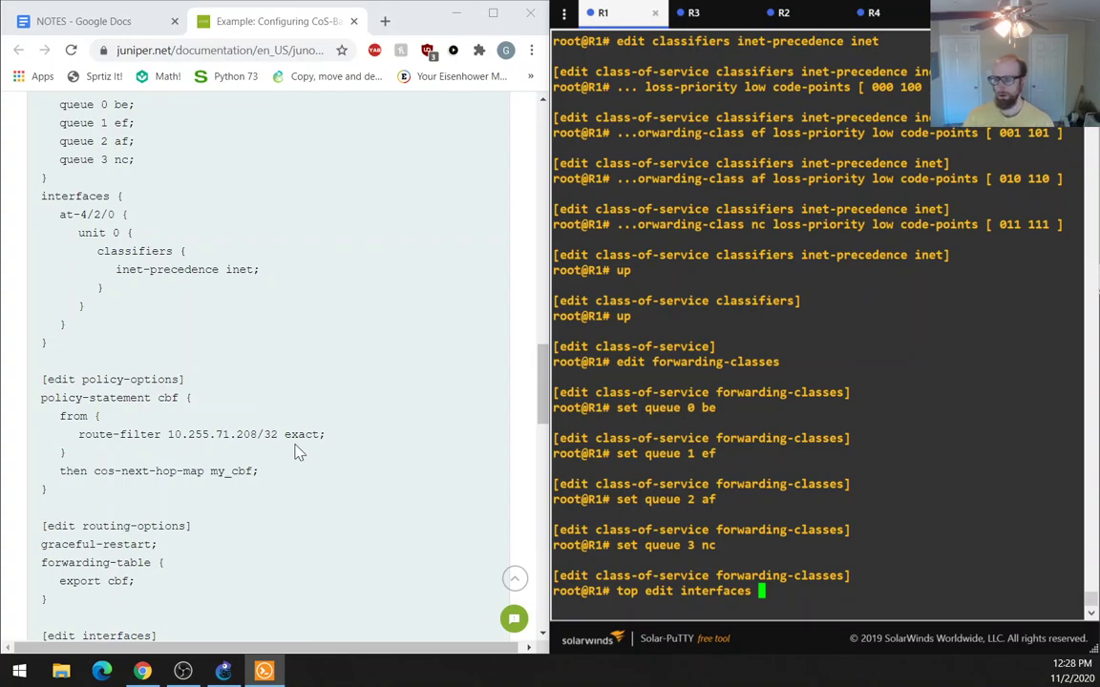
scroll(296, 451, "up", 10)
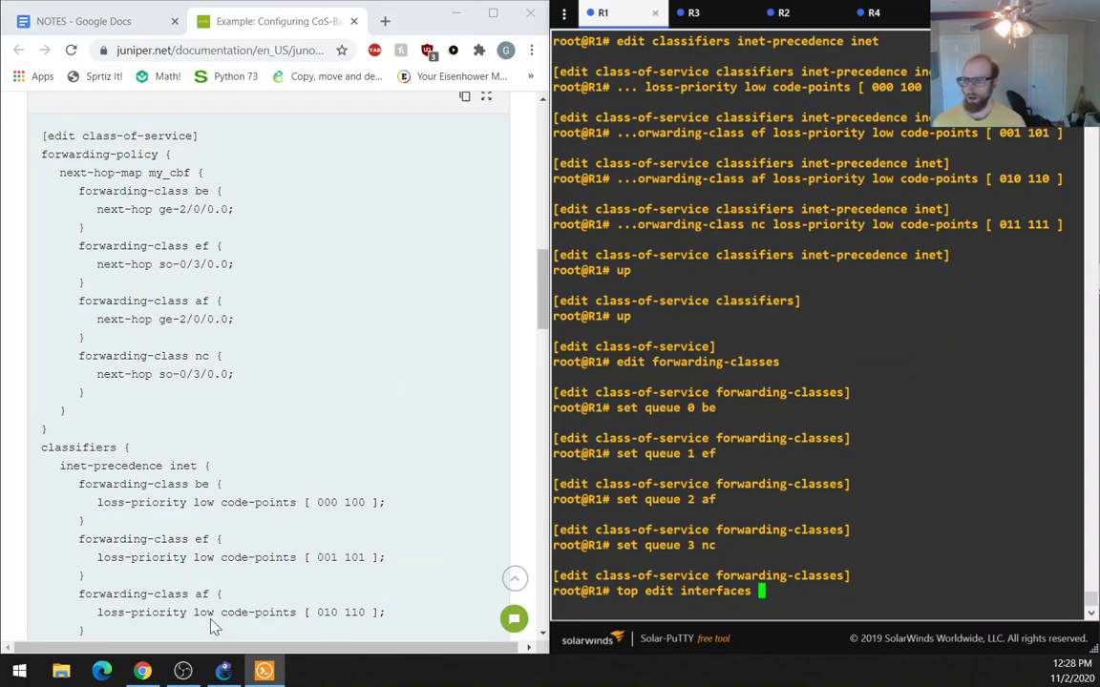
scroll(315, 385, "down", 5)
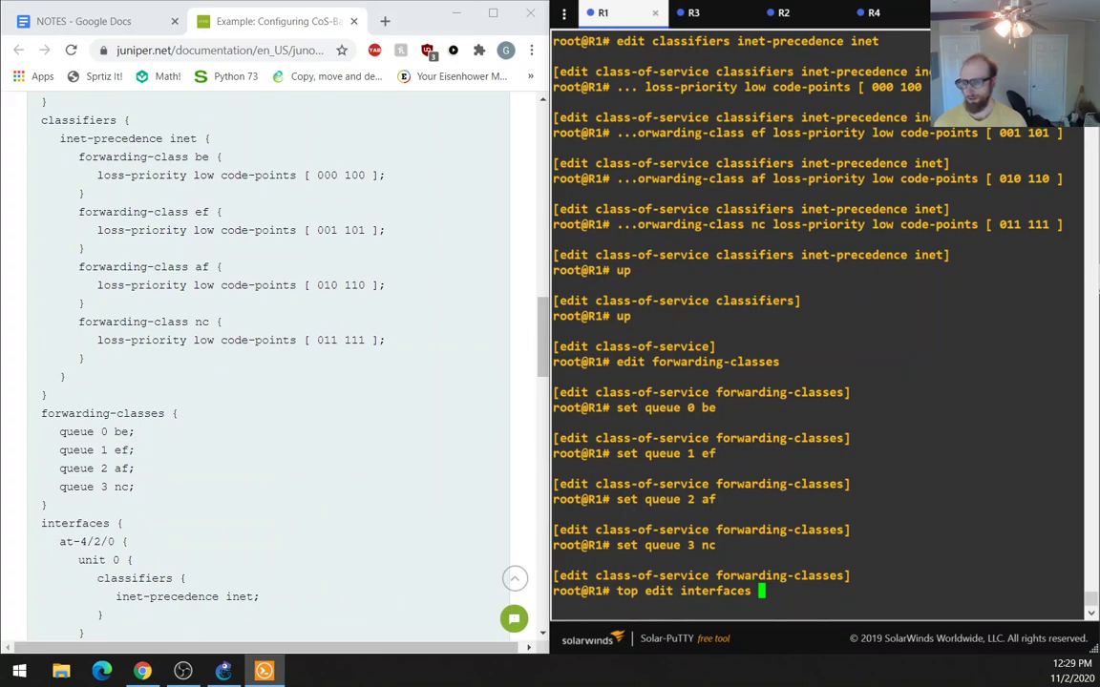
scroll(239, 401, "up", 1)
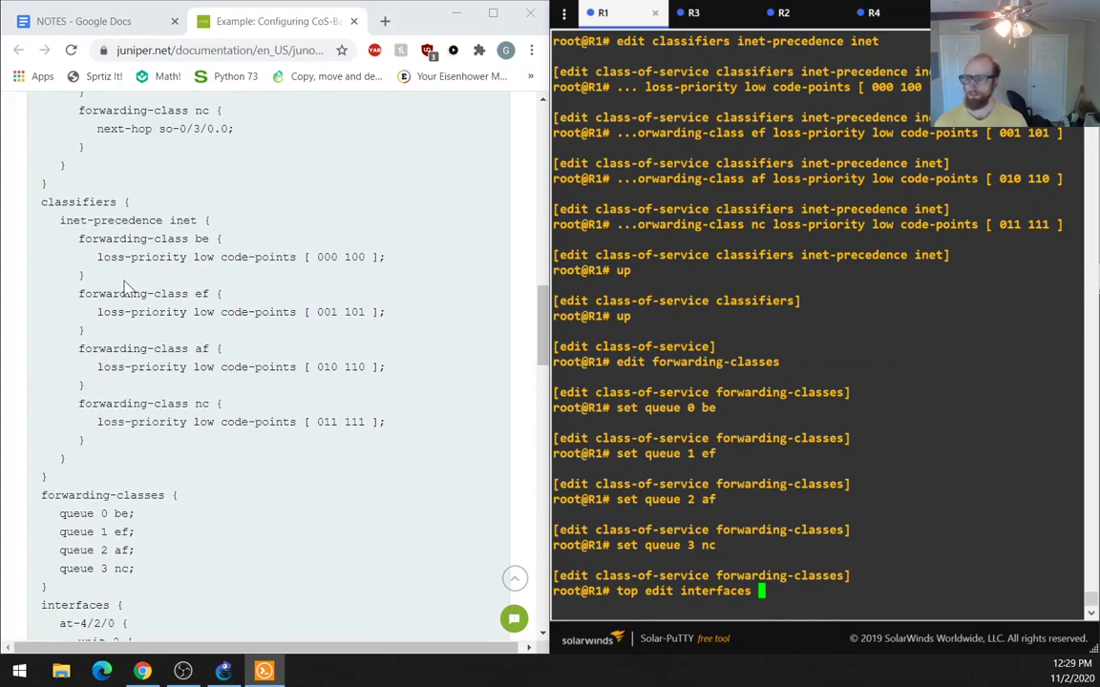
scroll(267, 363, "up", 4)
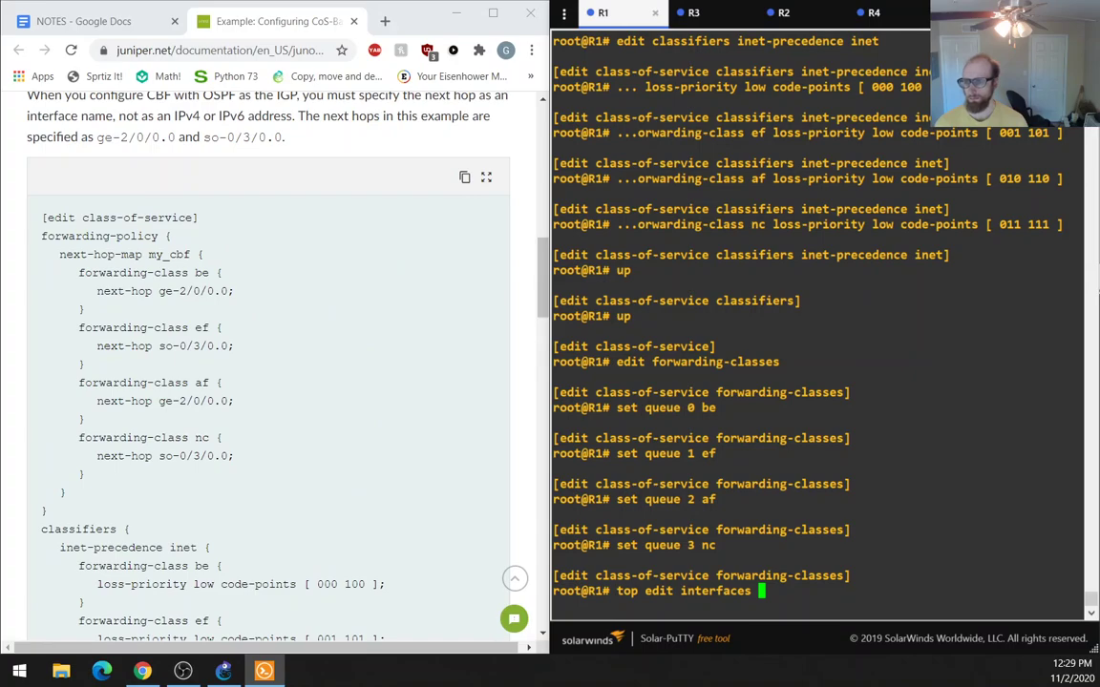
left_click_drag(147, 254, 184, 254)
scroll(196, 435, "down", 10)
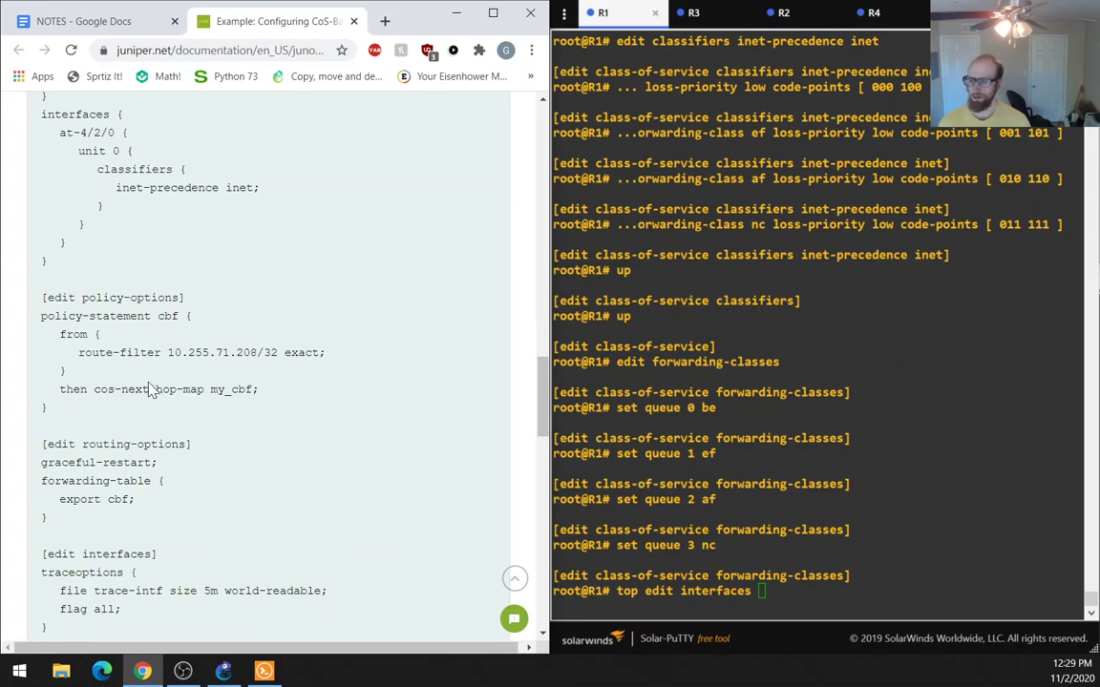
scroll(148, 386, "down", 3)
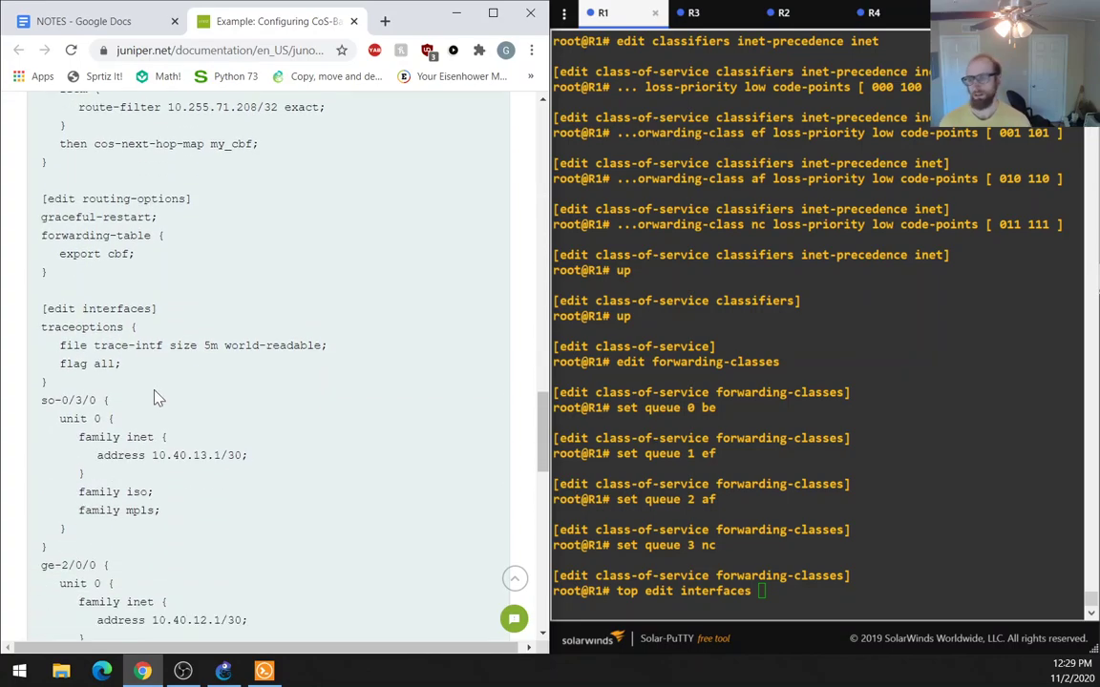
scroll(157, 398, "up", 10)
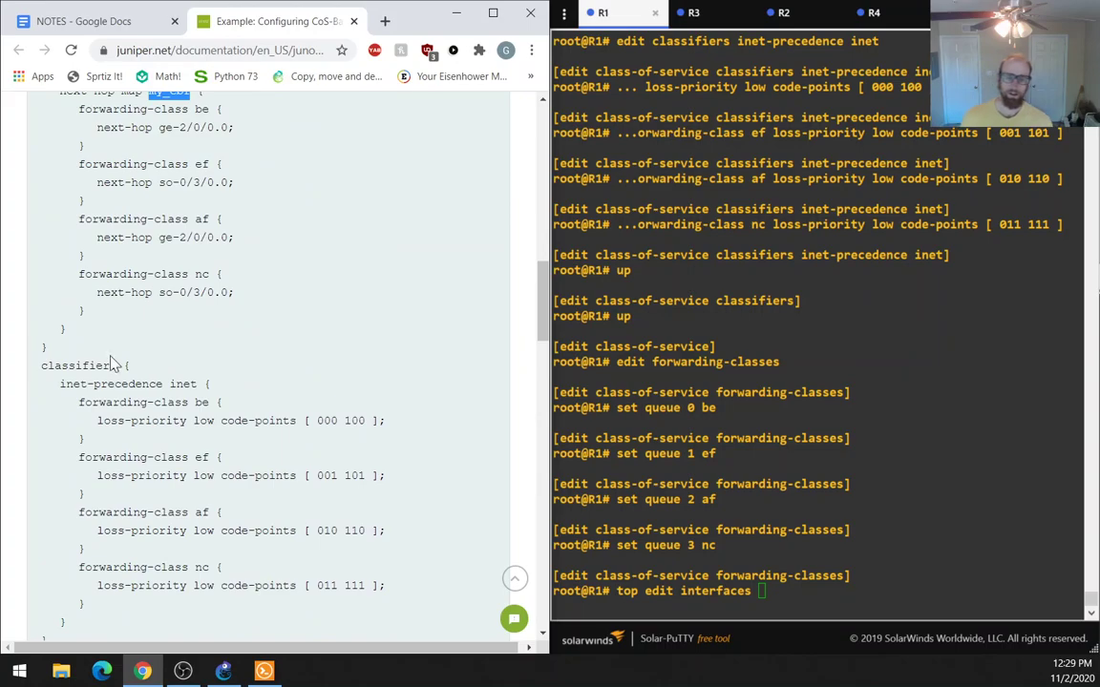
scroll(276, 376, "down", 5)
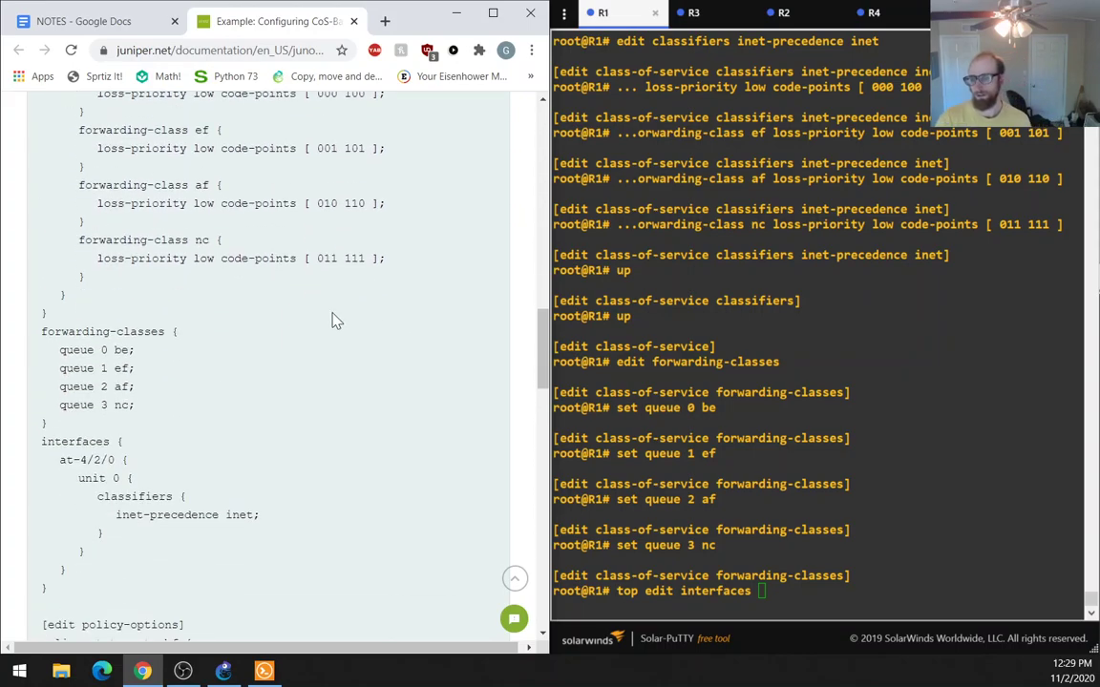
scroll(315, 276, "down", 2)
key("alt+Tab")
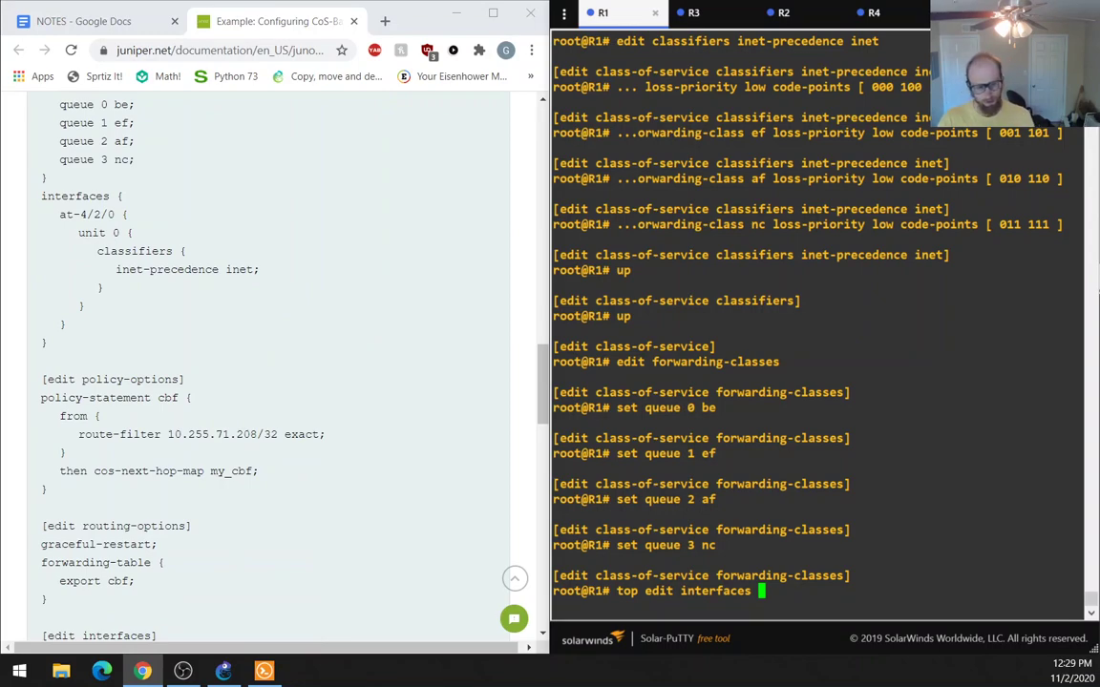
- Try setting classifiers under interface ge-0/0/0.0, then clear the rejected command
type("ge-0/0/0")
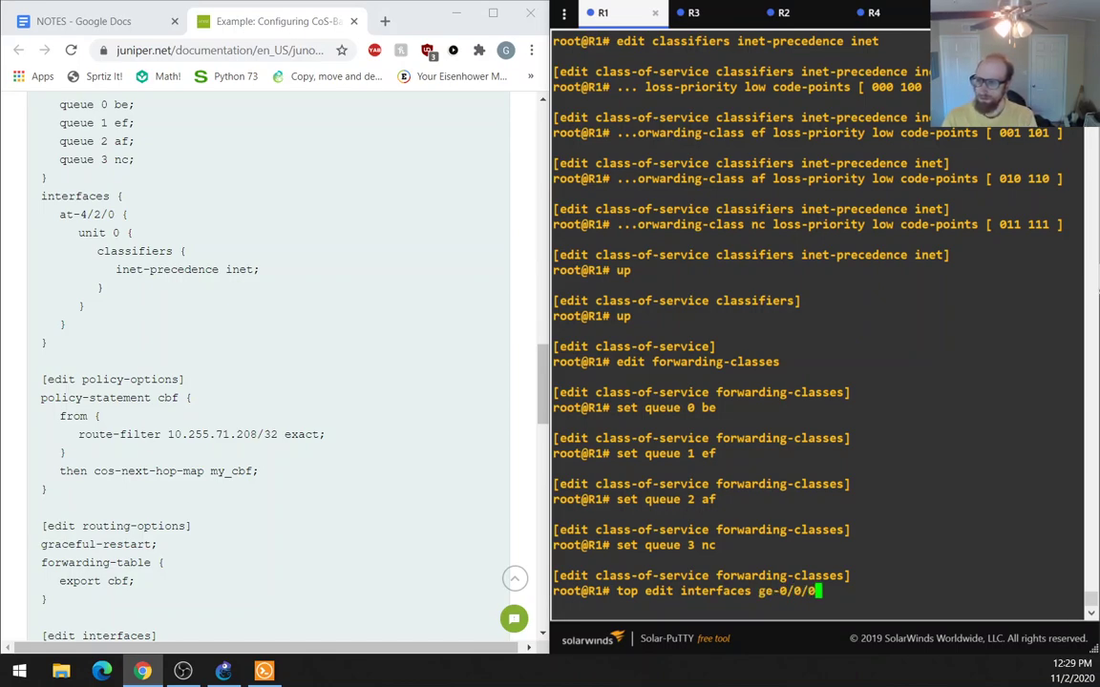
type(".0")
key("Return")
type("set classifiers")
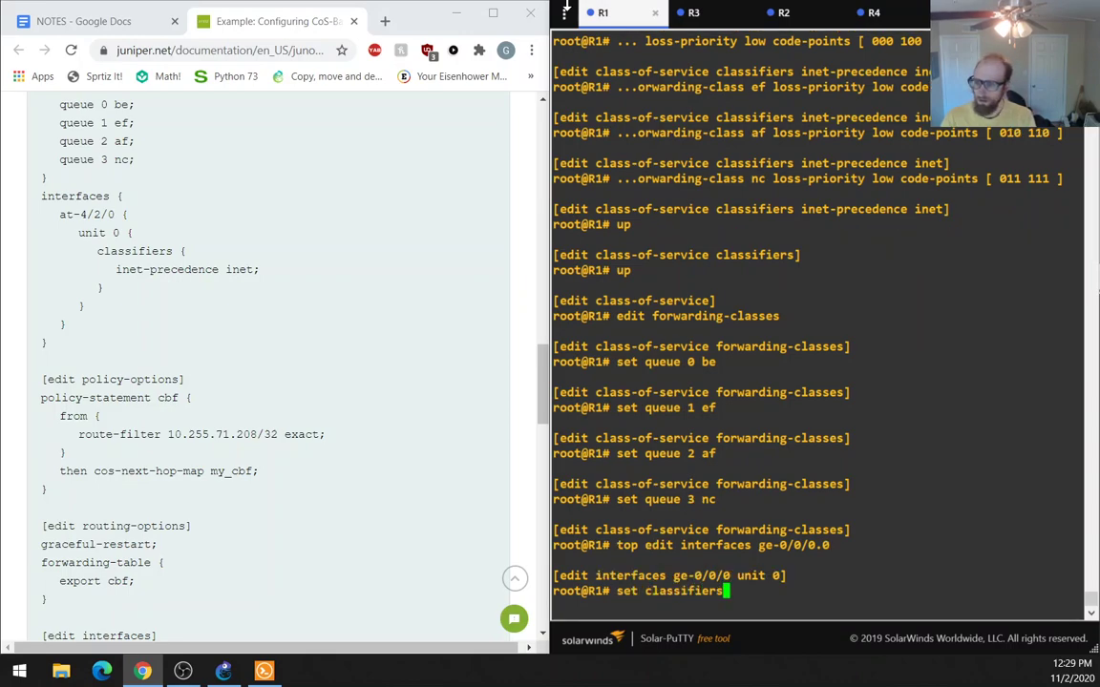
key("Return")
key("ctrl+w")
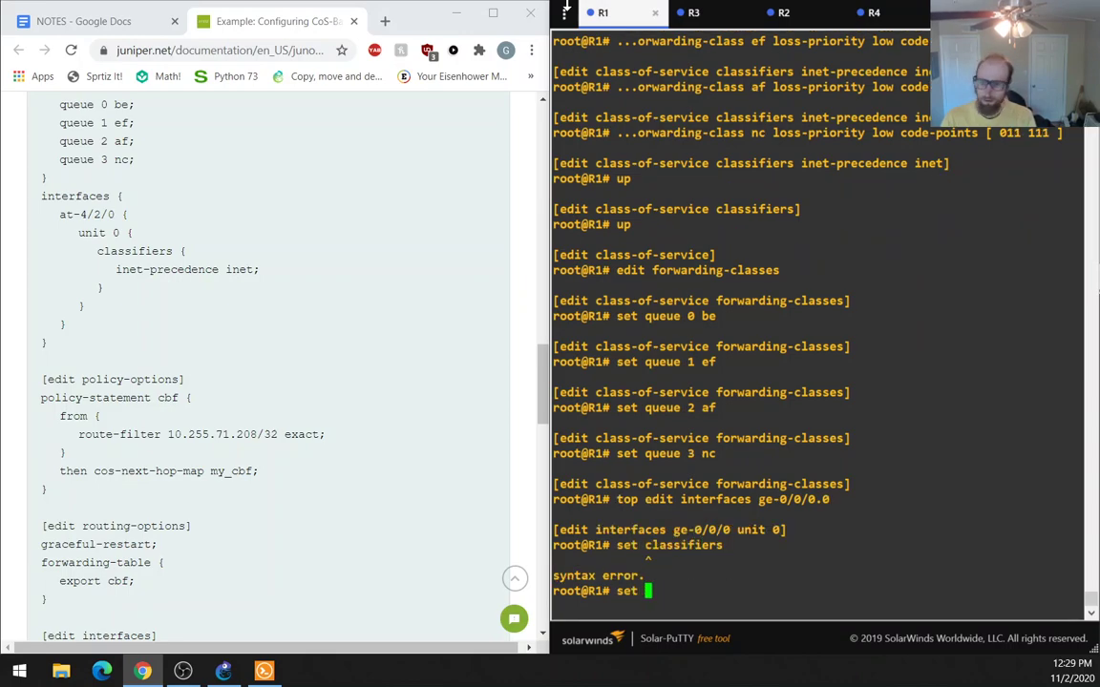
type("up")
key("Return")
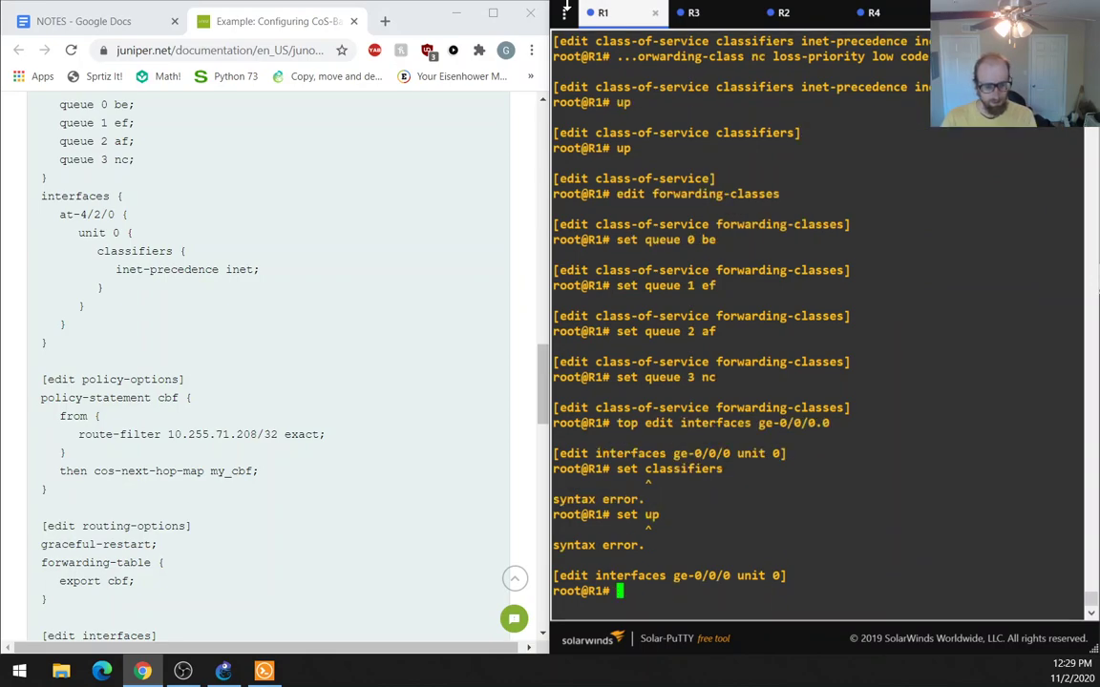
- Under class-of-service, apply classifier inet-precedence inet to ge-0/0/0 unit 0
type("top edit ")
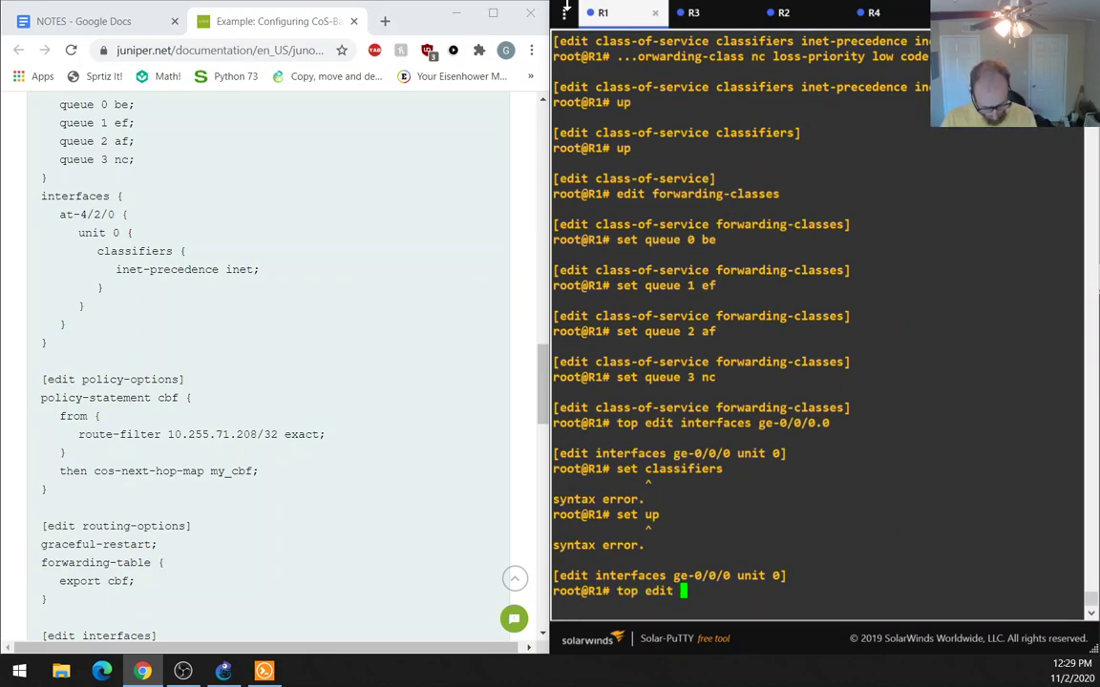
type("class-of-service")
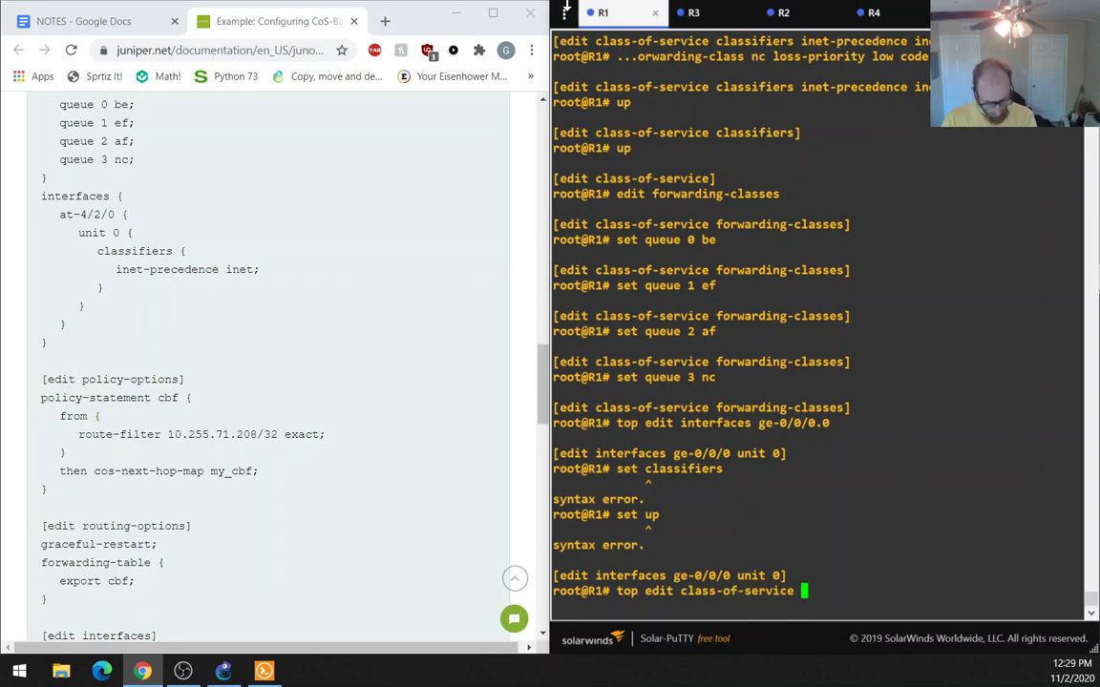
key("Return")
type("set int")
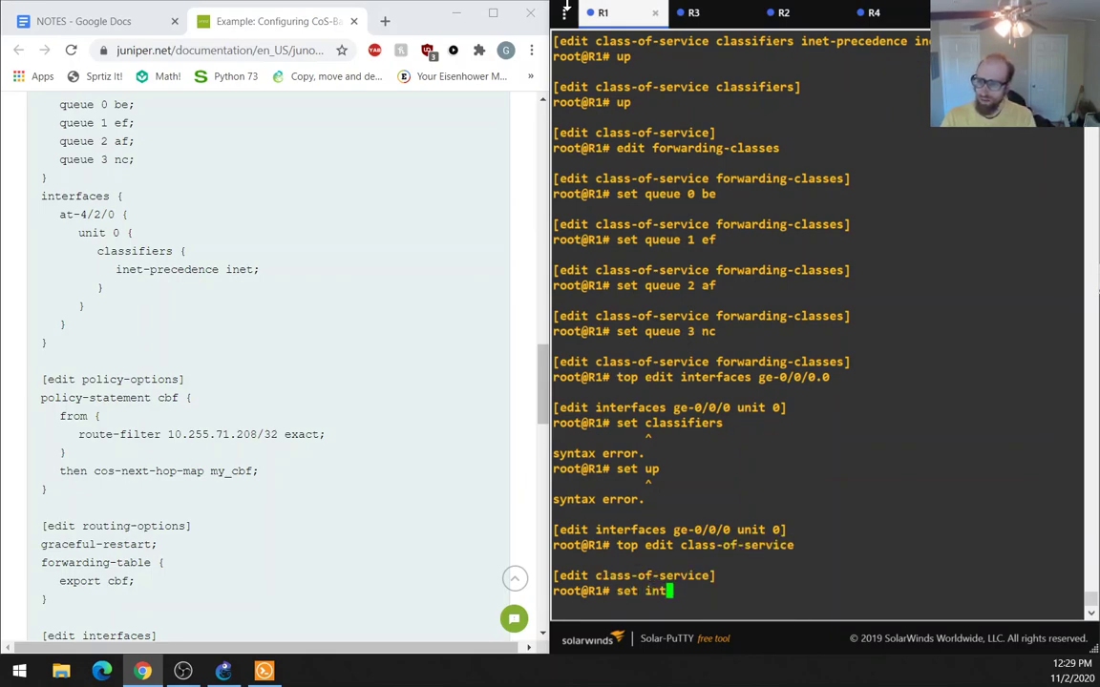
type("erfaces ge-0/0/")
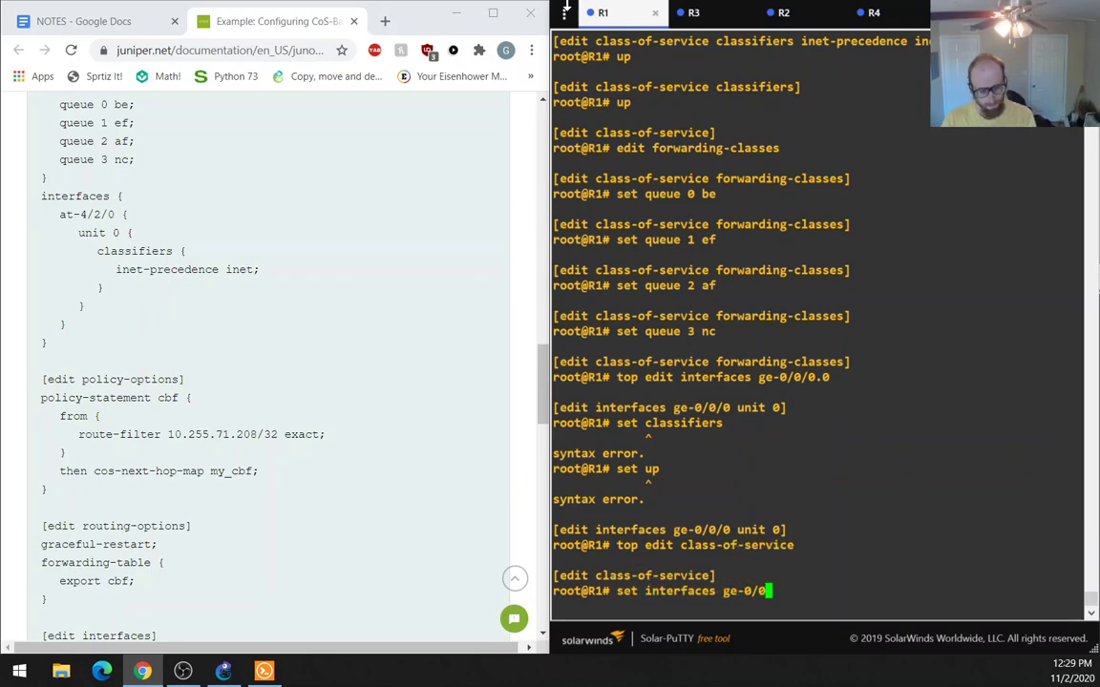
type("0.0")
key("Return")
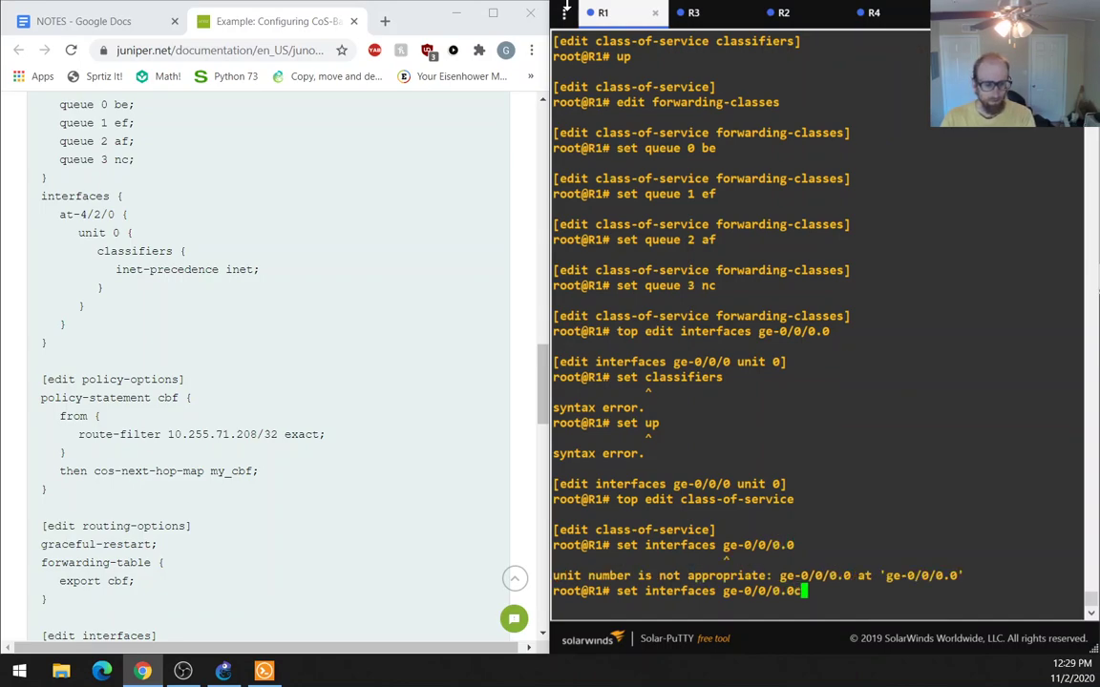
key("BackSpace")
key("BackSpace")
type("unit 0 classif")
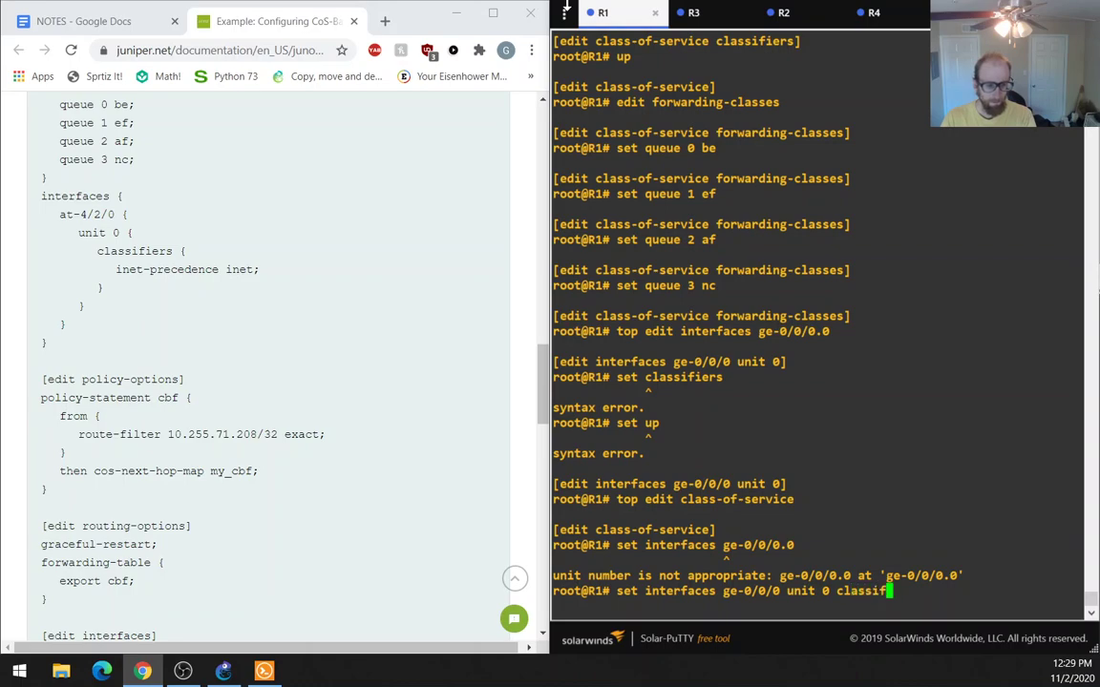
type("iers inet-")
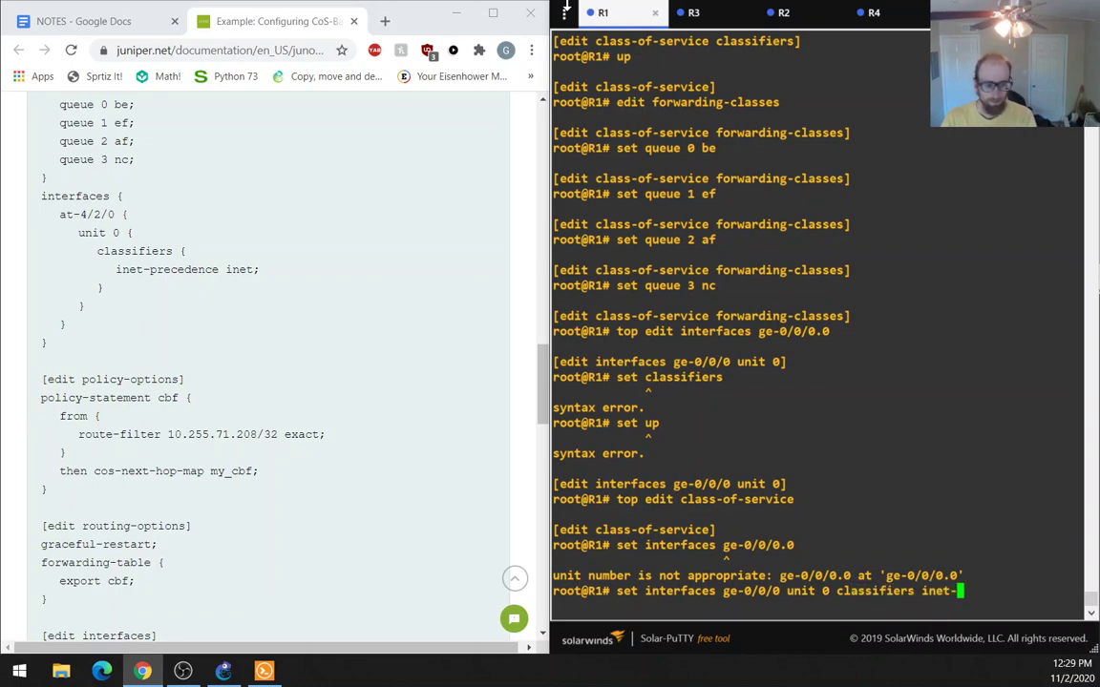
type("precedence inet")
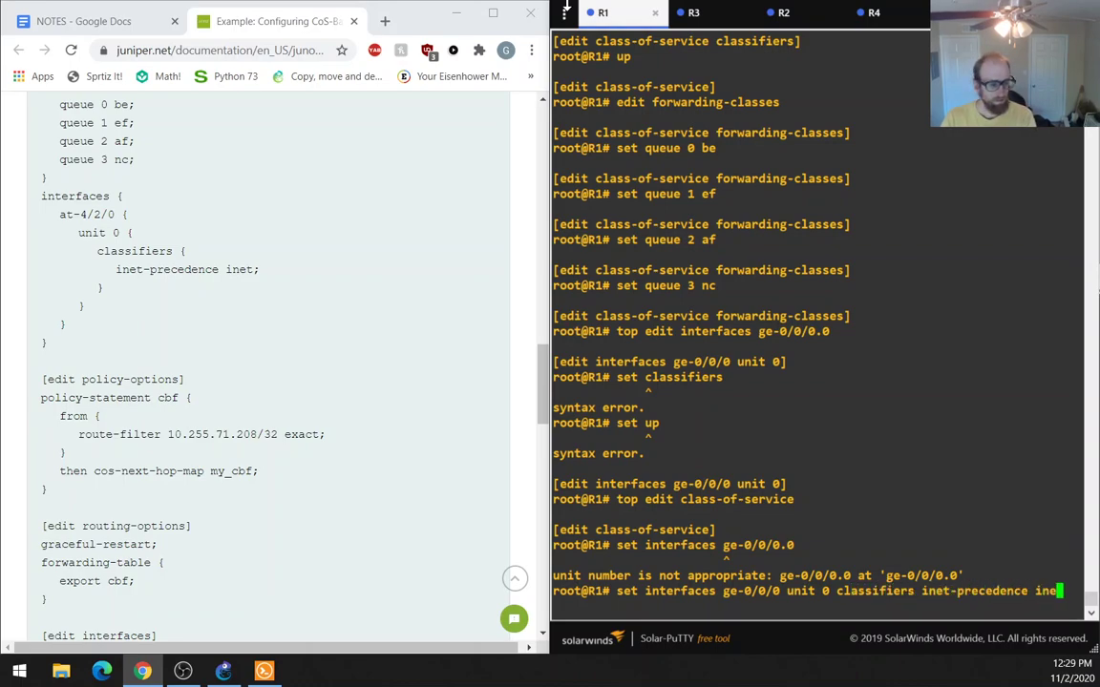
key("Return")
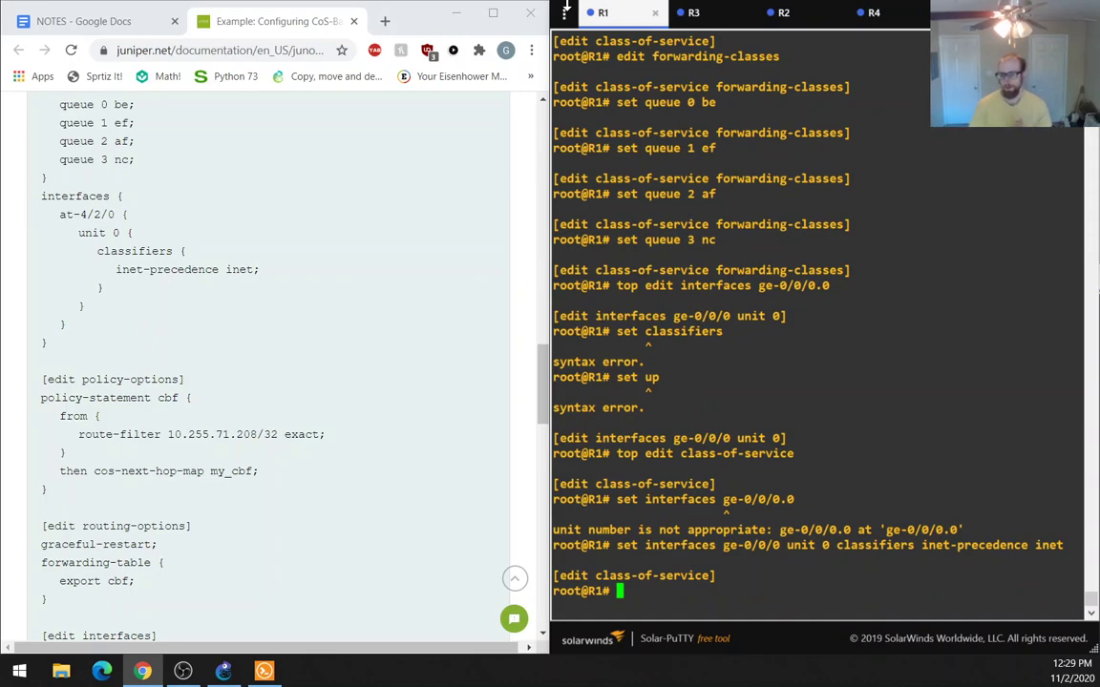
- Check the example page, then edit policy-options policy-statement cbf
left_click(138, 234)
scroll(153, 241, "down", 4)
key("alt+Tab")
type("top edit pol")
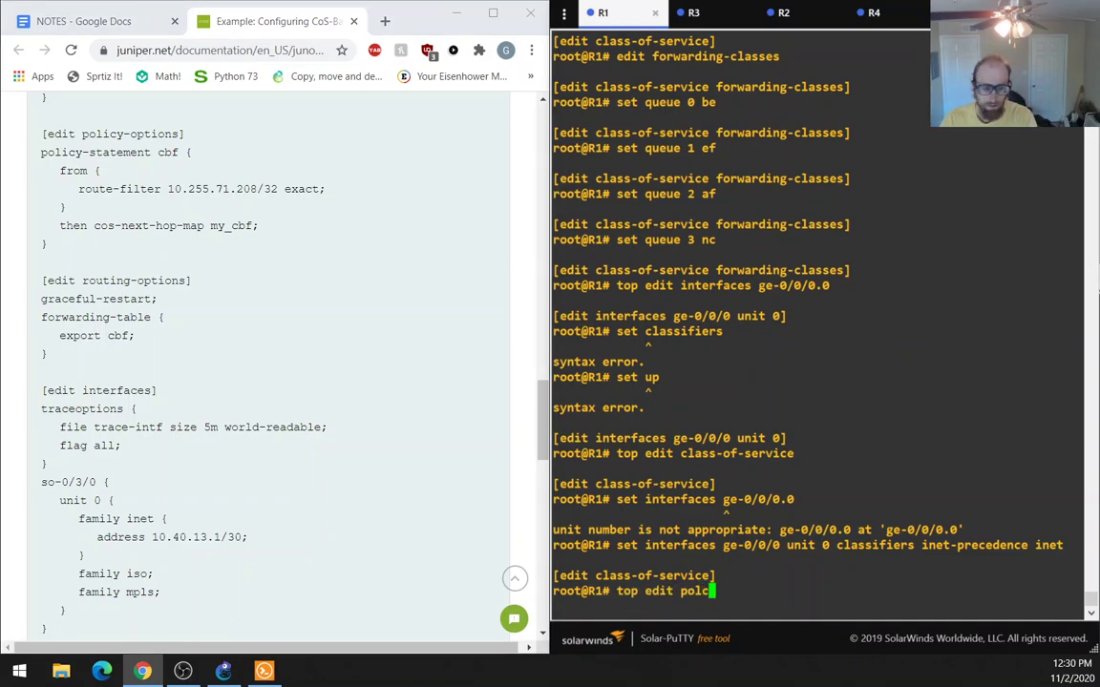
type("icy-opt")
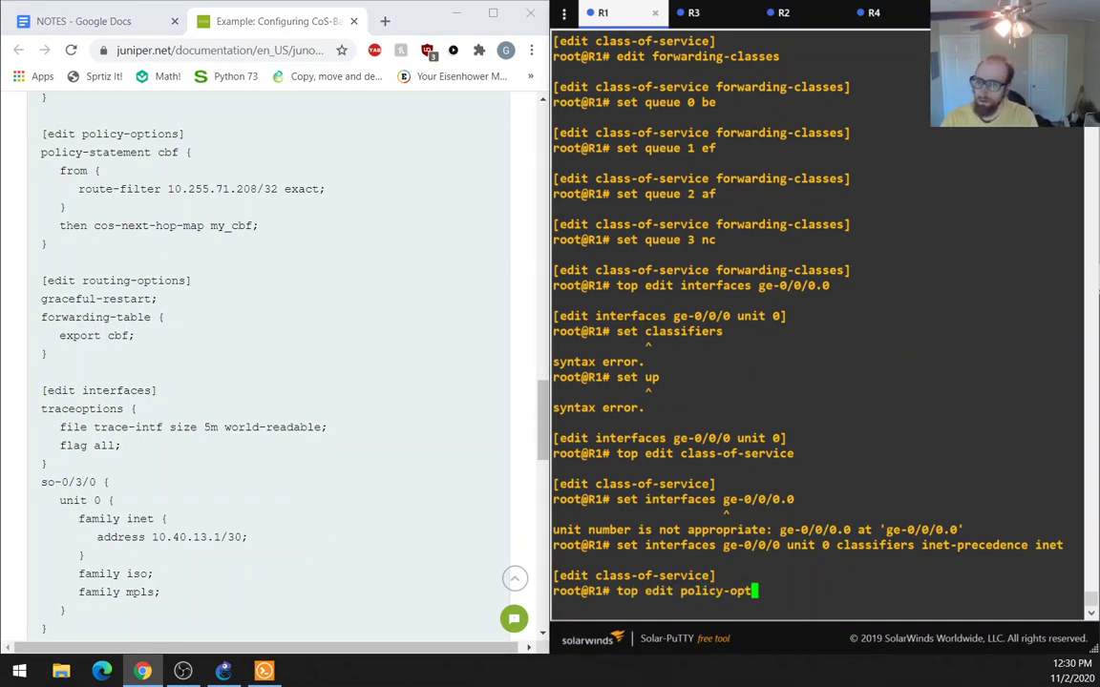
type("ions policy-state")
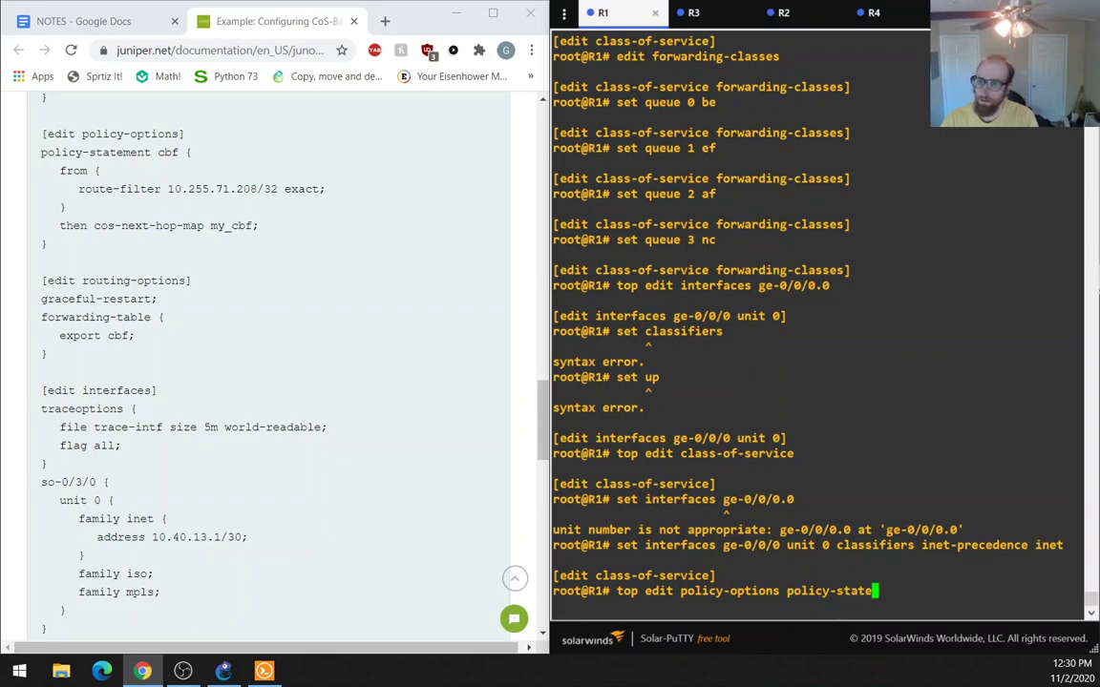
type("ment cbf")
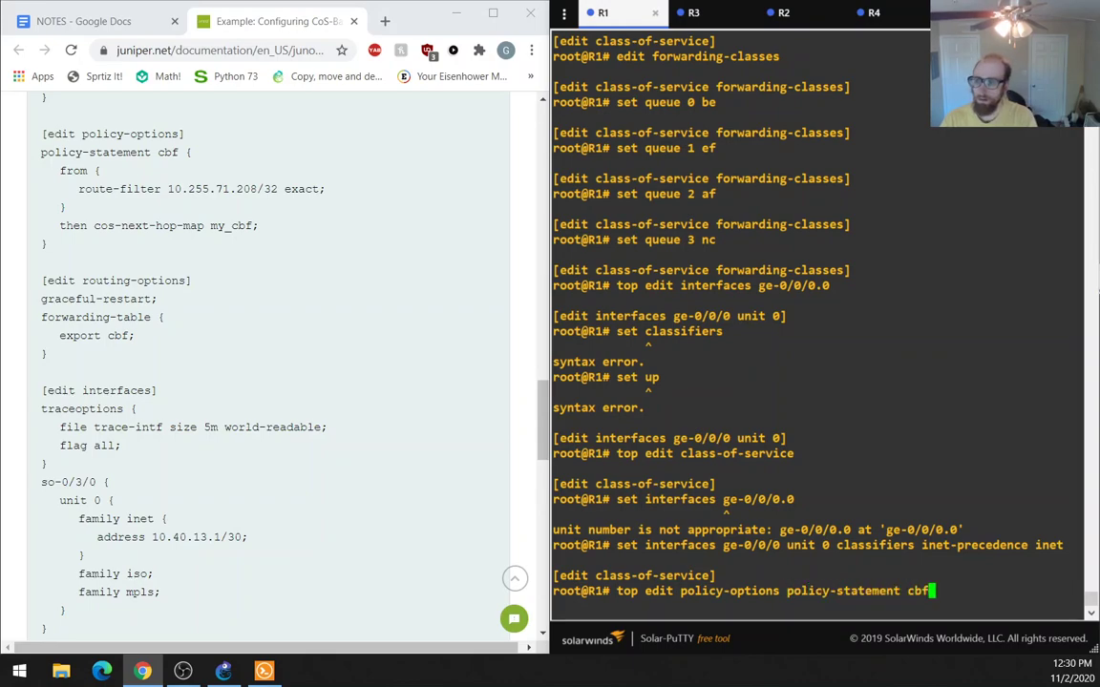
key("Return")
- Add route-filter 10.255.71.208/32 exact and then cos-next-hop-map my_cbf to cbf
type("set fr")
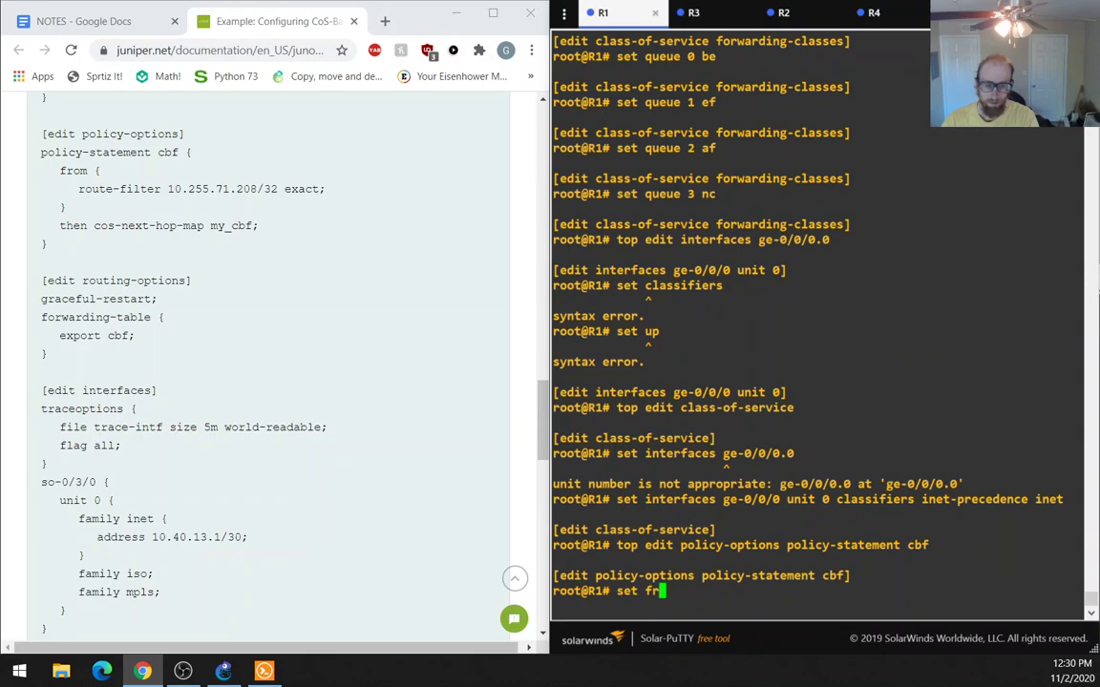
type("om route-filter 1")
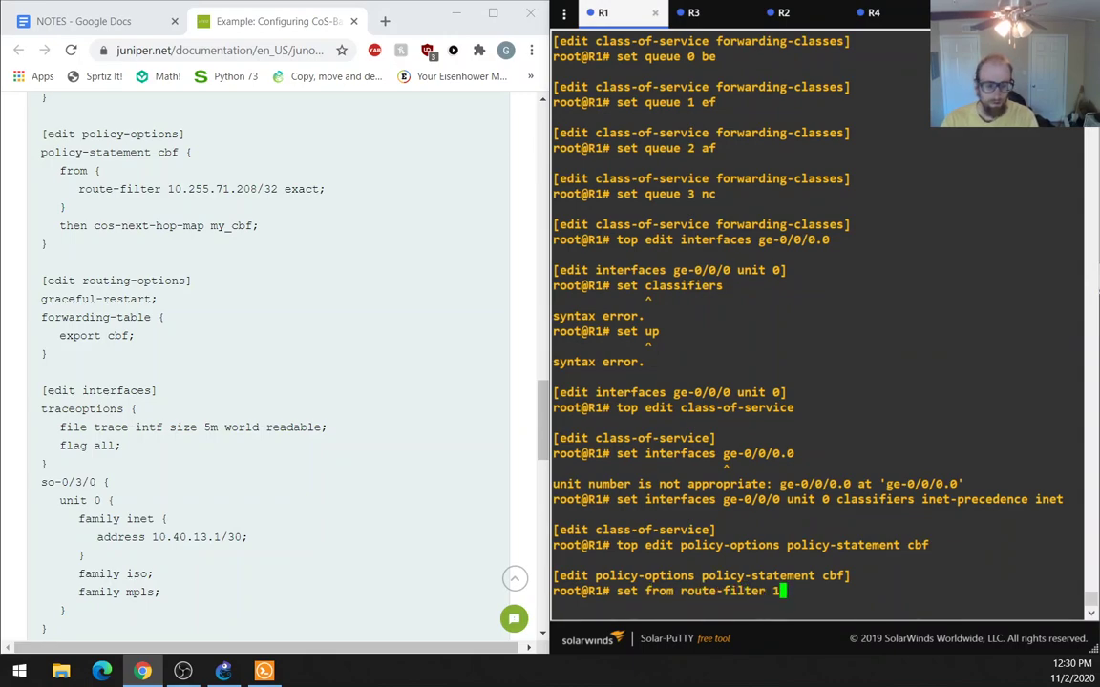
type("0.255.71.208/32")
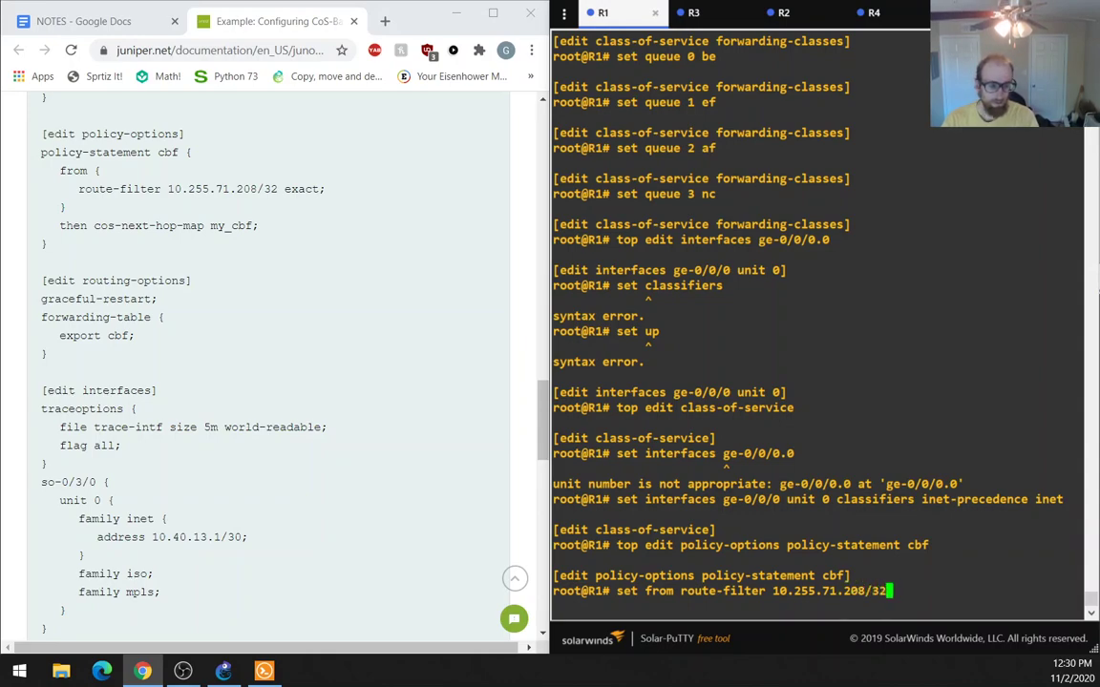
type(" exact")
key("Return")
type("set")
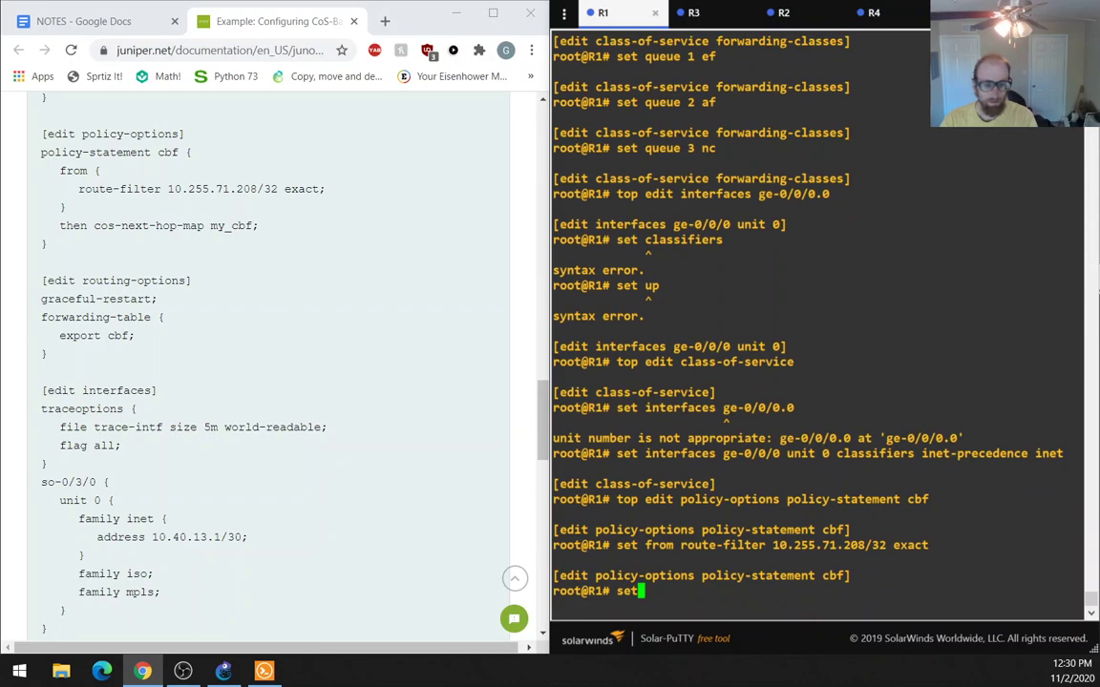
type(" then cos-ne")
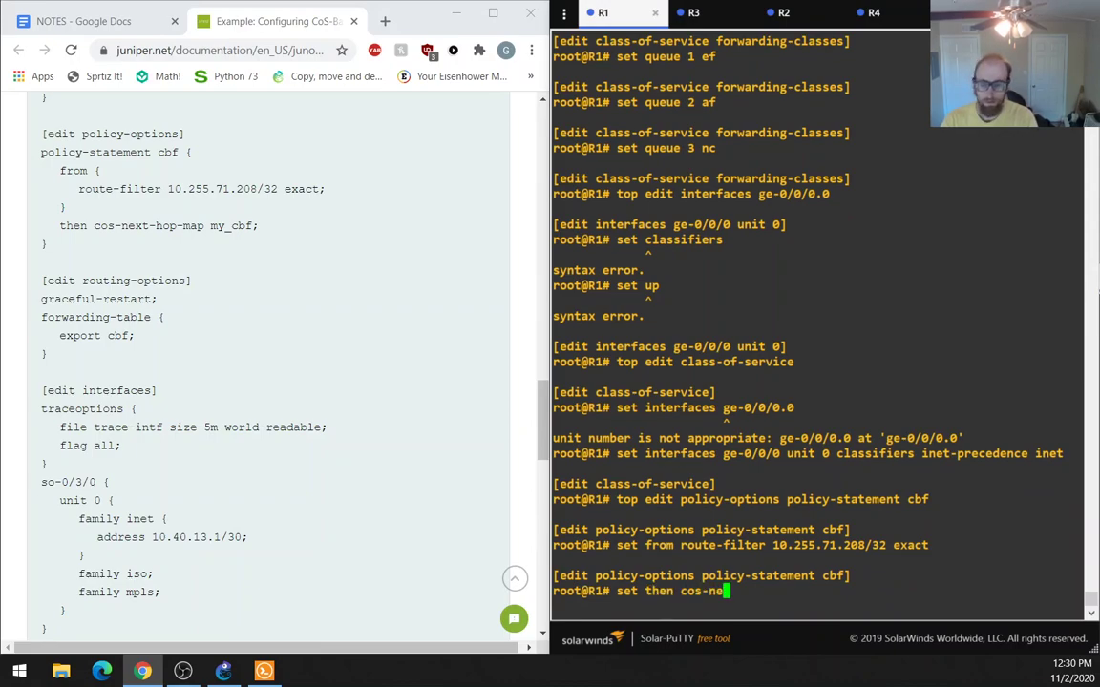
type("xt-hop-map ")
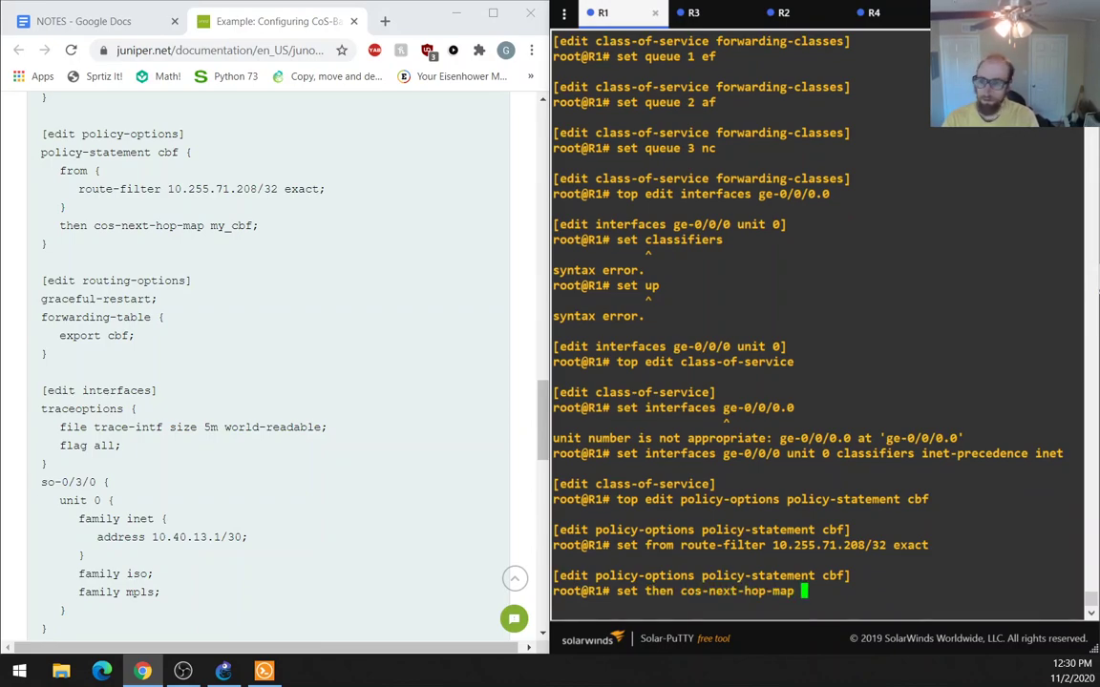
type("my_cbf")
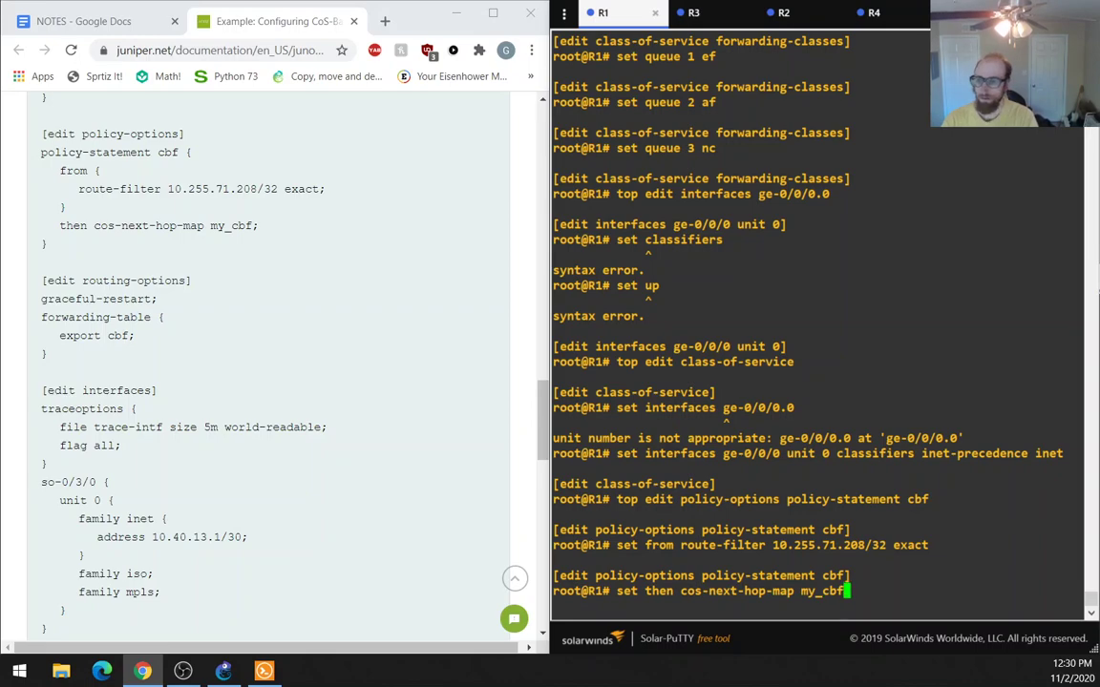
key("Return")
type("top edit ")
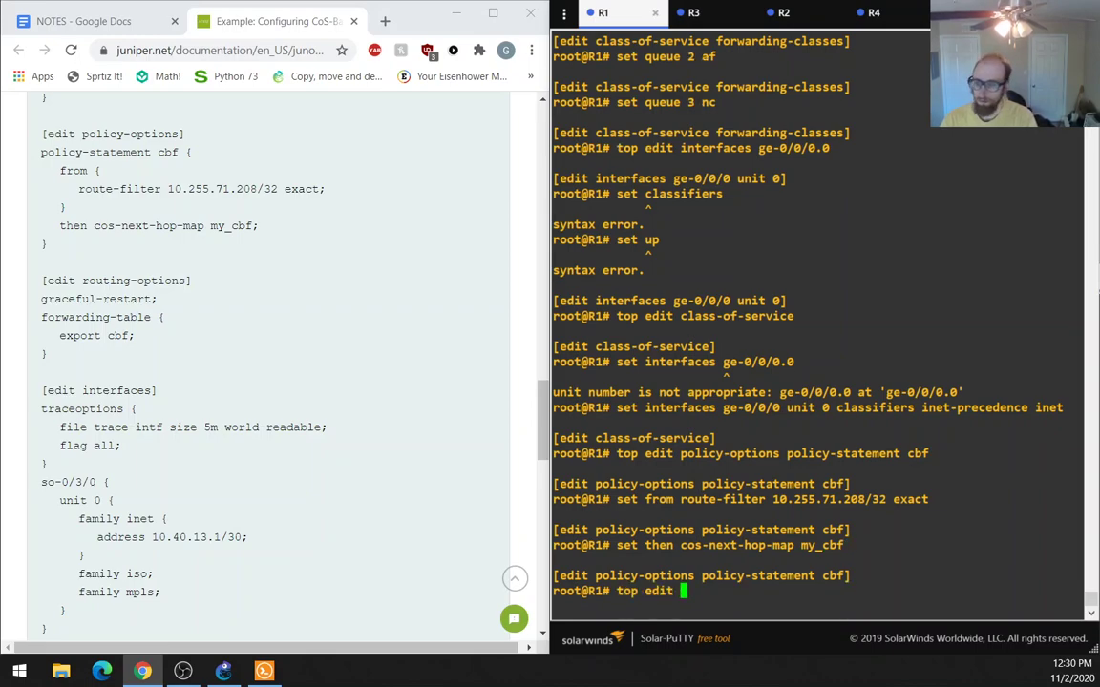
type("routing-options")
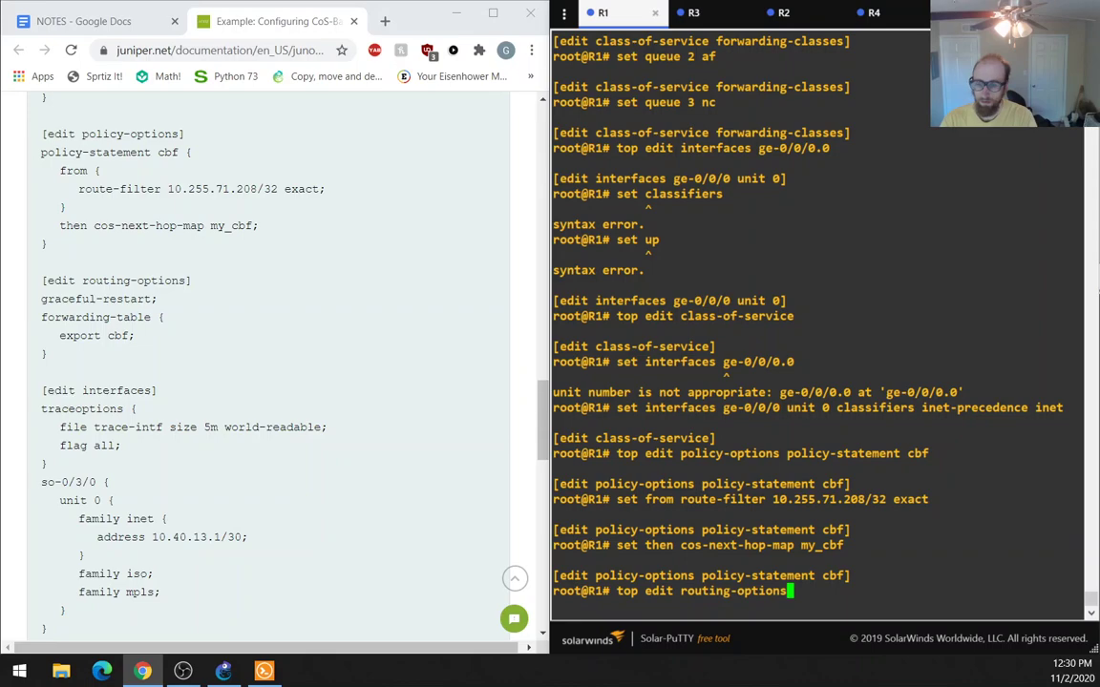
- Under routing-options, set graceful-restart and forwarding-table export cbf
key("Return")
type("set gra")
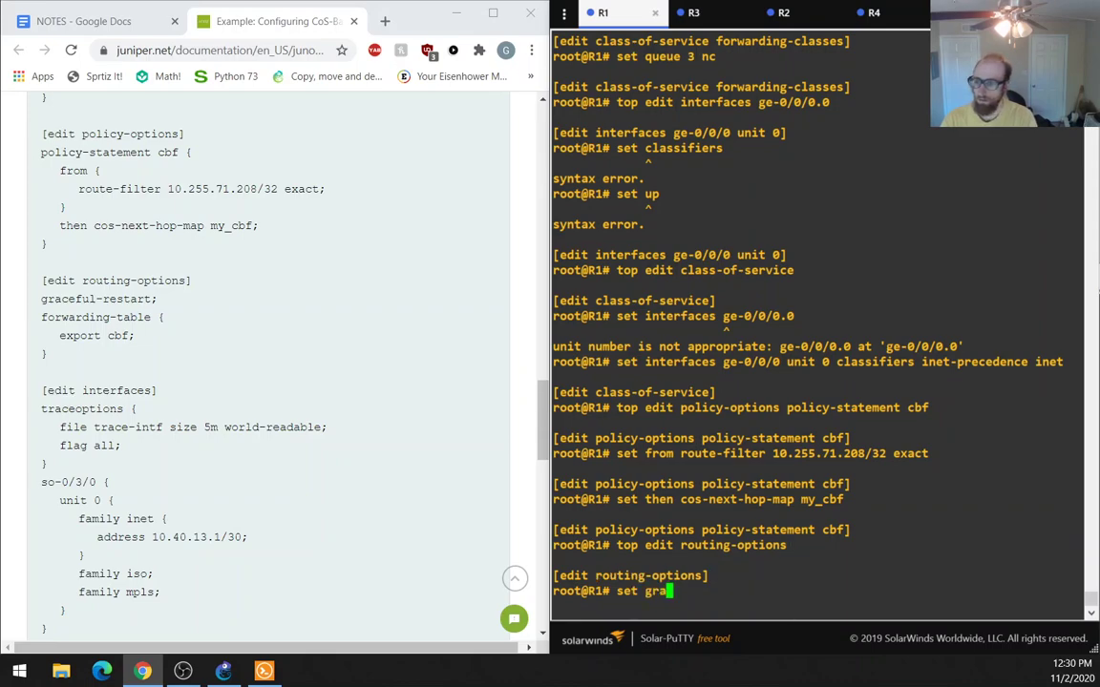
type("ceful-restart")
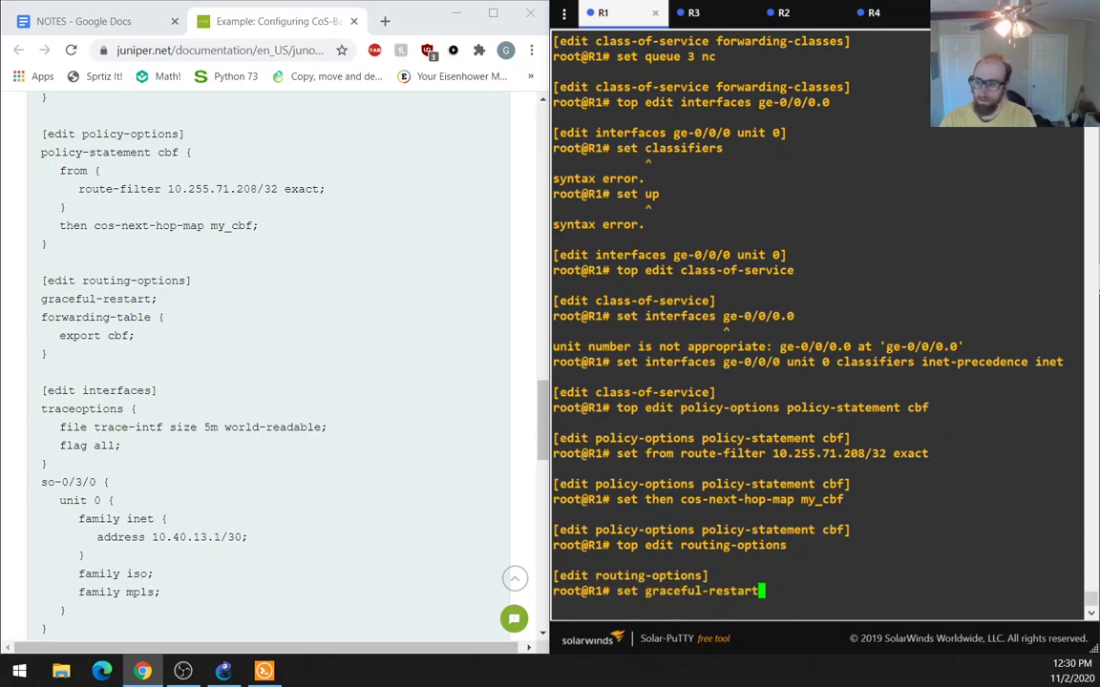
key("Return")
type("set forwarding-t")
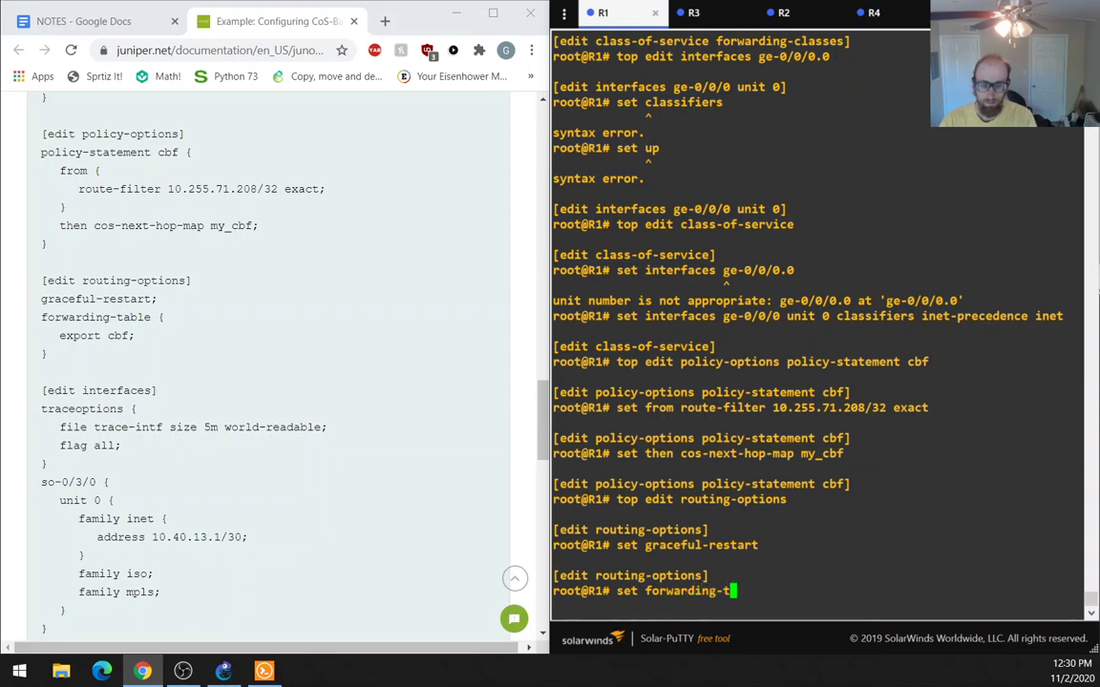
type("able export c")
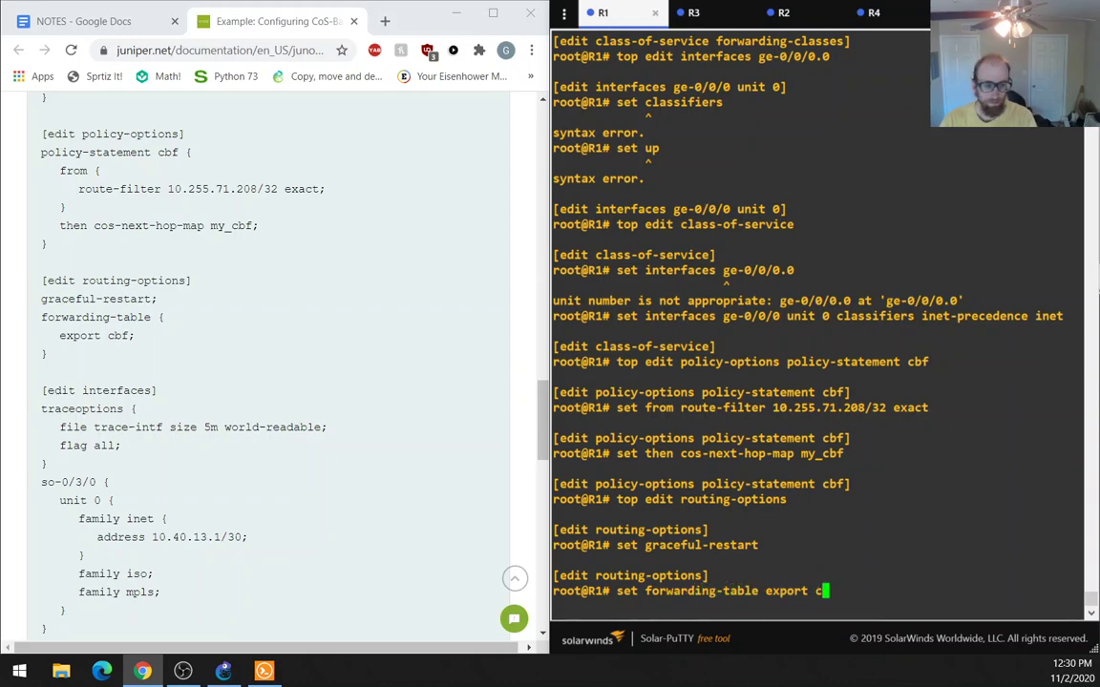
type("bf")
key("Return")
type("top edit")
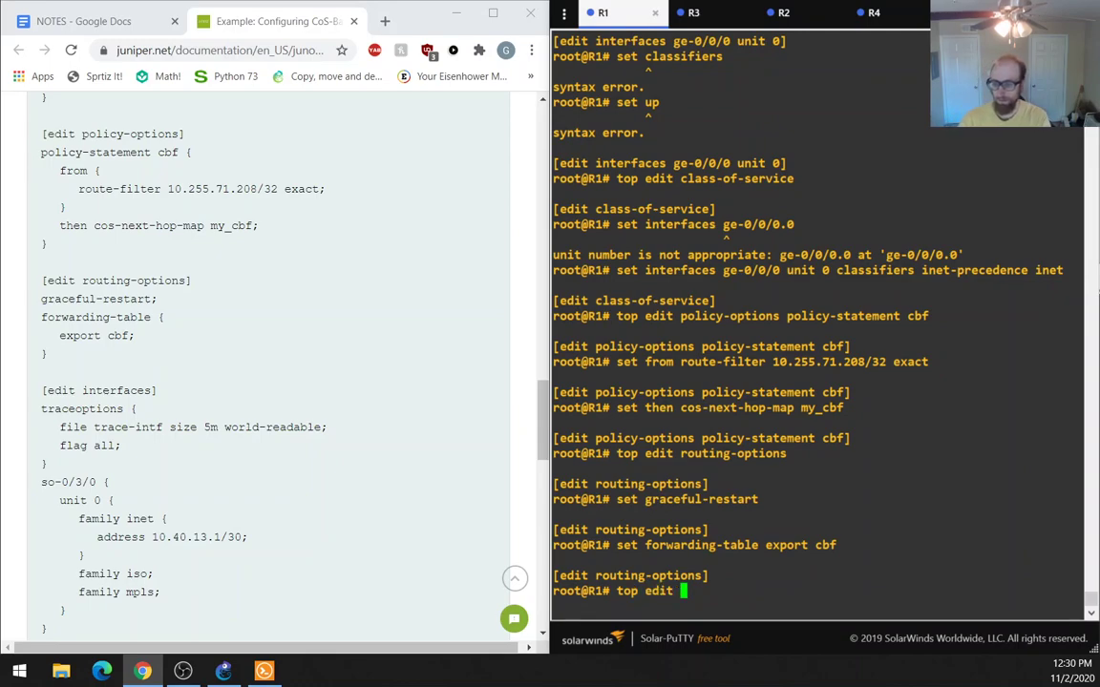
key("BackSpace")
key("BackSpace")
key("BackSpace")
key("BackSpace")
key("BackSpace")
key("BackSpace")
key("BackSpace")
key("BackSpace")
key("BackSpace")
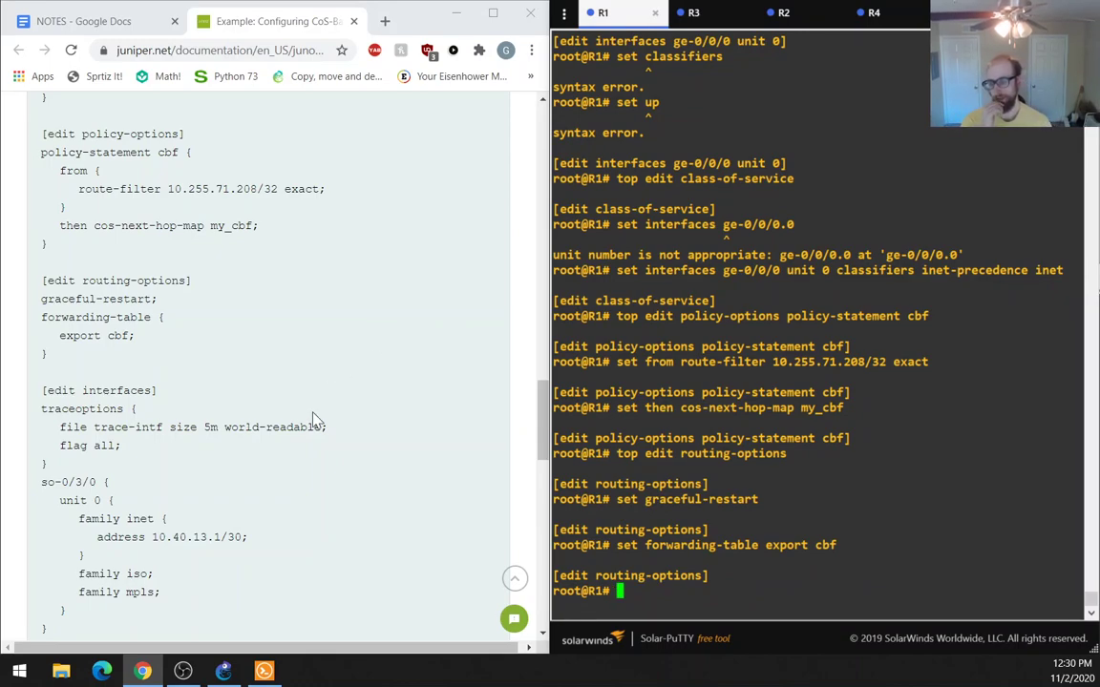
- Scroll the R1 session to review the routing-options changes
scroll(96, 336, "down", 4)
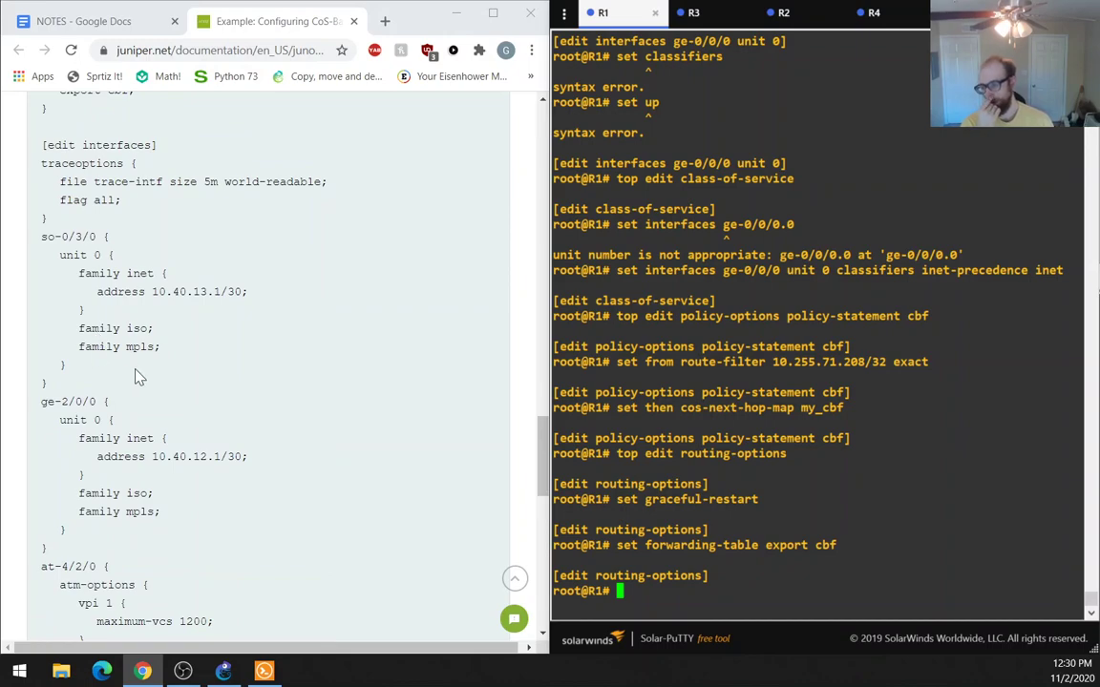
scroll(134, 375, "down", 4)
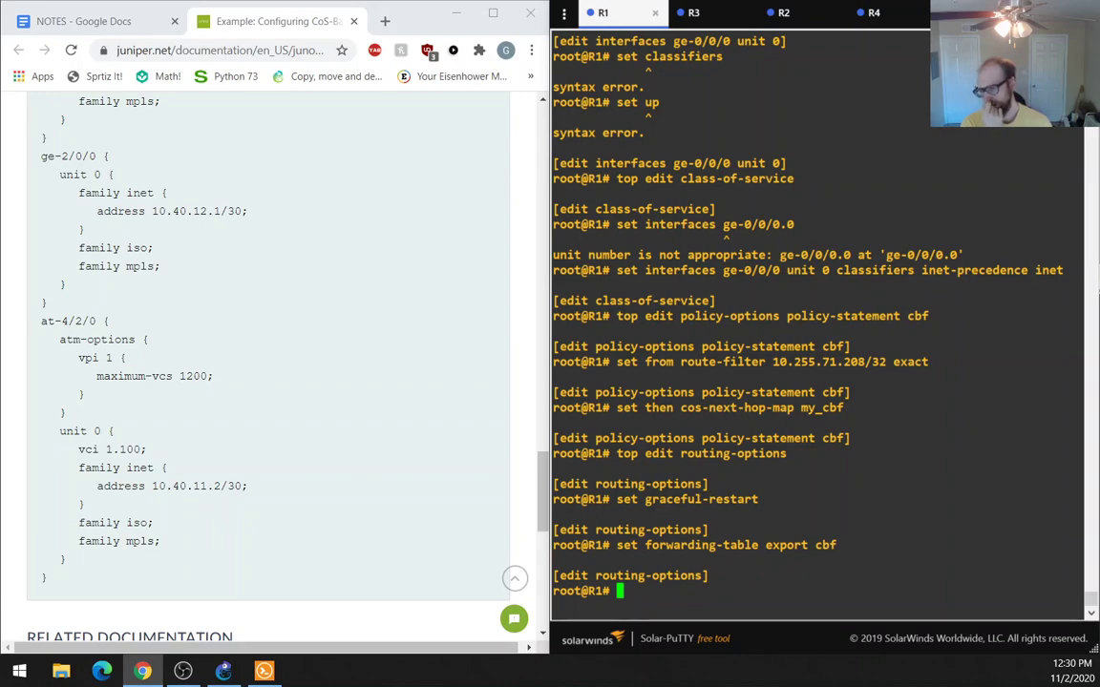
scroll(148, 406, "down", 3)
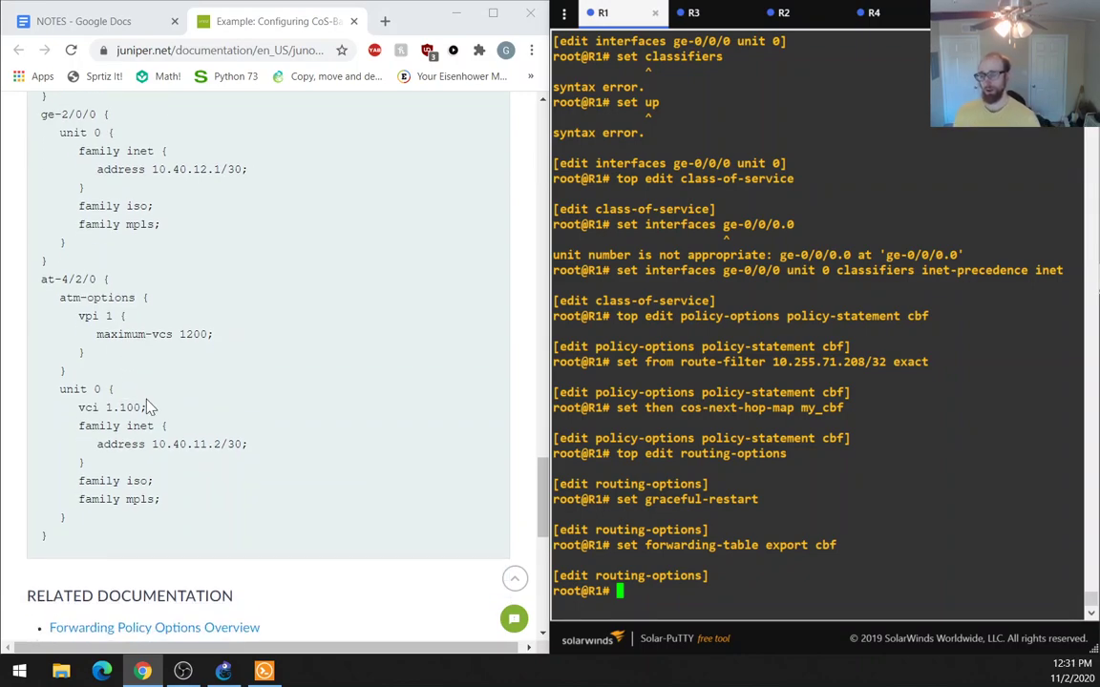
scroll(162, 382, "up", 9)
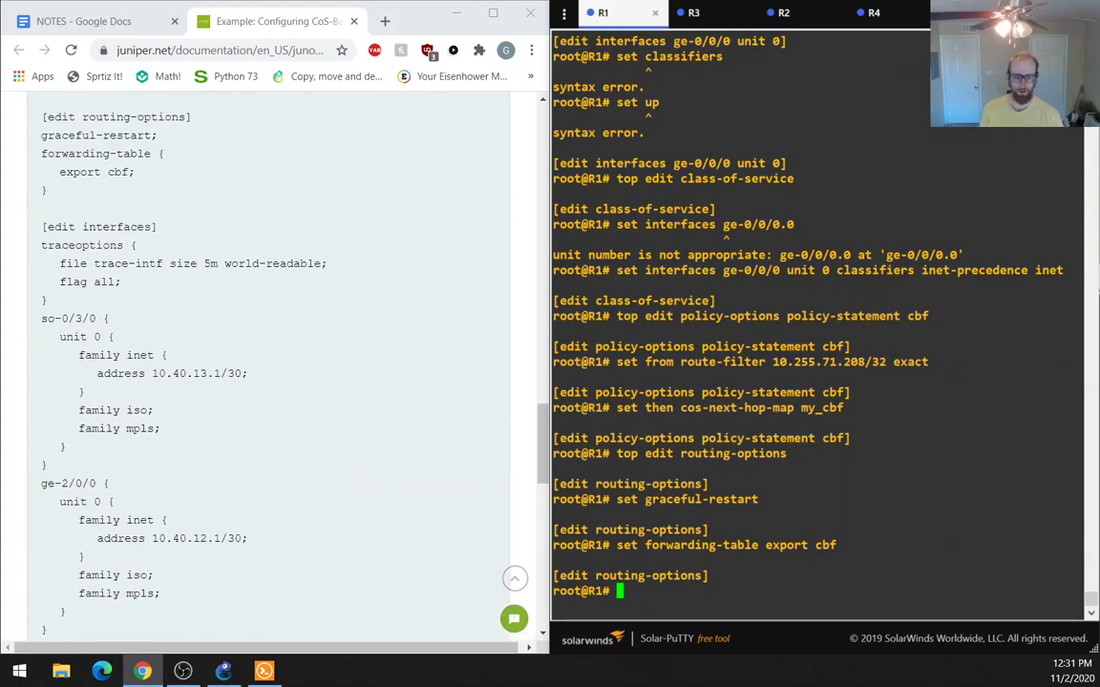
- Return to the top level and display the full candidate configuration
type("top")
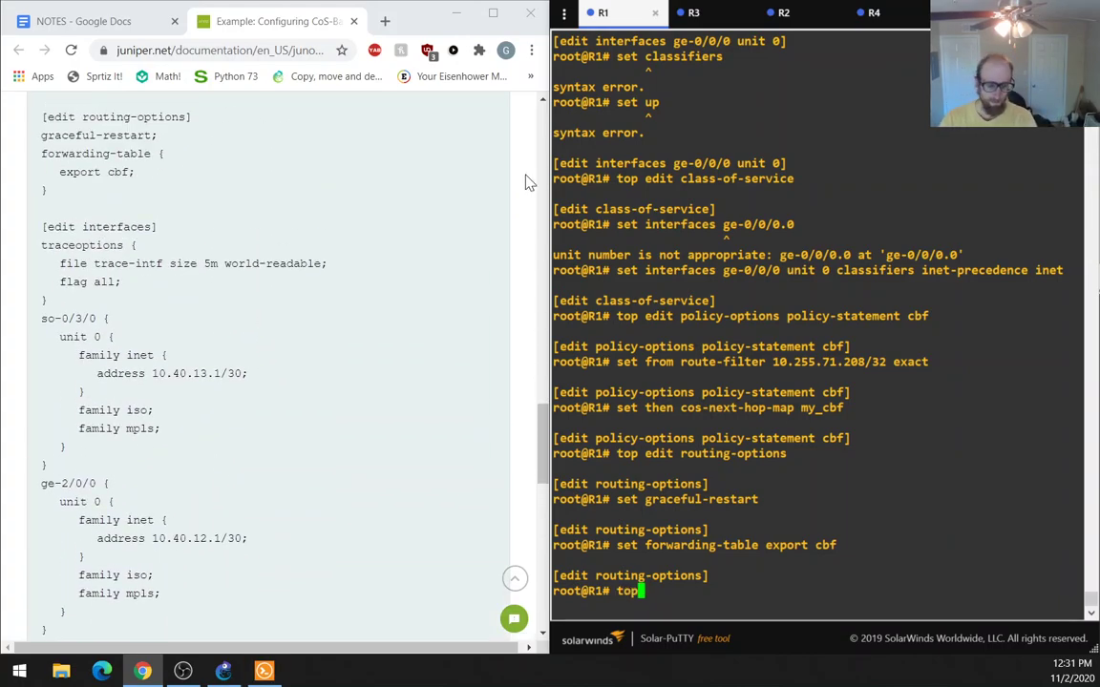
key("Return")
type("show")
key("Return")
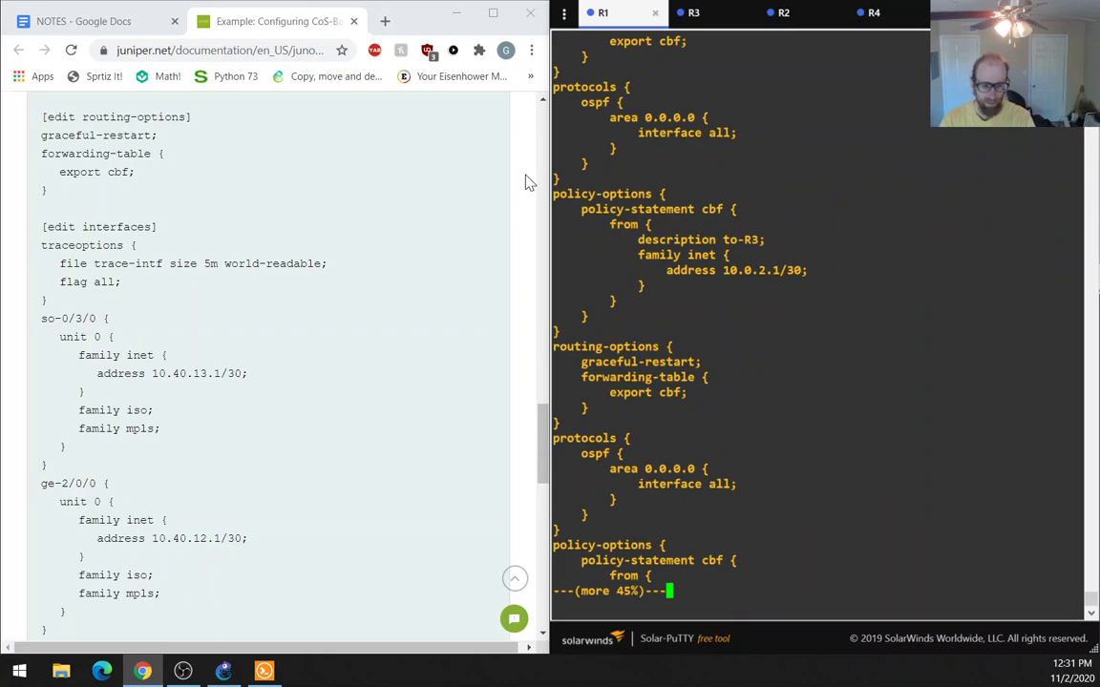
- Run 'show | compare' and page through the pending changes
type("qshow | comar")
key("BackSpace")
key("BackSpace")
type("pa")
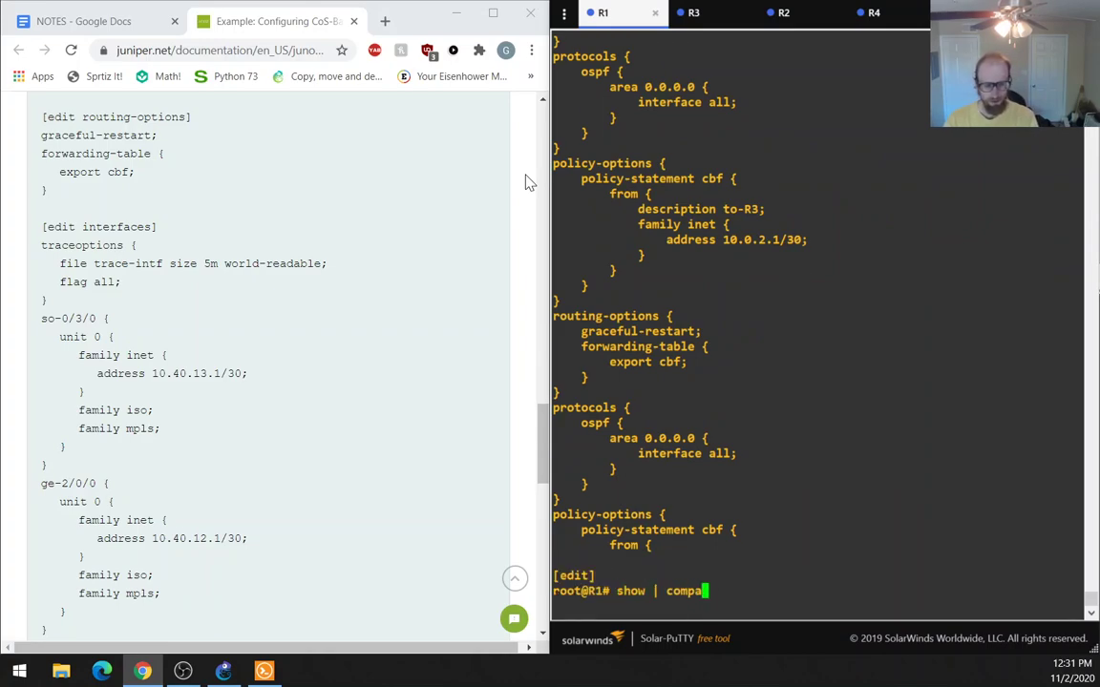
type("re")
key("Return")
left_click_drag(542, 444, 569, 80)
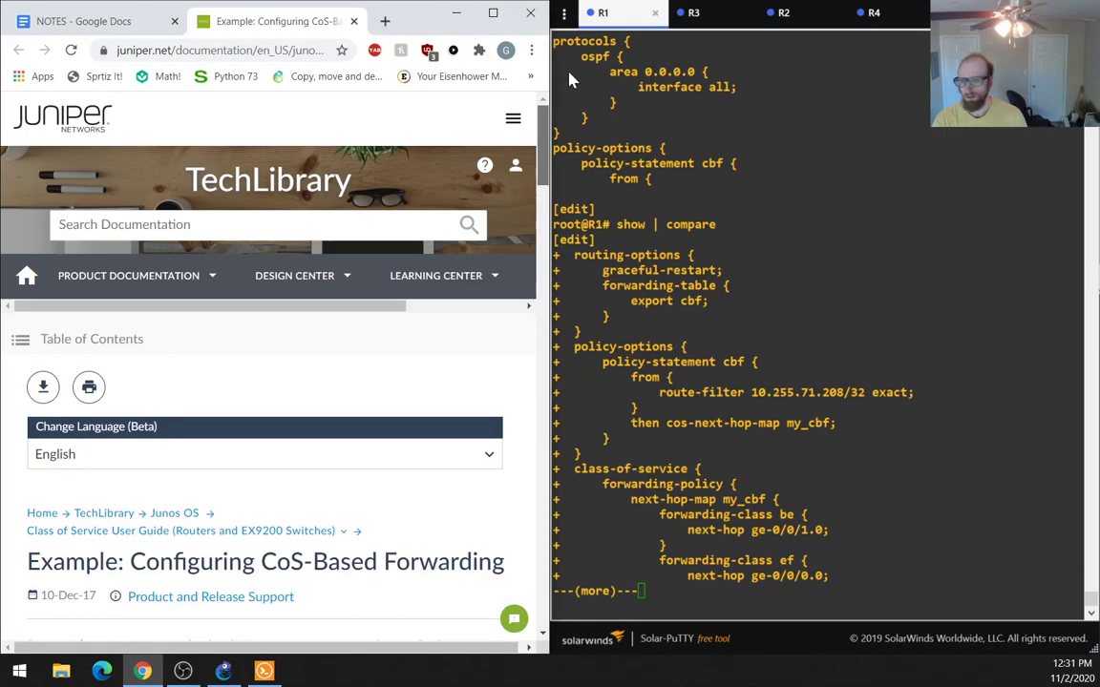
scroll(382, 191, "down", 1)
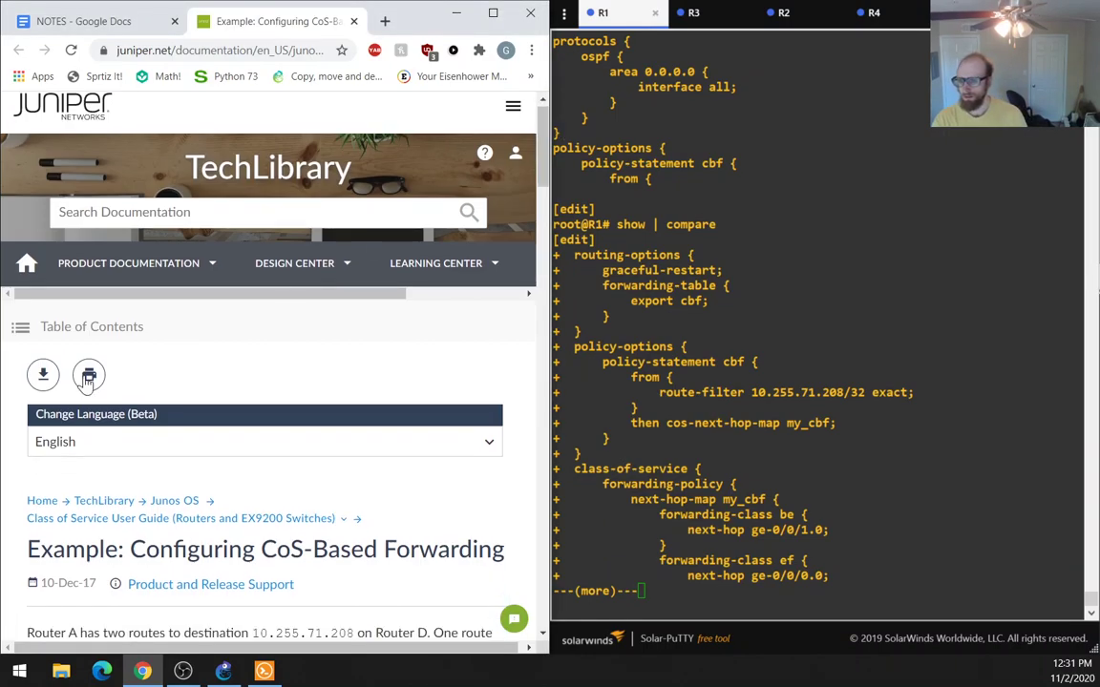
left_click_drag(98, 586, 60, 584)
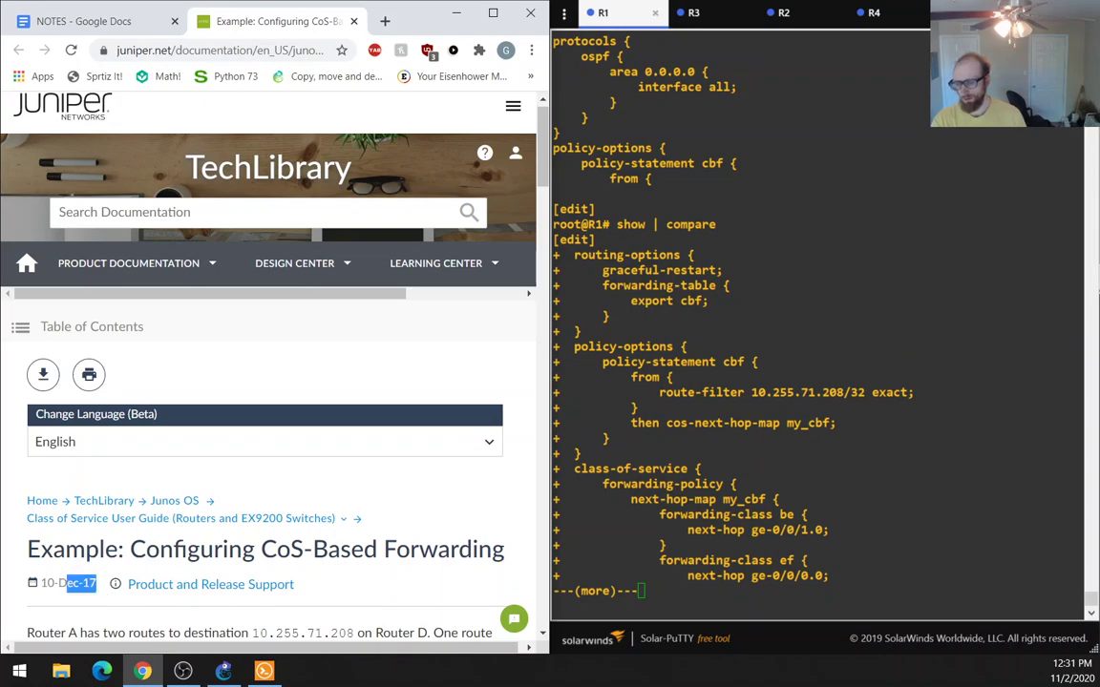
left_click_drag(544, 148, 544, 339)
left_click(811, 382)
key("space")
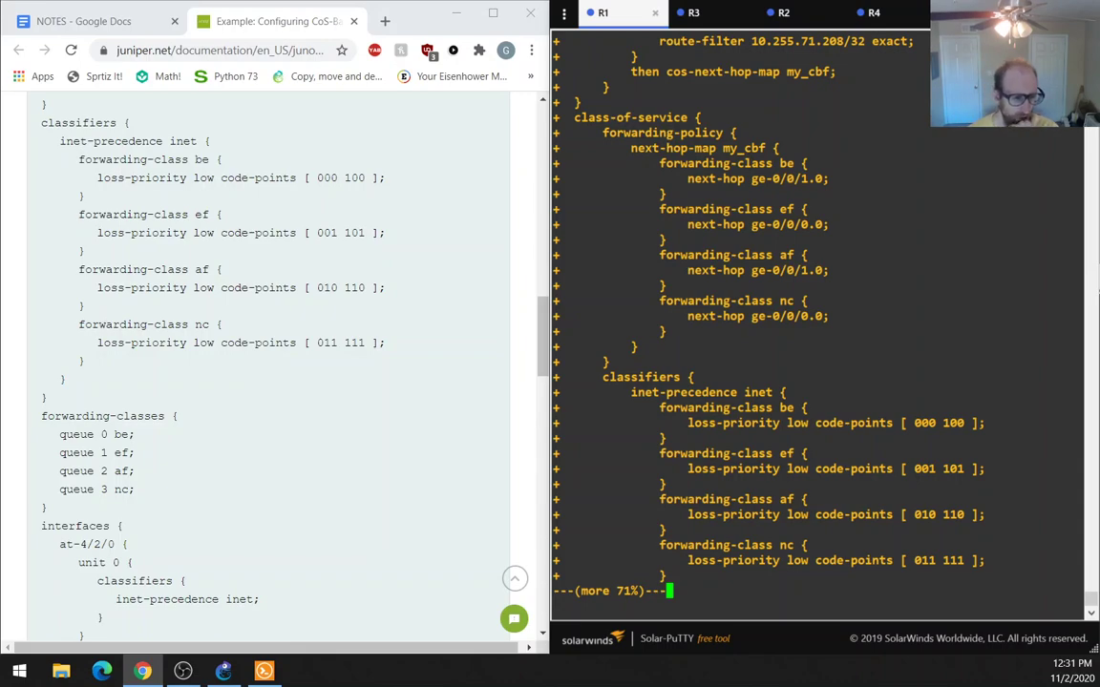
- Page to the end of the diff and run 'commit and-quit'
key("space")
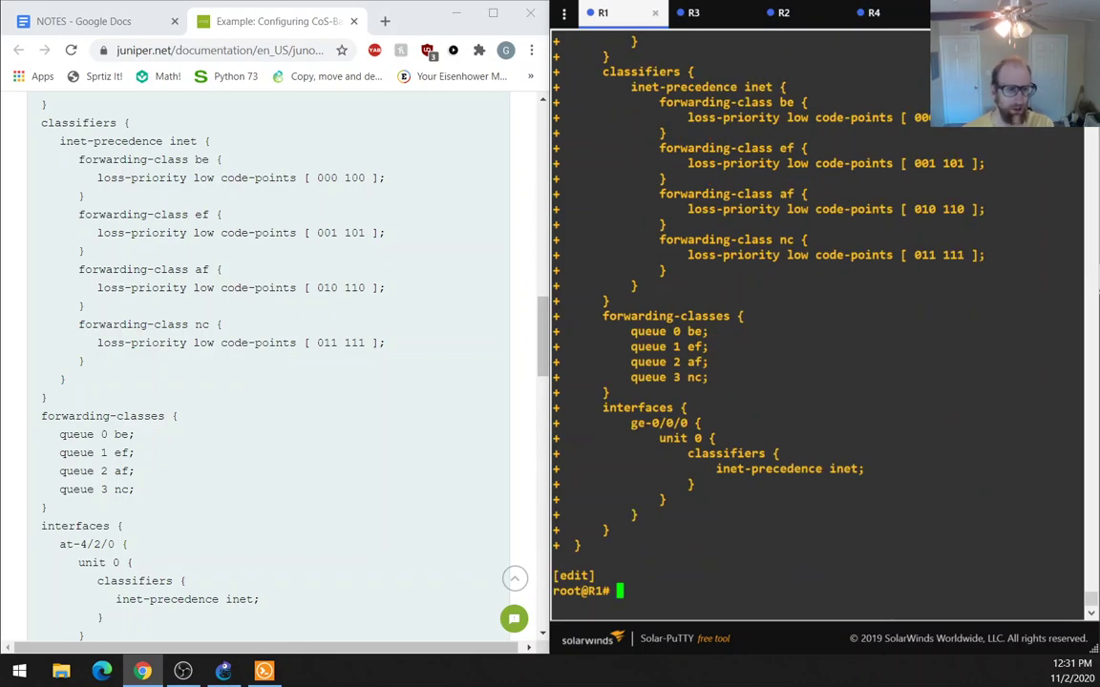
type("commit and-quit")
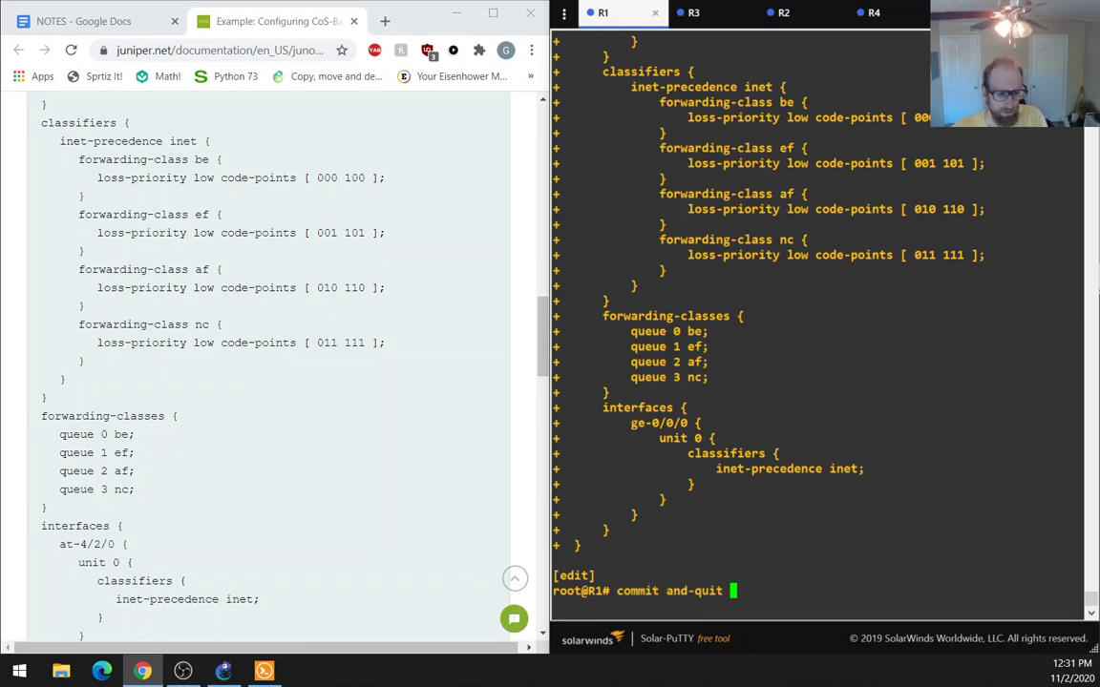
key("Return")
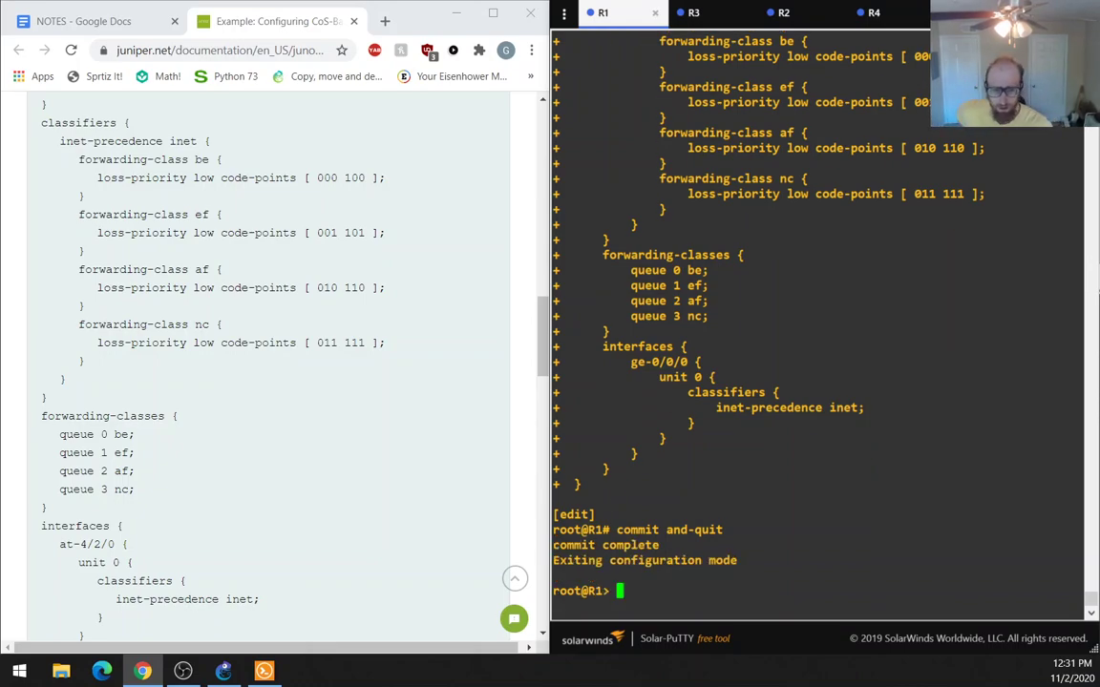
scroll(817, 324, "up", 15)
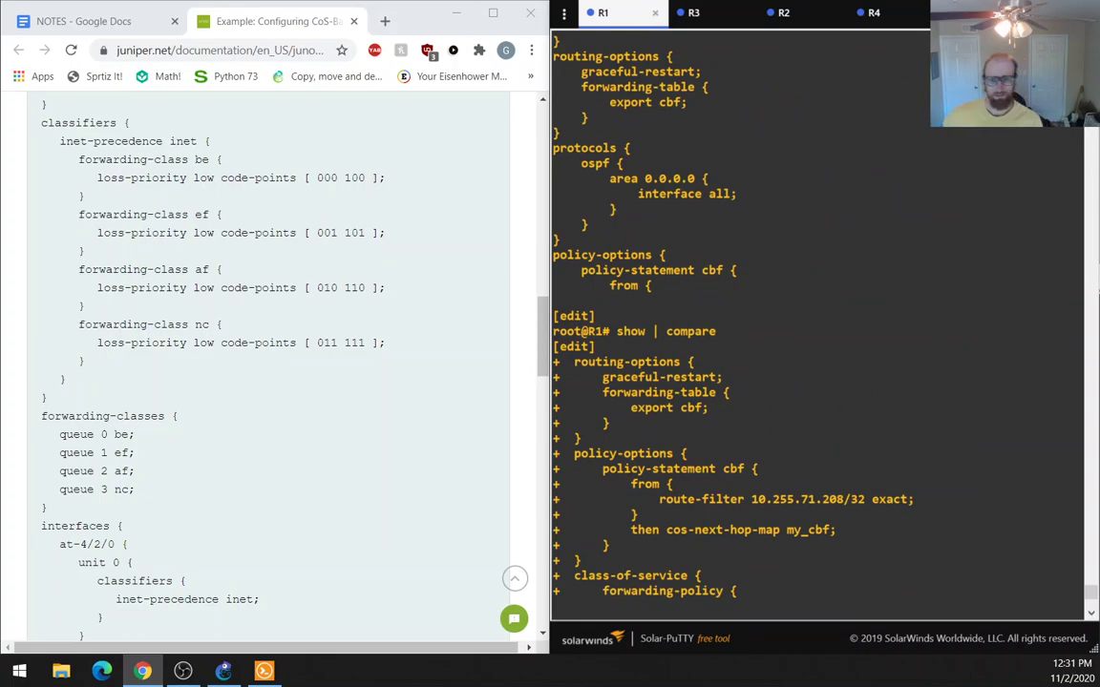
scroll(226, 210, "up", 5)
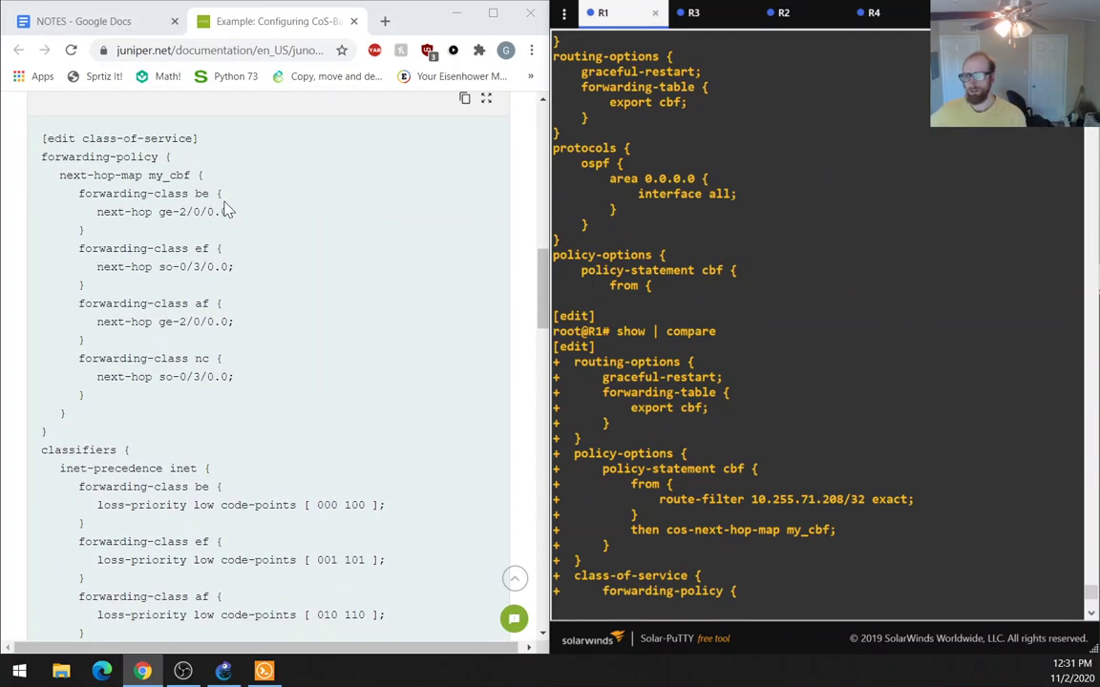
scroll(227, 210, "up", 6)
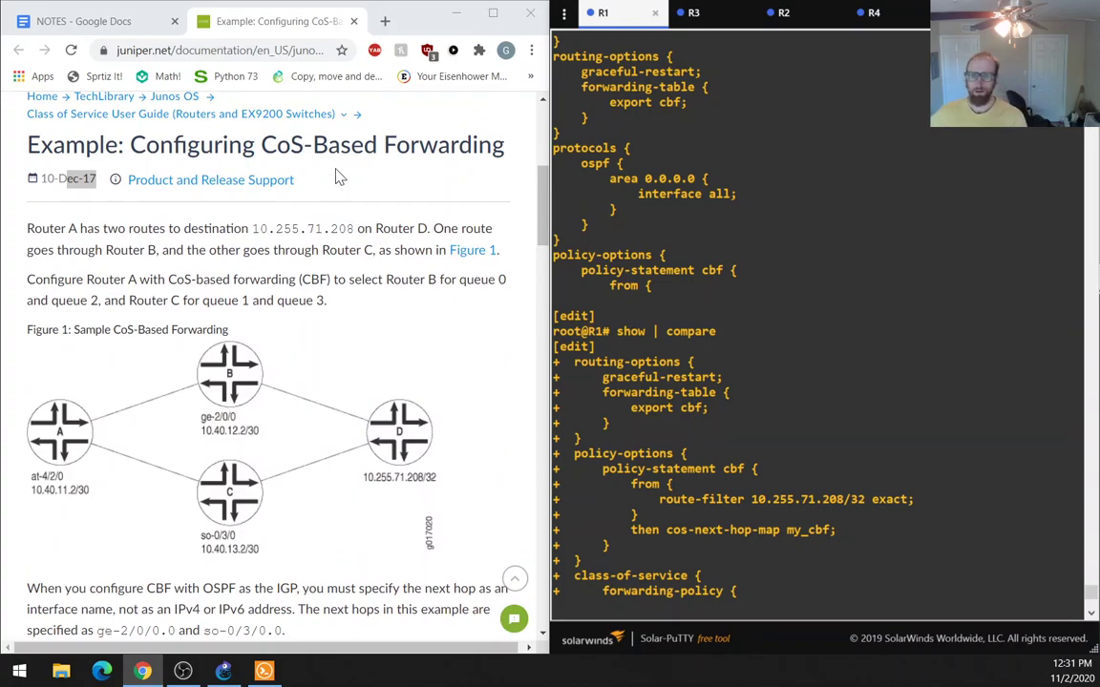
scroll(144, 291, "down", 6)
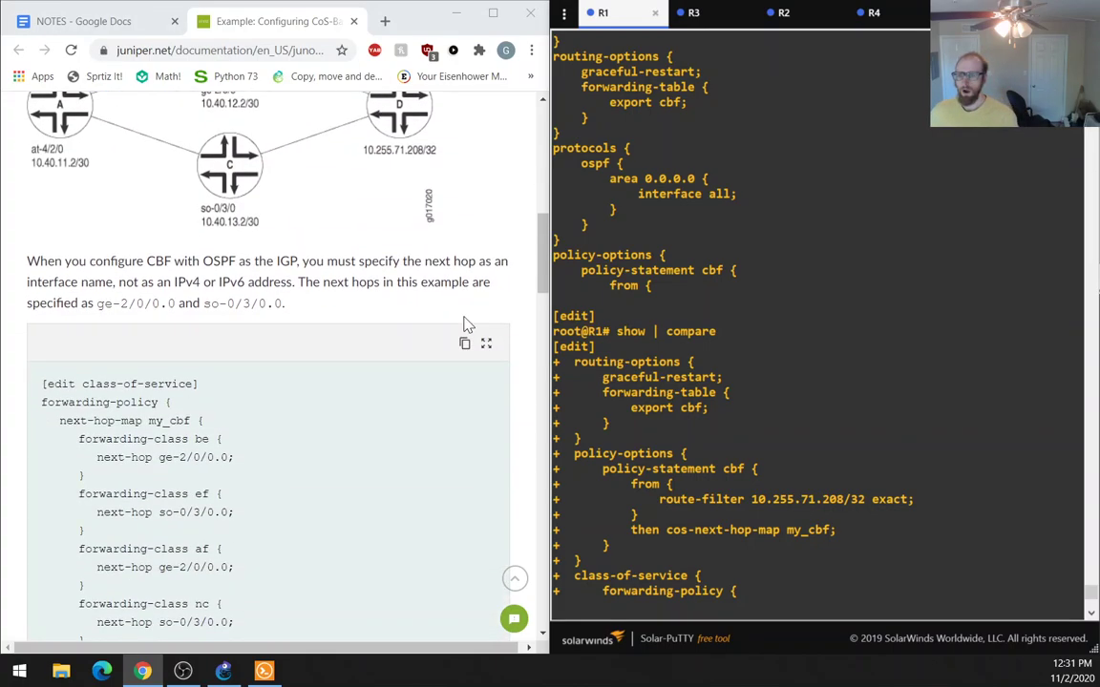
scroll(353, 334, "down", 10)
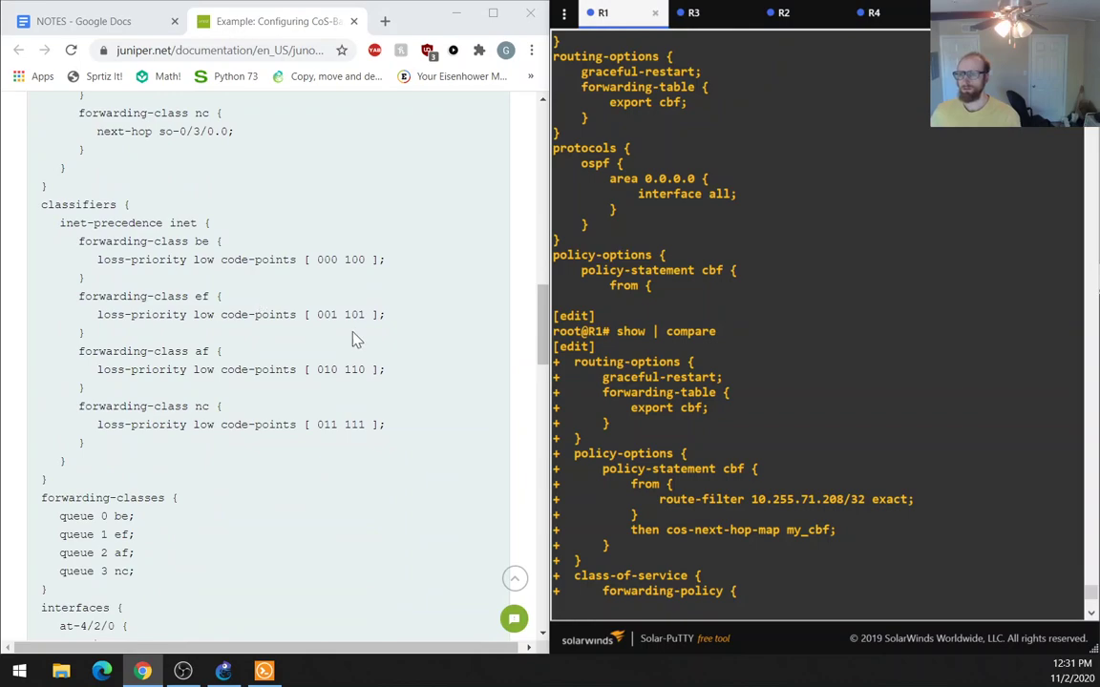
scroll(381, 330, "up", 3)
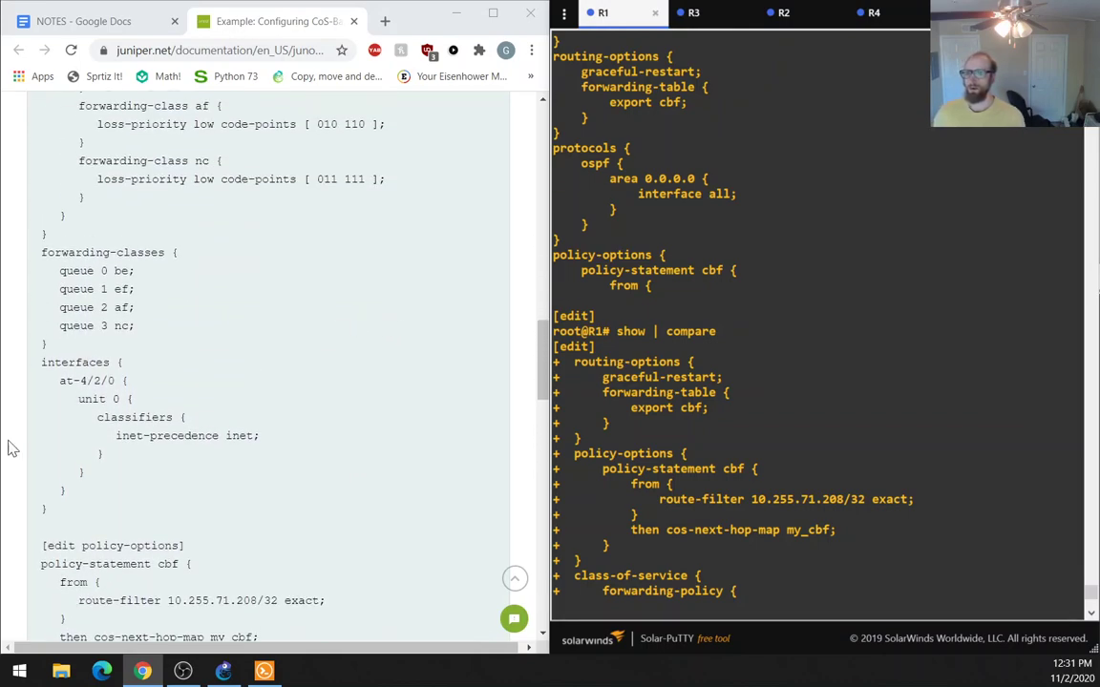
scroll(143, 399, "down", 4)
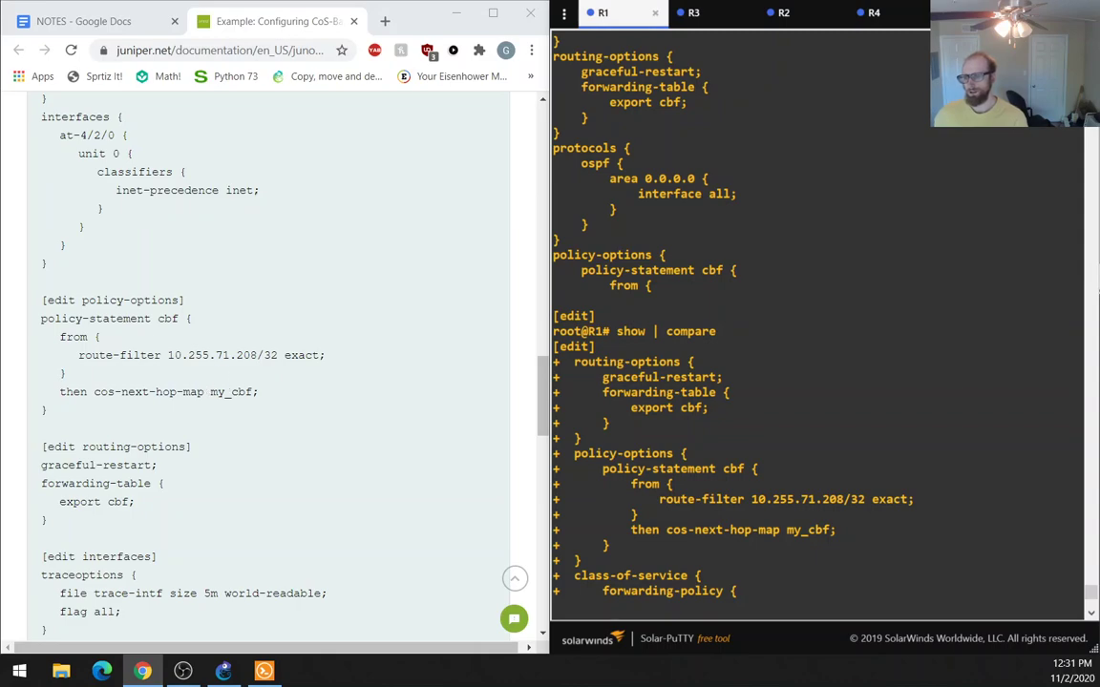
left_click_drag(168, 355, 259, 392)
left_click(315, 427)
scroll(286, 439, "down", 3)
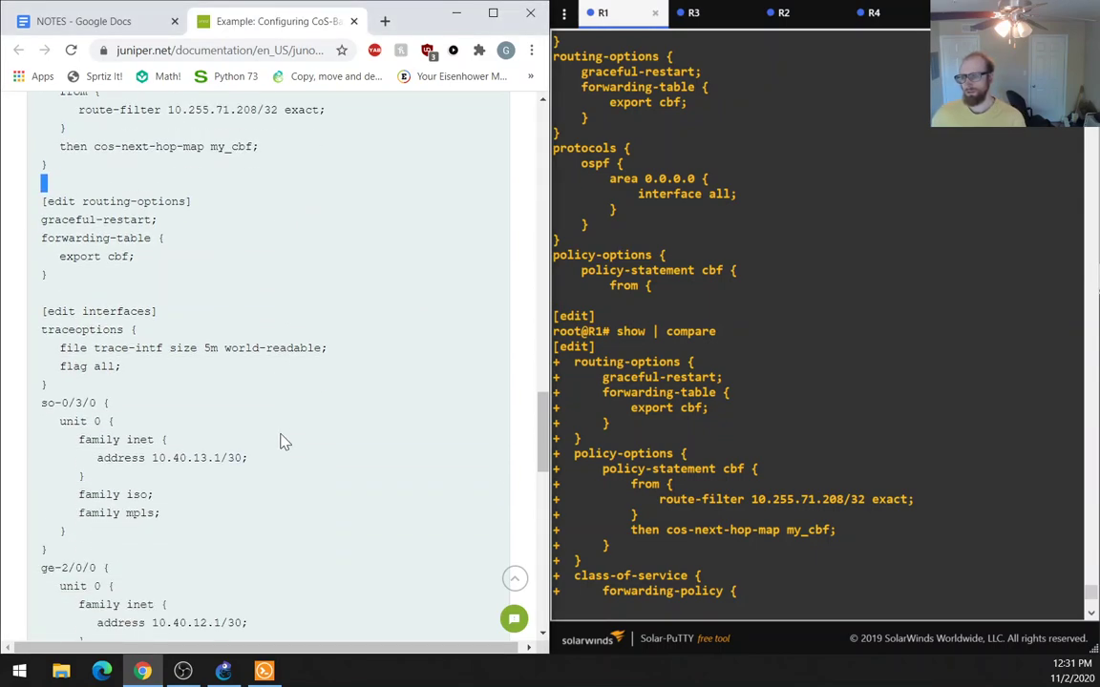
scroll(281, 441, "down", 6)
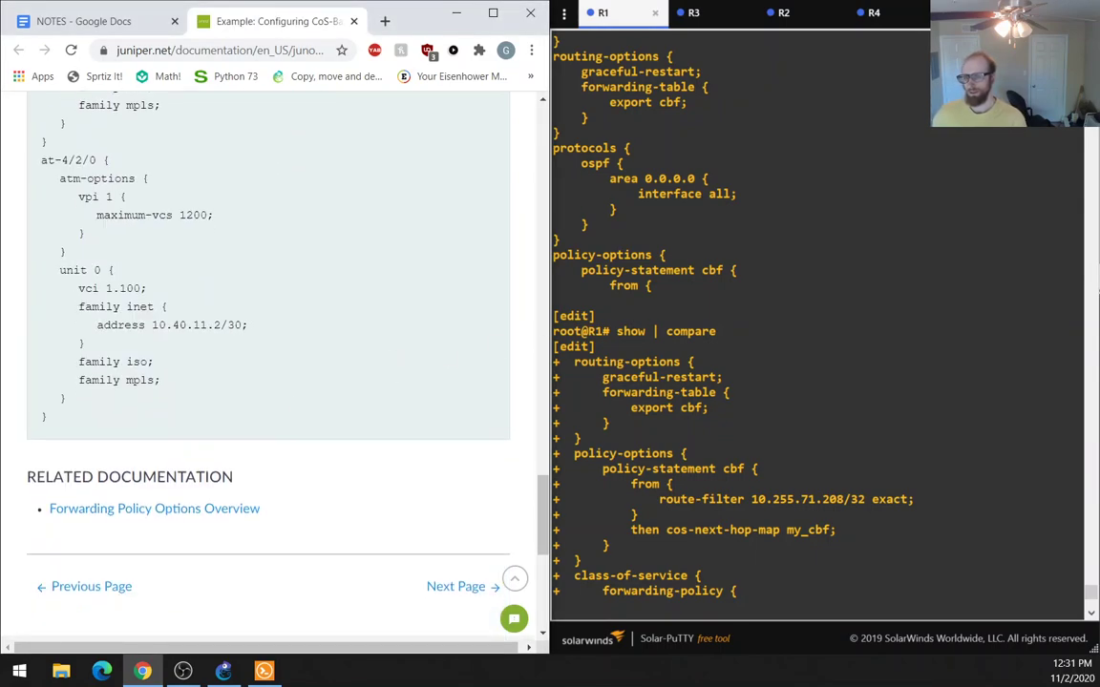
scroll(306, 294, "down", 3)
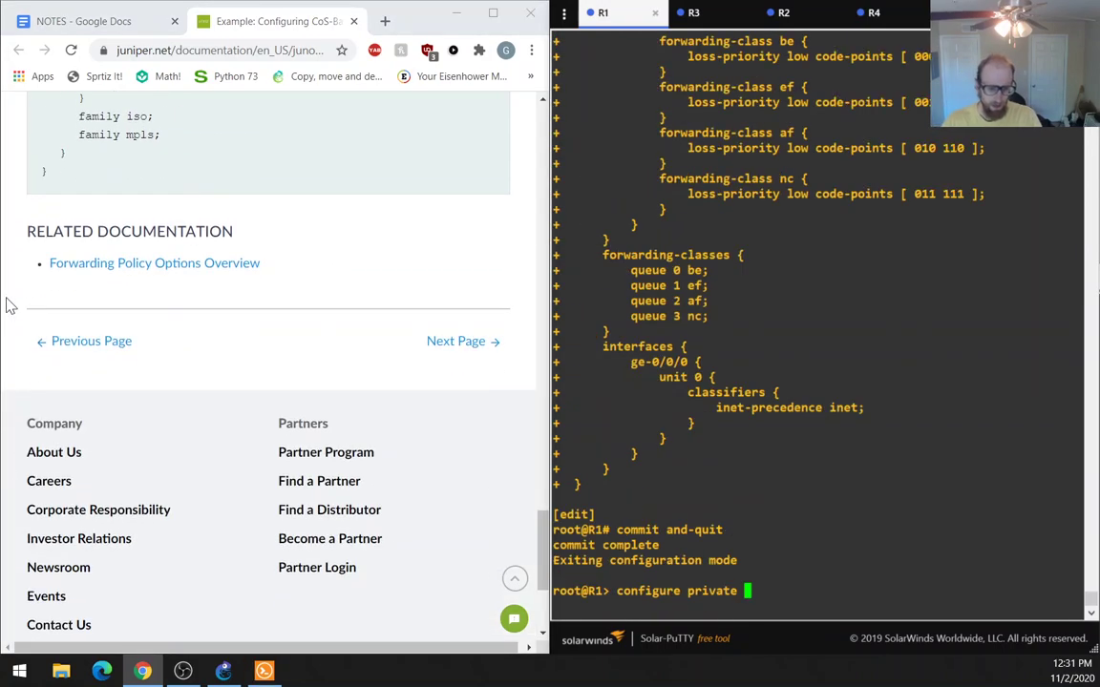
key("Up")
key("Up")
key("Up")
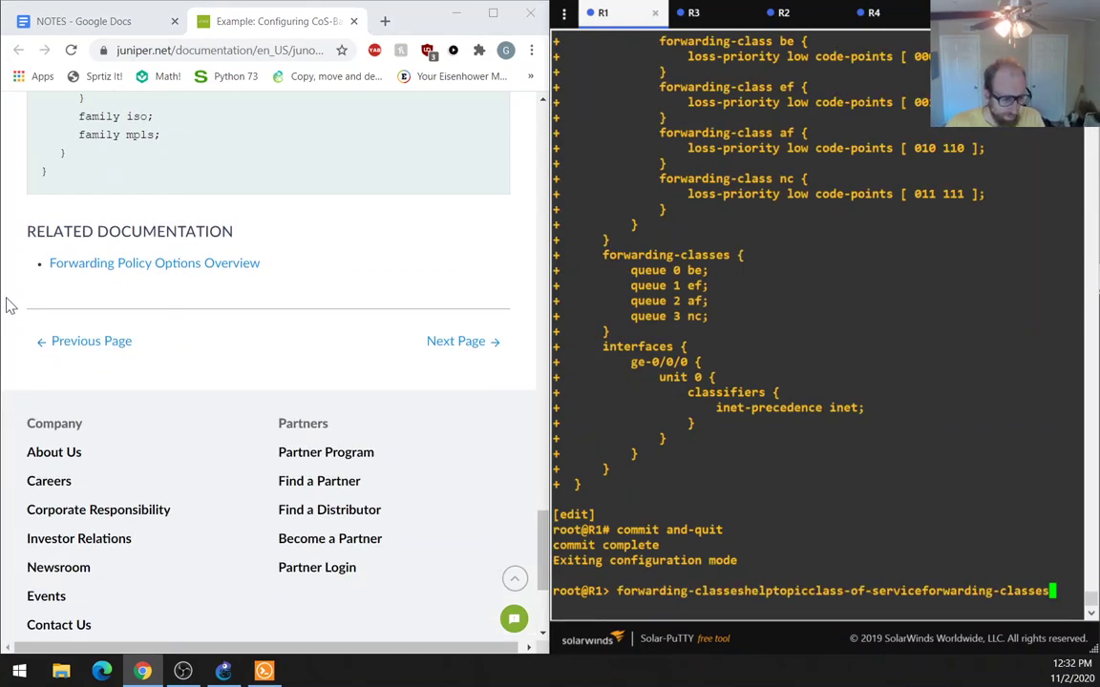
- Rerun R1's class-of-service help topic search with 'forwarding' instead of 'base', then briefly check the NOTES page
key("Up")
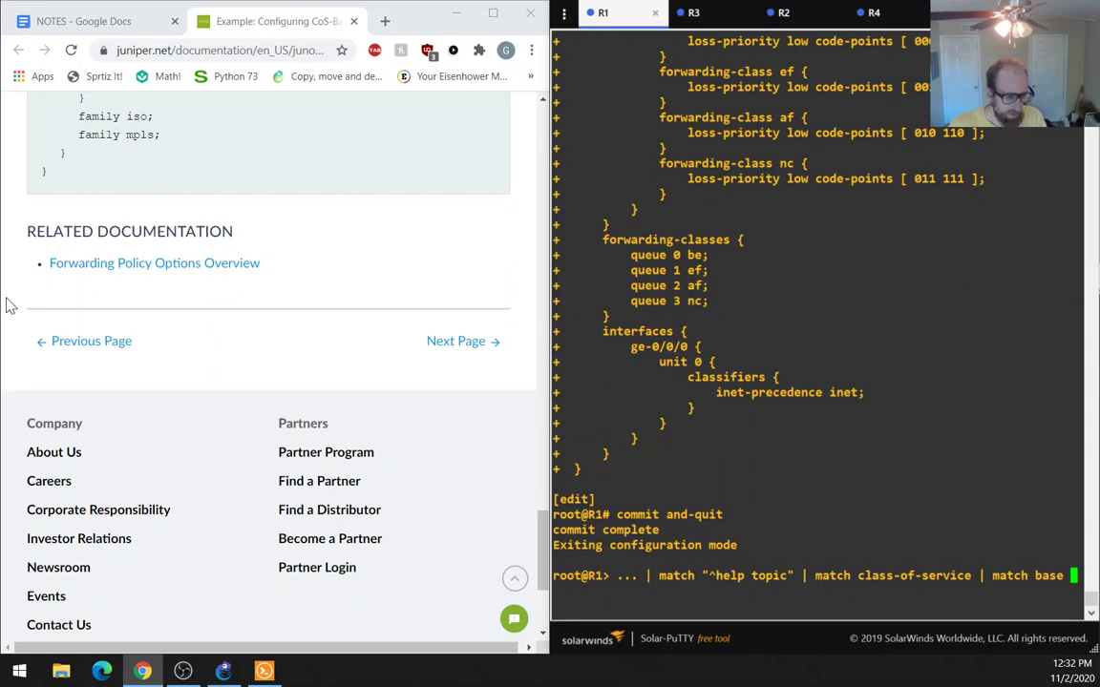
key("BackSpace")
key("BackSpace")
key("BackSpace")
key("BackSpace")
type("for")
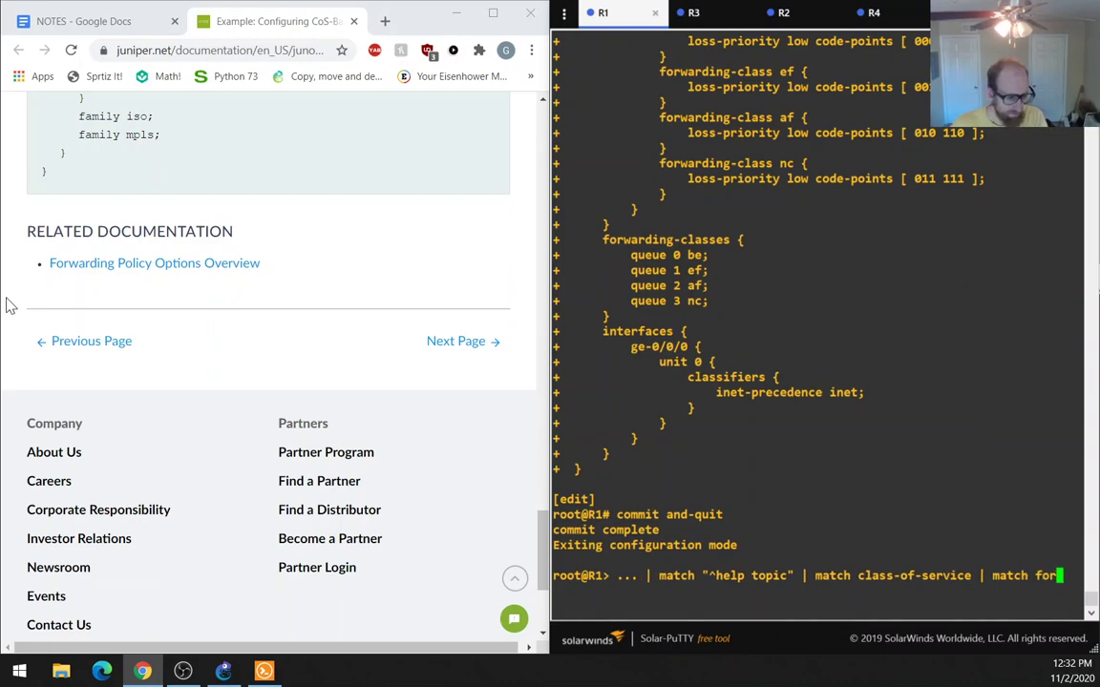
type("warding")
key("Return")
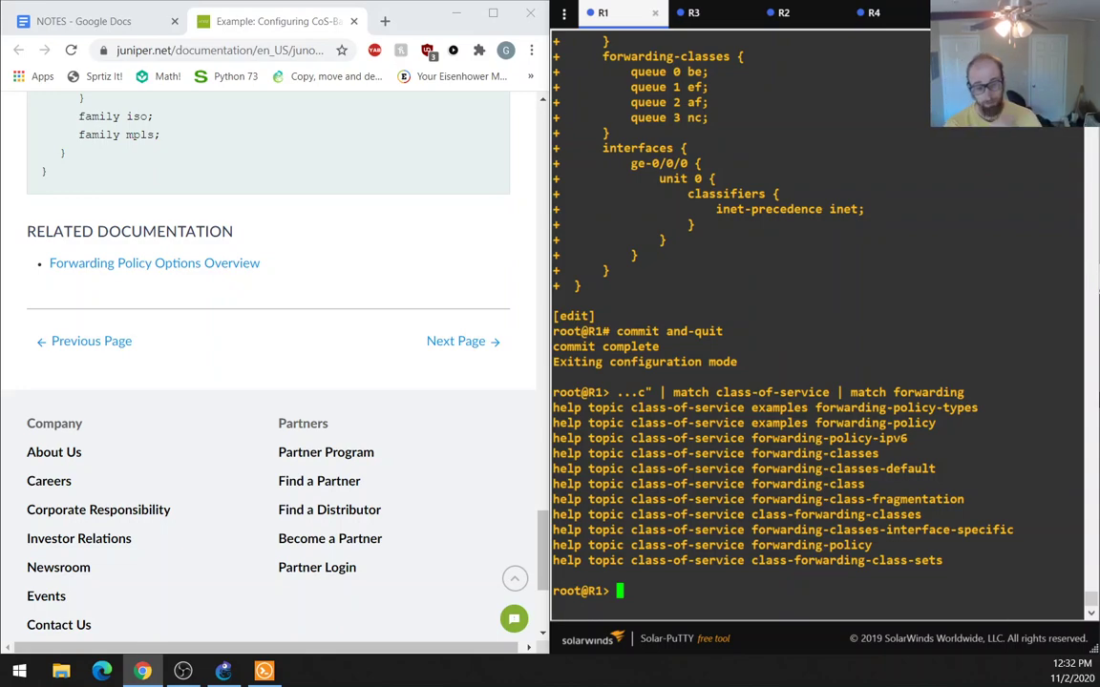
scroll(821, 382, "up", 6)
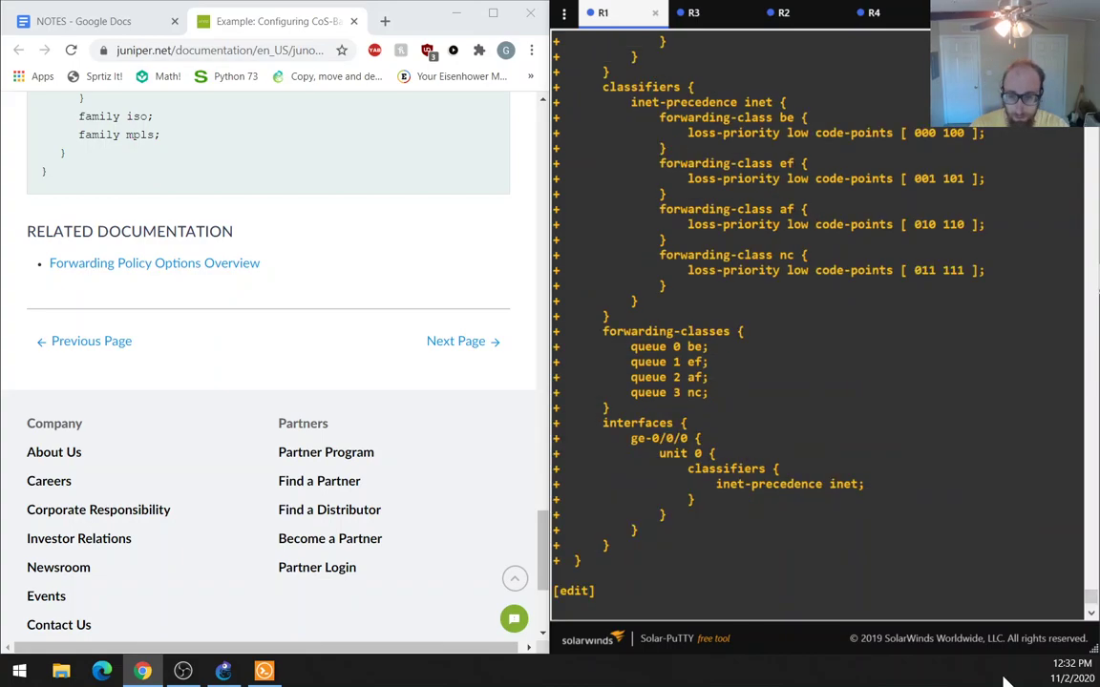
left_click(117, 19)
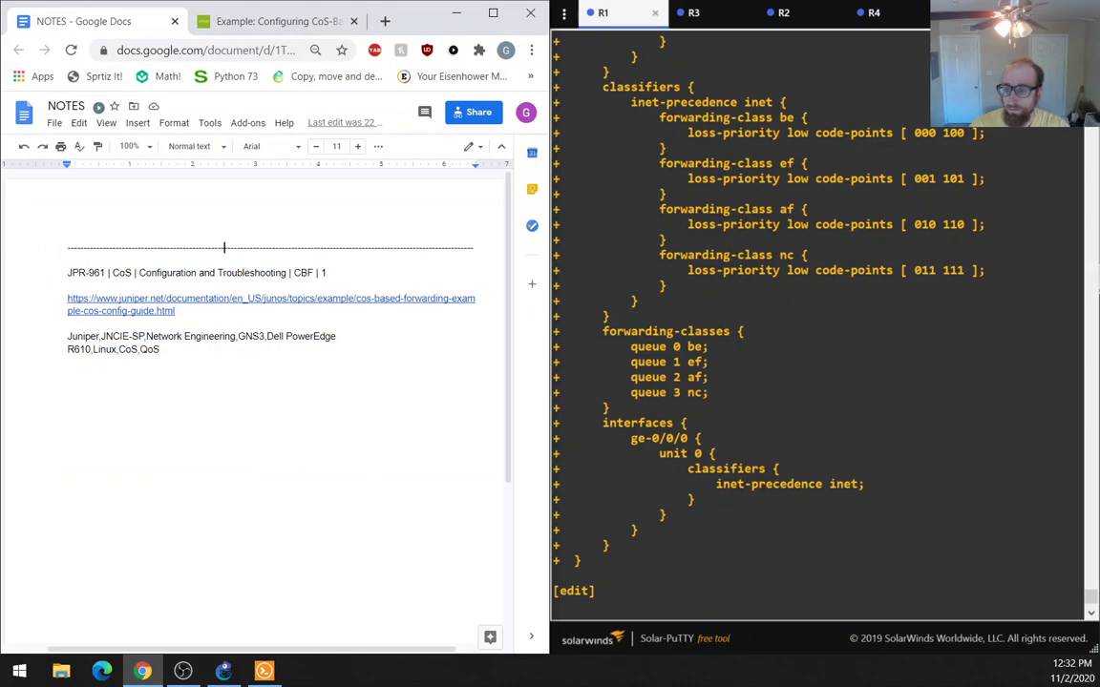
left_click(275, 23)
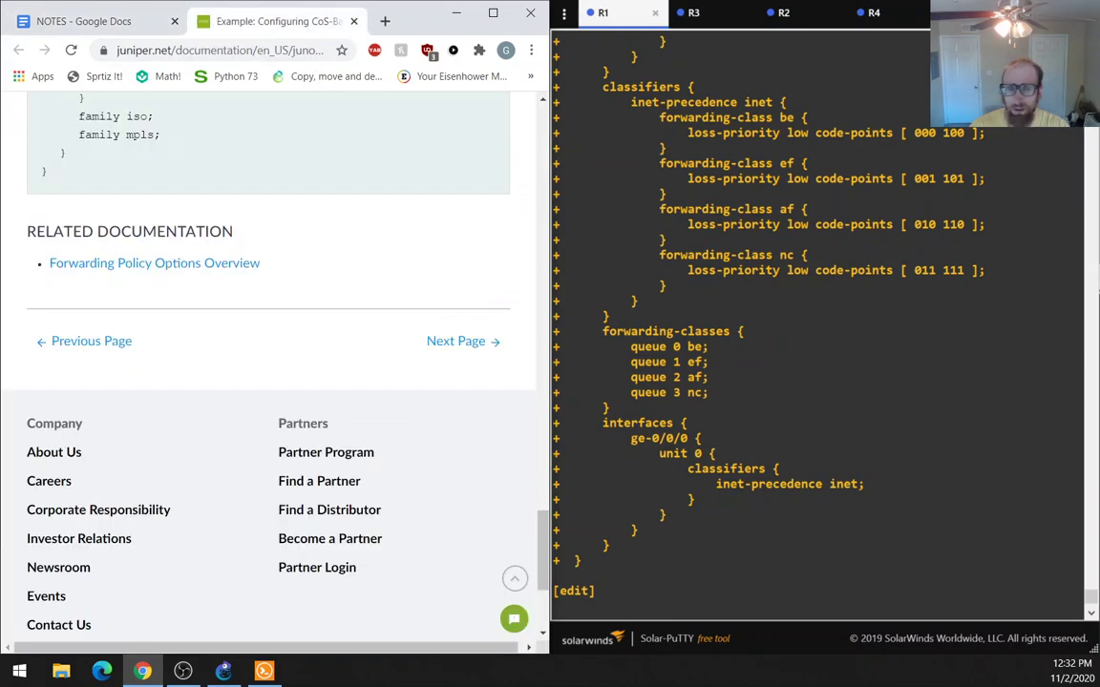
- Log in to R4 as root and enter private configuration mode from the Junos CLI
left_click(871, 12)
type("root")
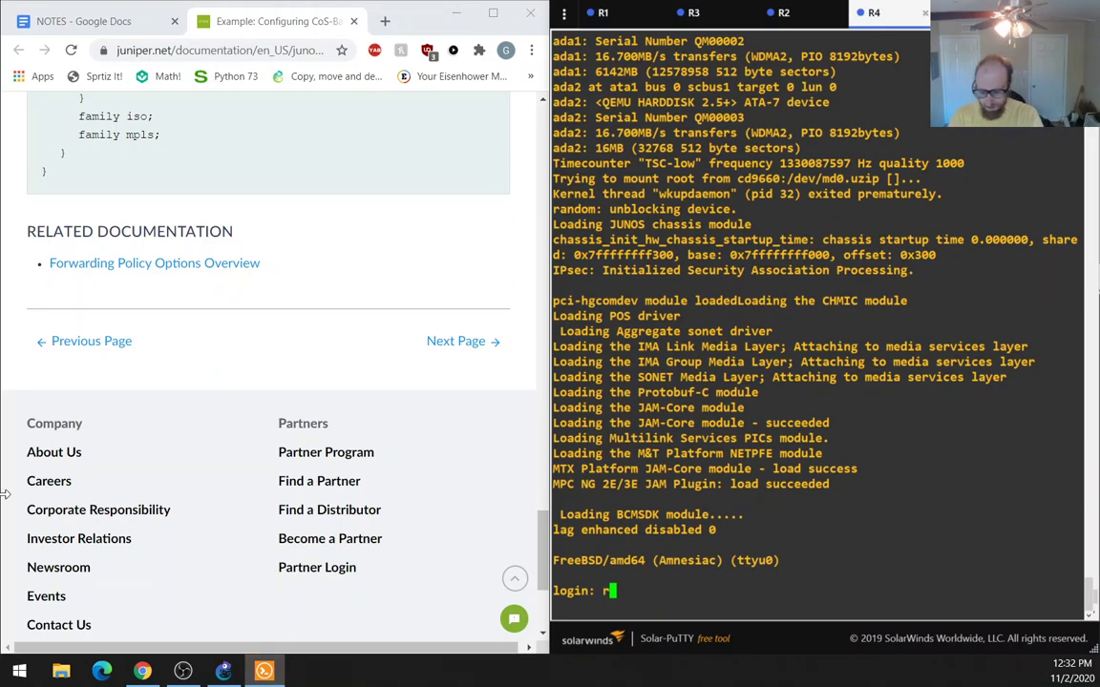
key("Return")
type("cli")
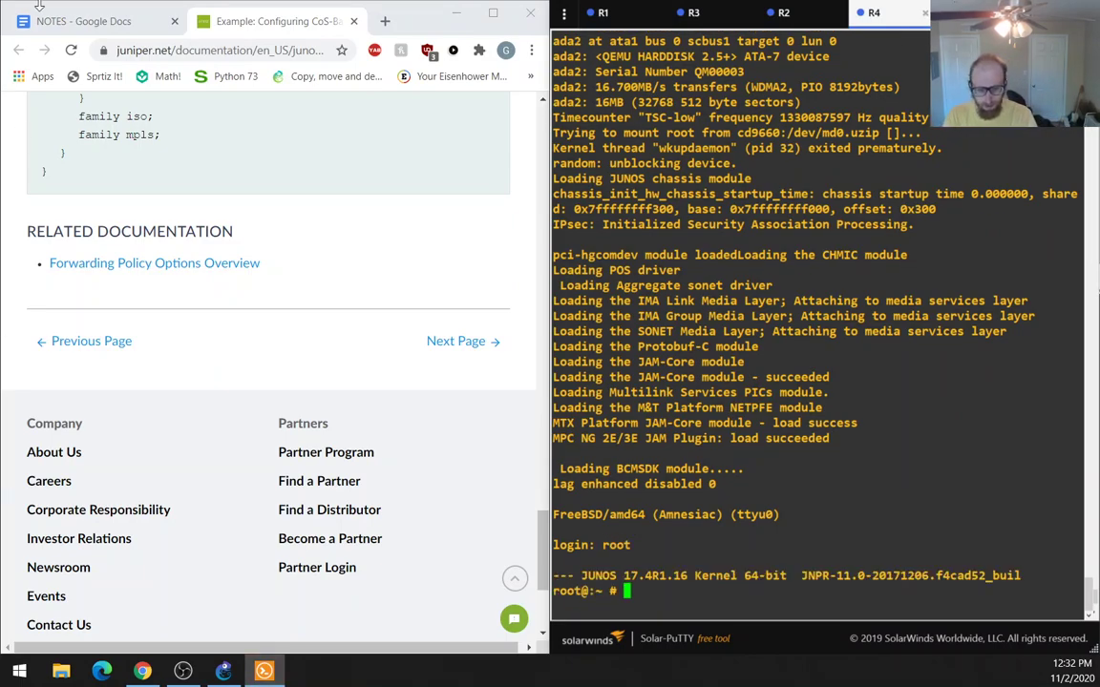
key("Return")
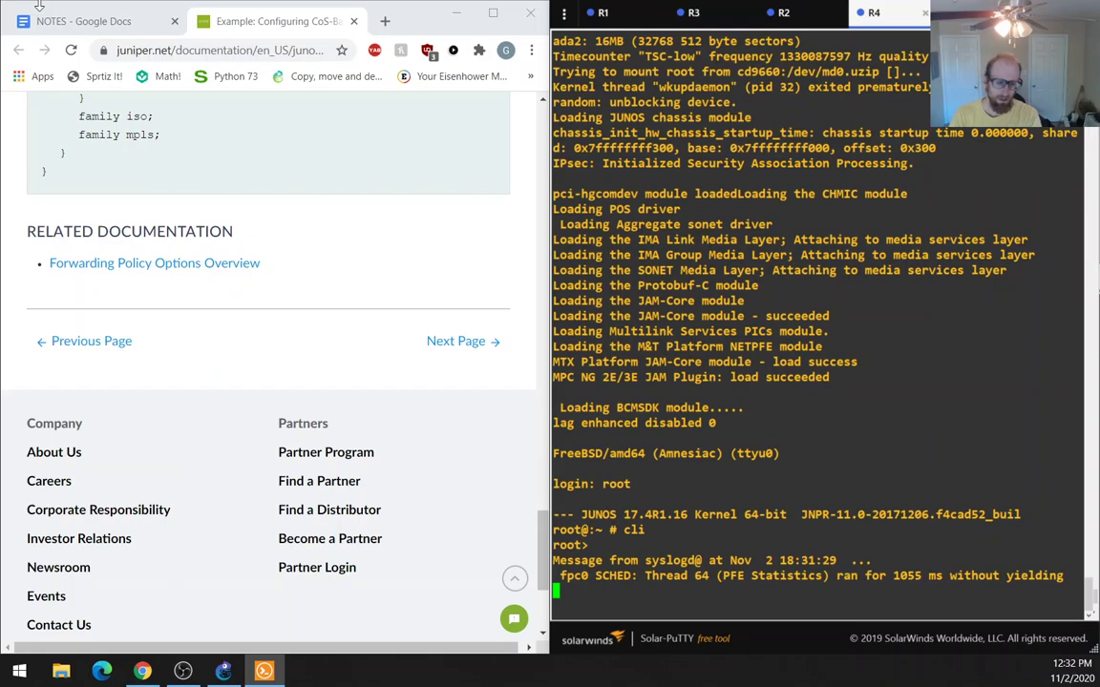
key("Return")
key("Return")
key("Return")
key("Return")
key("Return")
type("configure private")
key("Return")
- Delete R4's entire configuration, then set hostname R4 and a plain-text root password
key("Return")
key("Return")
key("Return")
type("delete")
key("Return")
type("yes")
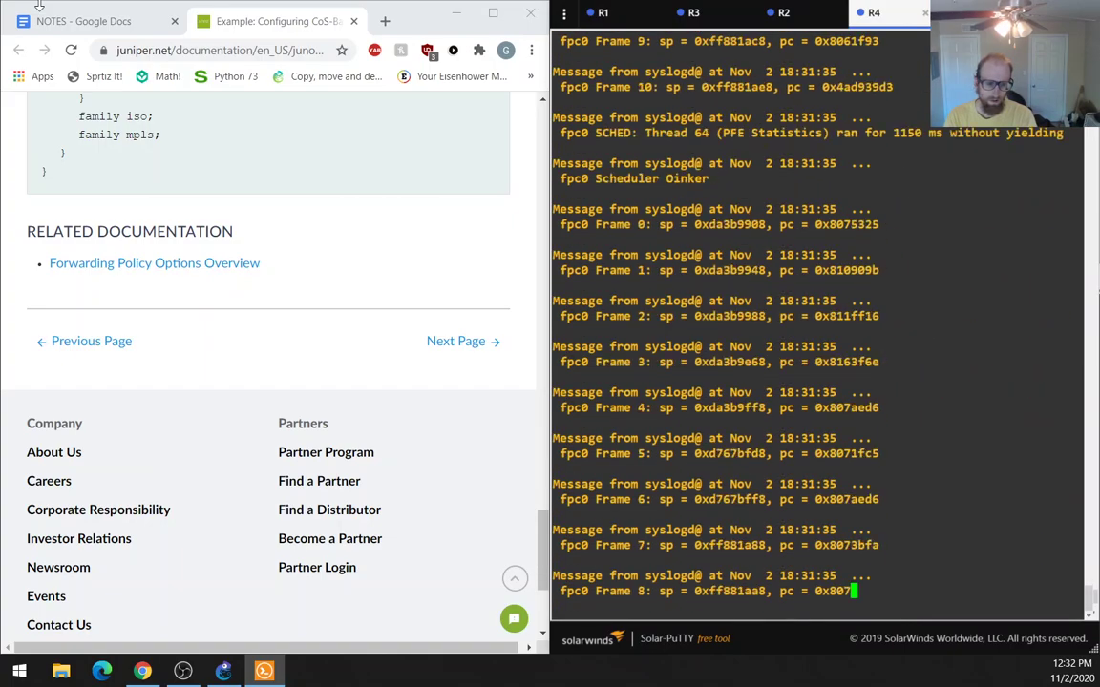
key("Return")
type("set system host-name R4")
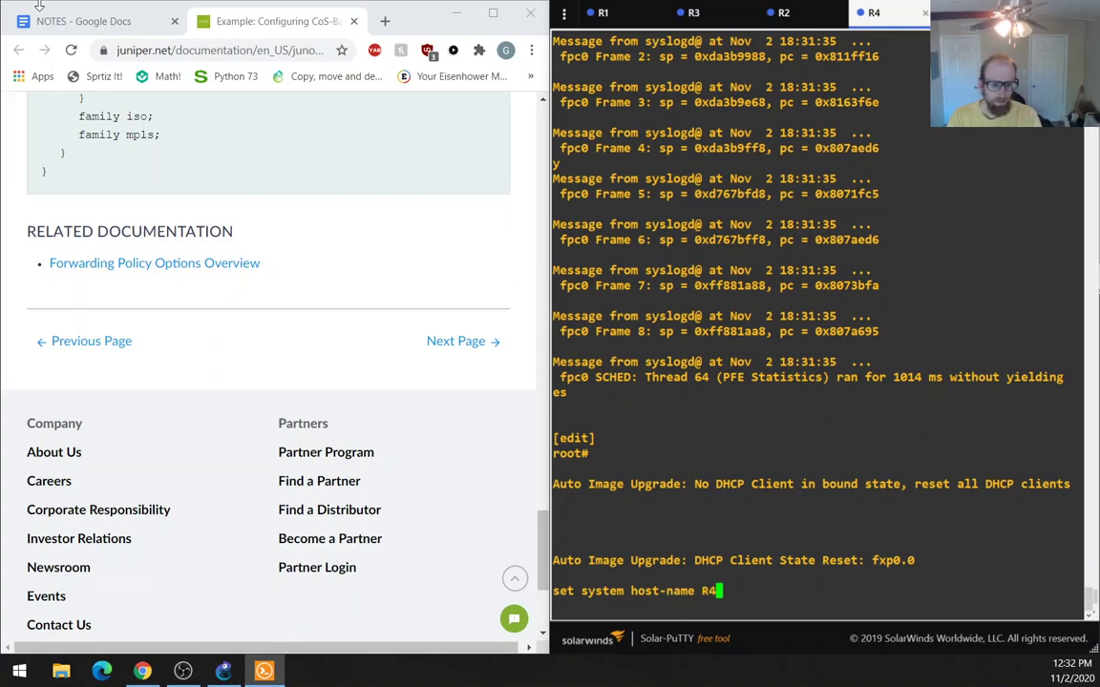
key("Return")
type("set system root-authentication plain-text-password")
key("Return")
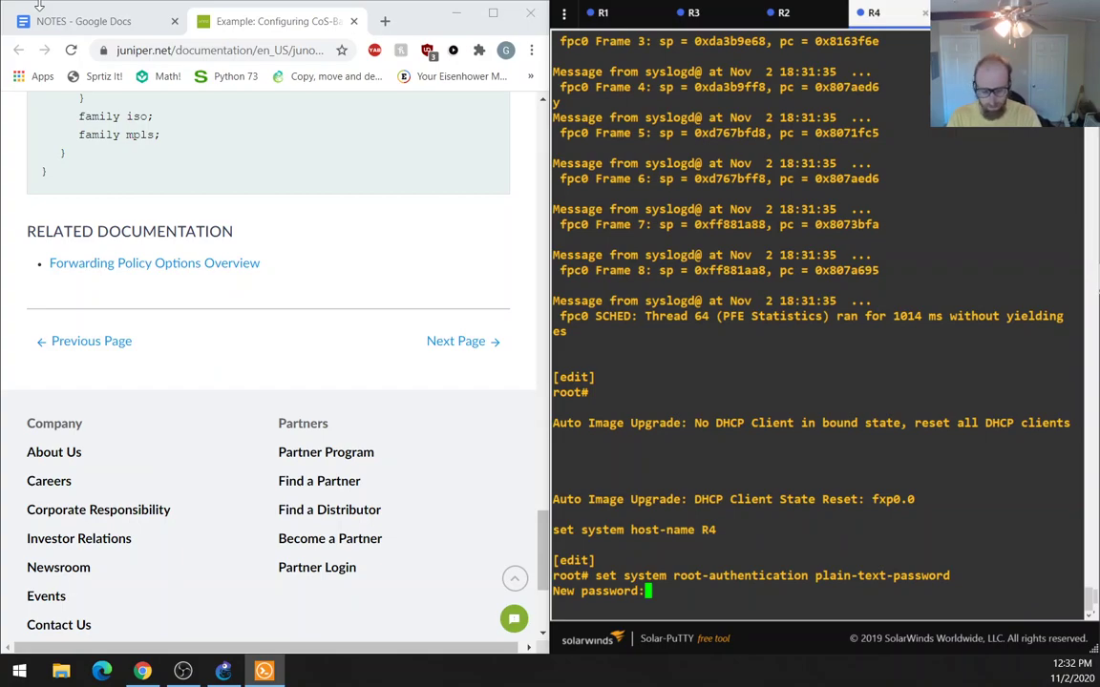
key("Return")
key("Return")
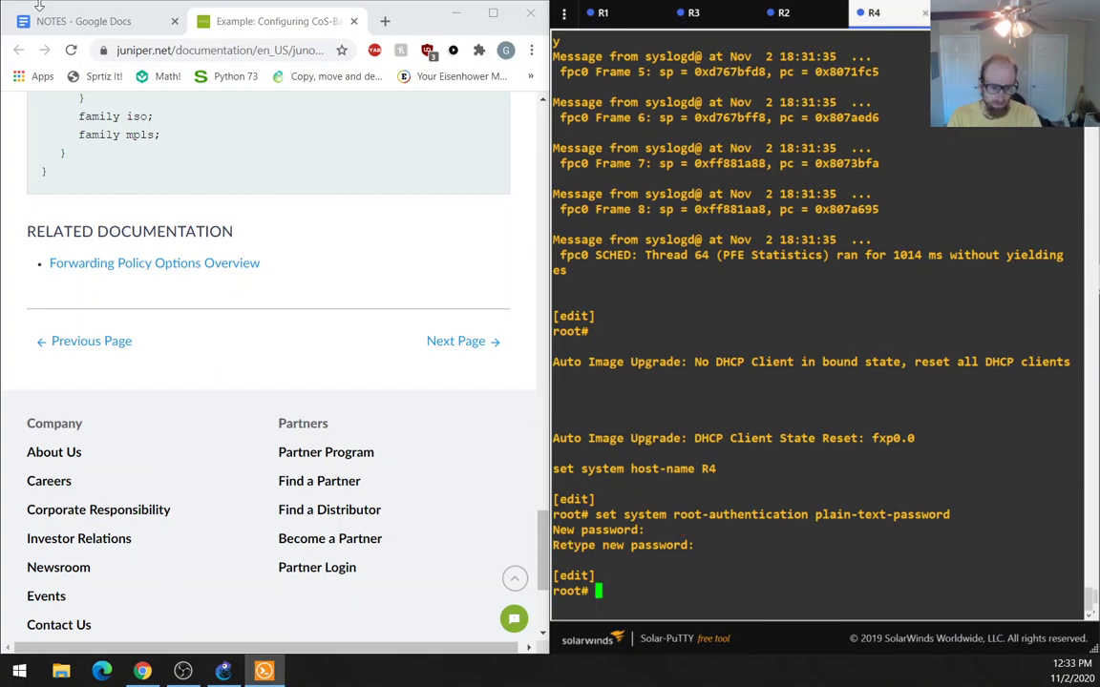
- Set chassis network-services to enhanced-ip and commit and-quit
type("set ")
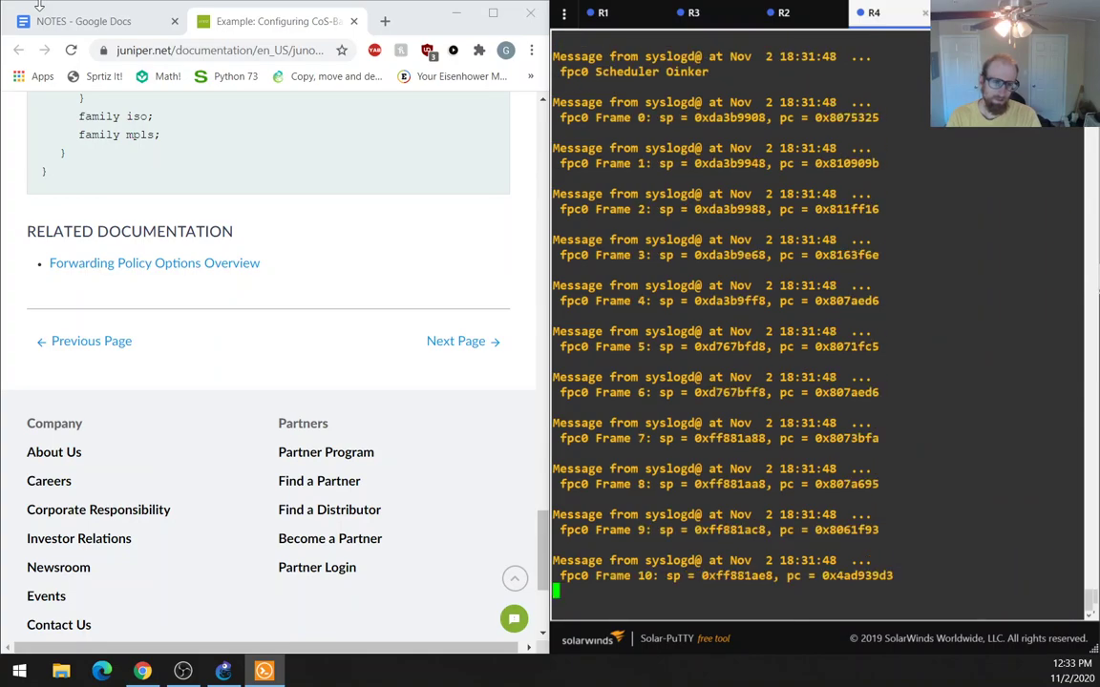
type("chassis ")
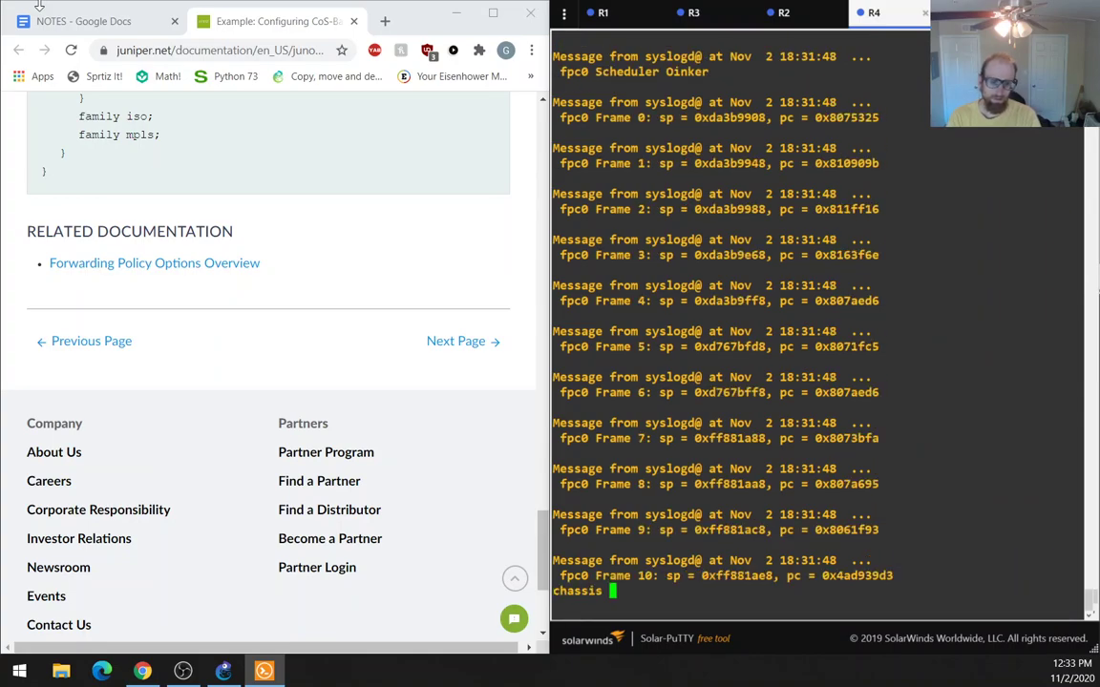
type("network-services enhanced-")
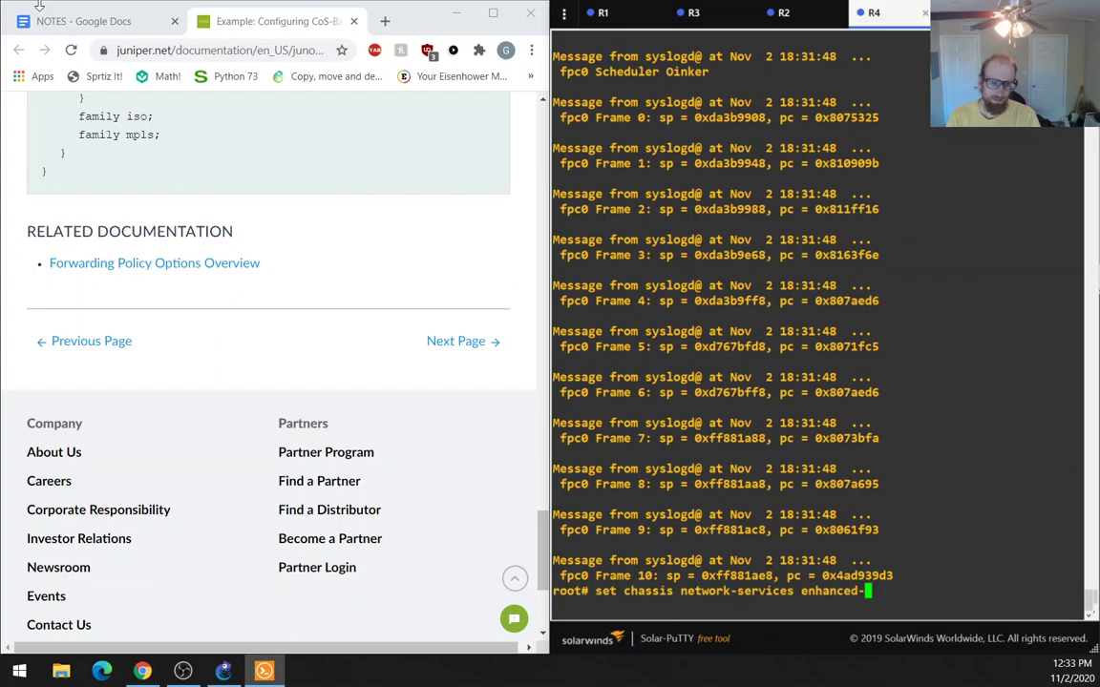
type("ip")
key("Return")
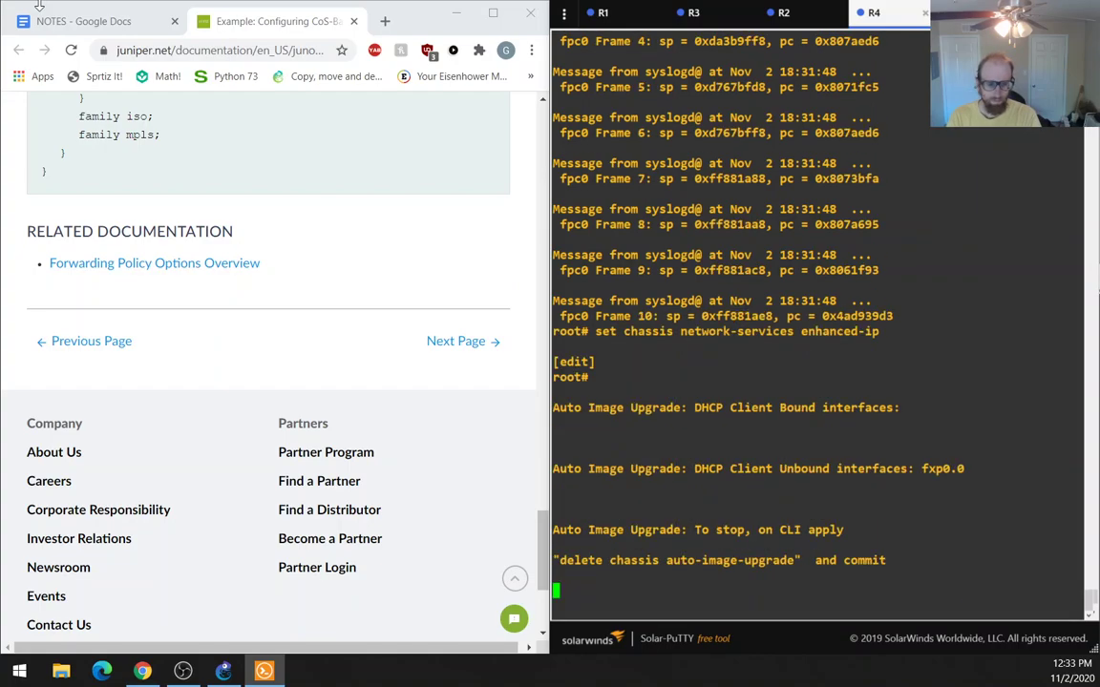
key("Return")
key("Return")
key("Return")
type("commit and-quit")
key("Return")
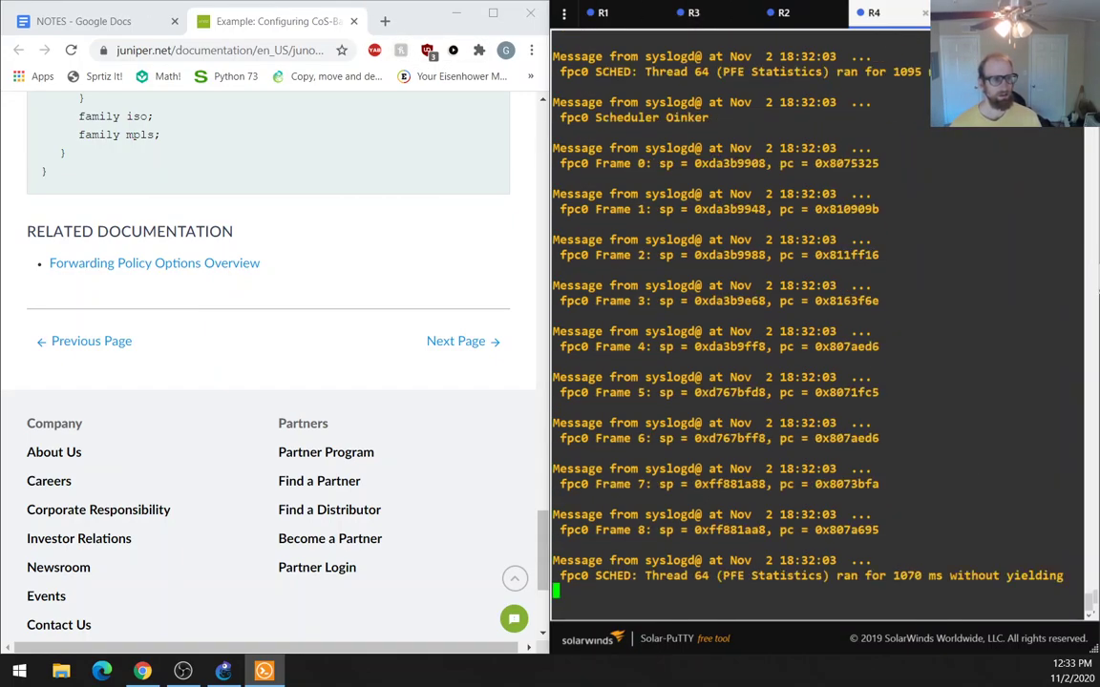
left_click_drag(828, 35, 827, 148)
key("super+Down")
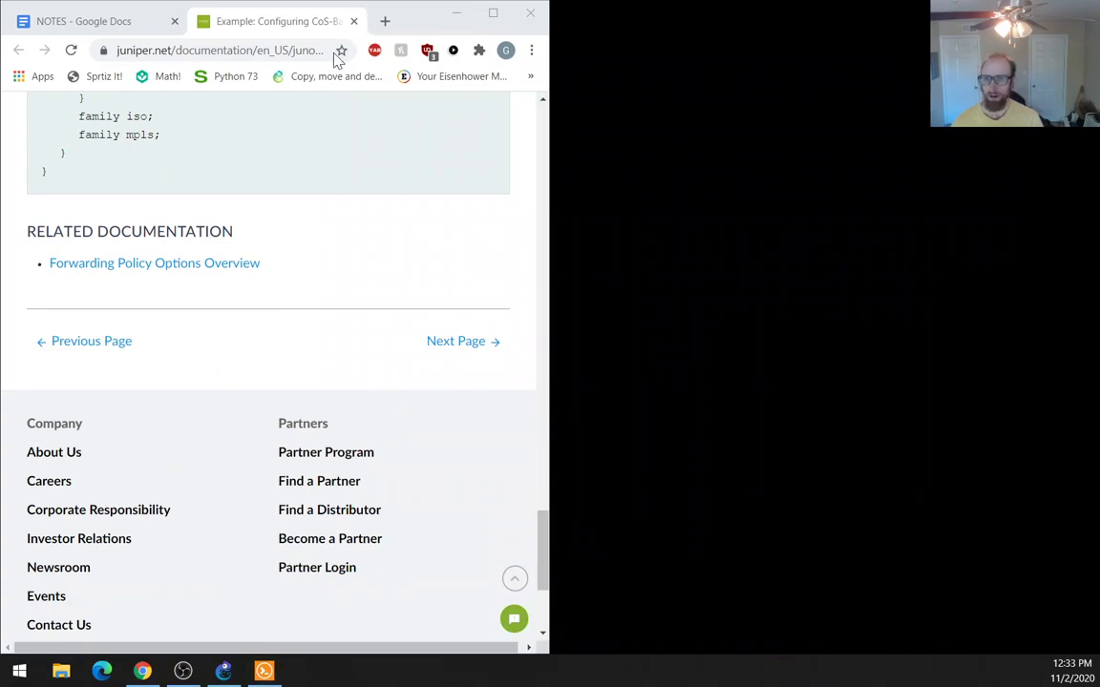
left_click(386, 21)
key("ctrl+w")
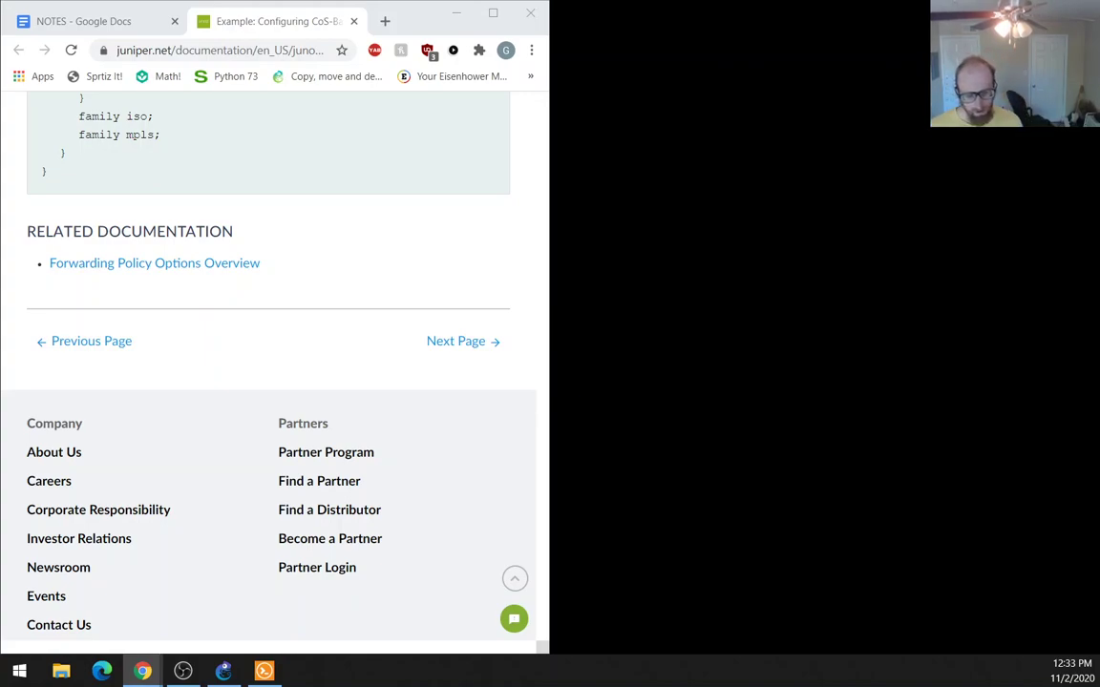
key("alt+Tab")
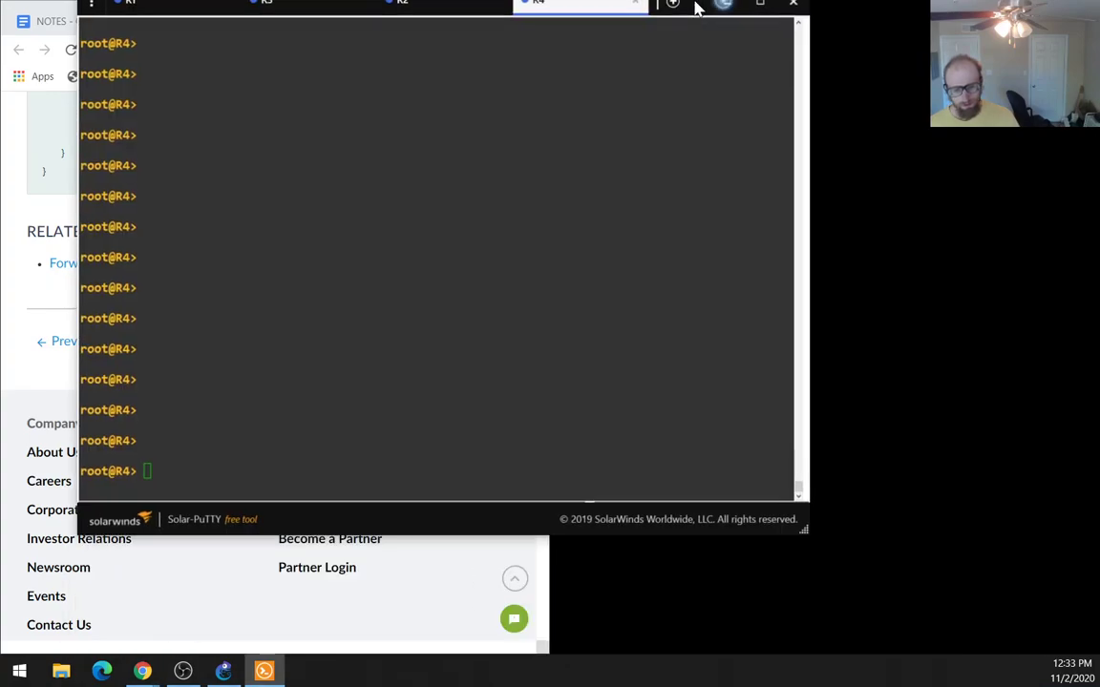
- Snap the terminal to the right half and review the R2, R3 and R1 sessions
key("super+Right")
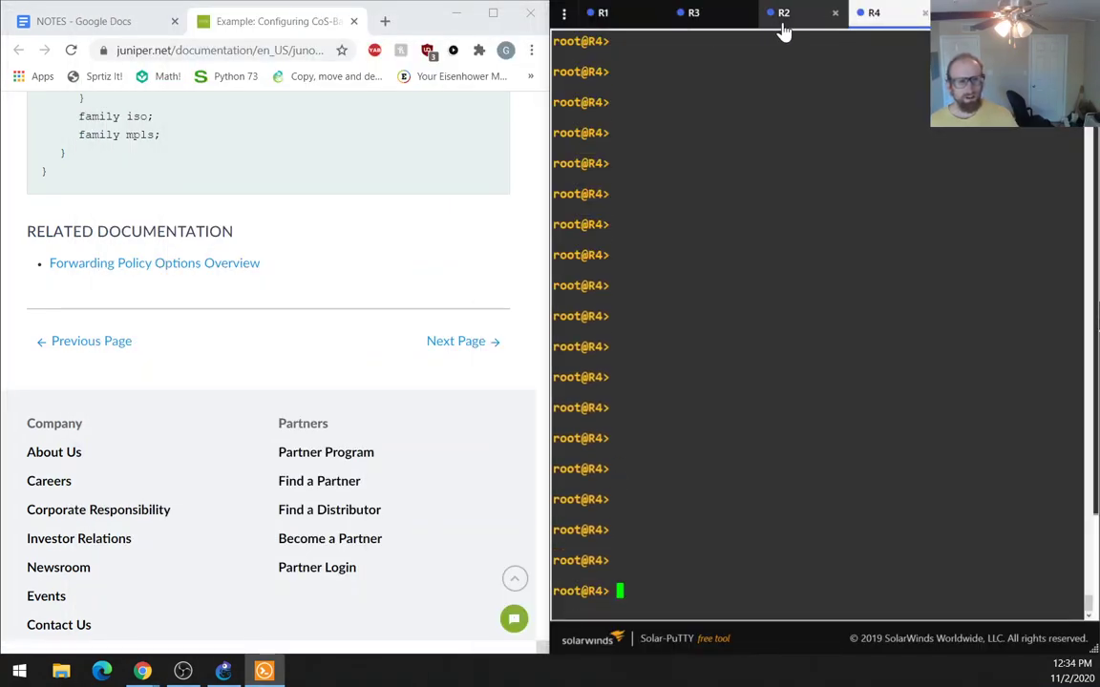
left_click(781, 25)
left_click(718, 26)
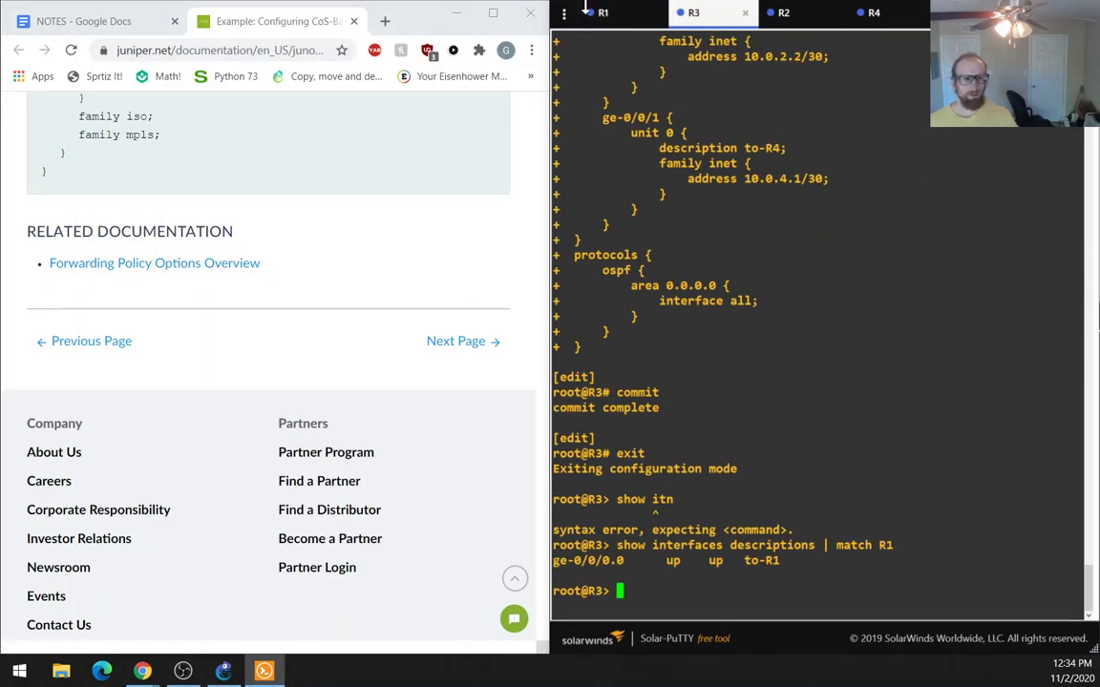
left_click(608, 13)
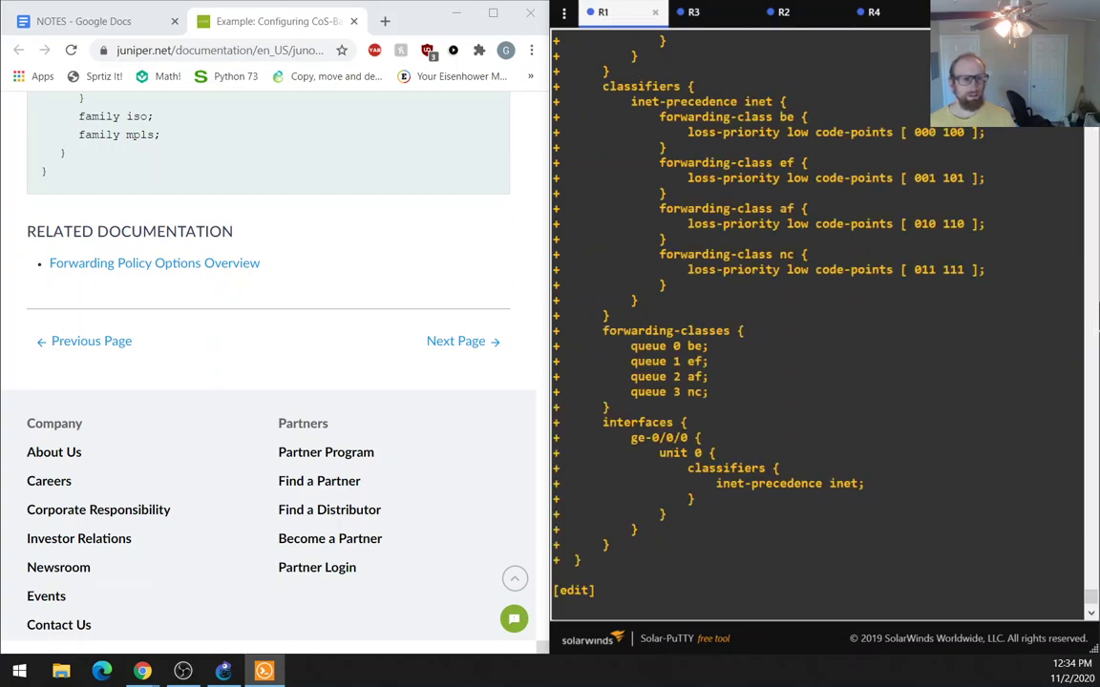
- Close Solar-PuTTY and bring up the NOTES Google Doc in an unsnapped, enlarged Chrome window
left_click(1085, 11)
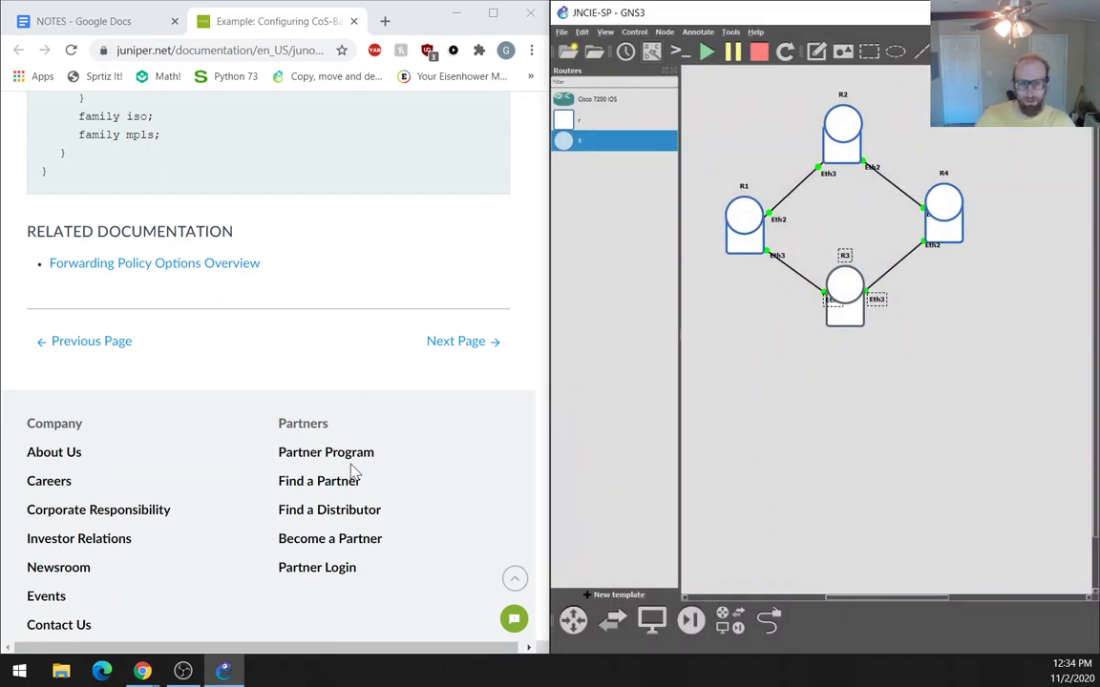
left_click(120, 29)
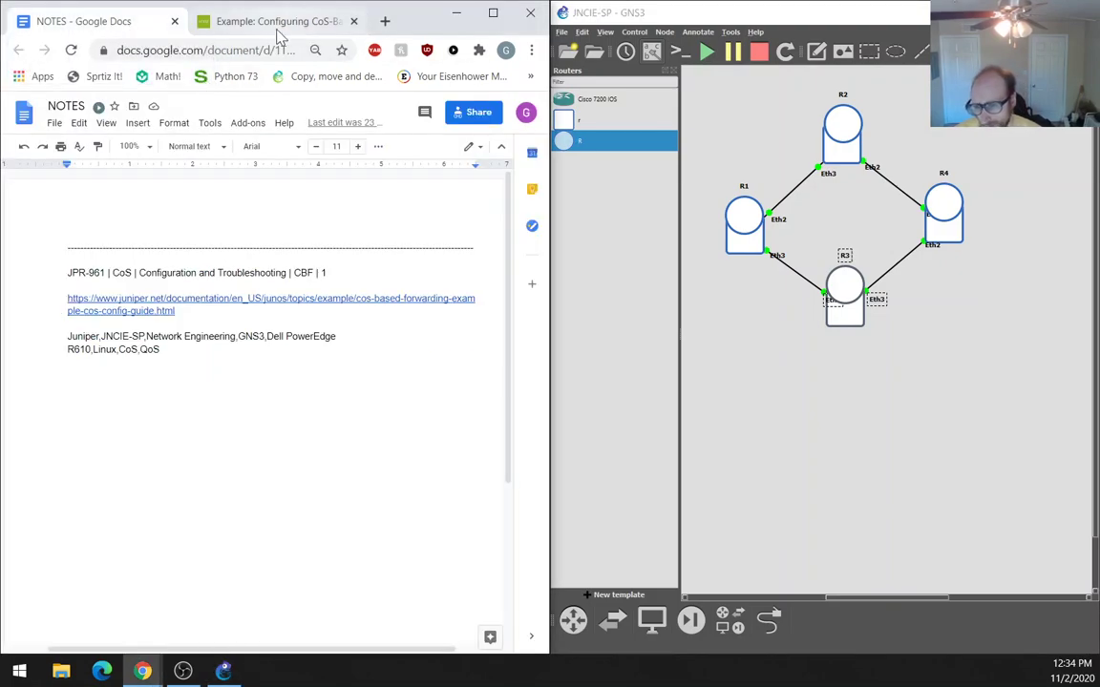
left_click_drag(384, 24, 432, 573)
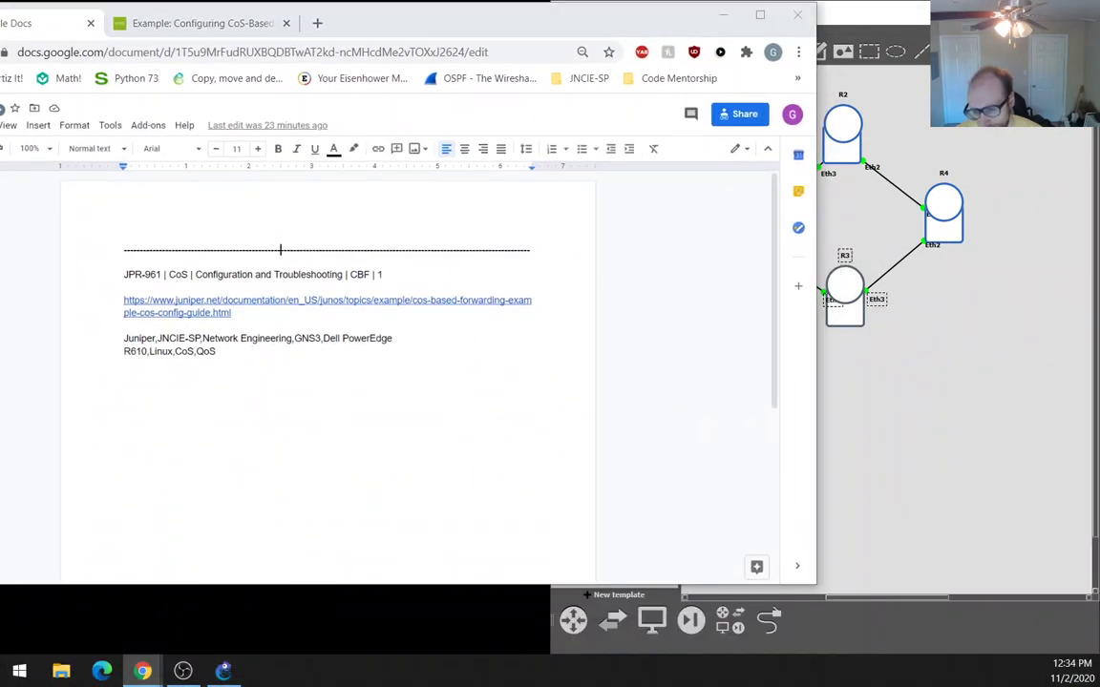
- Close the CoS tab, load Google Drive in a maximised window, and switch to the second account
middle_click(196, 27)
left_click(215, 48)
type("driv")
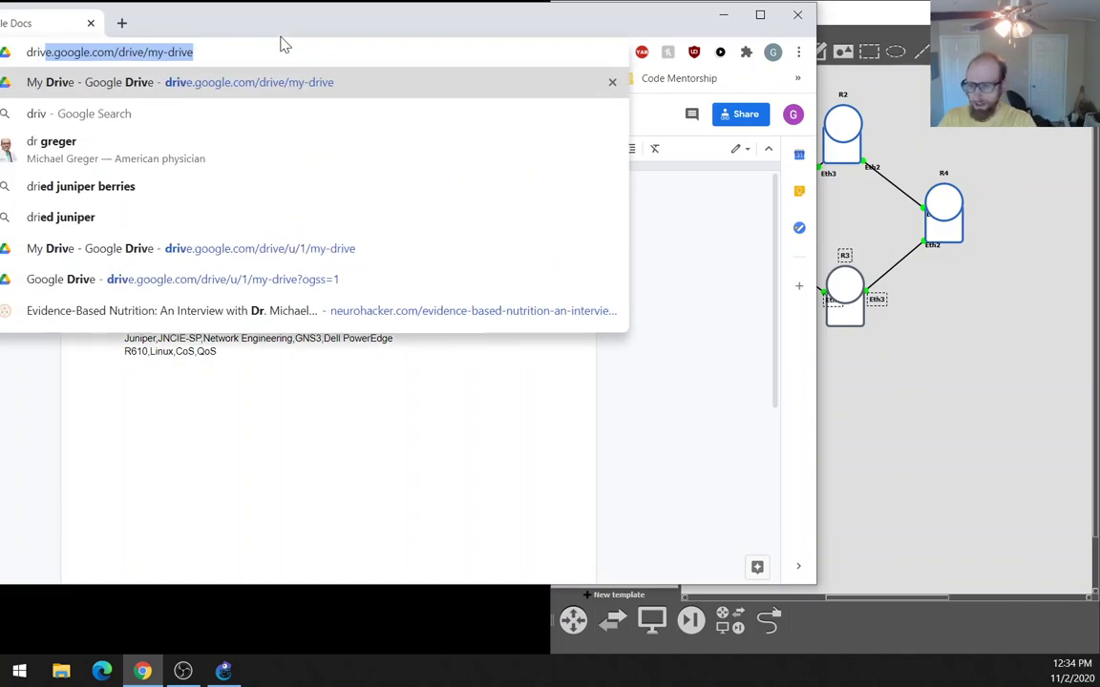
key("Return")
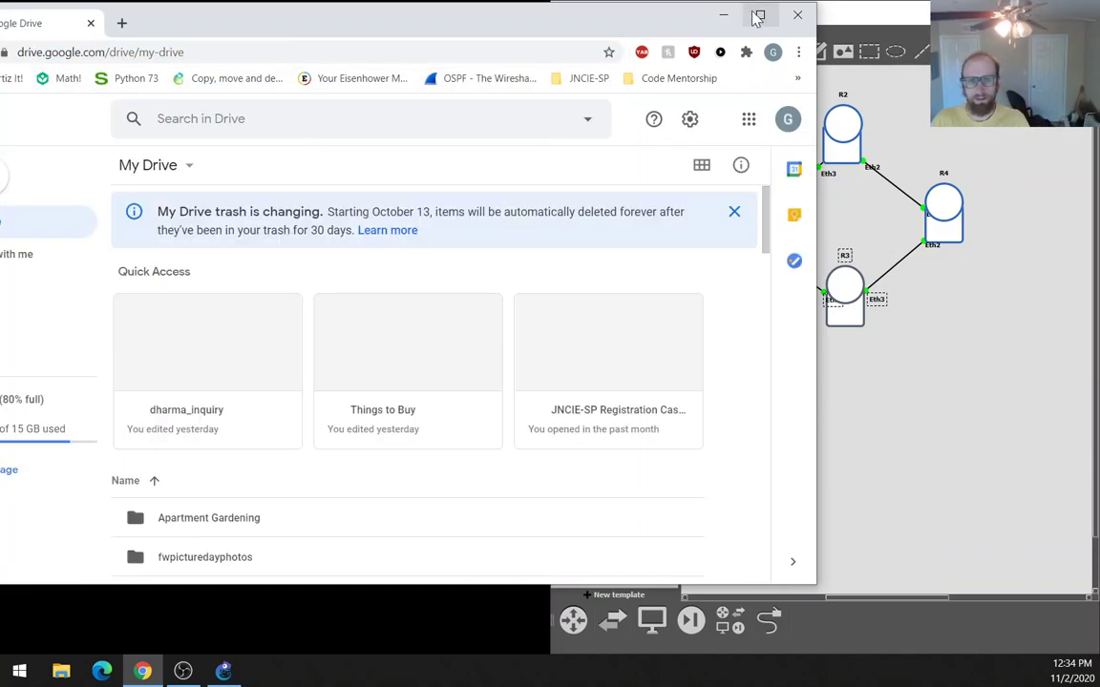
left_click(760, 14)
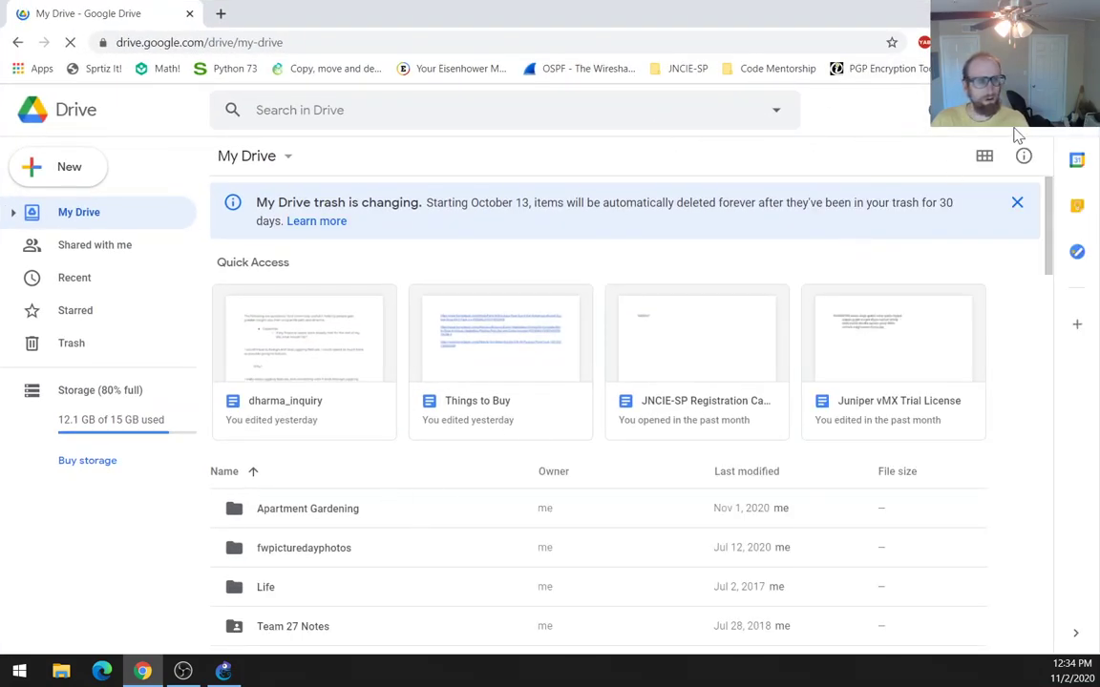
left_click(1075, 110)
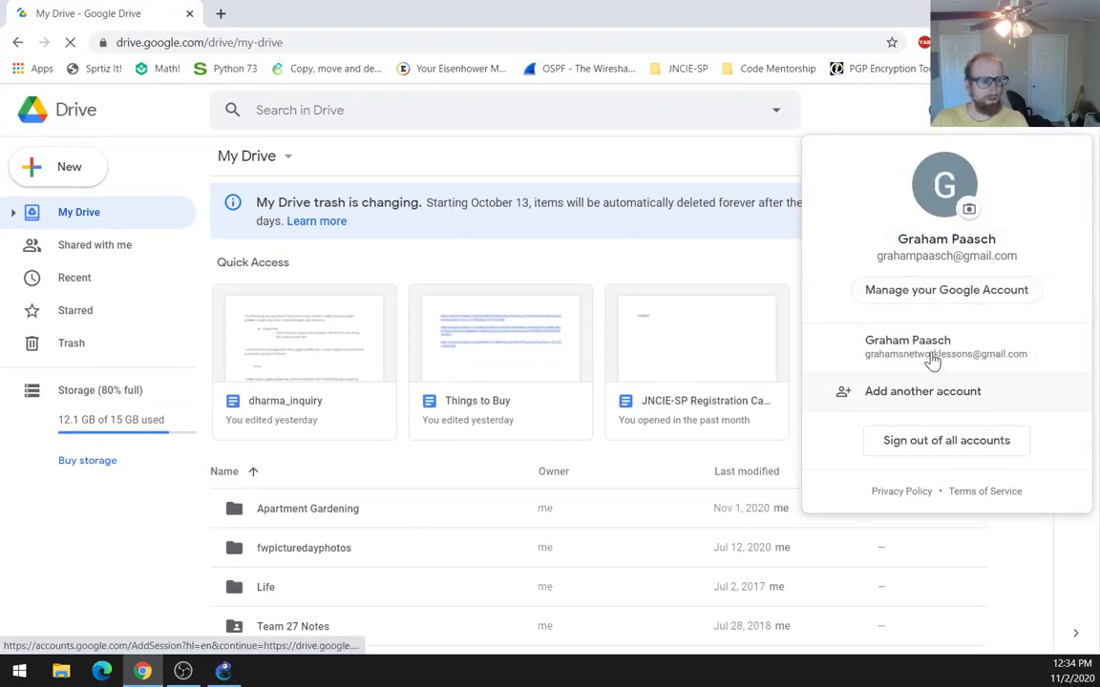
left_click(932, 355)
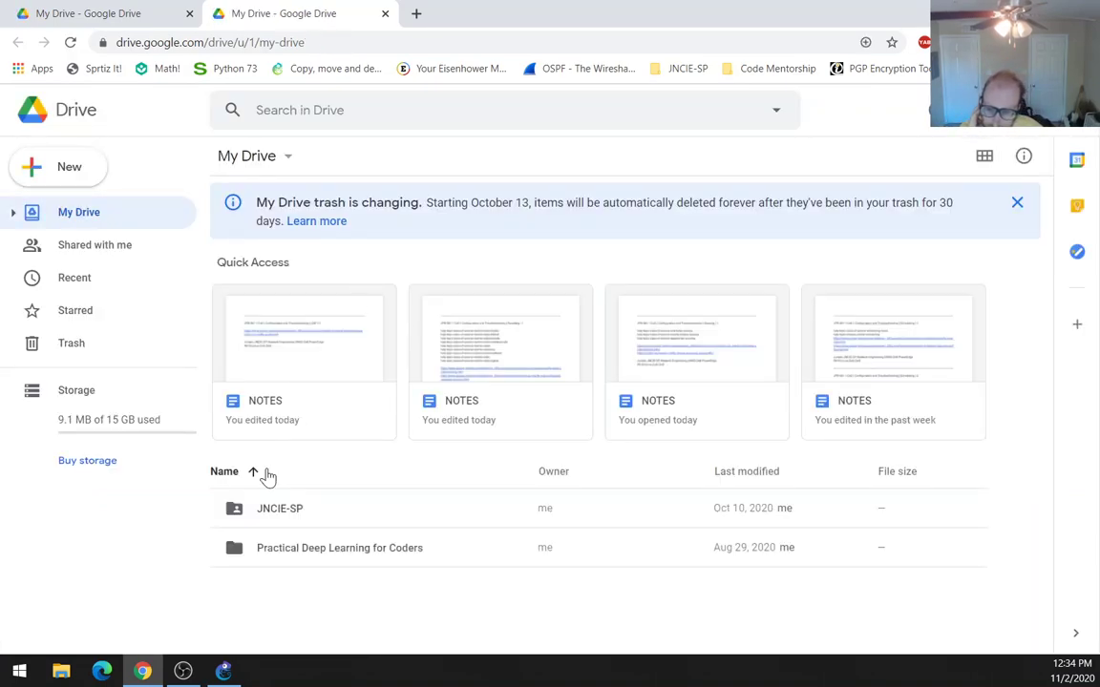
- Rename the '5 - not done - CBF' folder to '5 - done - CBF'
left_click(279, 521)
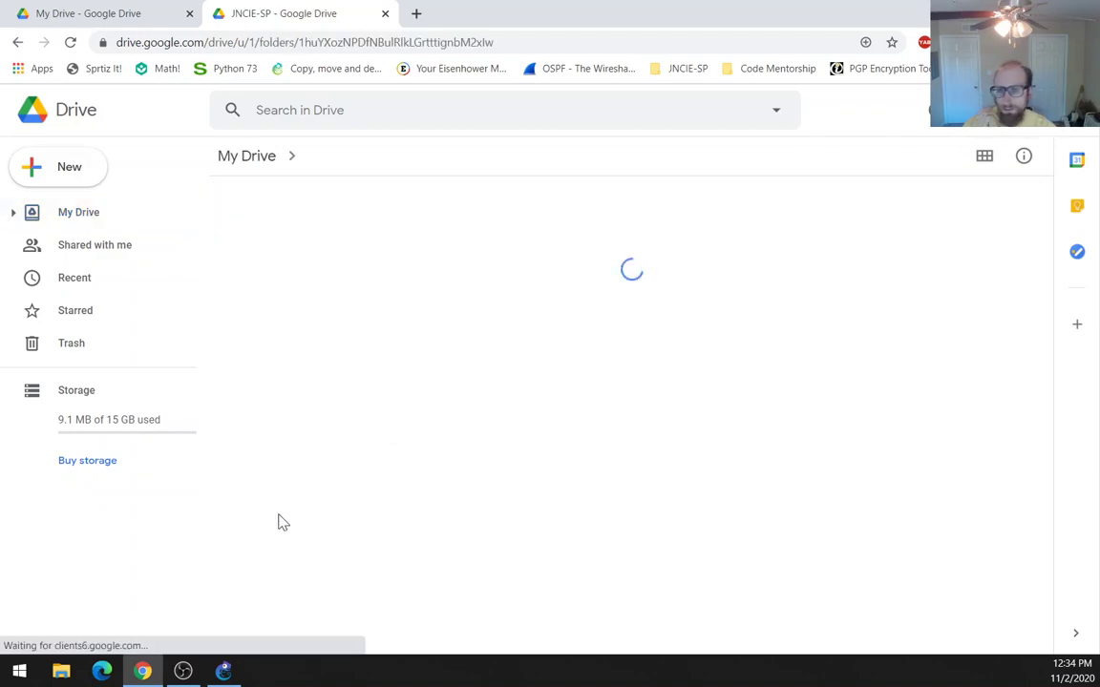
double_click(294, 545)
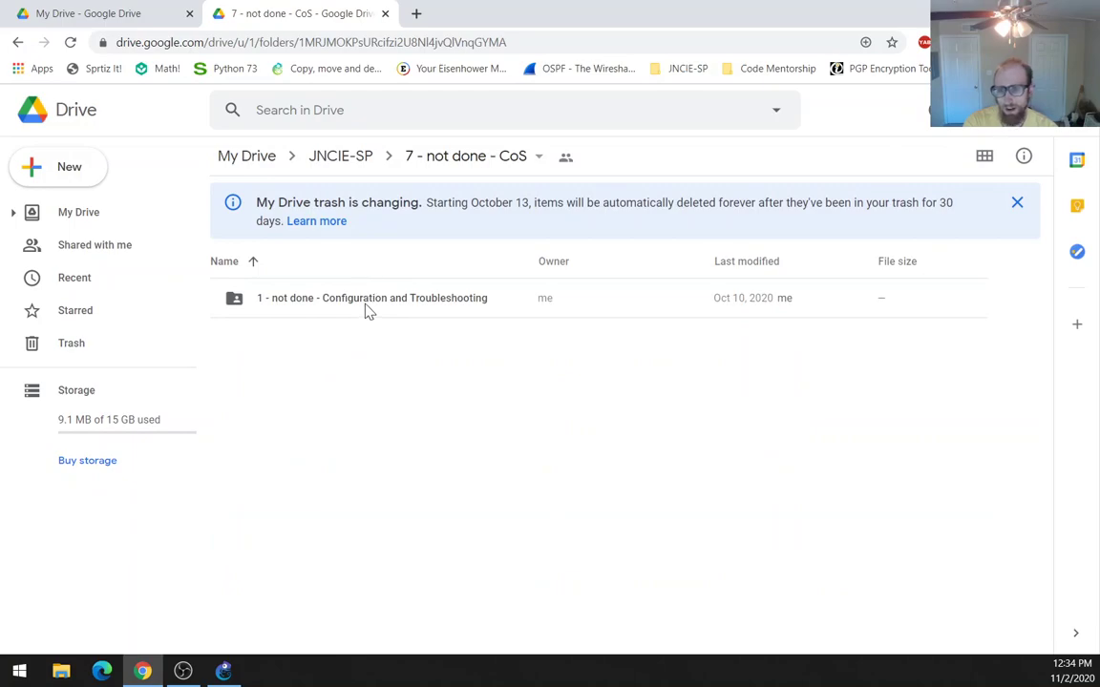
double_click(367, 300)
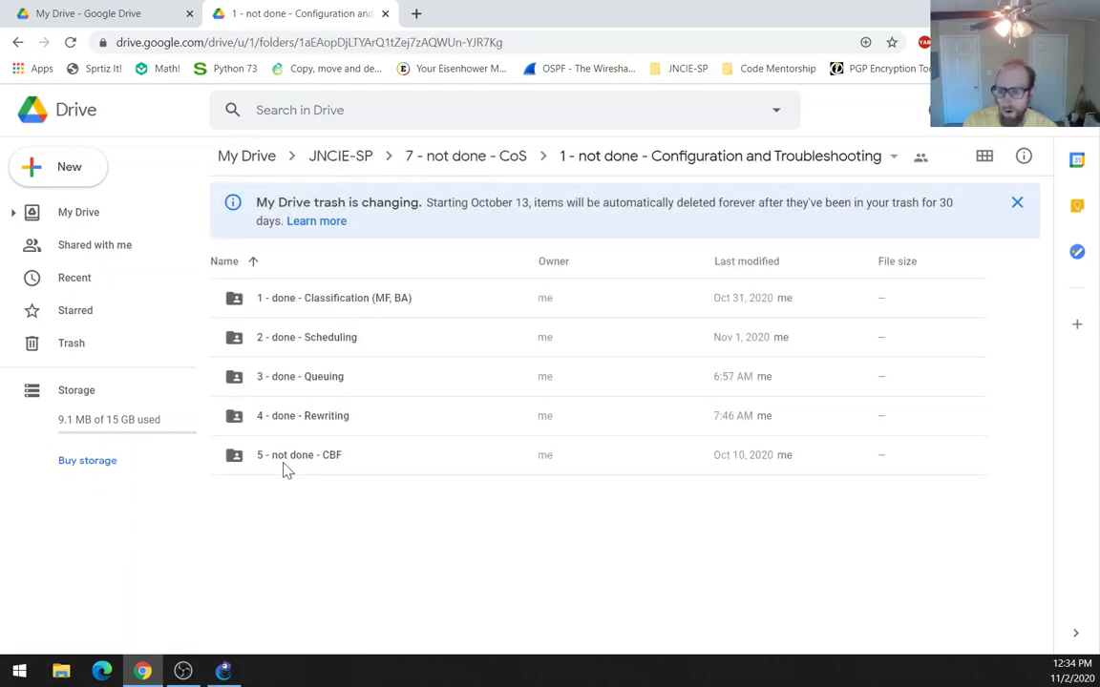
left_click(284, 468)
right_click(288, 467)
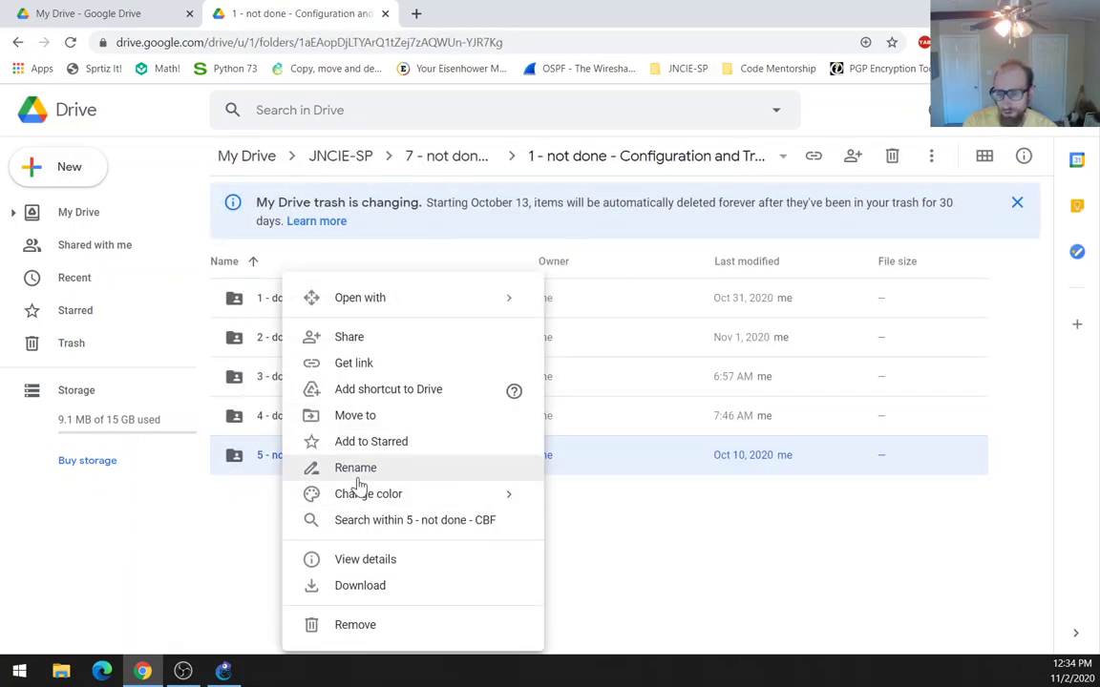
left_click(358, 477)
double_click(440, 366)
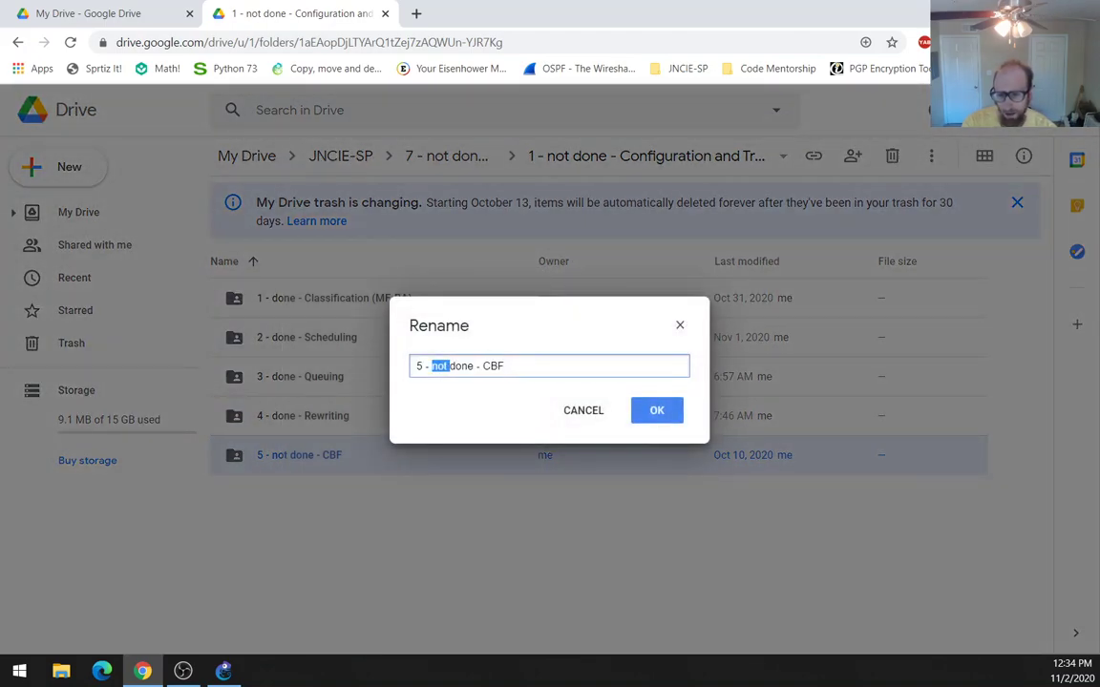
left_click(640, 416)
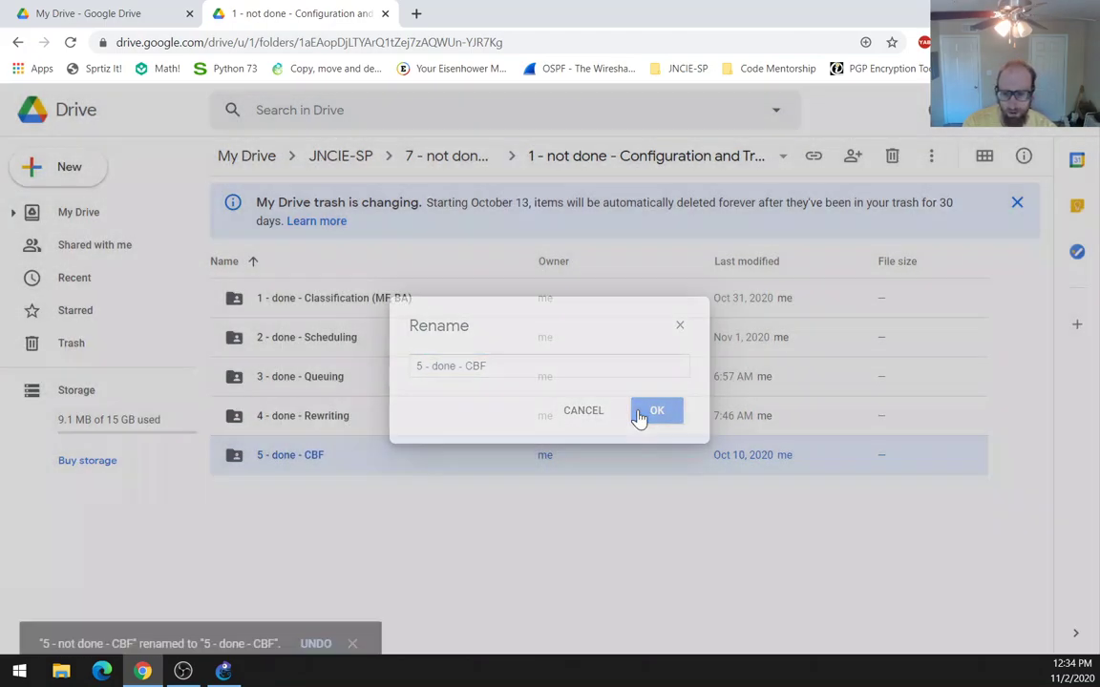
- Drop 'not' from the Configuration and Troubleshooting subfolder name, then go back to JNCIE-SP
left_click(18, 44)
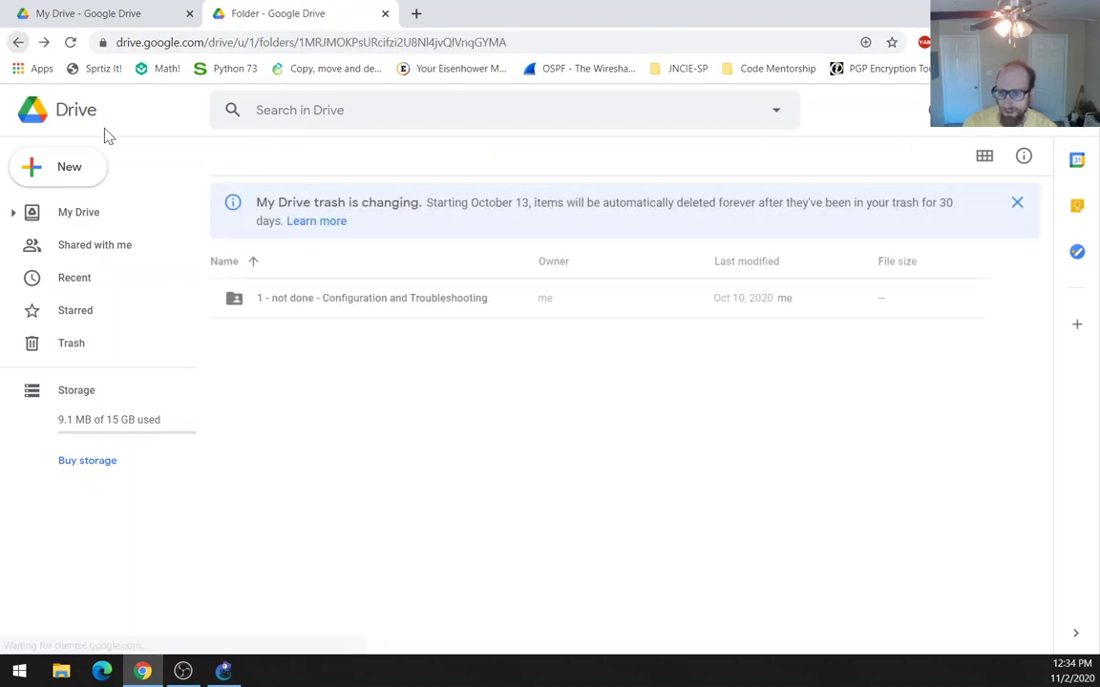
left_click(336, 306)
right_click(336, 307)
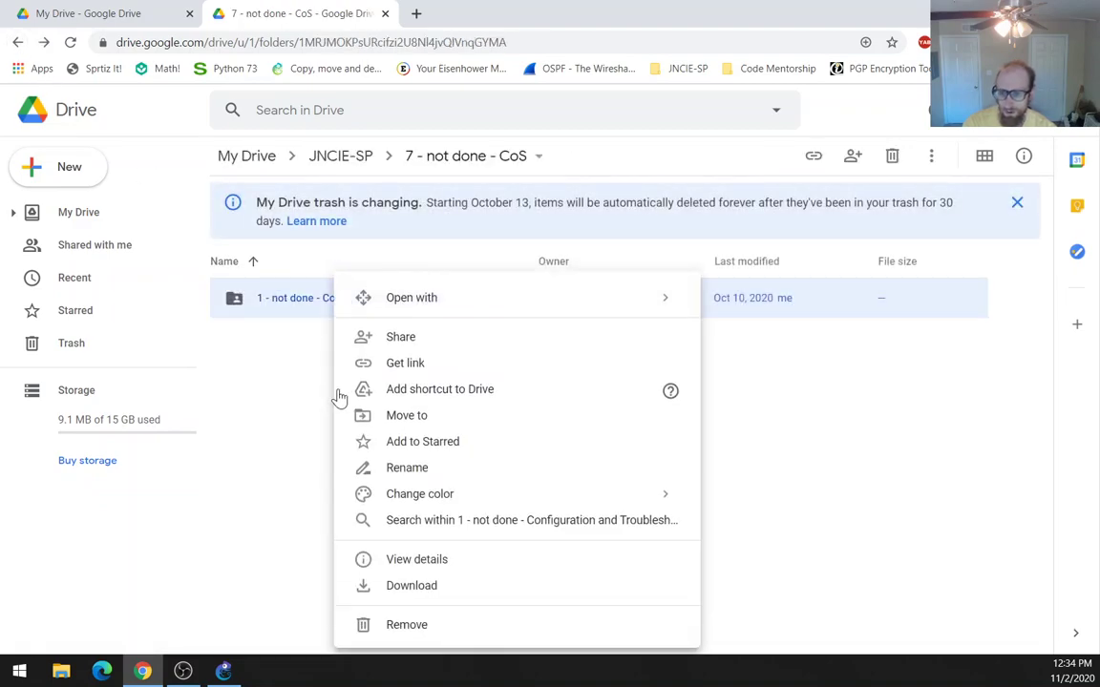
left_click(405, 467)
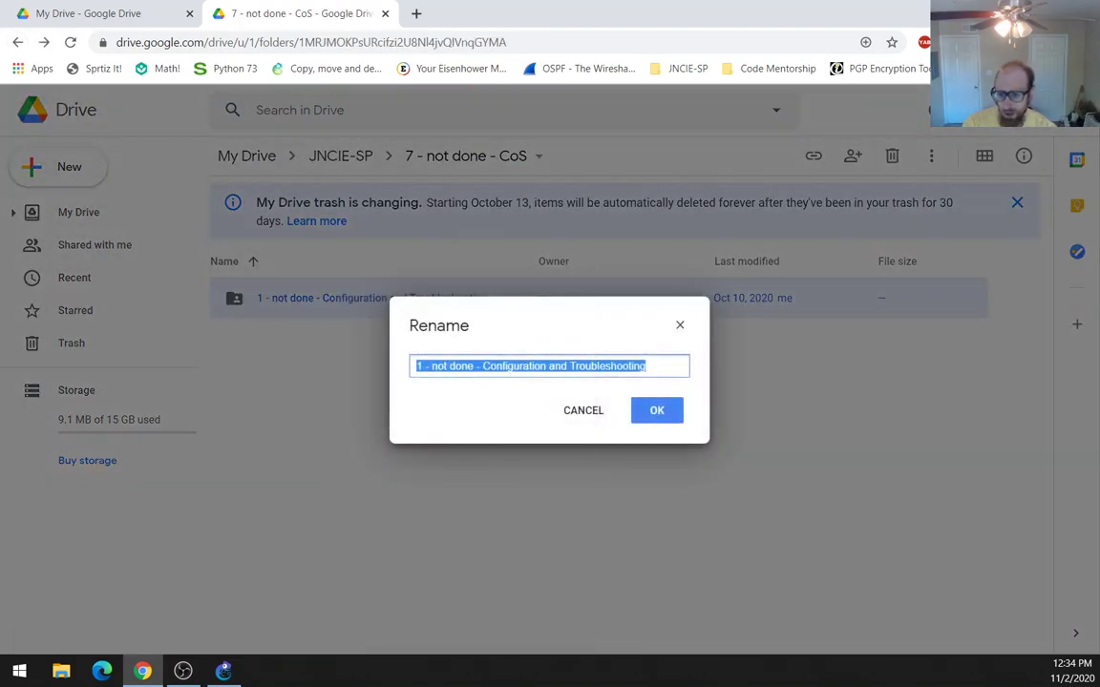
double_click(440, 365)
key("BackSpace")
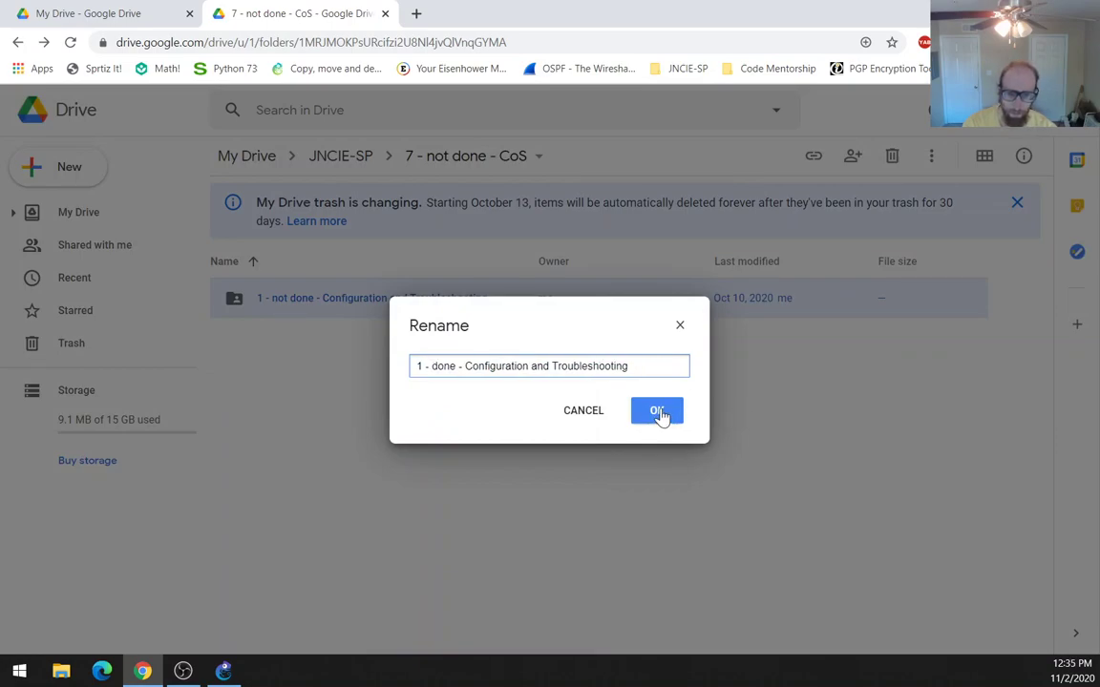
left_click(661, 413)
left_click(16, 42)
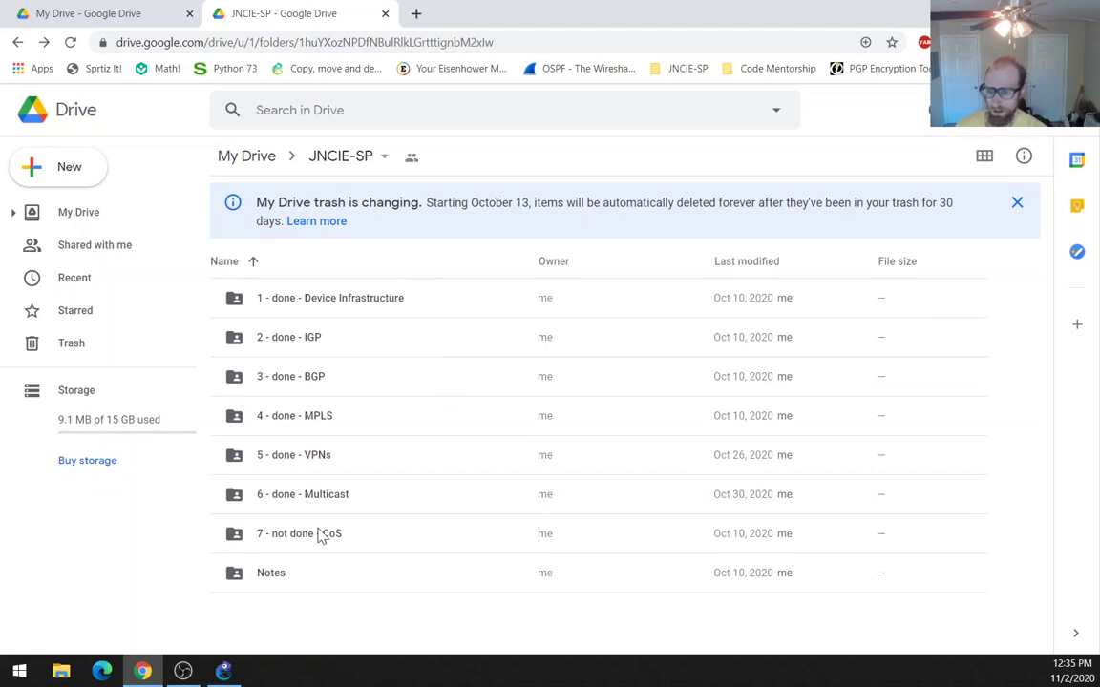
- Rename the '7 - not done - CoS' folder to '7 - done - CoS'
left_click(321, 536)
right_click(322, 533)
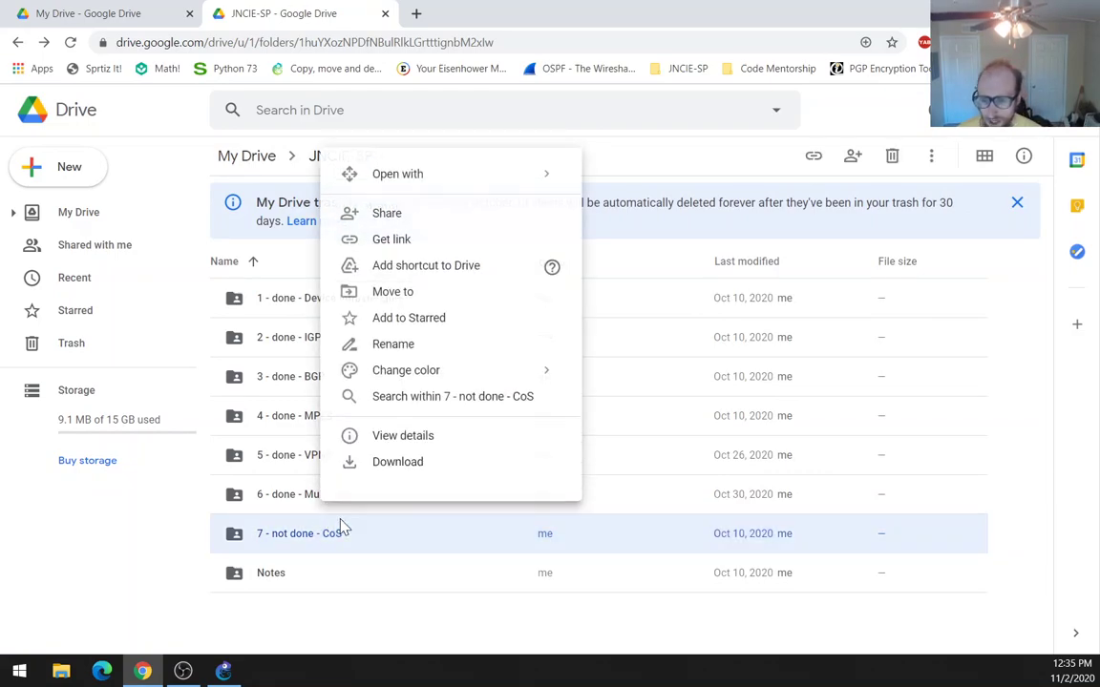
left_click(399, 344)
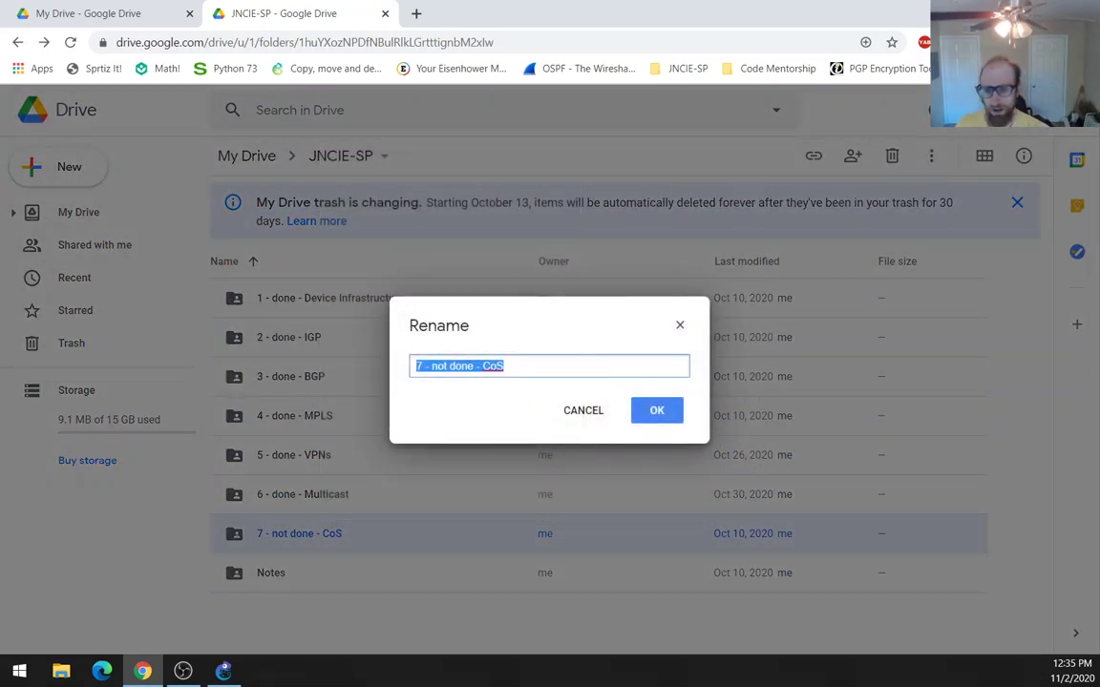
double_click(440, 366)
key("BackSpace")
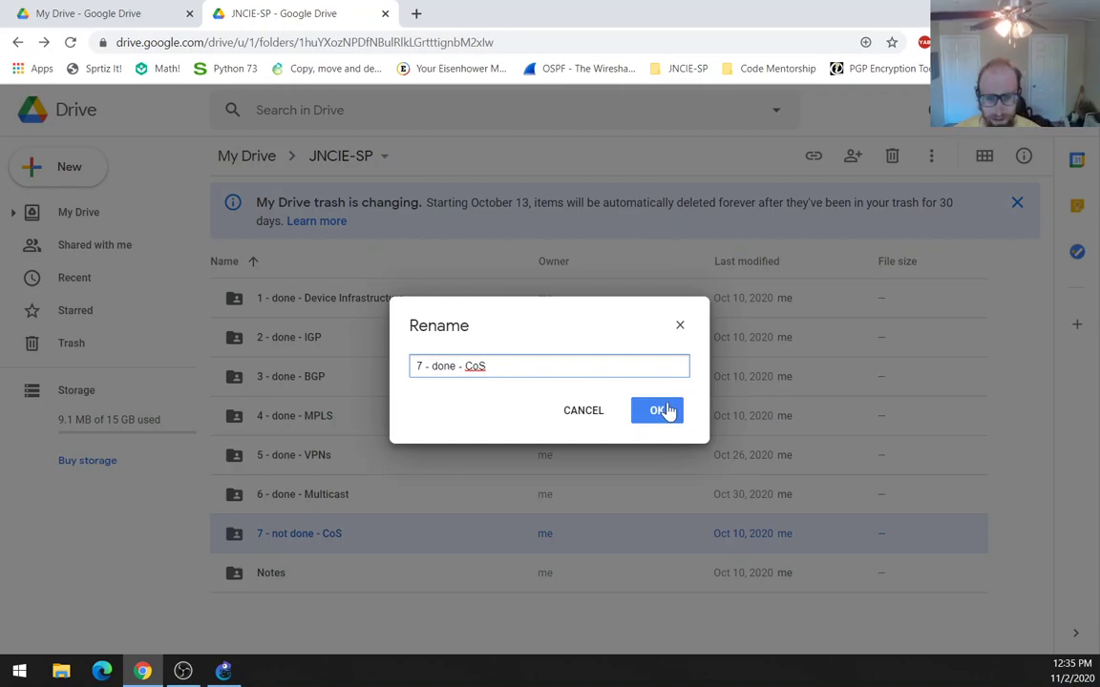
left_click(668, 410)
- Open the Notes folder and then its Free Workbooks subfolder
double_click(305, 577)
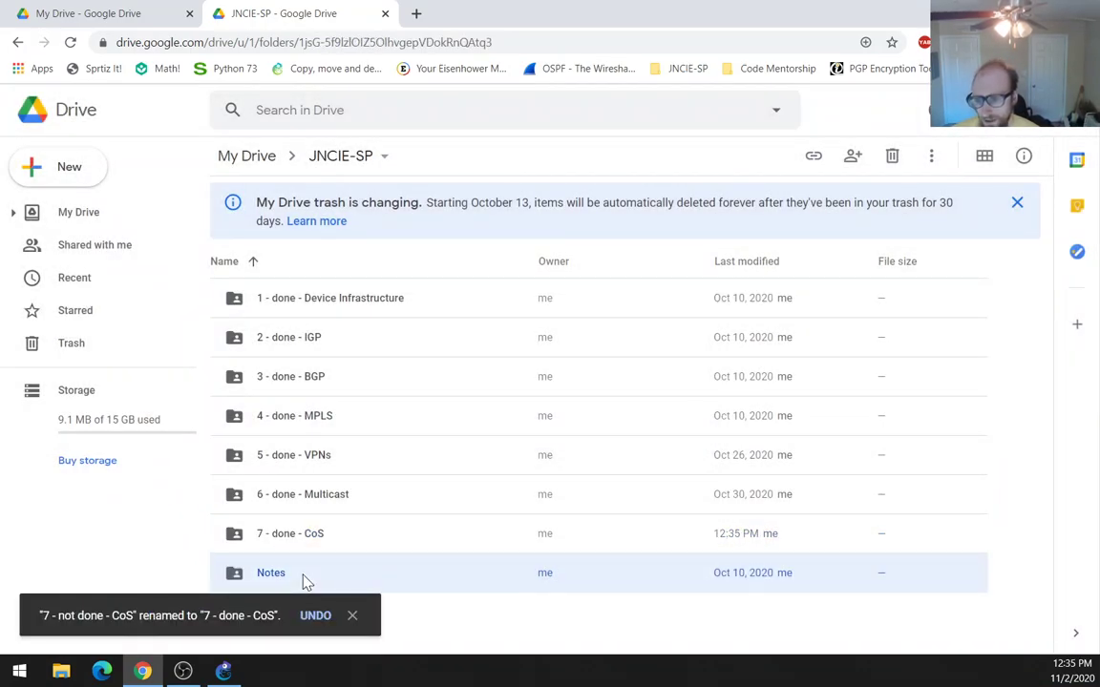
left_click(322, 302)
double_click(322, 301)
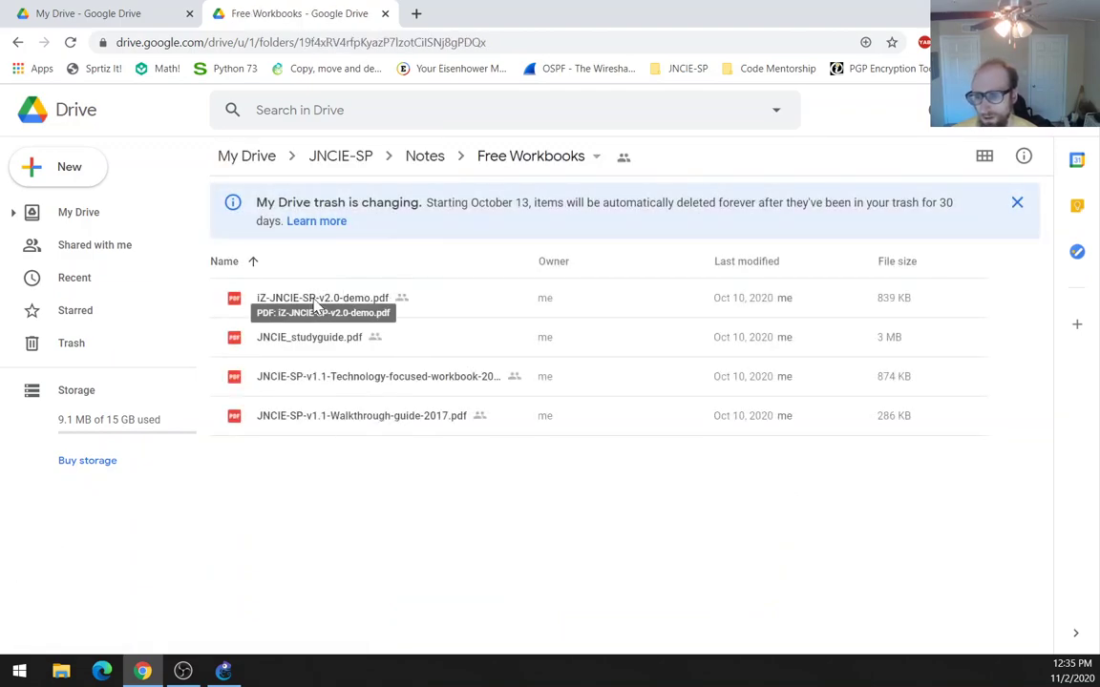
- Preview iZ-JNCIE-SP-v2.0-demo.pdf and scroll its pages to the solutions table of contents
left_click(318, 301)
double_click(318, 302)
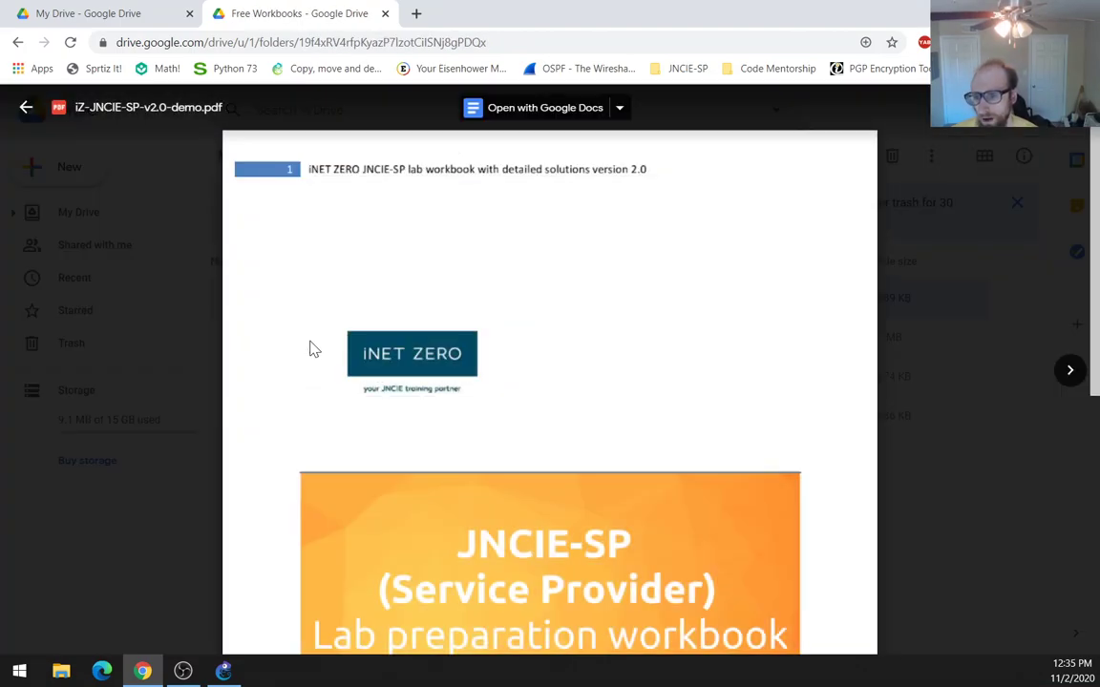
scroll(1071, 186, "down", 5)
scroll(1067, 179, "down", 15)
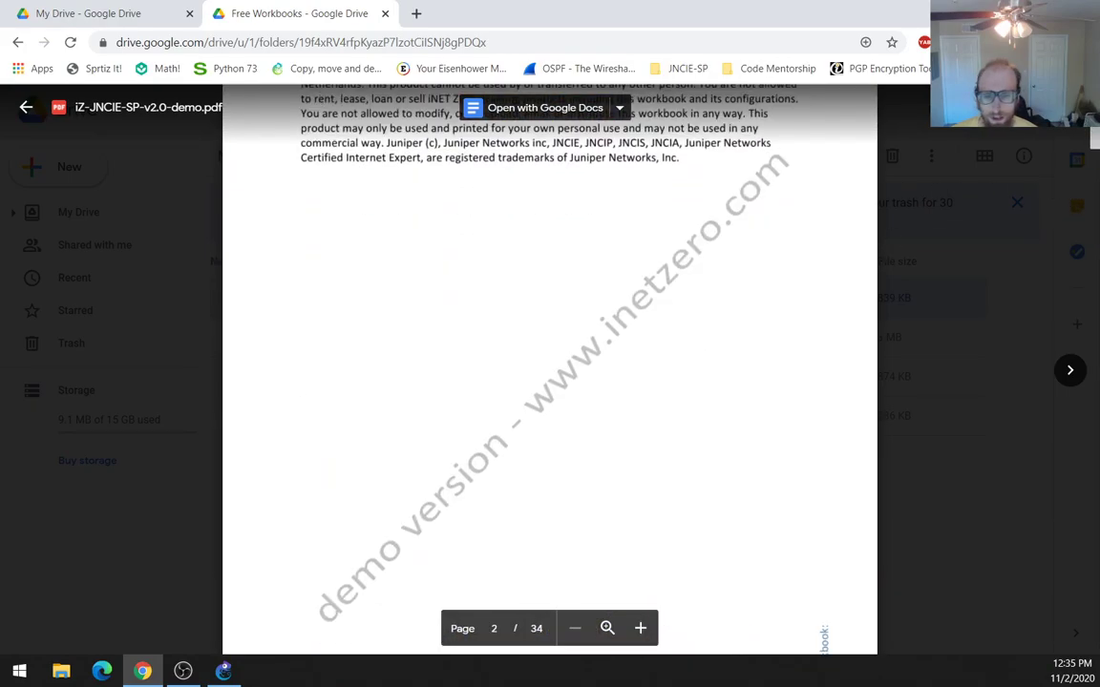
scroll(550, 372, "down", 20)
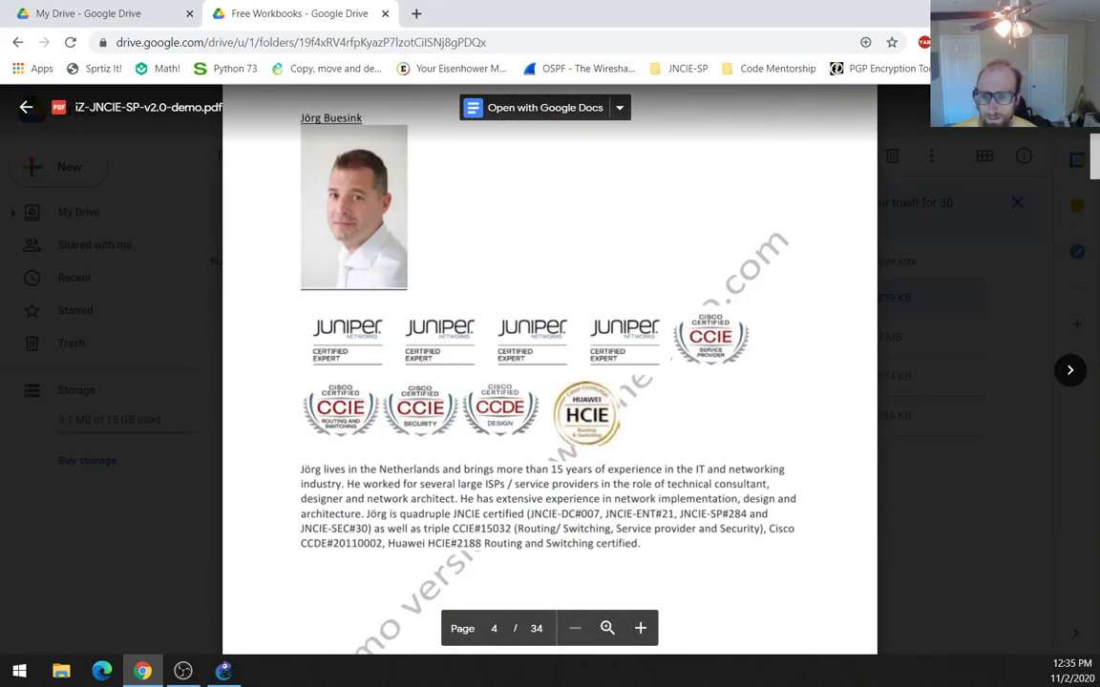
scroll(549, 372, "down", 3)
scroll(550, 372, "up", 3)
scroll(550, 373, "down", 8)
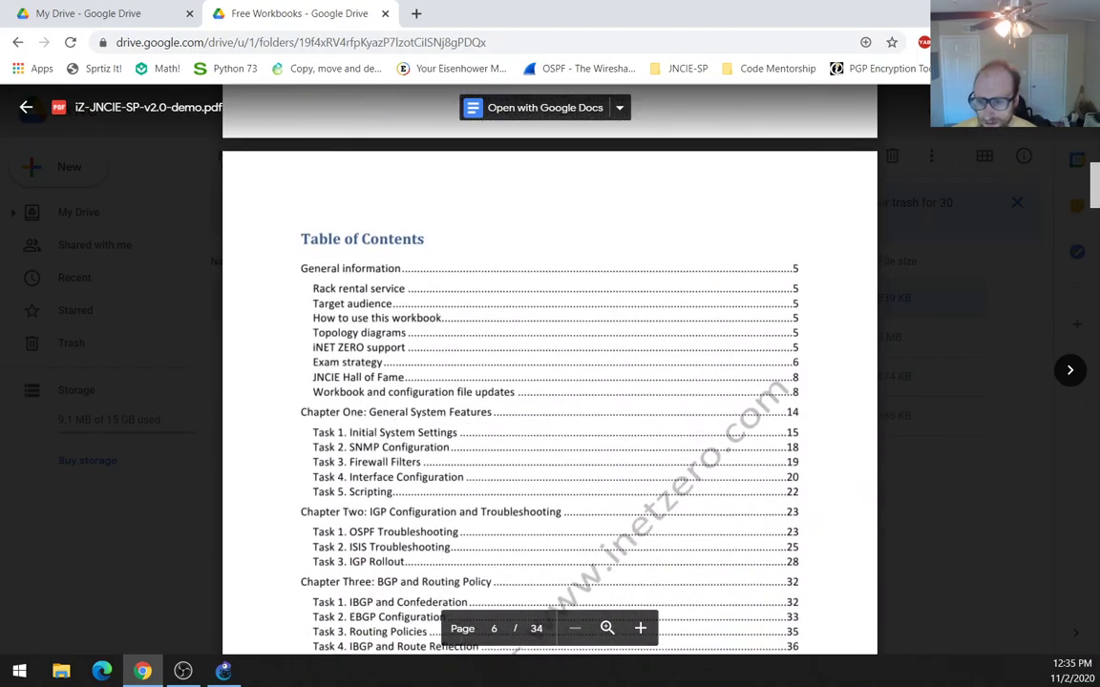
scroll(467, 344, "down", 10)
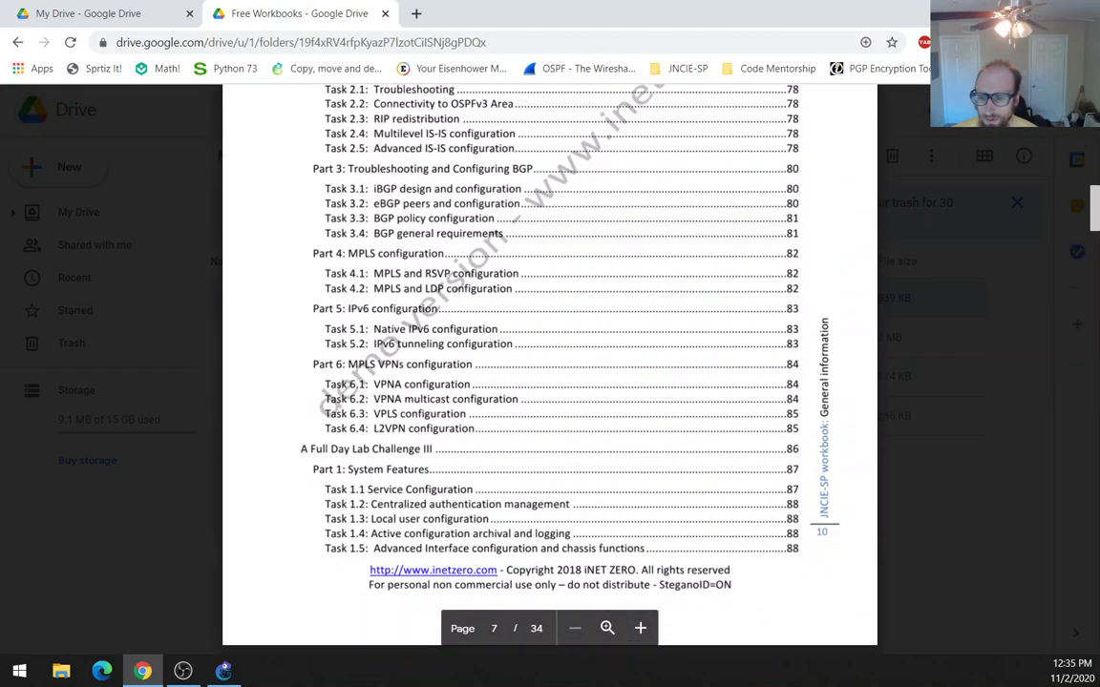
scroll(550, 372, "down", 12)
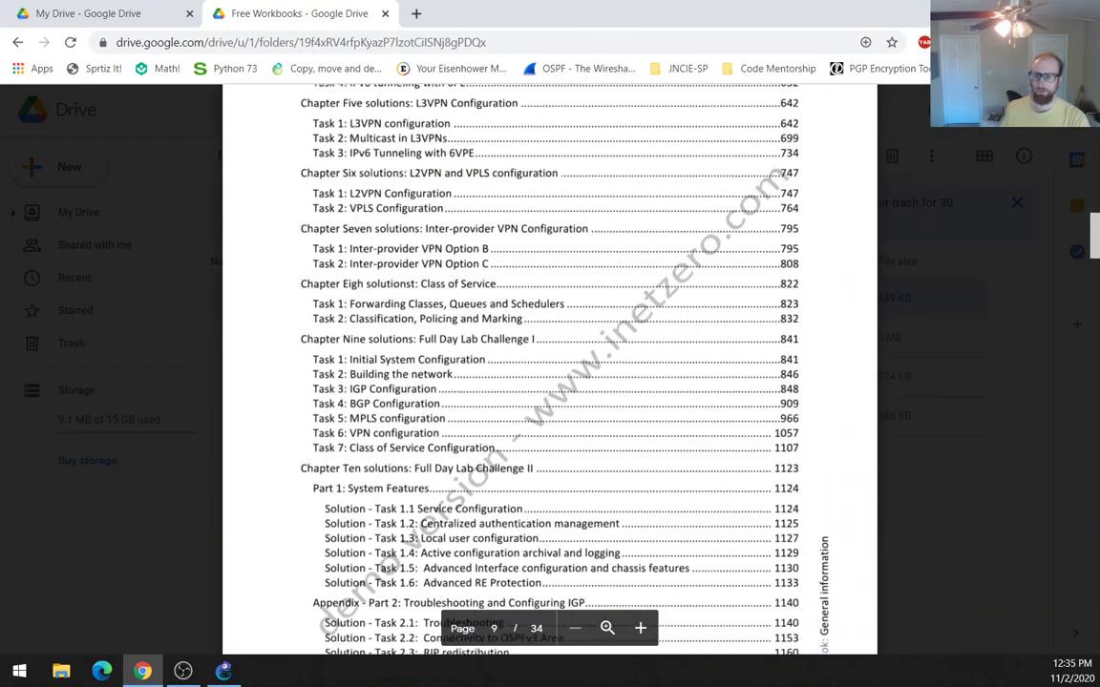
scroll(550, 372, "down", 6)
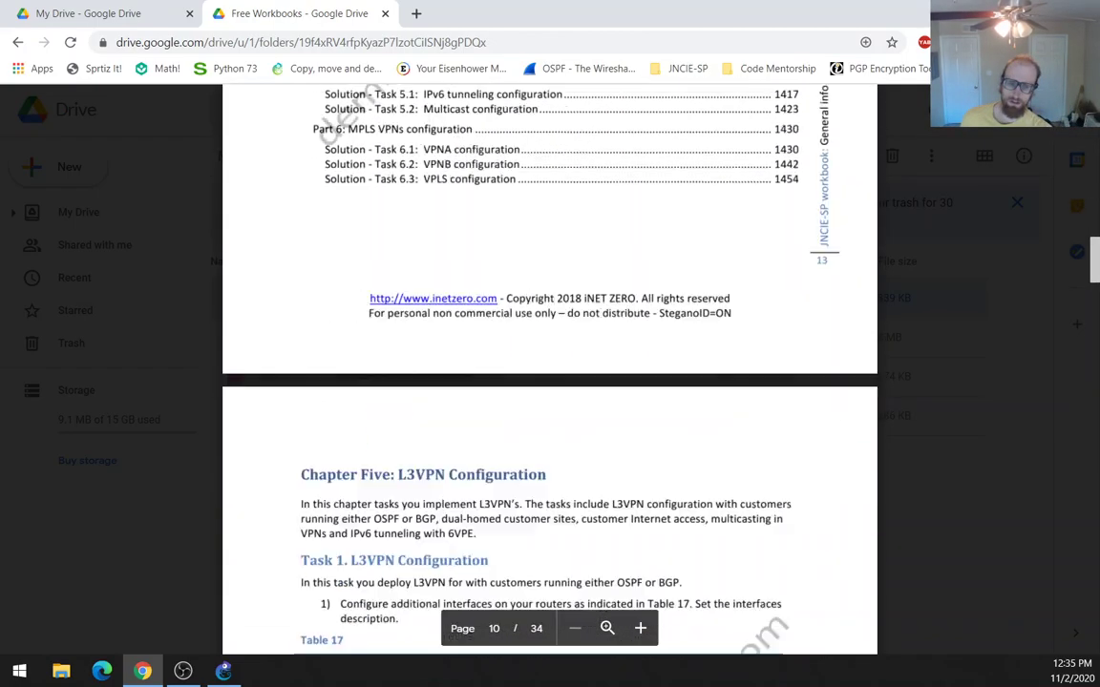
scroll(549, 372, "up", 5)
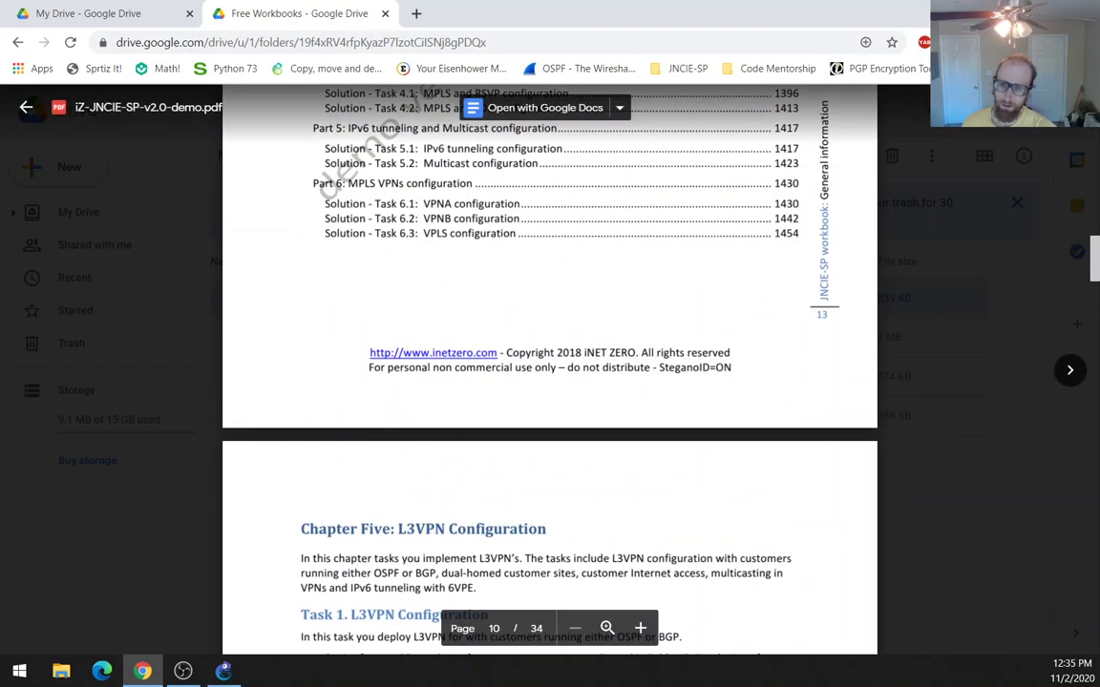
scroll(550, 372, "up", 4)
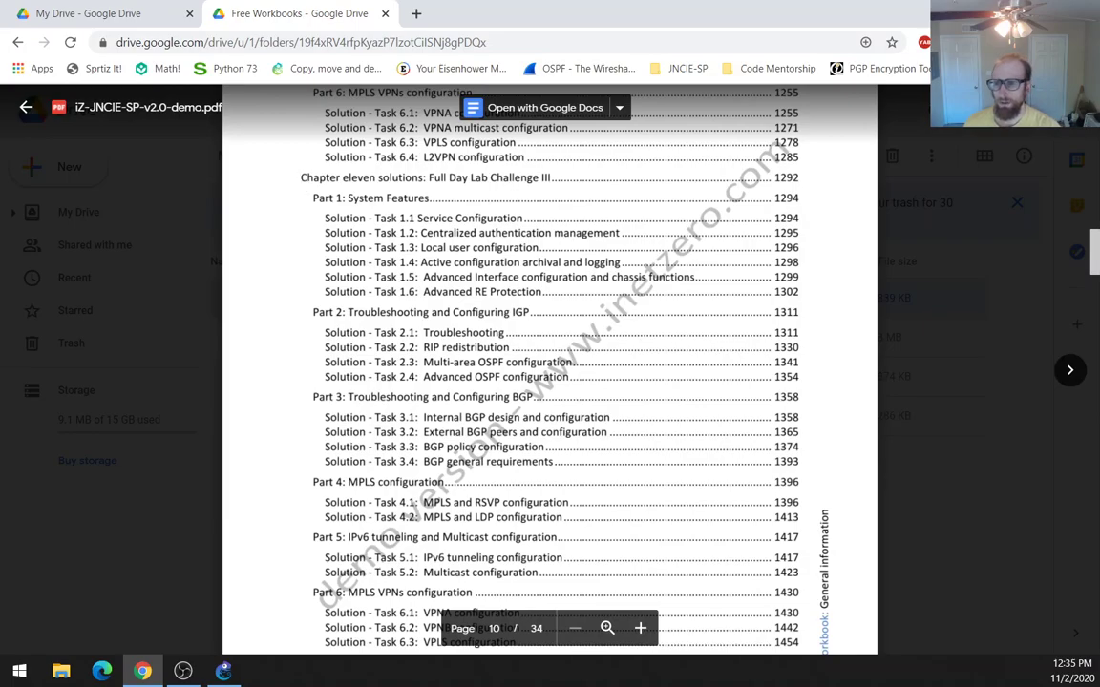
scroll(550, 373, "up", 8)
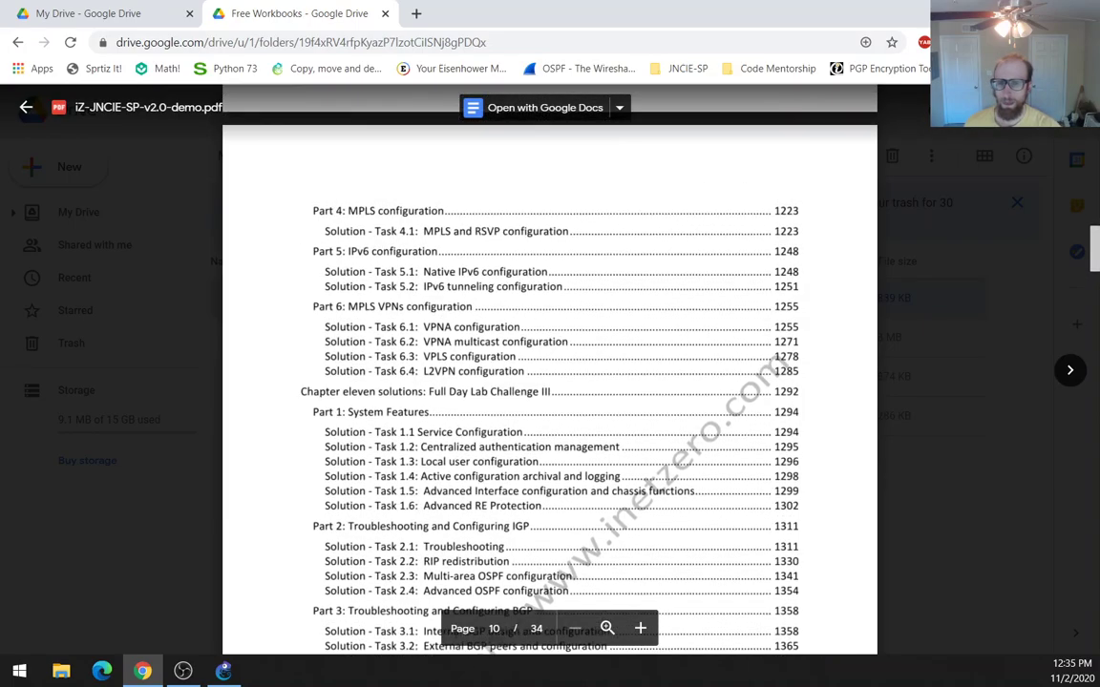
scroll(549, 372, "up", 1)
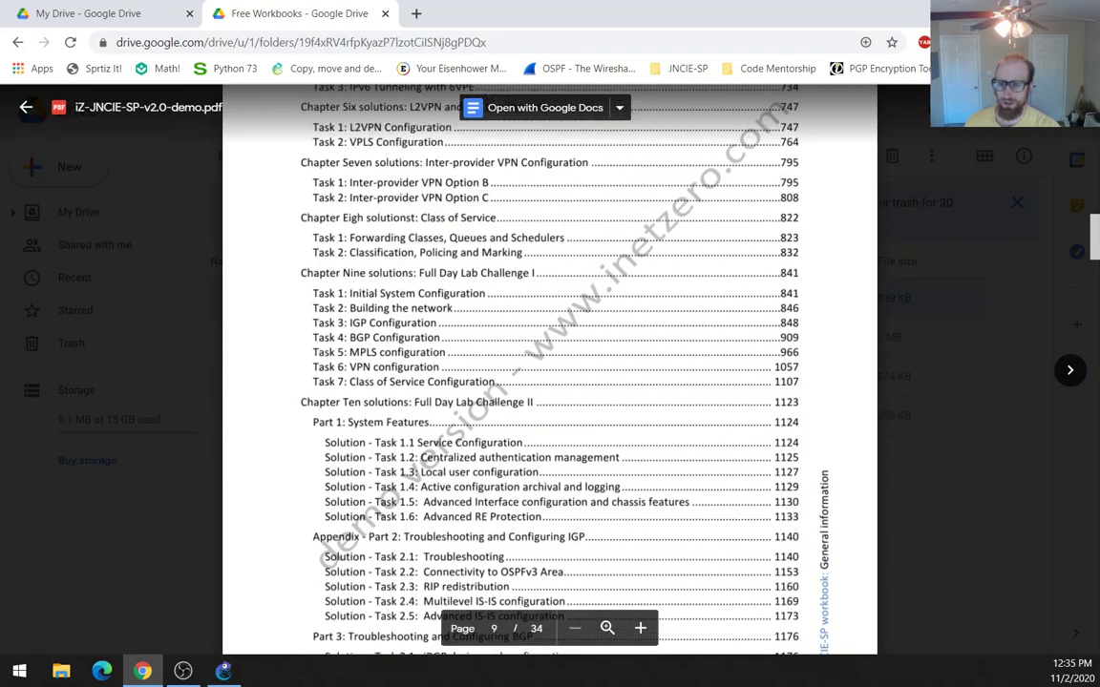
scroll(550, 372, "up", 3)
scroll(550, 373, "up", 3)
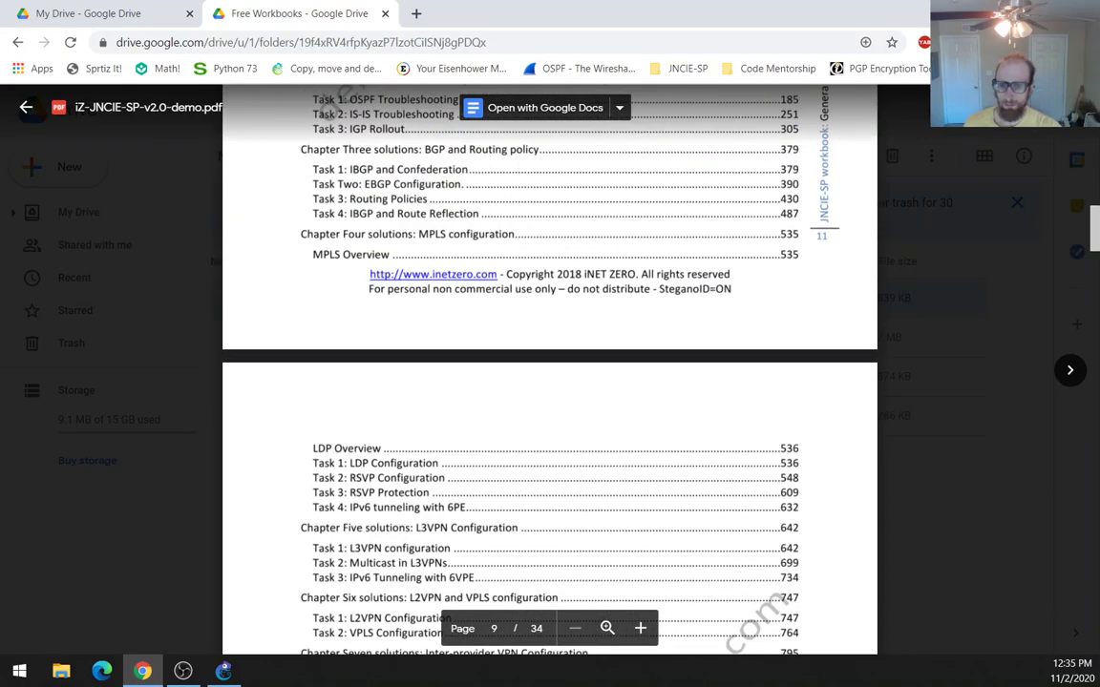
scroll(550, 372, "down", 3)
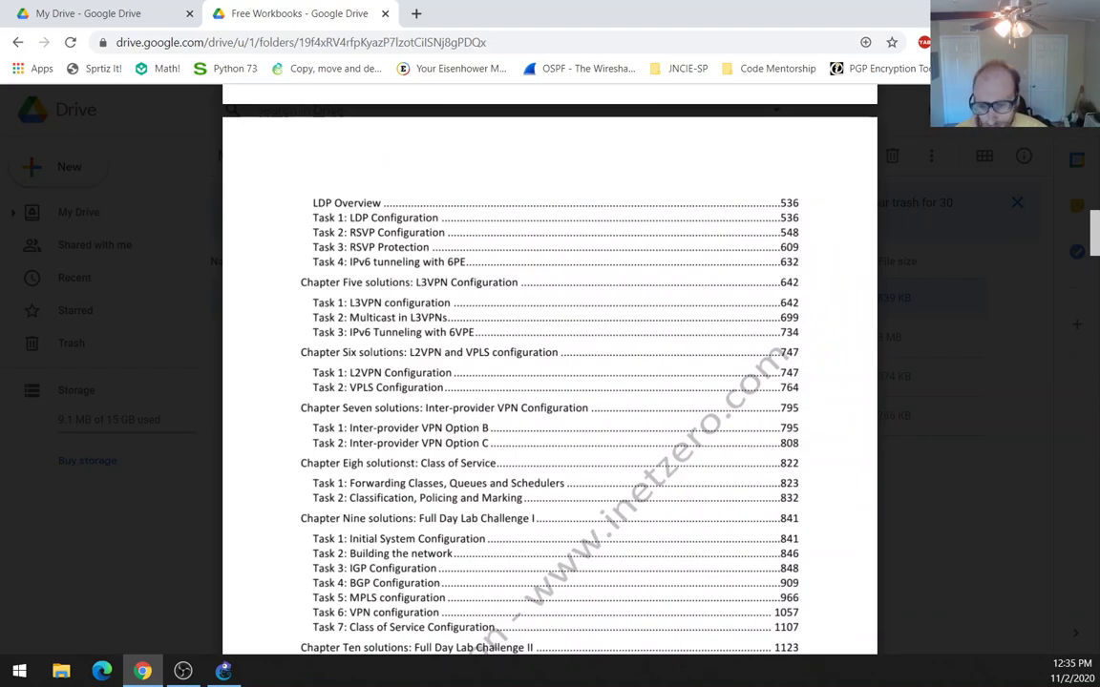
scroll(549, 372, "down", 3)
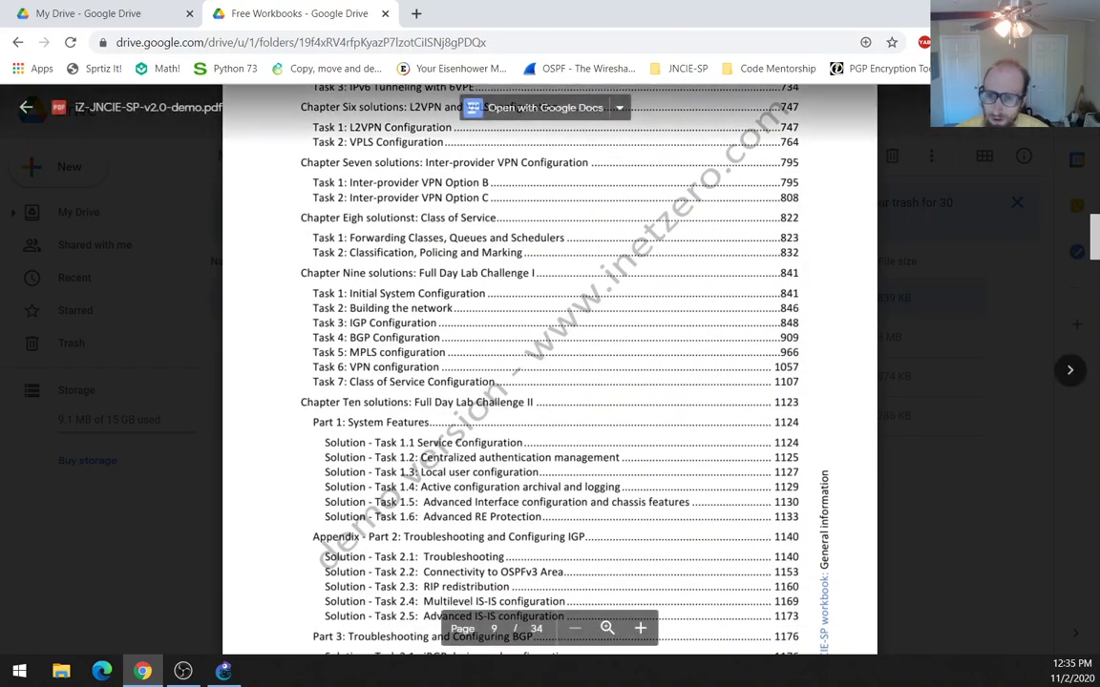
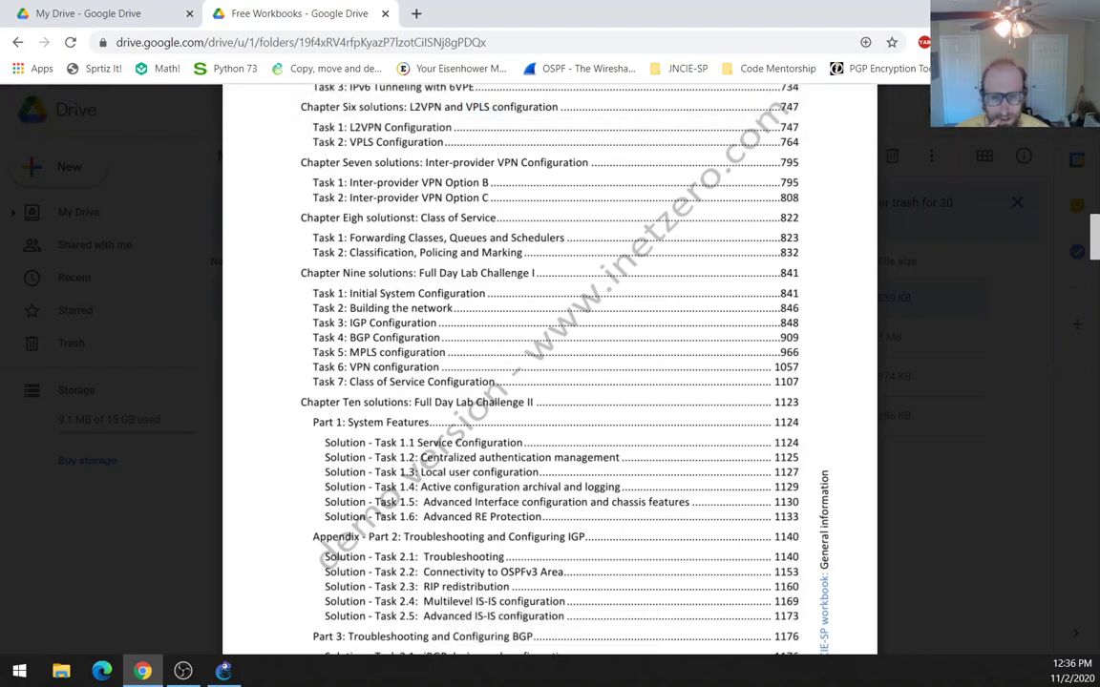
- Scroll the workbook PDF from its contents pages to page 11, Chapter Five: L3VPN Configuration
left_click_drag(1088, 239, 1079, 525)
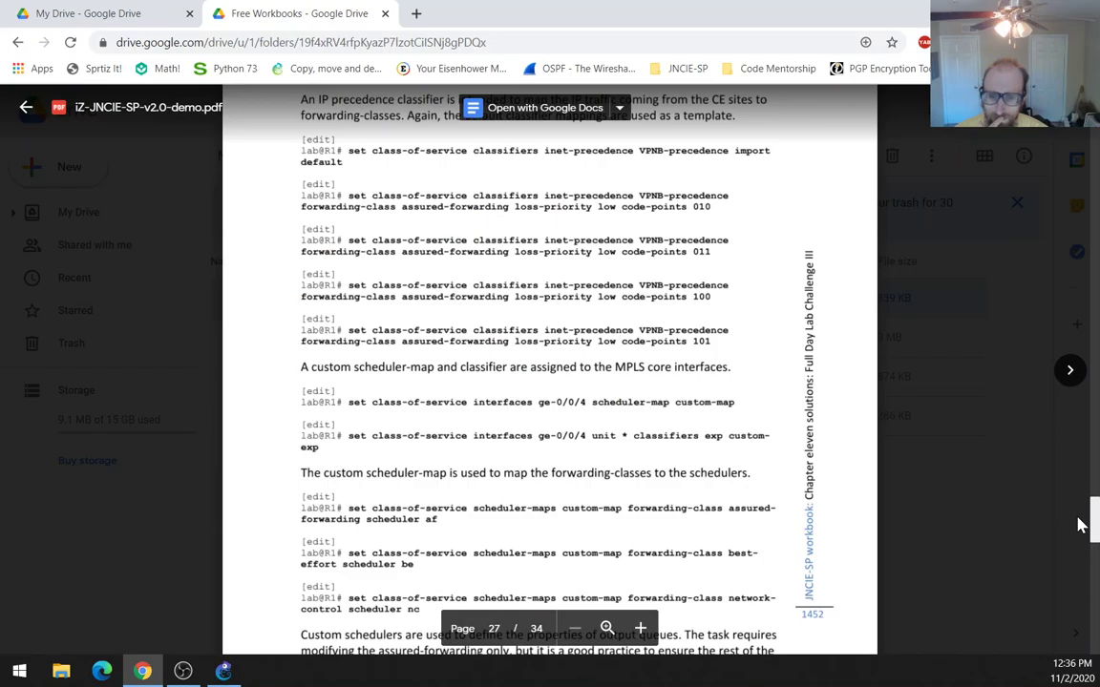
left_click_drag(1079, 525, 1096, 239)
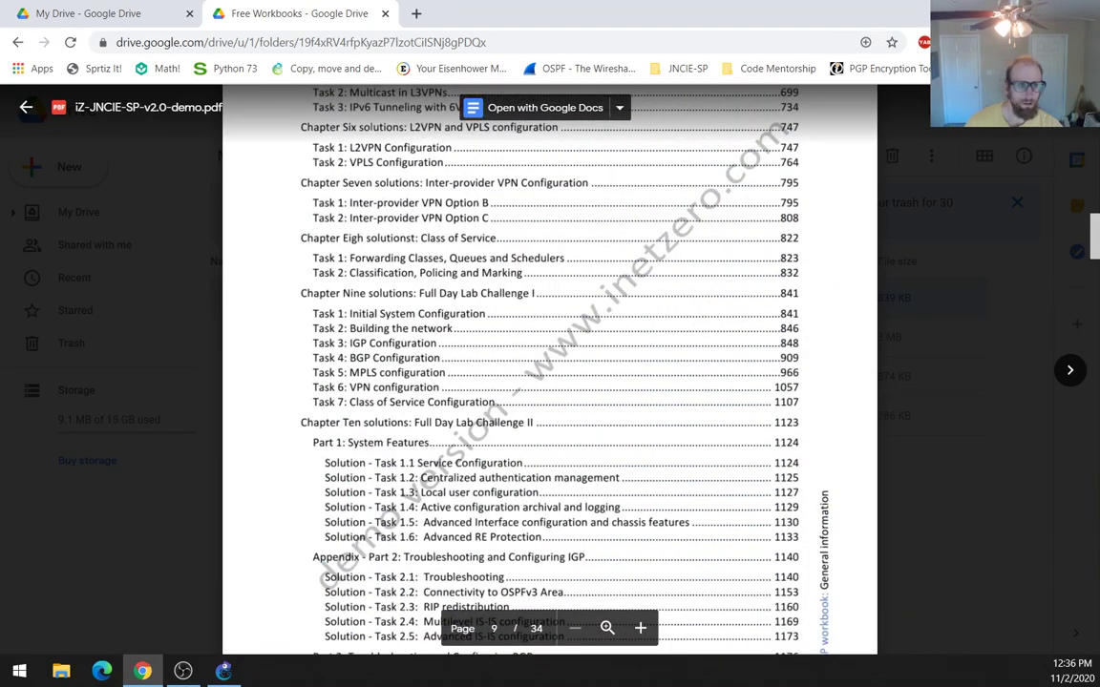
scroll(550, 382, "down", 15)
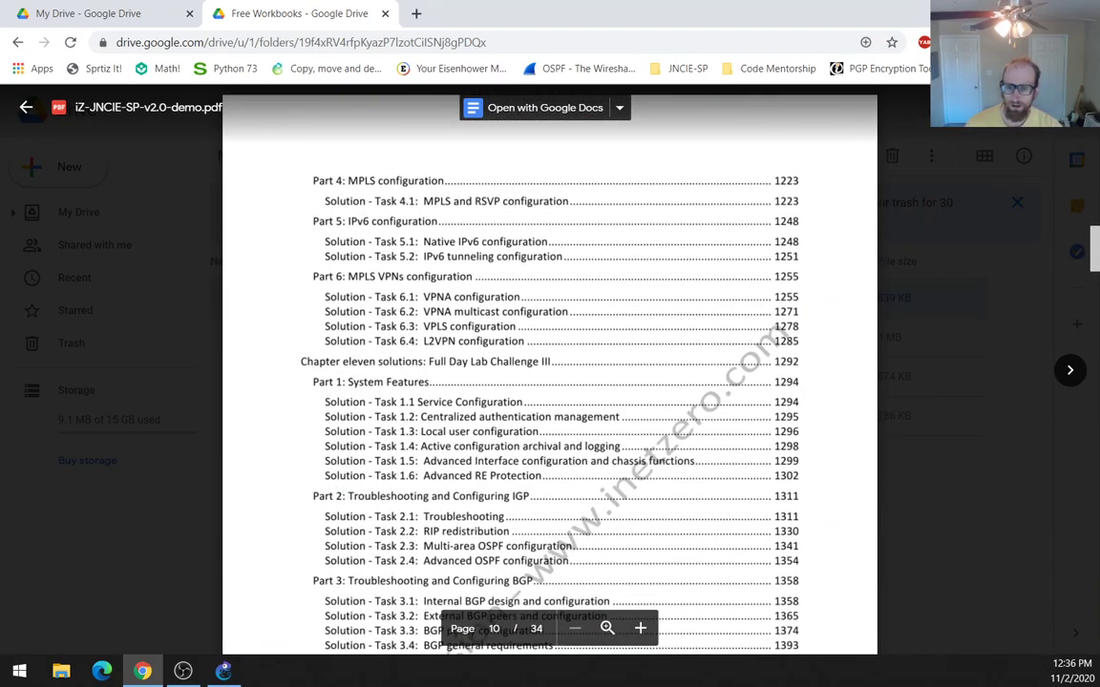
scroll(550, 382, "up", 1)
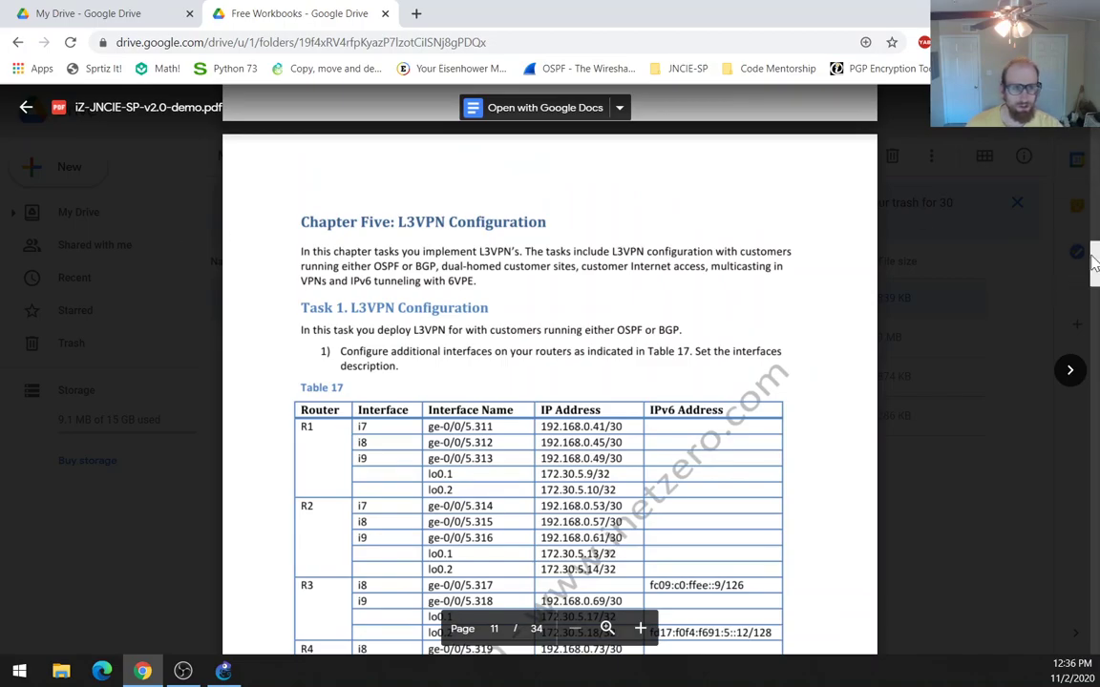
scroll(1094, 263, "up", 6)
scroll(1095, 262, "down", 11)
scroll(1095, 262, "up", 5)
scroll(1094, 262, "down", 19)
- Search the workbook PDF for 'chapter' and jump to the first match
key("ctrl+f")
type("chapter")
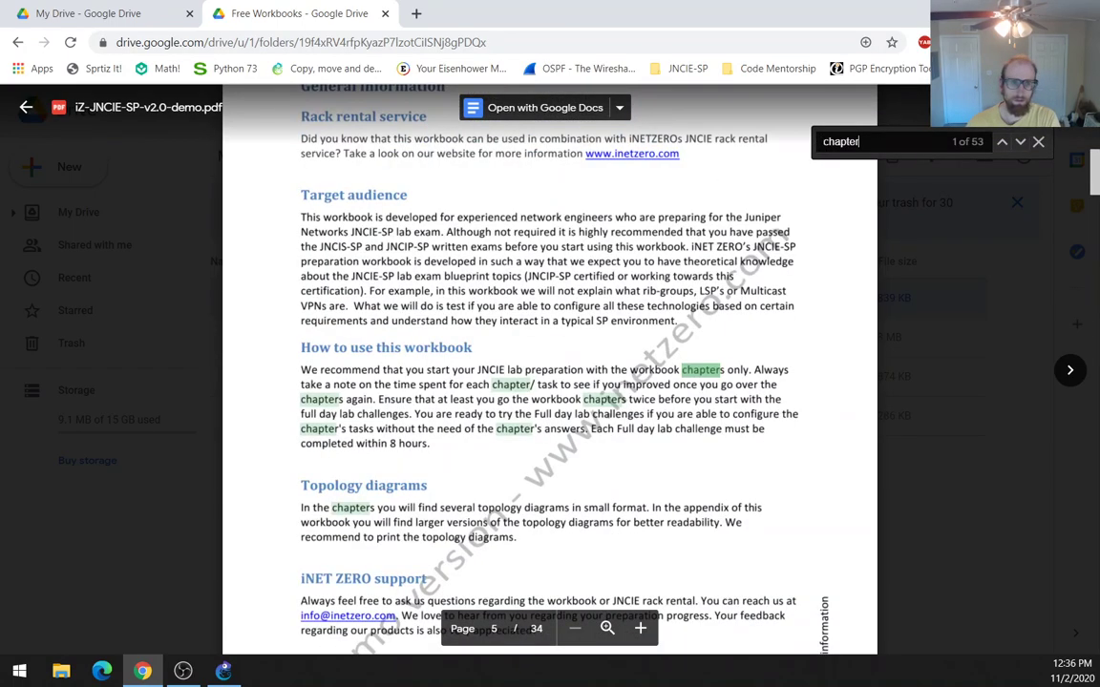
key("Return")
key("Return")
key("Return")
key("Return")
key("Return")
key("Return")
key("Return")
key("Return")
key("Return")
key("Return")
key("Return")
key("Return")
key("Return")
key("Return")
key("Return")
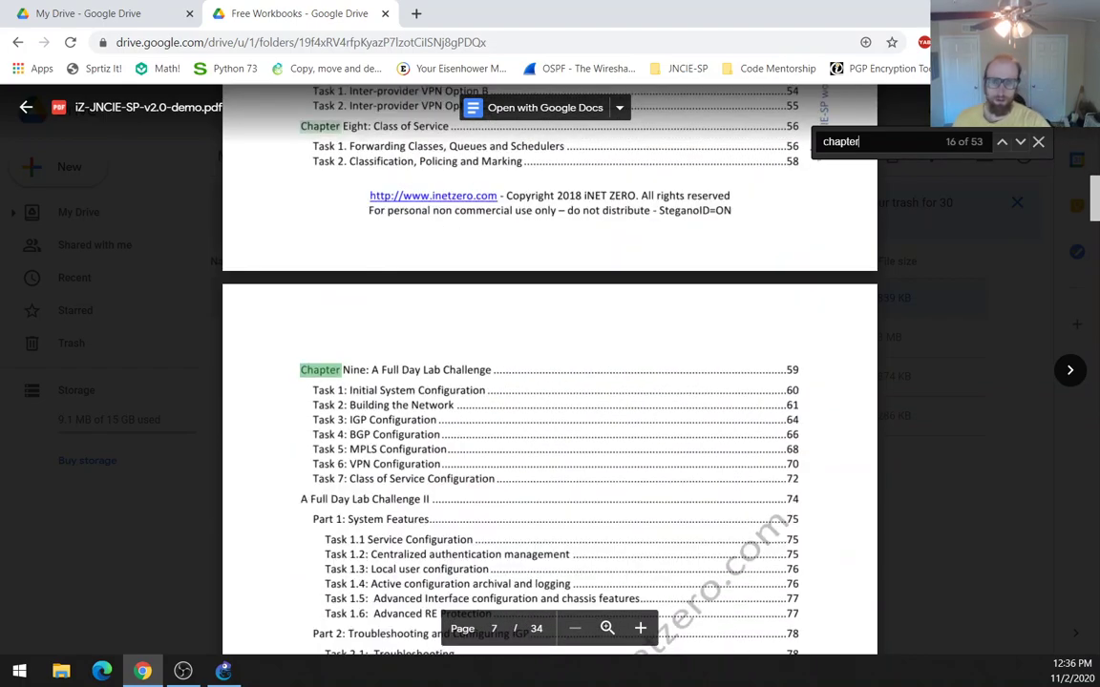
scroll(550, 372, "up", 5)
scroll(550, 373, "up", 3)
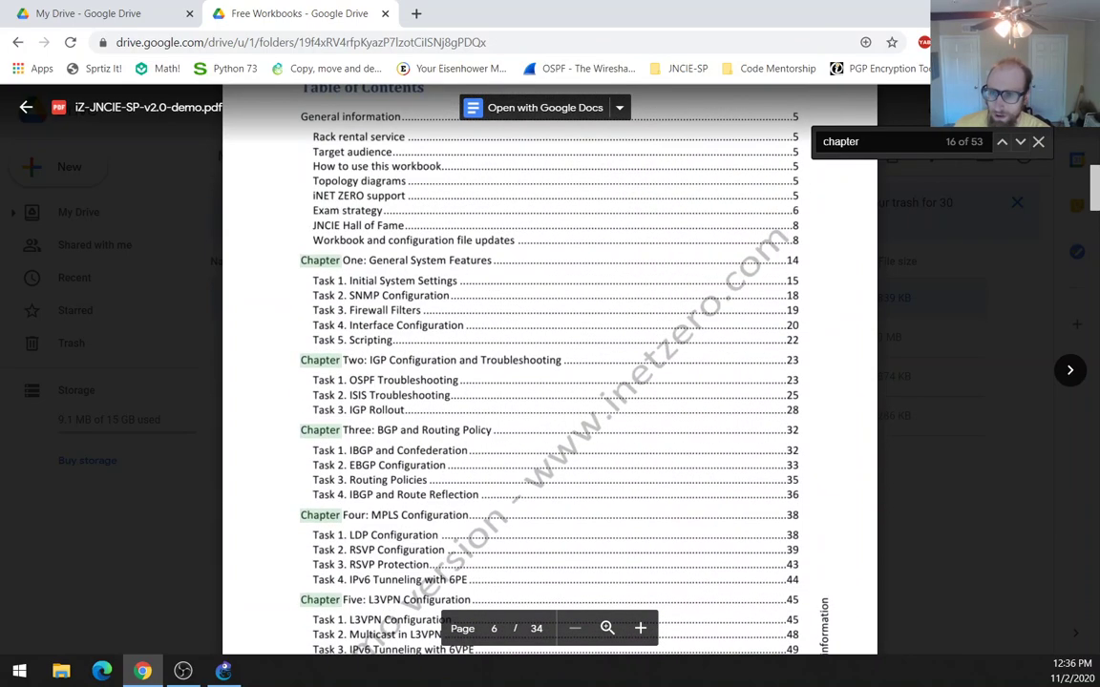
scroll(550, 372, "down", 1)
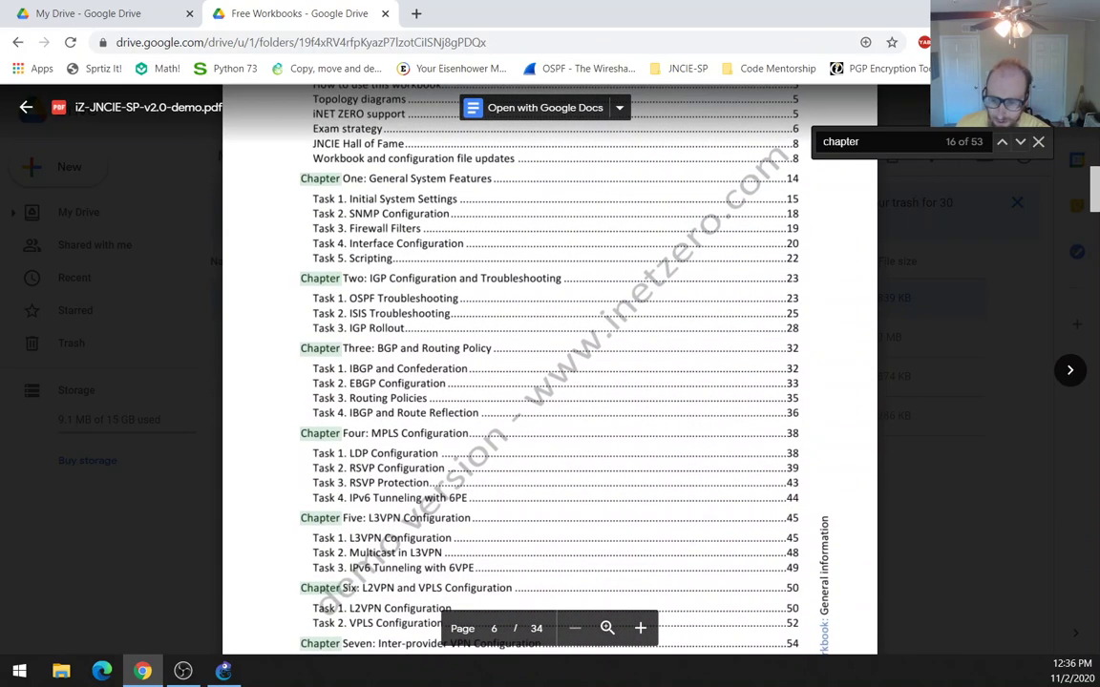
- Step forward through the 'chapter' matches to the Chapter eleven solutions heading
left_click(1019, 144)
left_click(1018, 144)
left_click(1018, 143)
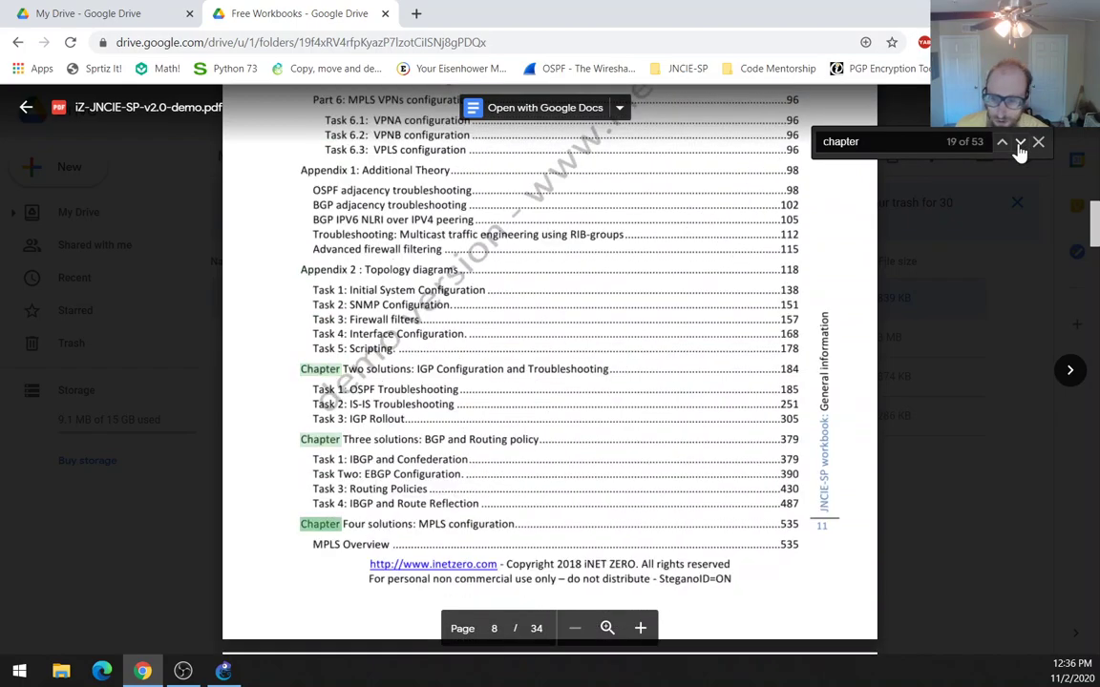
left_click(1018, 144)
left_click(1018, 144)
left_click(1018, 143)
left_click(1018, 143)
left_click(1019, 143)
left_click(1018, 144)
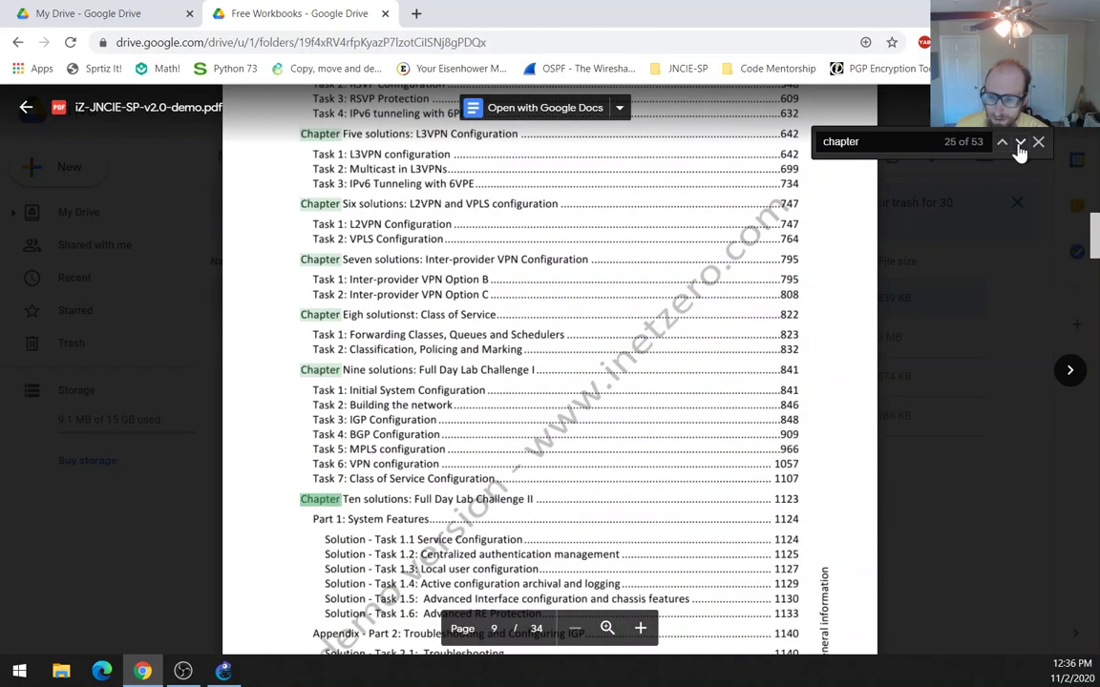
left_click(1019, 143)
left_click(1018, 143)
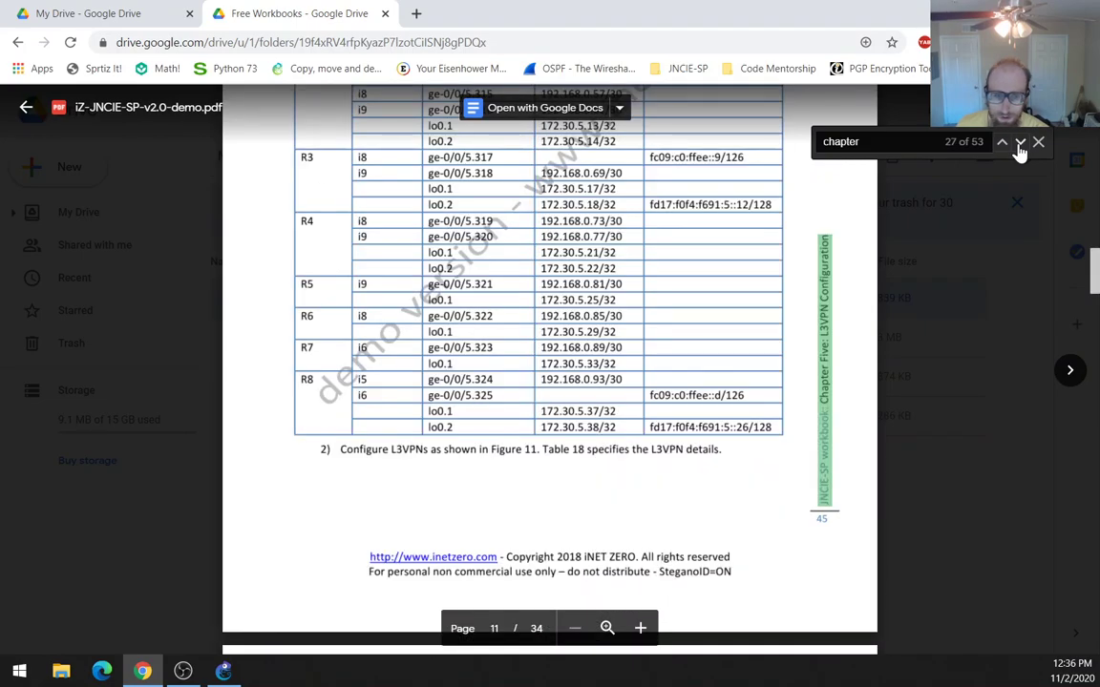
left_click(1018, 143)
left_click(1018, 143)
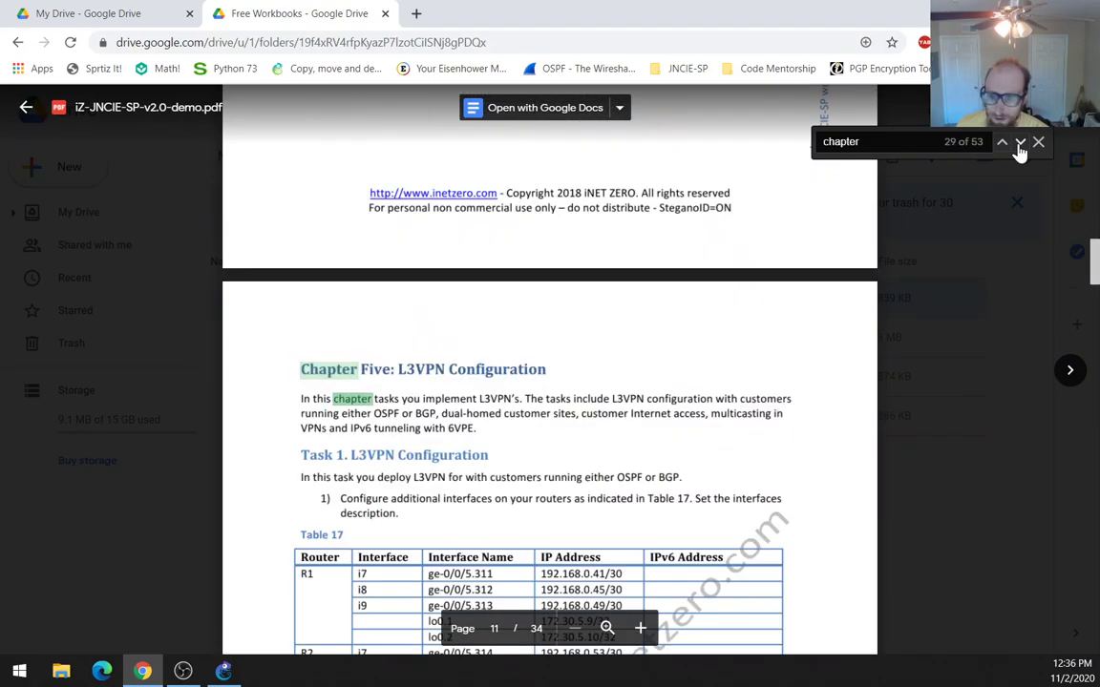
left_click(1018, 143)
left_click(1018, 144)
left_click(1018, 143)
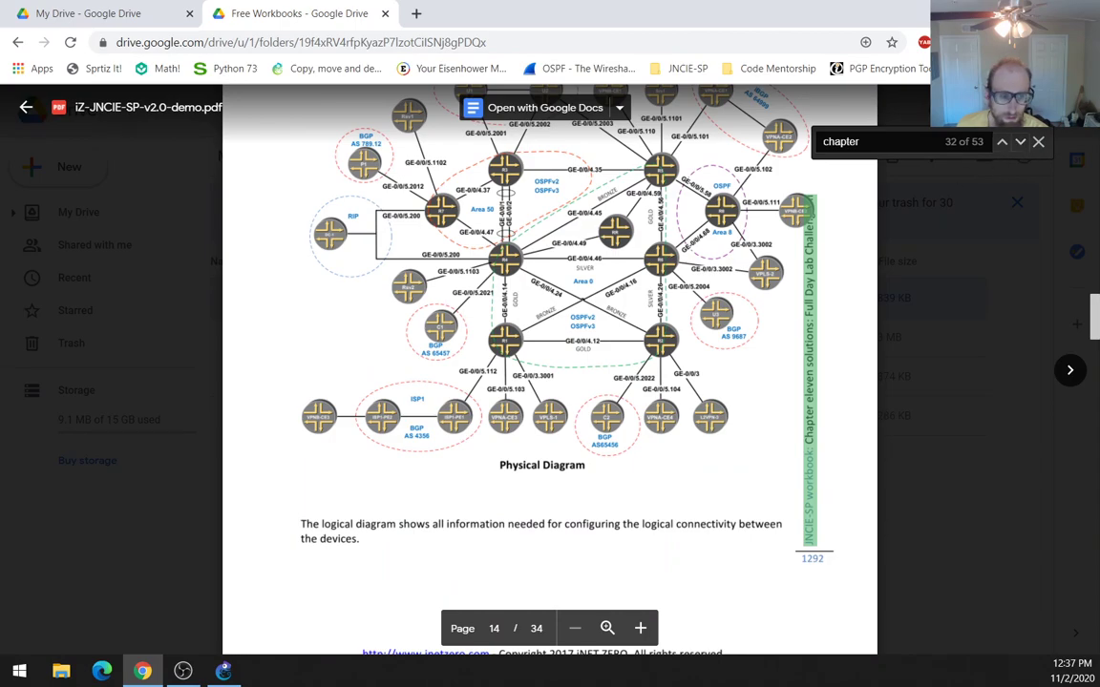
left_click(1018, 143)
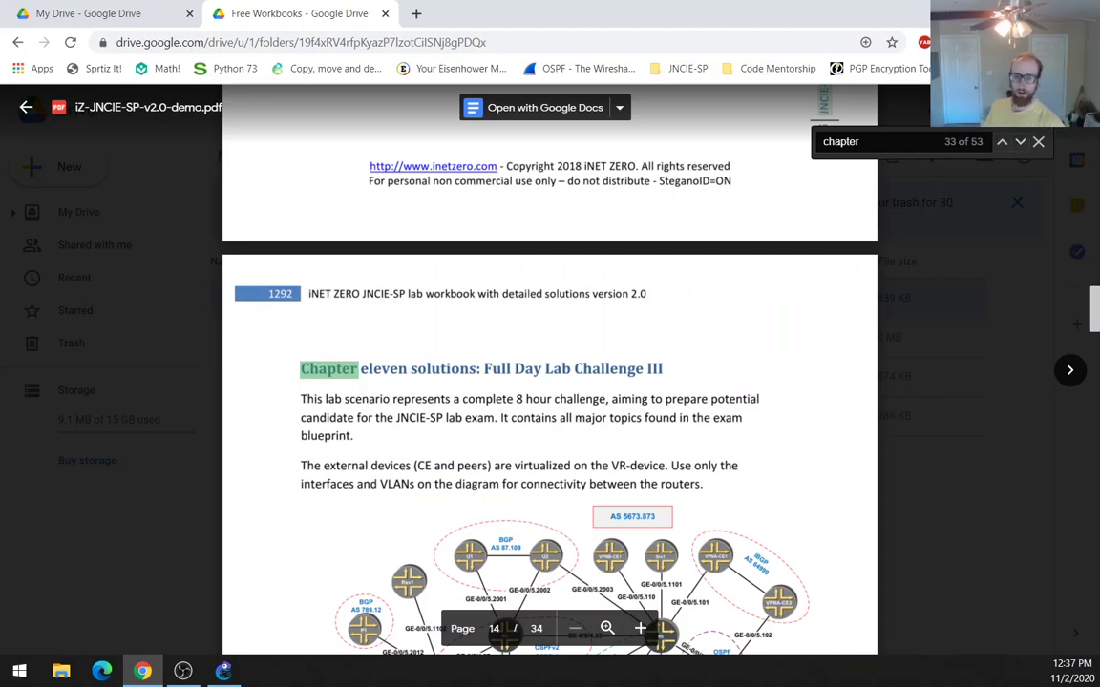
- Continue through the remaining 'chapter' matches until the search wraps back to 1 of 53
left_click(1020, 143)
left_click(1020, 144)
left_click(1021, 143)
left_click(1021, 143)
left_click(1020, 144)
left_click(1021, 144)
left_click(1021, 143)
left_click(1021, 143)
left_click(1020, 143)
left_click(1021, 143)
left_click(1021, 143)
left_click(1020, 143)
left_click(1020, 143)
left_click(1020, 143)
left_click(1020, 144)
left_click(1020, 143)
left_click(1020, 144)
left_click(1020, 143)
left_click(1020, 143)
left_click(1020, 144)
left_click(1021, 144)
left_click(1020, 143)
left_click(1021, 143)
left_click(1020, 144)
- Switch My Drive to the second account and close the old Drive tab
left_click(124, 13)
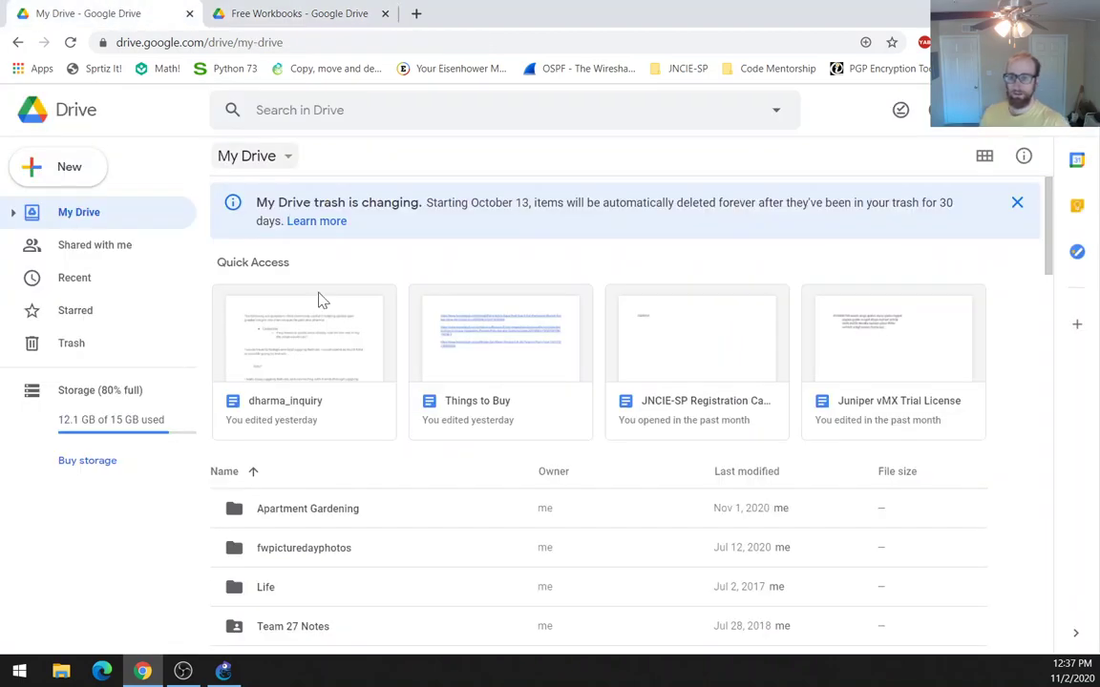
left_click(928, 110)
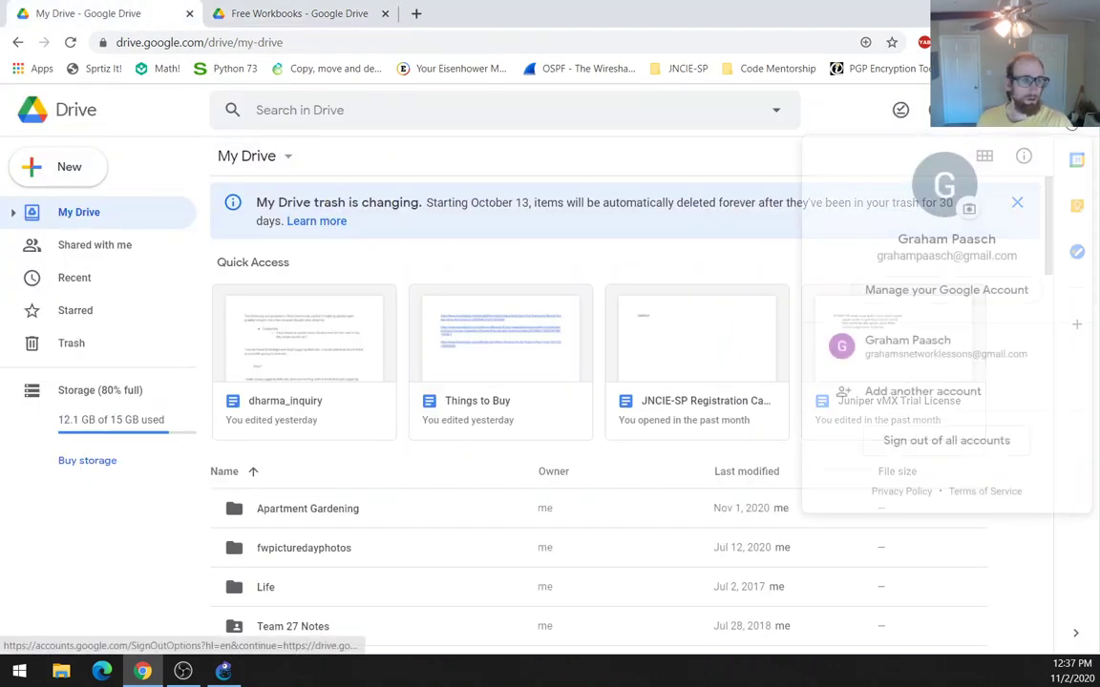
left_click(913, 341)
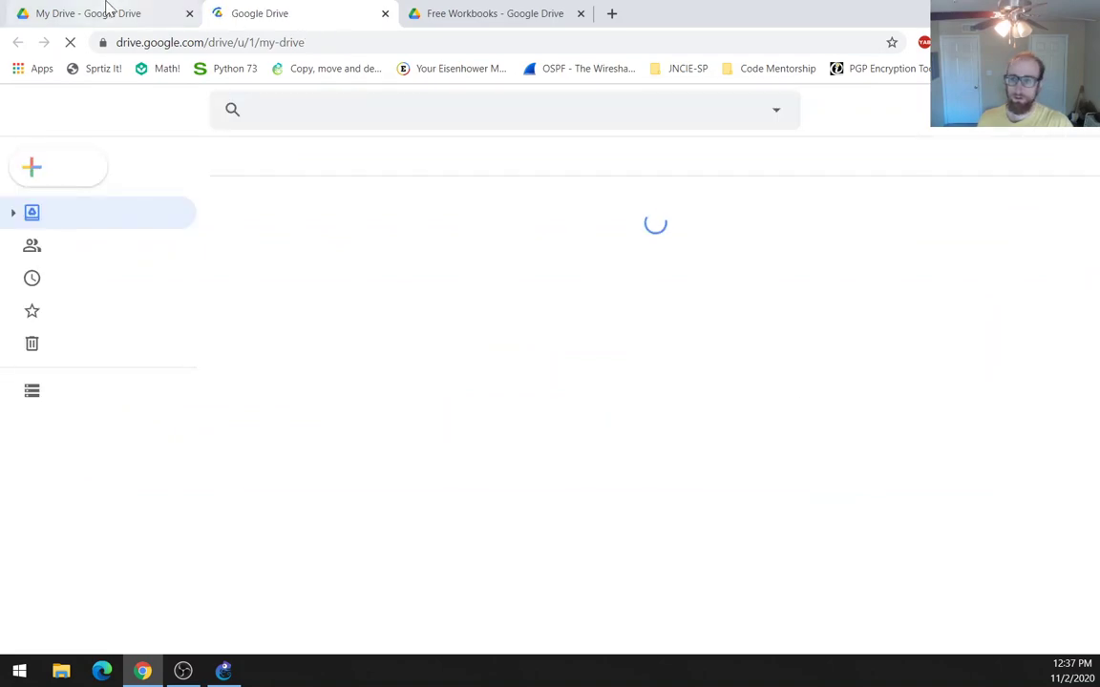
left_click(189, 13)
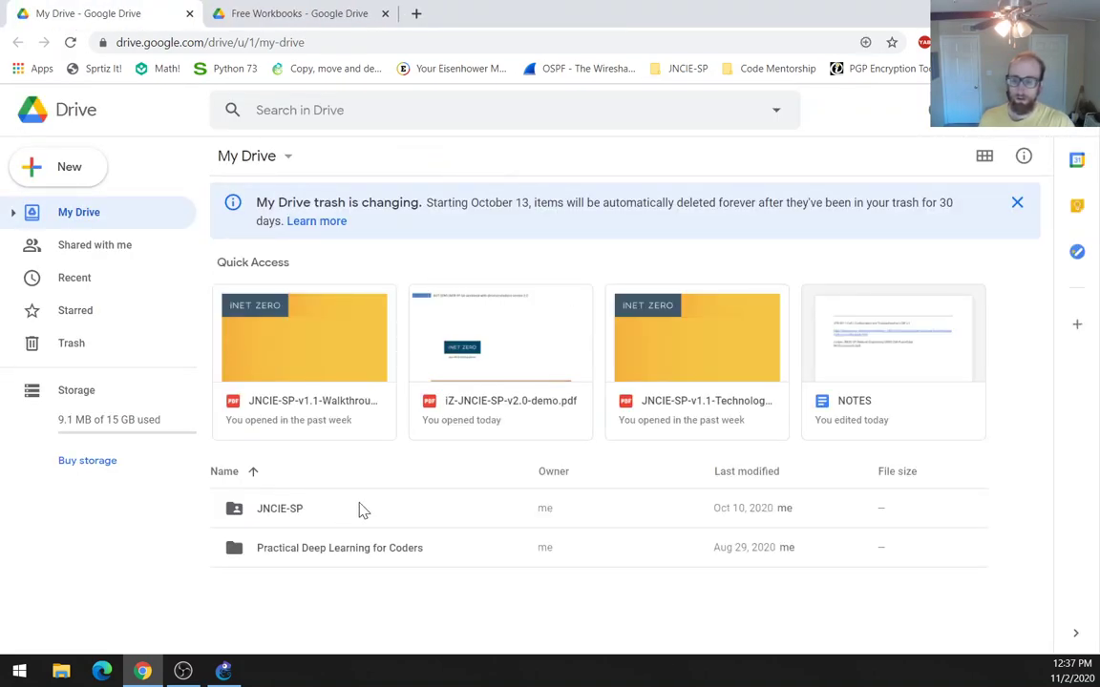
- Create a 'Lab Challenges' folder inside JNCIE-SP and open it
double_click(305, 516)
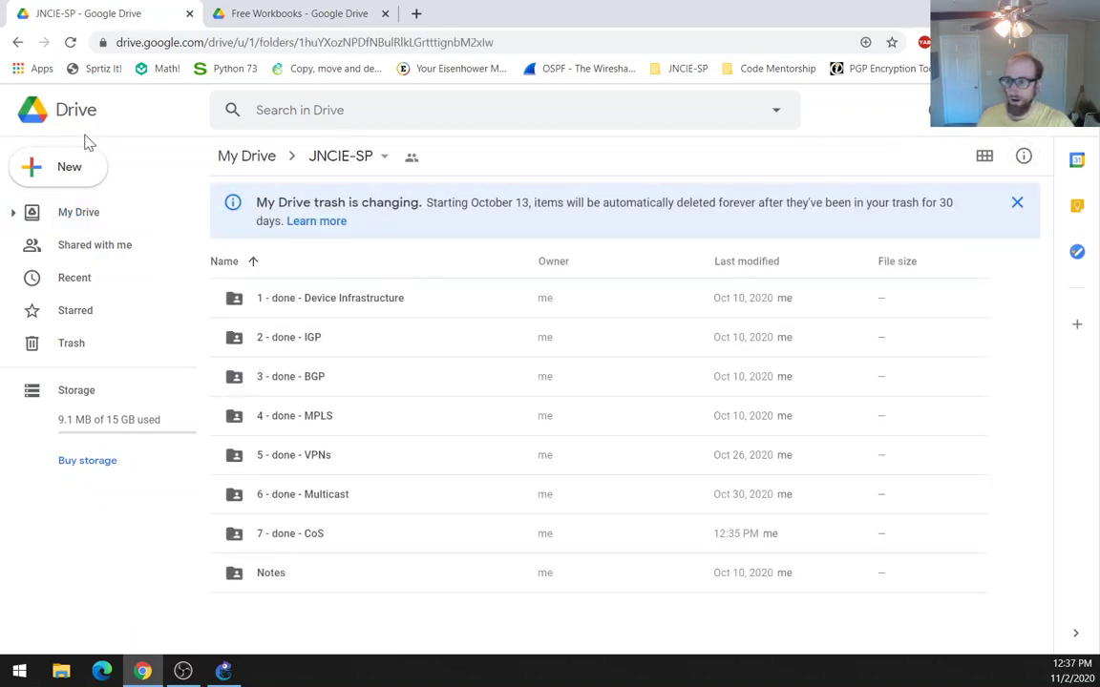
left_click(71, 171)
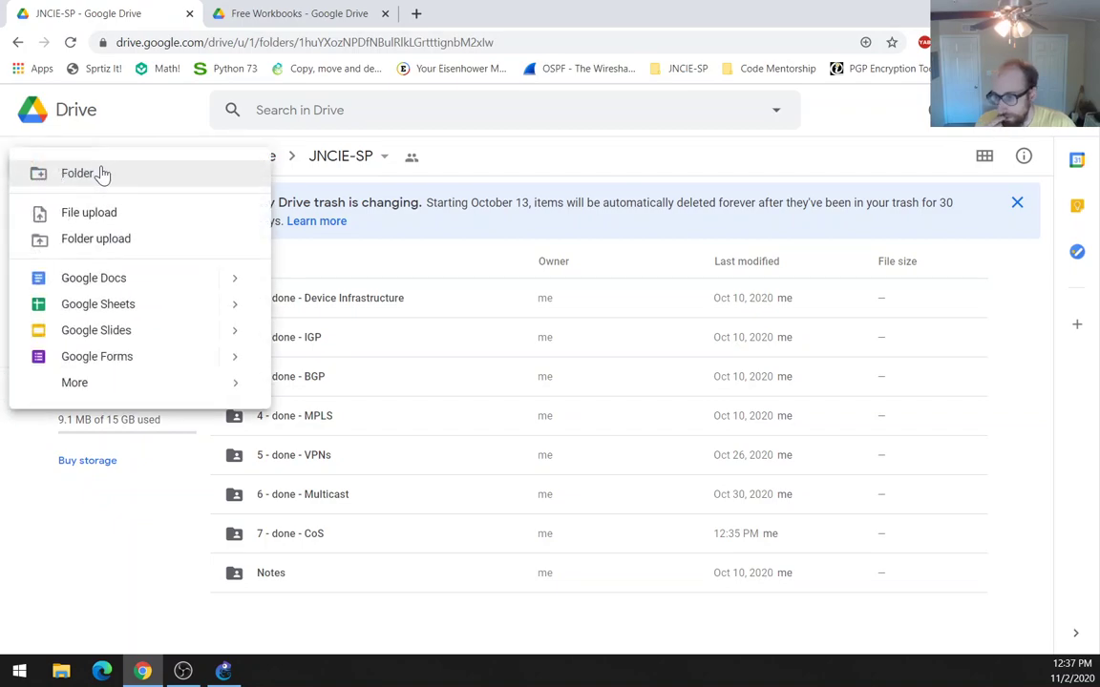
left_click(130, 177)
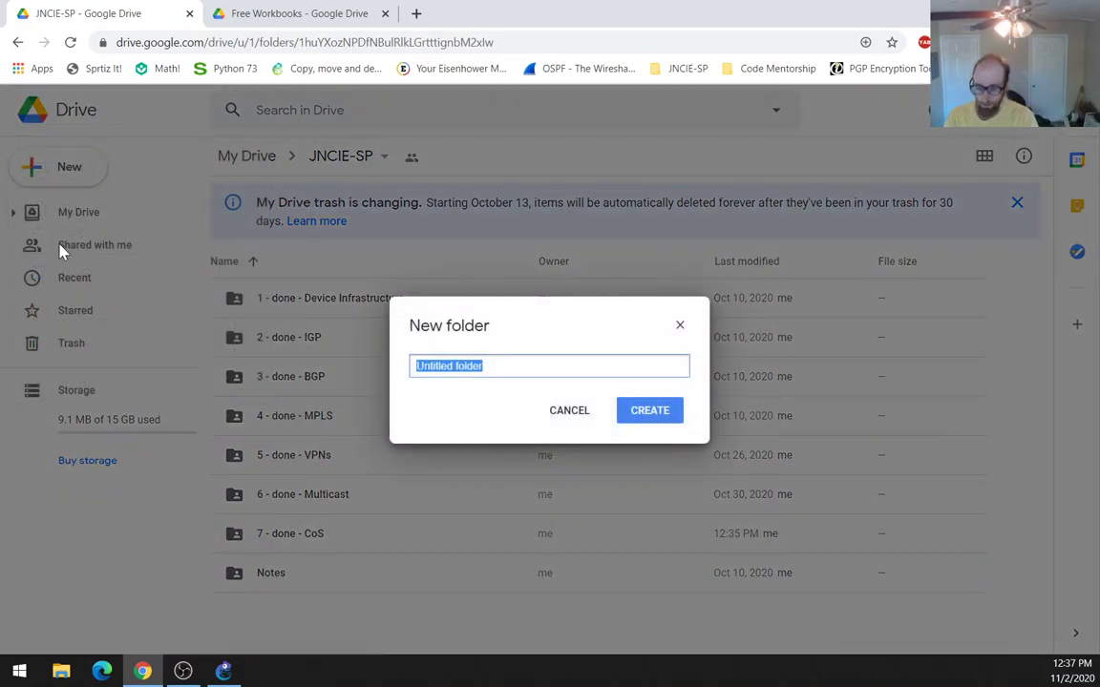
type("Lab Challenges")
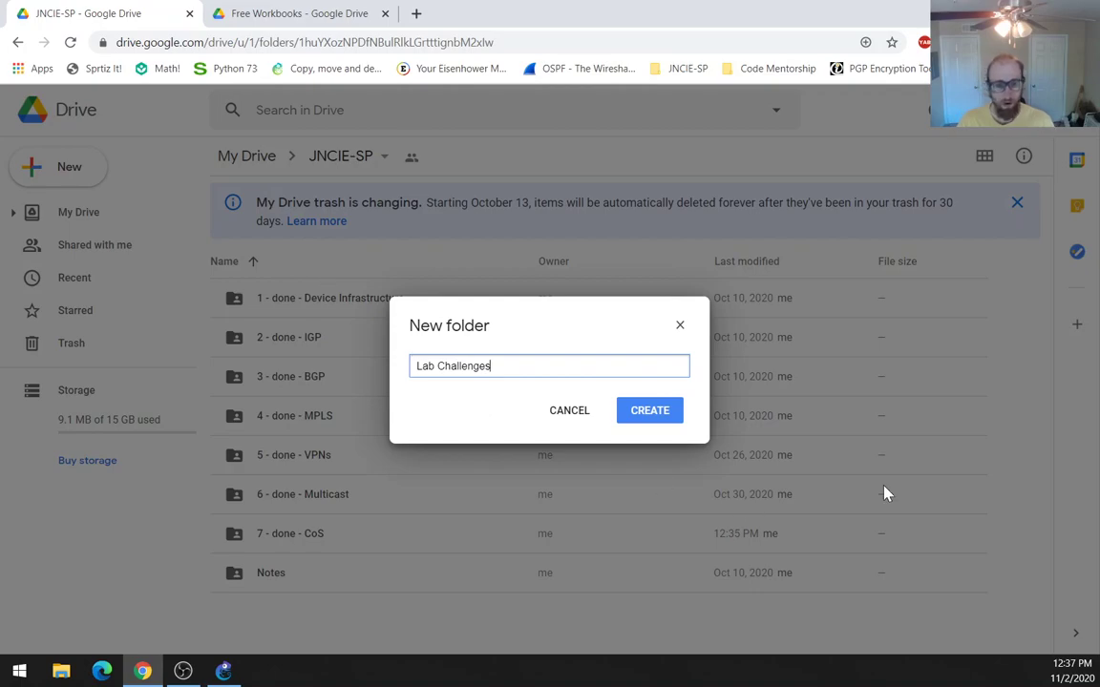
left_click(657, 424)
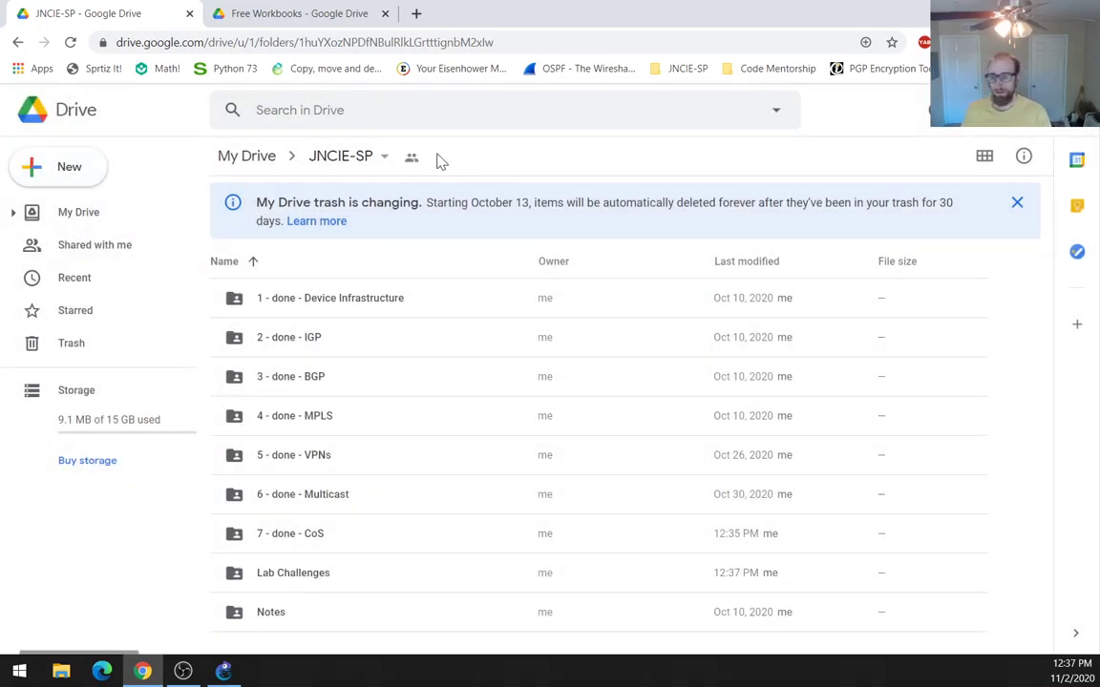
double_click(307, 600)
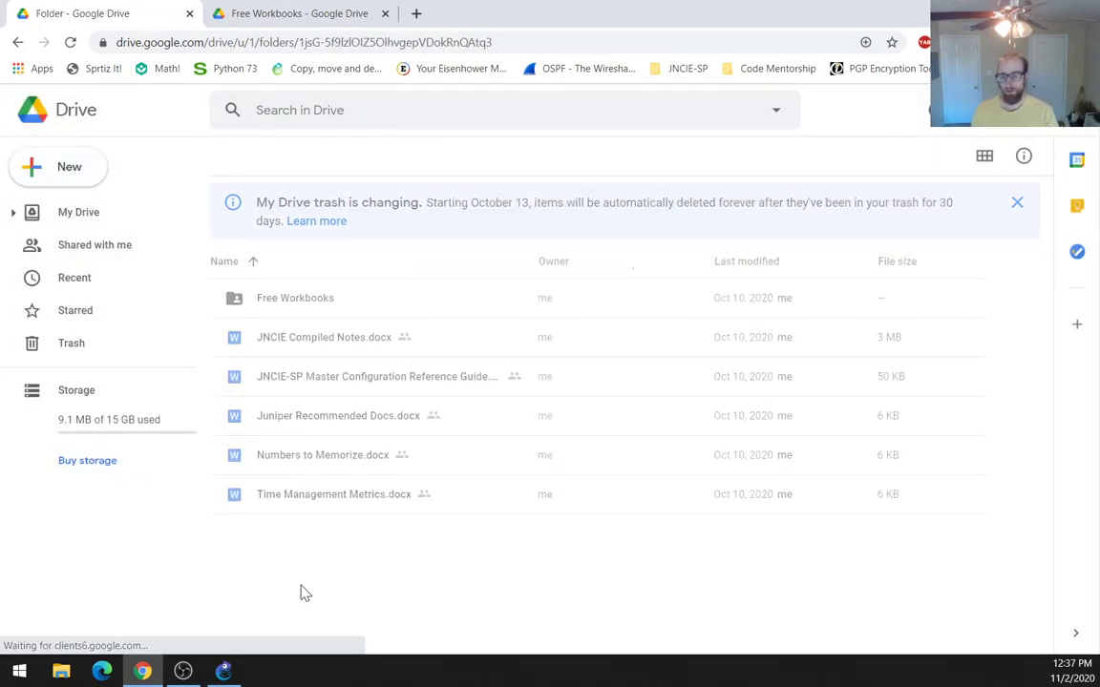
left_click(17, 44)
double_click(287, 571)
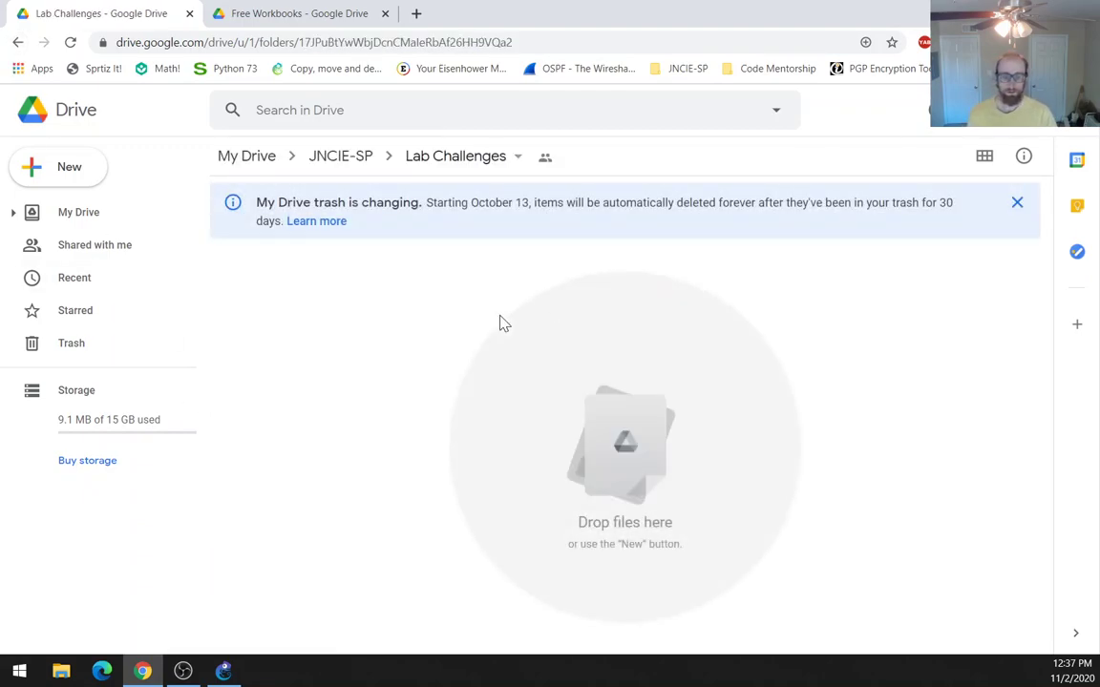
- Create a blank Google Doc in the shared Lab Challenges folder
left_click(63, 168)
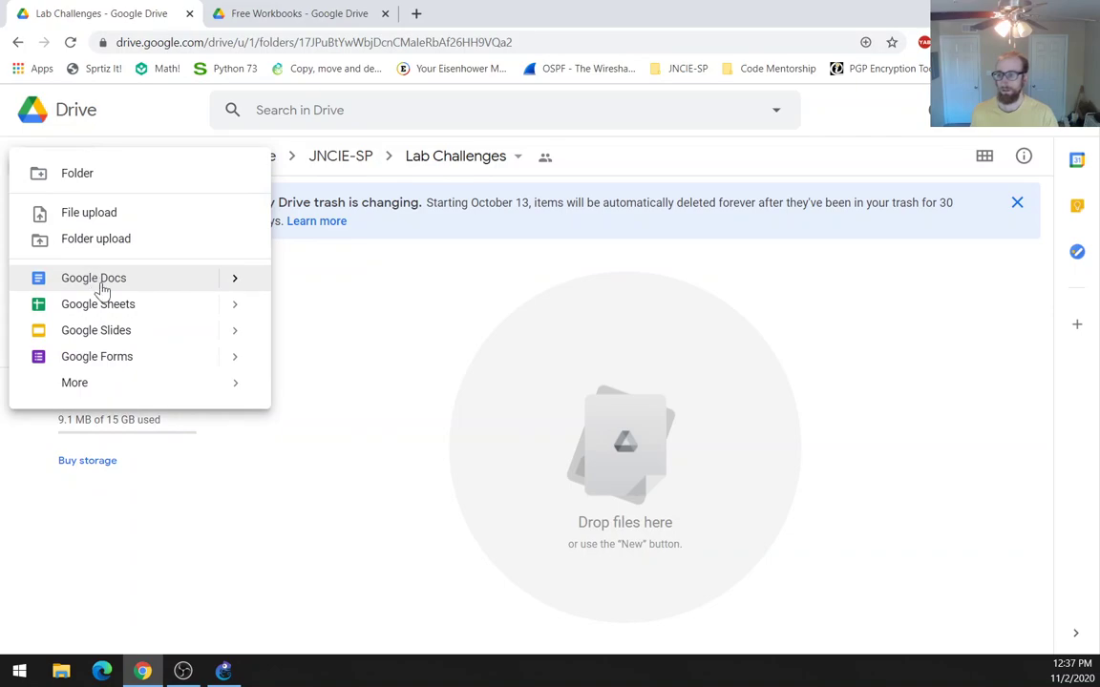
left_click(100, 279)
left_click(308, 17)
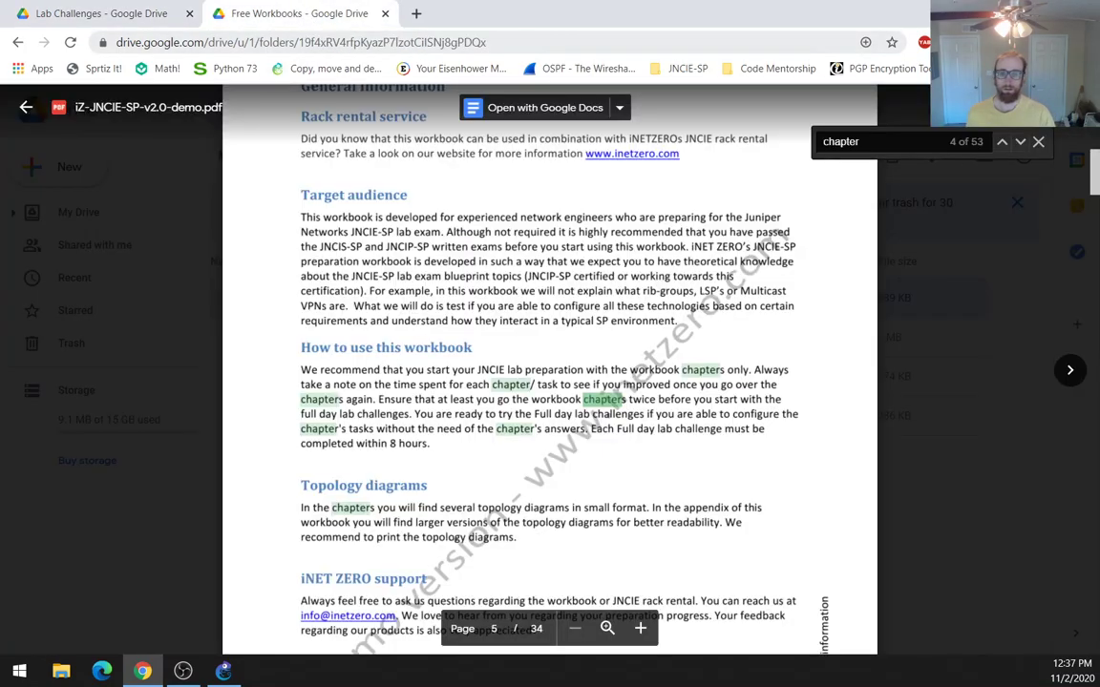
left_click(174, 10)
left_click(675, 408)
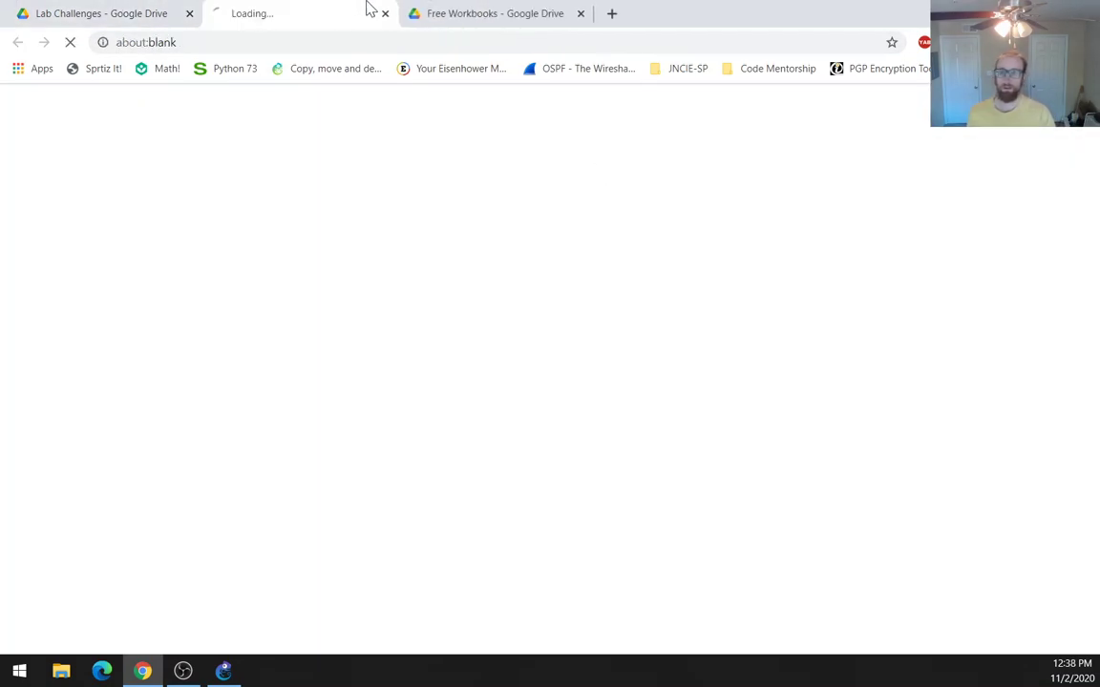
- Step back through the 'chapter' matches to the Full Day Lab Challenge III heading and select it
left_click(528, 8)
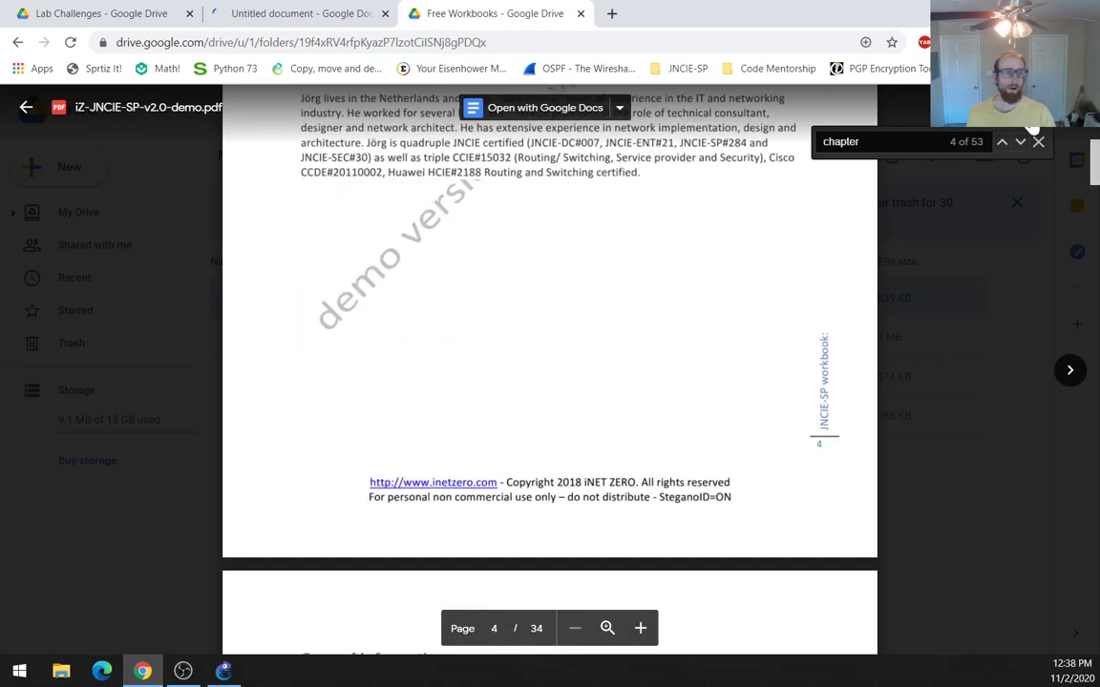
left_click(1002, 143)
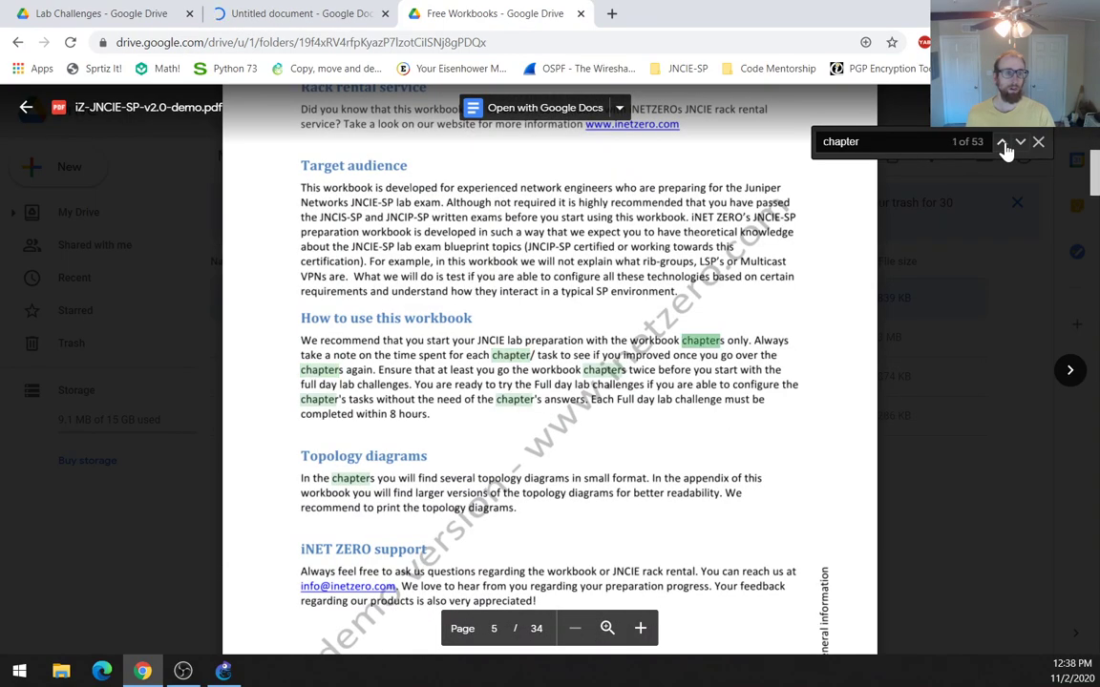
left_click(1002, 143)
left_click(1002, 143)
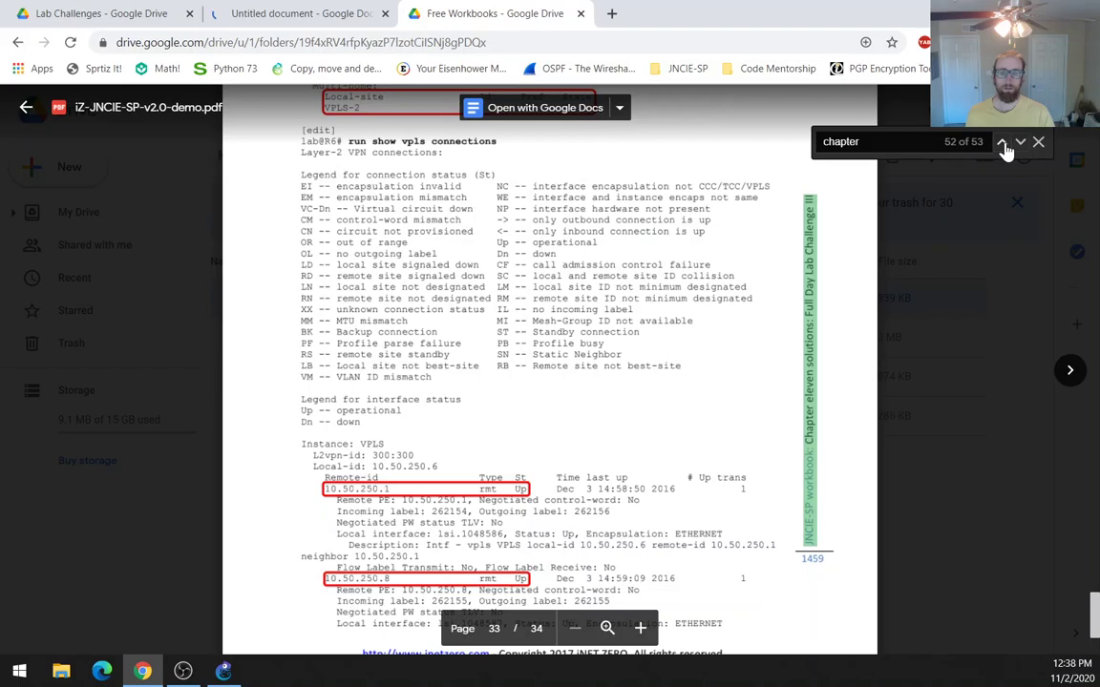
left_click(1002, 143)
left_click(1002, 143)
left_click(1003, 144)
left_click(1003, 143)
left_click(1002, 146)
left_click(1002, 145)
left_click(1002, 145)
left_click(1002, 145)
left_click(1002, 145)
left_click(1002, 145)
left_click(1002, 145)
left_click(1002, 145)
left_click(1002, 145)
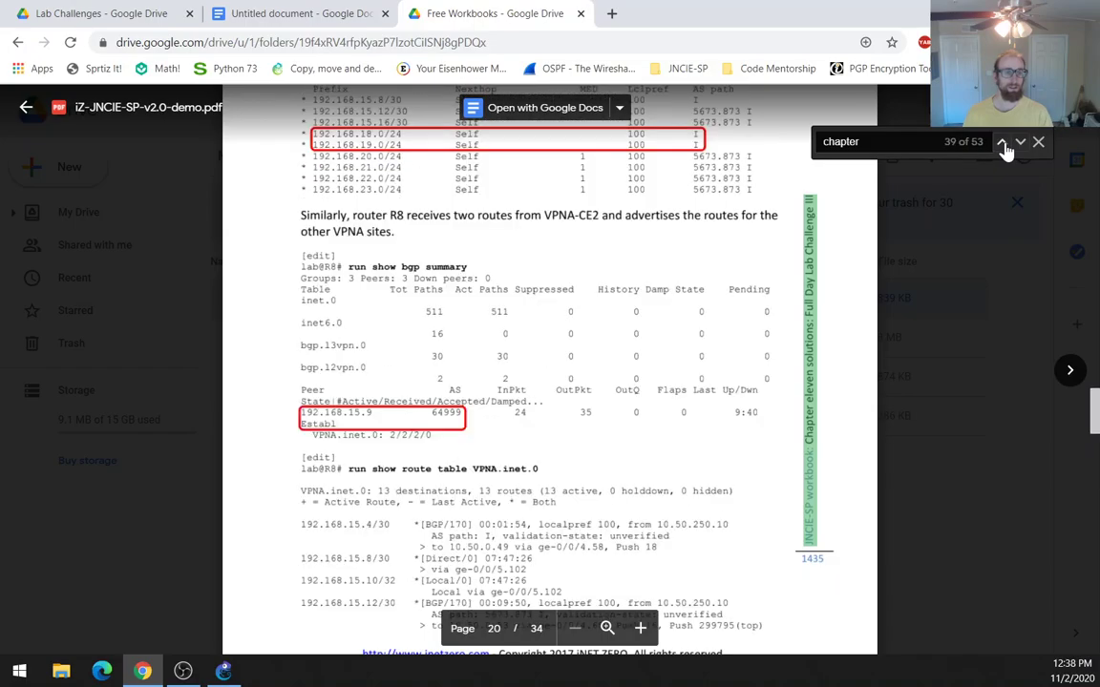
left_click(1002, 145)
left_click(1003, 145)
left_click(1002, 145)
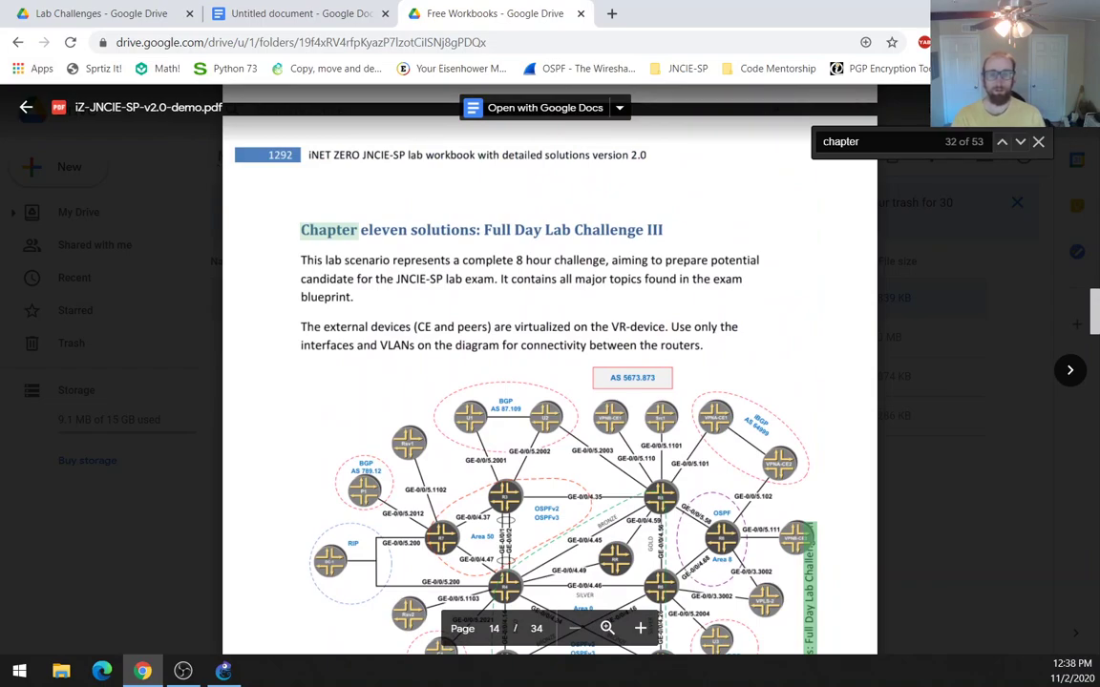
left_click_drag(484, 230, 663, 230)
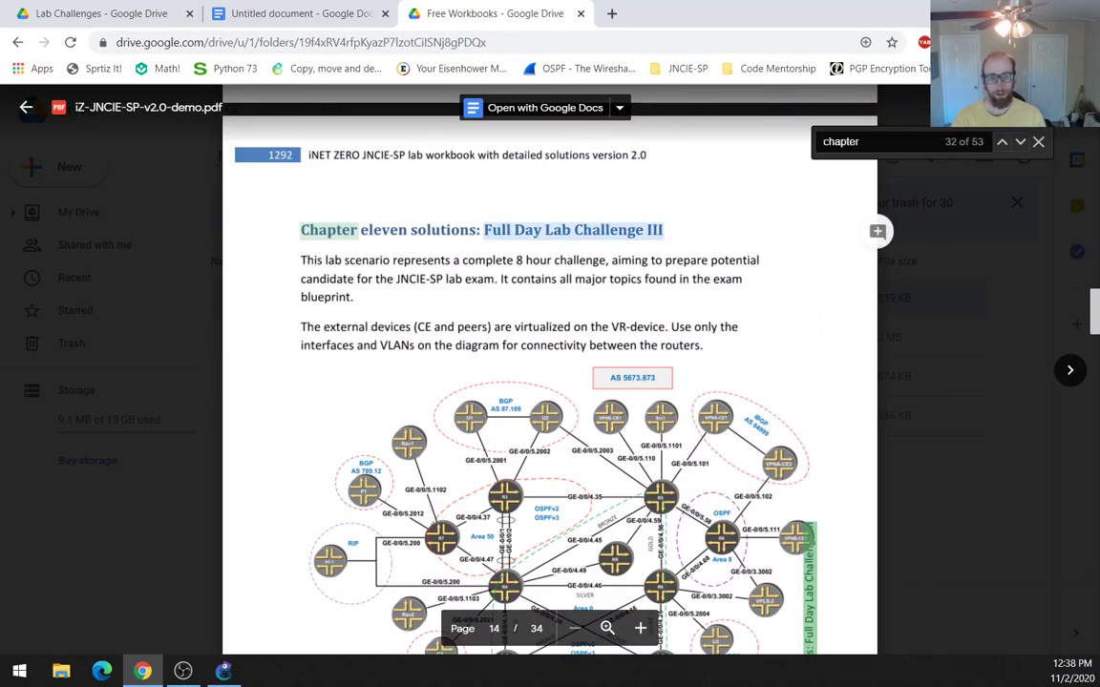
left_click(288, 18)
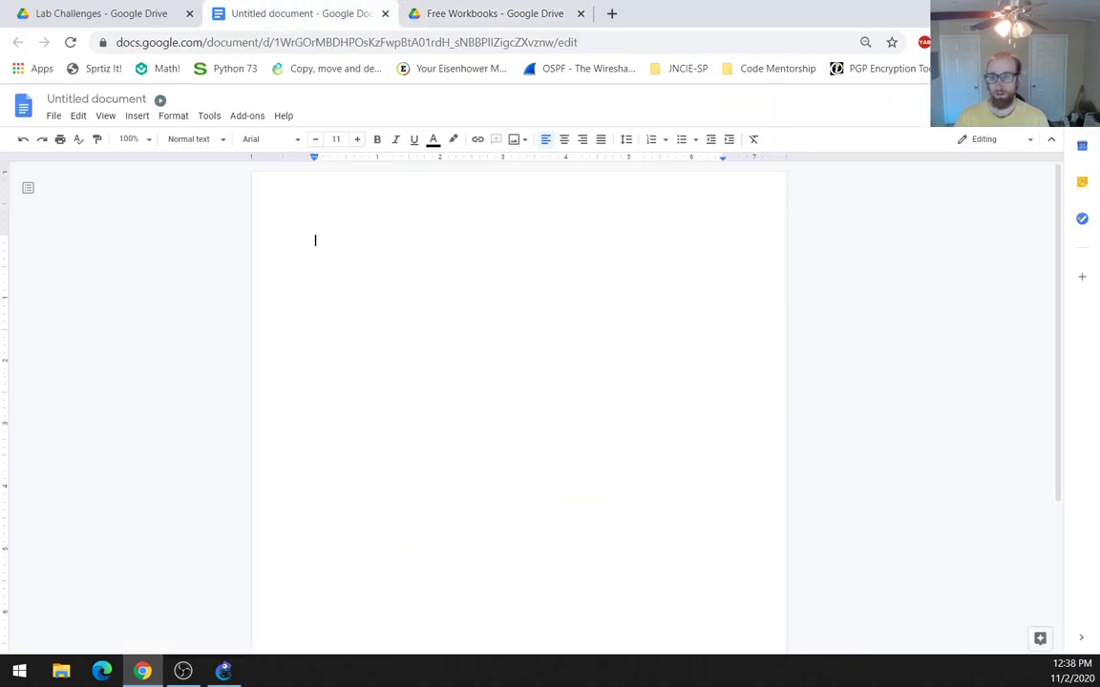
- Add a folder named 'Full Day Lab Challenge III' in Lab Challenges and open it
left_click(144, 11)
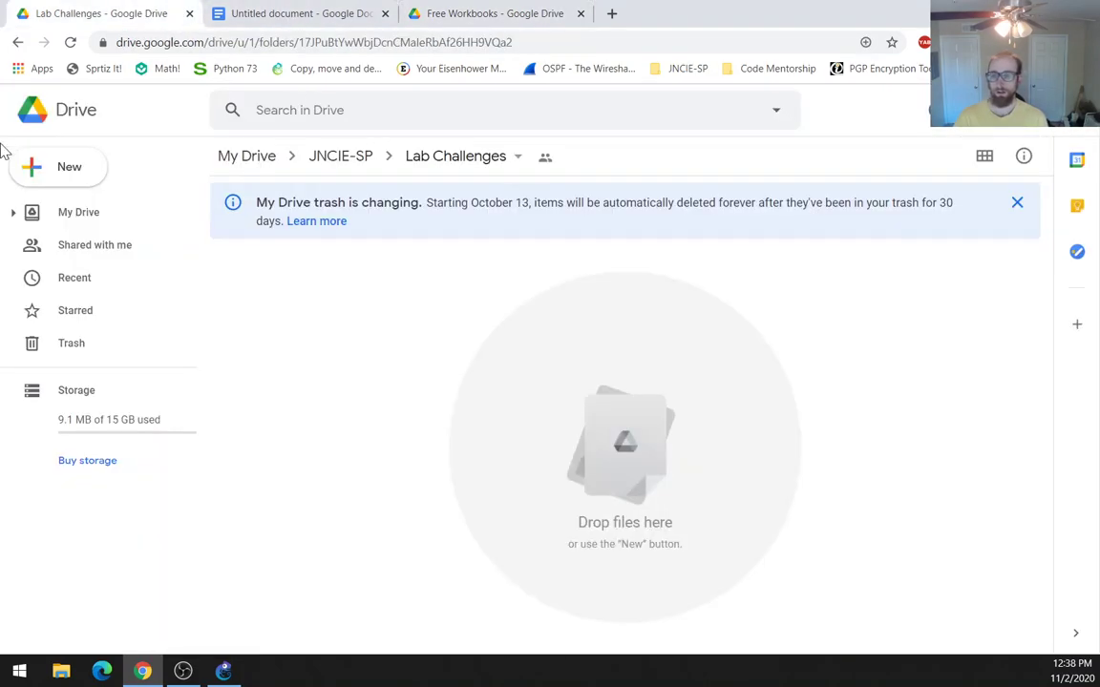
left_click(57, 169)
left_click(58, 172)
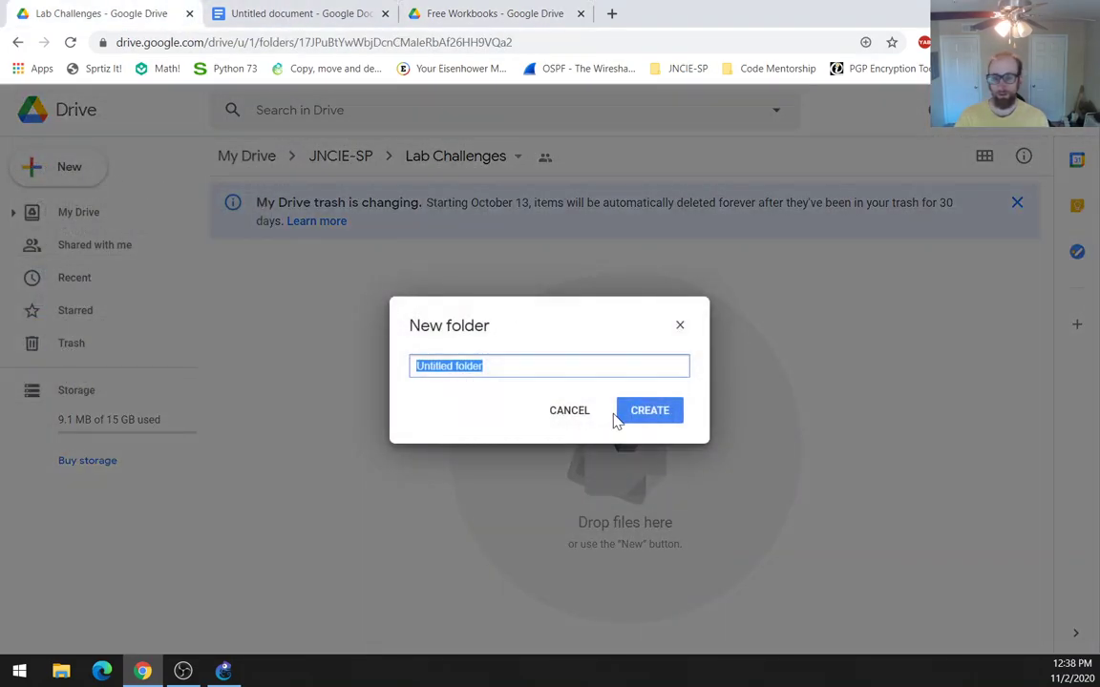
left_click(577, 418)
left_click(59, 167)
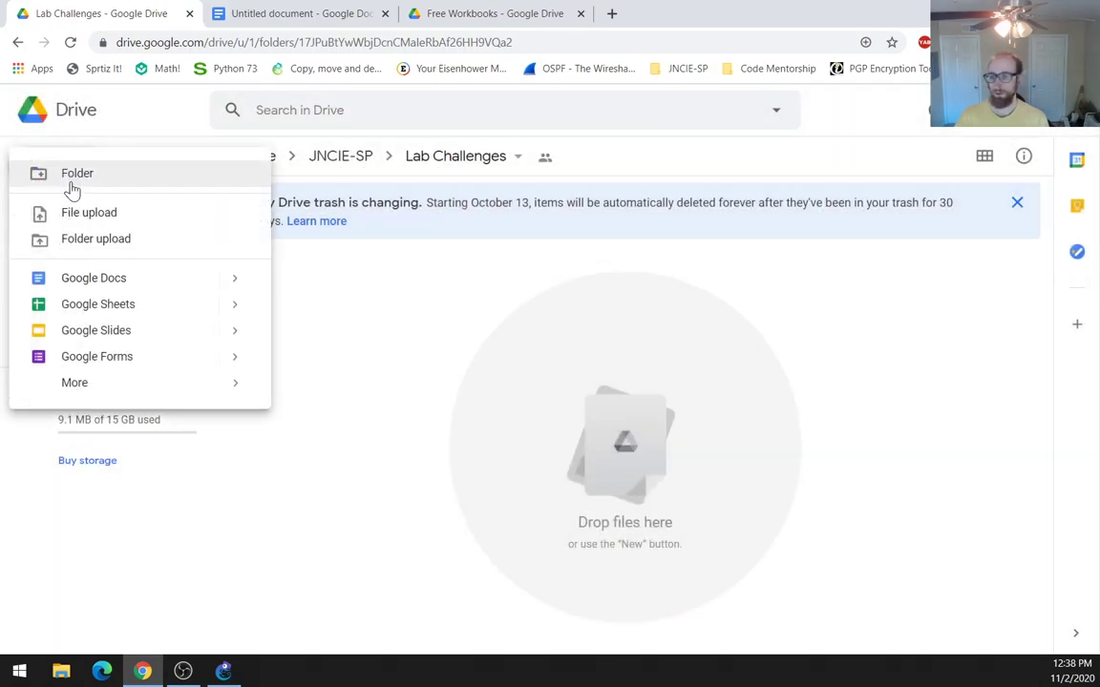
left_click(68, 179)
type("Full Day Lab Challenge III")
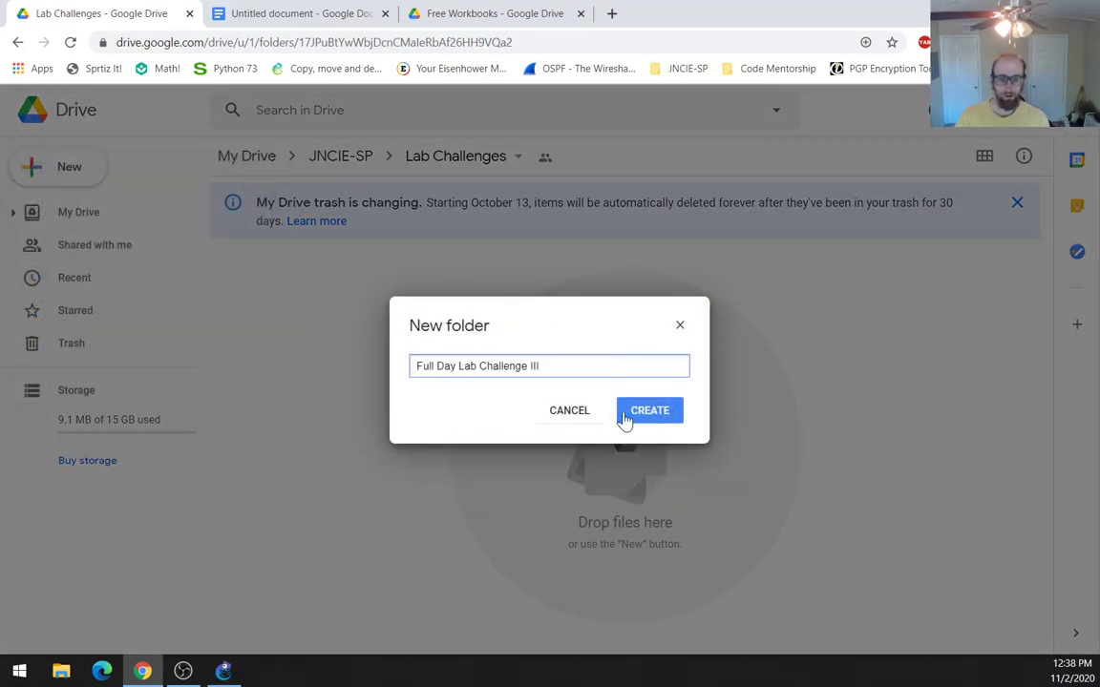
left_click(653, 420)
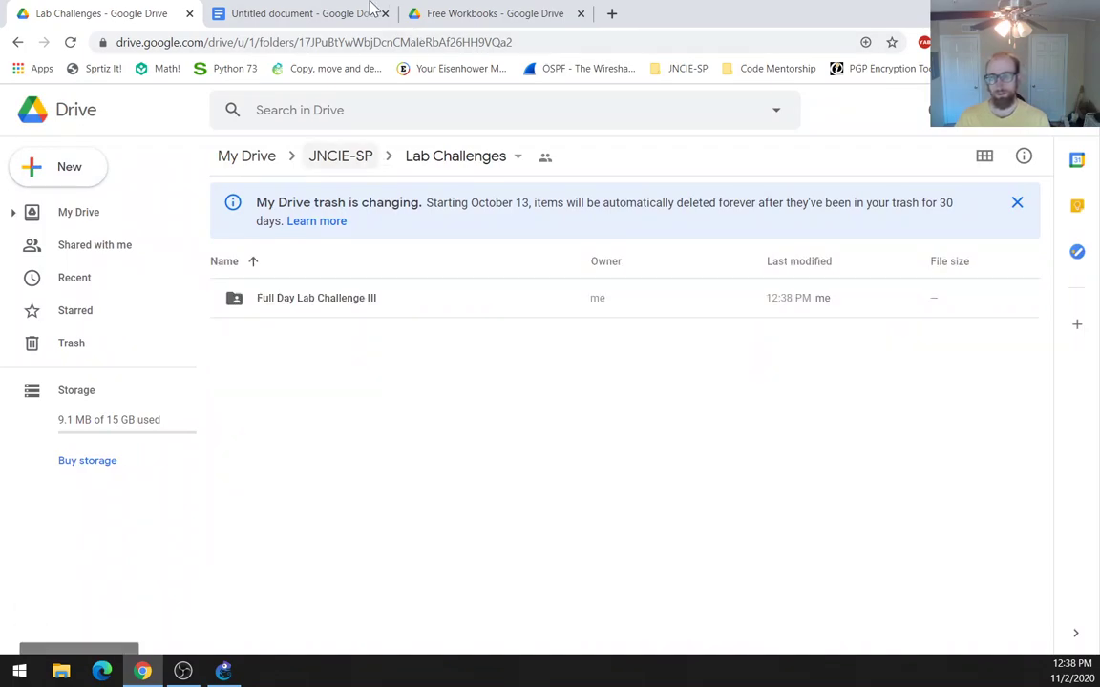
double_click(297, 301)
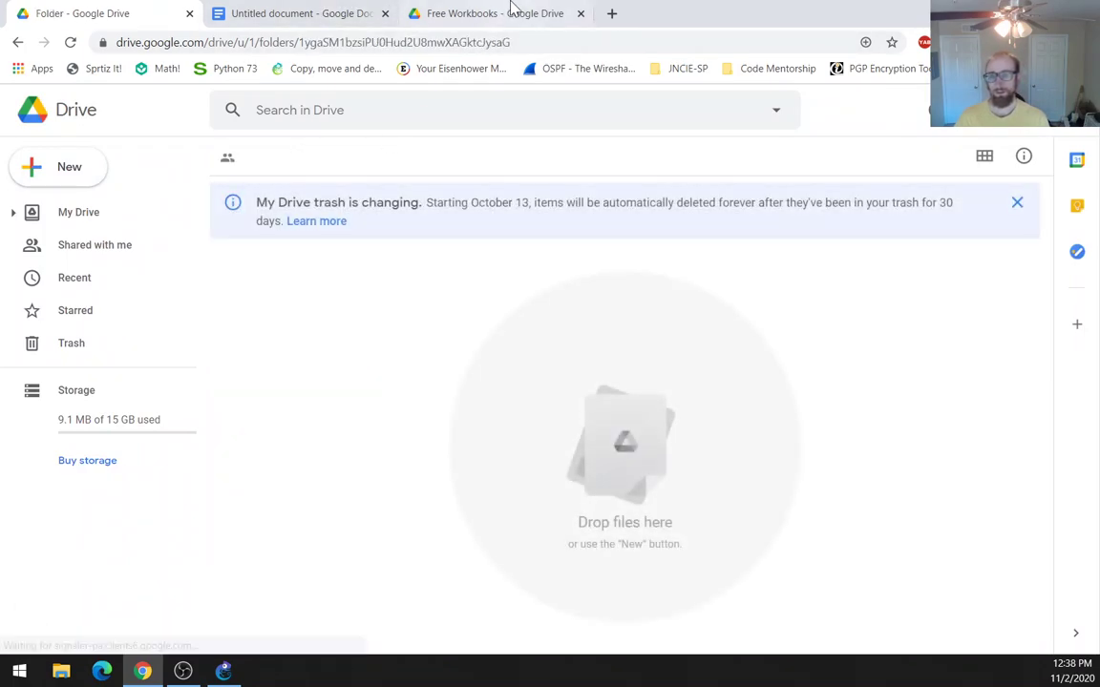
left_click(504, 15)
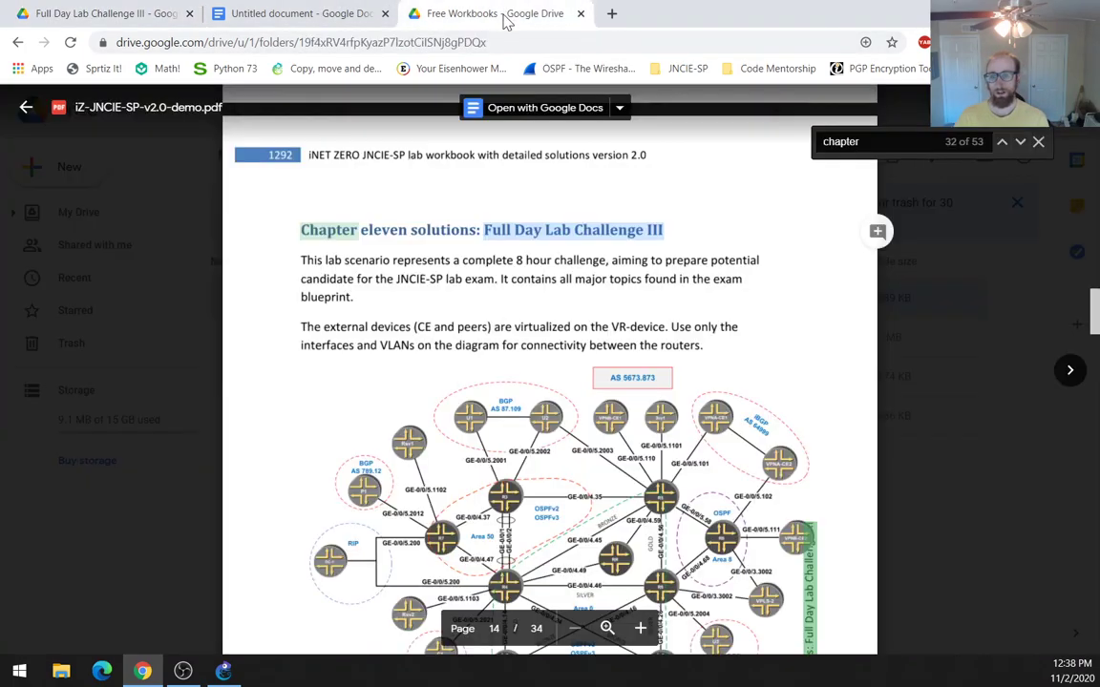
- Abandon moving the workbook PDF and close its preview, returning to Free Workbooks
left_click(1074, 107)
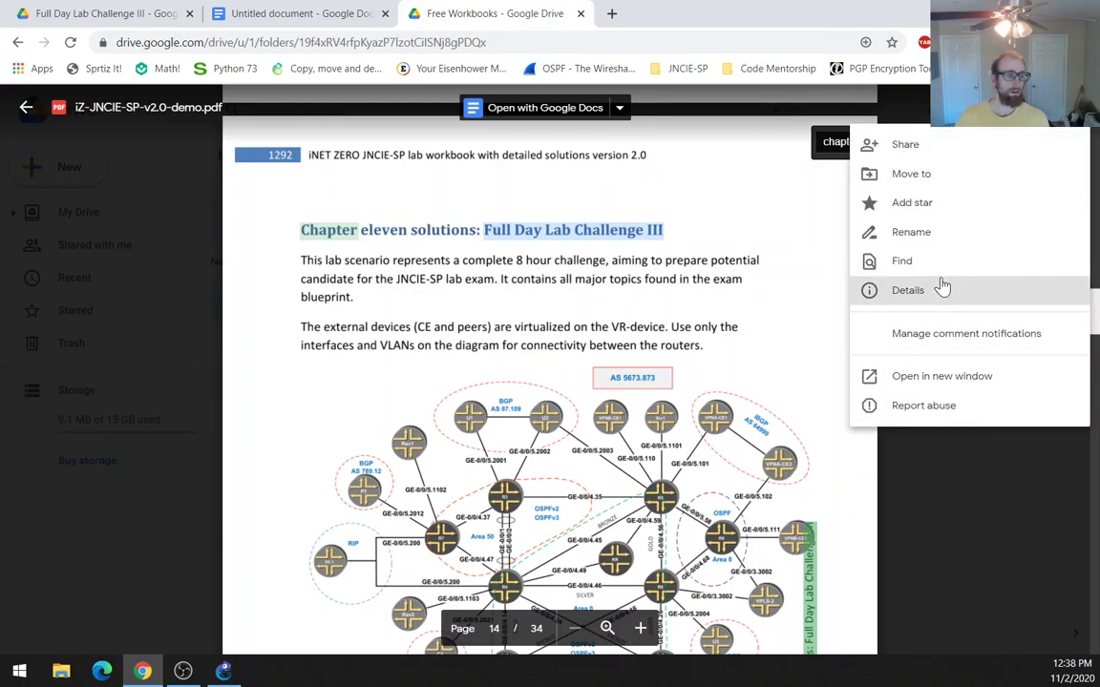
left_click(894, 182)
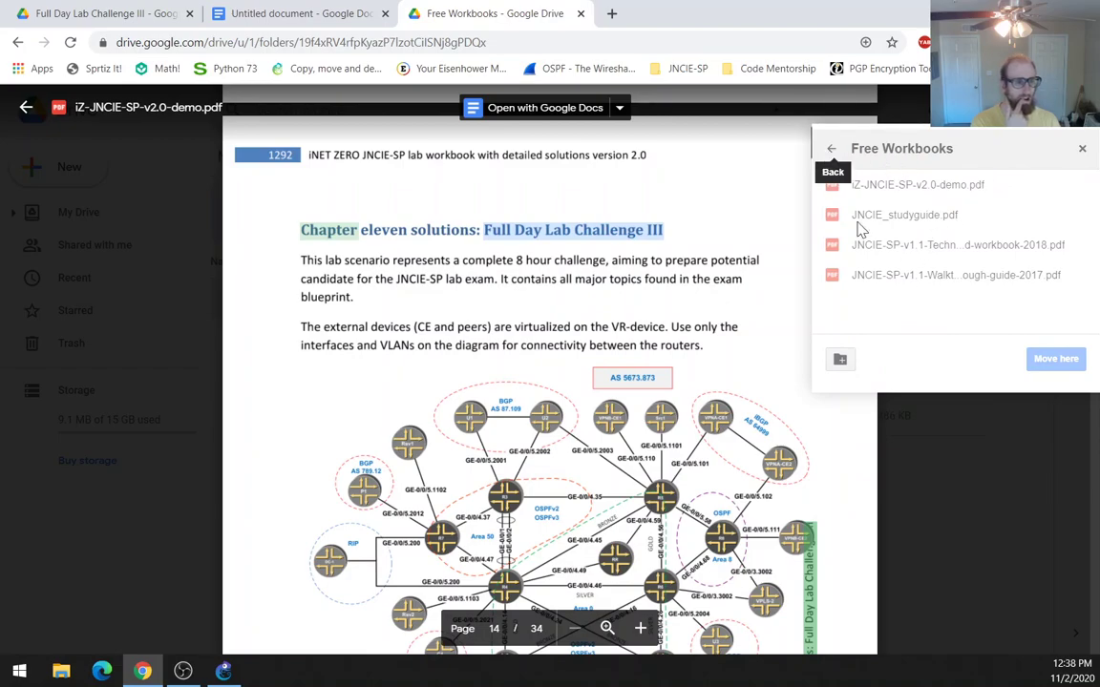
left_click(1082, 147)
left_click(1008, 237)
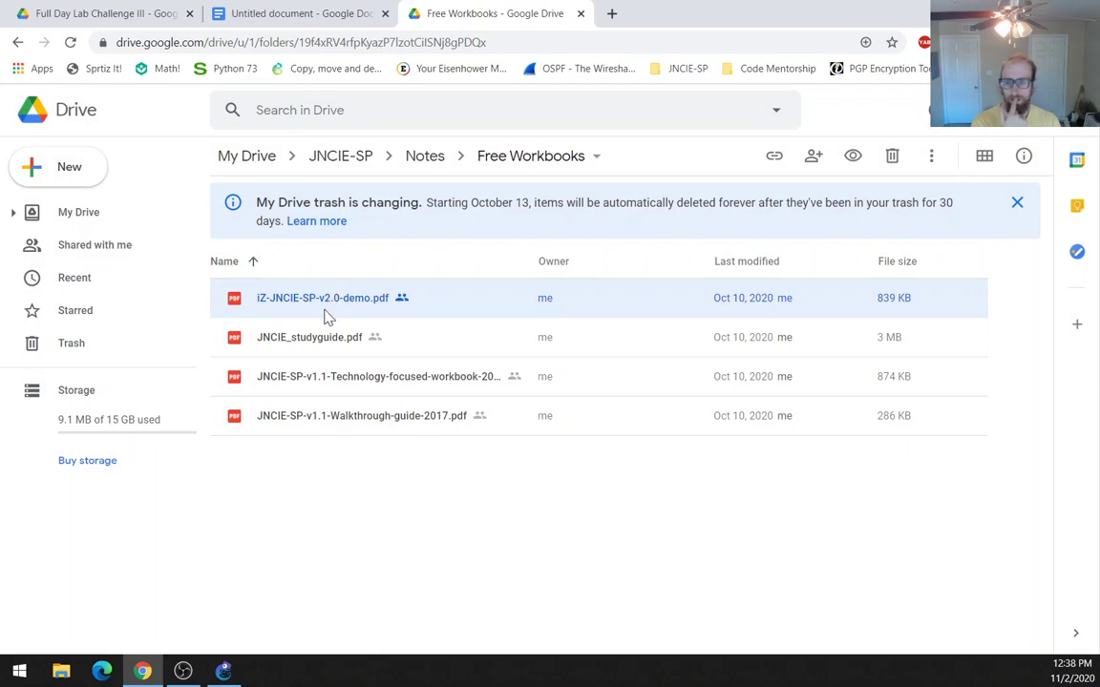
- Copy iZ-JNCIE-SP-v2.0-demo.pdf and rename the copy 'Full Day Lab Challenge III.pdf'
right_click(325, 315)
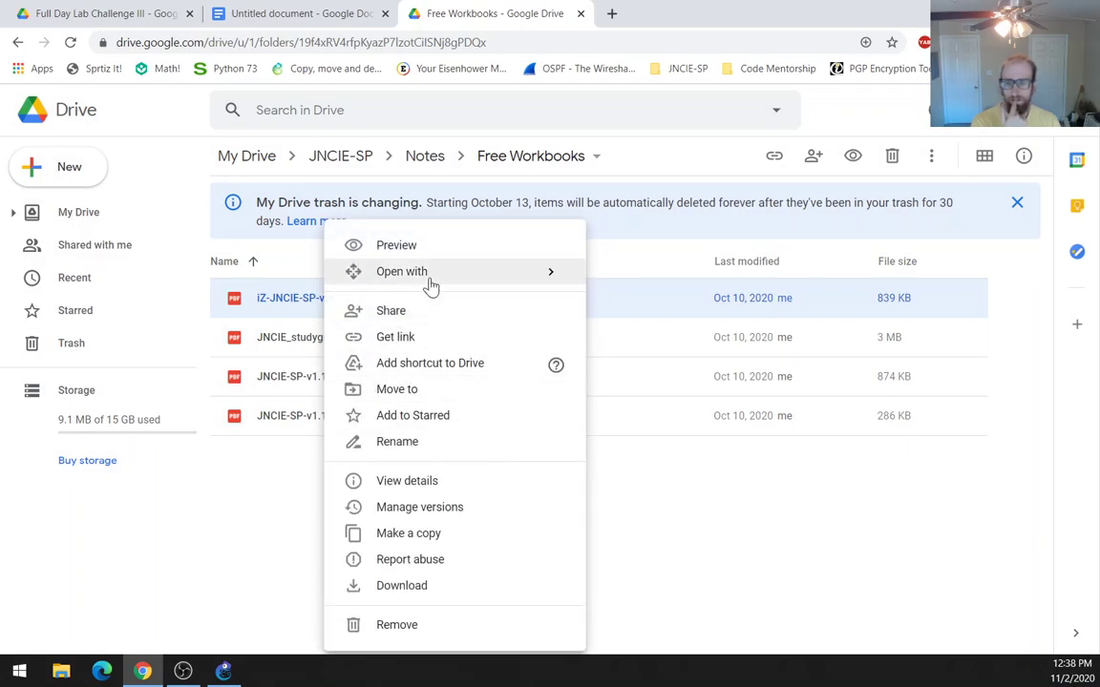
left_click(405, 537)
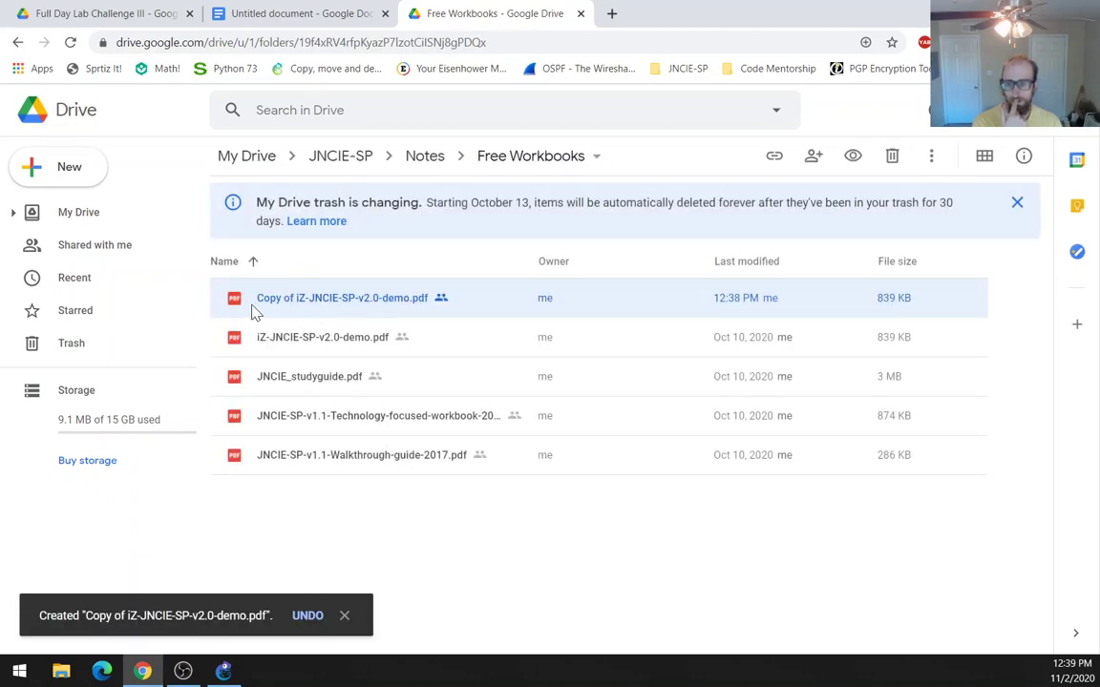
right_click(334, 301)
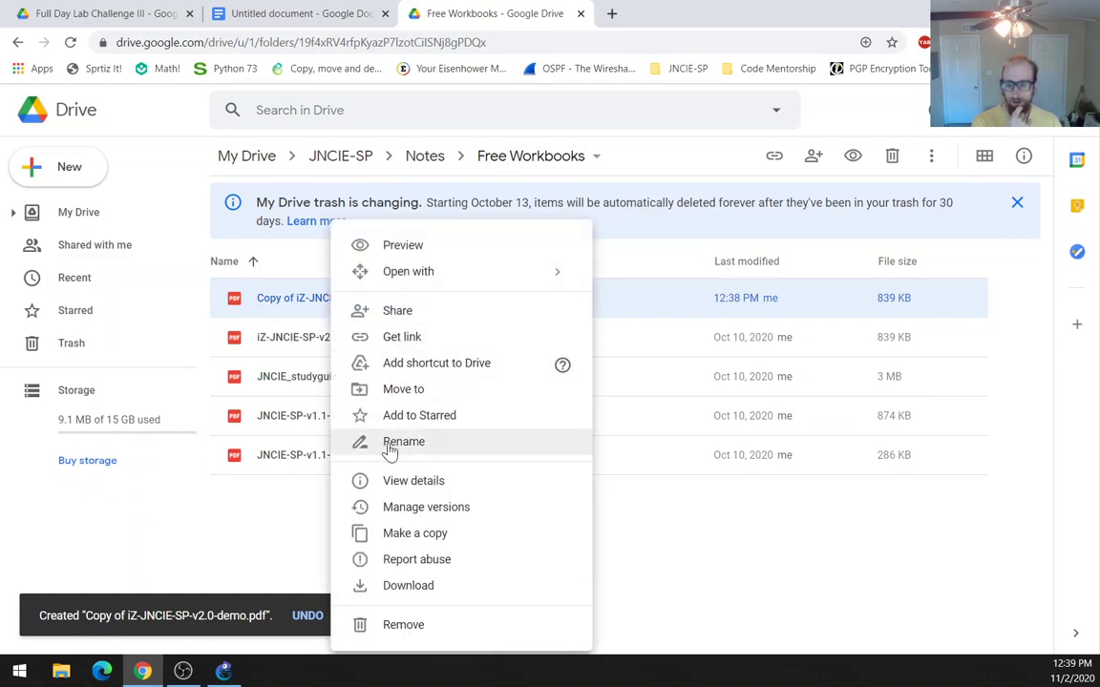
left_click(391, 444)
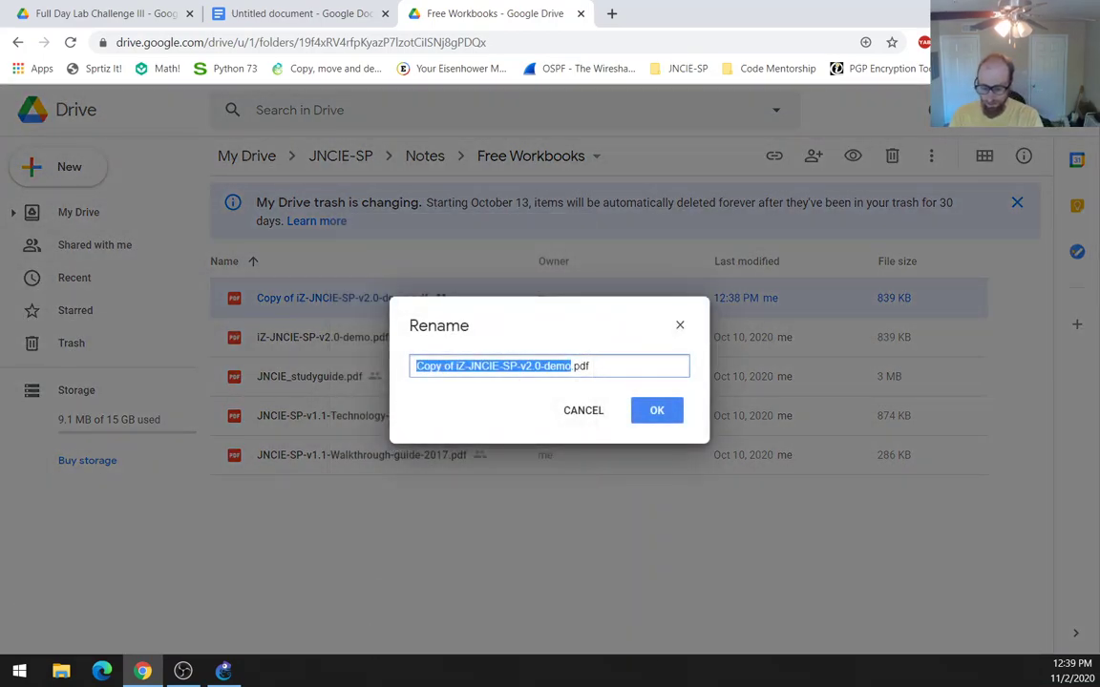
type("Full Day Lab Challenge")
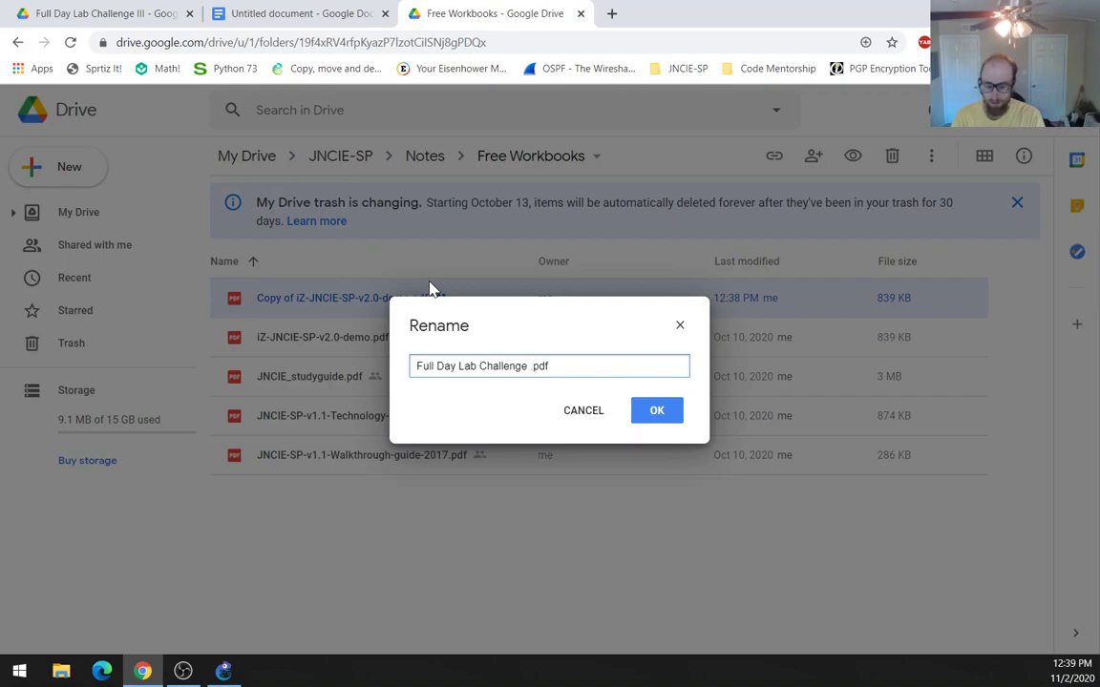
left_click(657, 410)
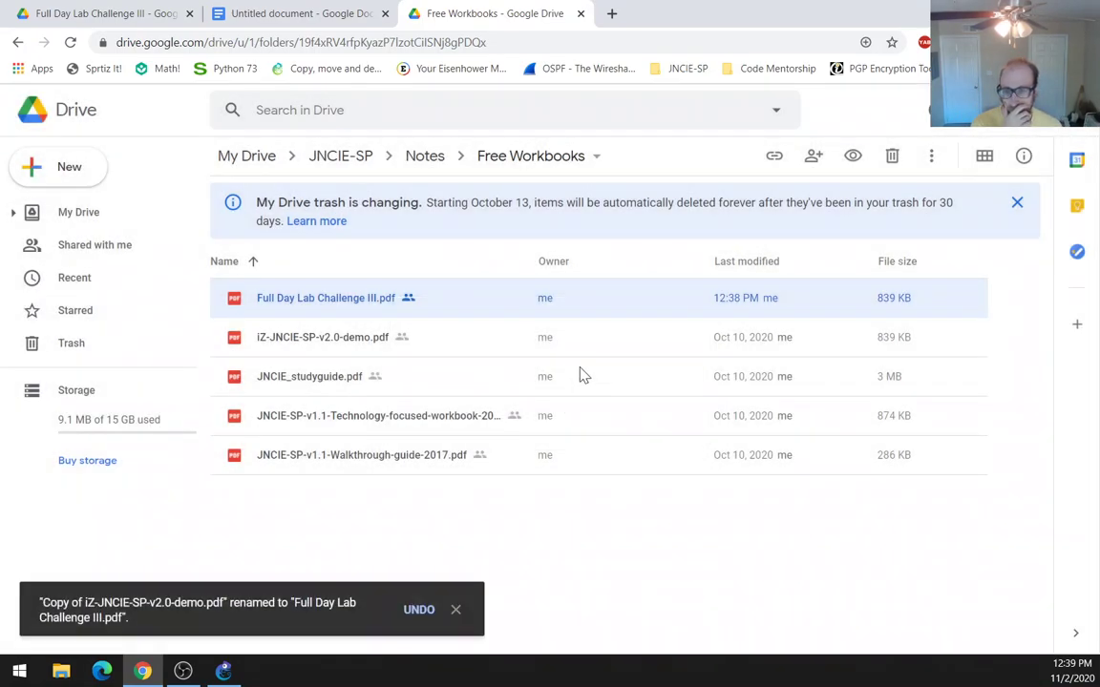
- Move the renamed PDF into JNCIE-SP > Lab Challenges > Full Day Lab Challenge III, accepting the access change
right_click(336, 303)
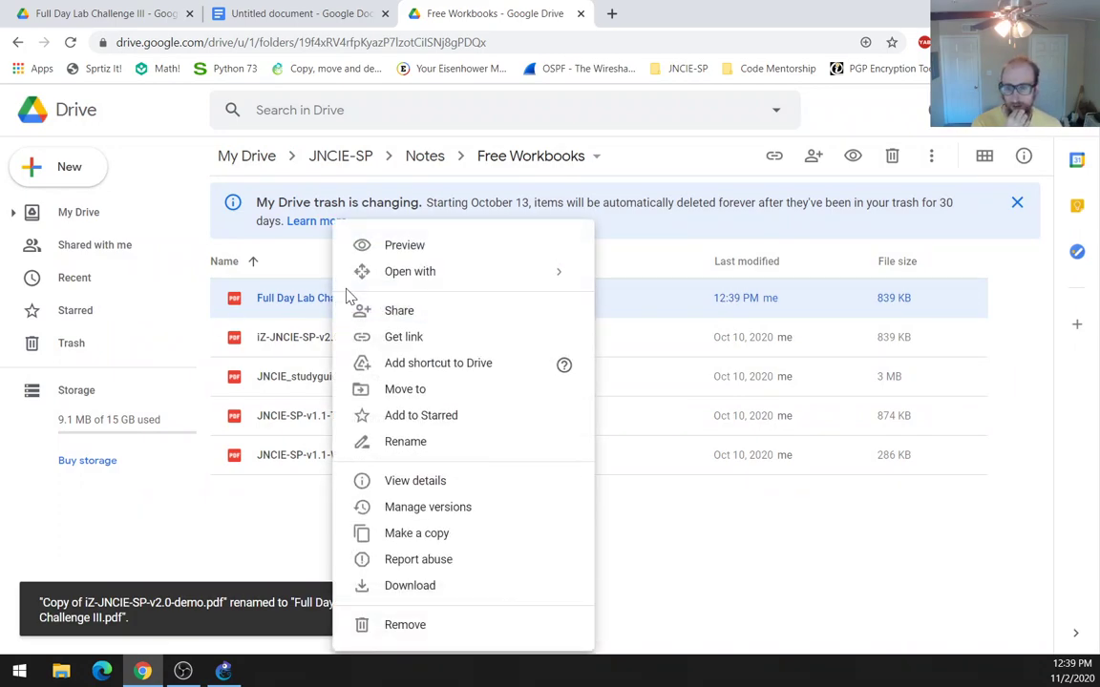
left_click(418, 395)
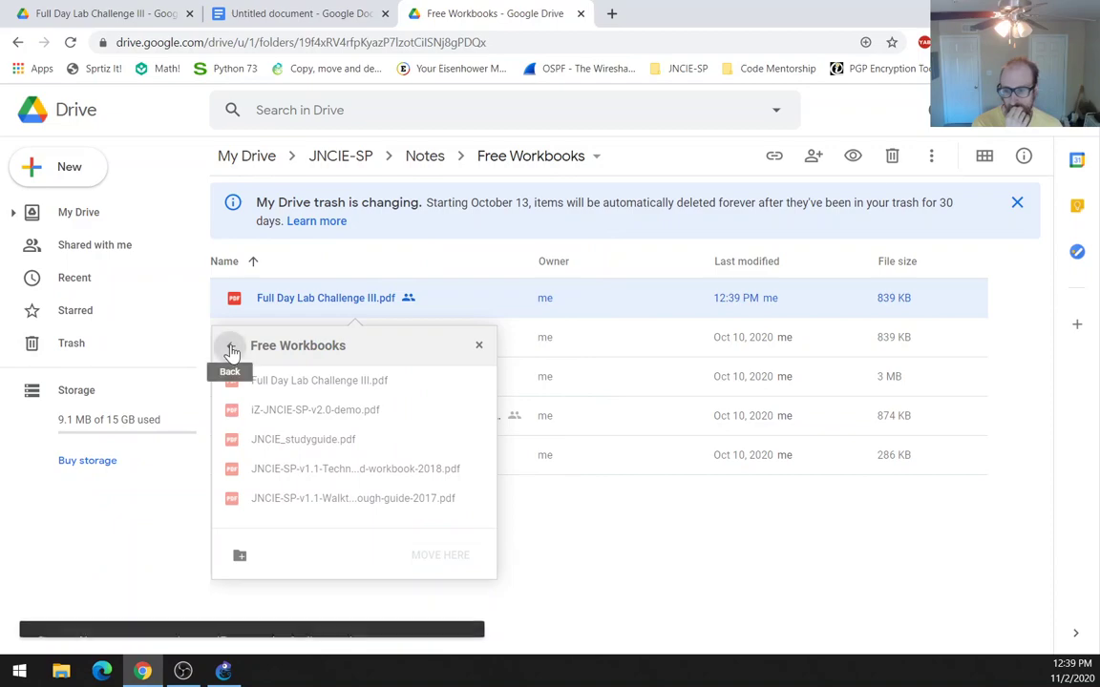
left_click(231, 350)
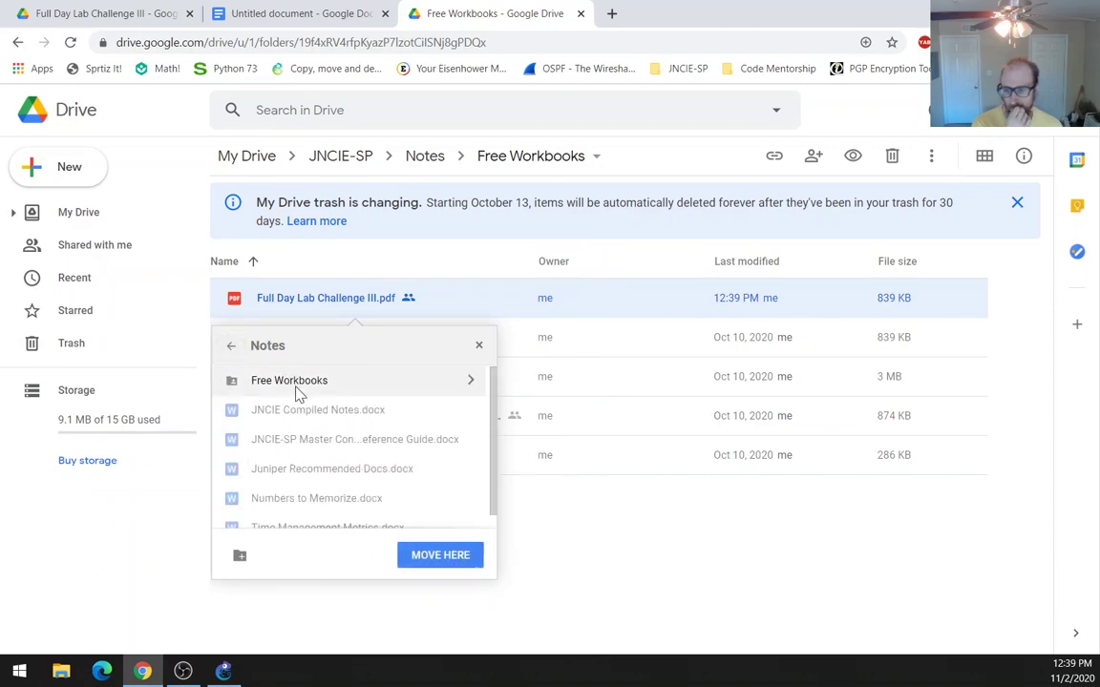
scroll(300, 432, "down", 1)
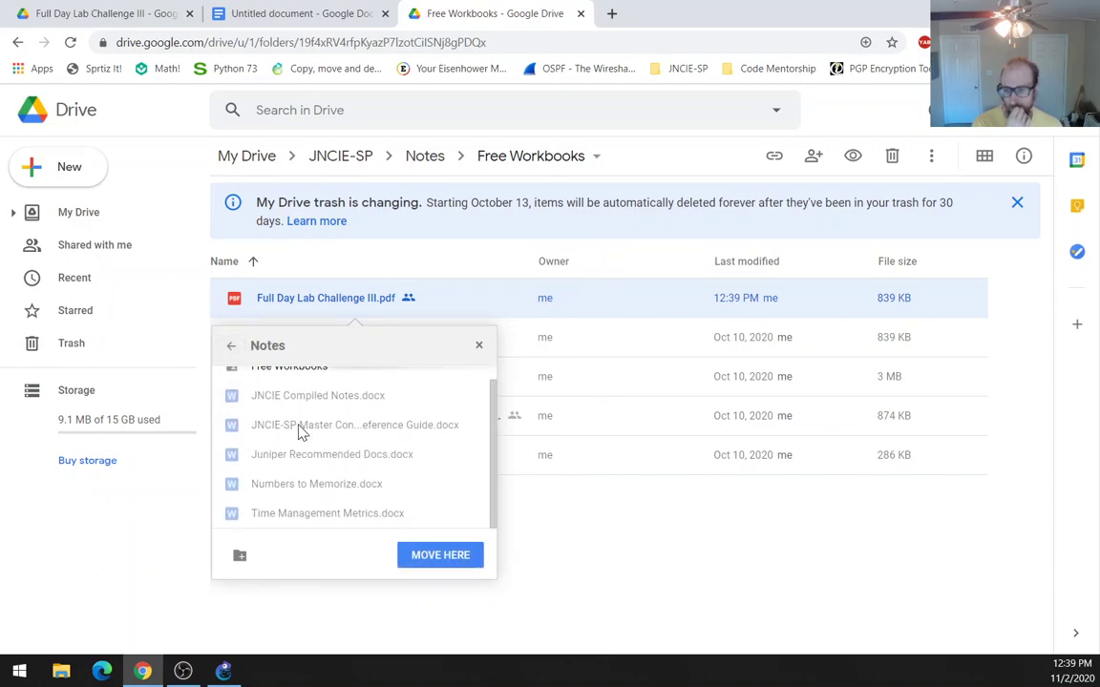
left_click(230, 355)
scroll(351, 437, "down", 3)
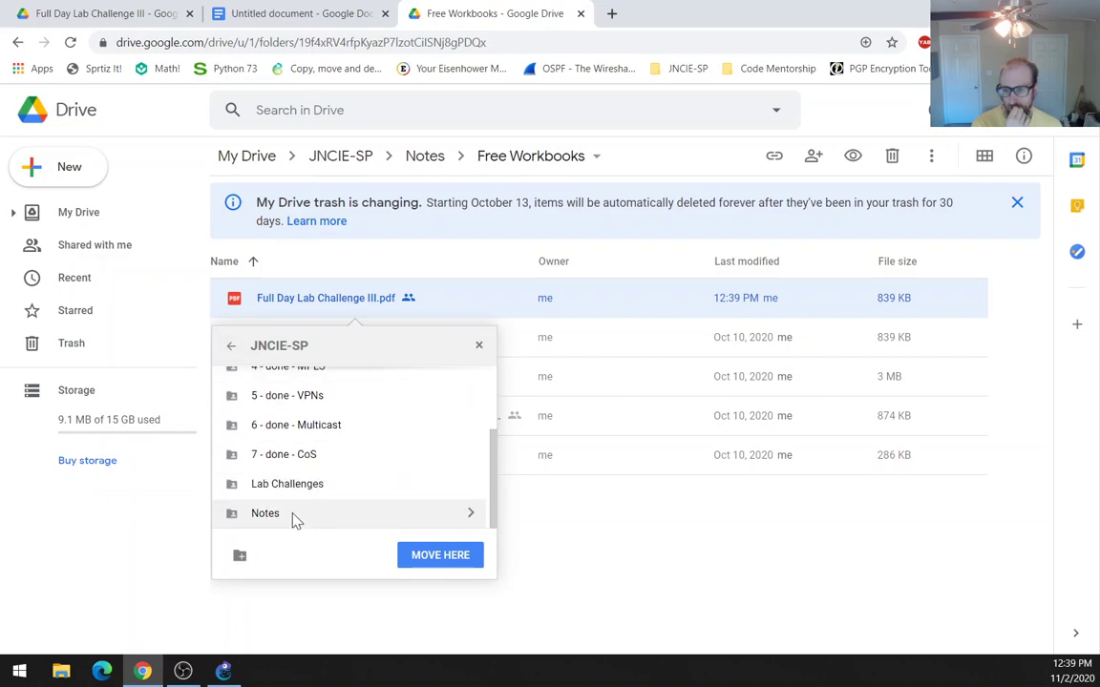
double_click(289, 485)
left_click(353, 380)
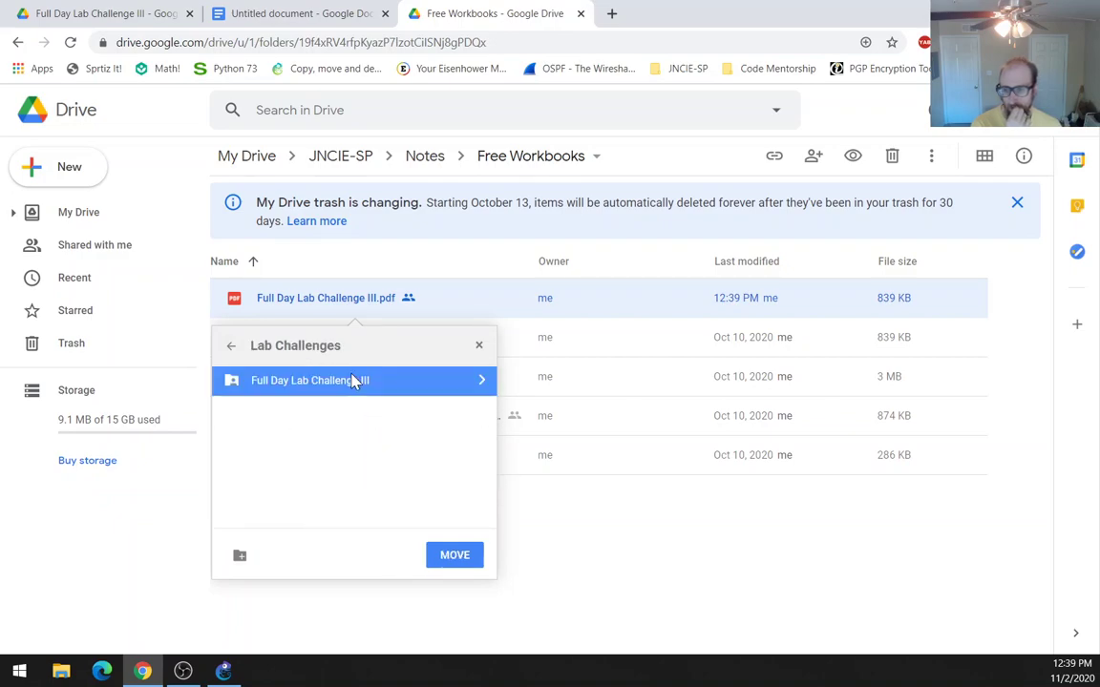
double_click(353, 380)
left_click(456, 561)
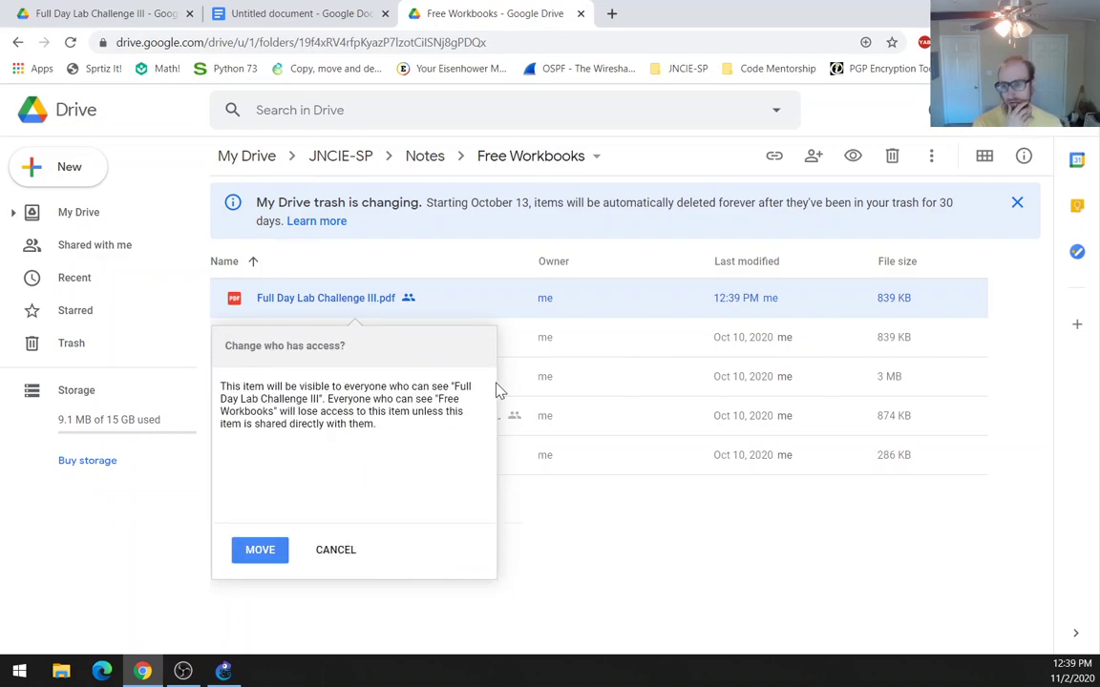
left_click(260, 551)
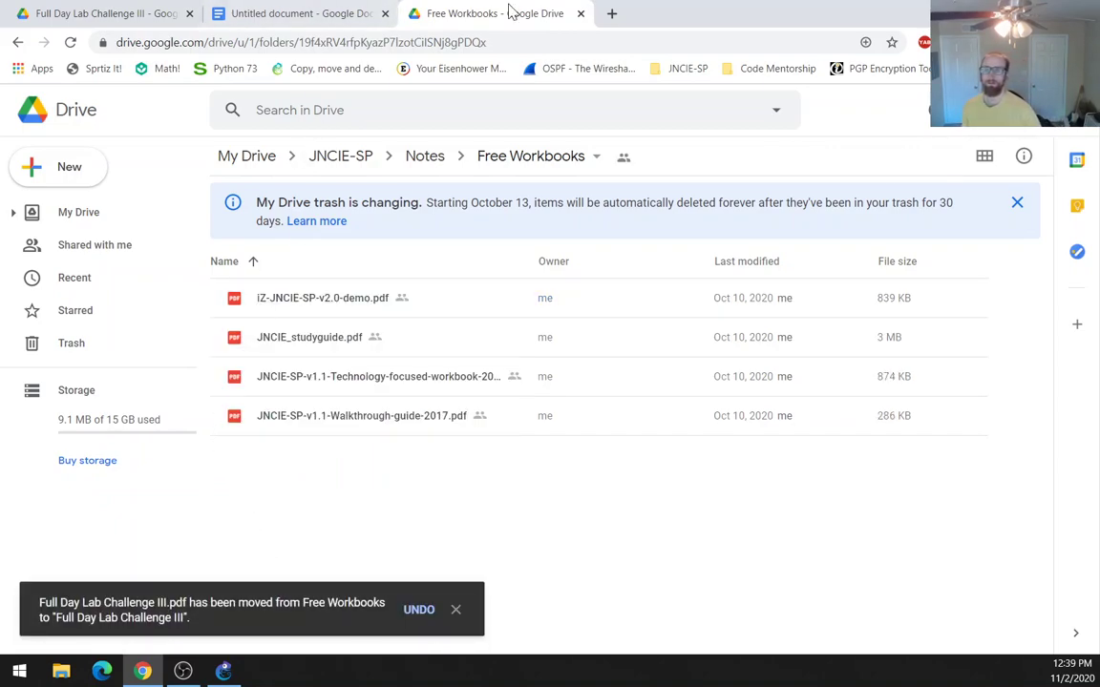
key("ctrl+w")
left_click(105, 13)
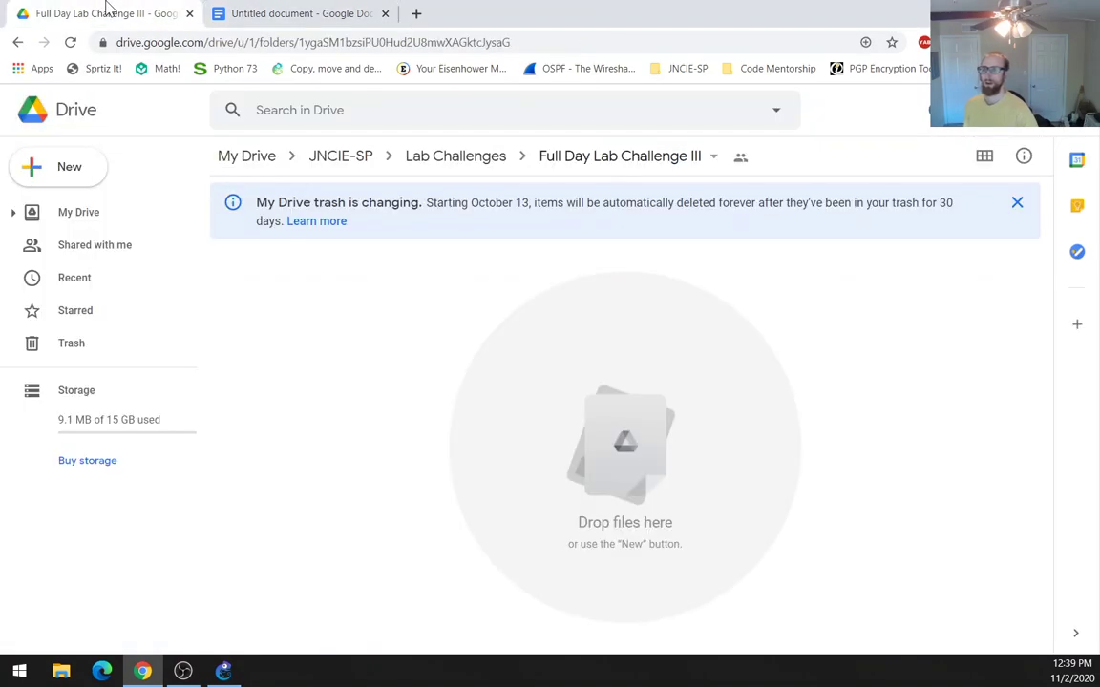
- Close the stray Untitled document's tab
left_click(71, 42)
left_click(336, 19)
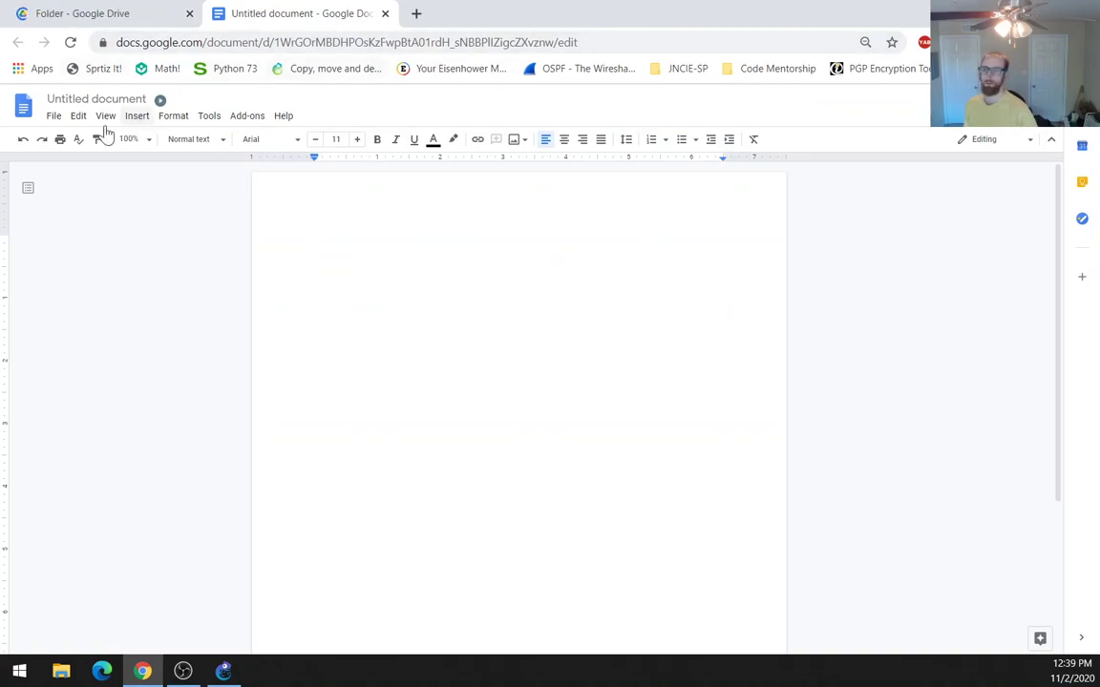
left_click(50, 115)
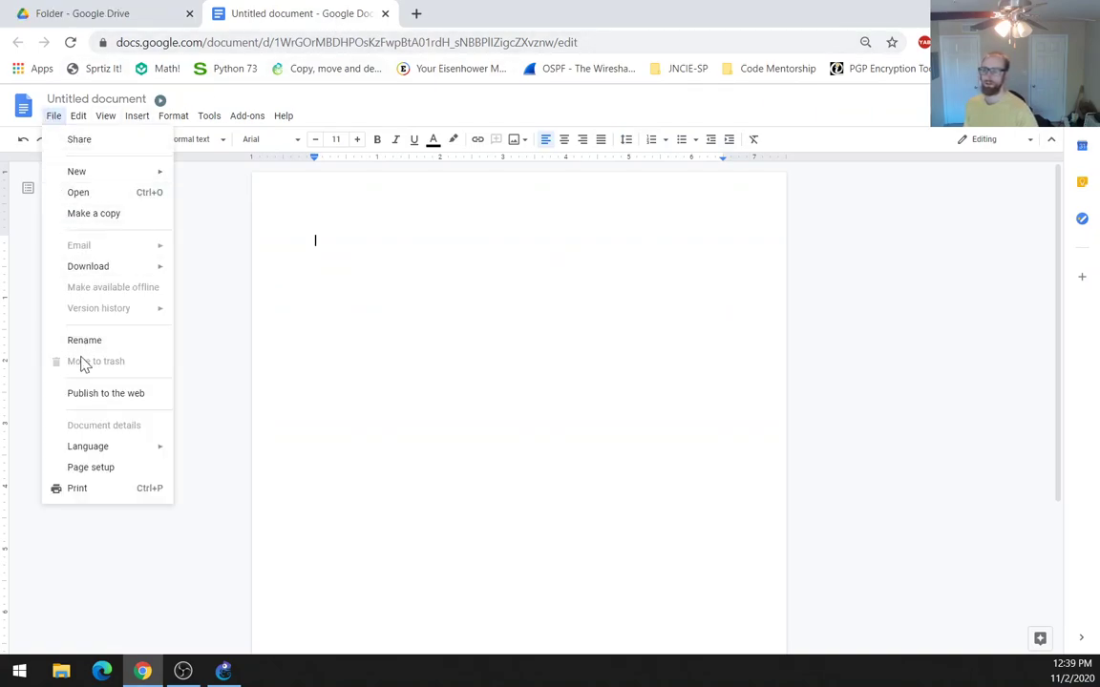
key("Escape")
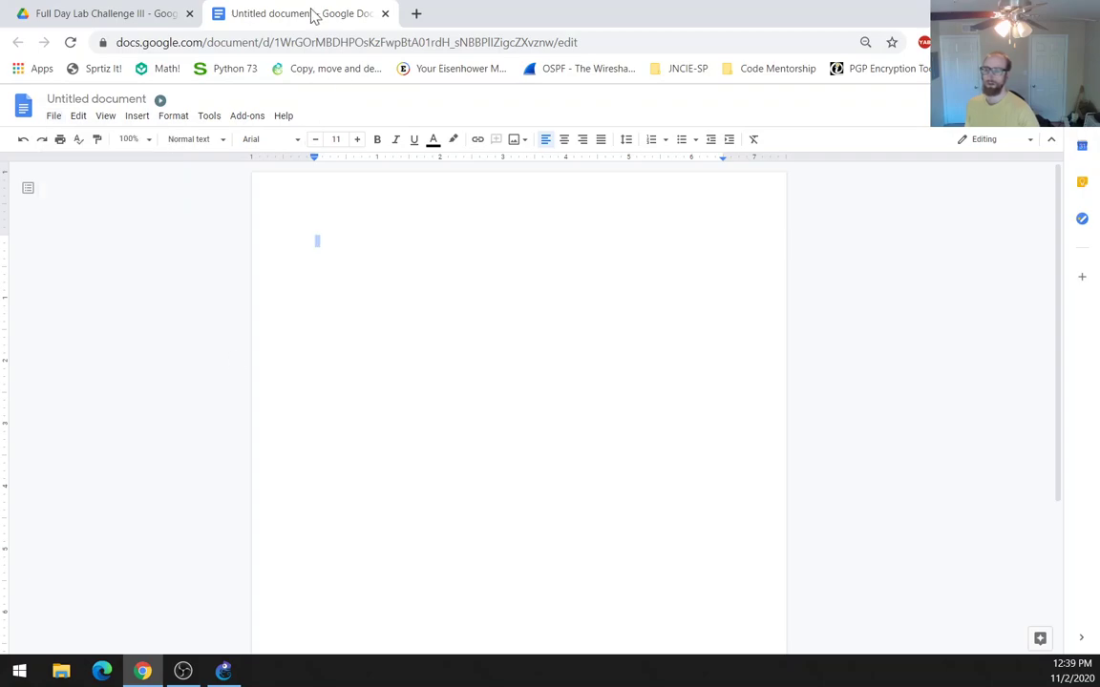
middle_click(287, 13)
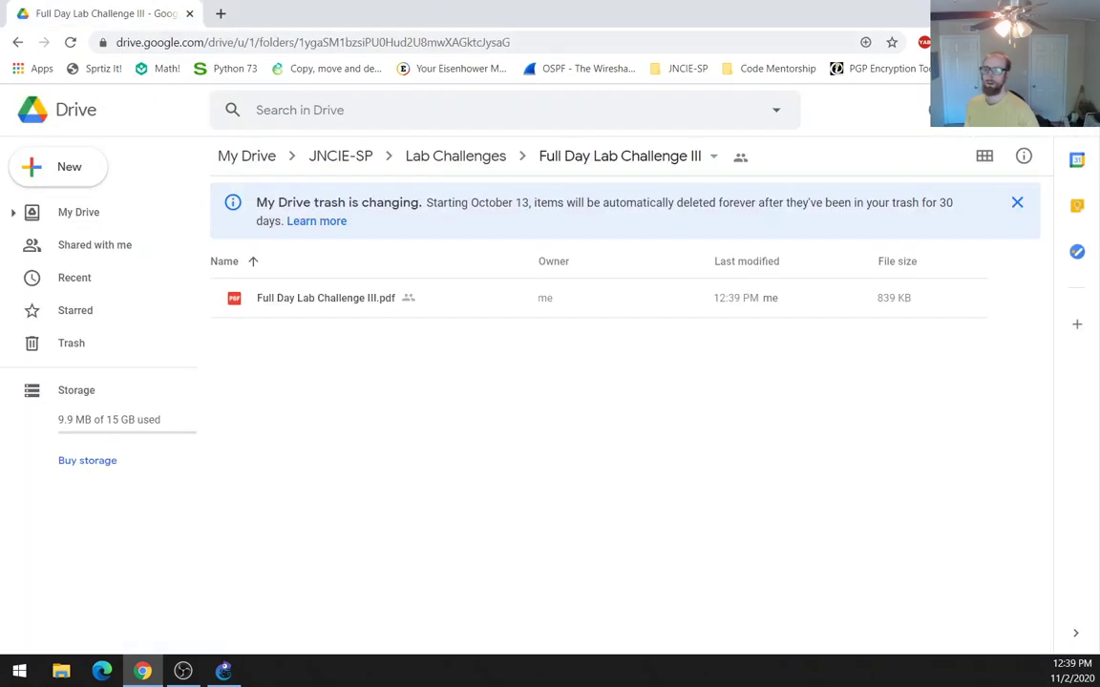
- Create a blank Google Doc in the Full Day Lab Challenge III folder titled 'NOTES'
left_click(37, 167)
mouse_move(236, 288)
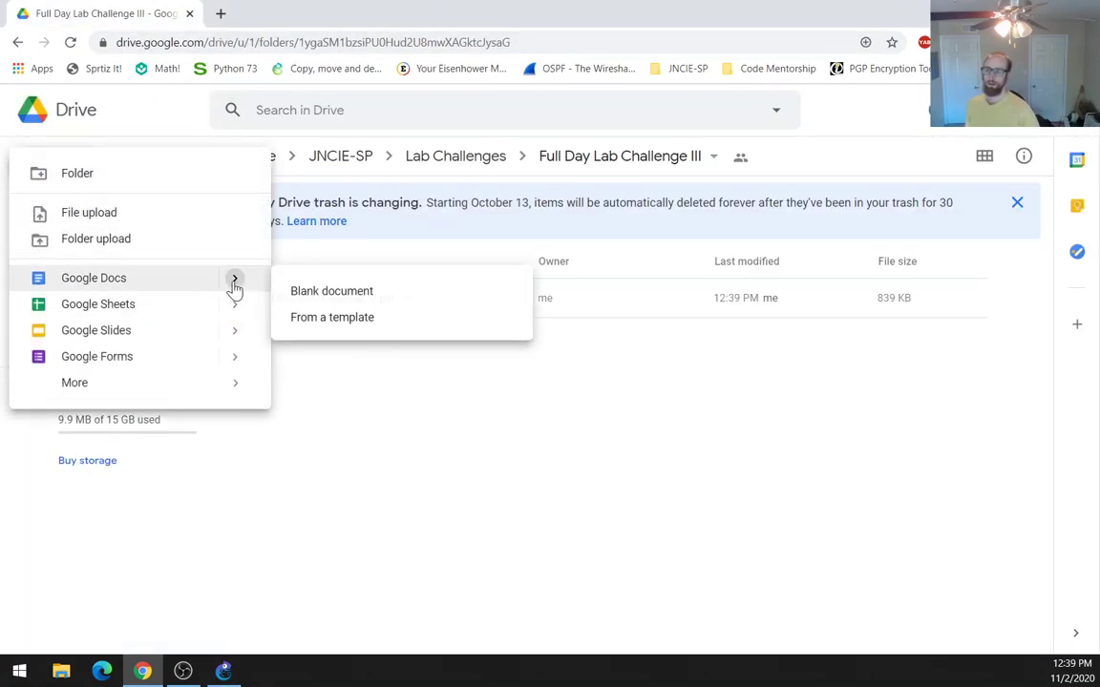
left_click(346, 294)
left_click(653, 409)
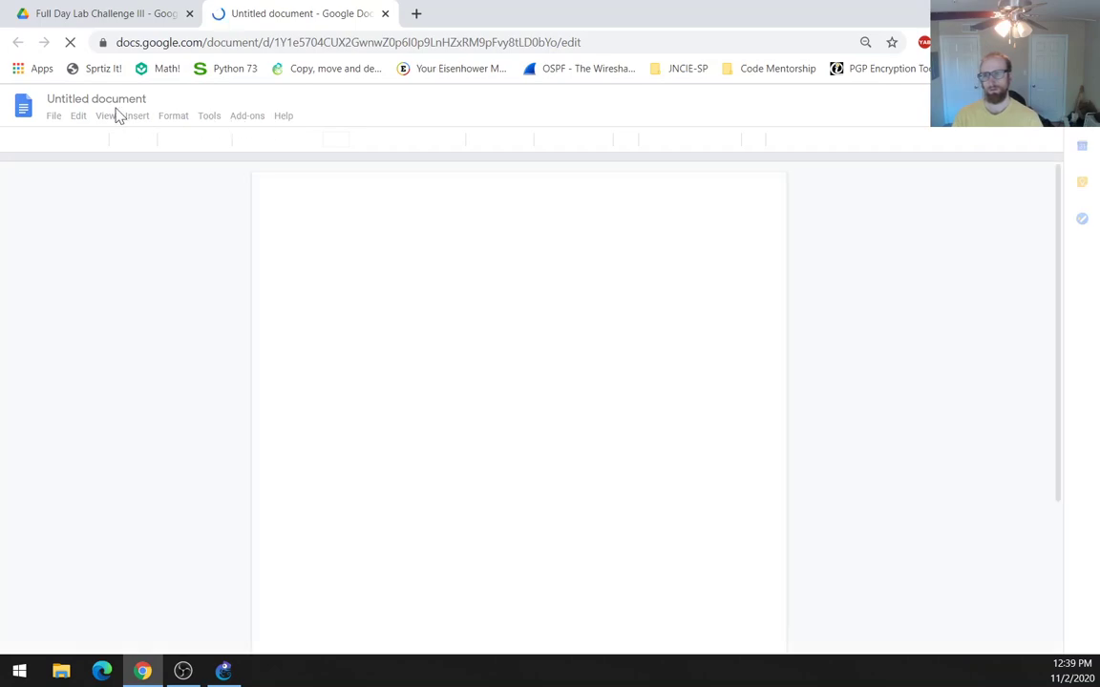
left_click(112, 102)
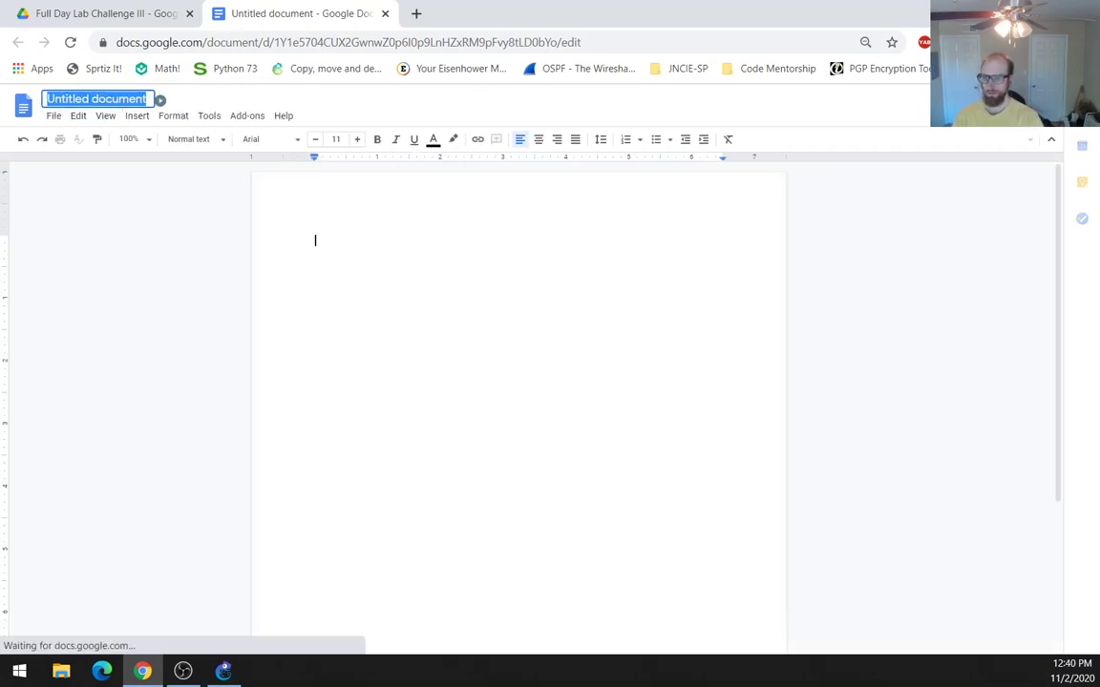
type("NOTES")
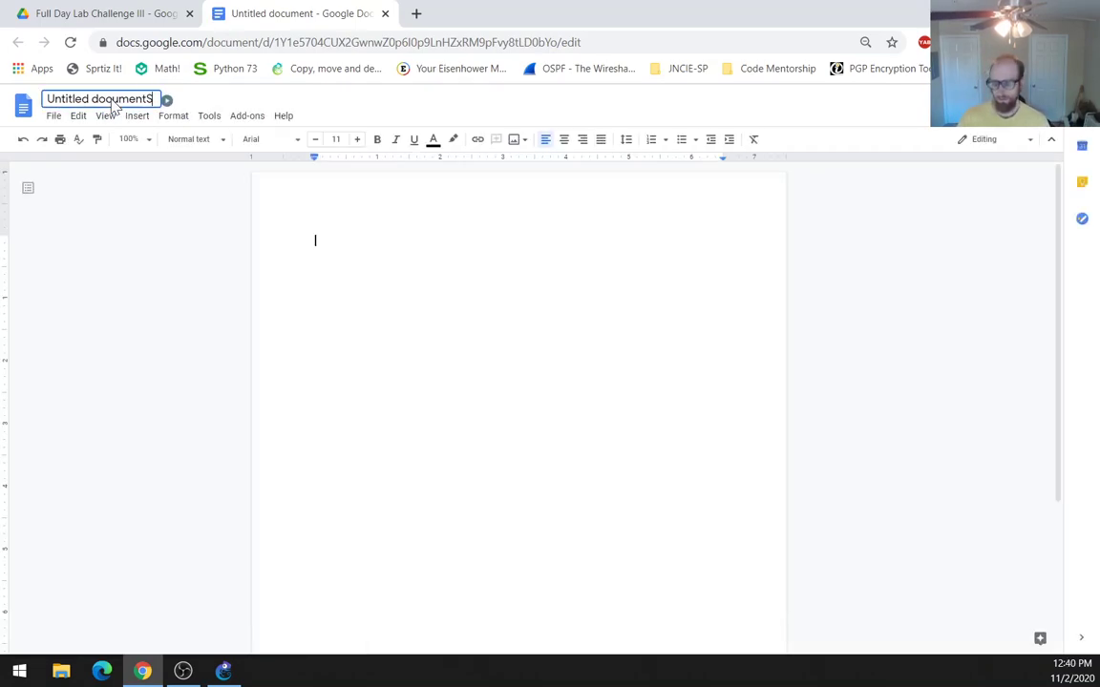
left_click(111, 101)
type("NOTES")
key("Return")
left_click(127, 12)
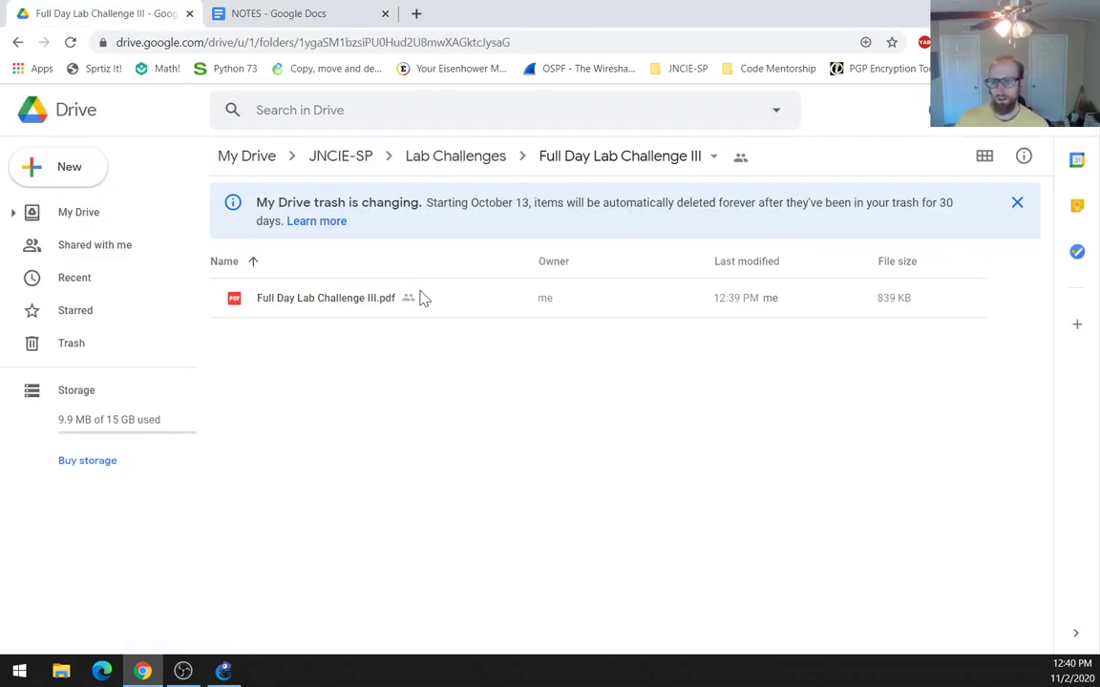
- Preview Full Day Lab Challenge III.pdf and search 'solutions' to reach the solutions chapter's Physical Diagram
double_click(335, 300)
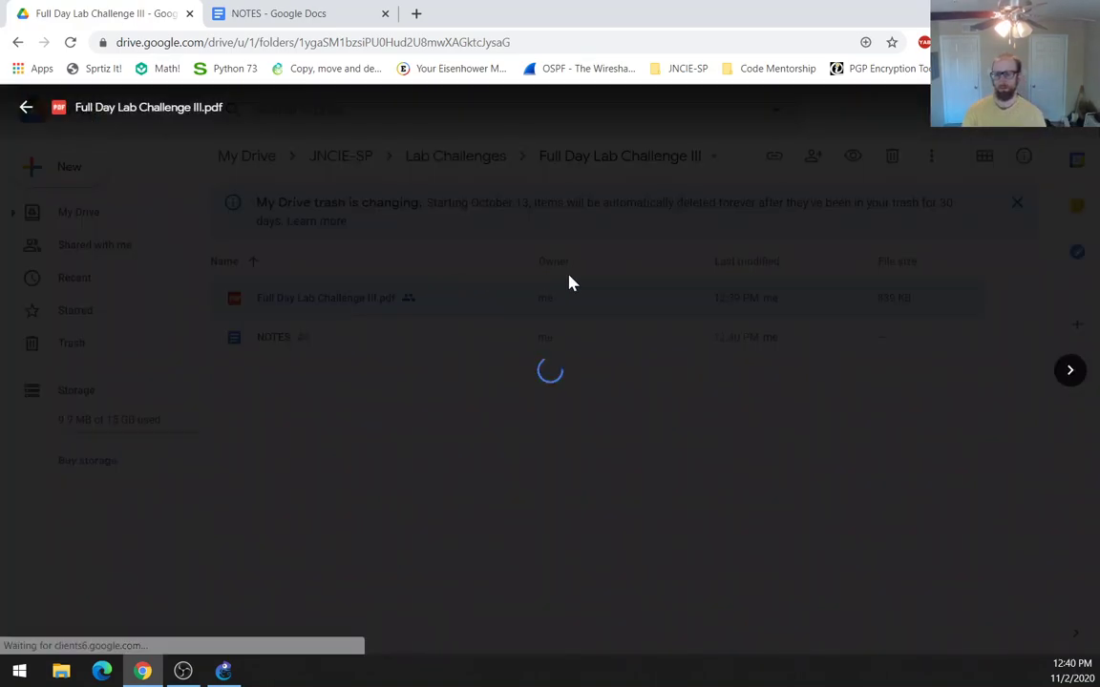
key("ctrl+f")
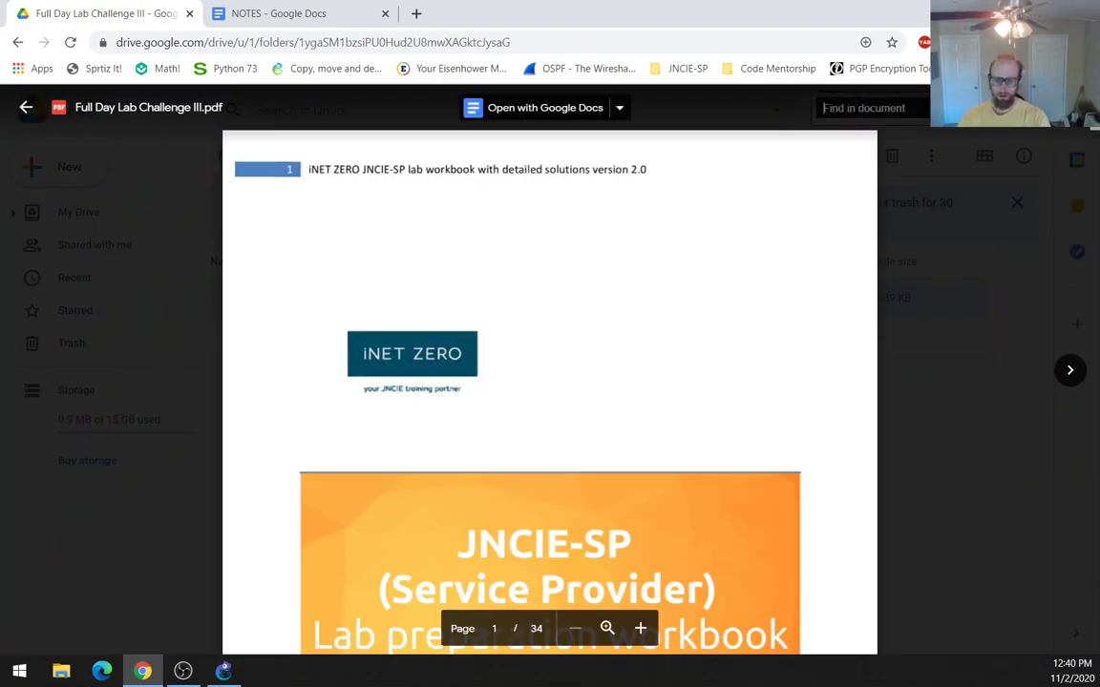
type("solutions")
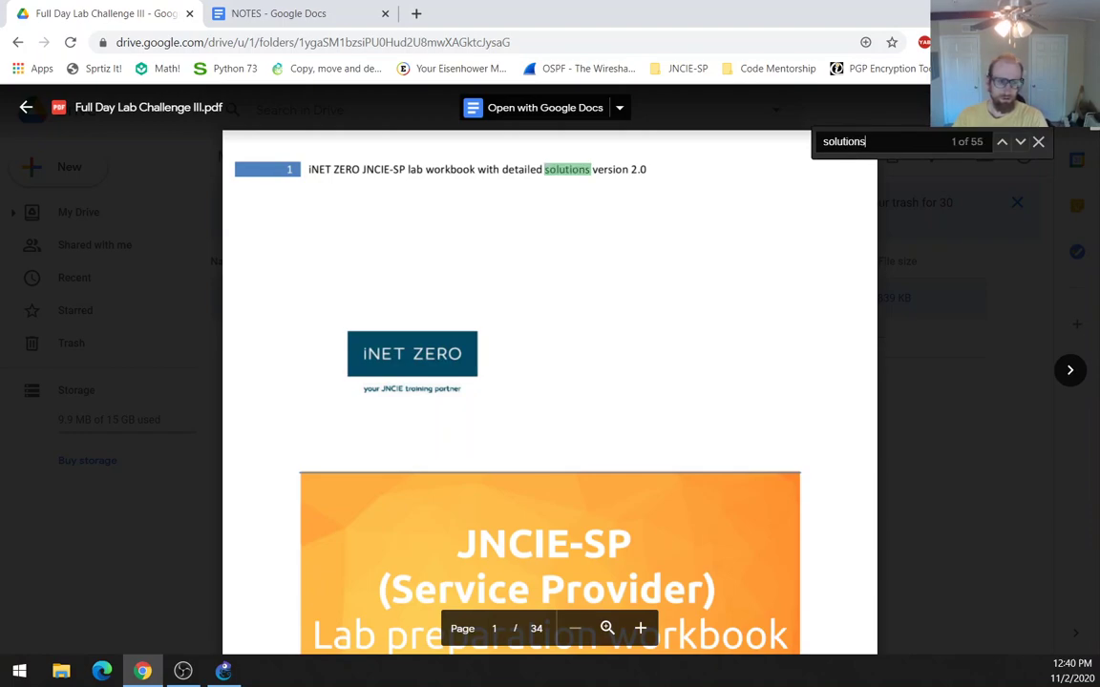
key("Return")
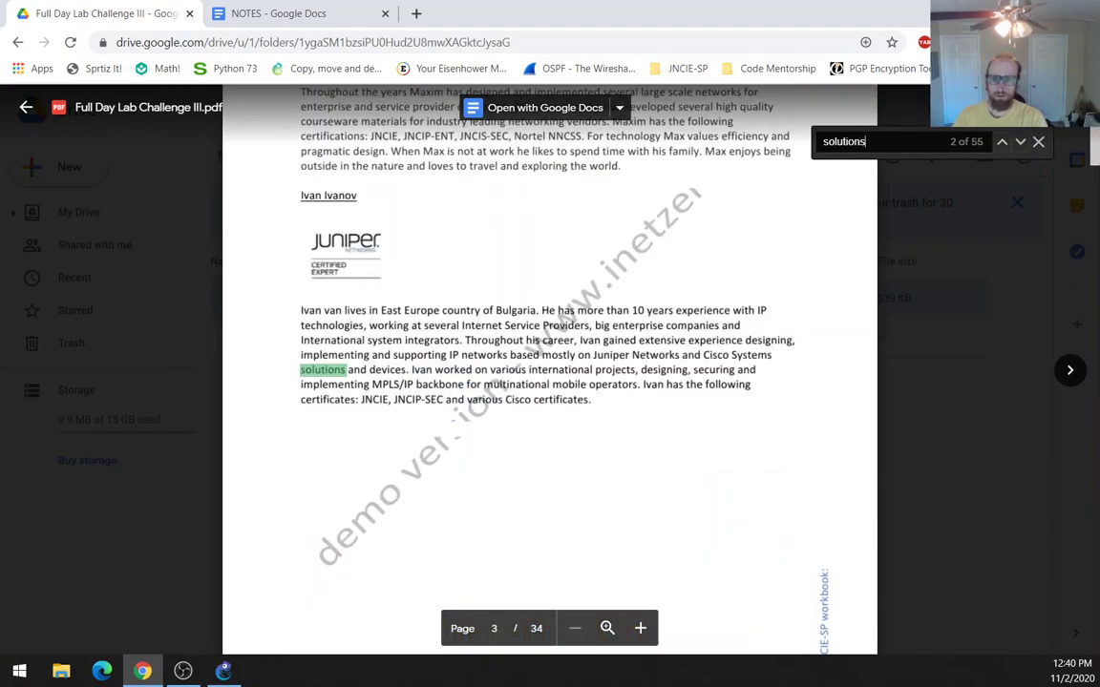
key("Return")
key("Return")
key("Return")
key("Return")
key("Return")
key("Return")
key("Return")
key("Return")
key("Return")
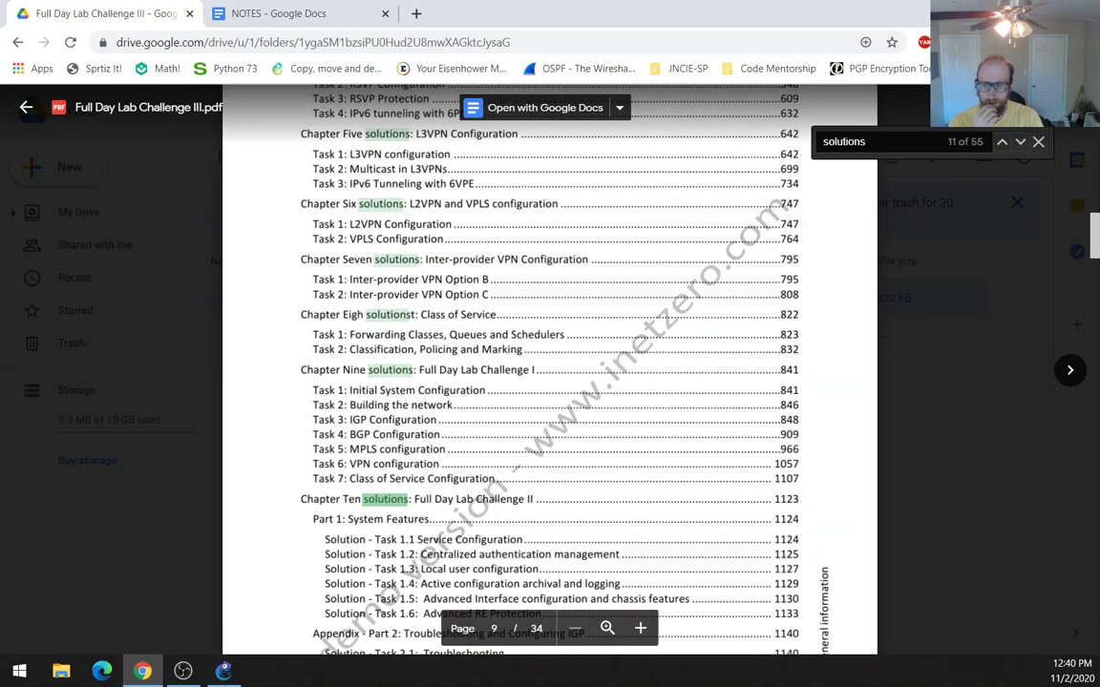
key("Return")
key("Return")
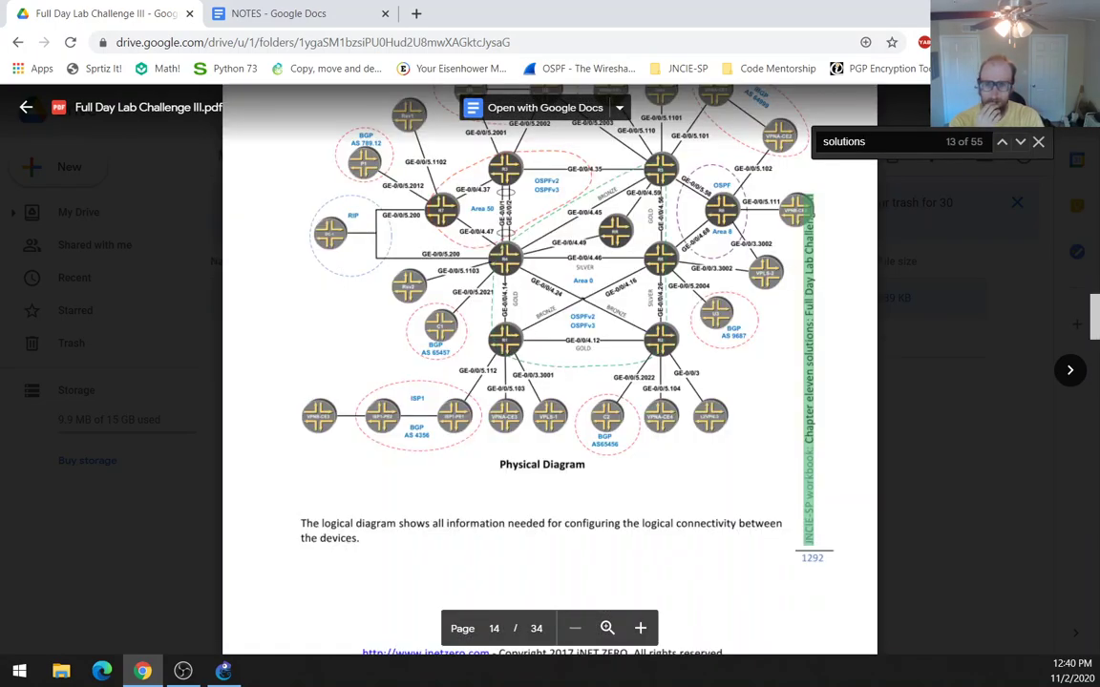
scroll(550, 363, "up", 2)
scroll(550, 363, "down", 4)
scroll(684, 295, "down", 12)
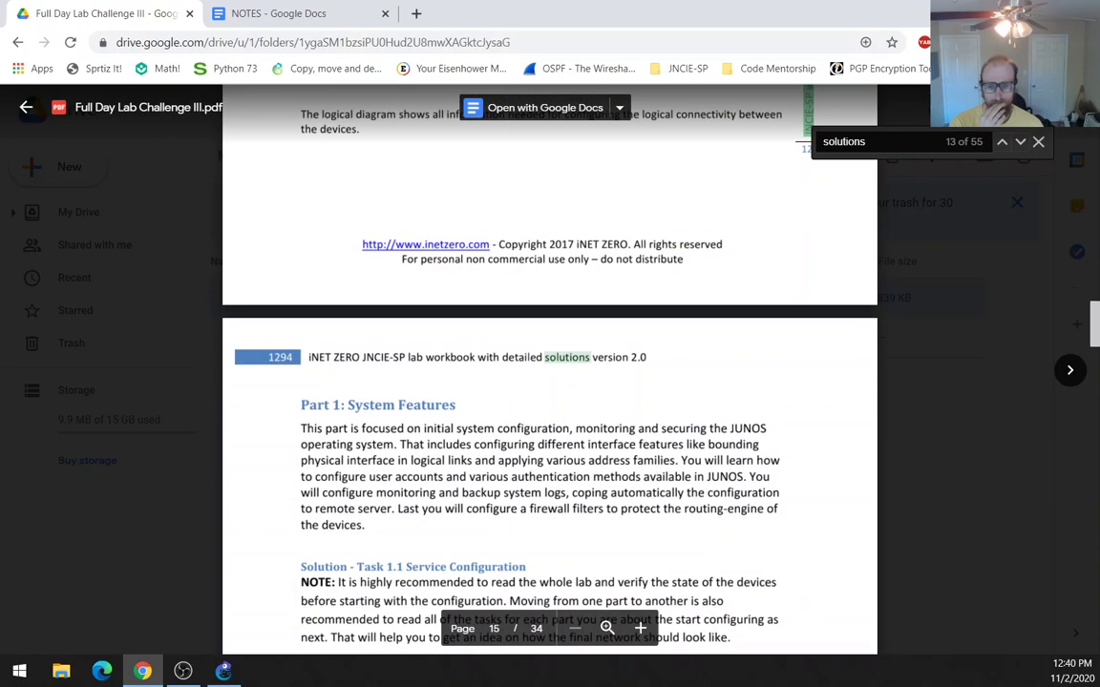
scroll(684, 295, "up", 12)
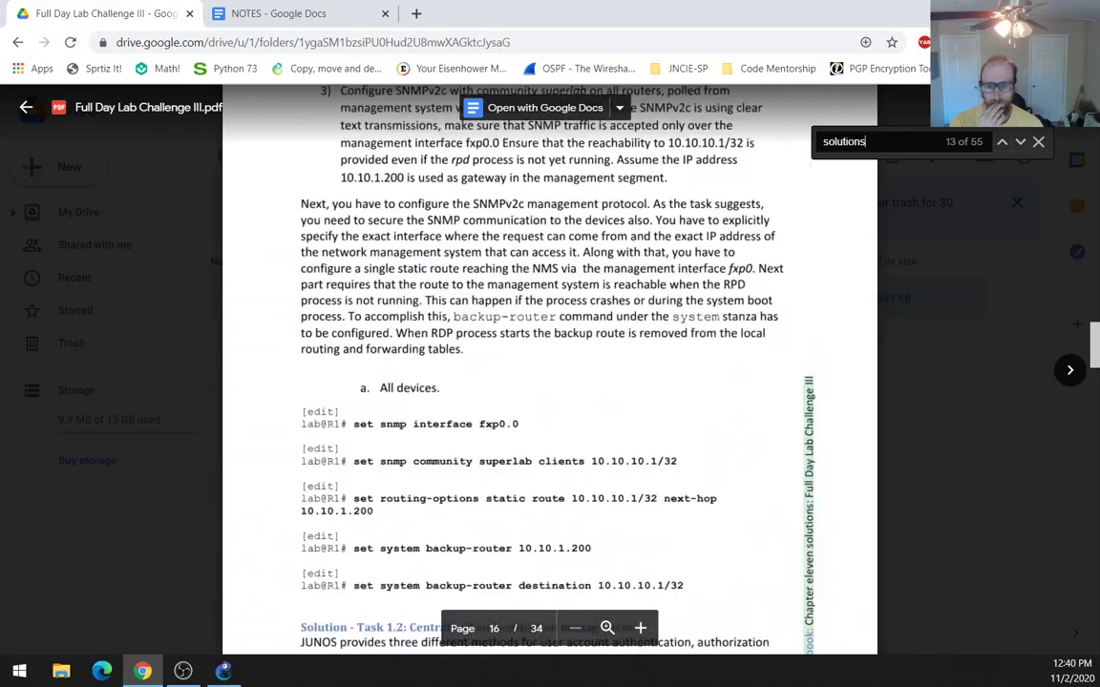